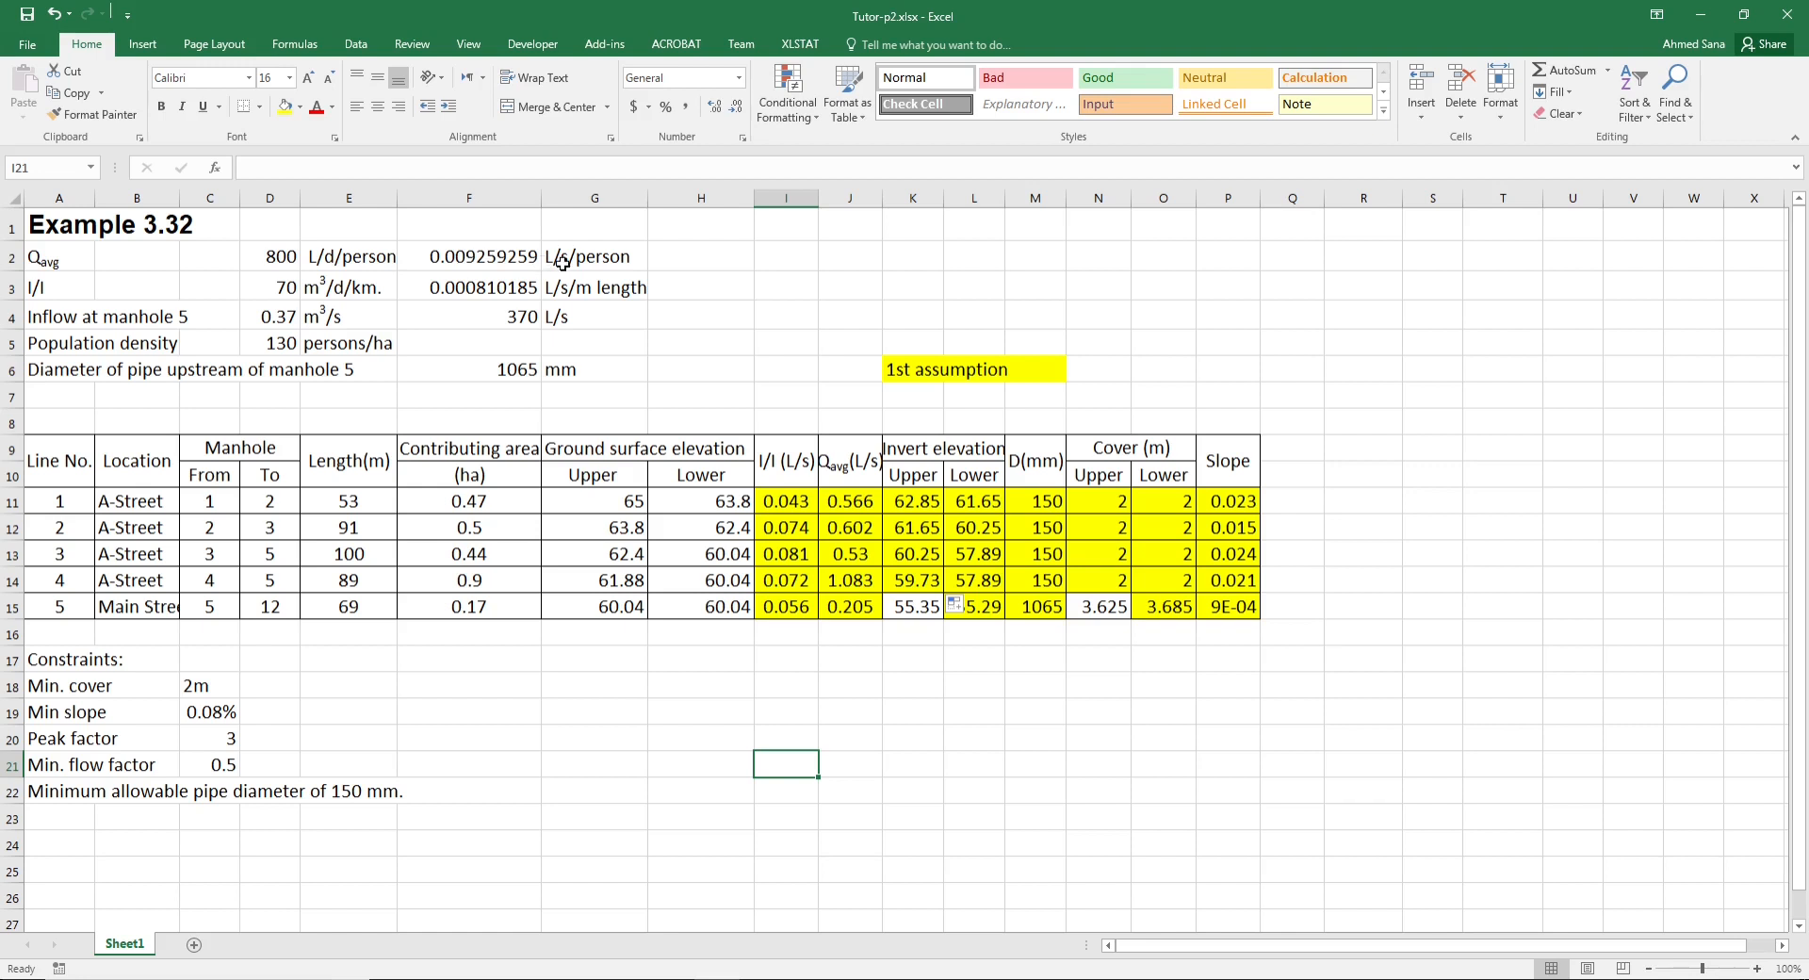
Examine the flow and I/I unit conversions, the manhole 5 inflow, and the cover, slope, I/I and average-flow formulas in the pipe table.
click(488, 260)
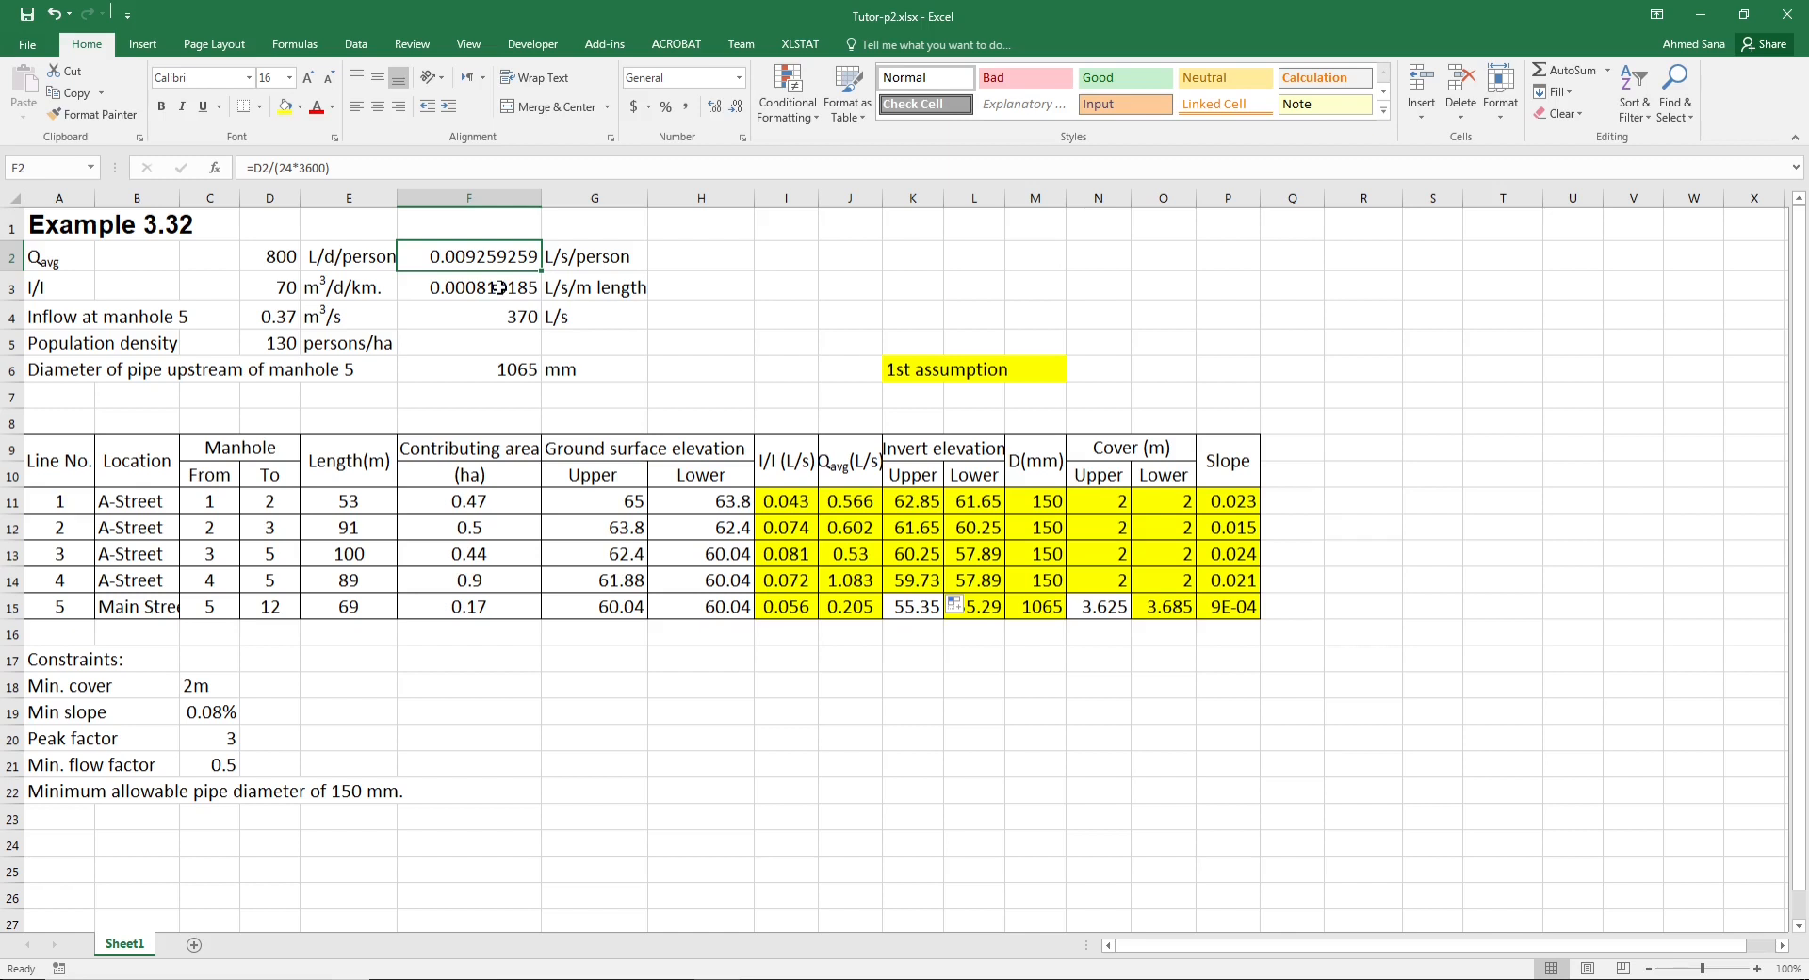
click(43, 289)
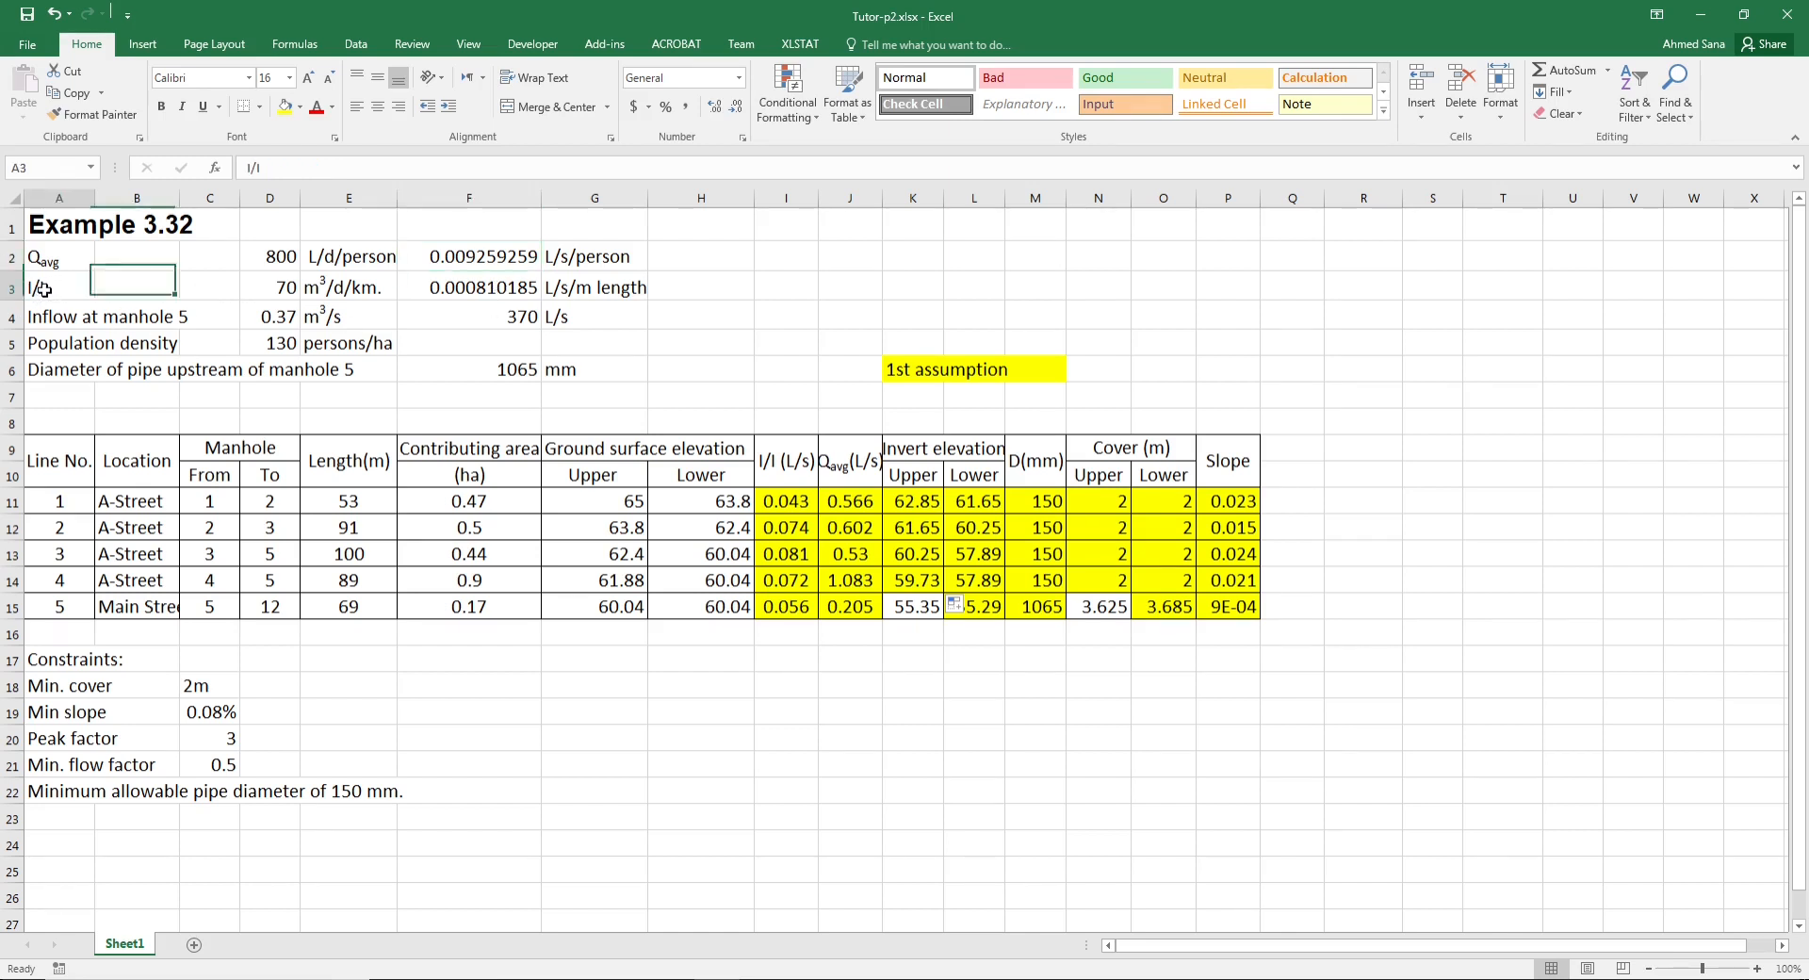
click(274, 290)
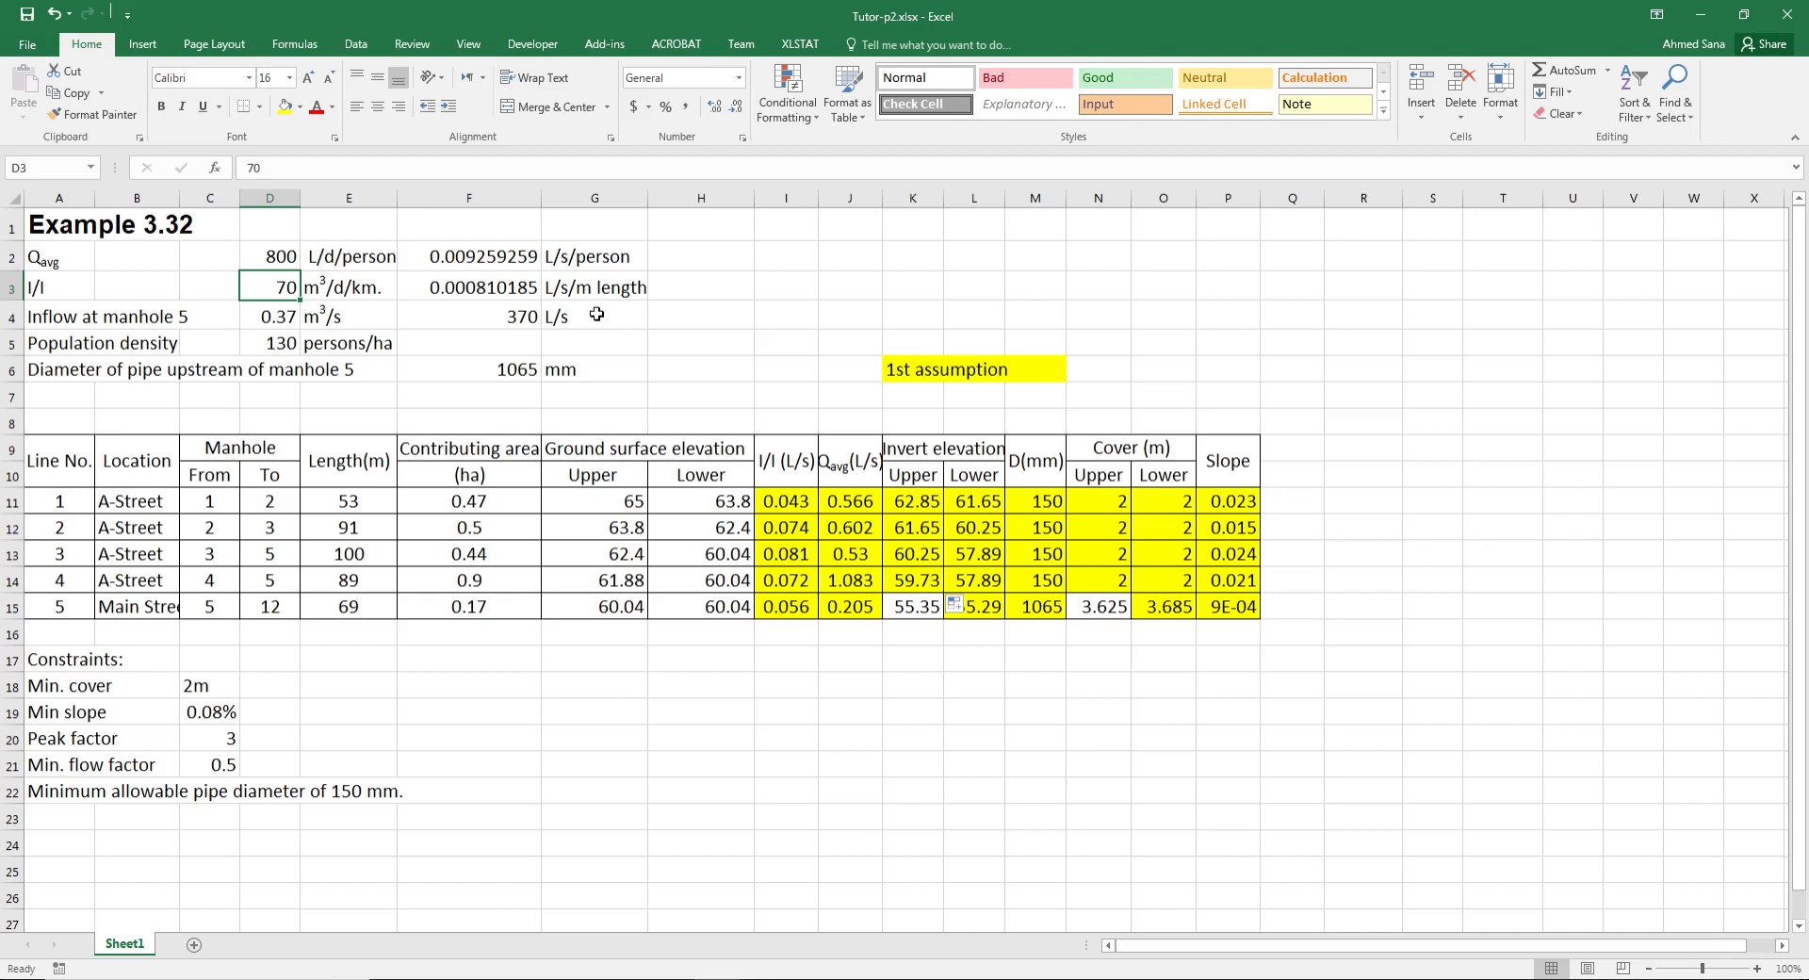
click(477, 289)
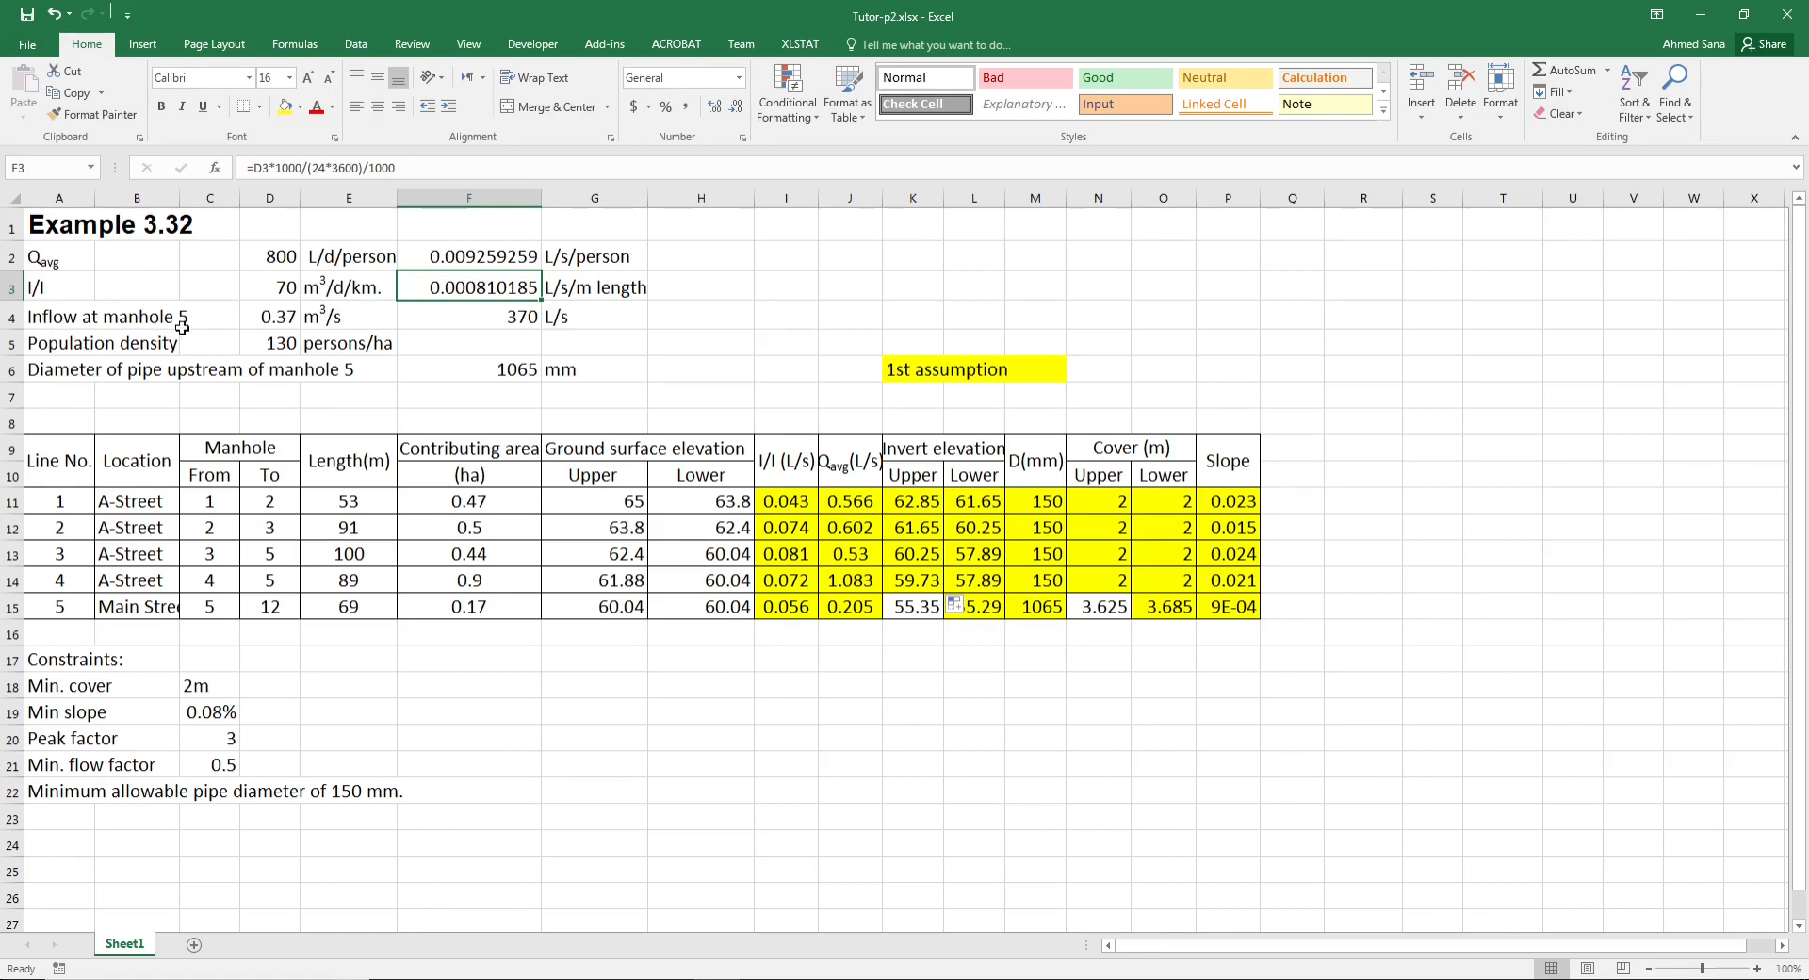
click(274, 317)
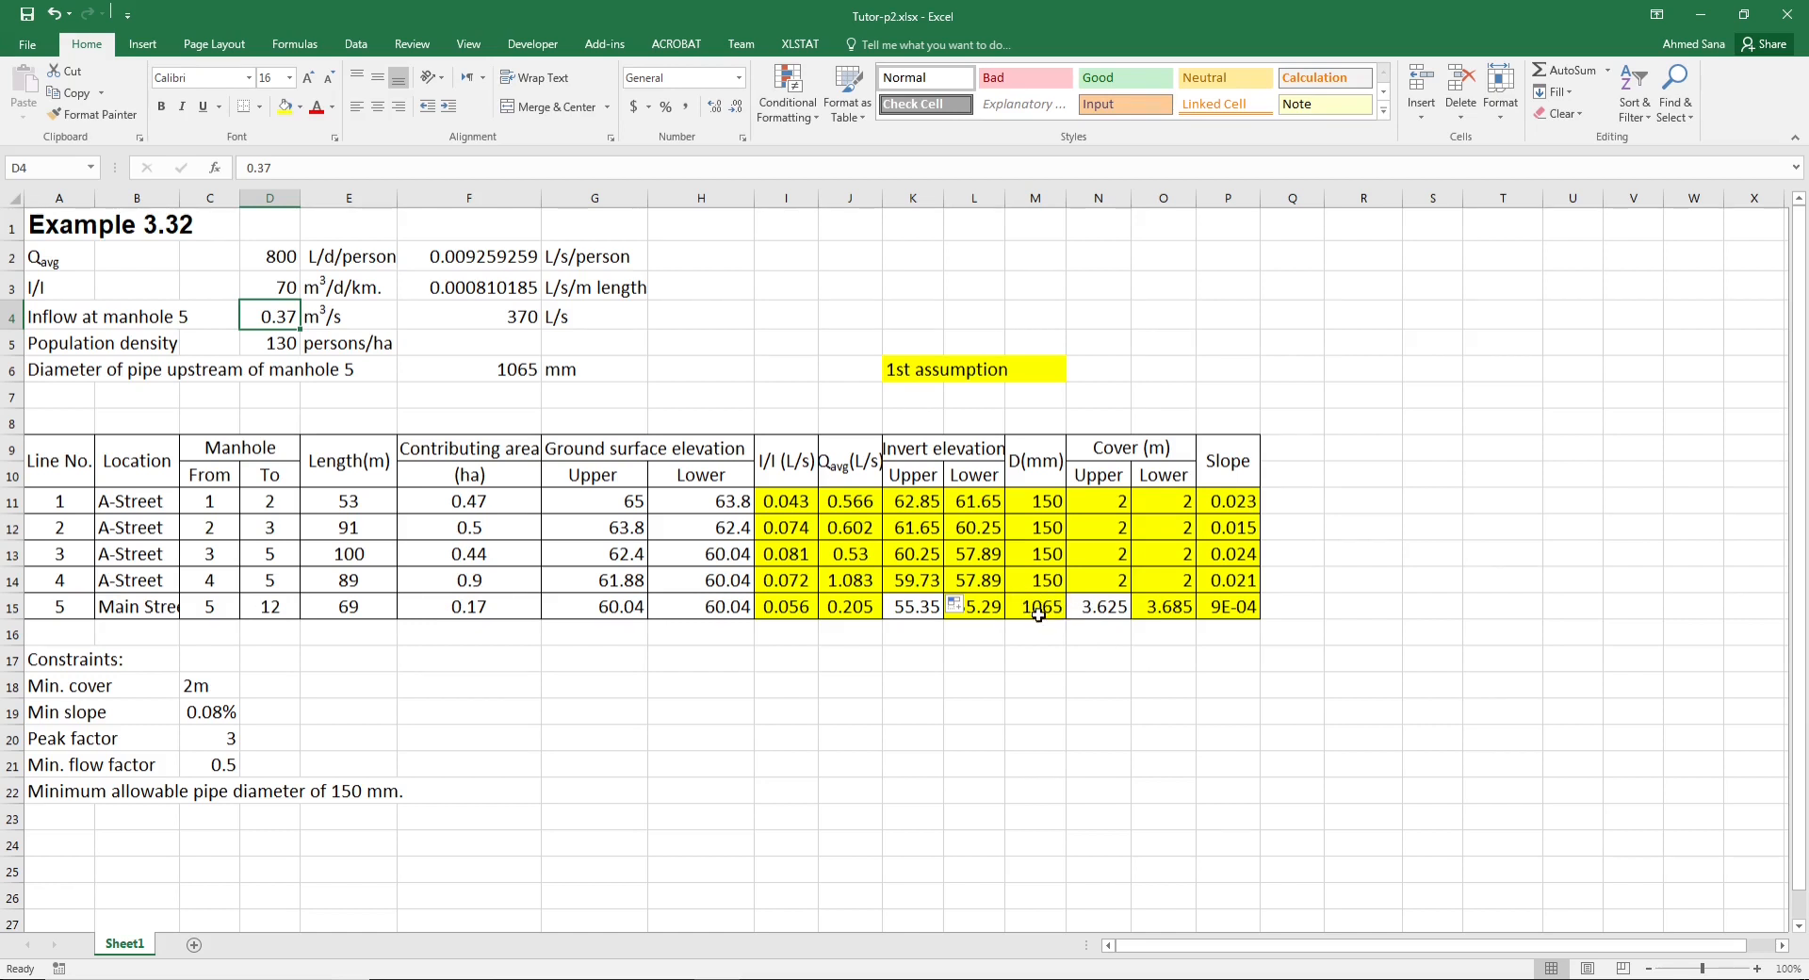
click(1108, 500)
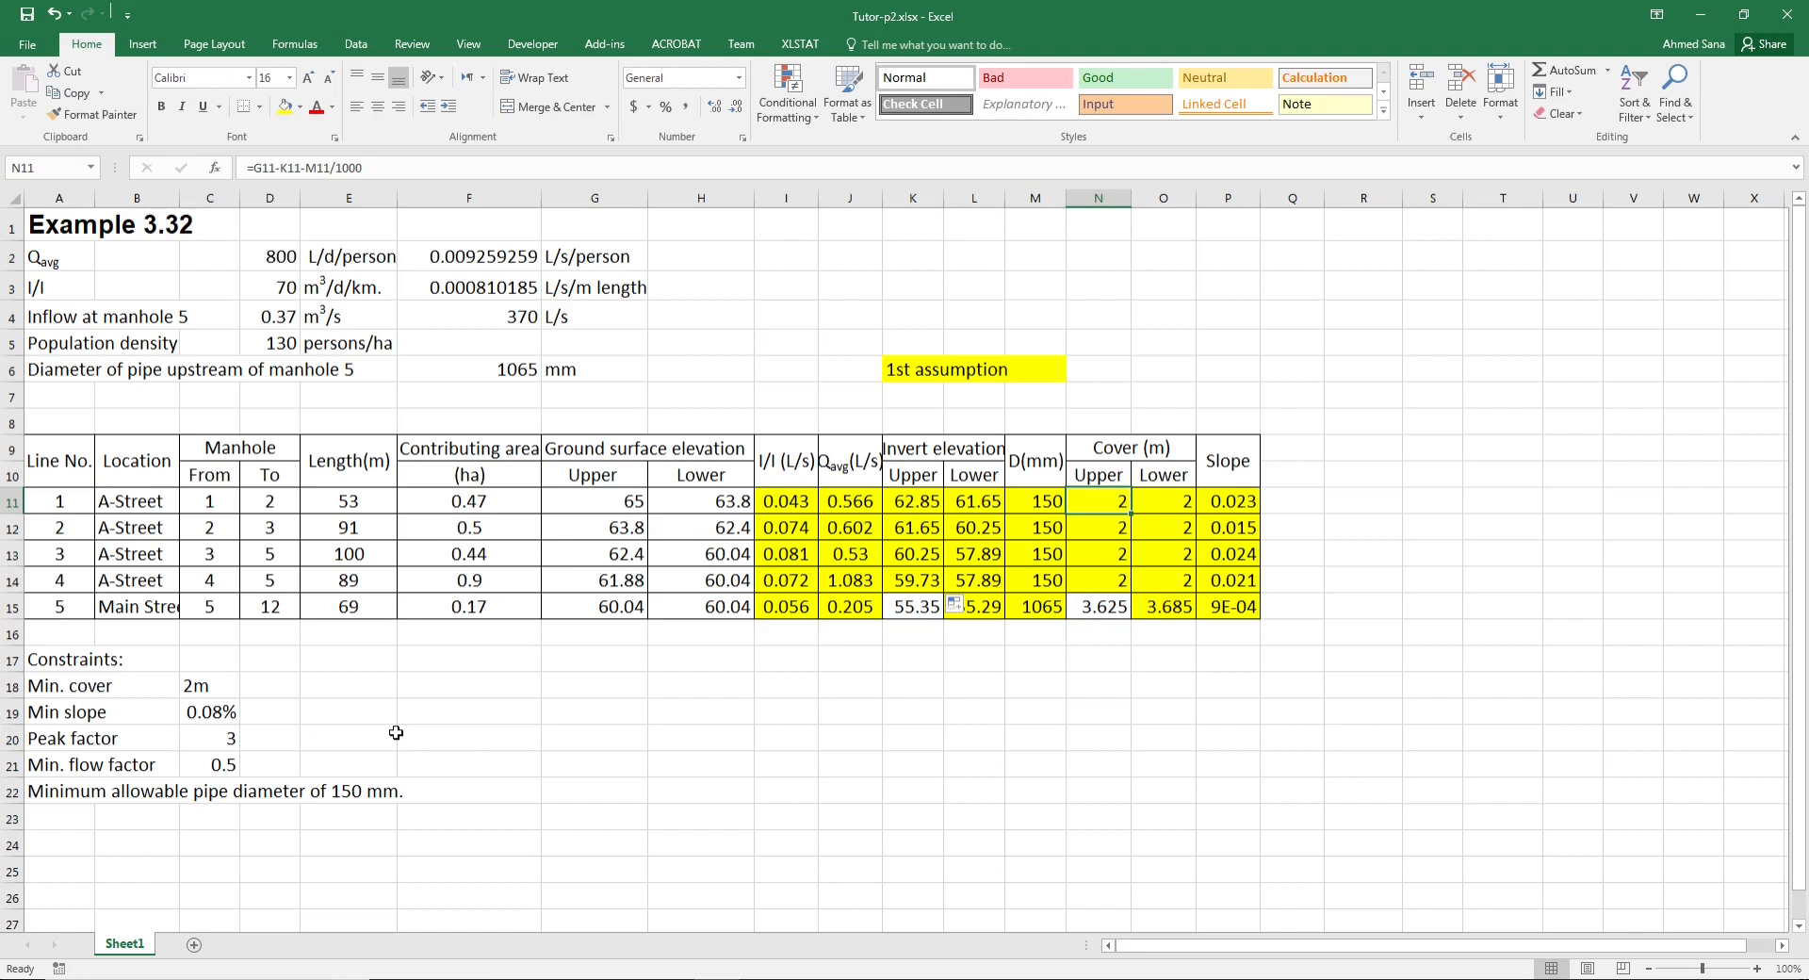
click(1232, 610)
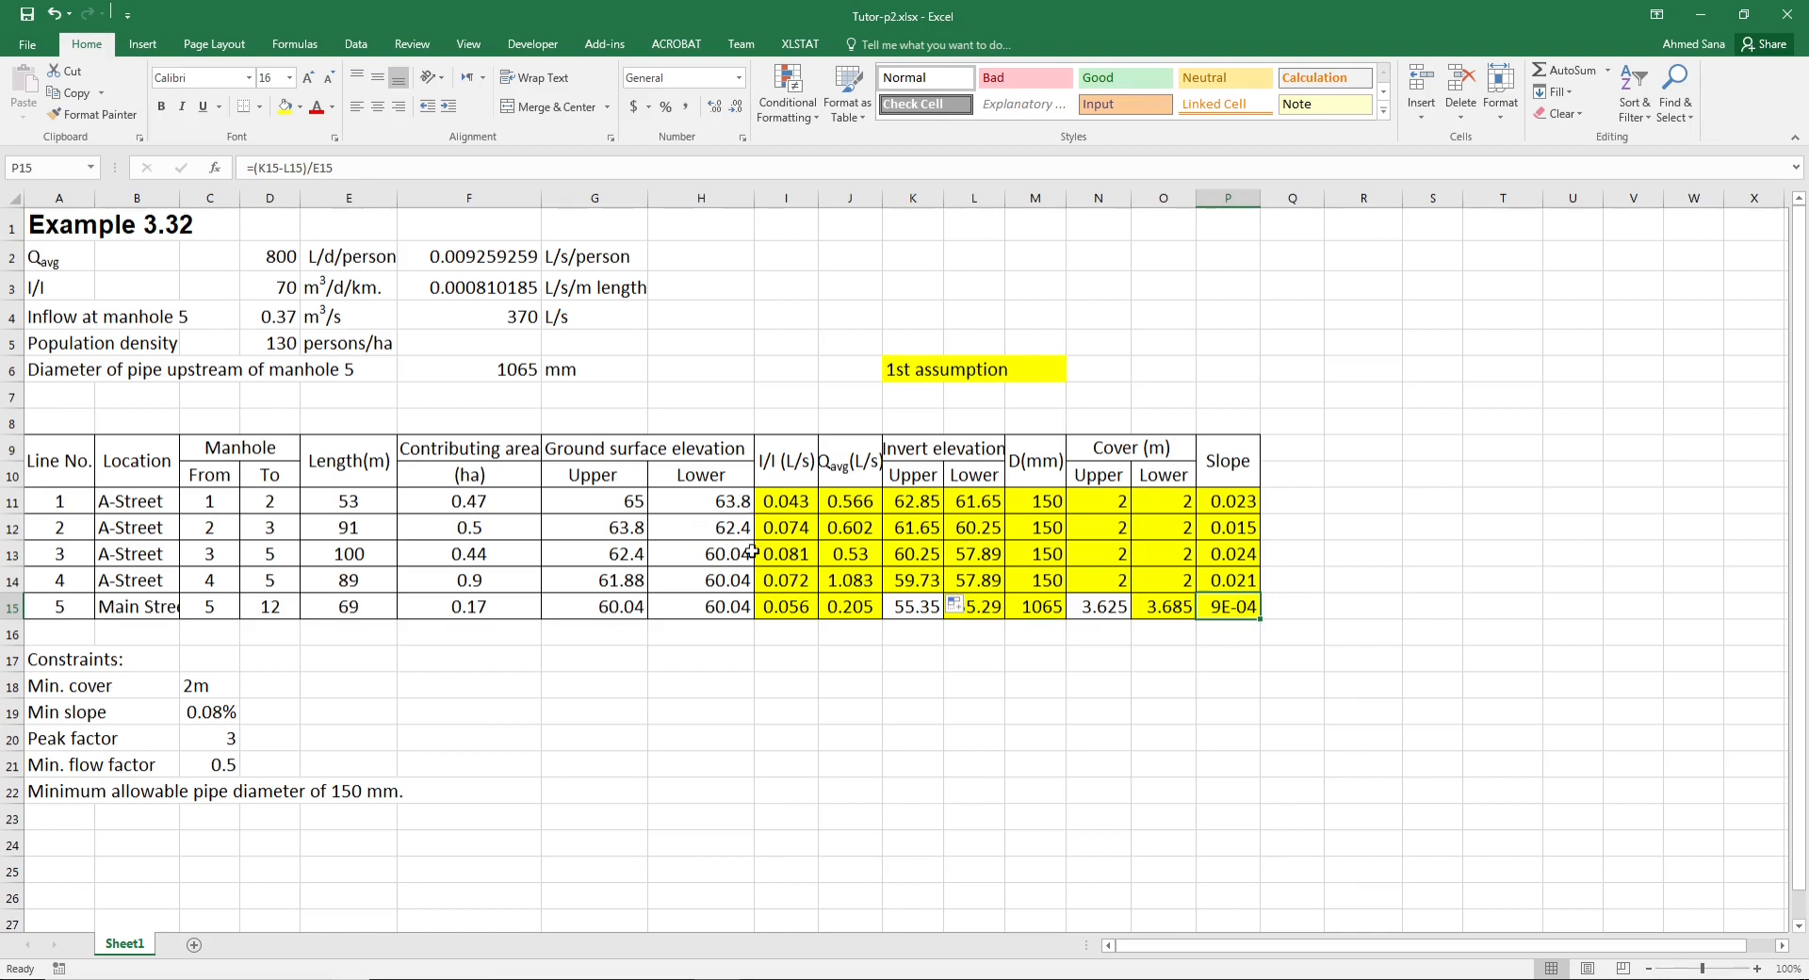
click(789, 501)
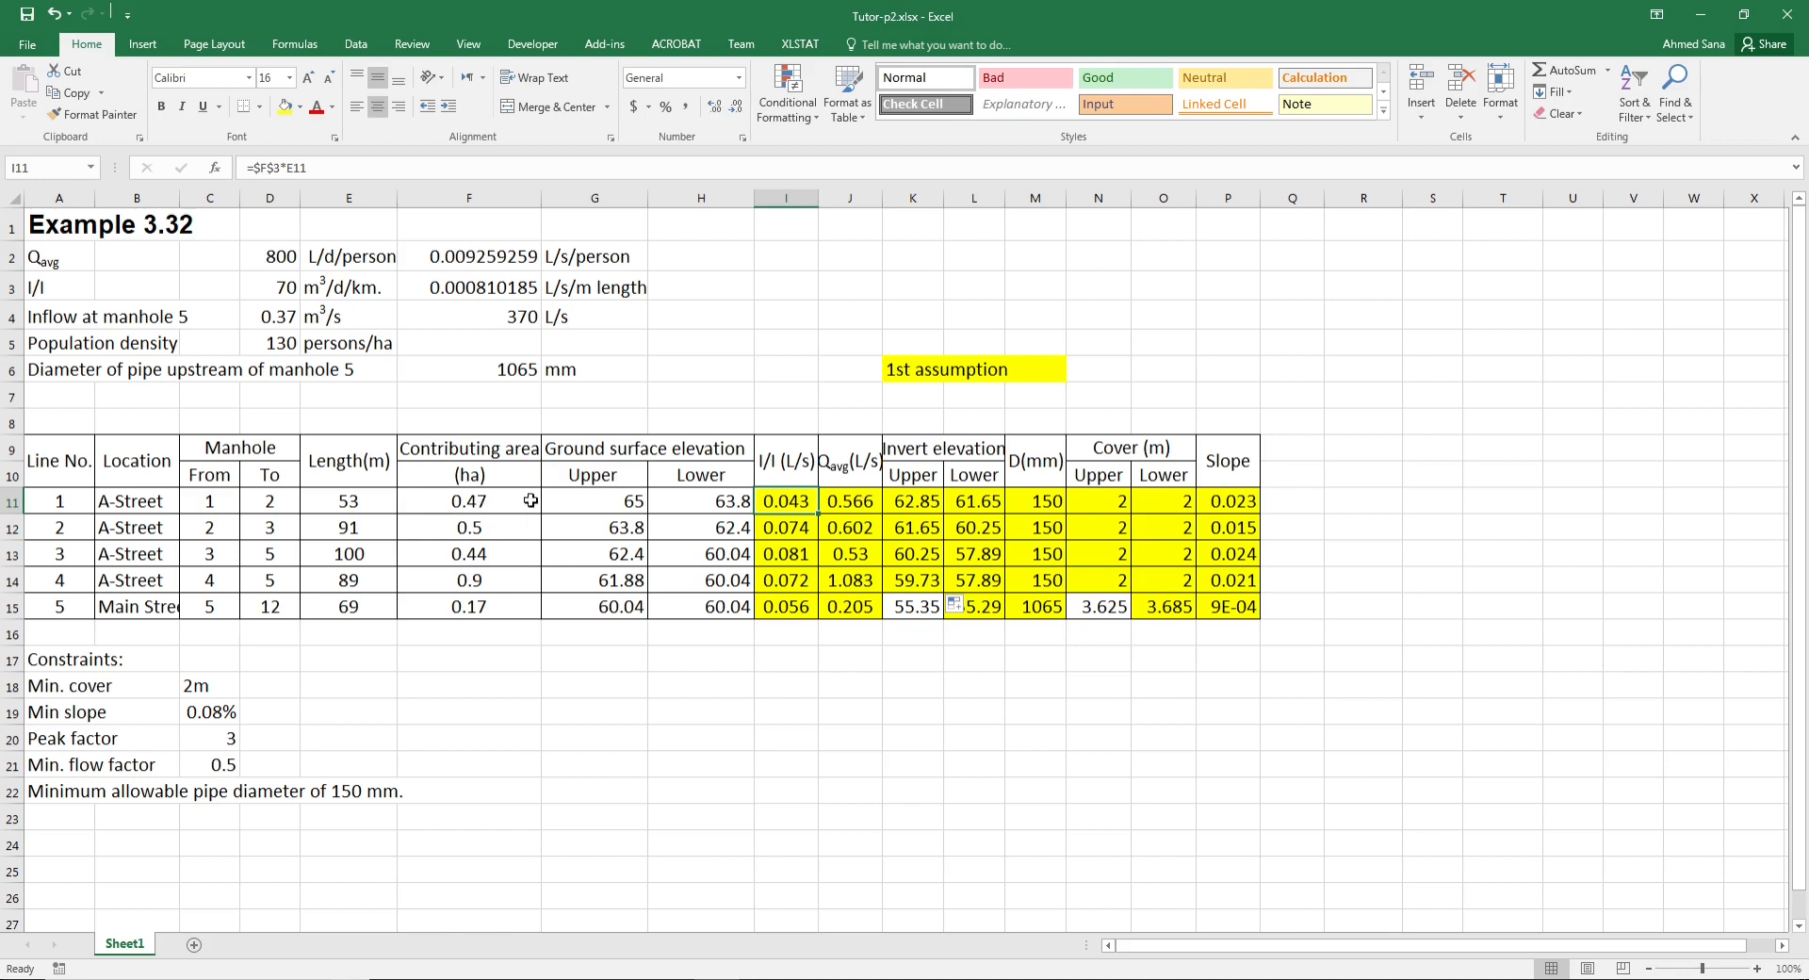
click(854, 504)
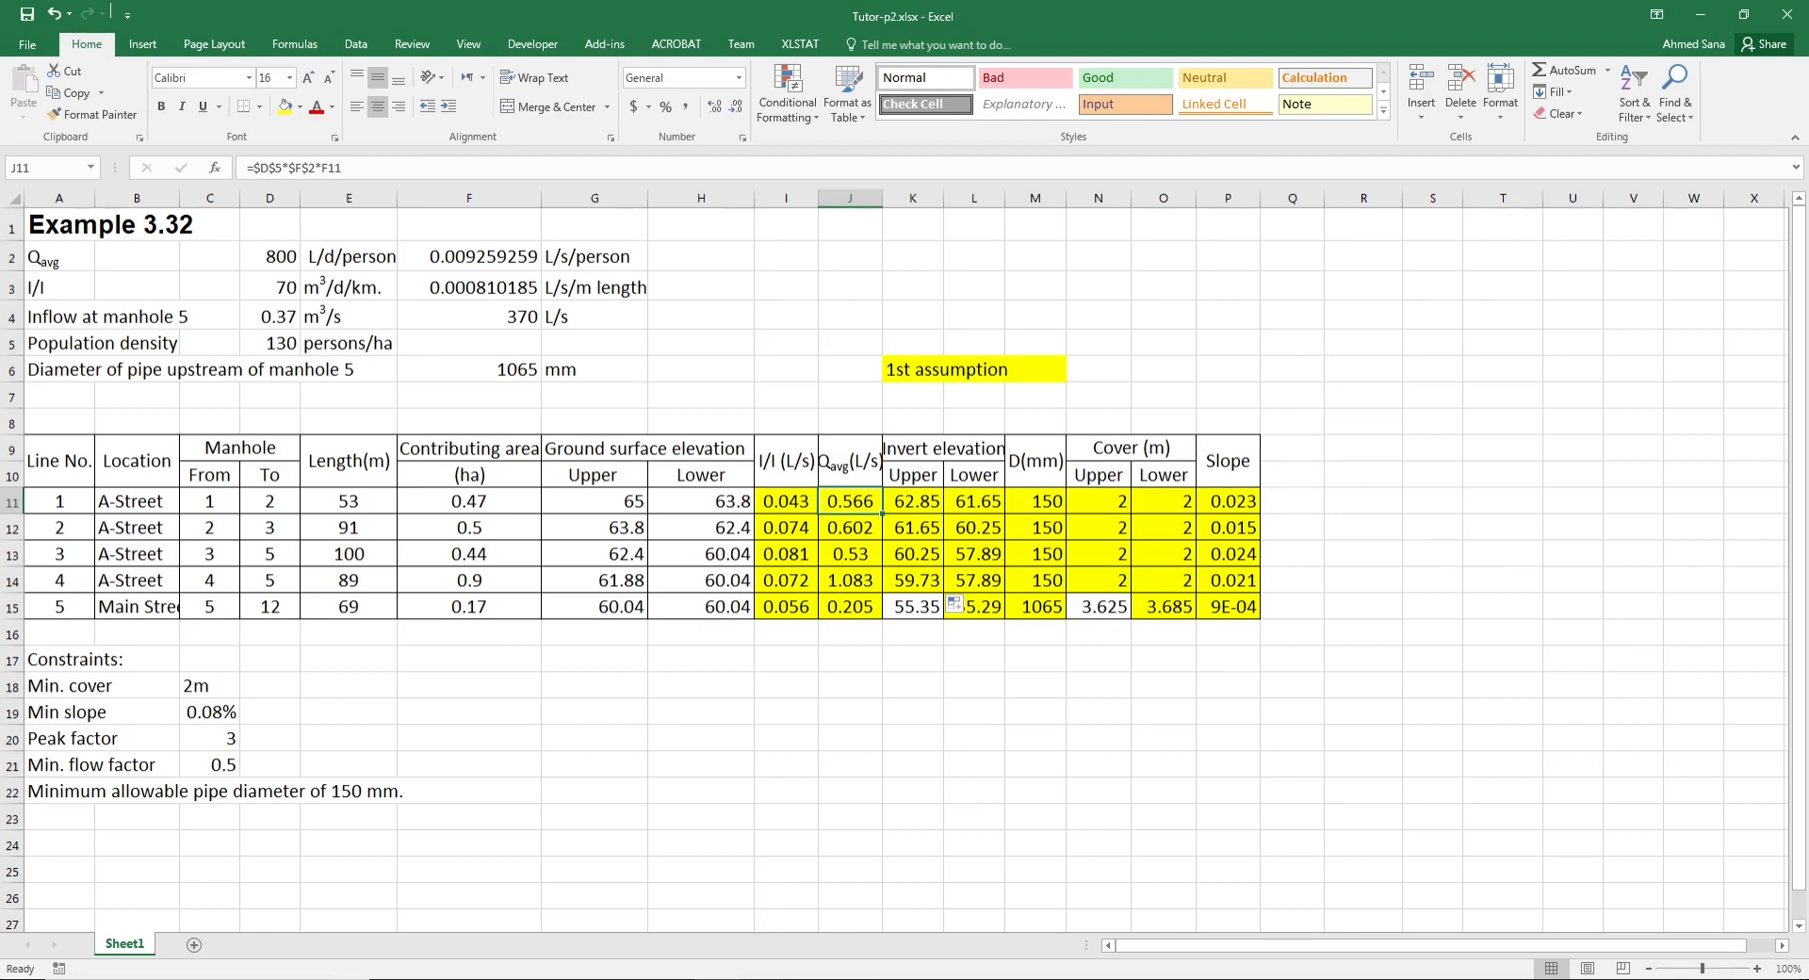
Switch to SWMM 5.1 and set the default junction ID prefix to M, saved as a default for all new projects.
click(764, 978)
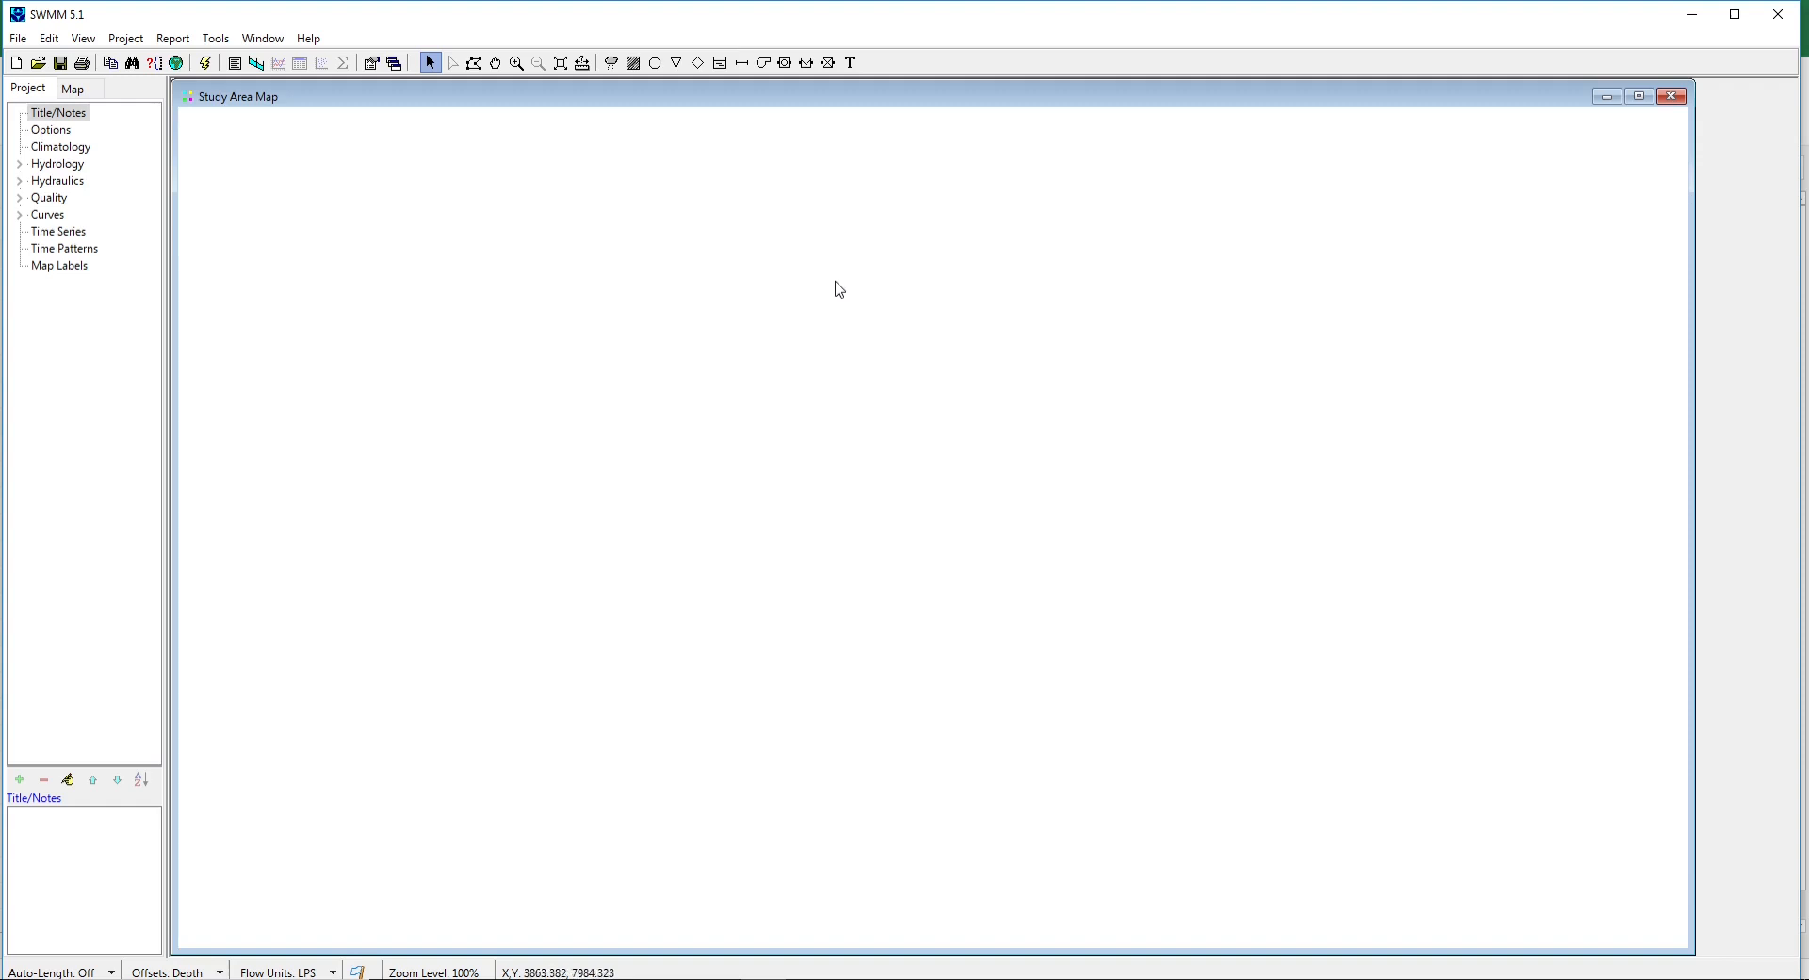
click(124, 42)
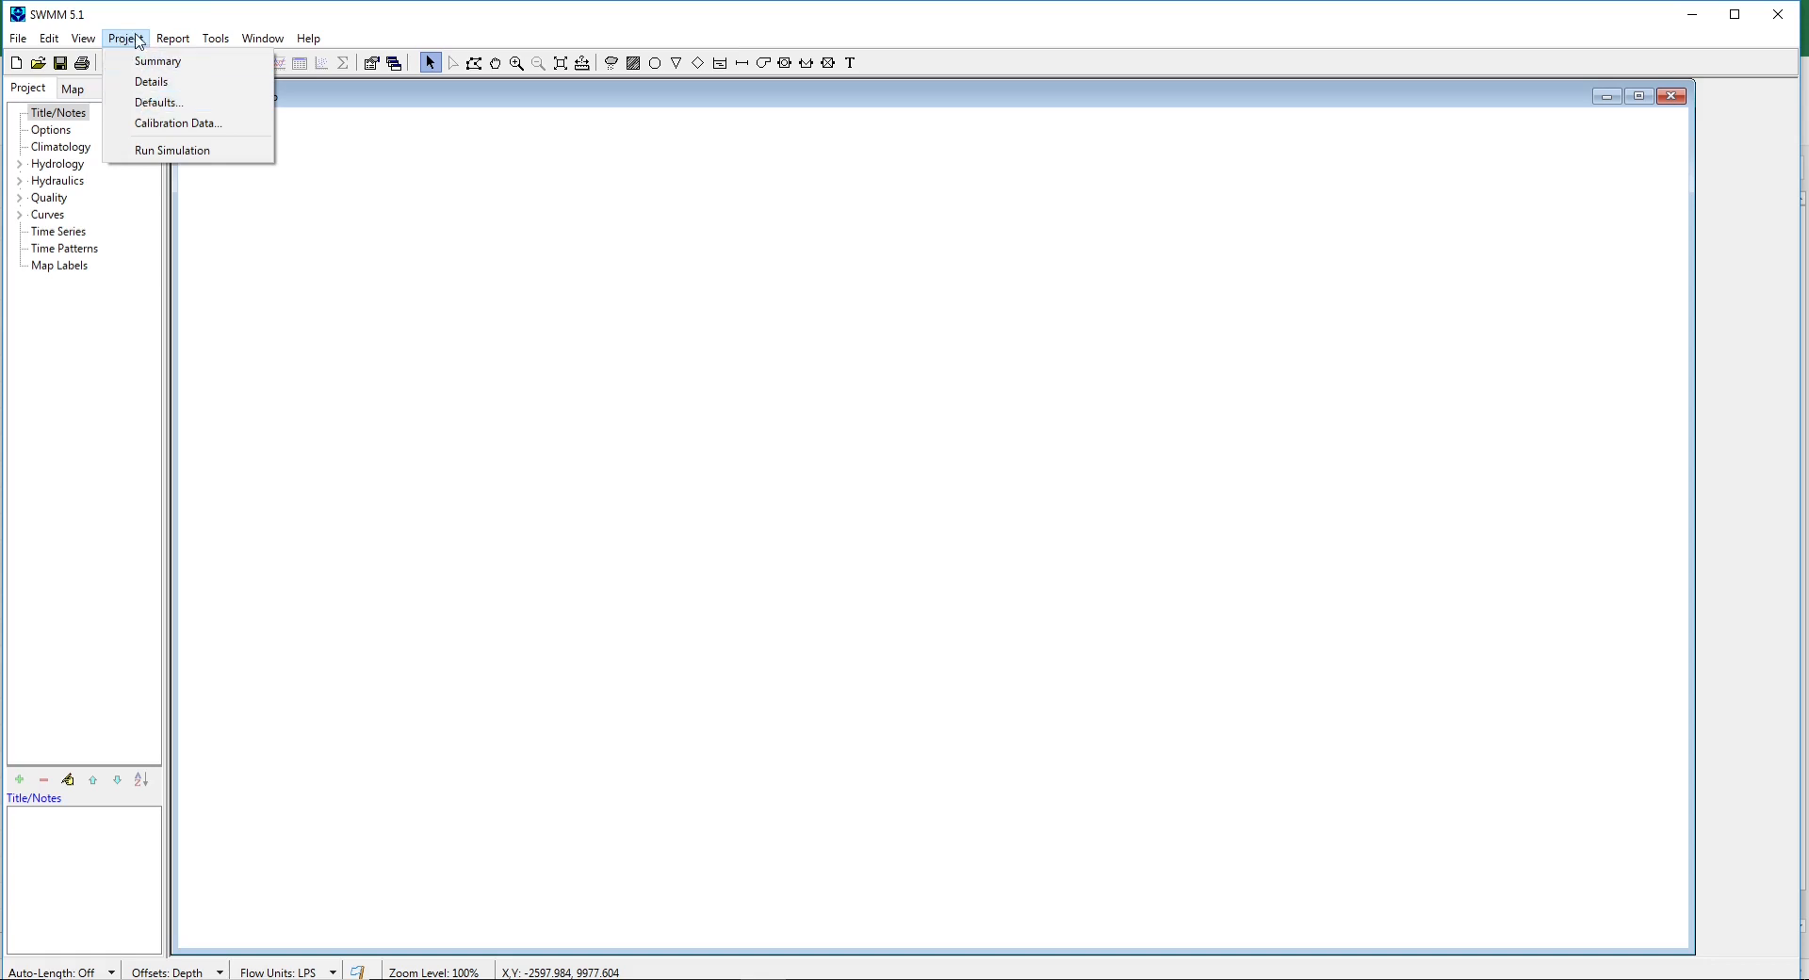
click(153, 103)
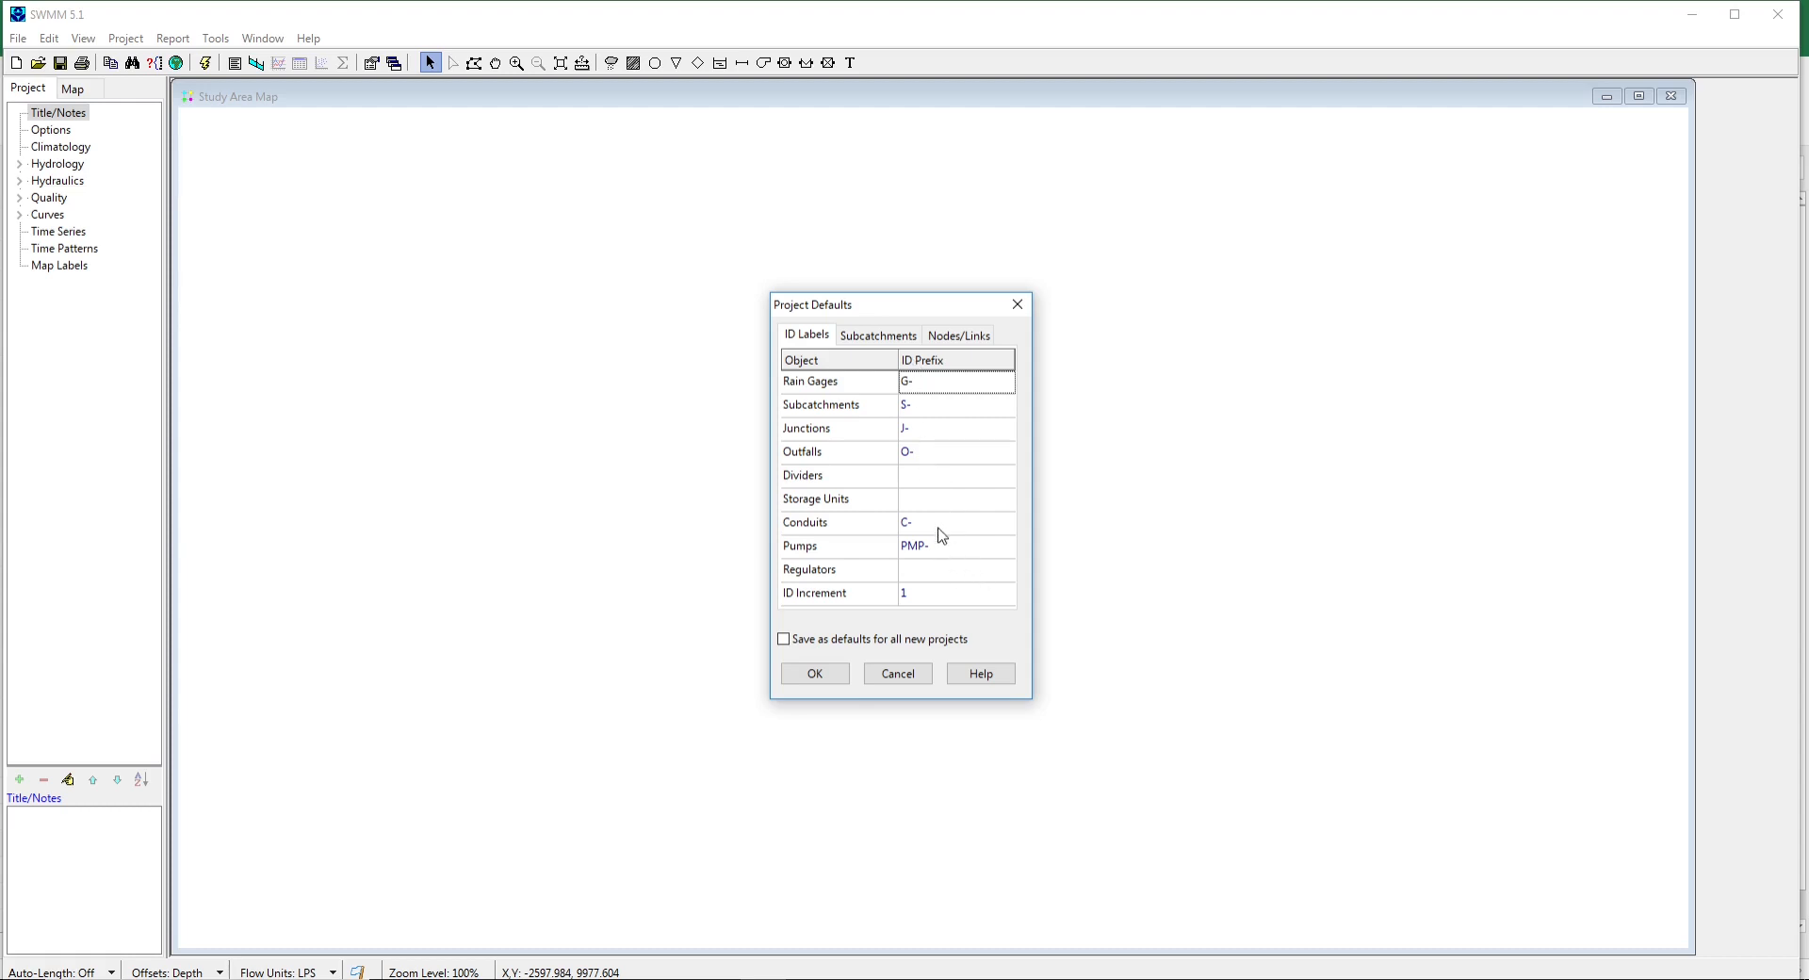
click(931, 435)
click(929, 431)
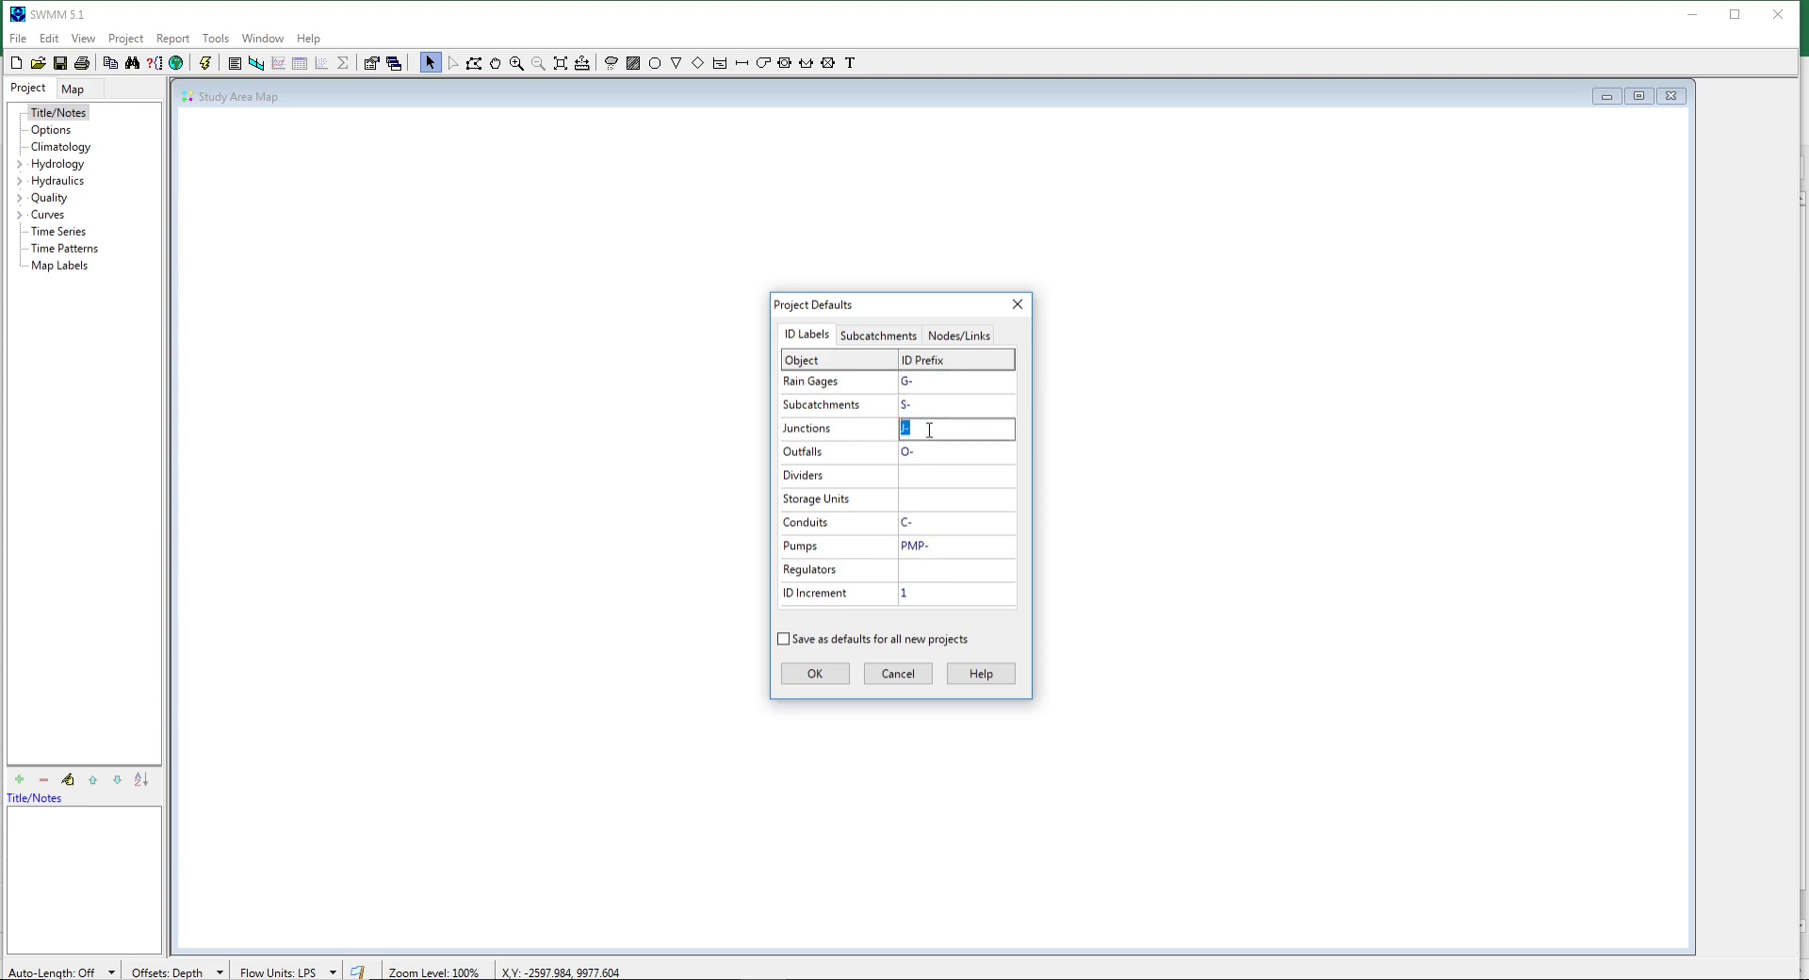
text(M)
click(785, 640)
click(812, 677)
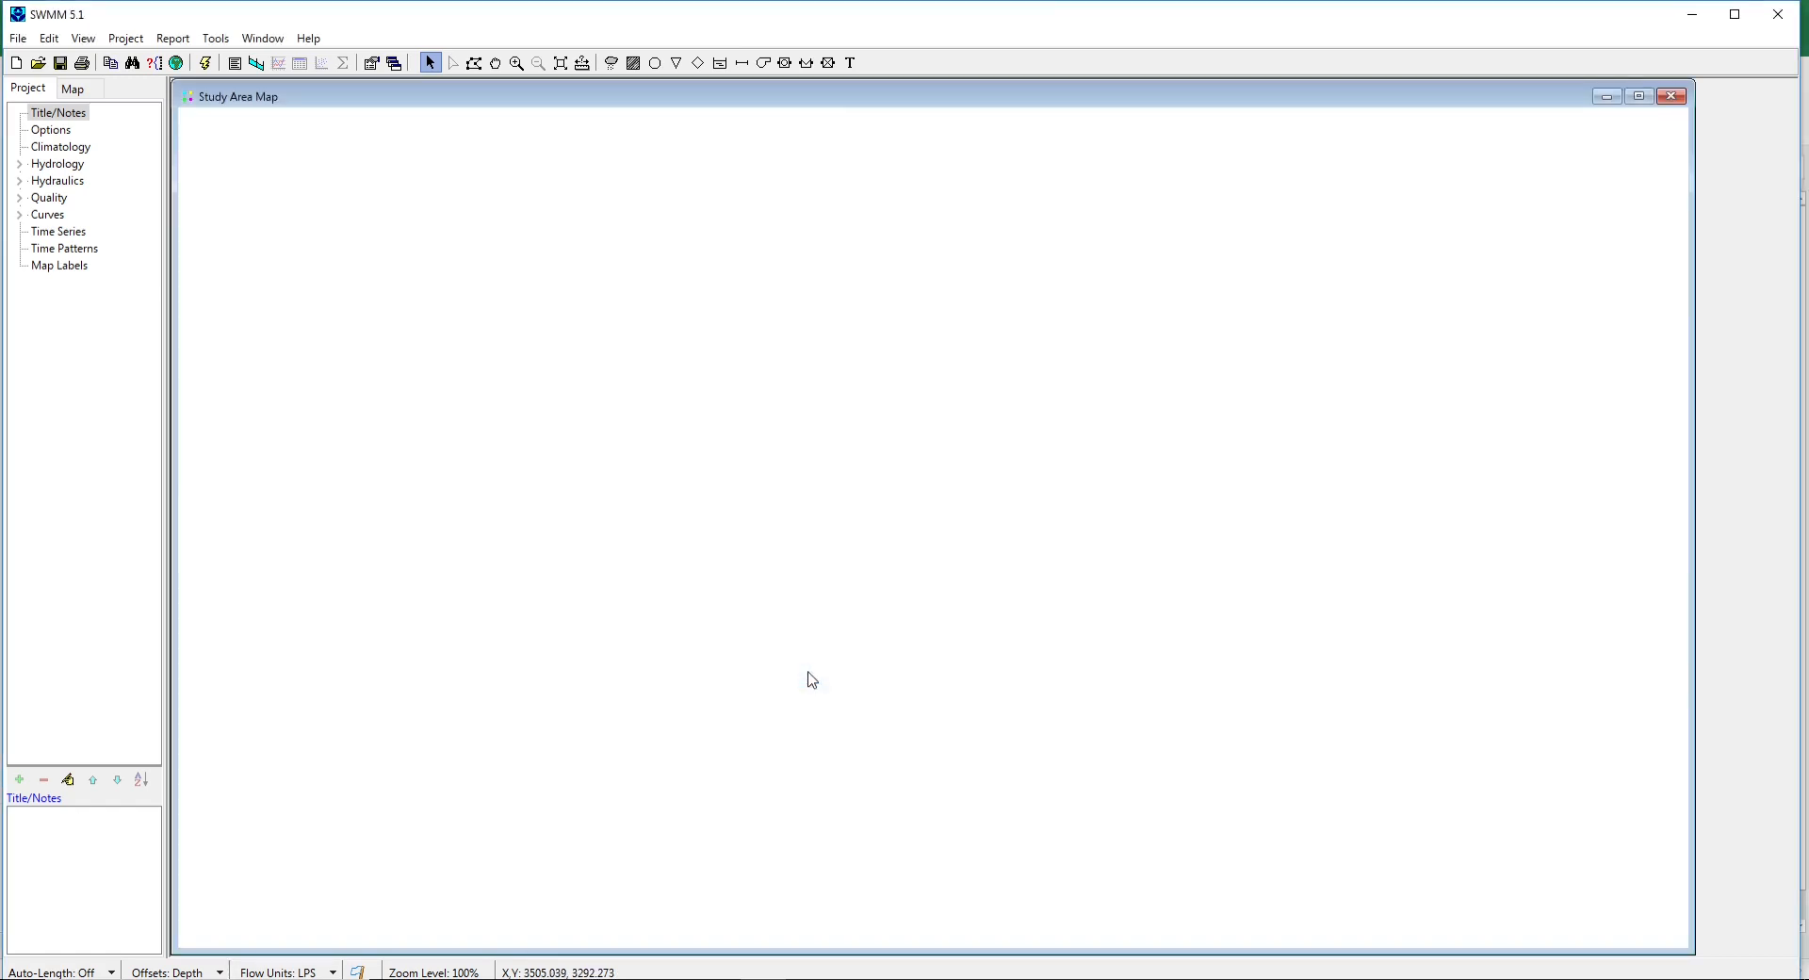
In the map display options, raise the node size by two increments and the link size by one.
click(216, 41)
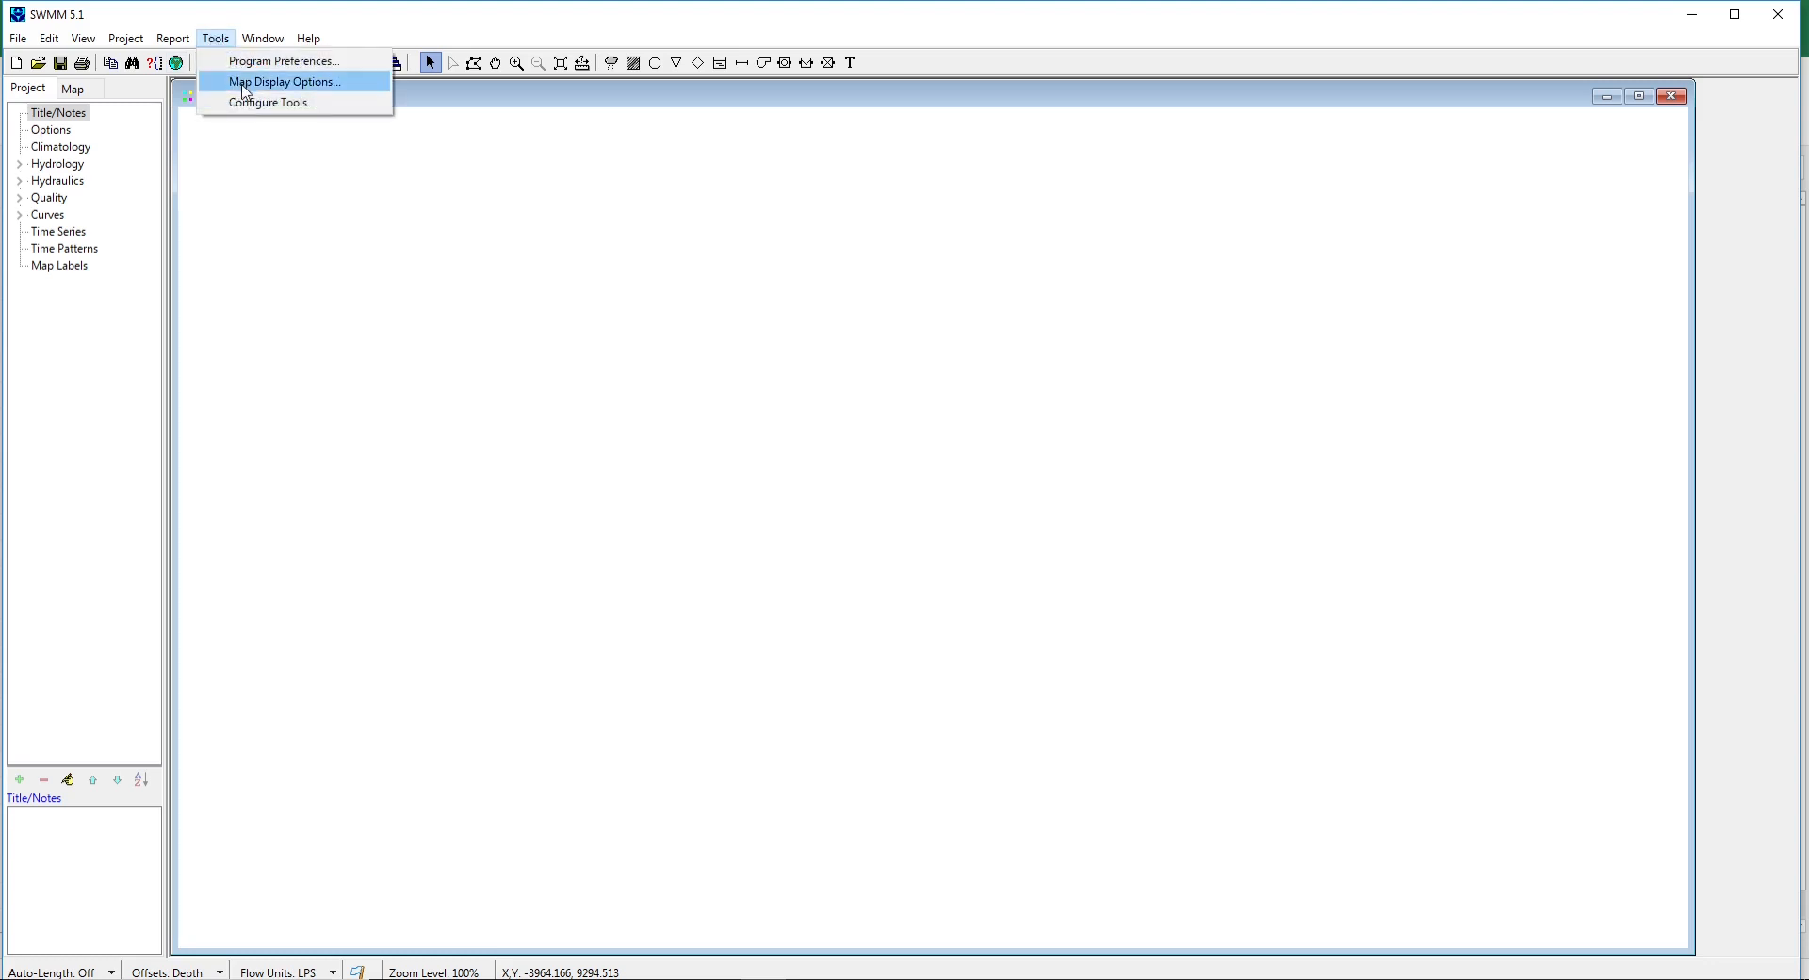
click(277, 84)
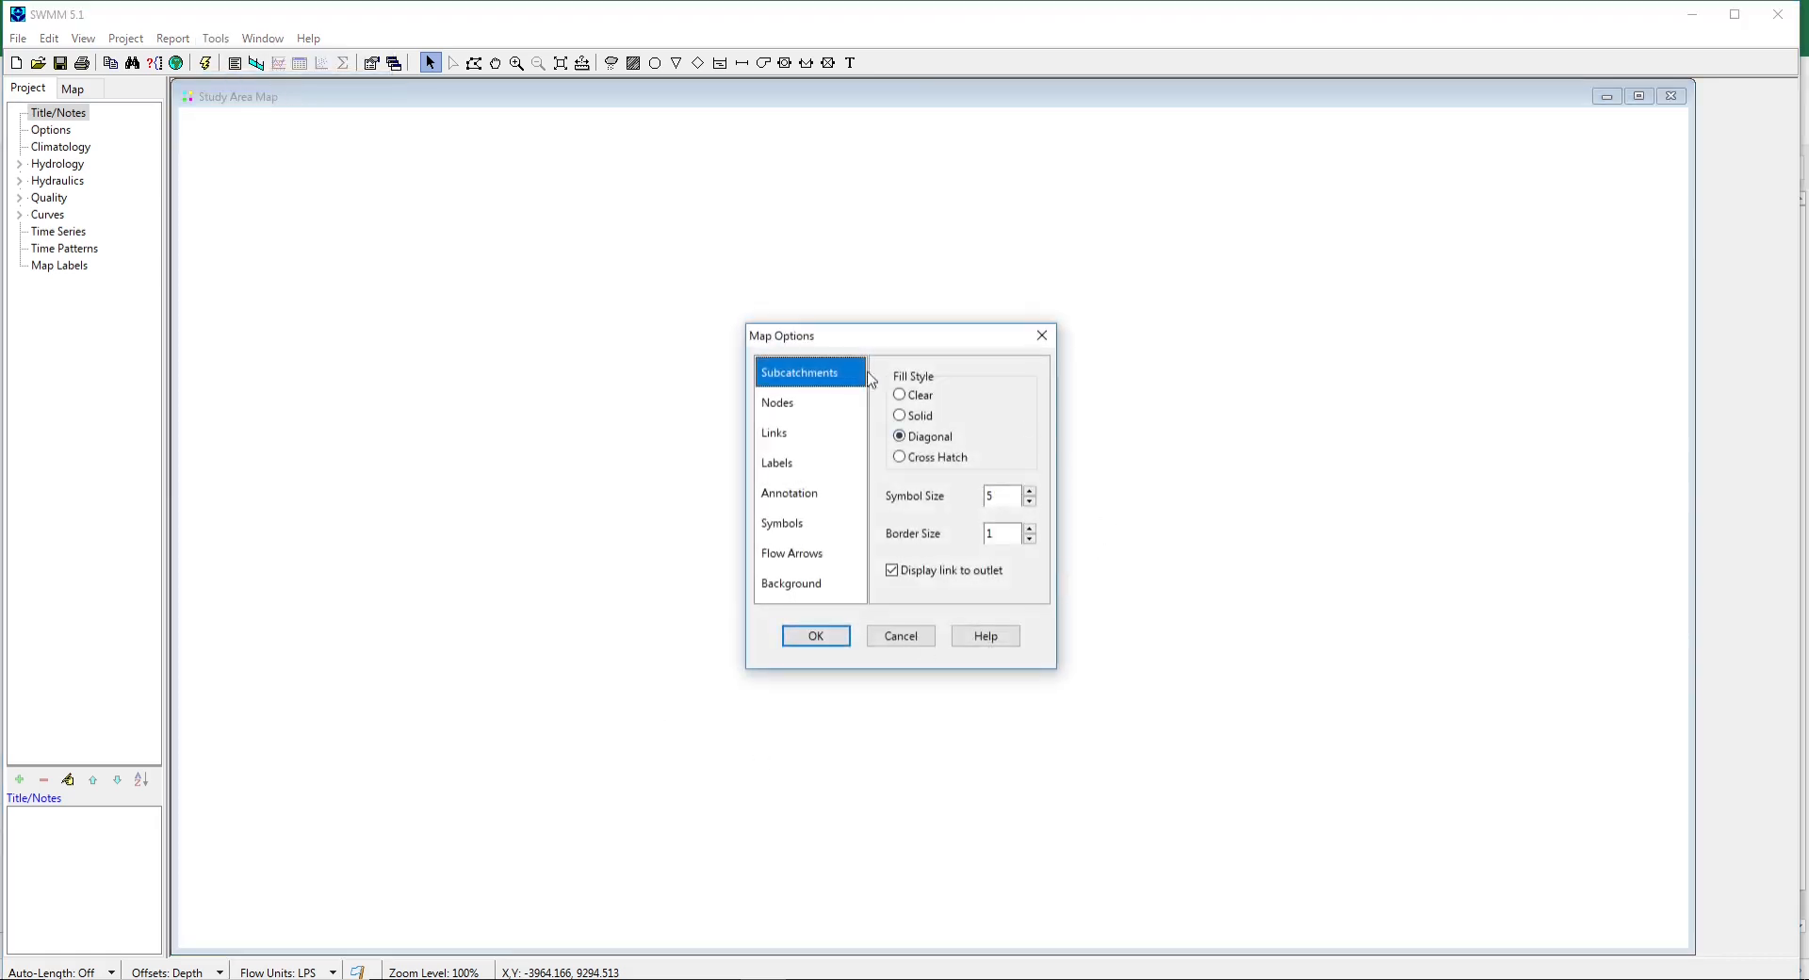
click(783, 408)
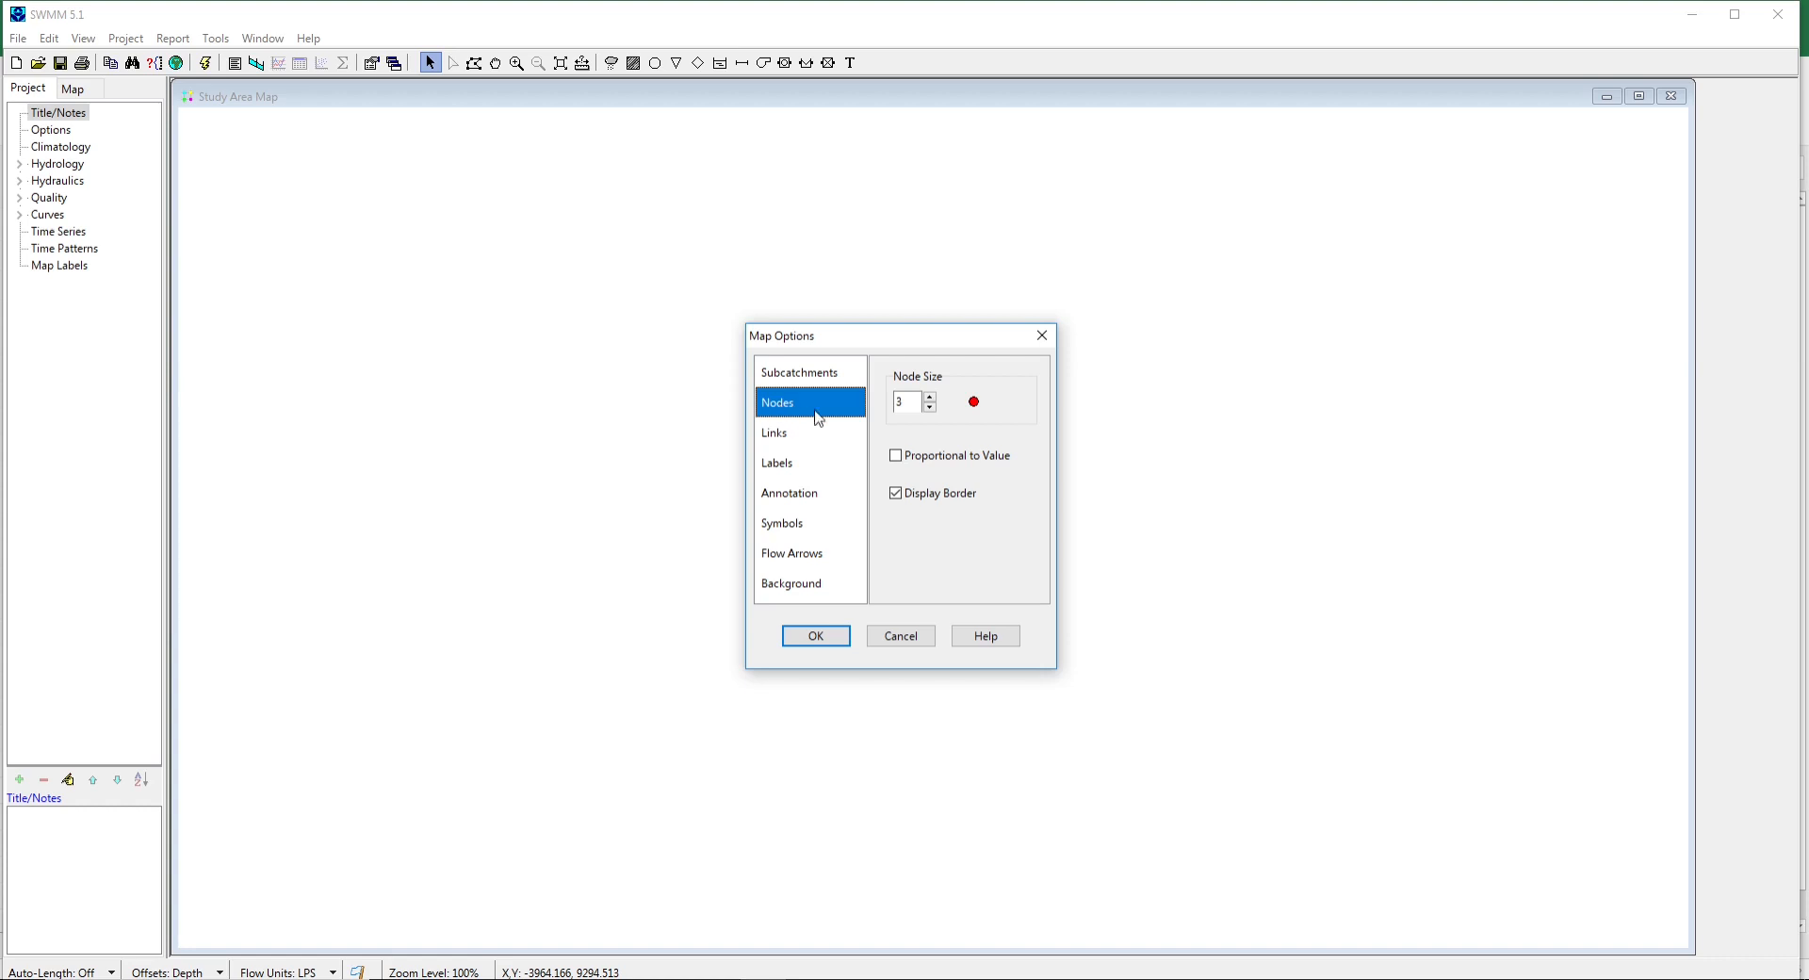
click(930, 397)
click(929, 396)
click(781, 440)
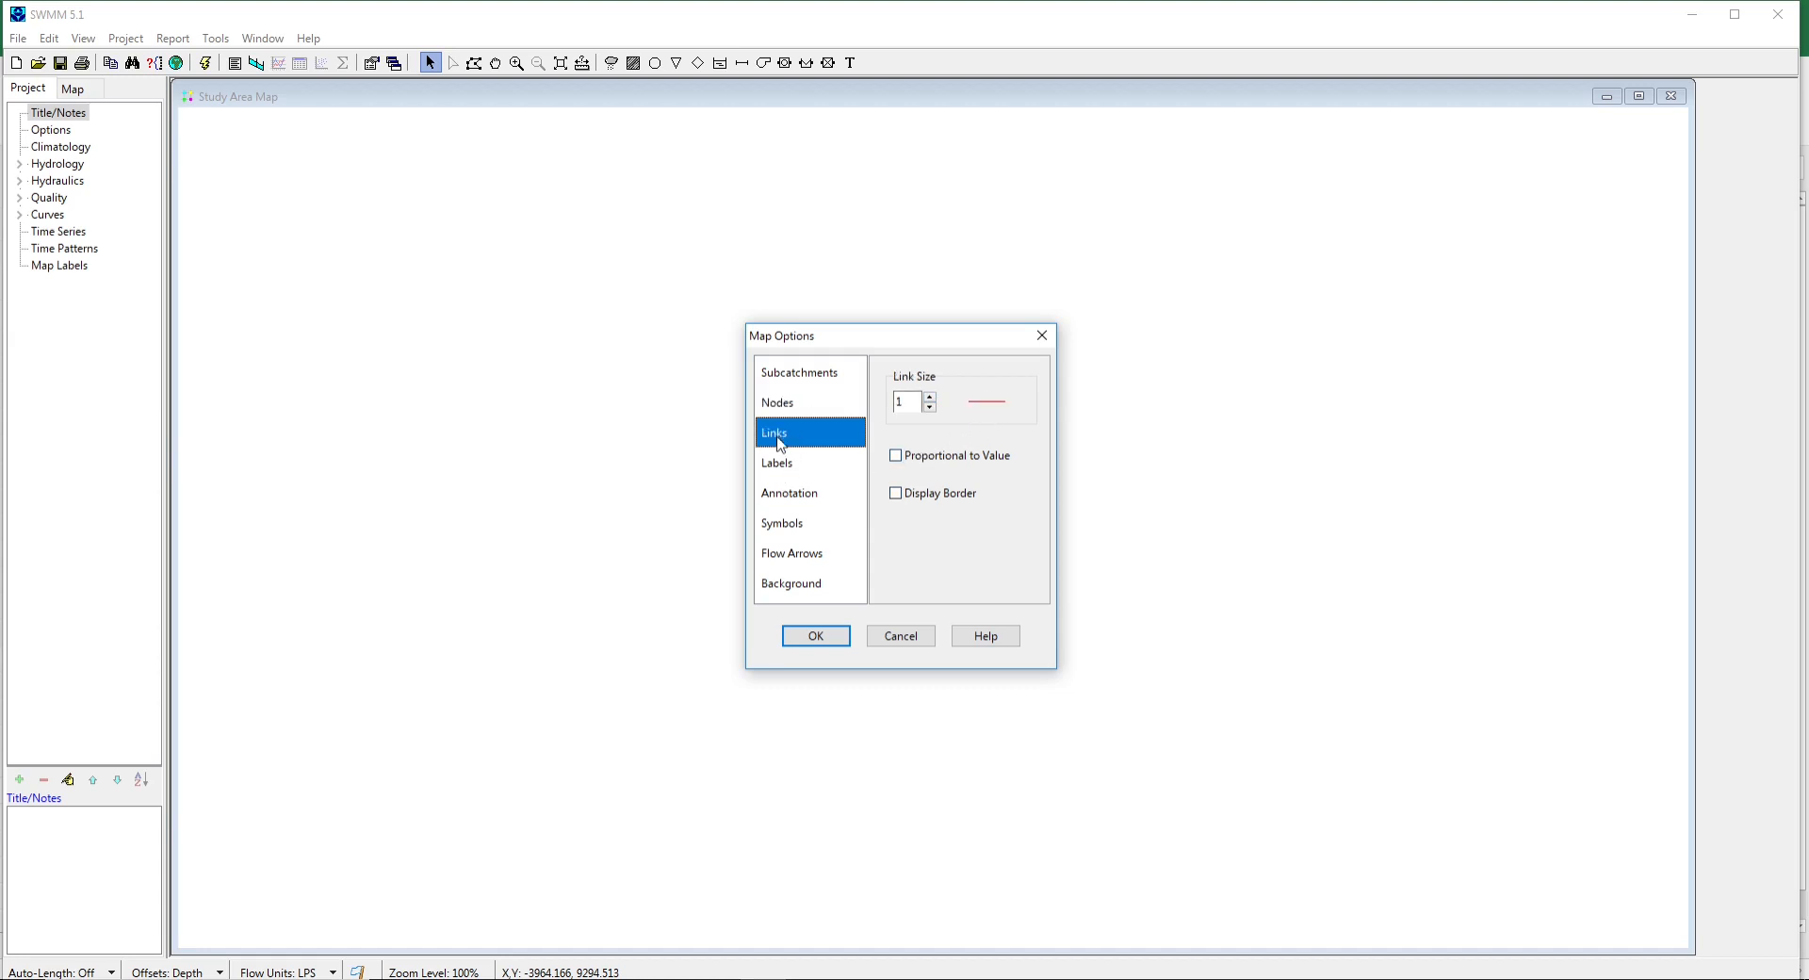
click(931, 397)
Enable Node IDs and Link IDs as map annotations, check the symbol and flow arrow options, and apply the map options.
click(787, 466)
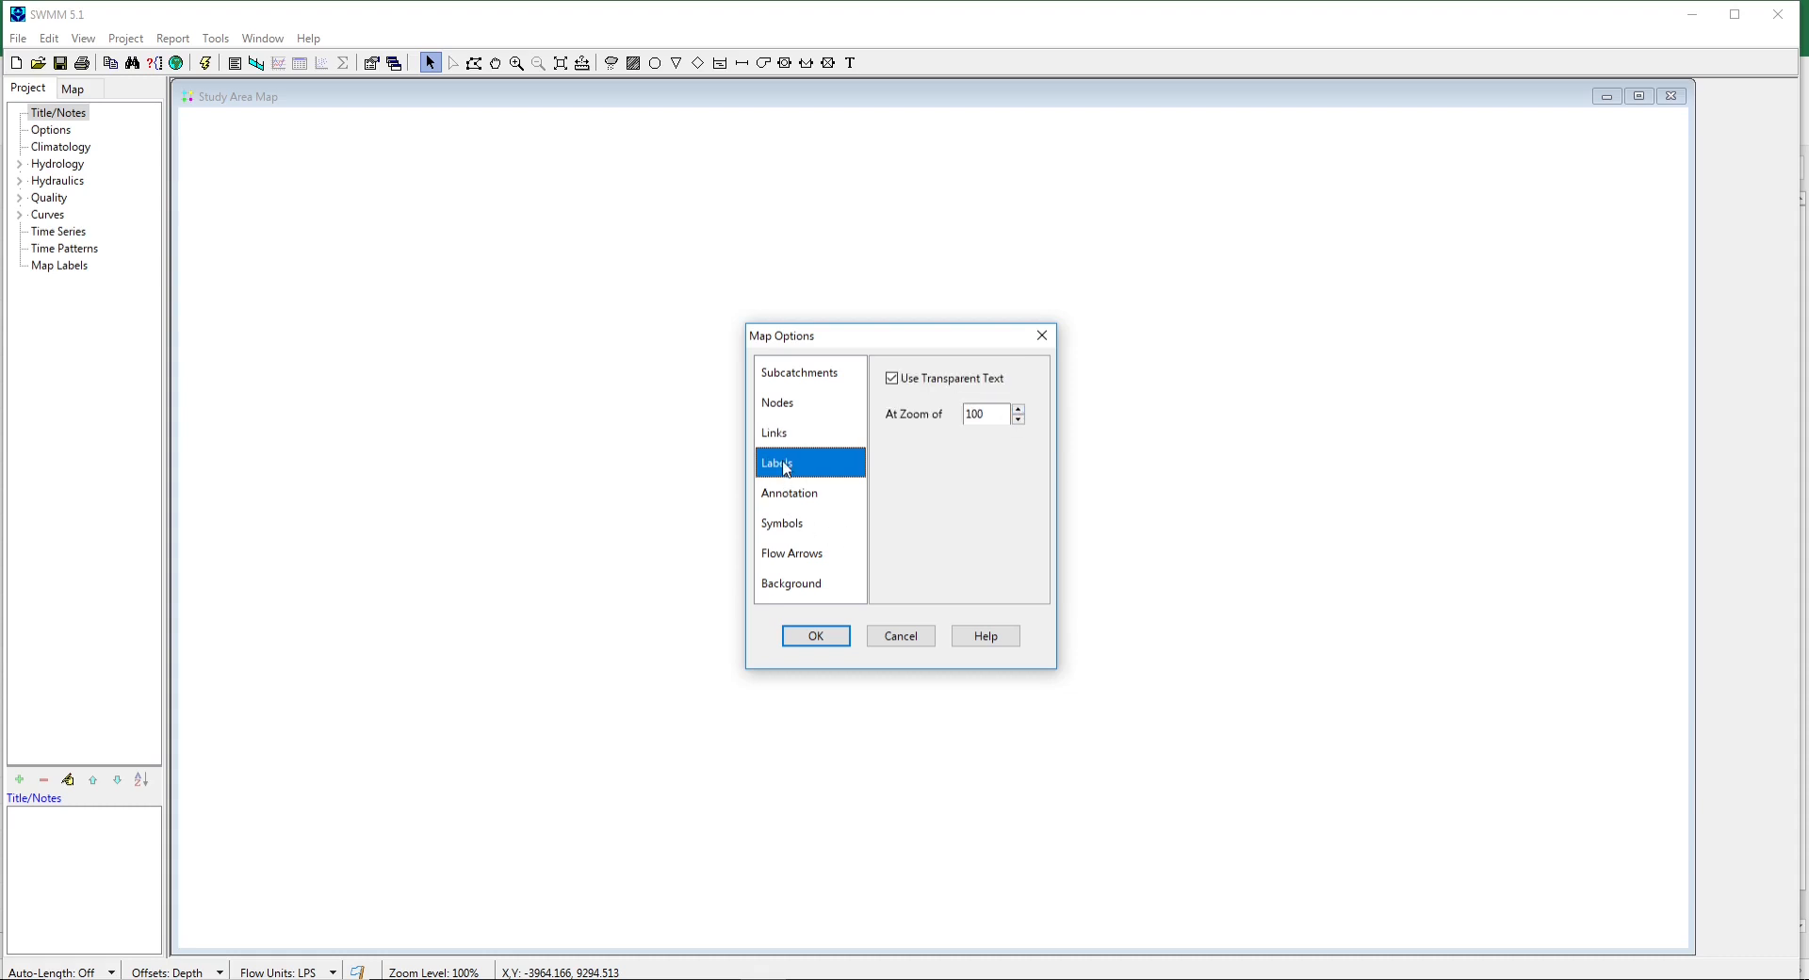
click(786, 495)
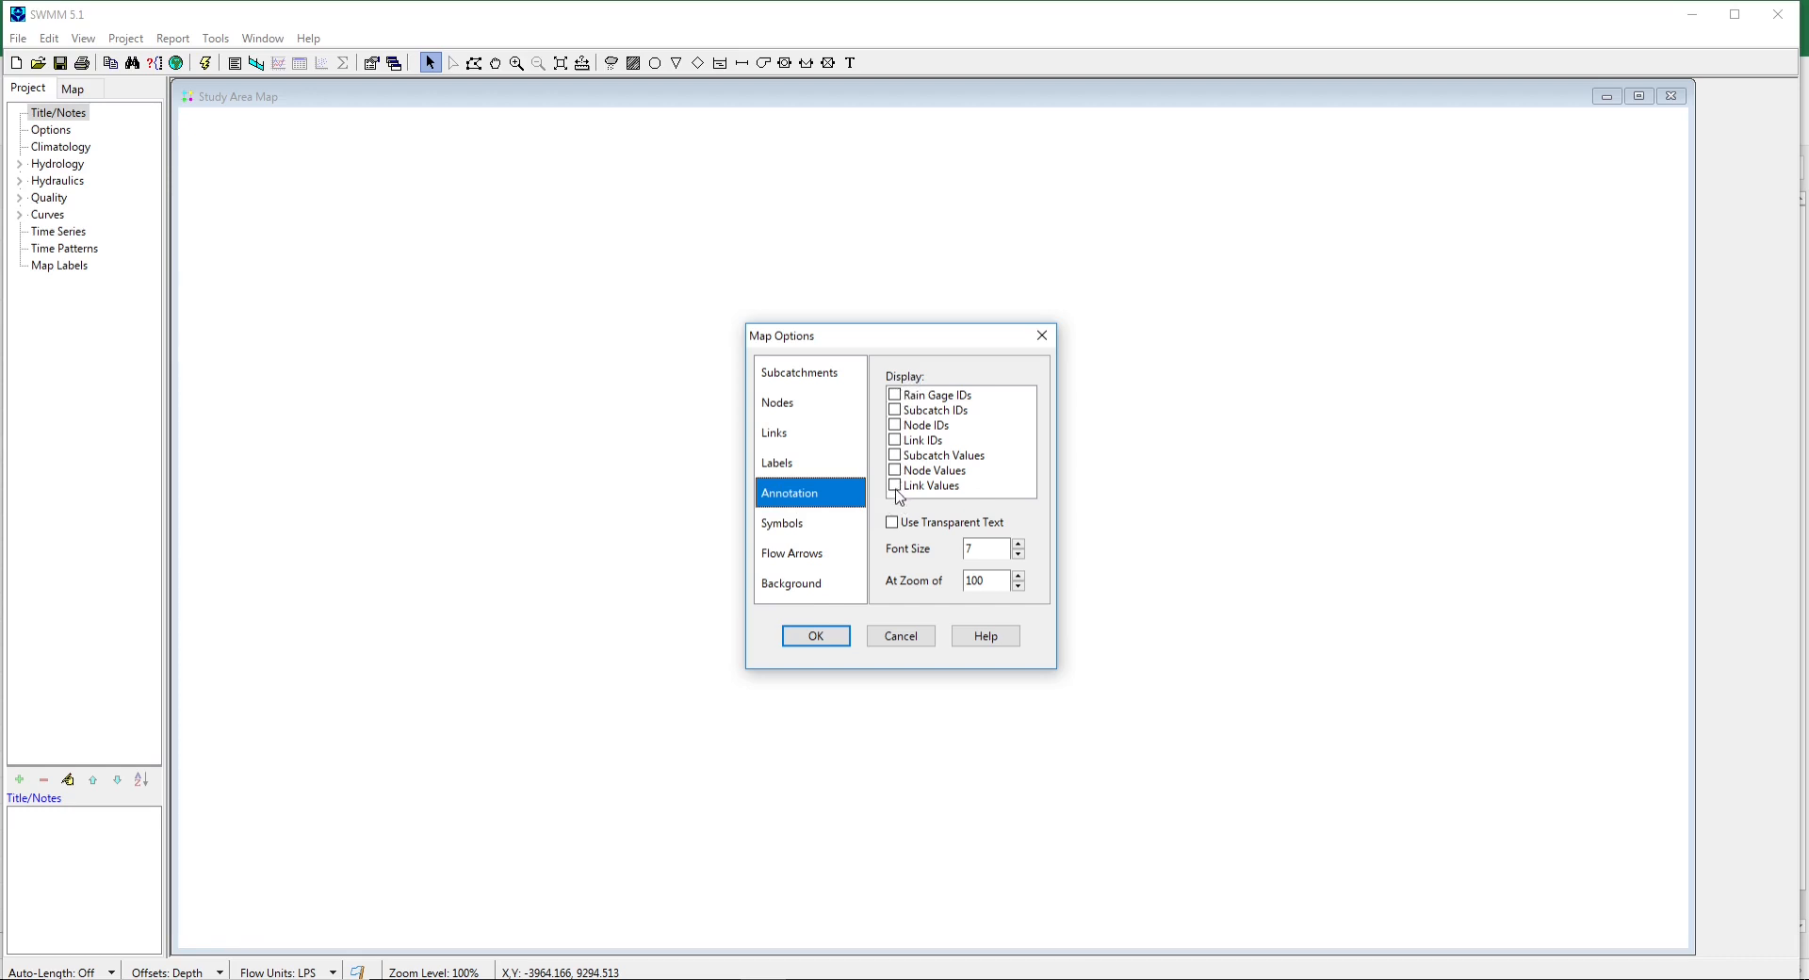
click(895, 425)
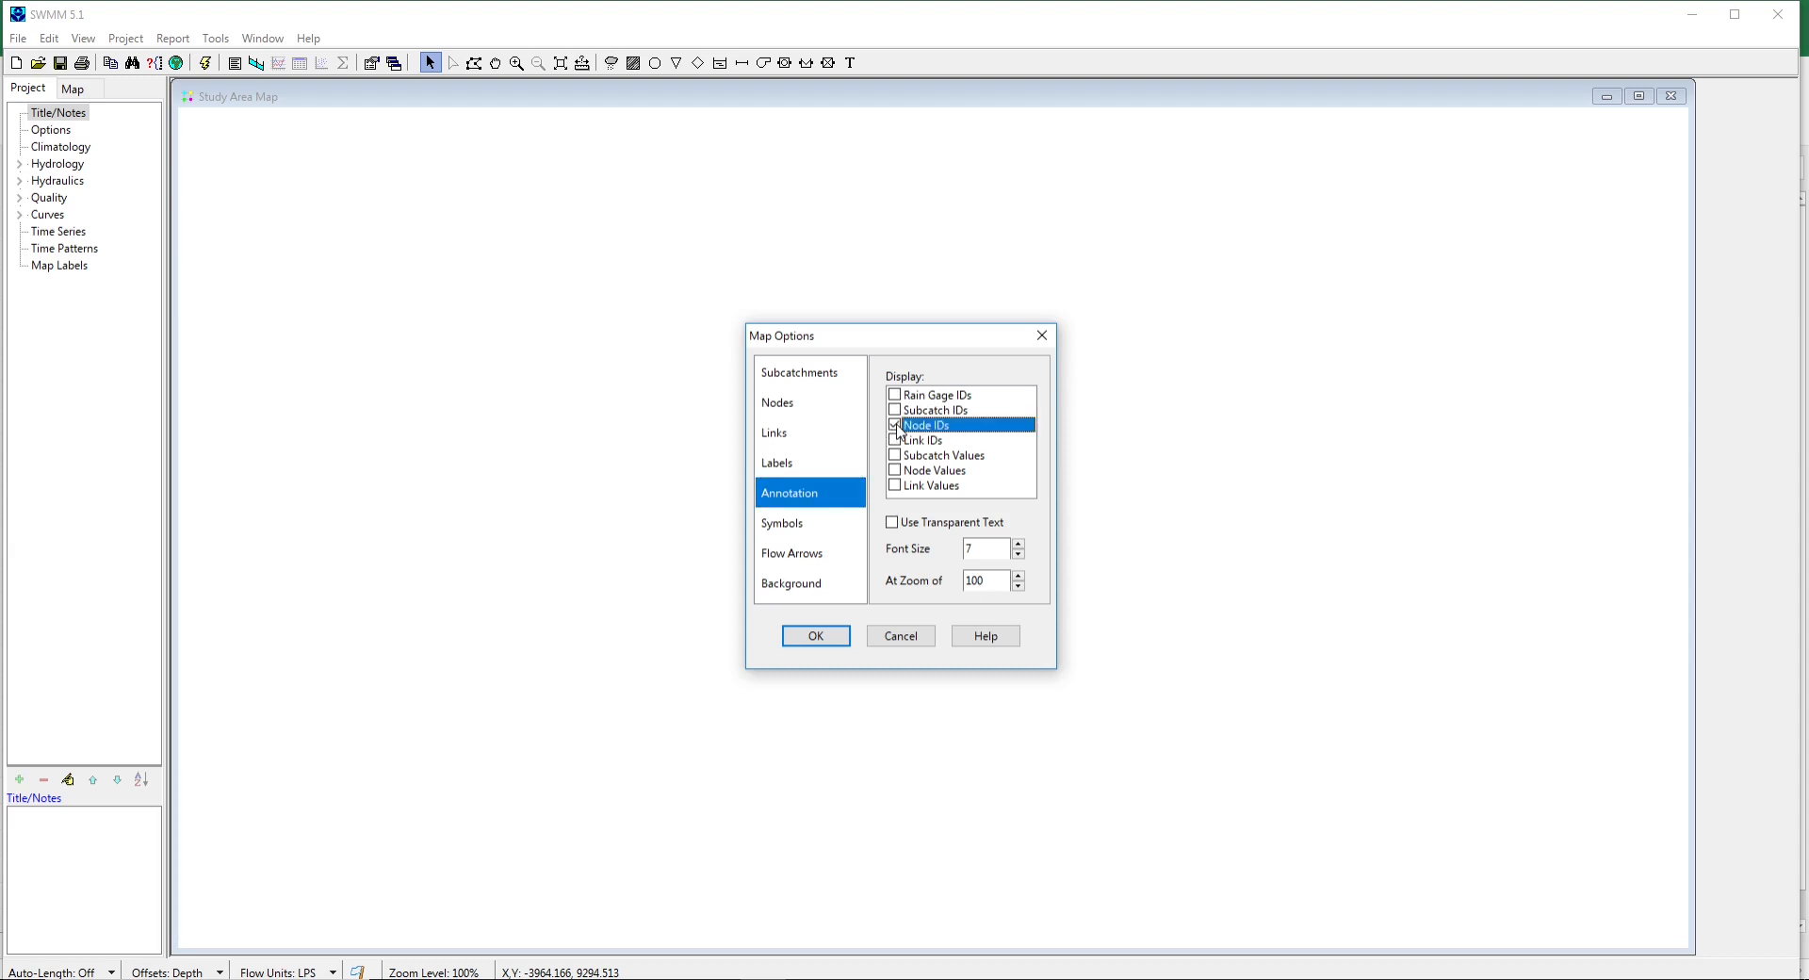
click(894, 440)
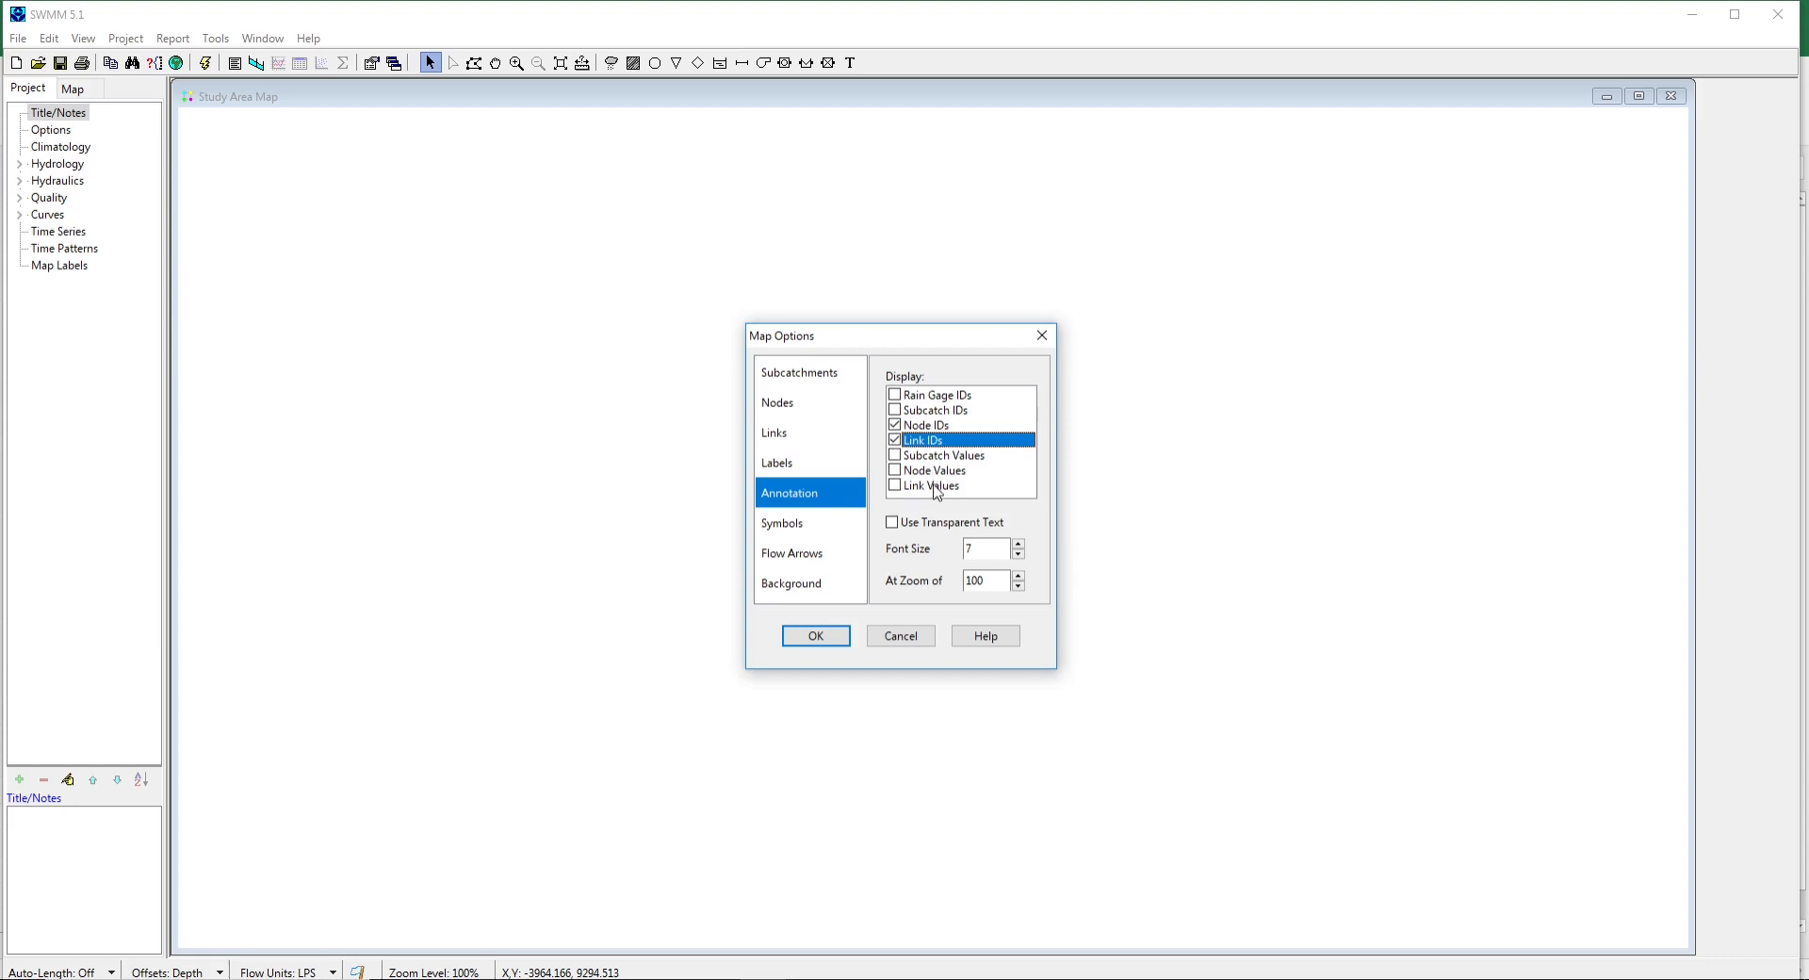
click(792, 529)
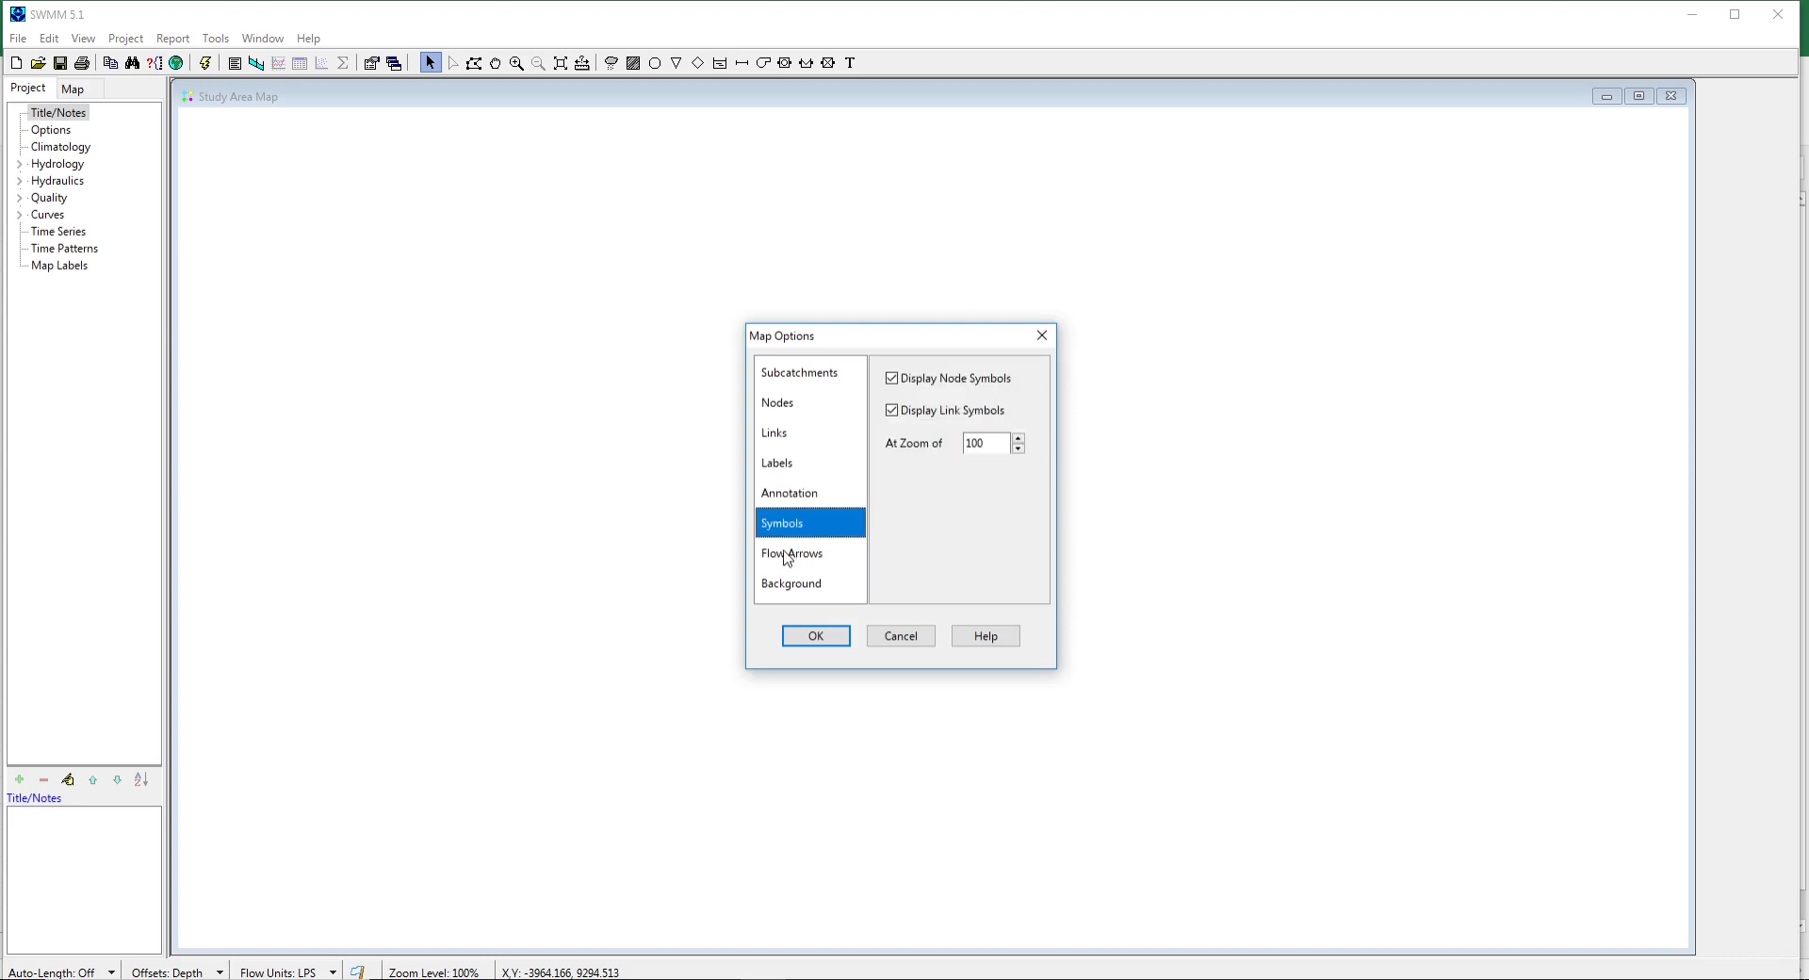
click(788, 557)
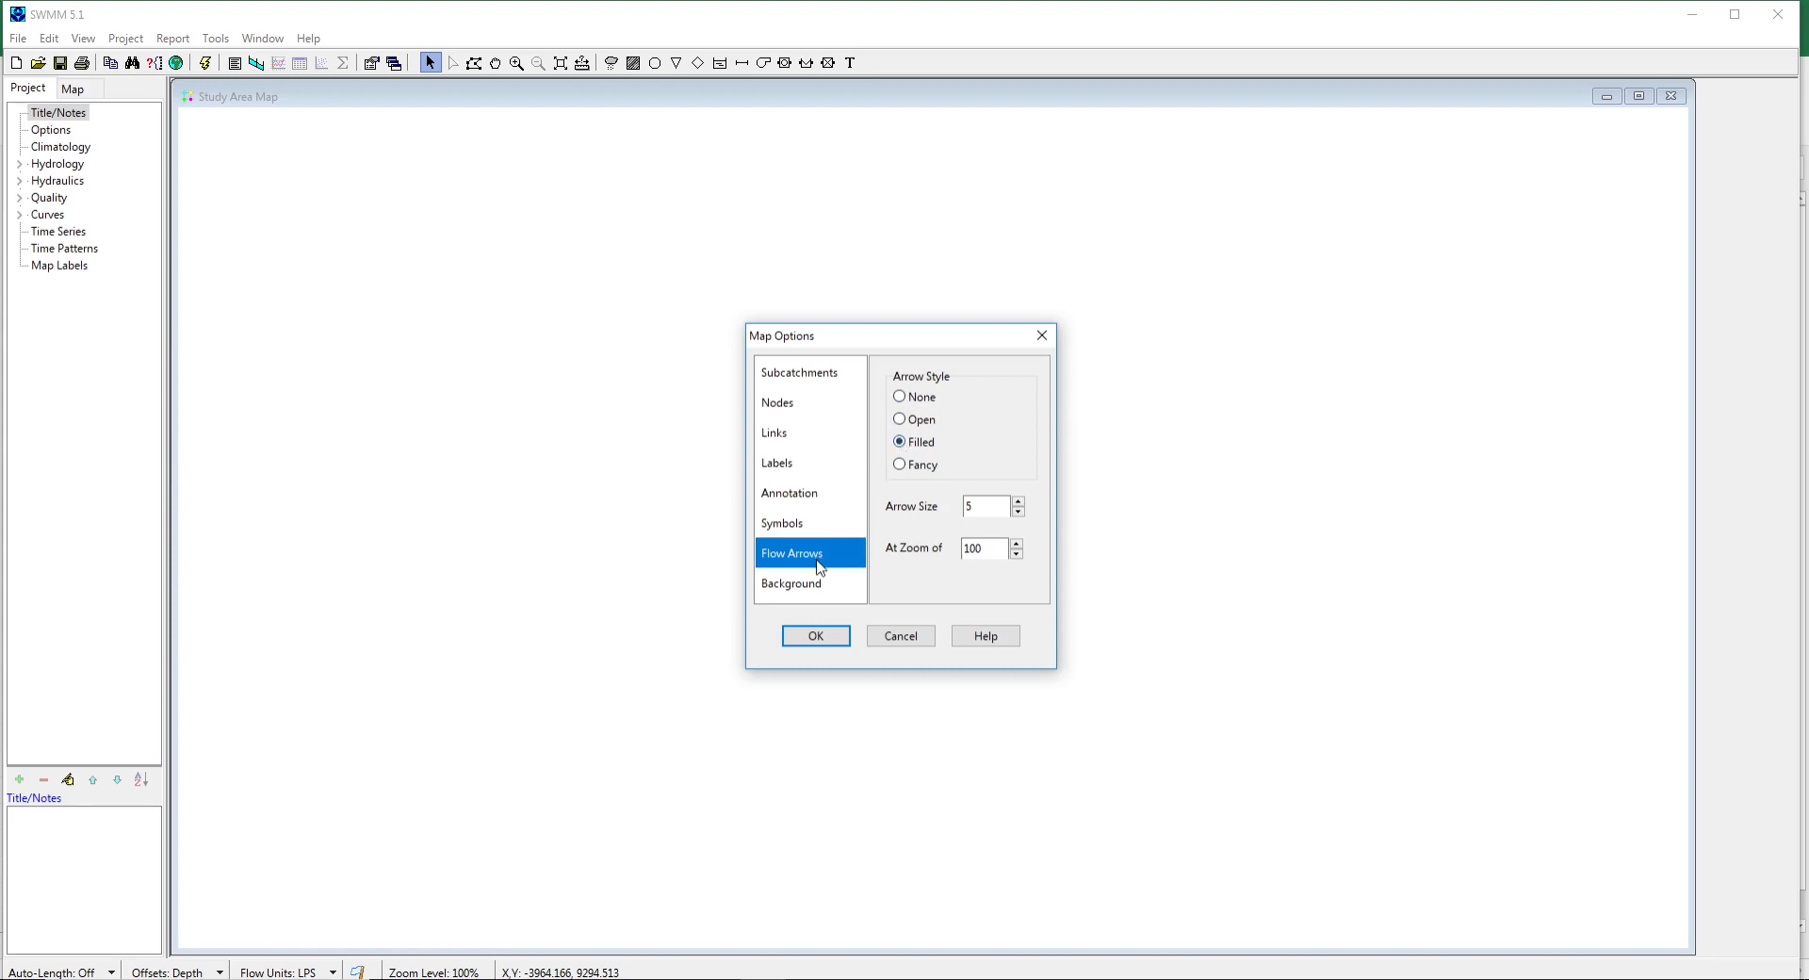
click(812, 637)
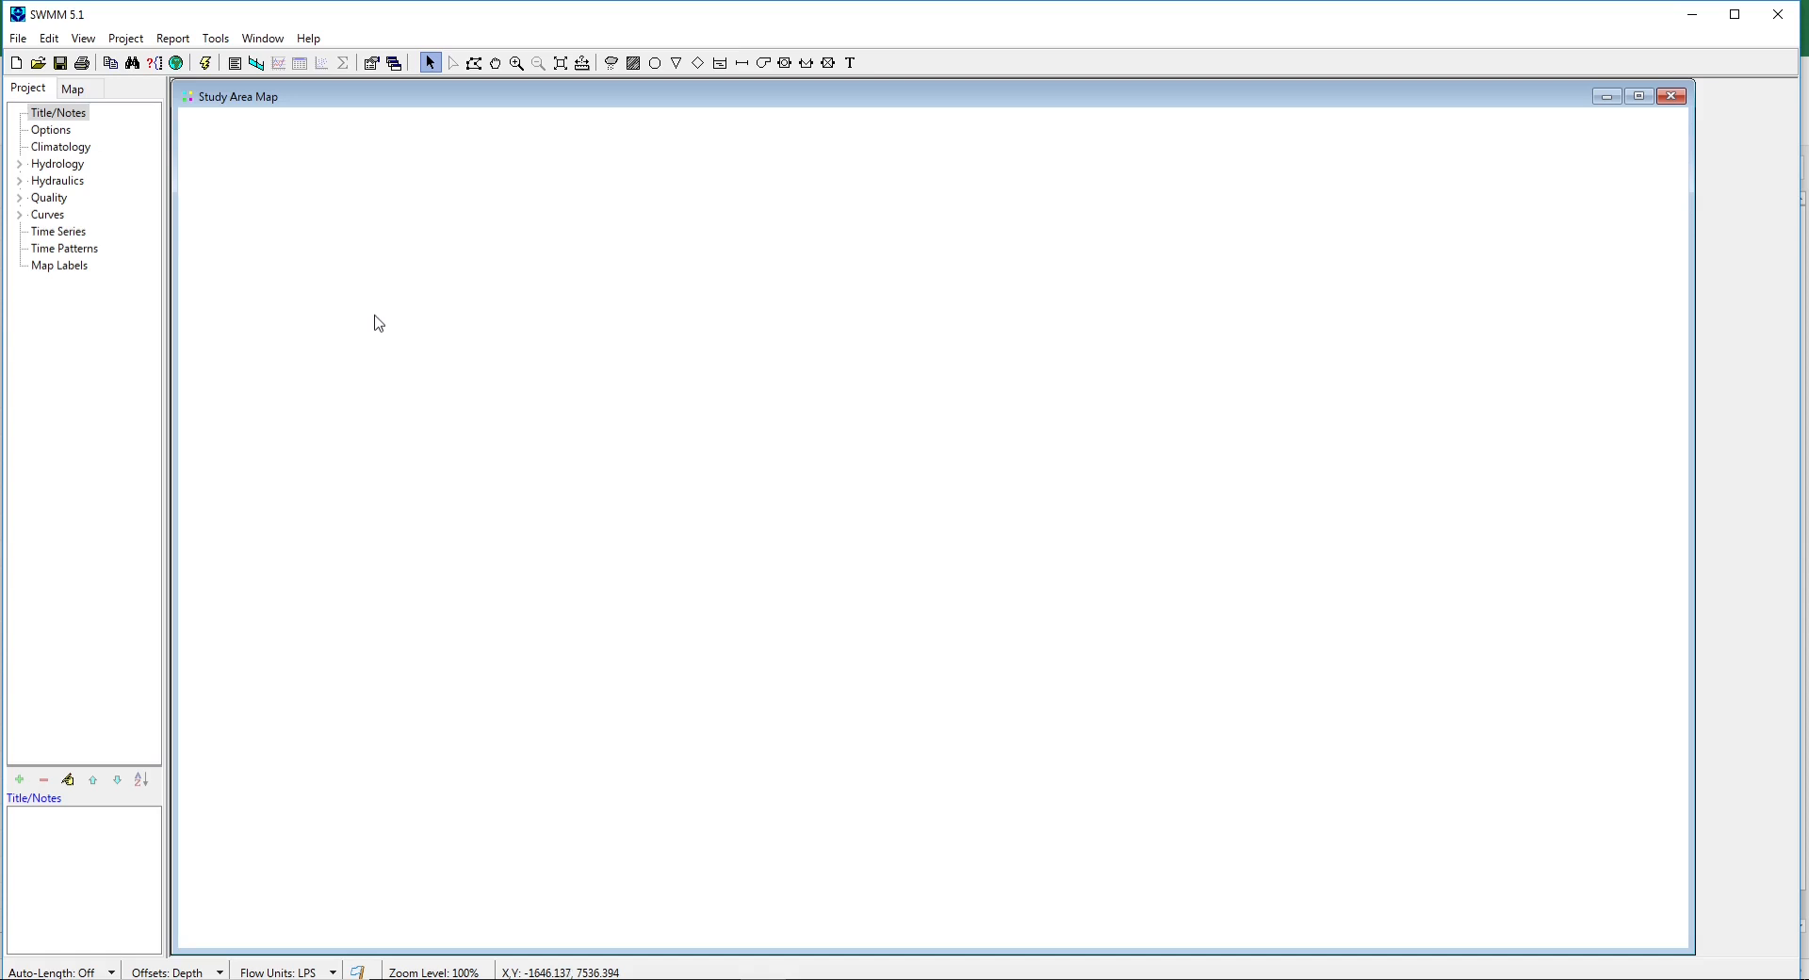
Load Project-2-map.jpg as the backdrop image of the study area map.
click(87, 40)
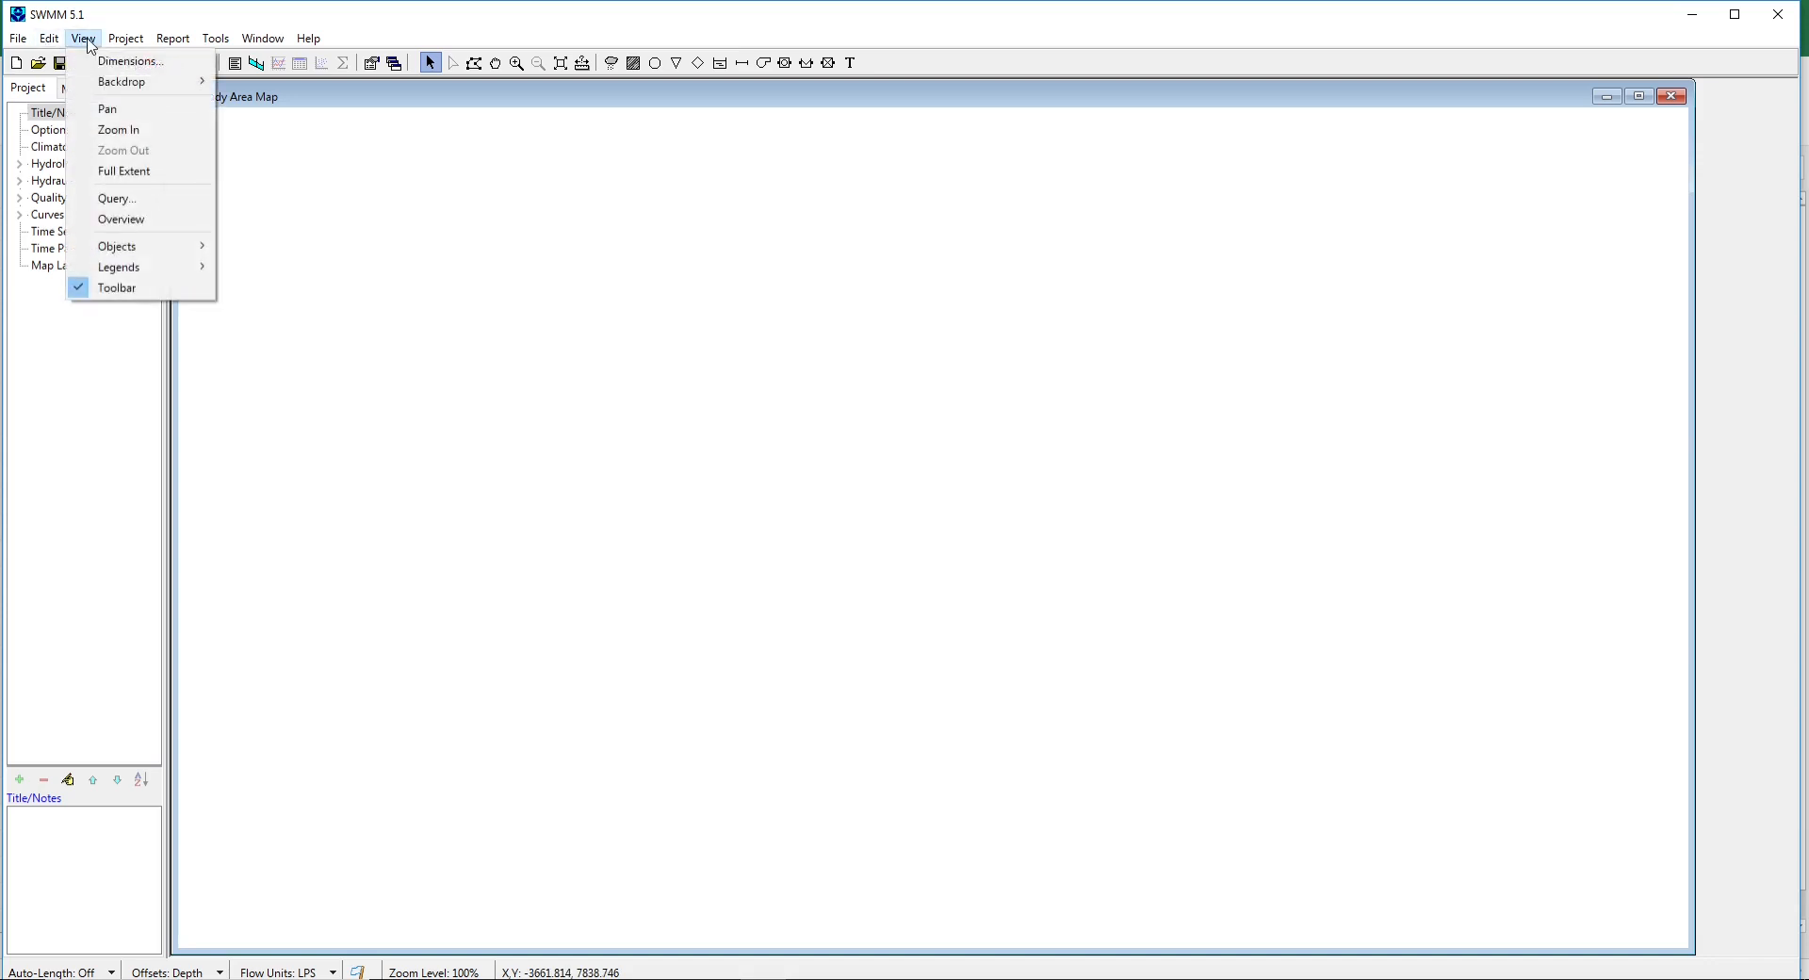
mouse_move(101, 91)
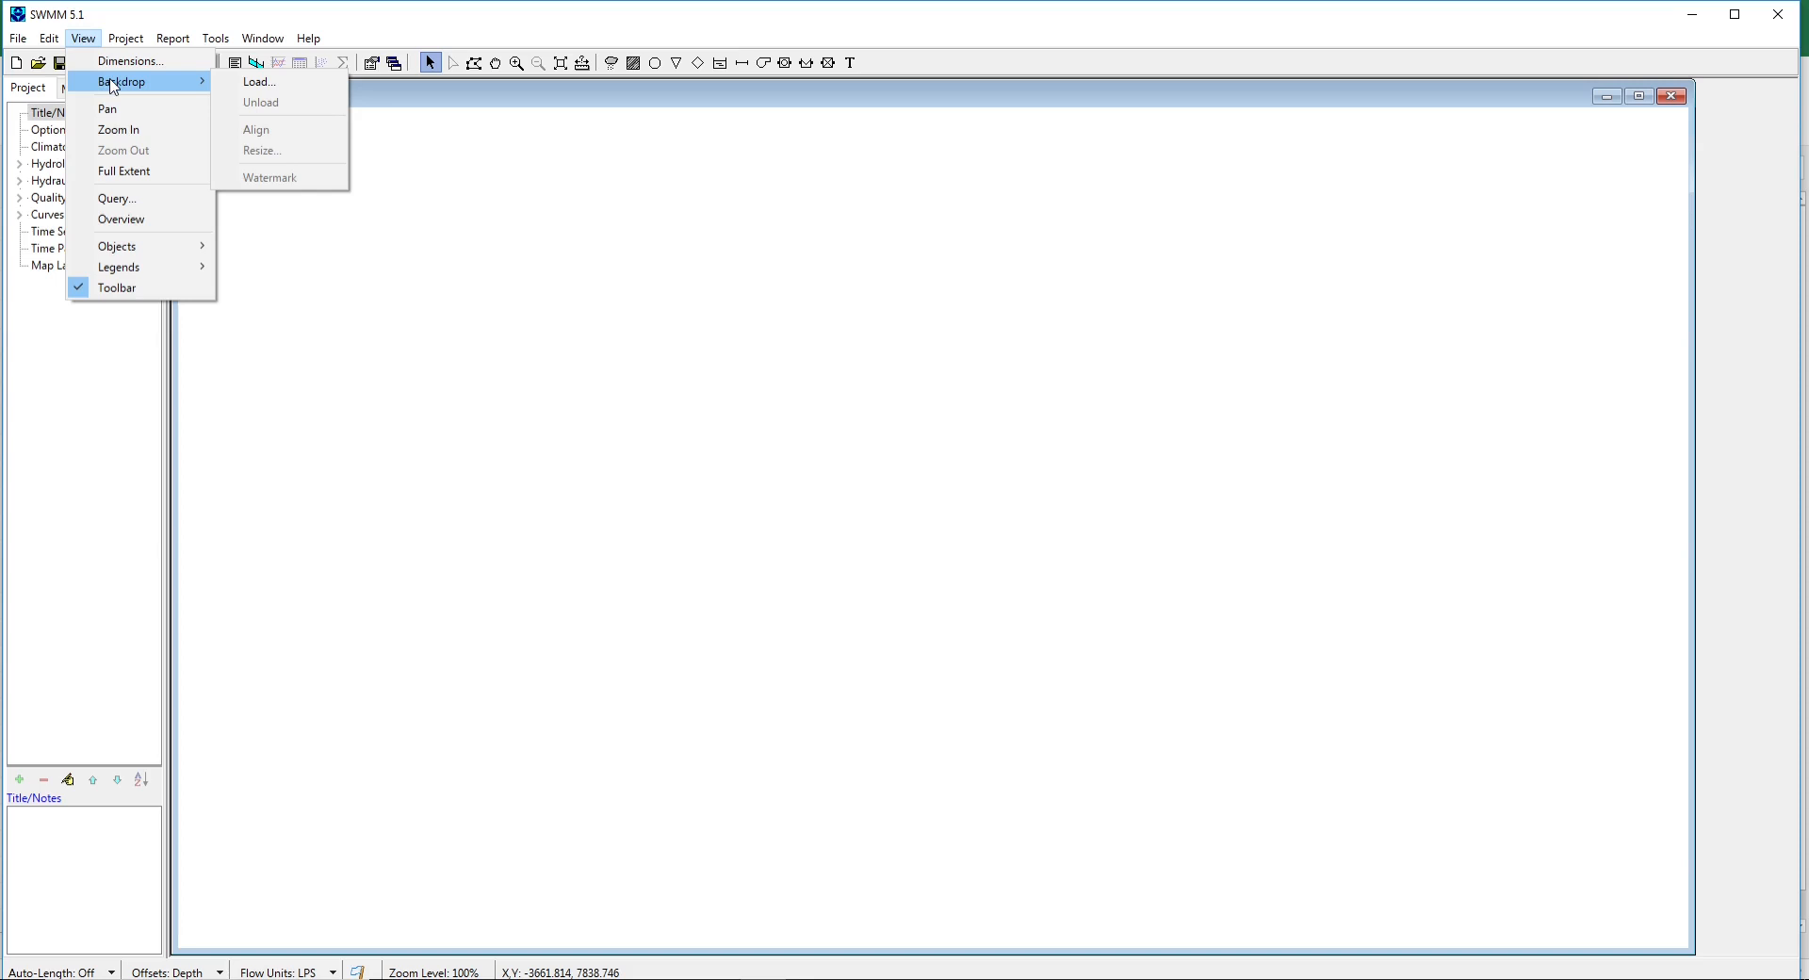
click(257, 84)
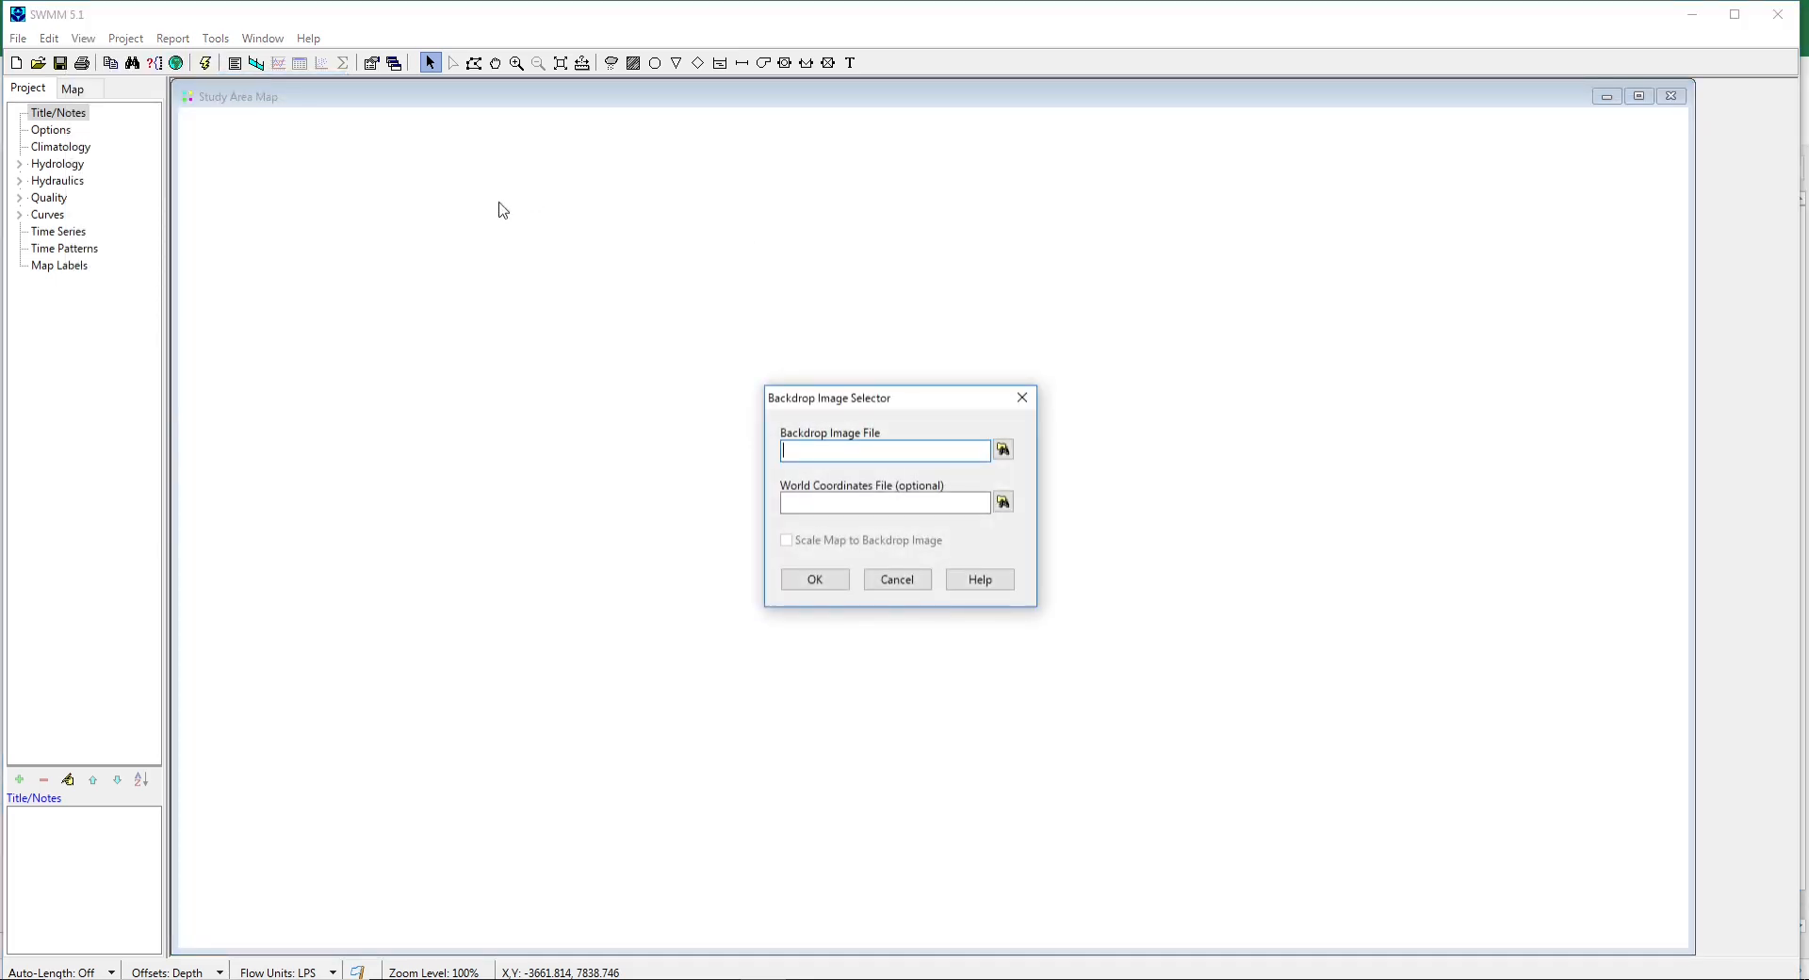
click(1004, 453)
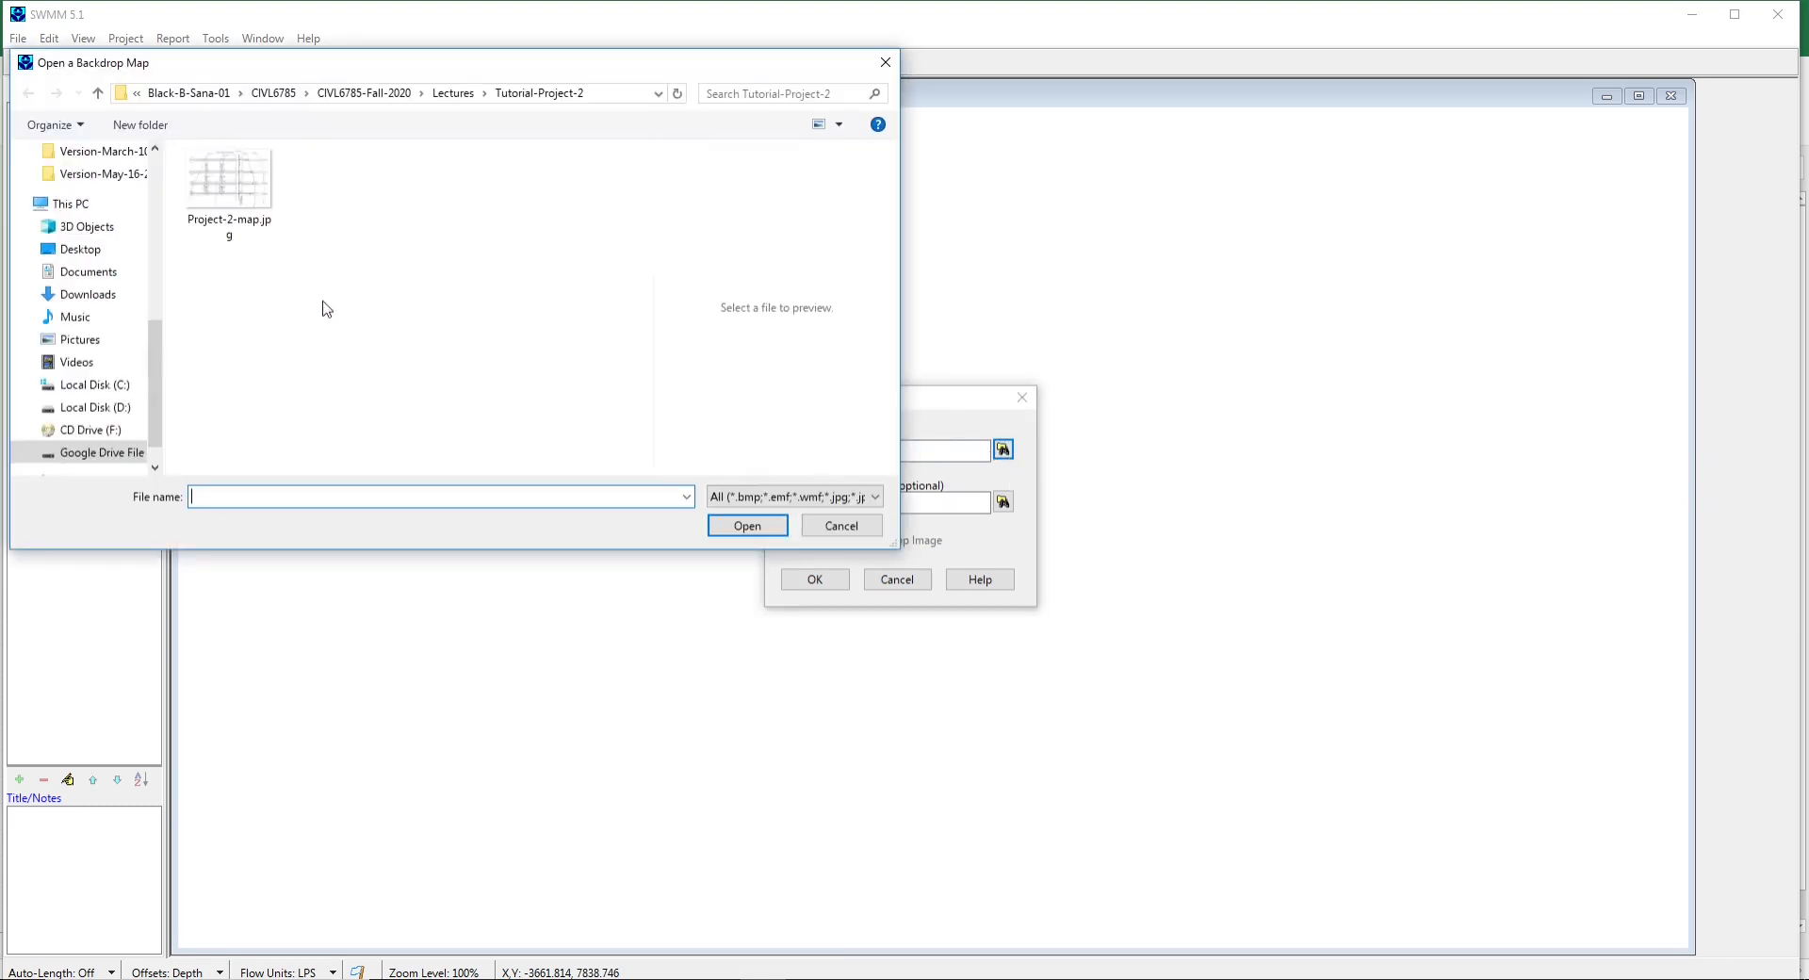
click(232, 189)
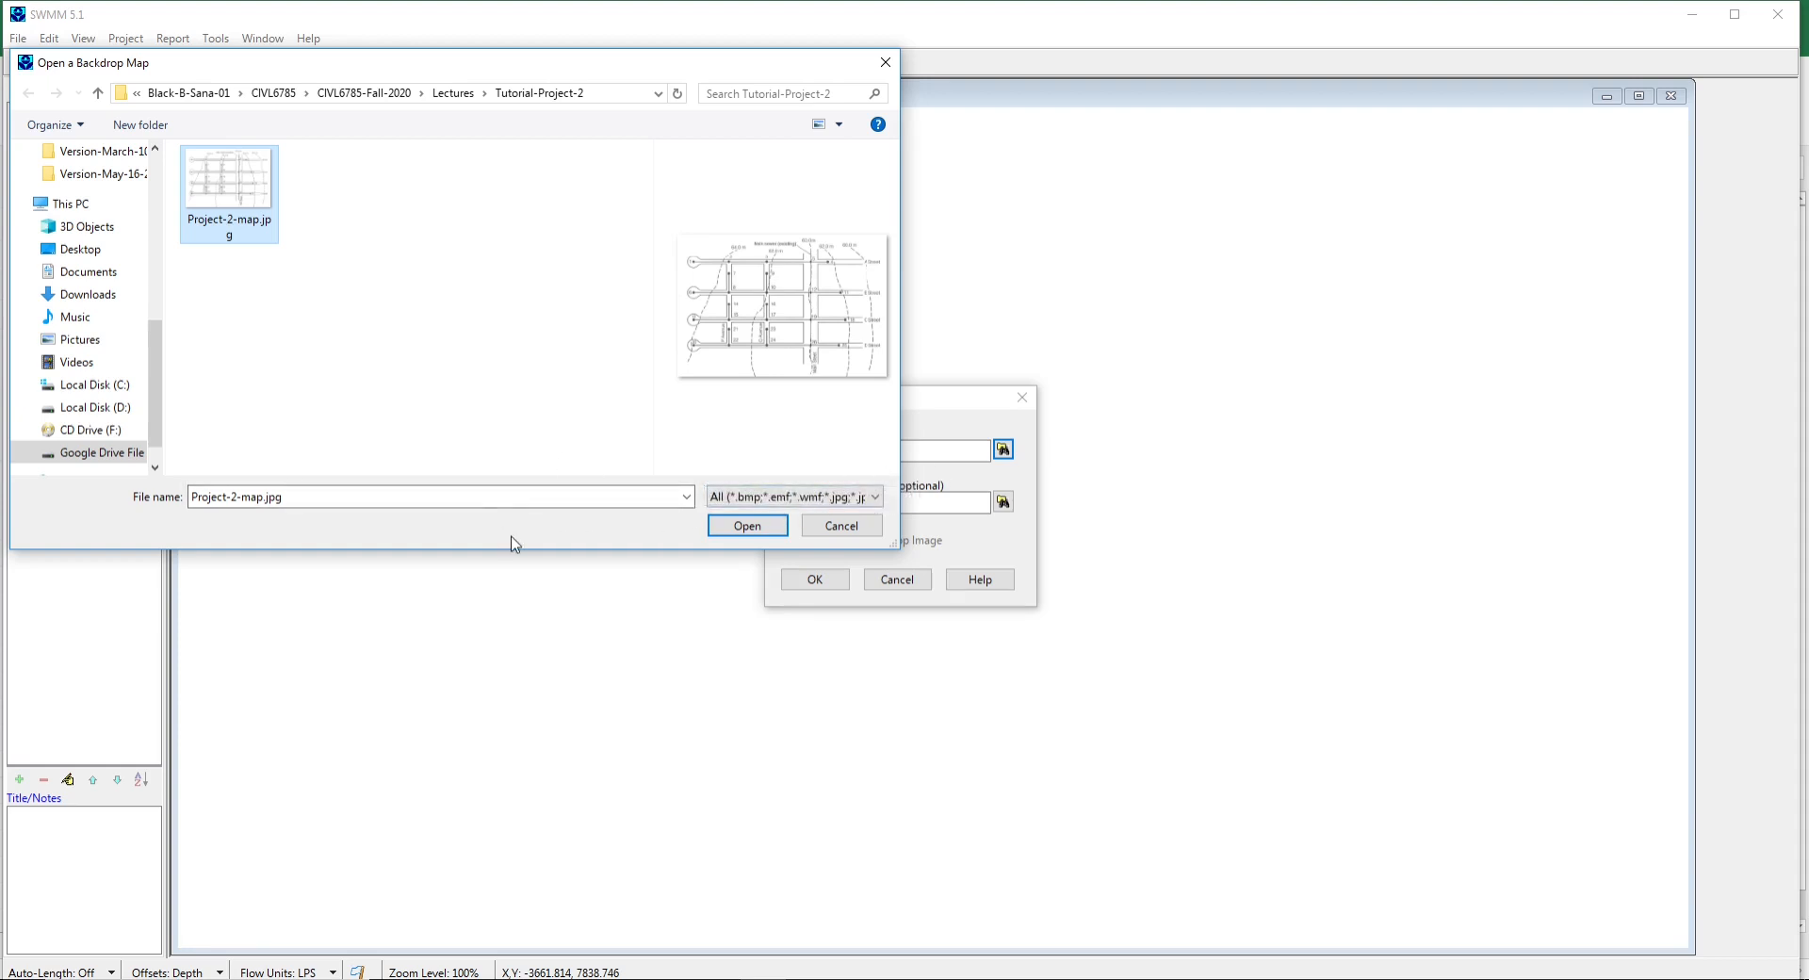
click(746, 530)
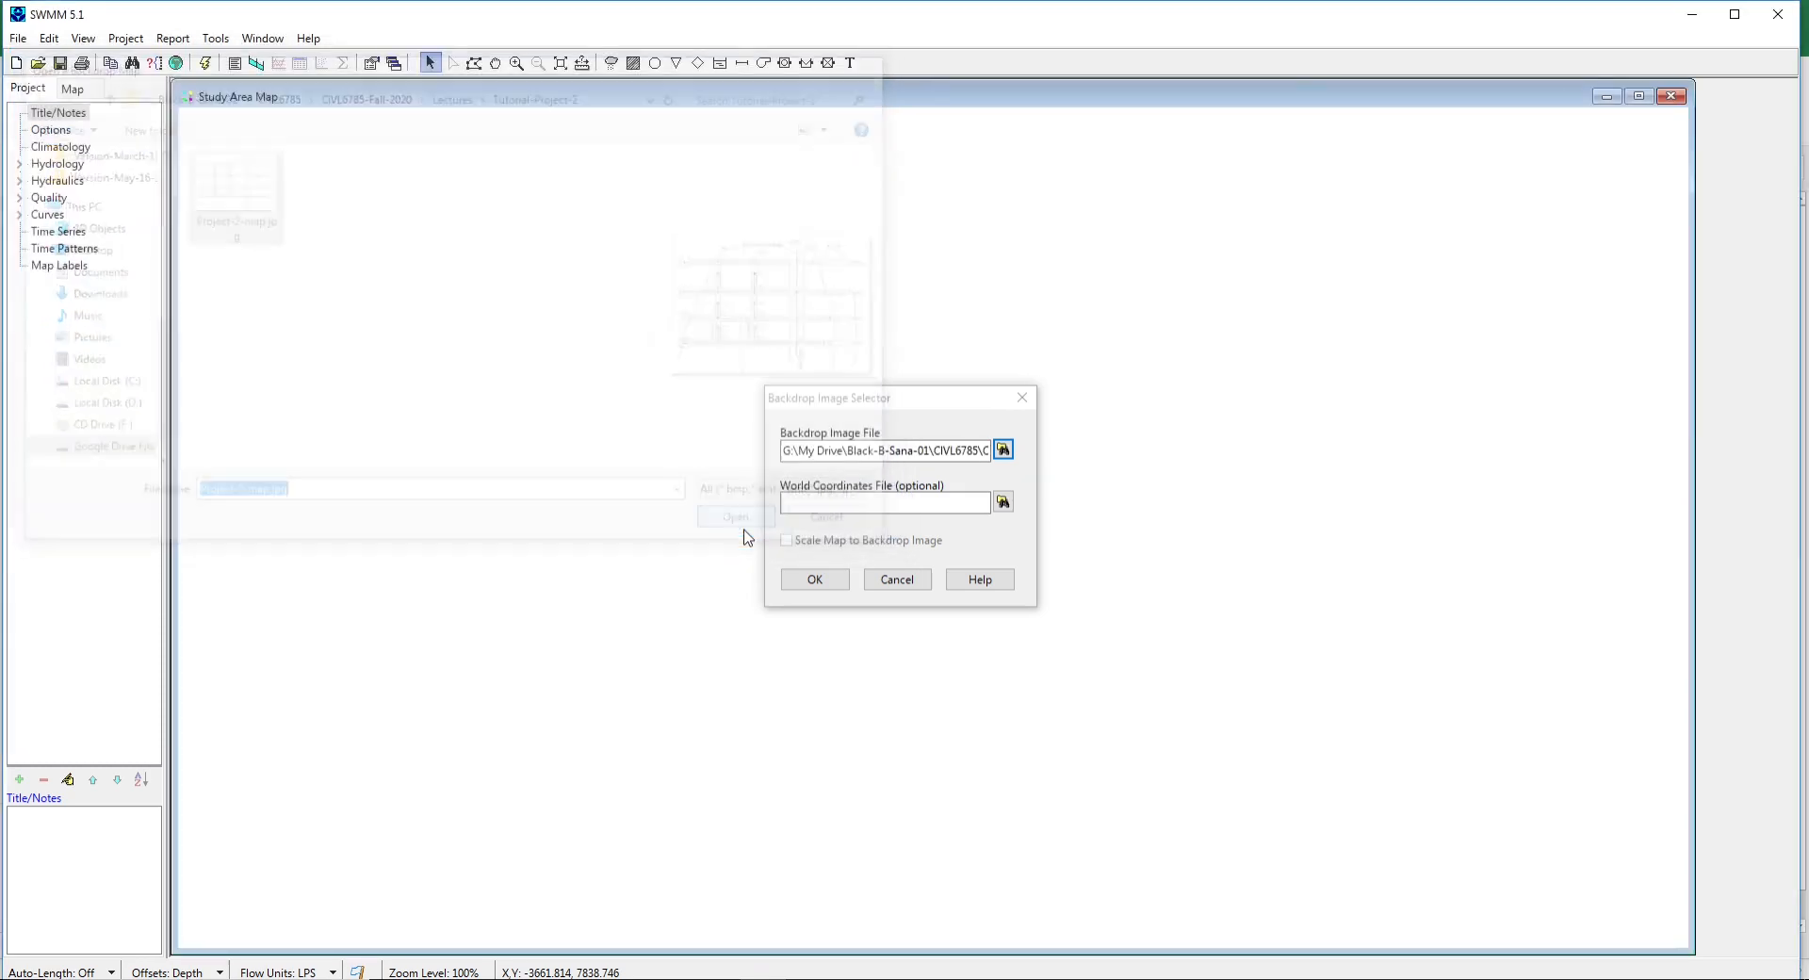
click(810, 581)
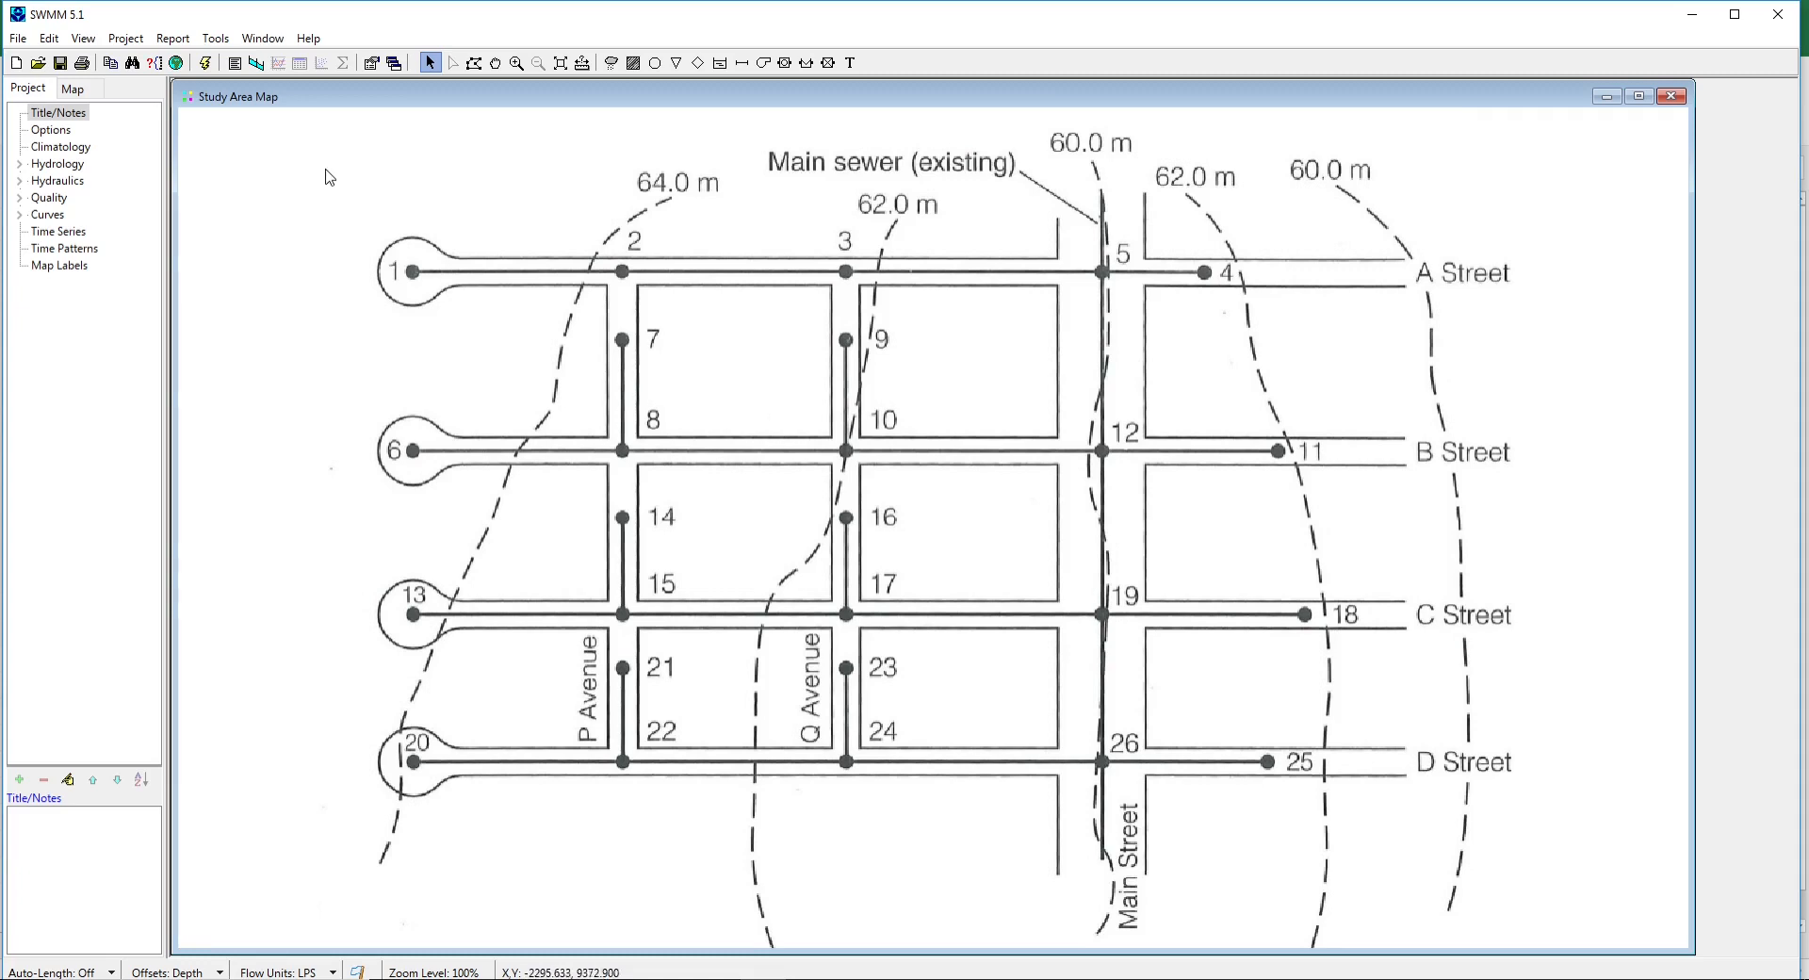
Display the sewer layout backdrop as a watermark.
click(83, 43)
mouse_move(192, 94)
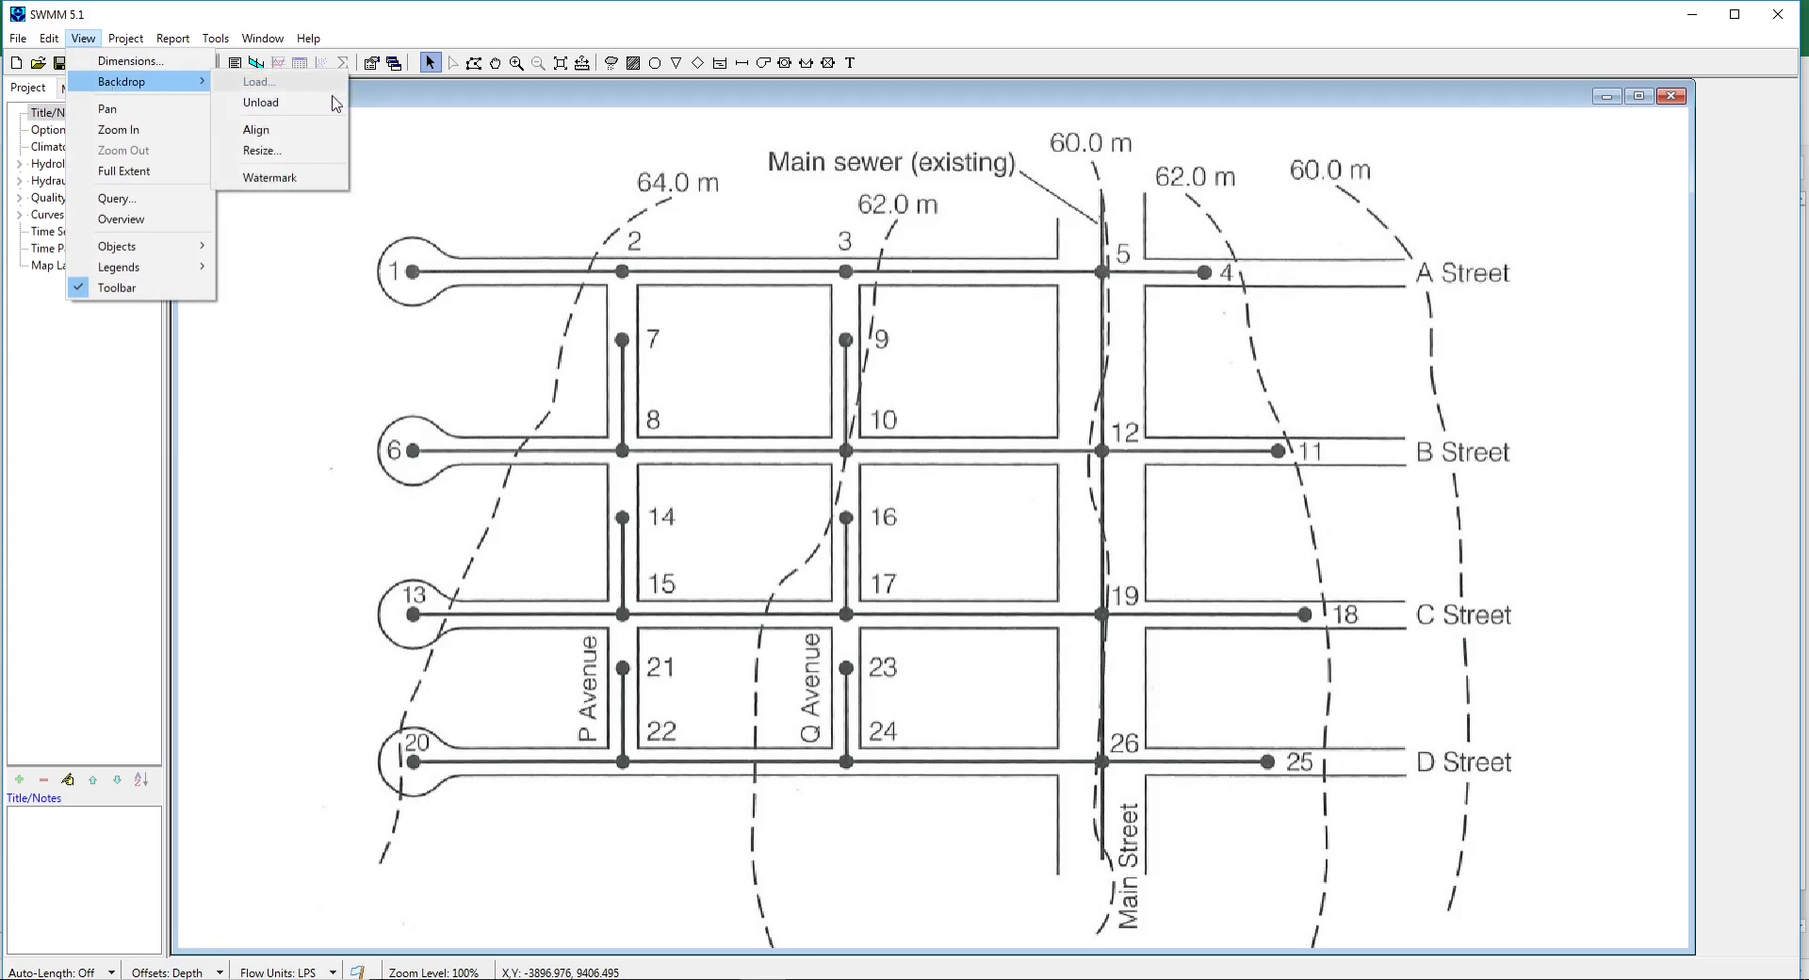
click(290, 179)
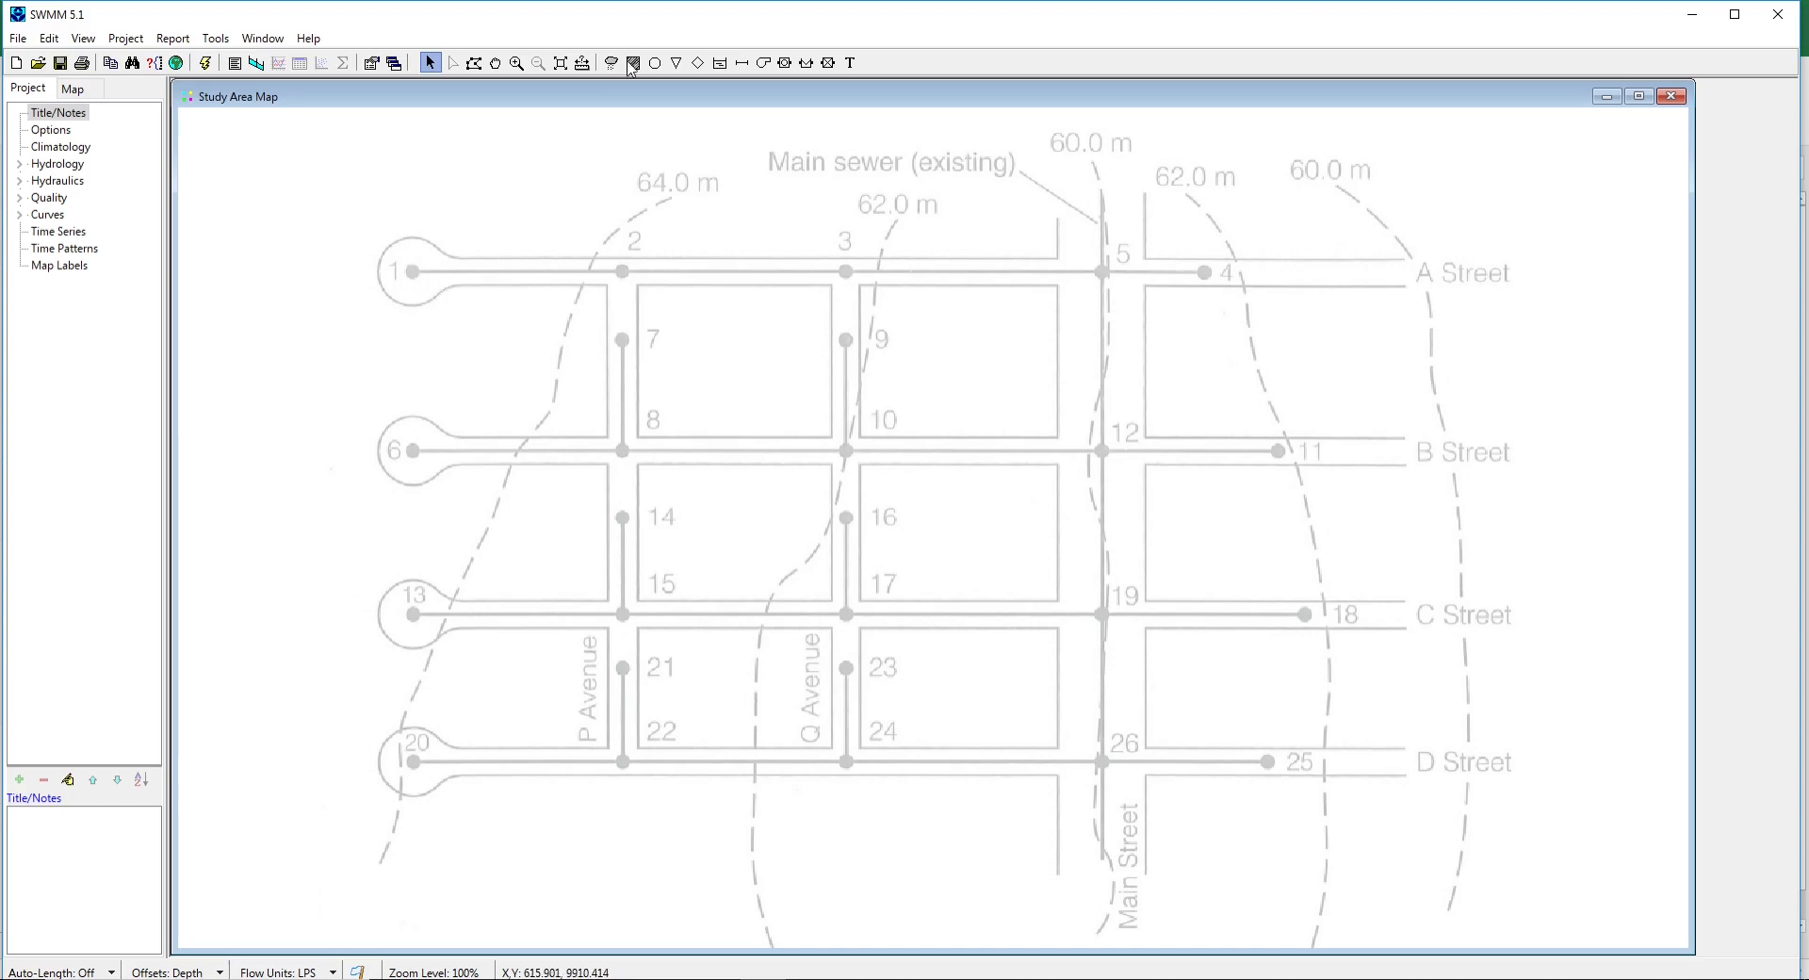
Place junctions on manholes 1 to 5 along A Street and an outfall on manhole 12 at B Street.
click(655, 63)
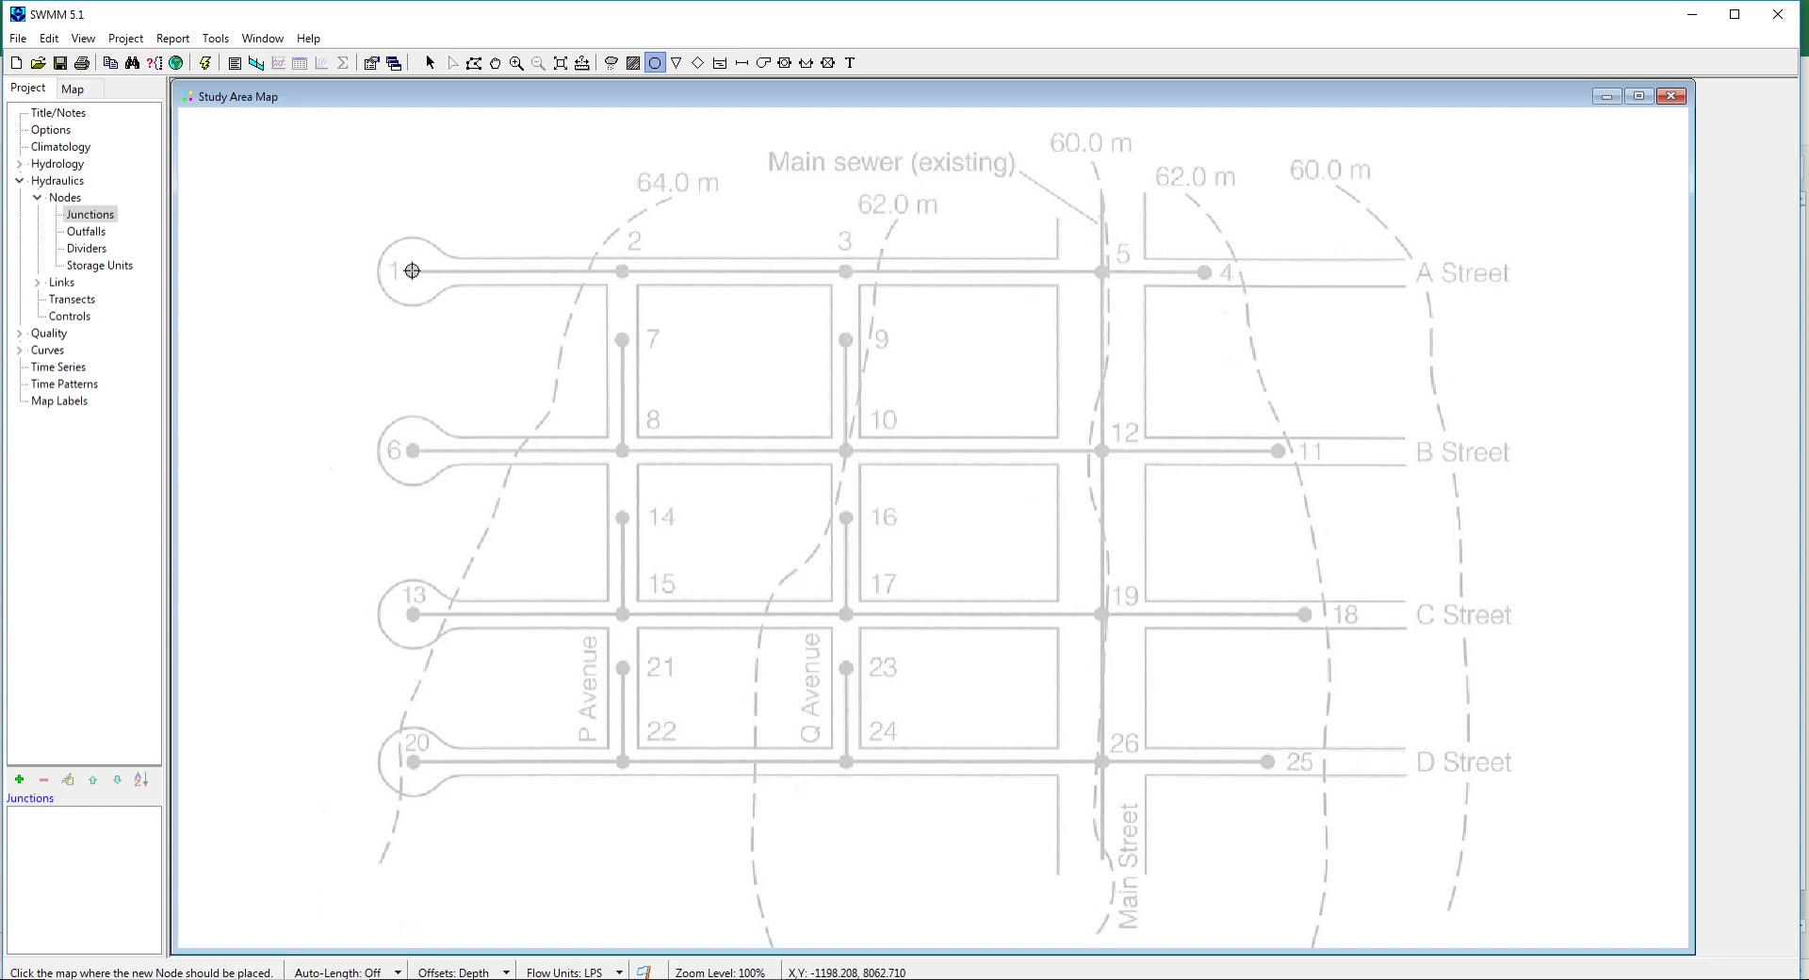
click(411, 270)
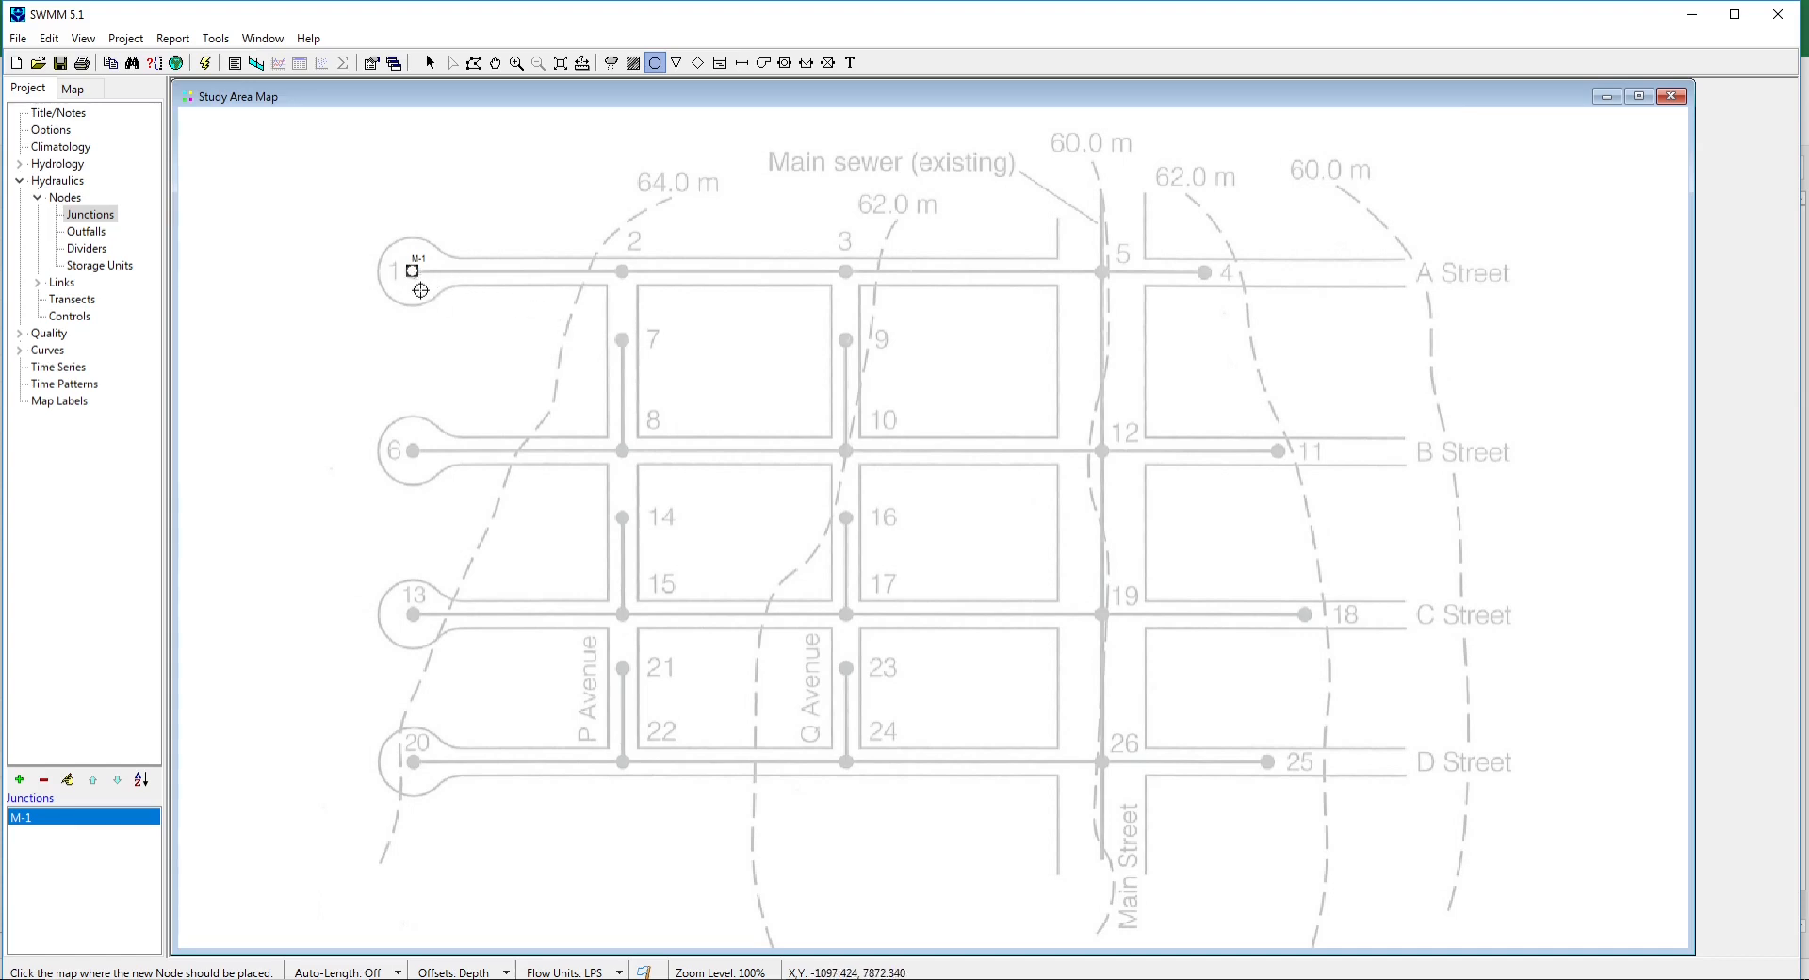
click(623, 270)
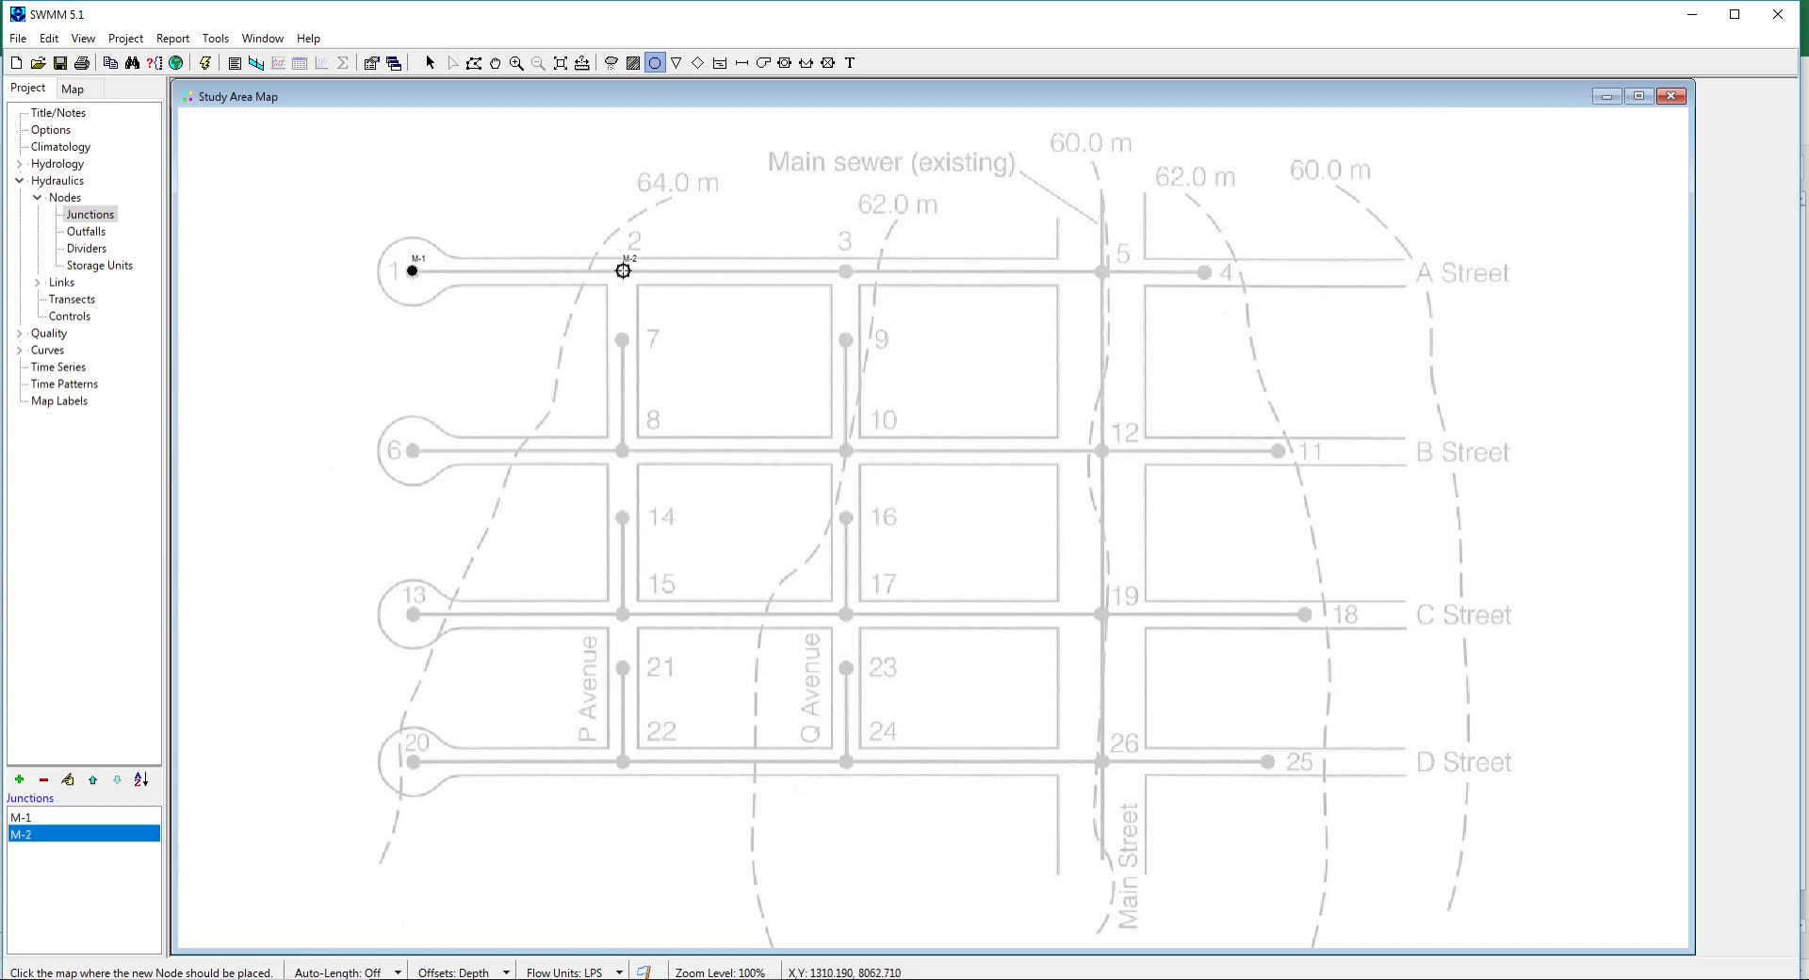
click(847, 271)
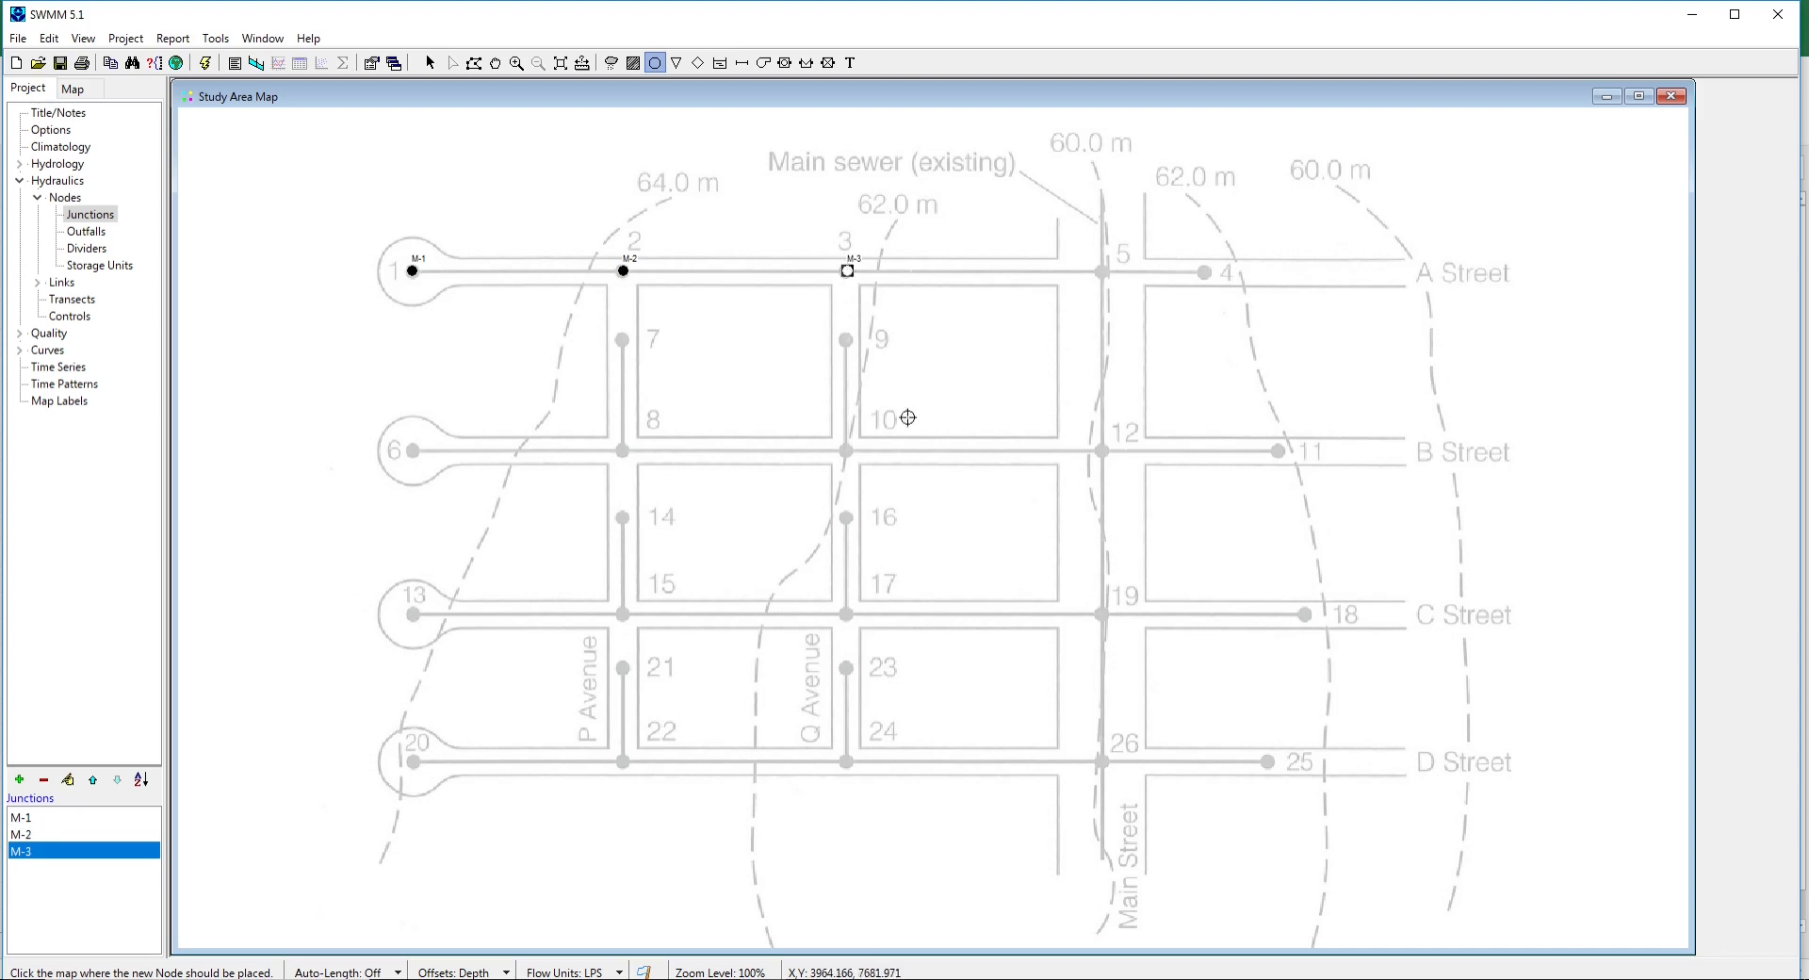
click(1205, 271)
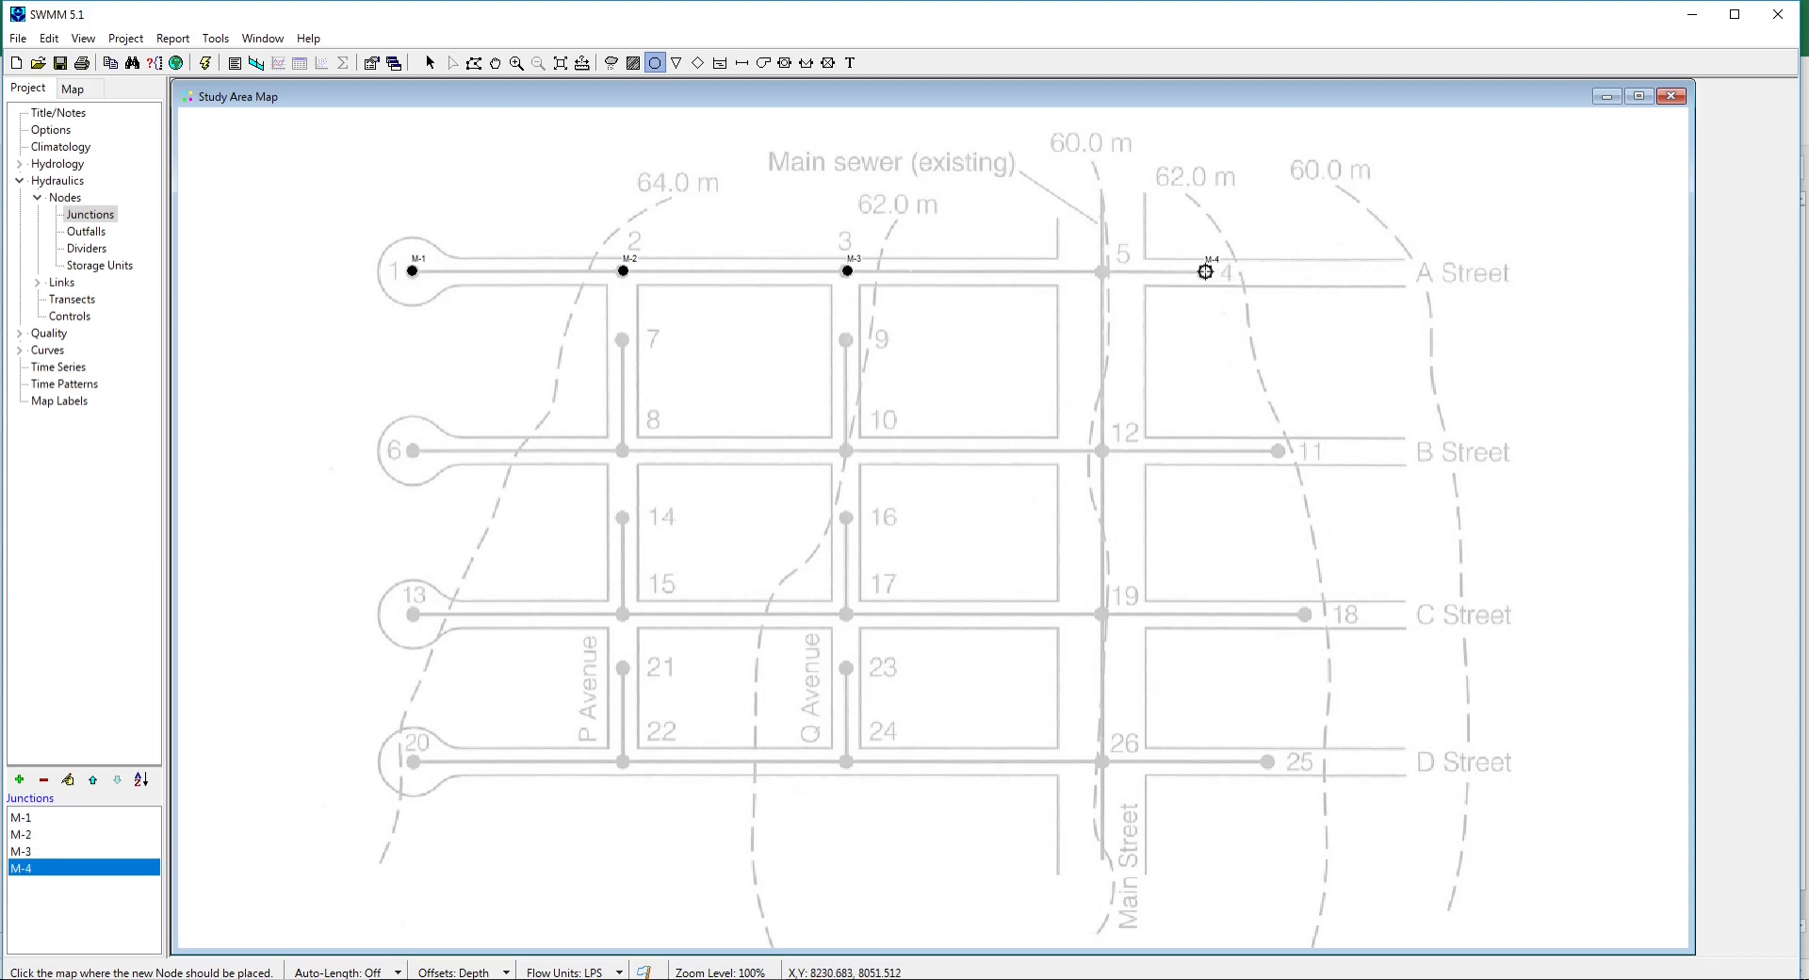
click(1103, 270)
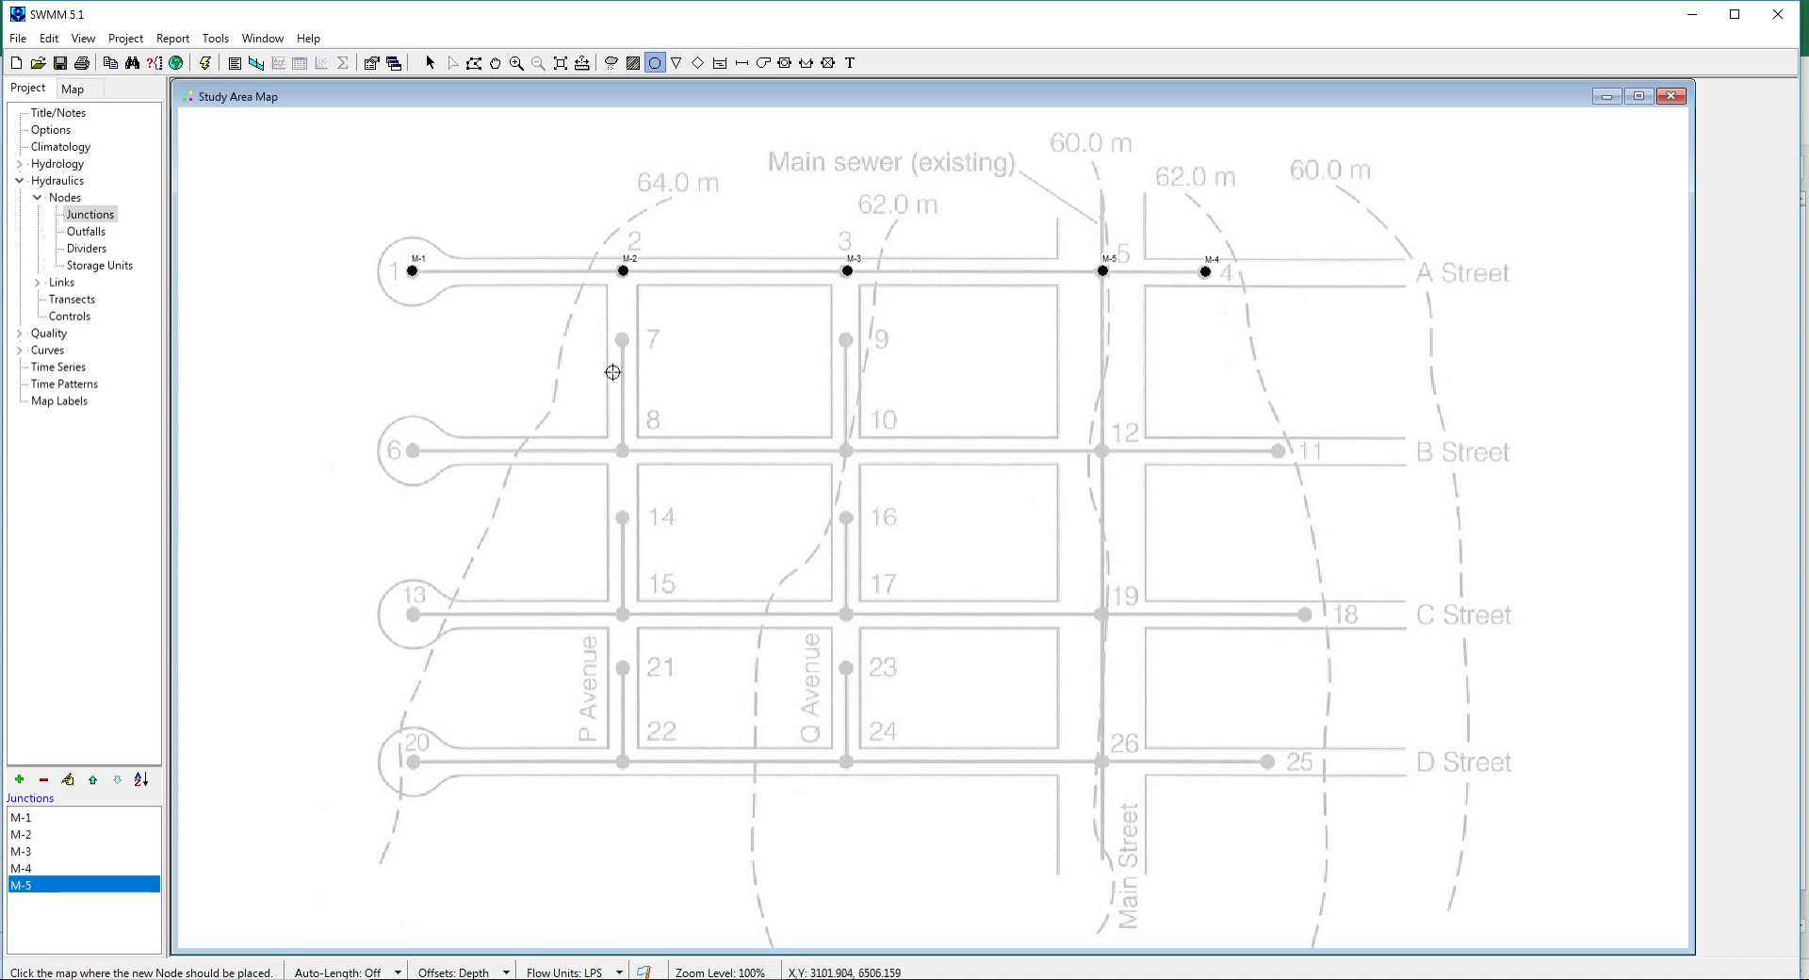
click(676, 63)
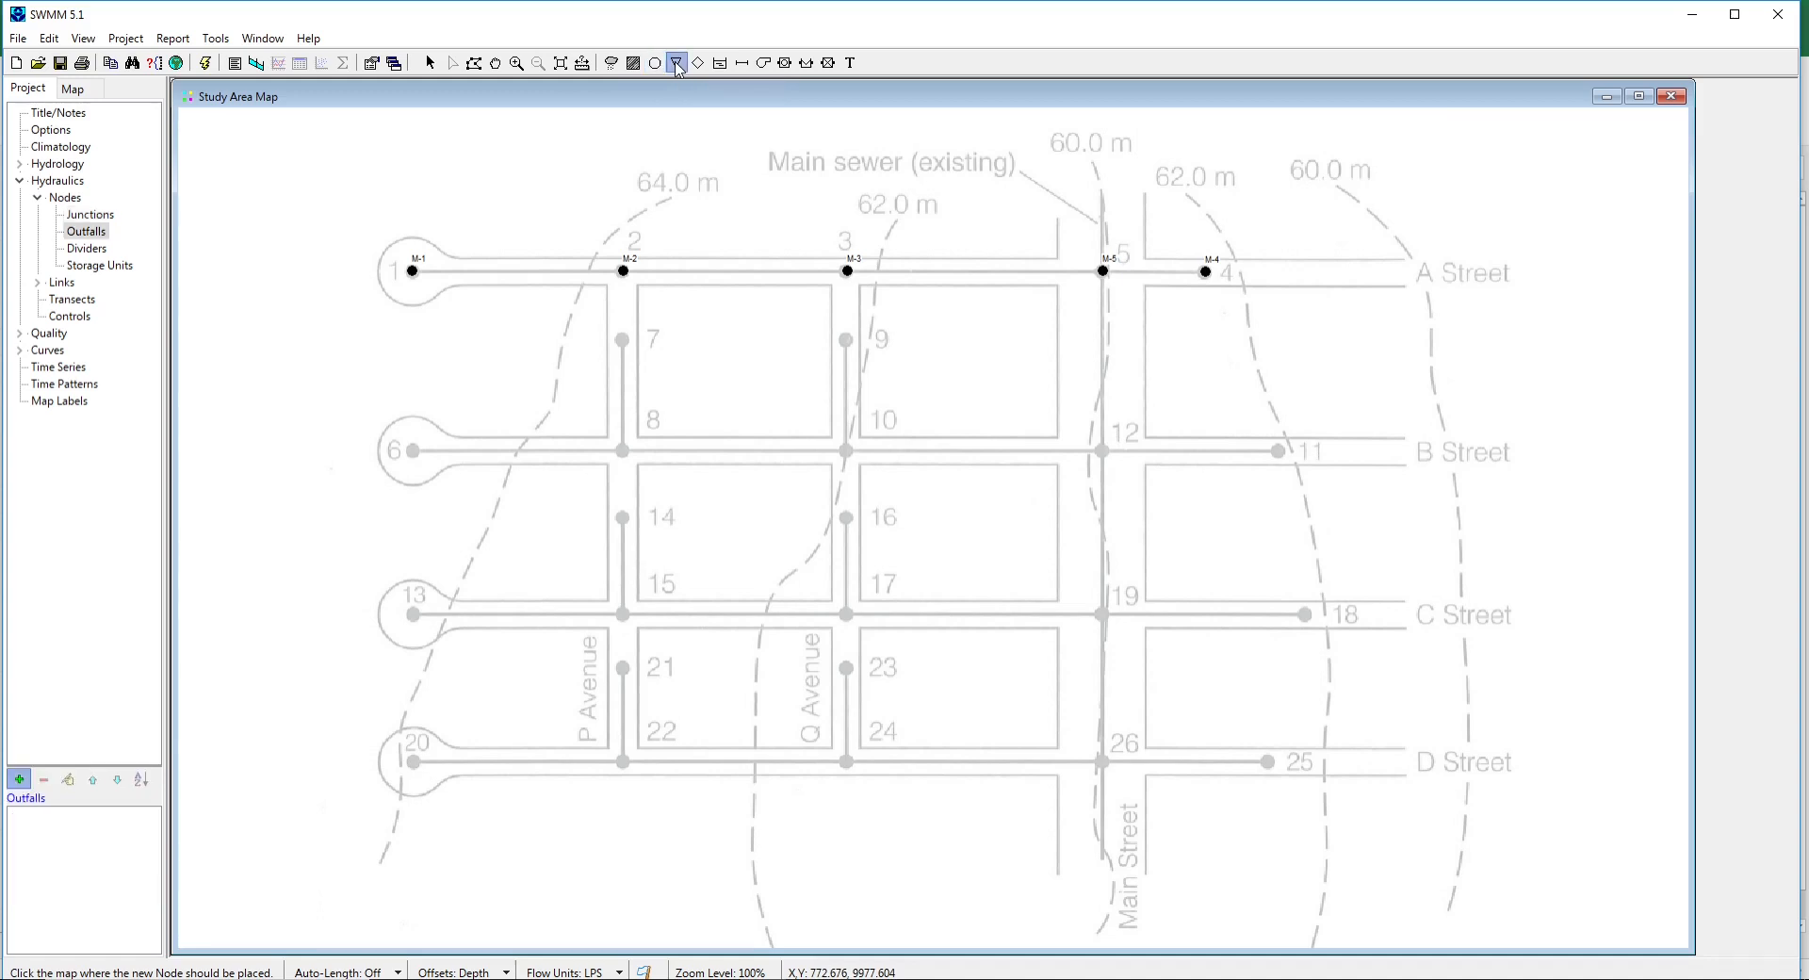
click(1102, 451)
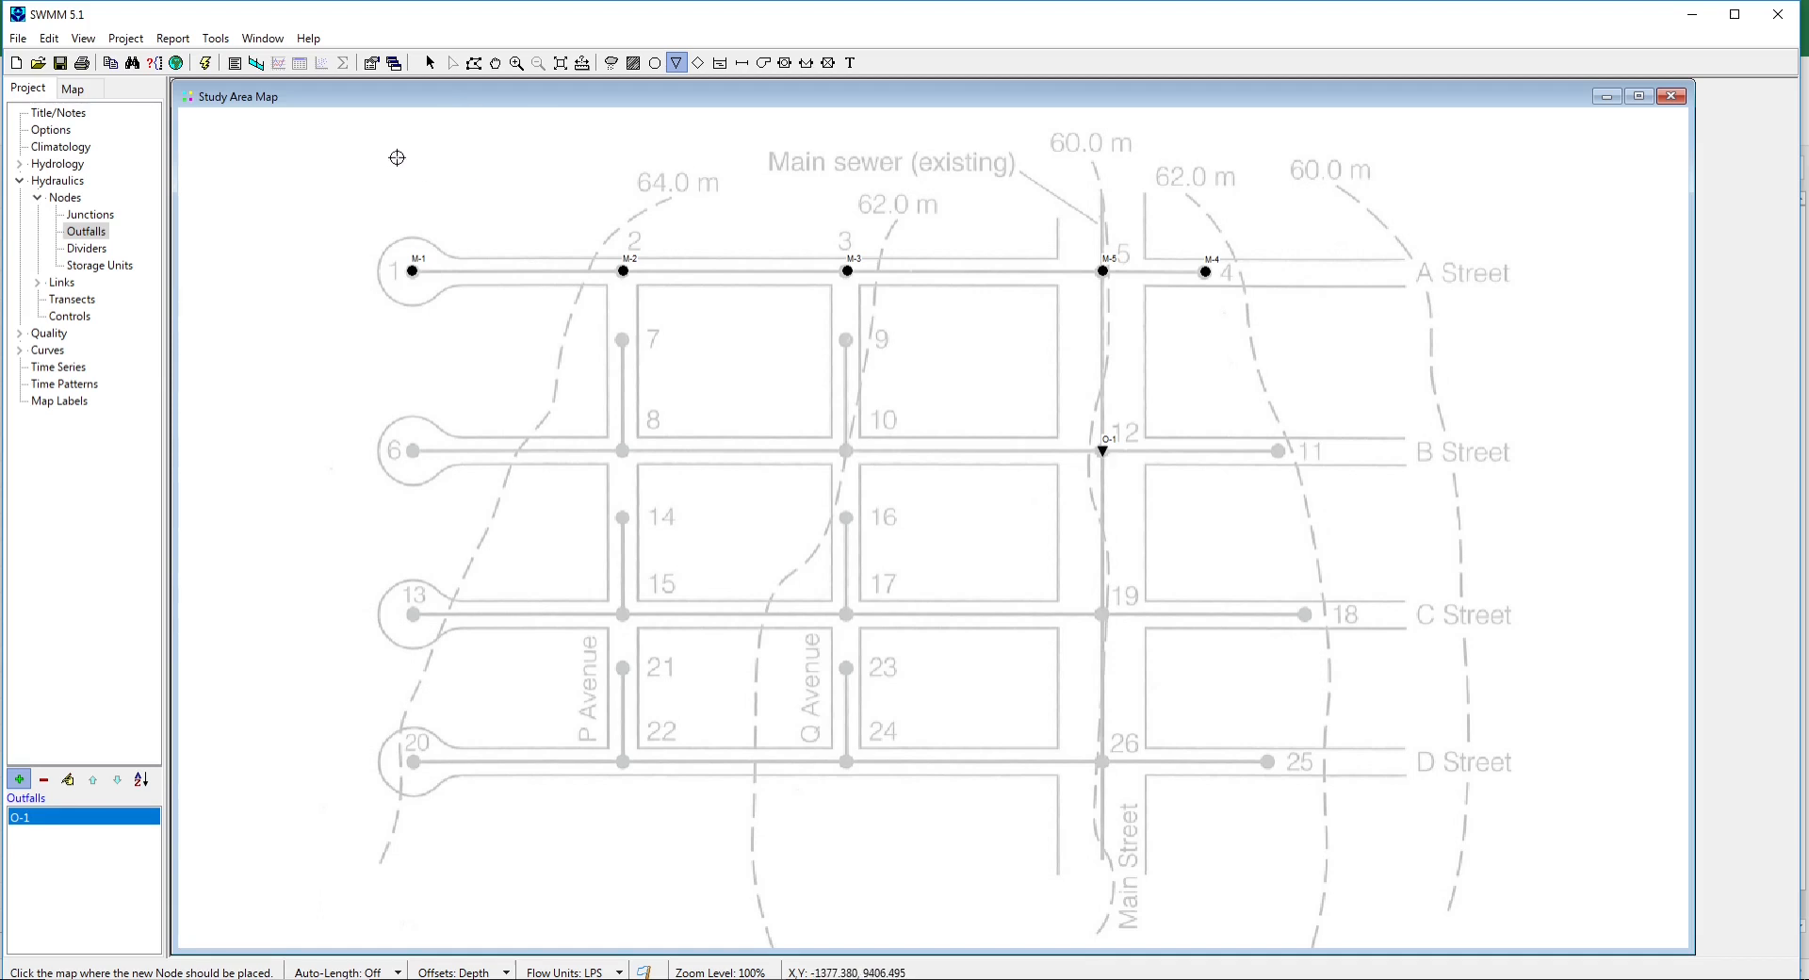
Set the map annotation font size to 10 in the map display options and apply it.
click(216, 38)
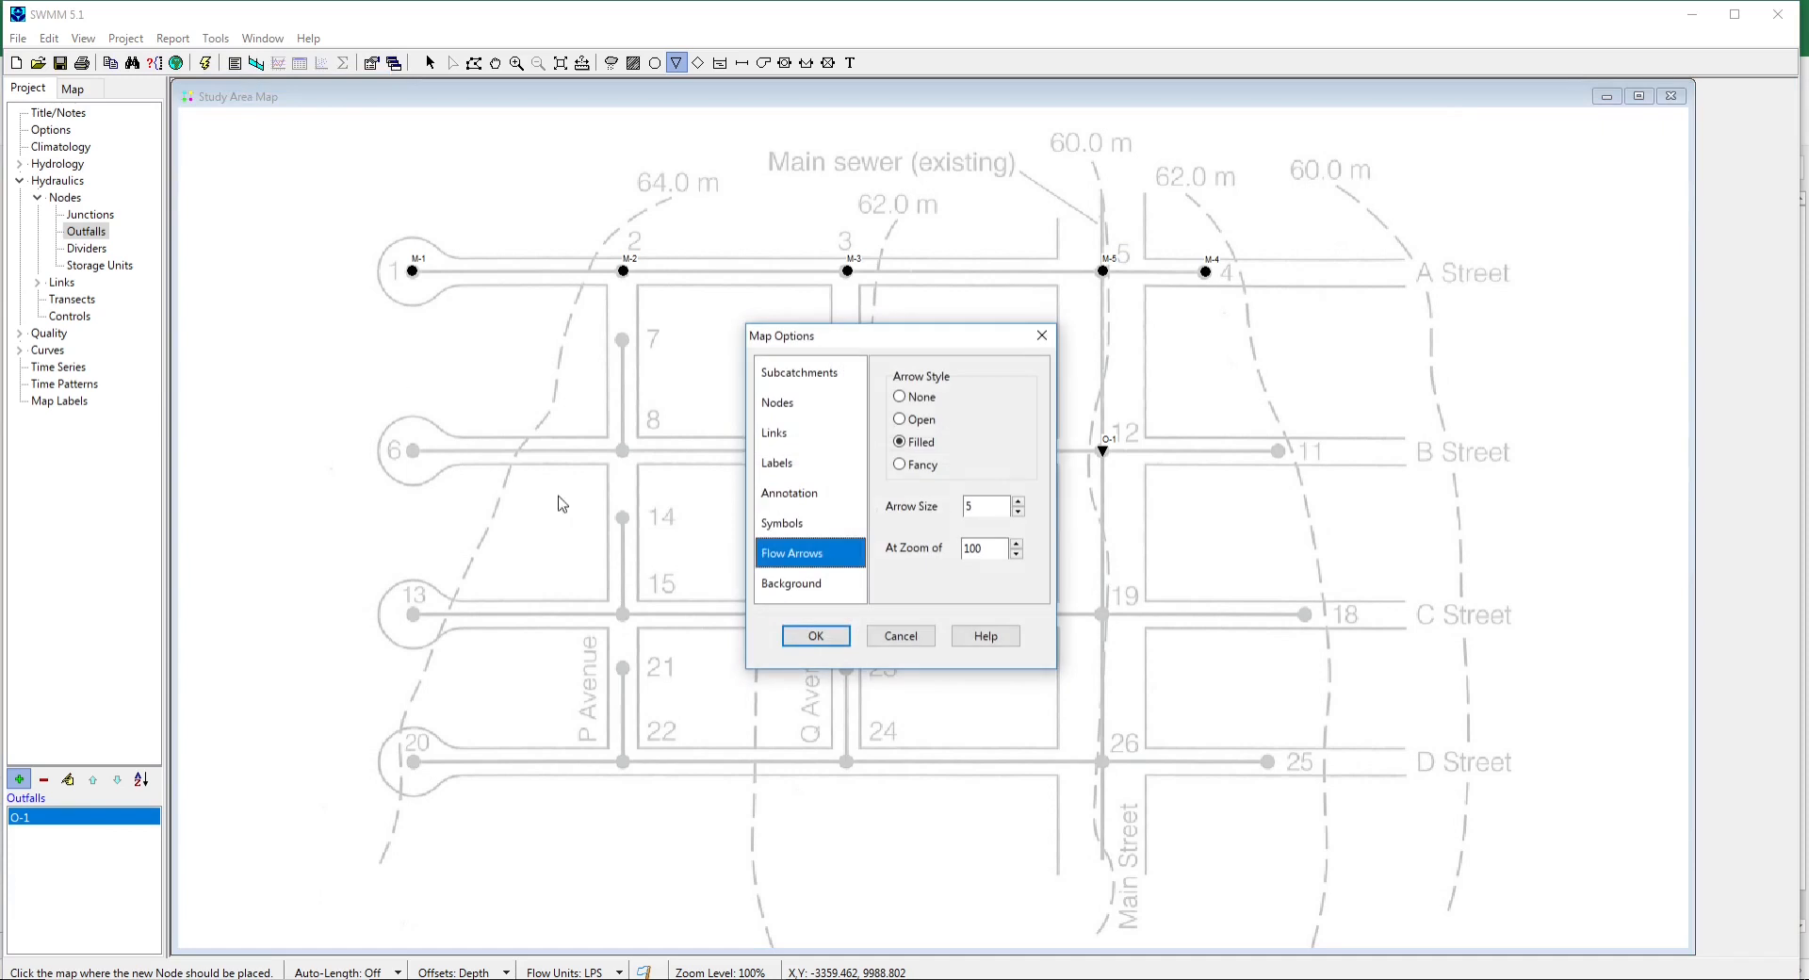
click(788, 499)
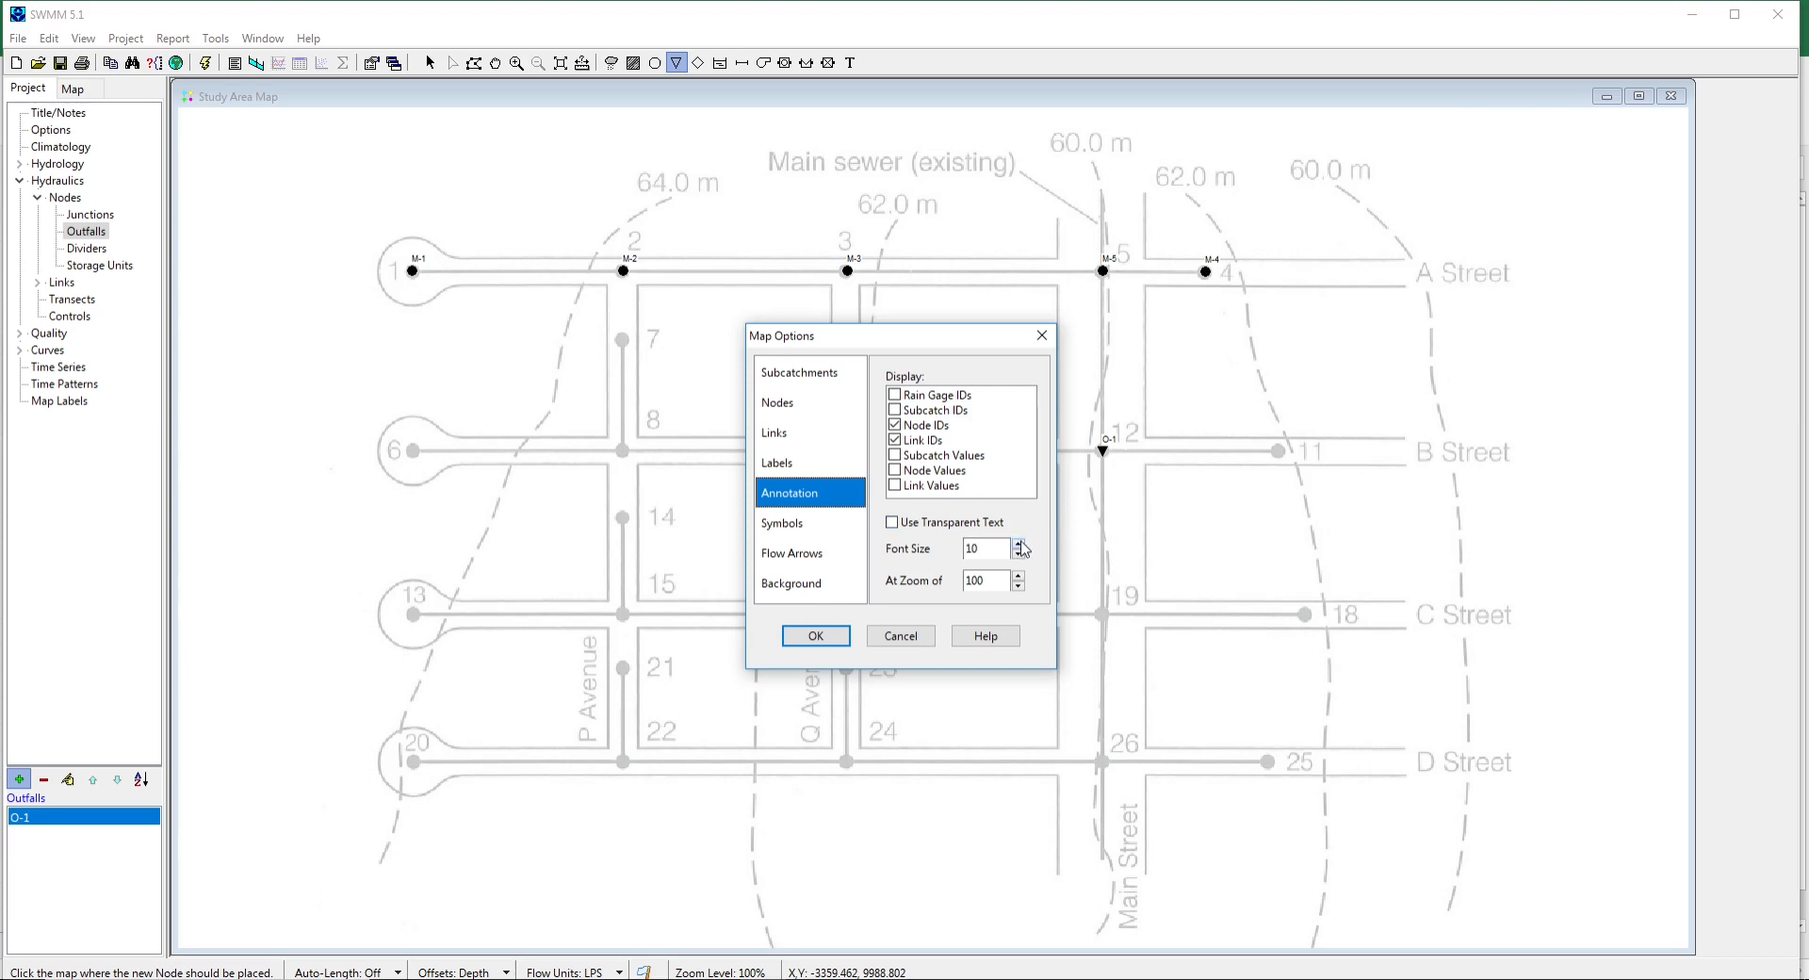
click(815, 636)
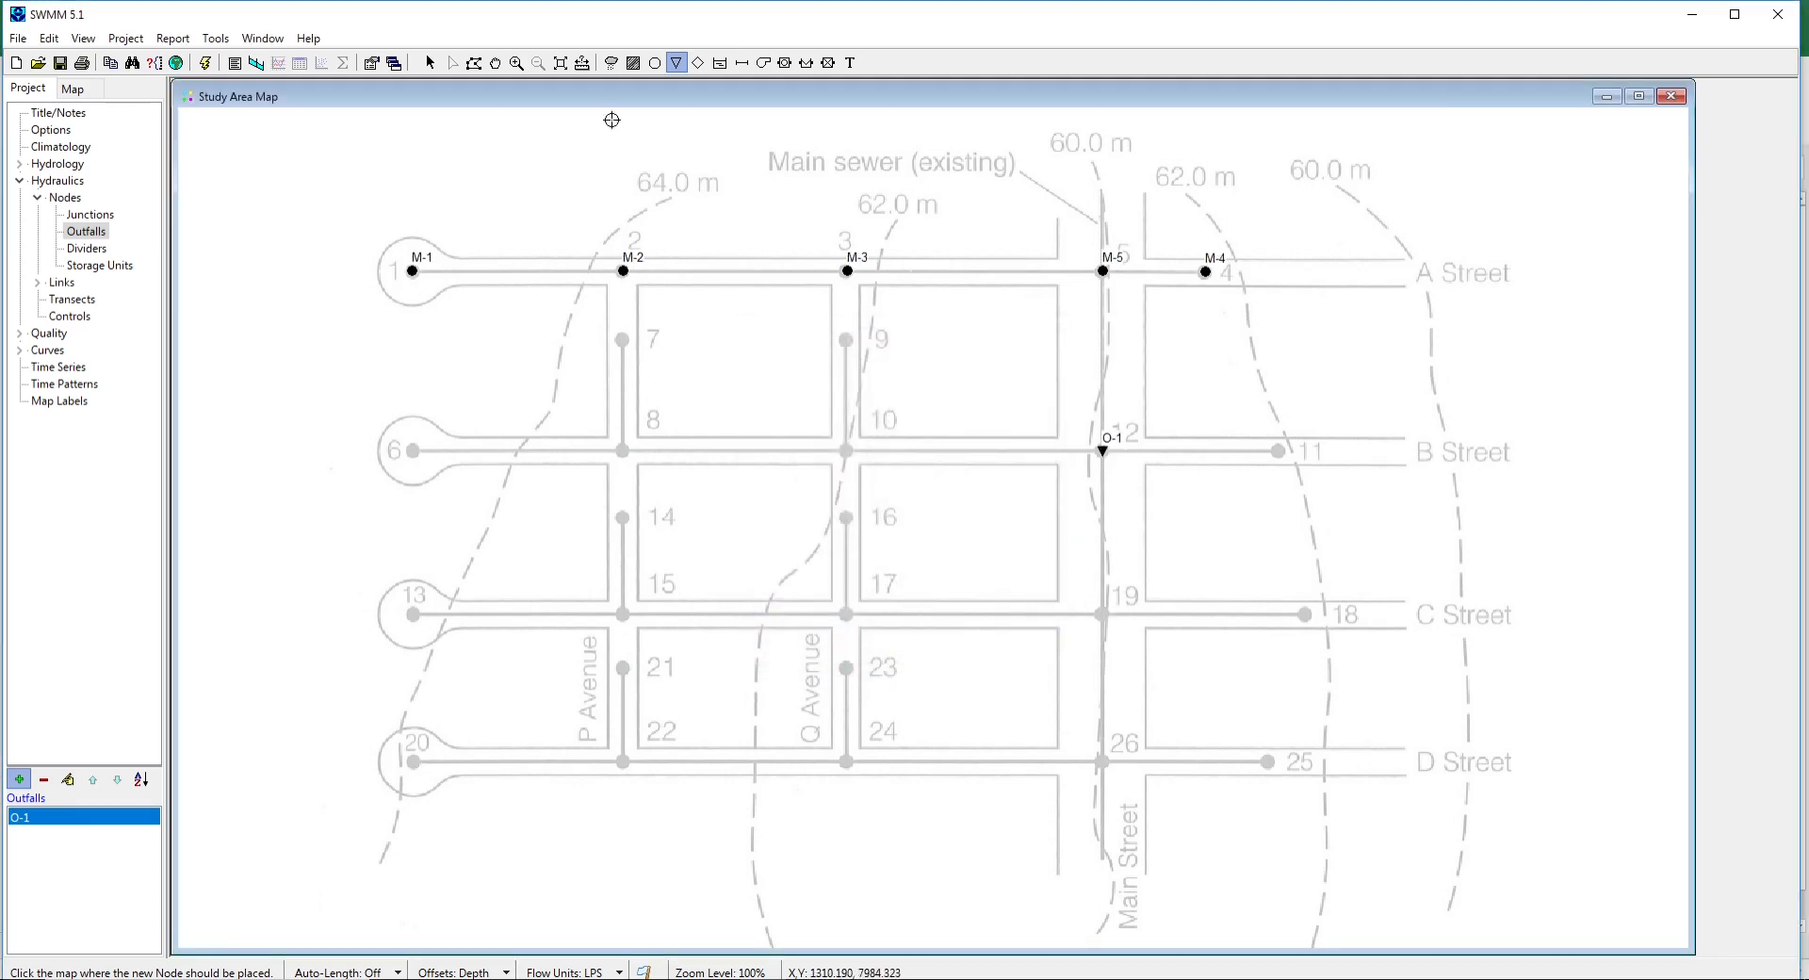
Draw conduits along A Street from M-1 to M-2, M-2 to M-3, and M-3 to M-5.
click(742, 63)
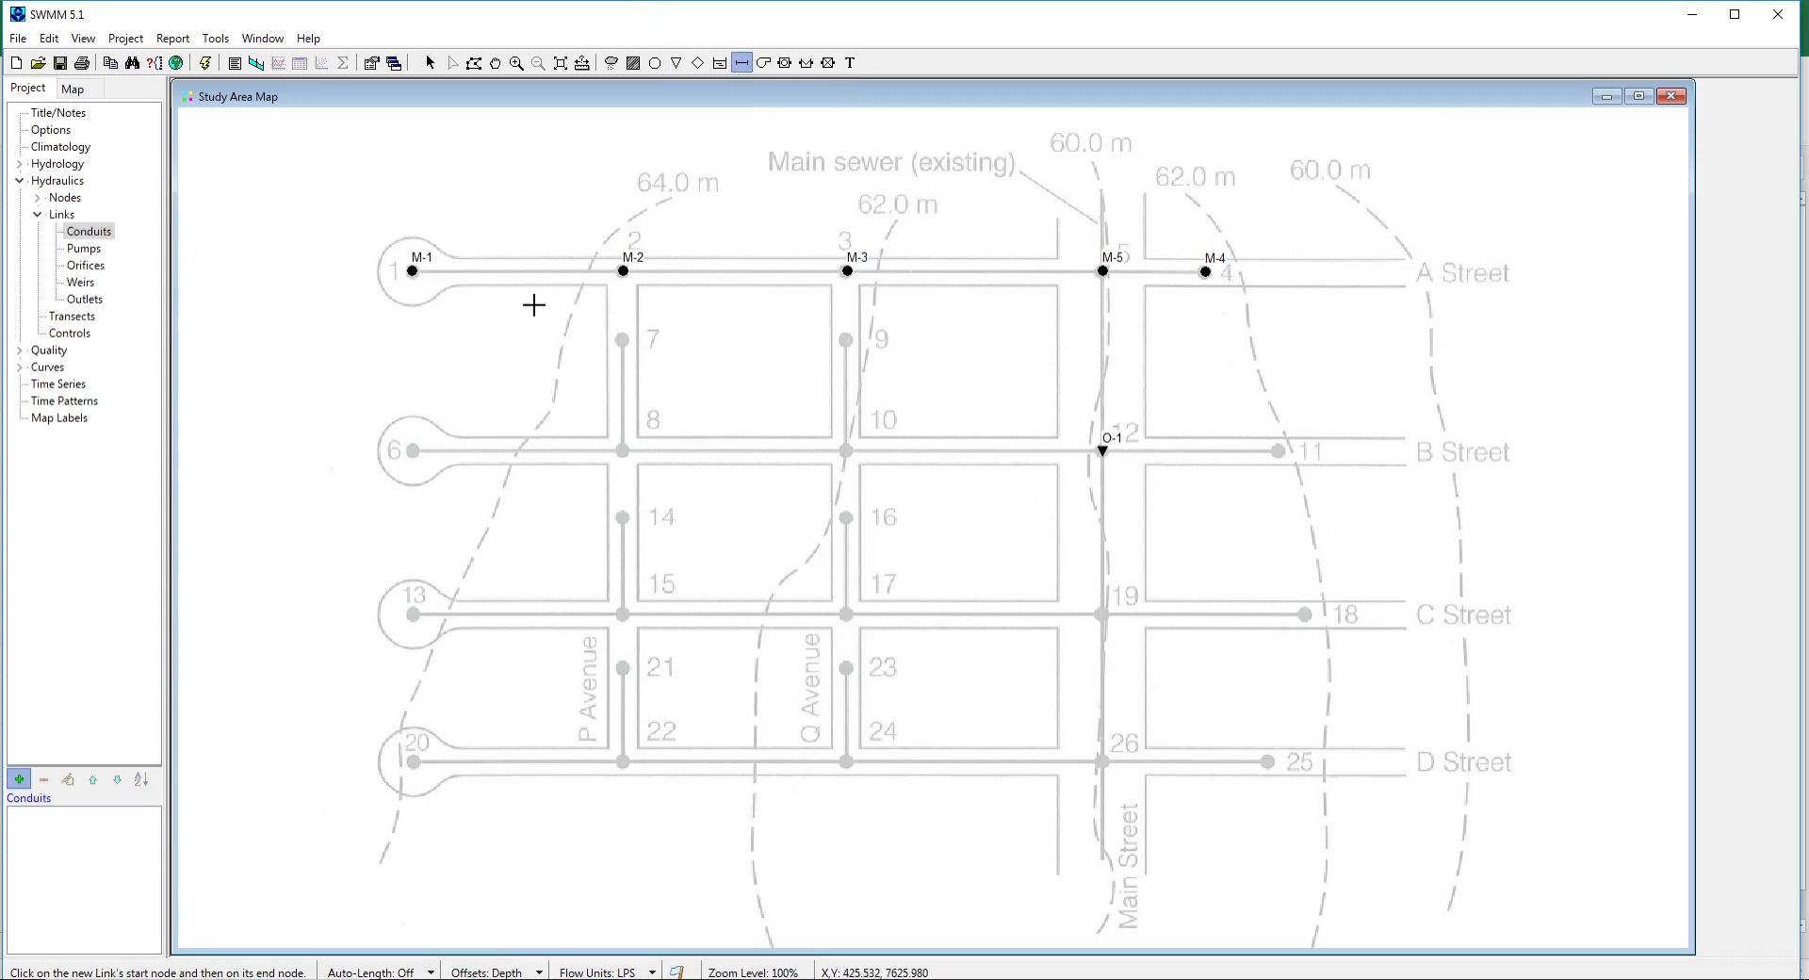
click(412, 270)
click(623, 271)
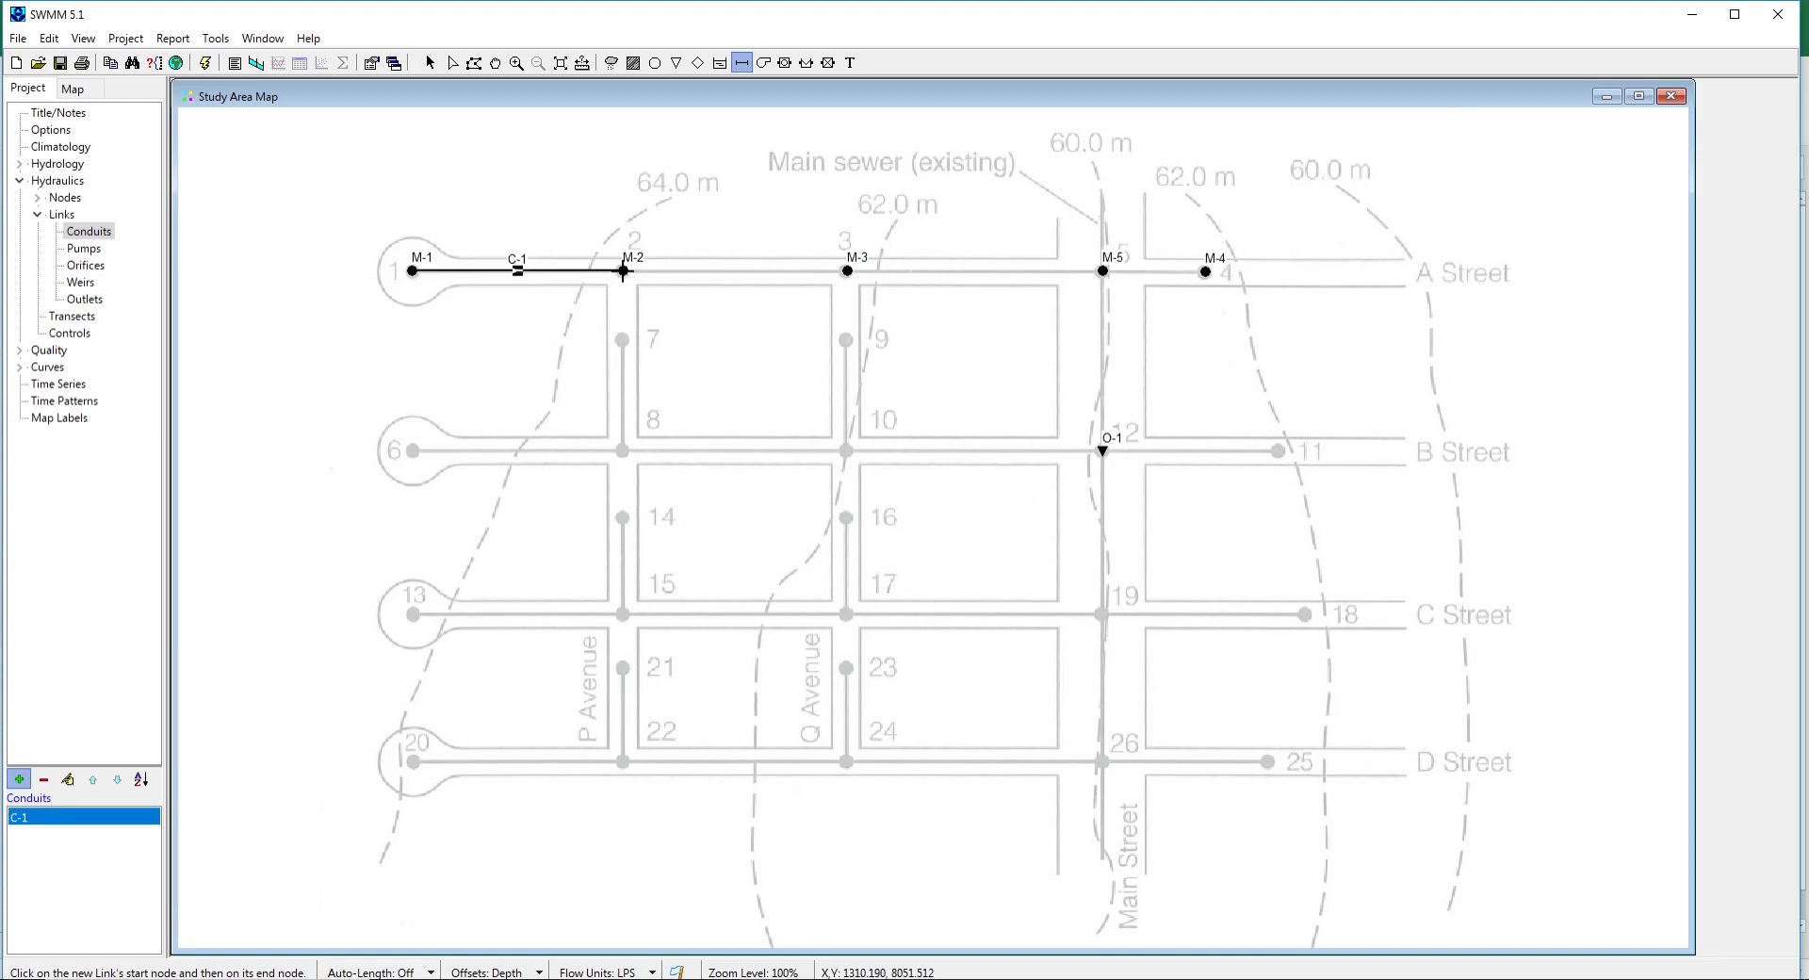
click(622, 270)
click(847, 271)
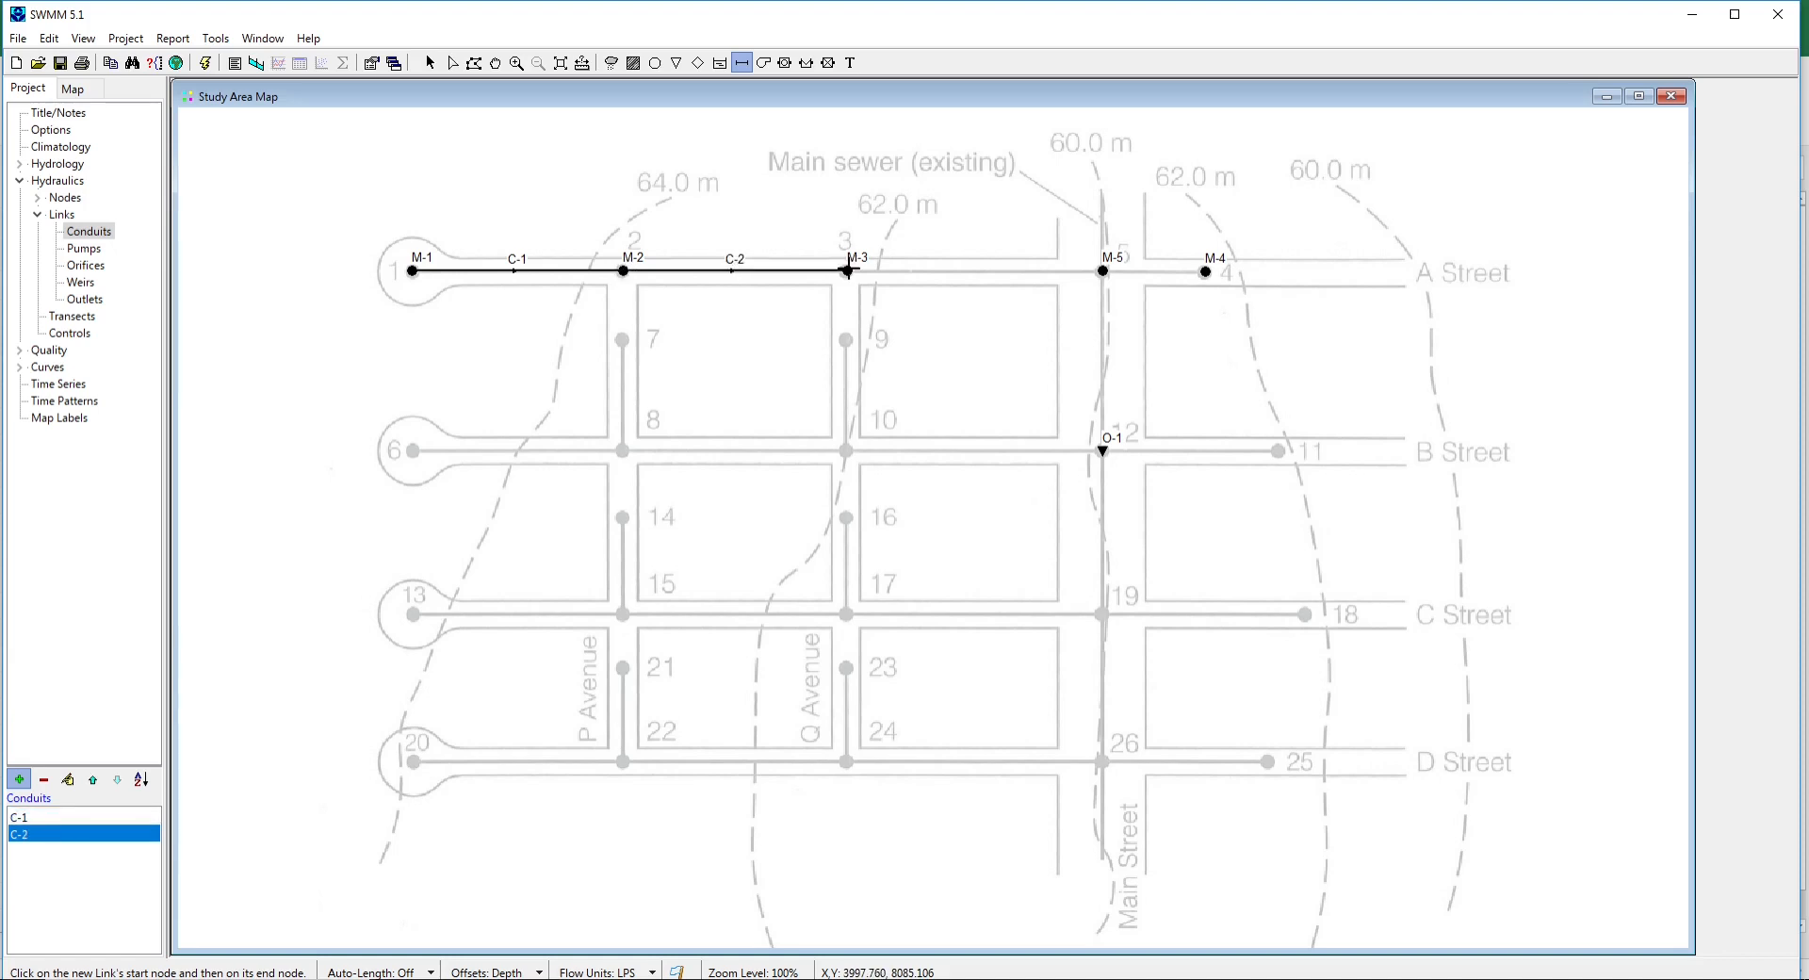
click(849, 271)
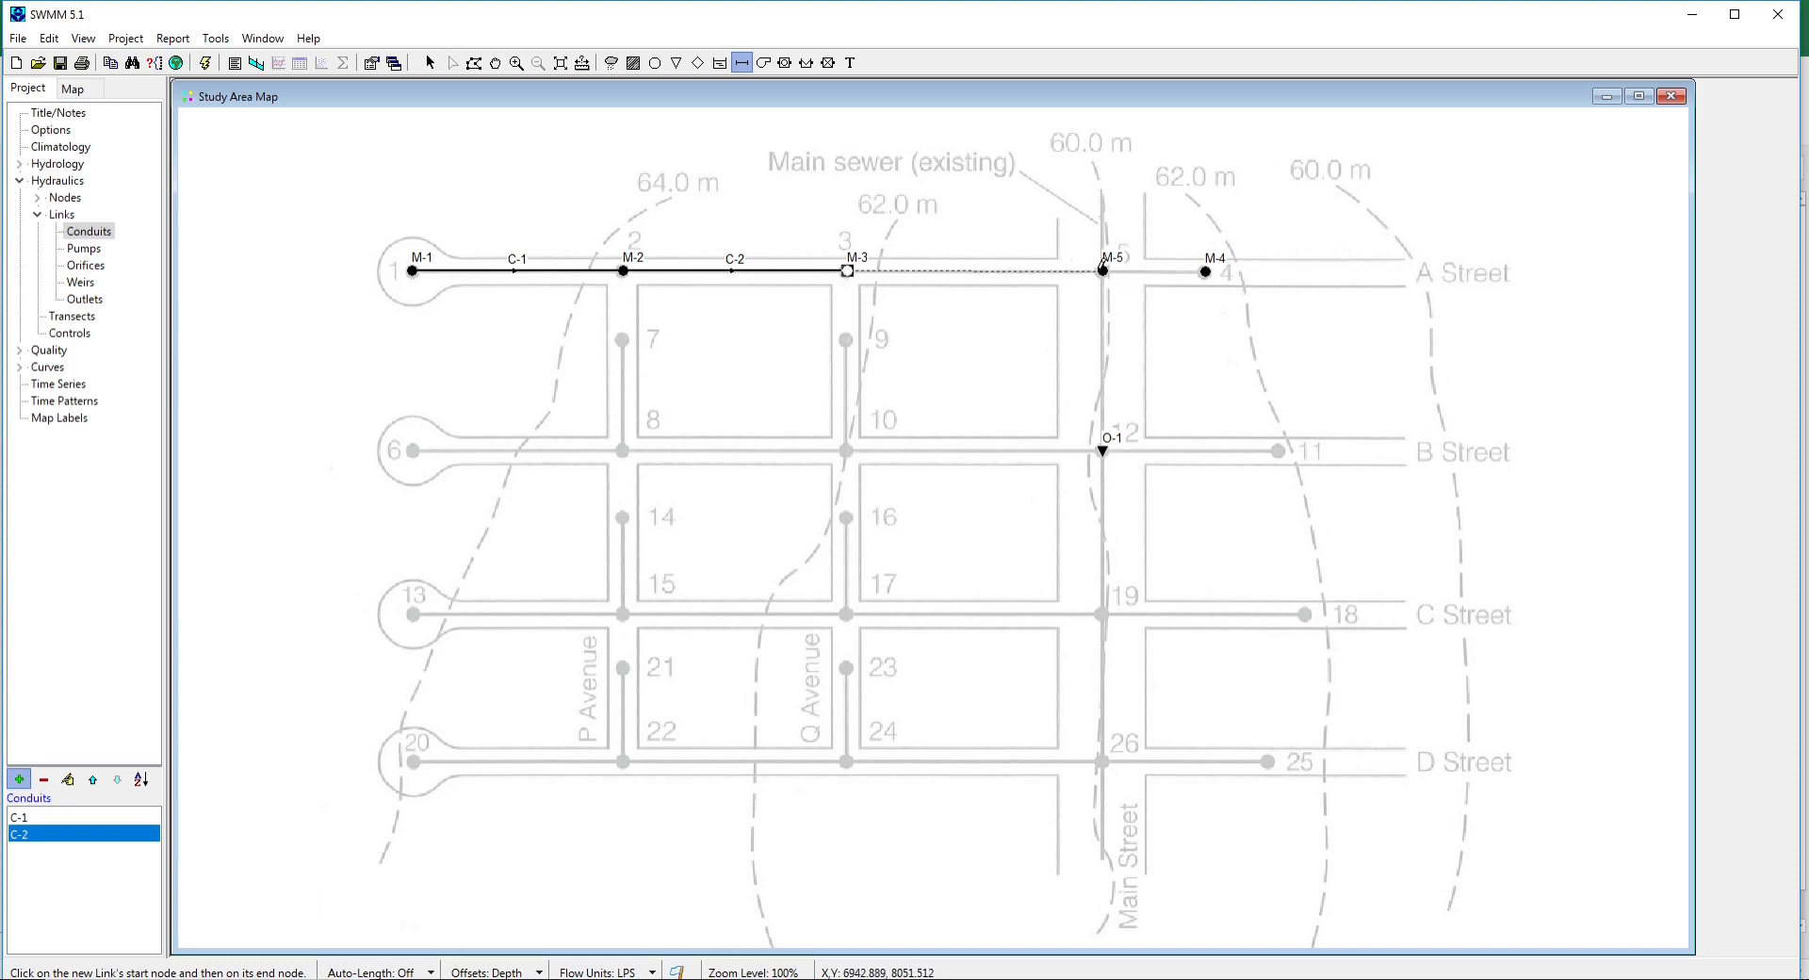
click(1103, 270)
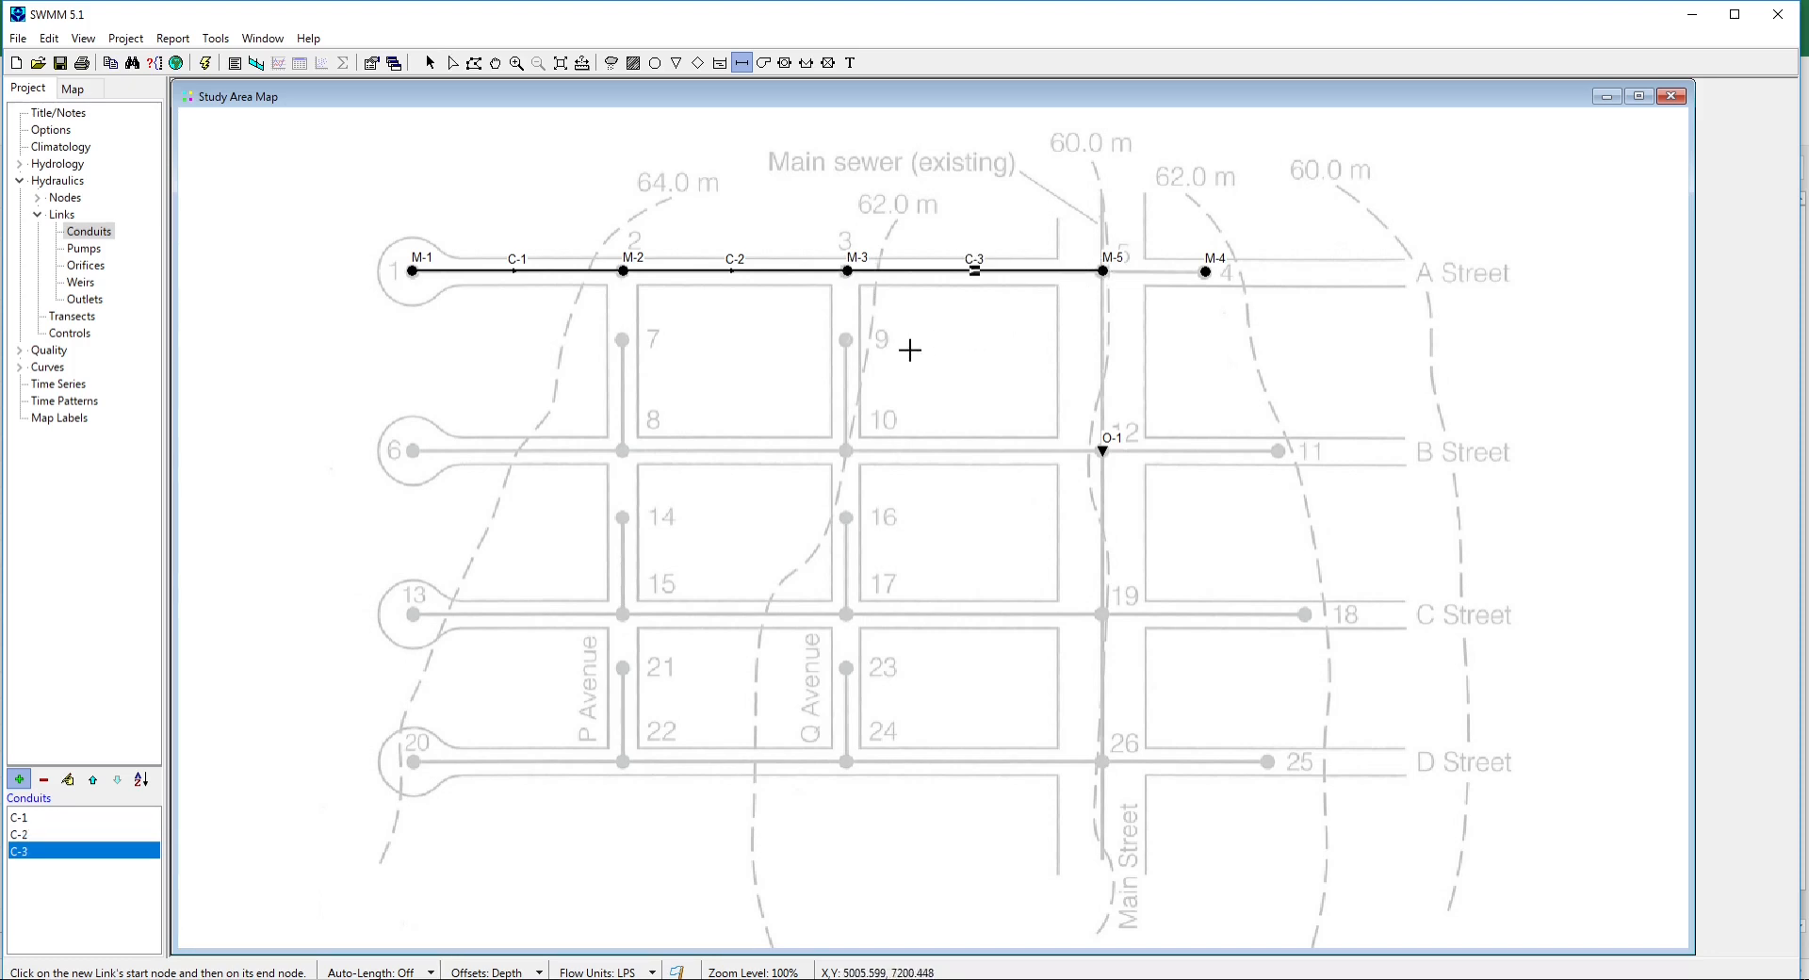
Draw a conduit from M-4 to M-5 and another from M-5 down to outfall O-1.
click(1204, 271)
click(1103, 270)
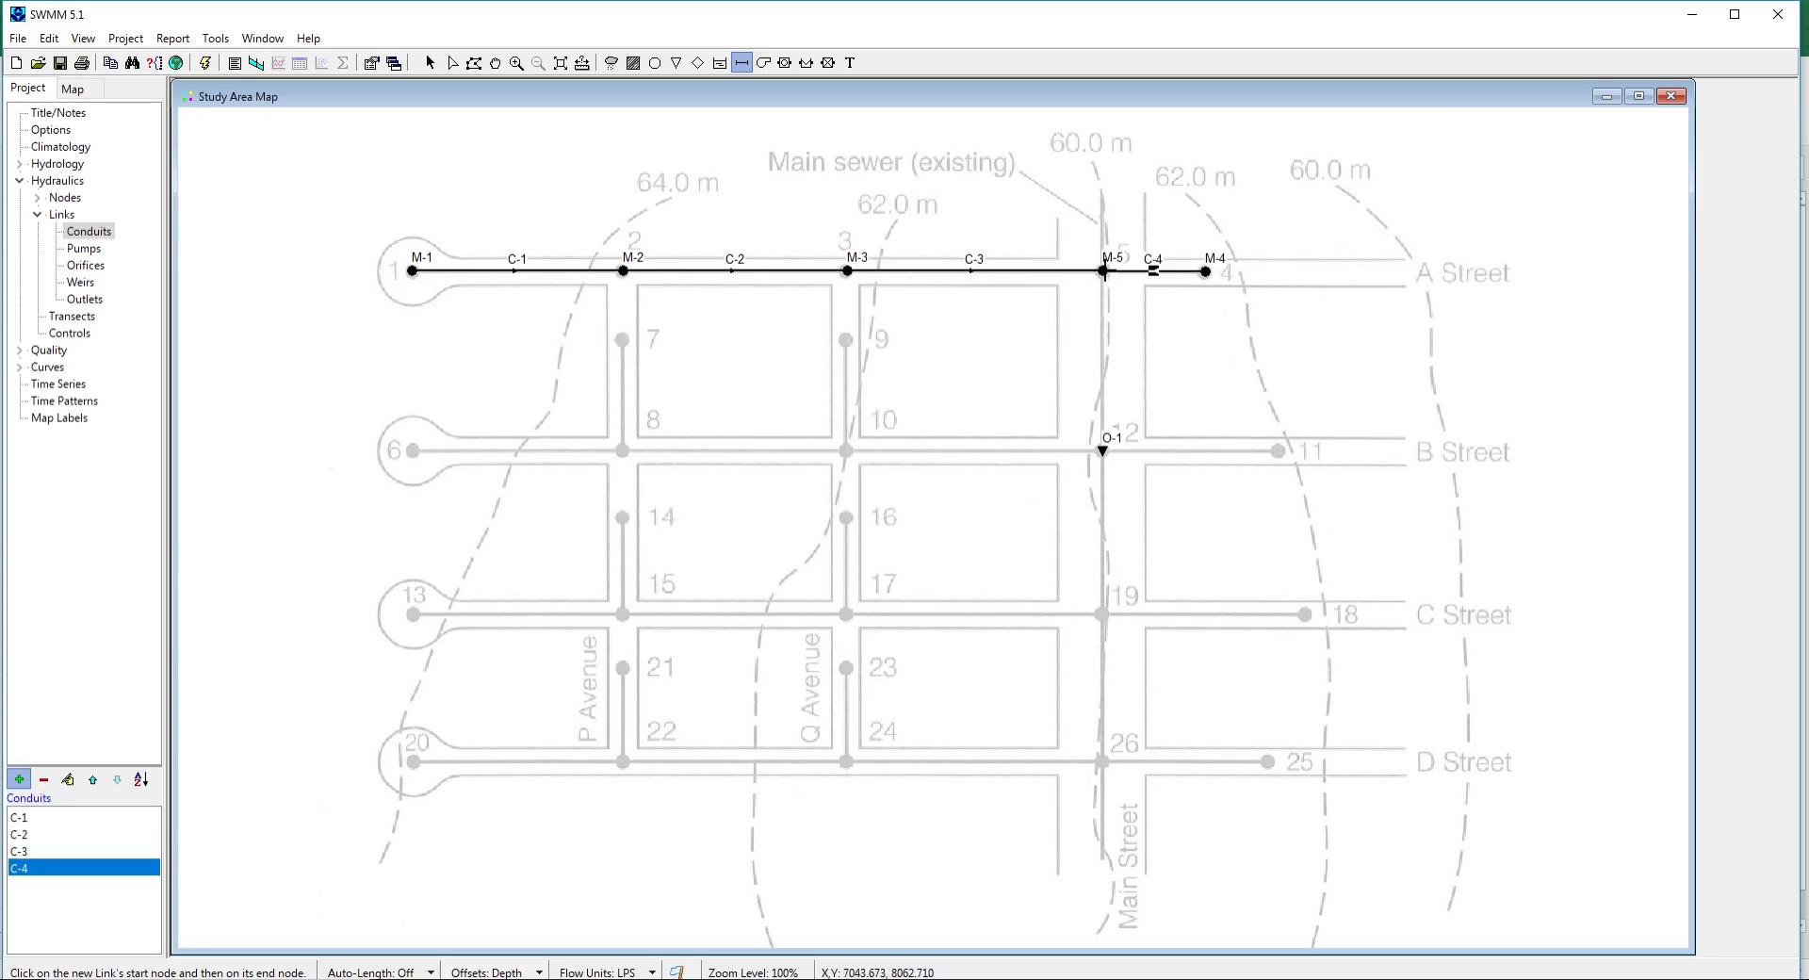
click(1103, 271)
click(1102, 449)
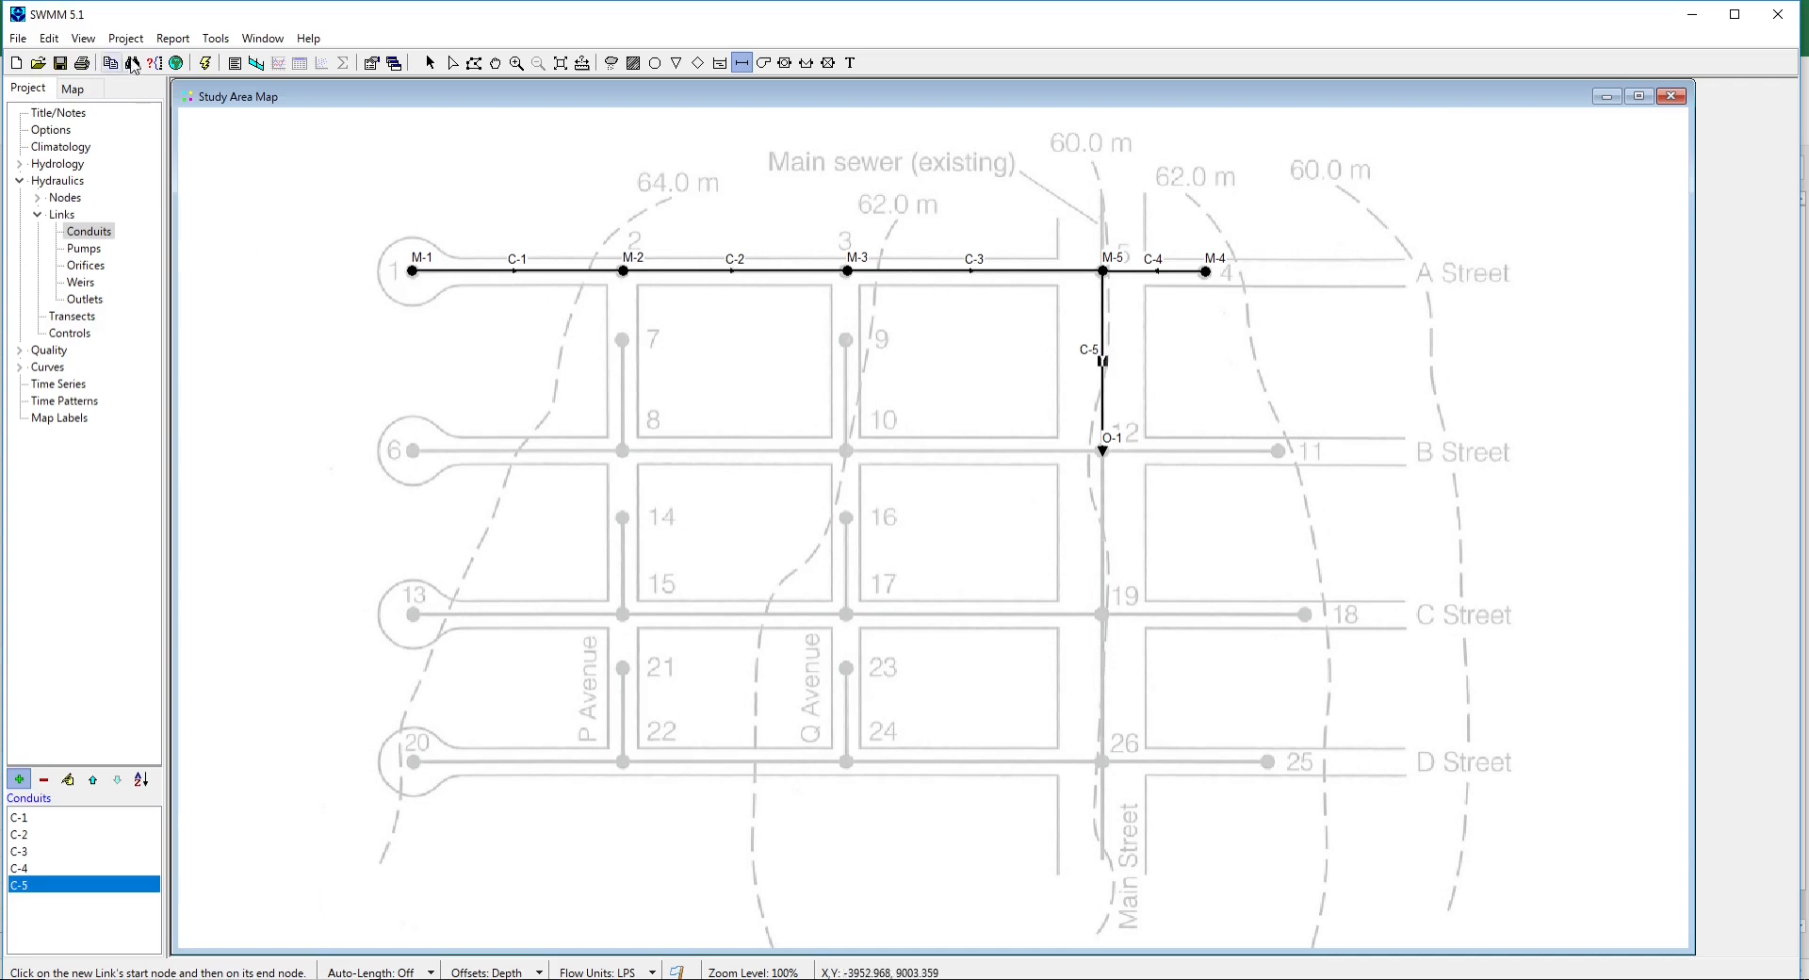
Raise the flow arrow size by two increments in the map display options and apply it.
click(215, 39)
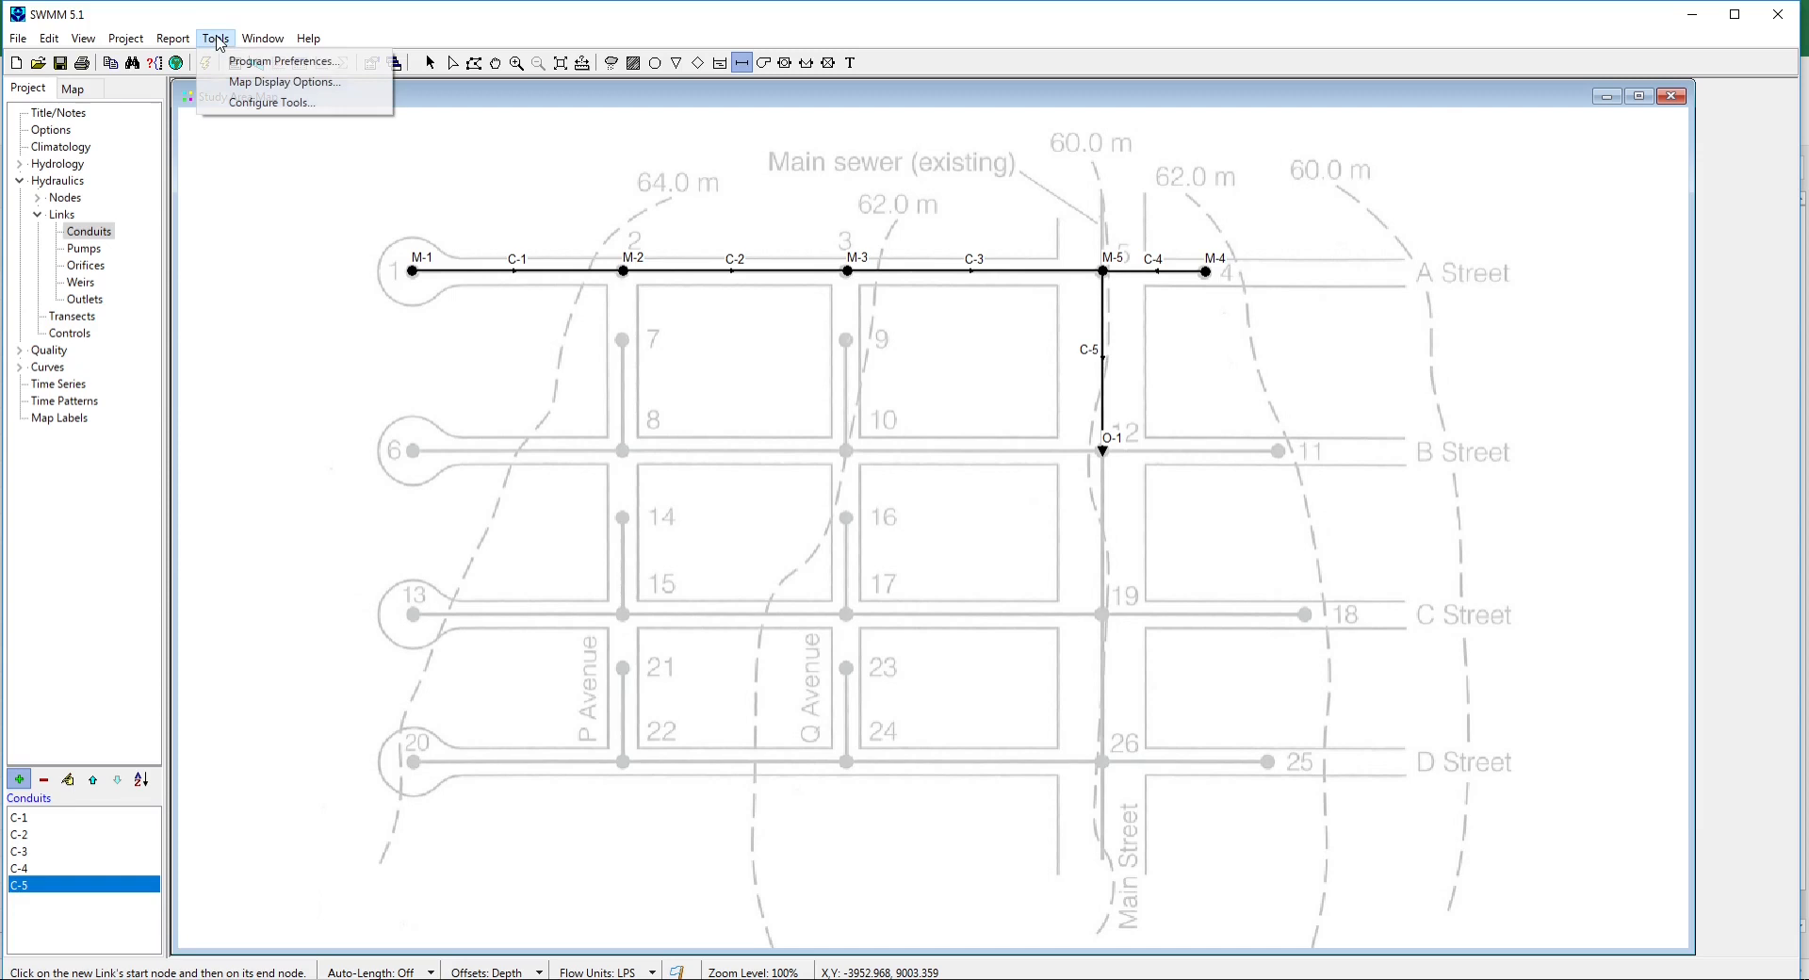
click(241, 83)
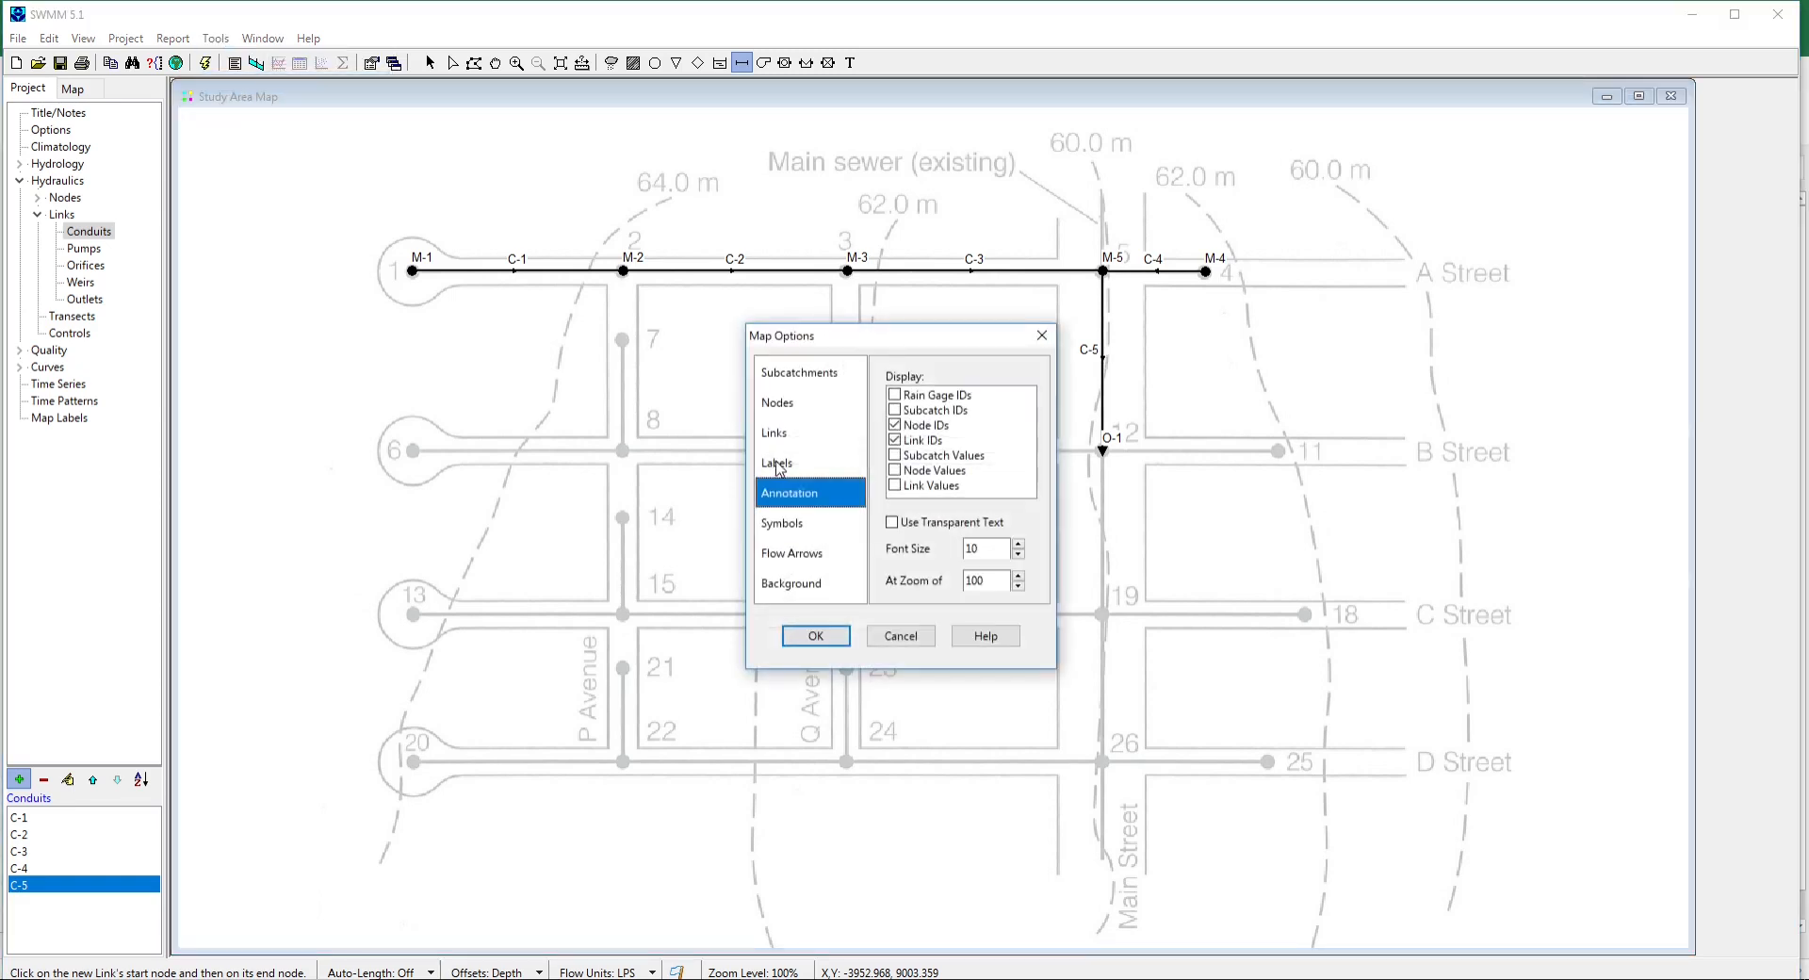
click(791, 555)
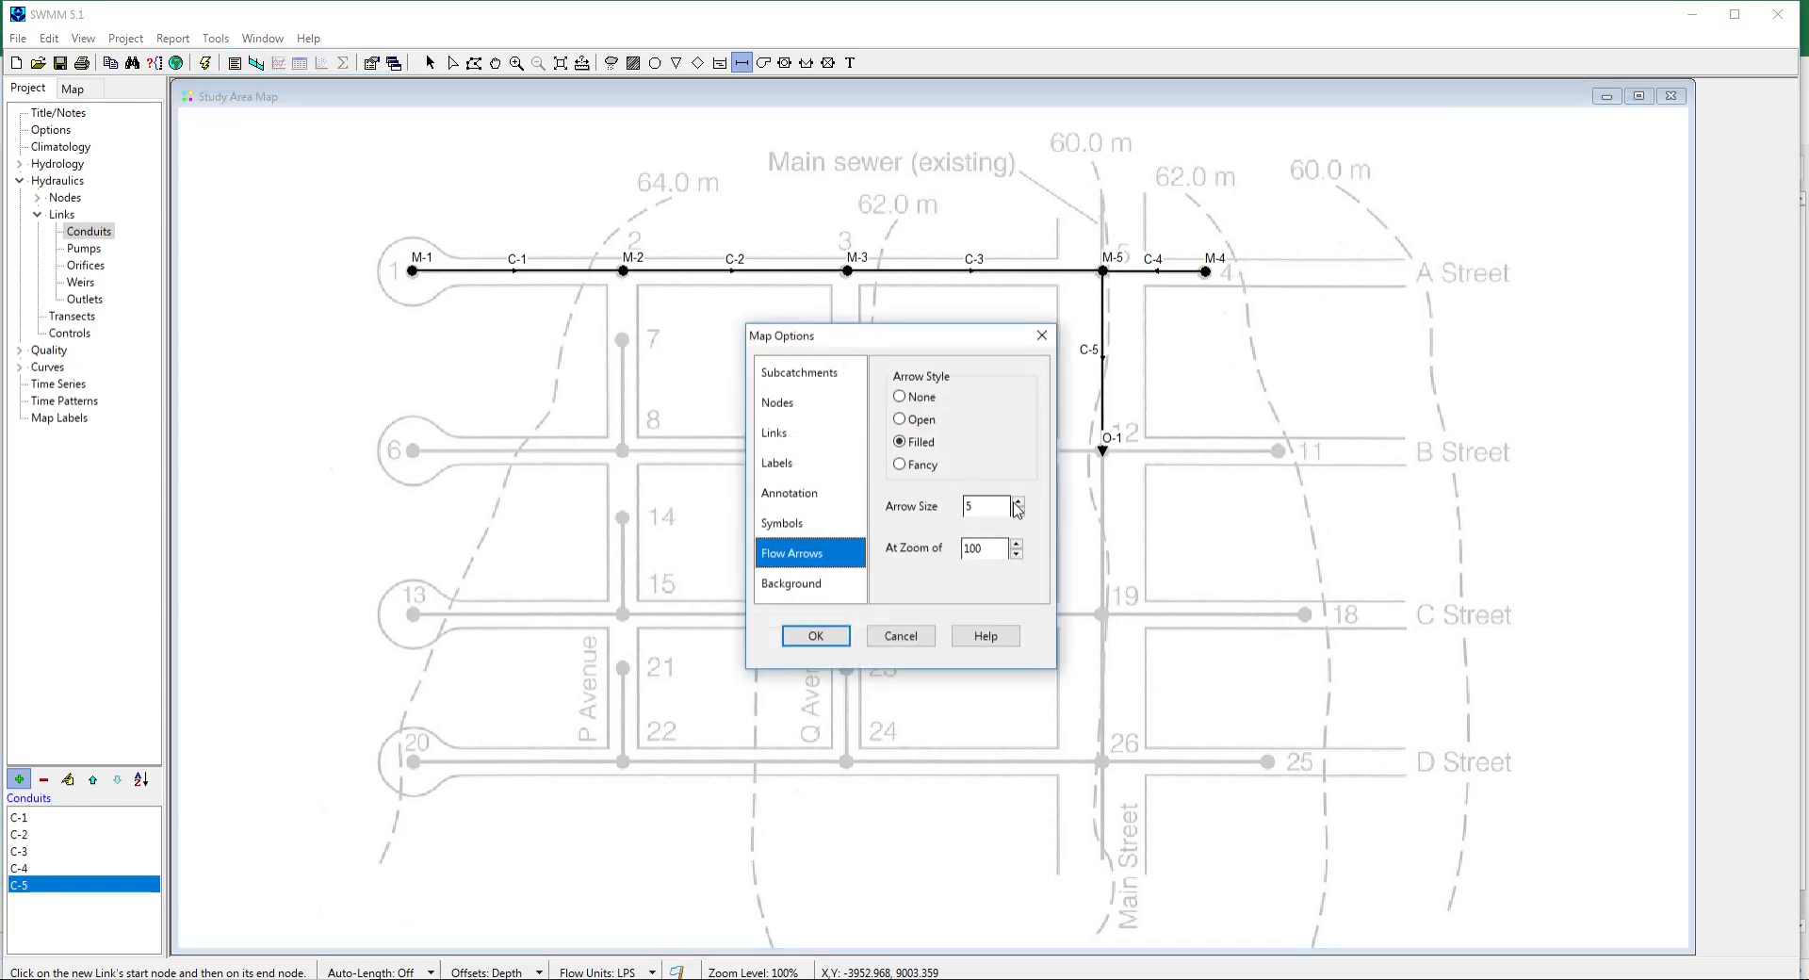
click(1017, 502)
click(1017, 502)
click(816, 636)
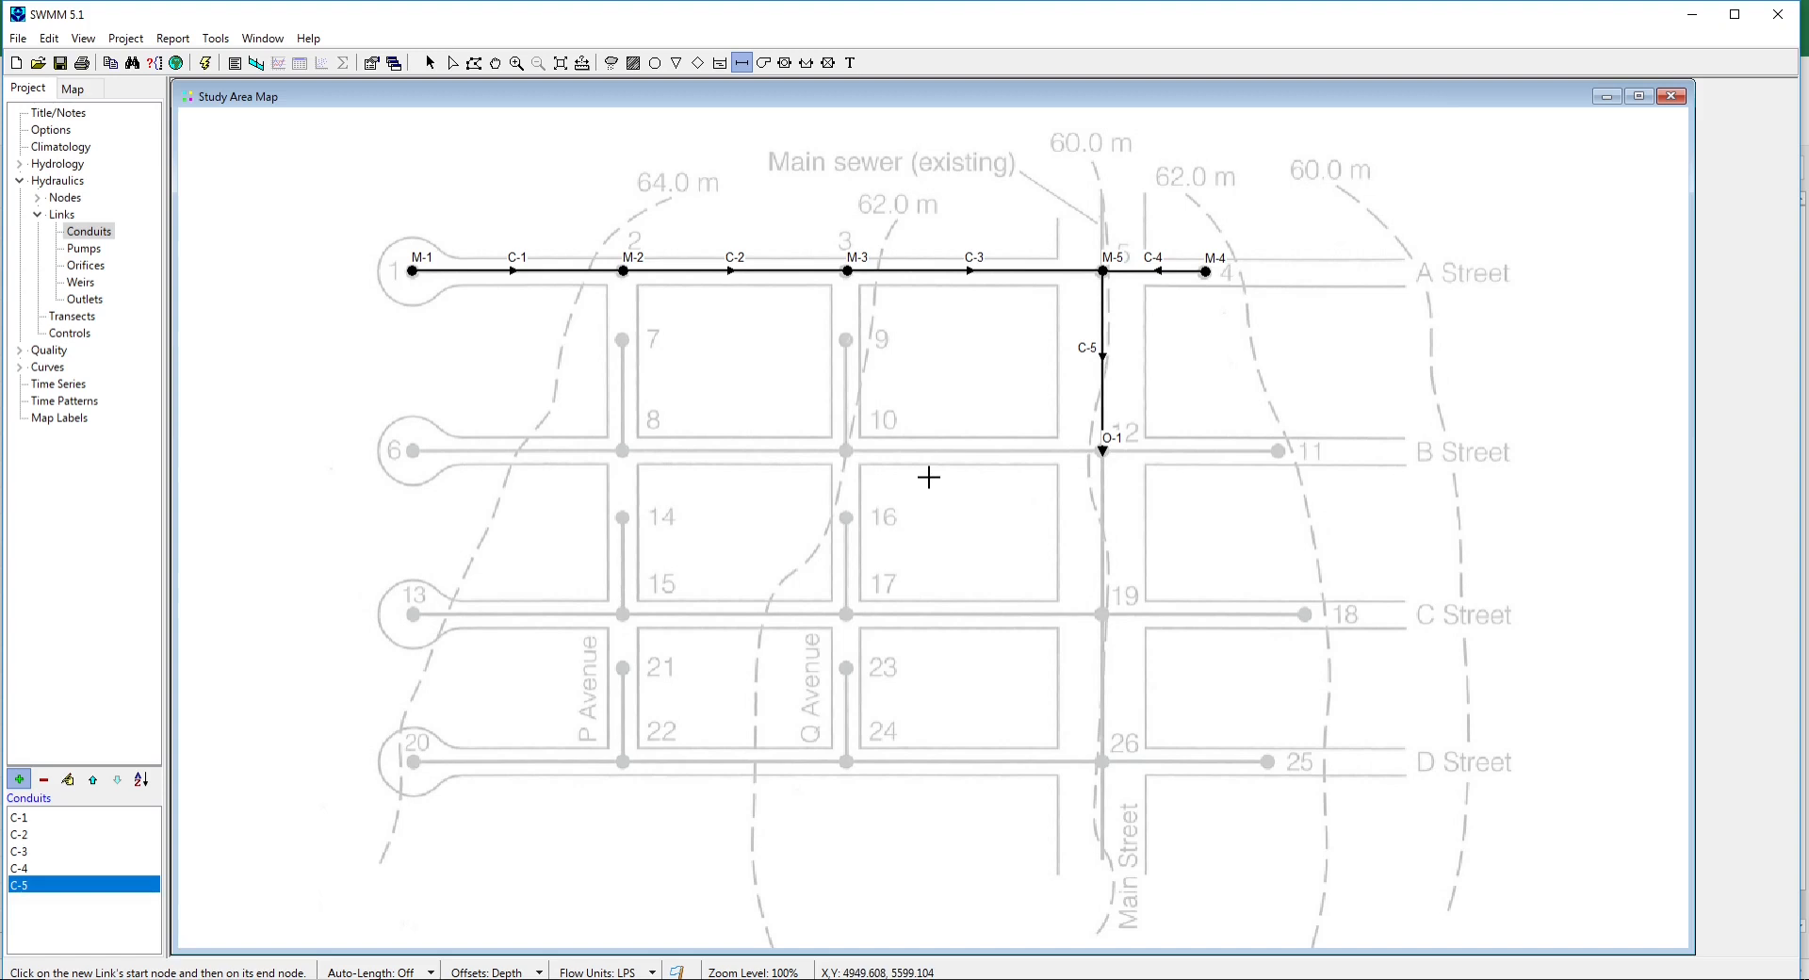
Open the inflows of junction M-1 and set the direct FLOW baseline to 0.0429.
click(430, 64)
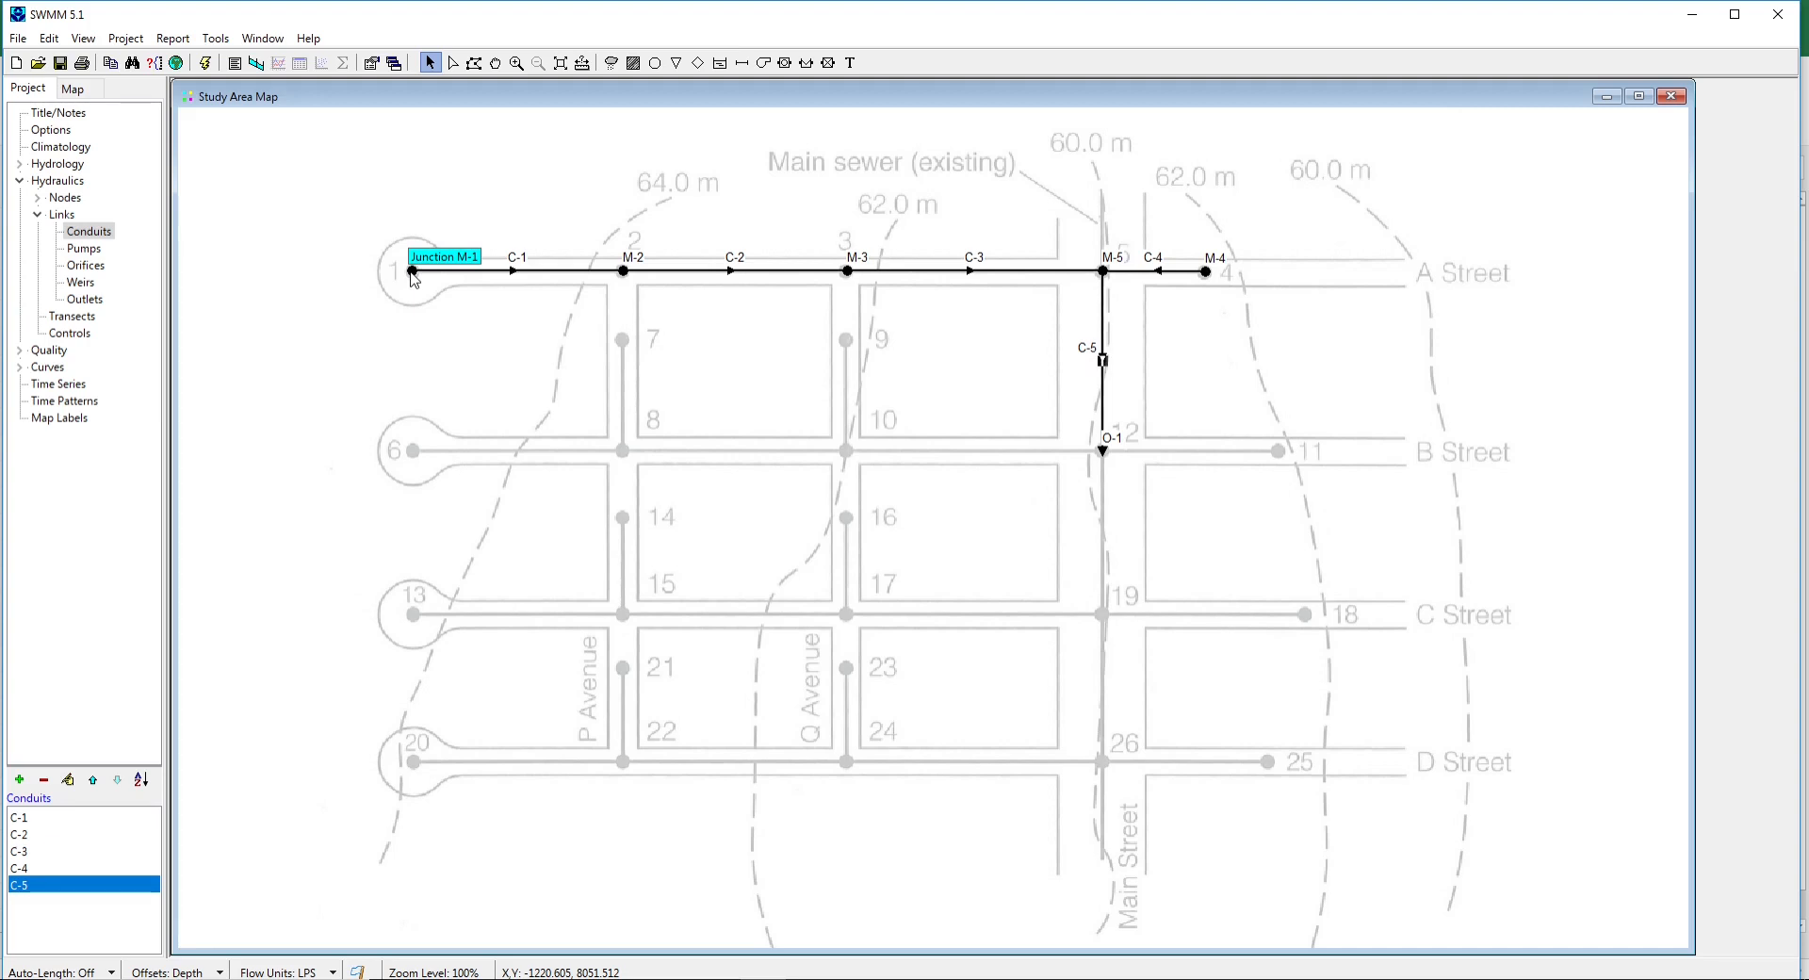
double_click(413, 273)
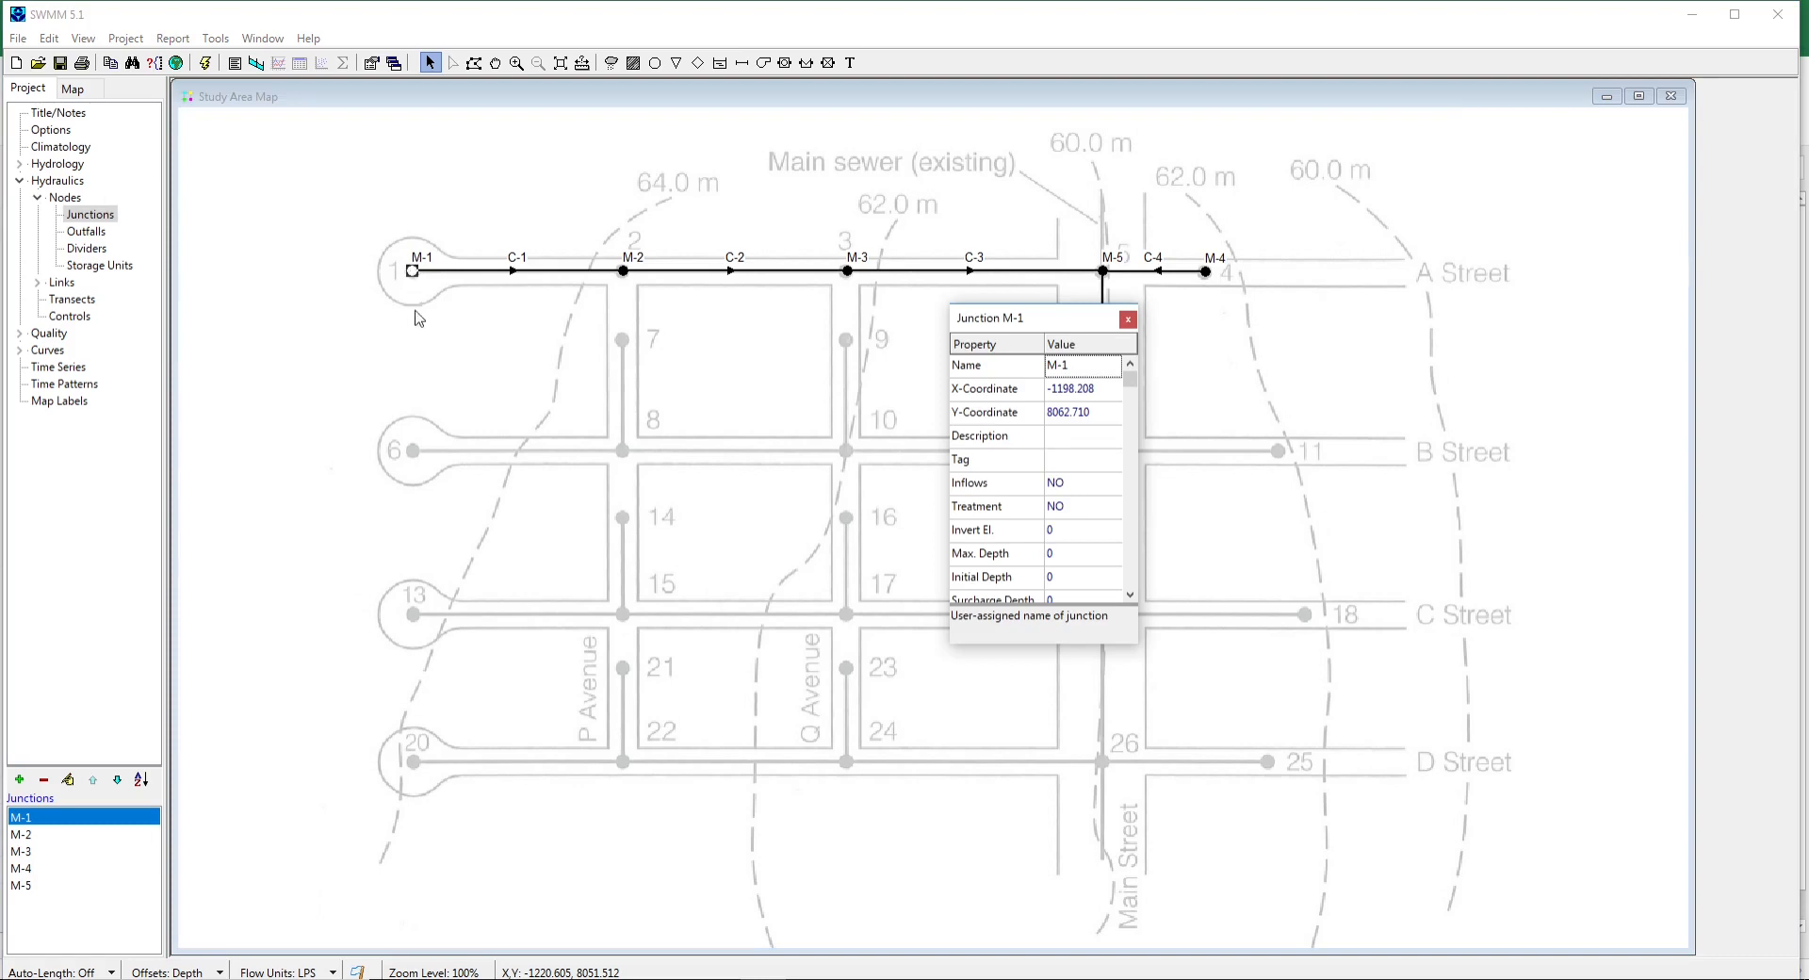
click(1086, 485)
click(1109, 485)
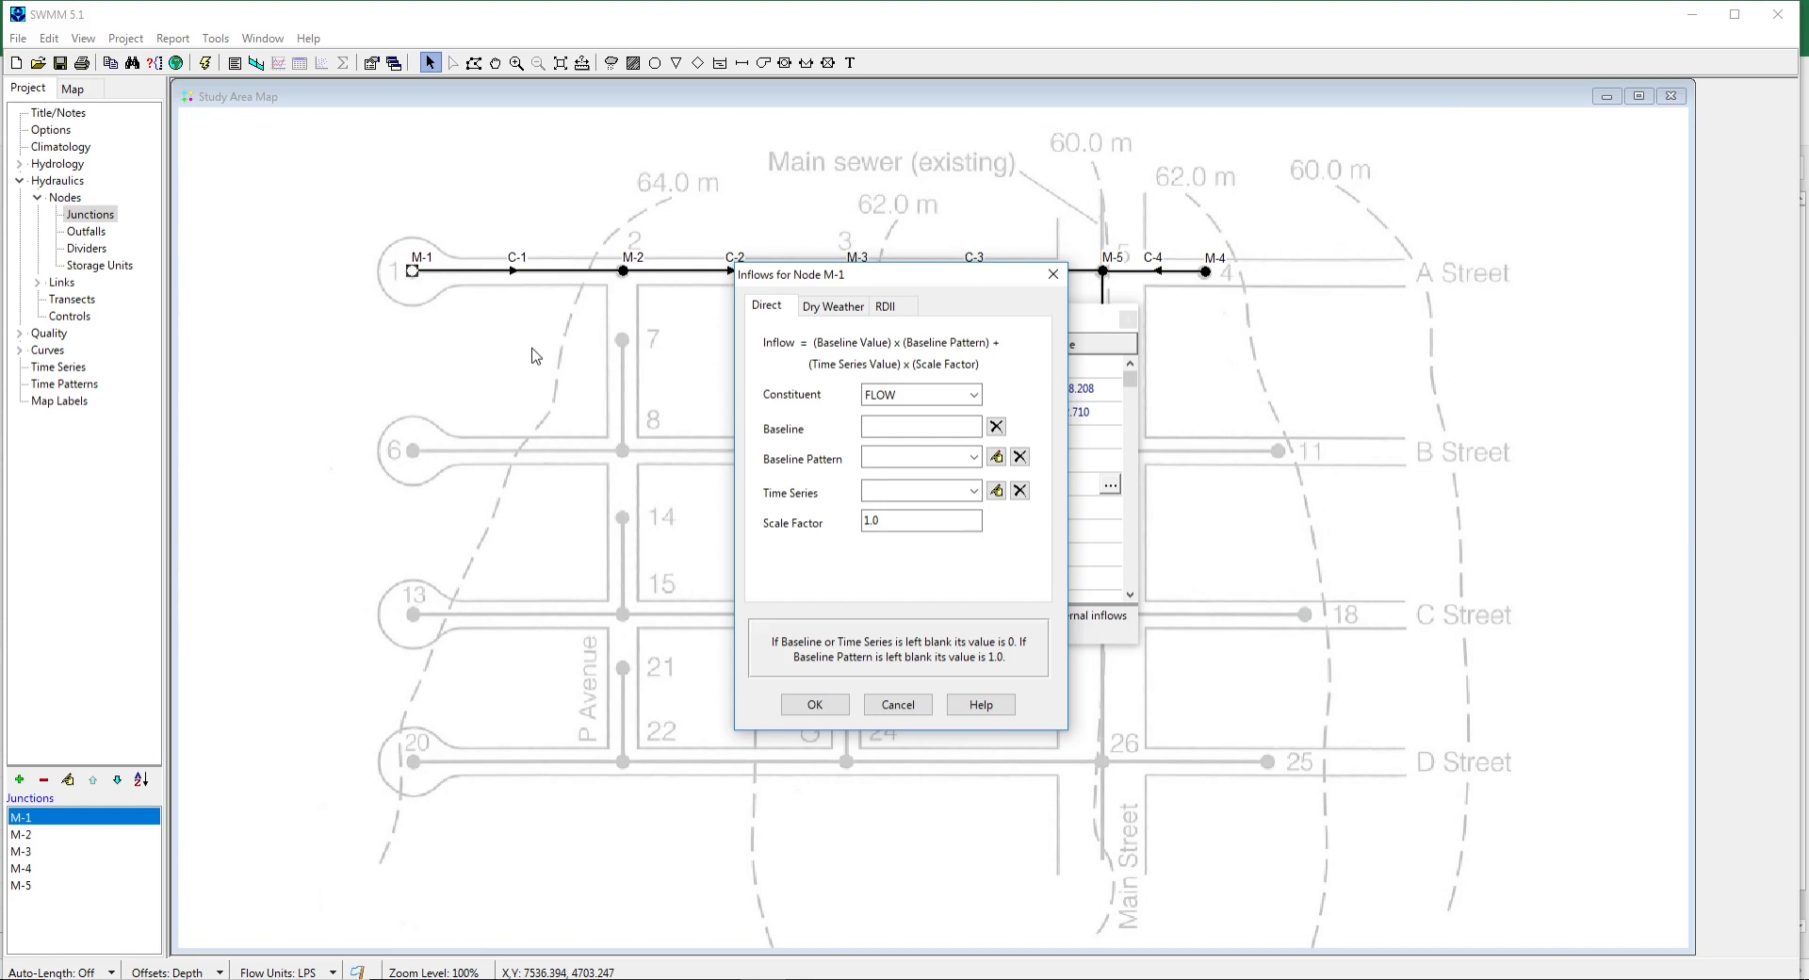
click(890, 426)
text(0.0429)
Set the average dry weather FLOW value of junction M-1 to 0.5657 LPS.
click(834, 306)
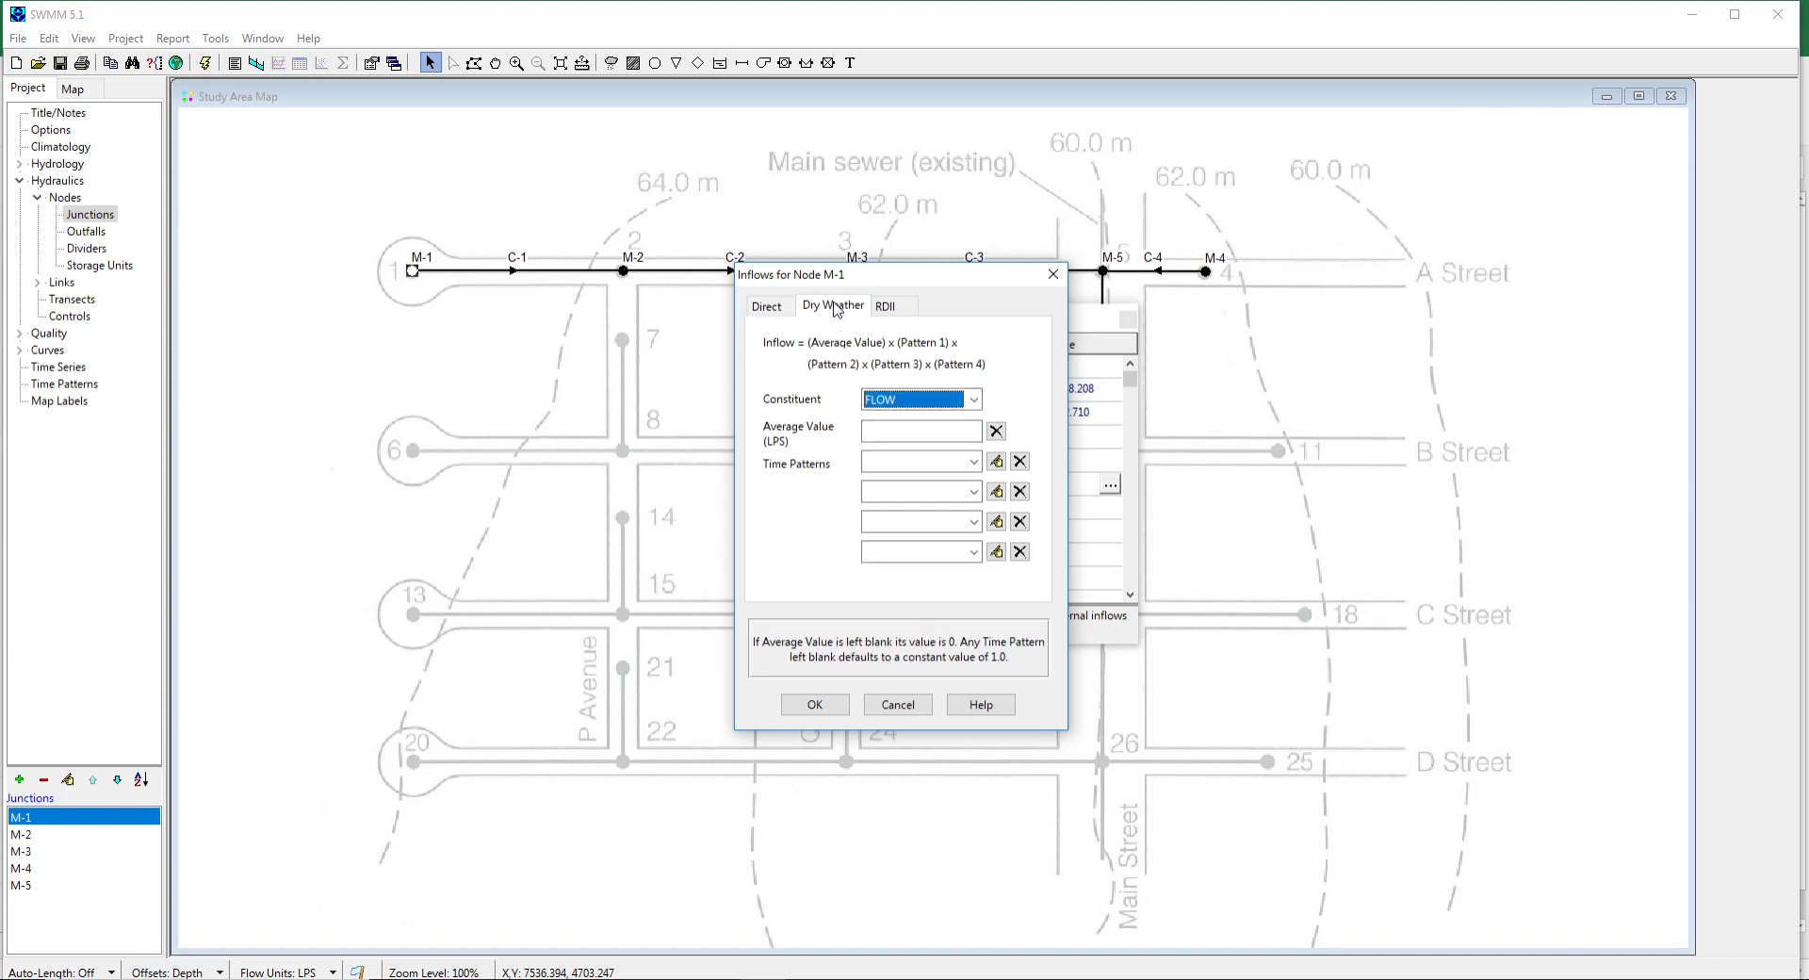
click(883, 433)
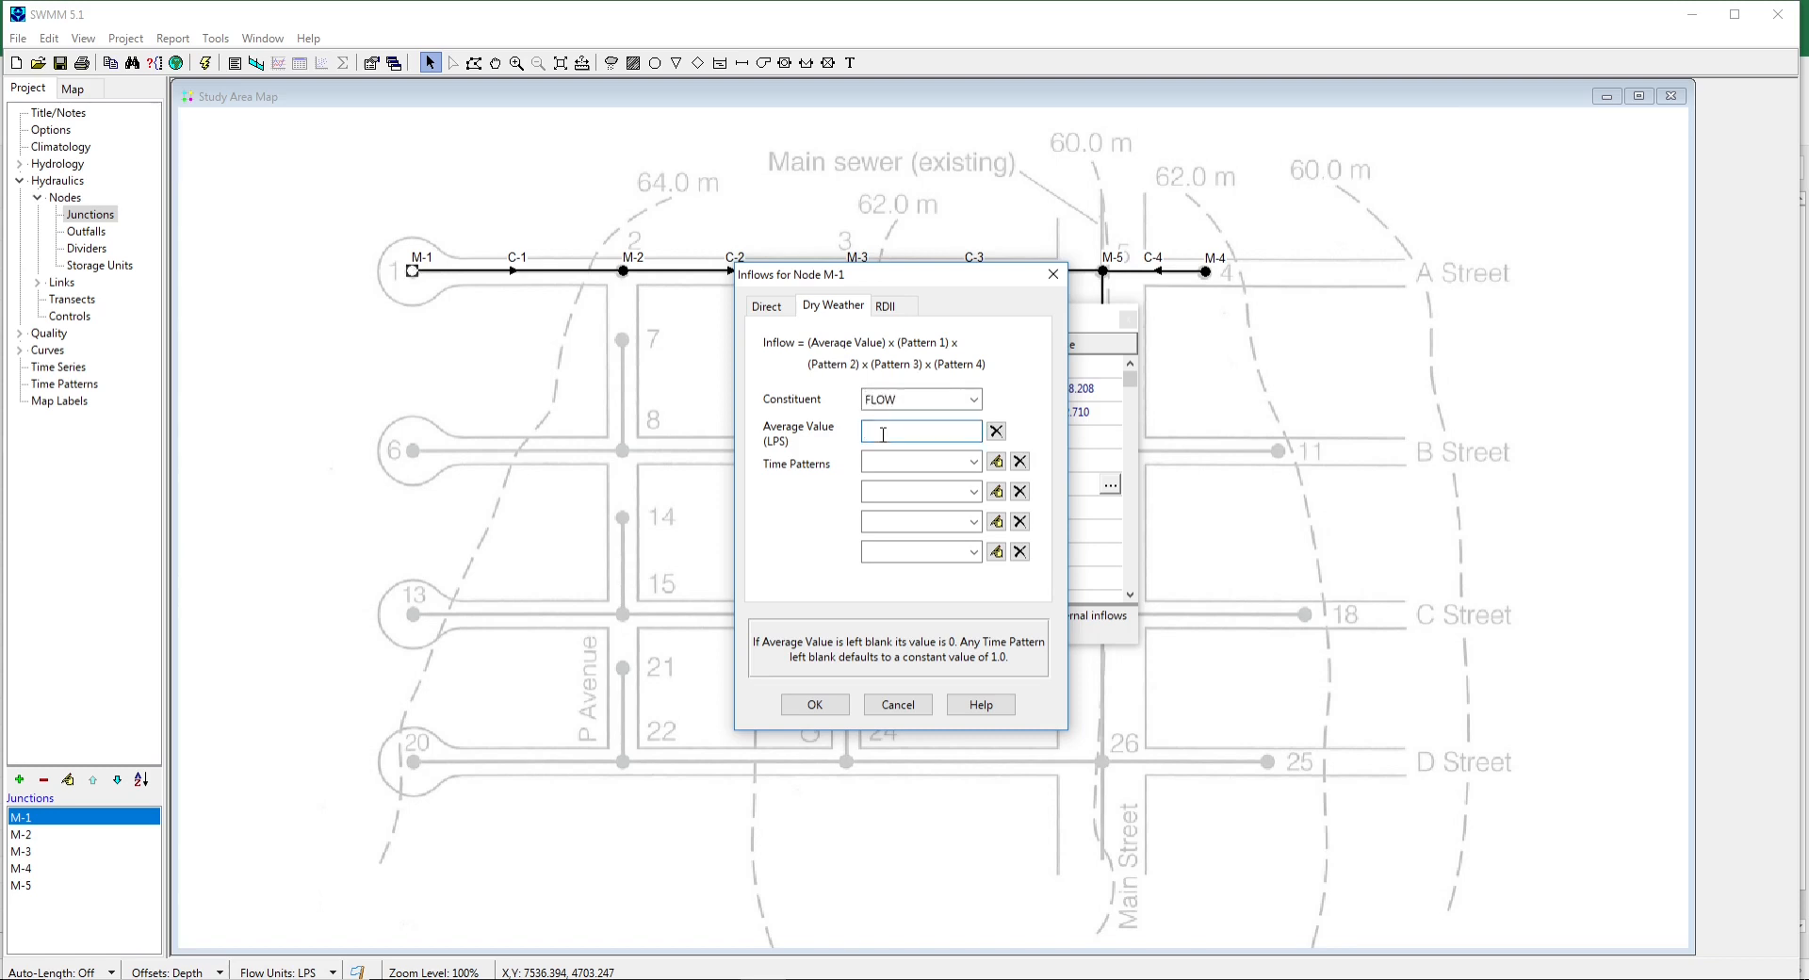
text(0.5657)
Create an hourly time pattern named Pattern-1 for the dry weather inflow of M-1.
click(997, 464)
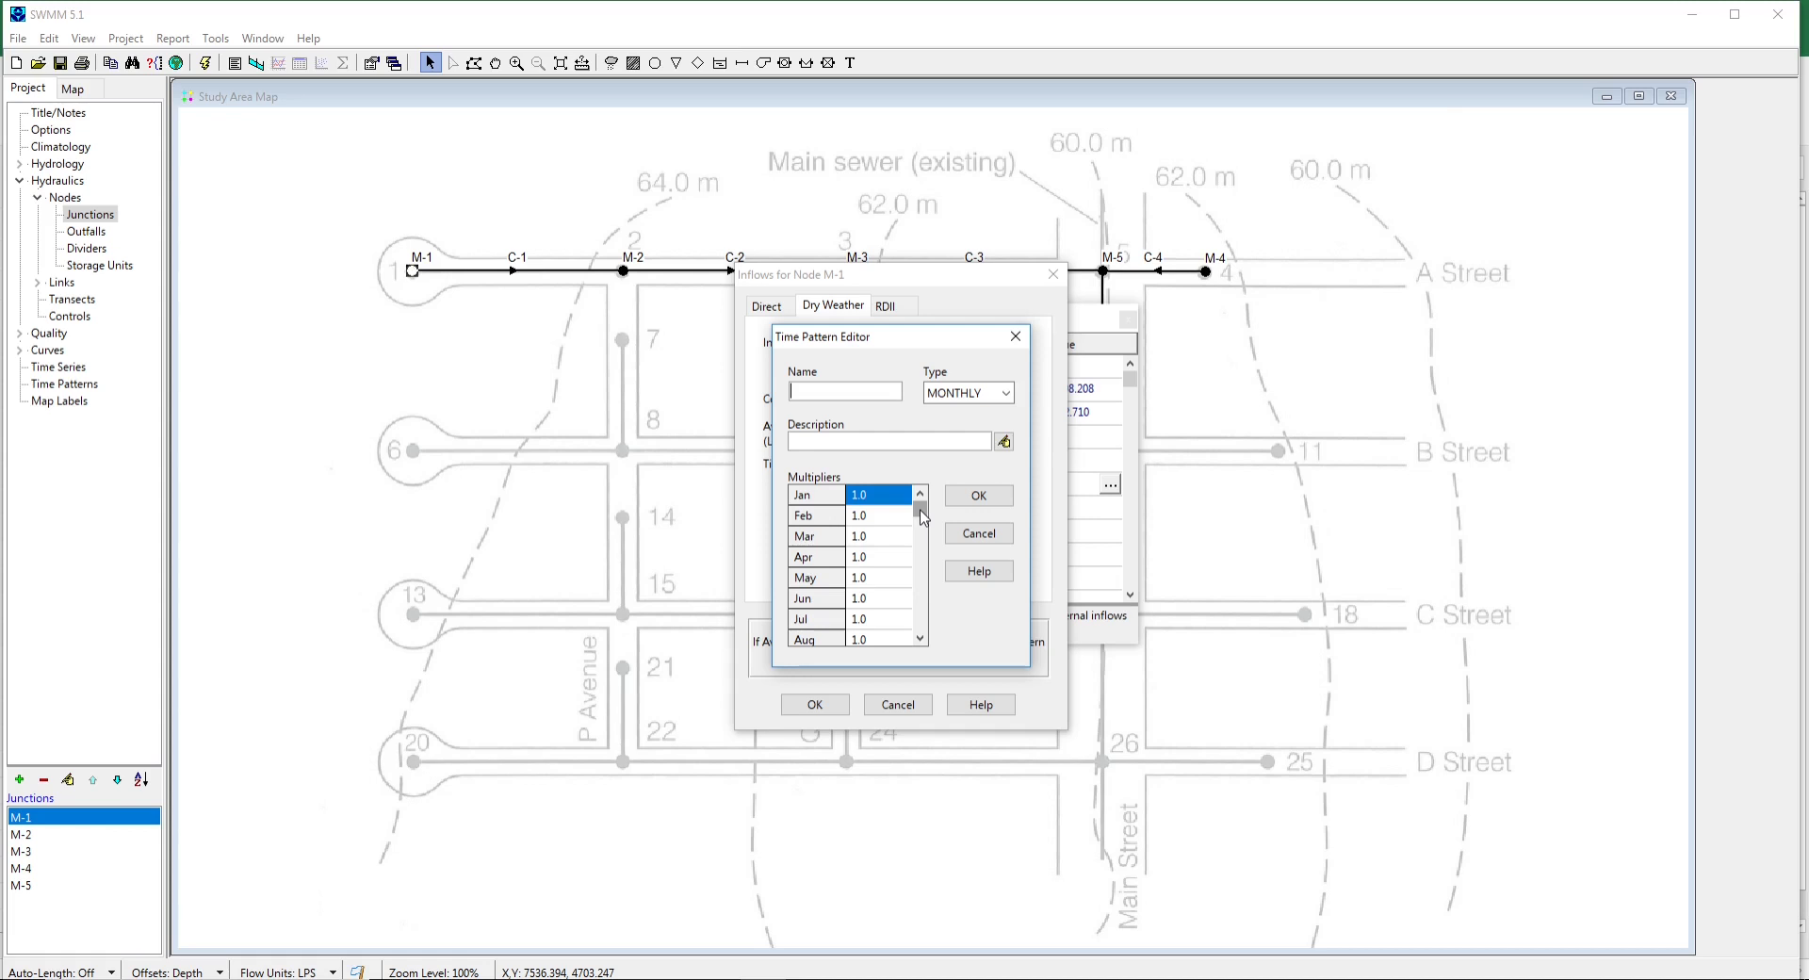
click(1005, 394)
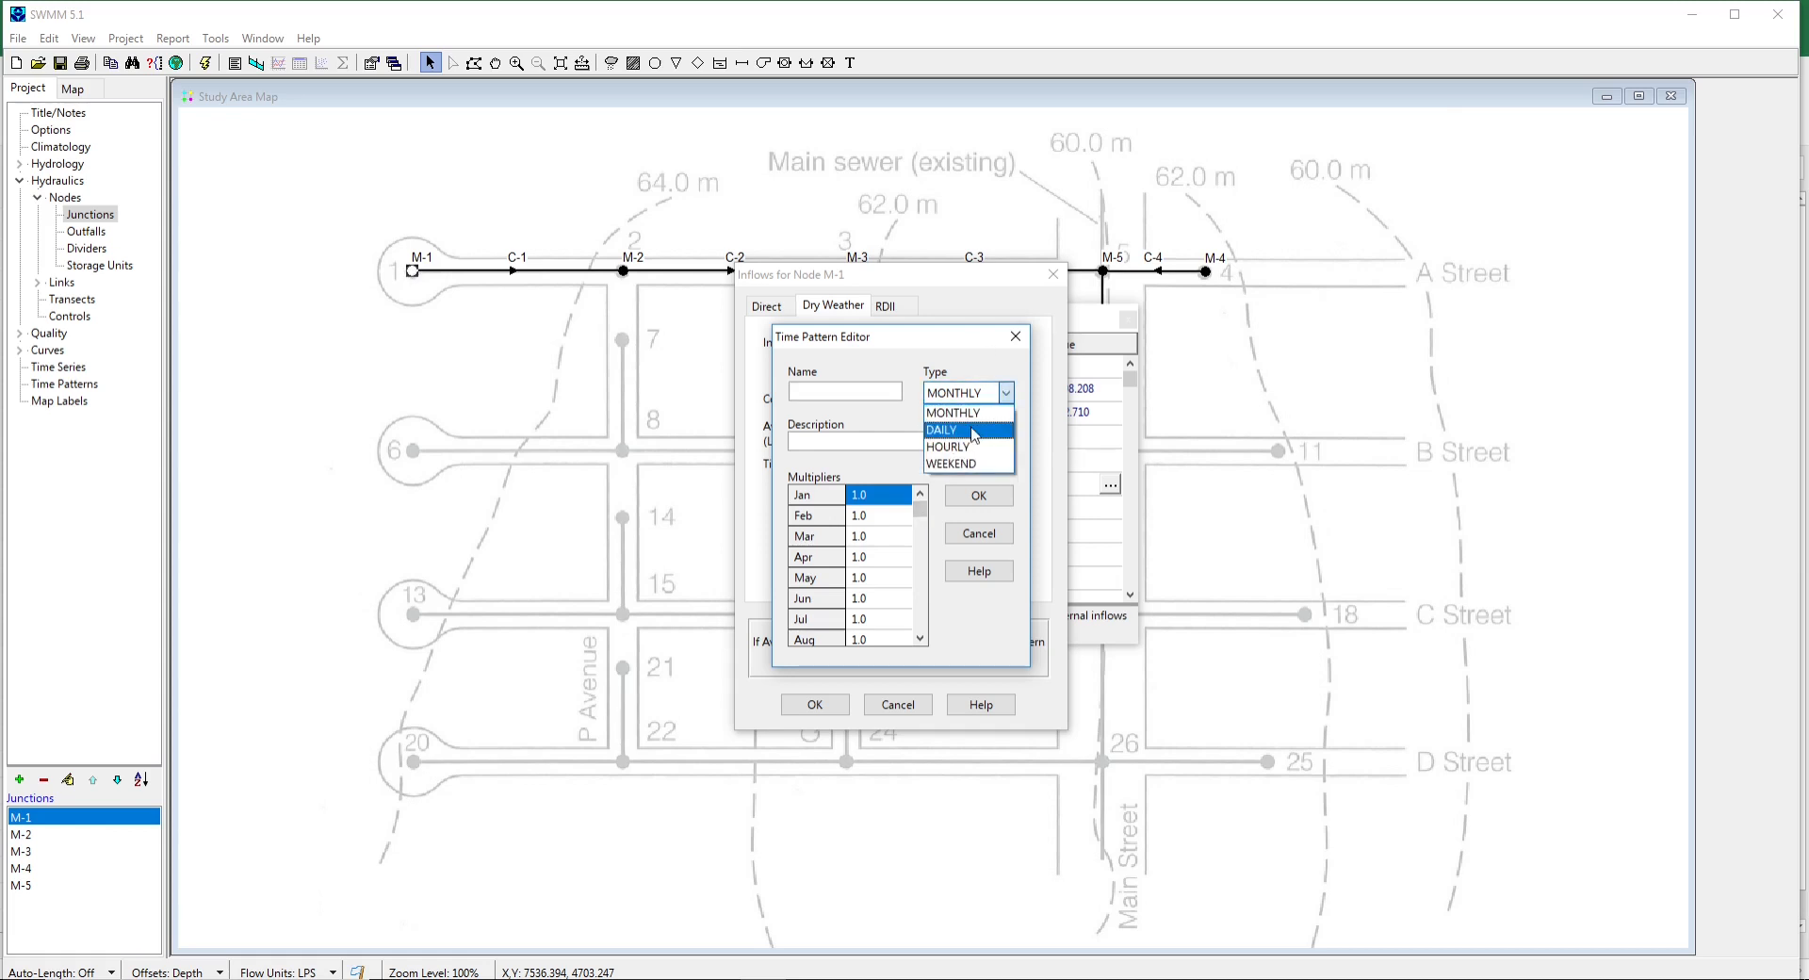
click(969, 441)
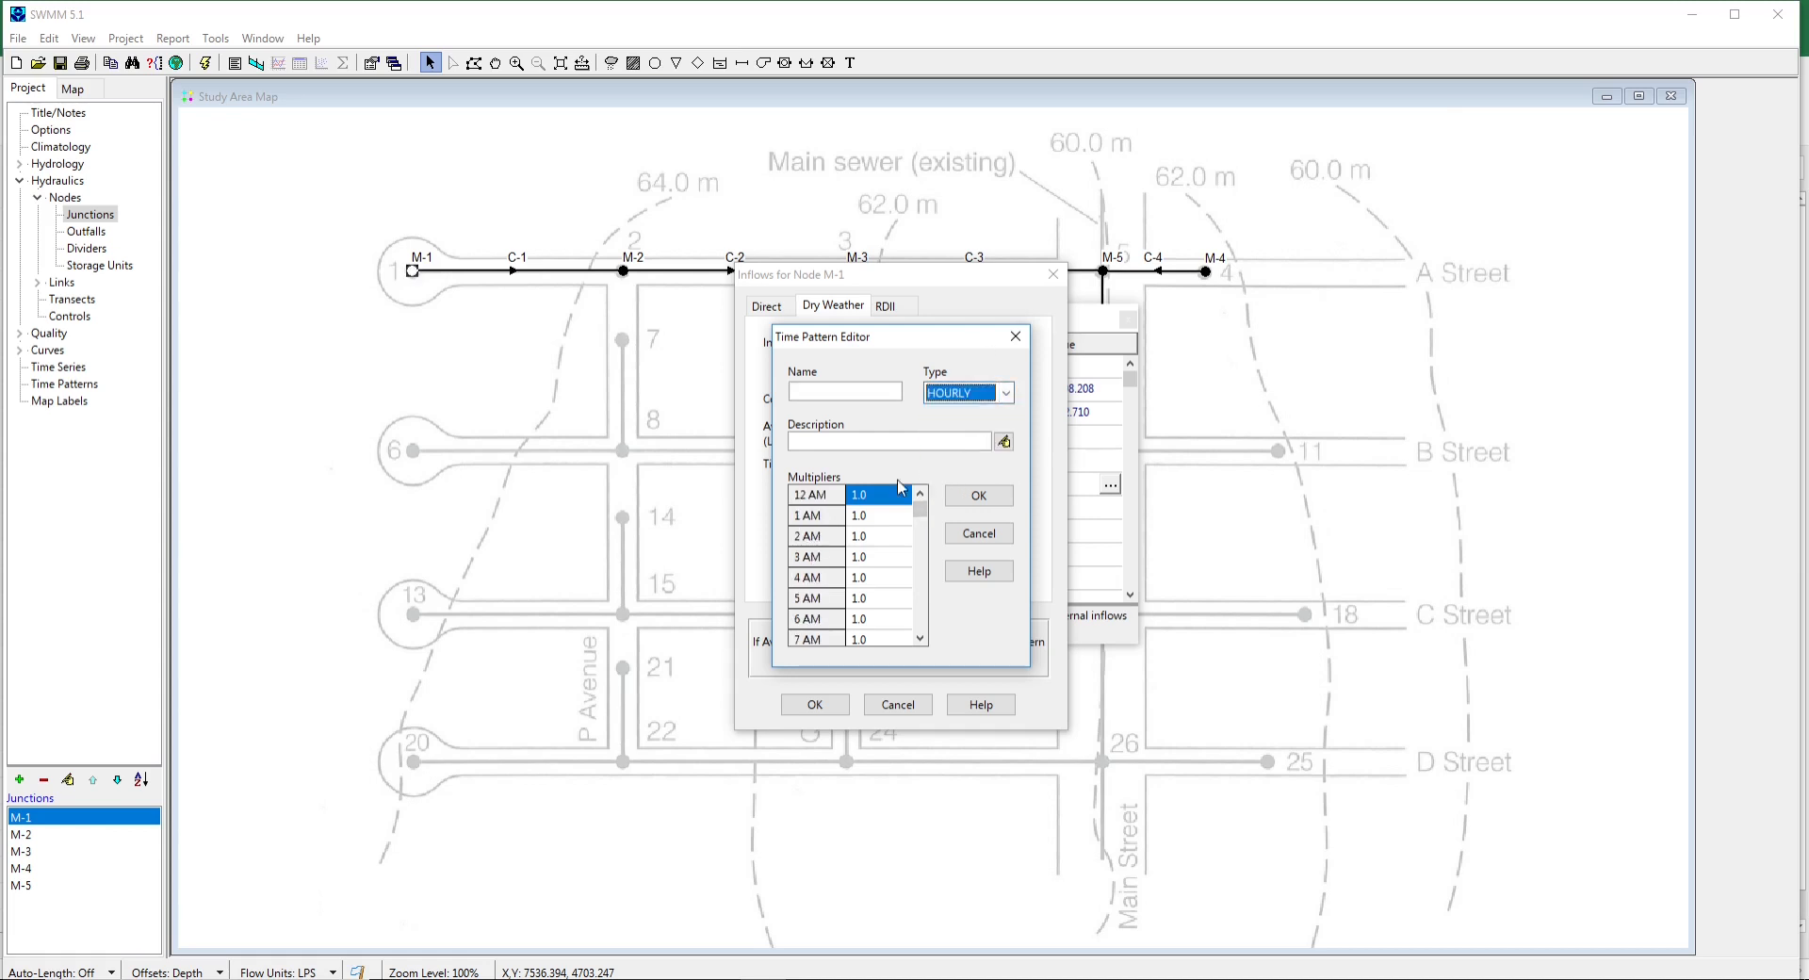
click(815, 397)
text(Pattern)
text(-)
text(1)
text(0)
text(.5)
key(BackSpace)
key(BackSpace)
key(BackSpace)
Set the Pattern-1 hourly multipliers from 12 AM through 5 AM to 0.5.
click(877, 503)
text(0)
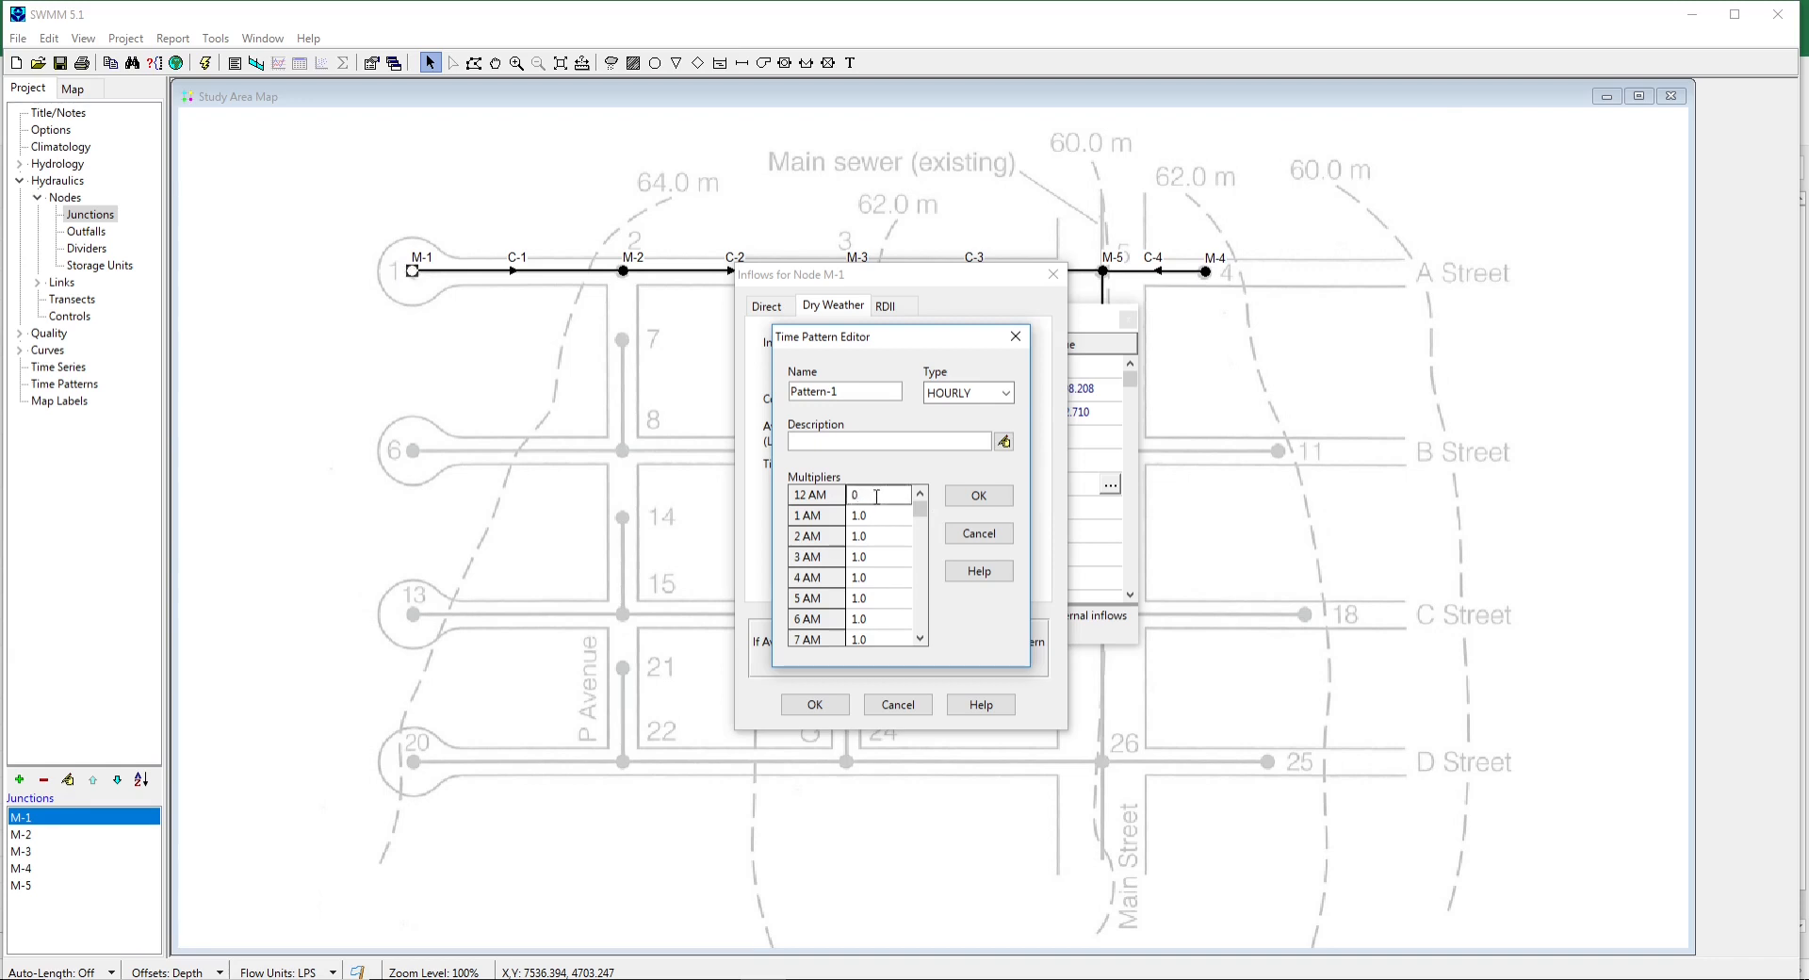
text(.5)
click(867, 516)
text(0.5)
click(879, 538)
text(0.5)
text(0.5)
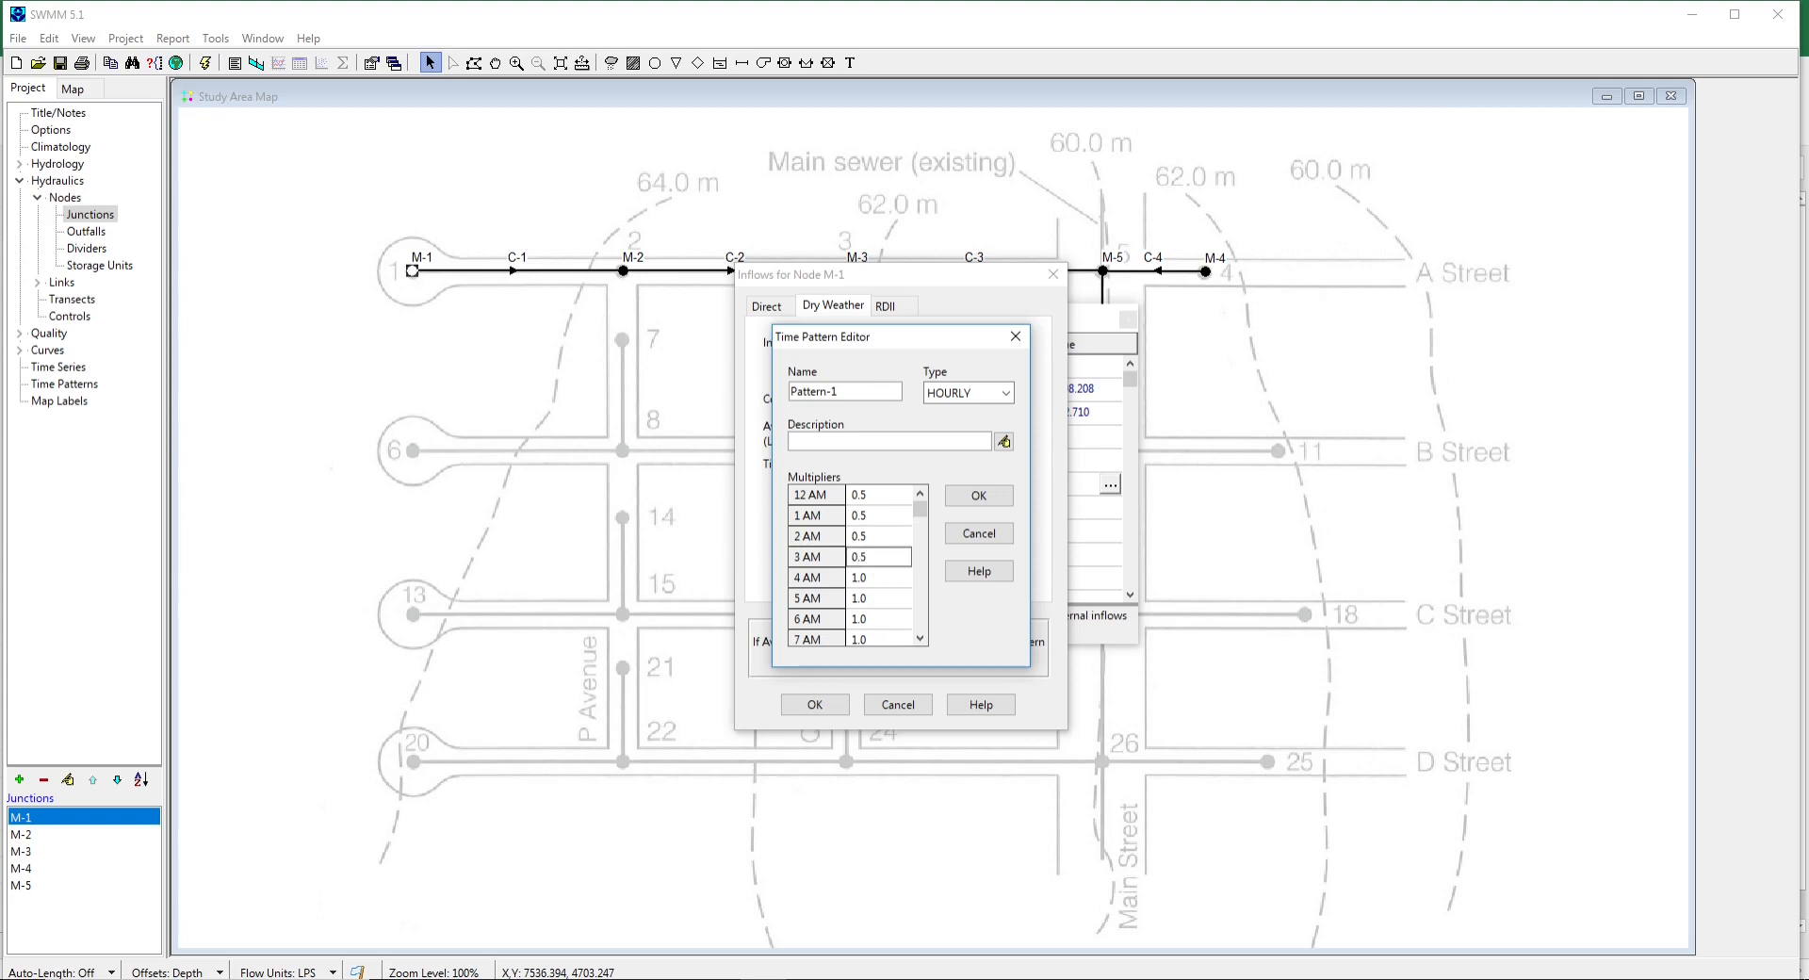
click(881, 584)
text(0.5)
click(882, 600)
text(0.5)
Set the Pattern-1 hourly multipliers for 6 AM, 7 AM and 8 AM to 2.
click(919, 639)
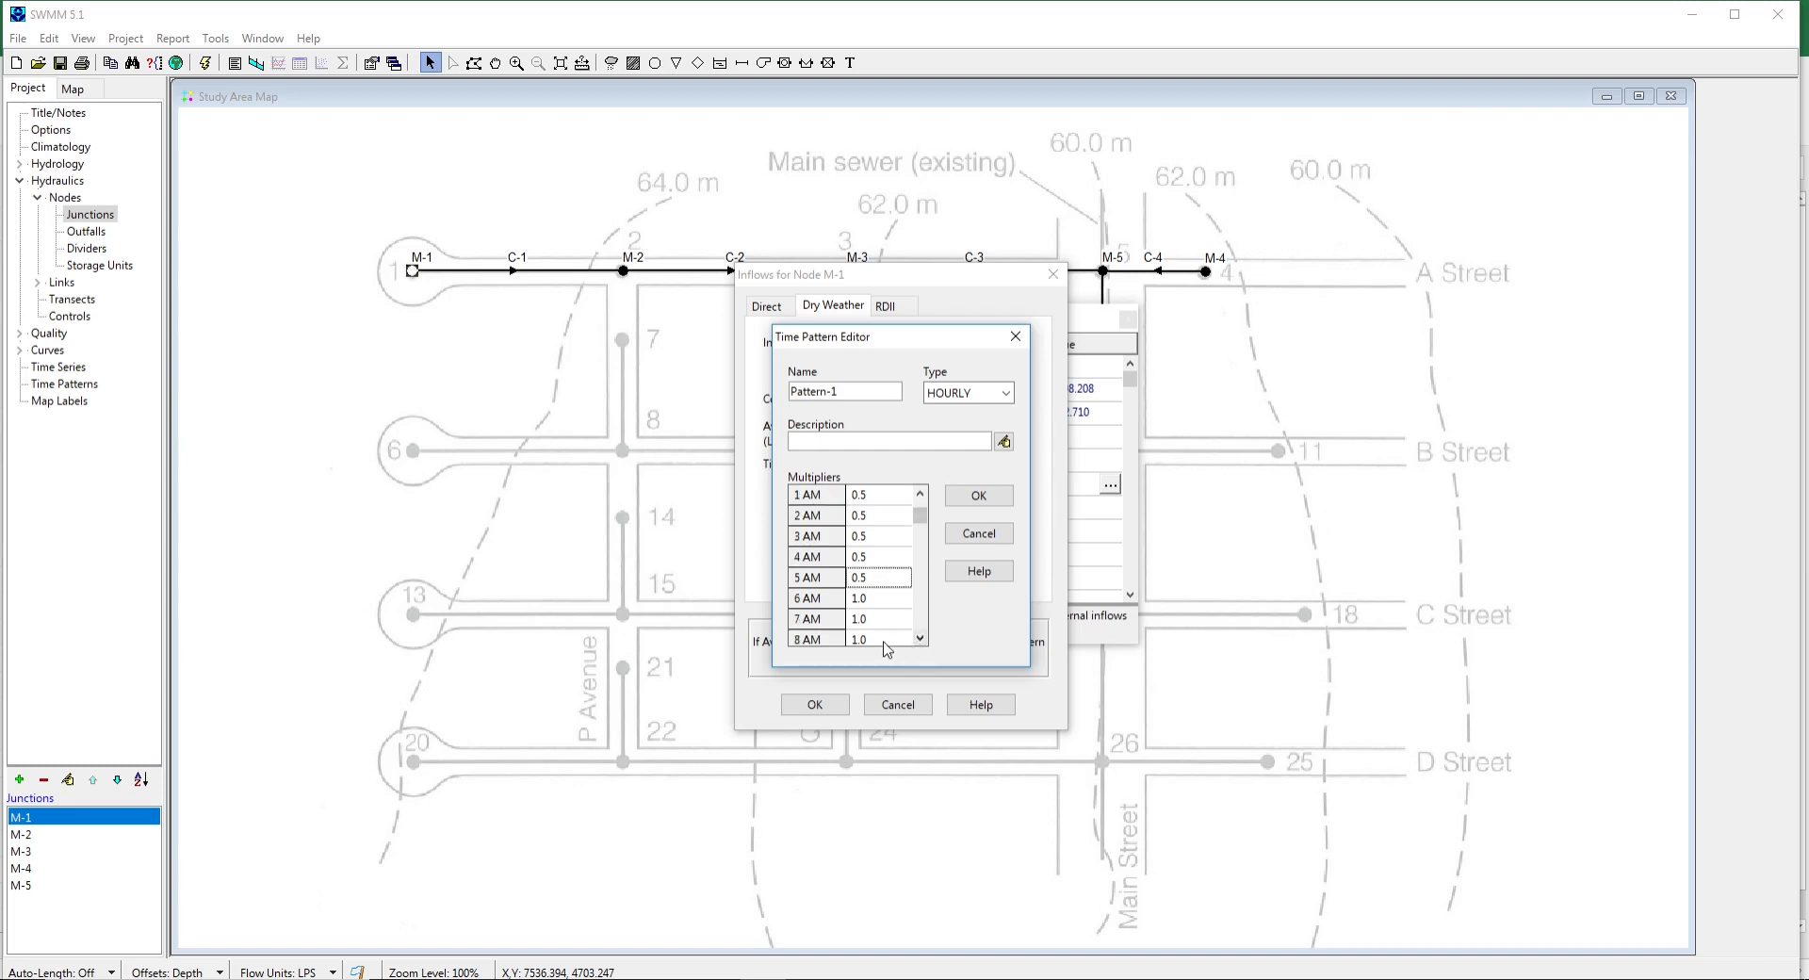
click(868, 602)
text(2)
click(877, 621)
text(2)
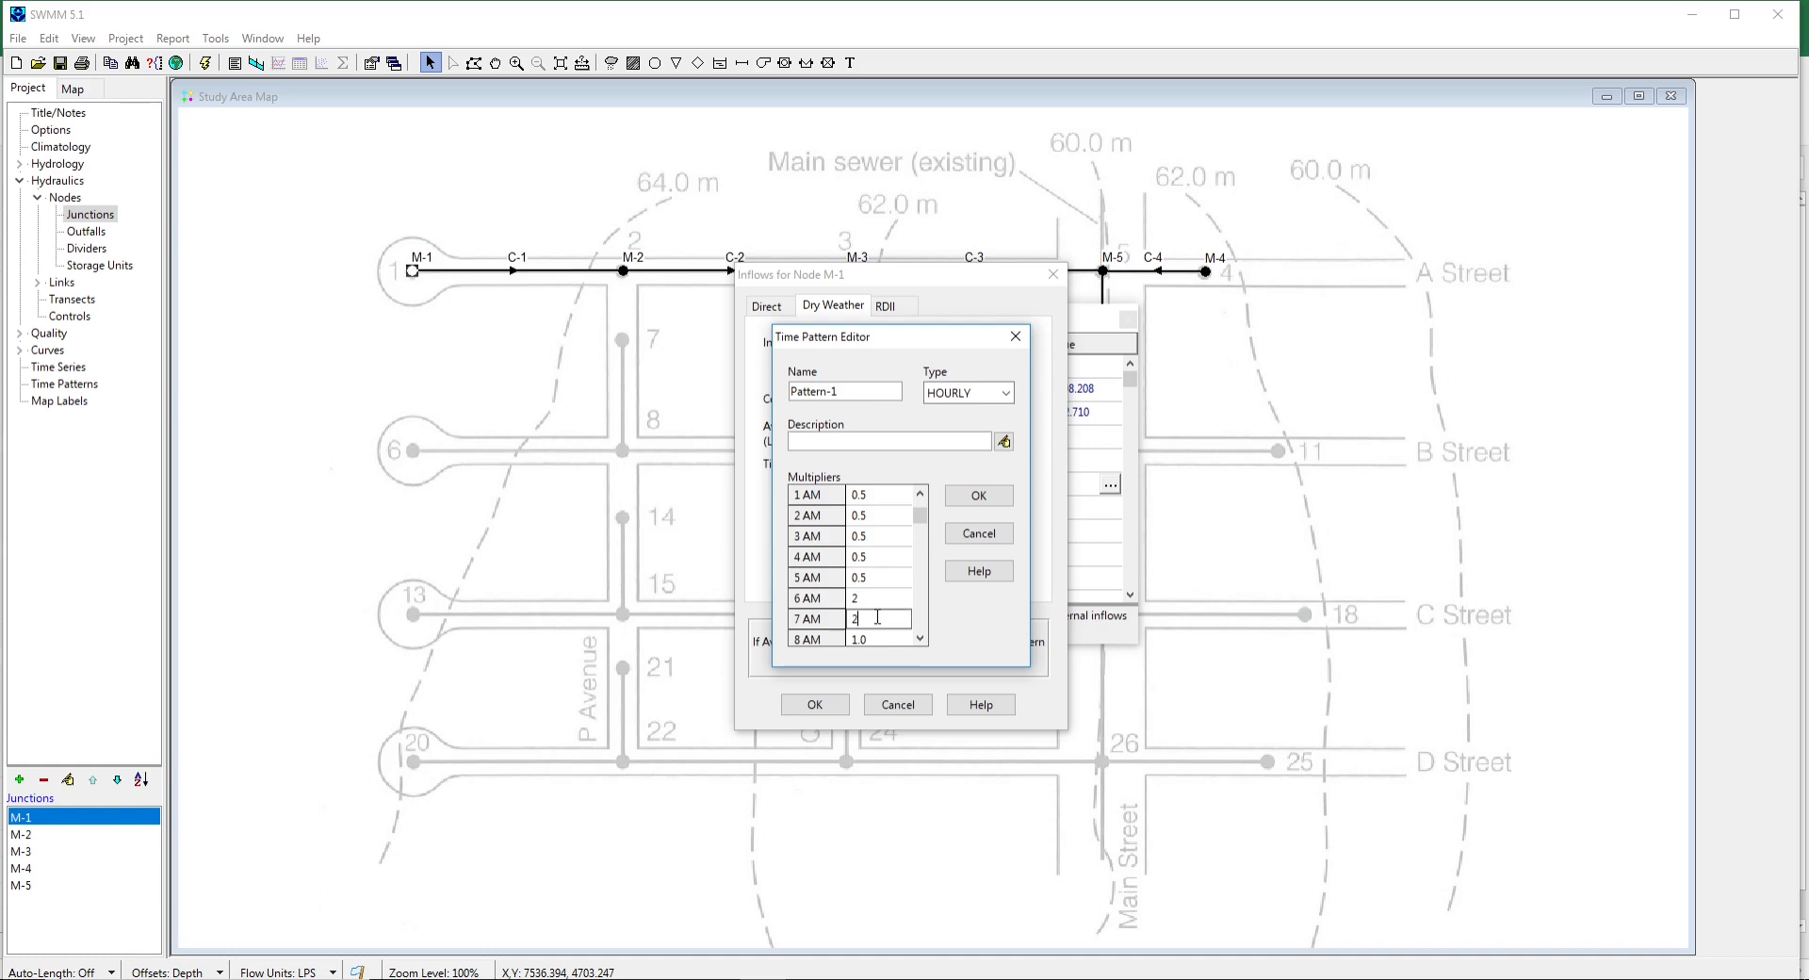
click(920, 639)
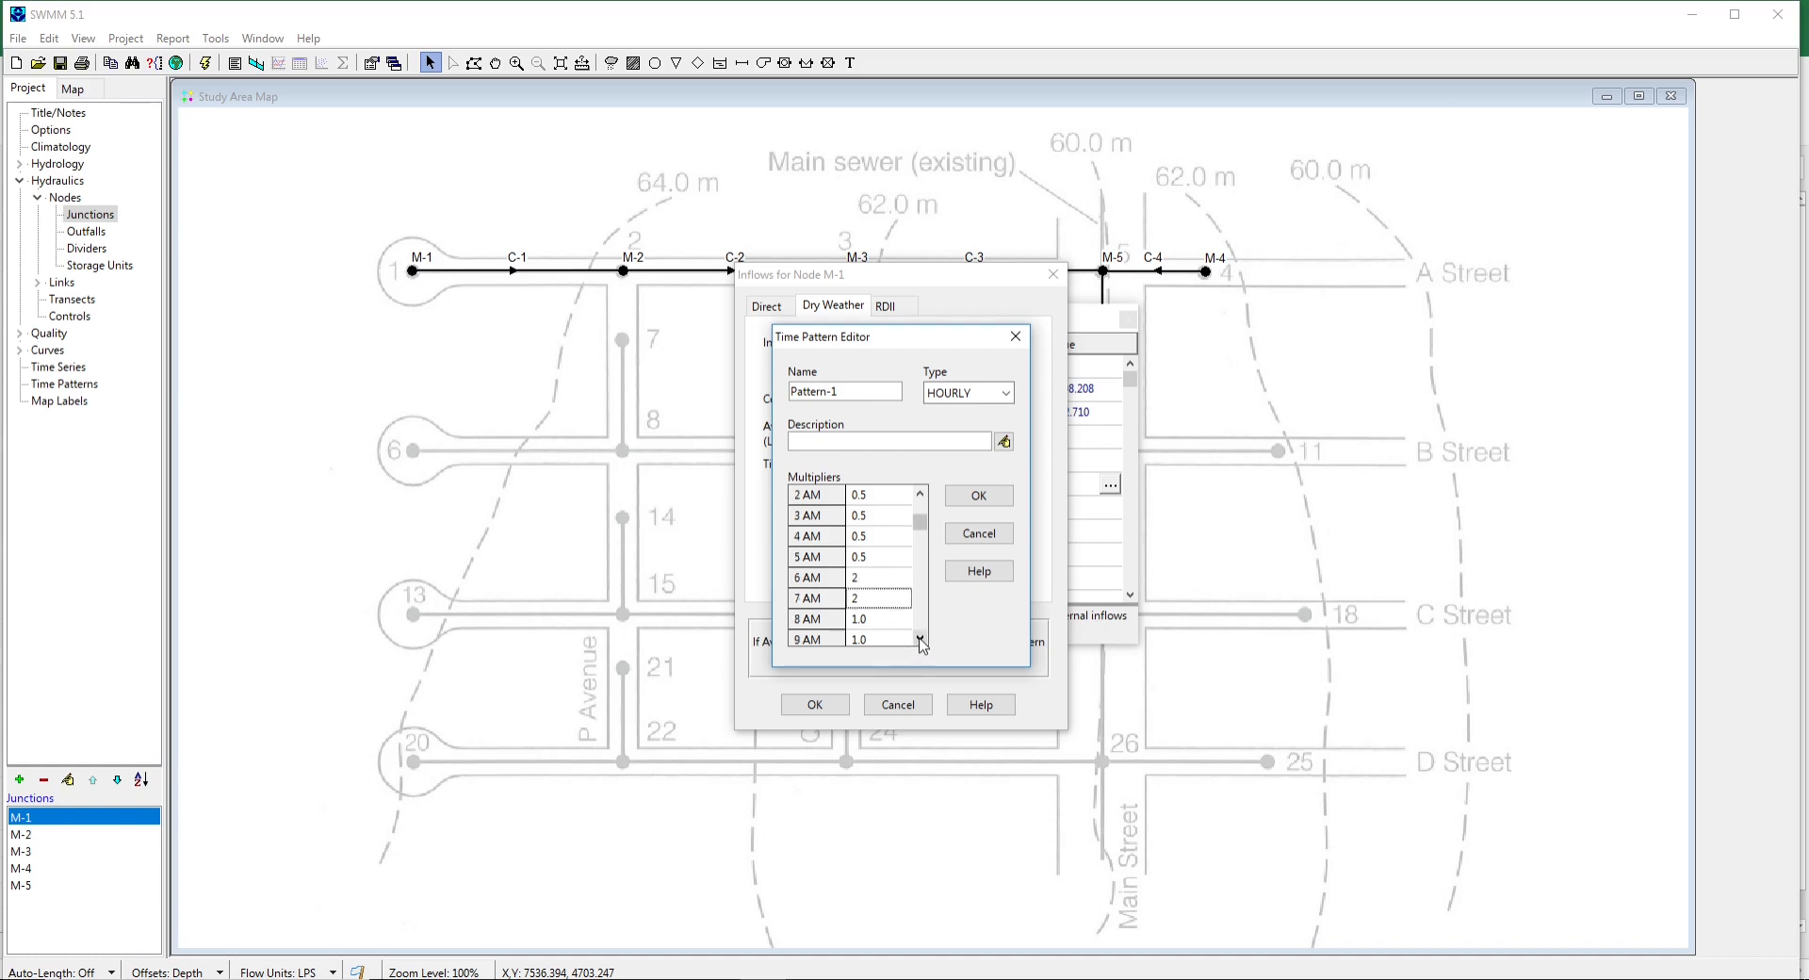
click(864, 619)
text(2)
Set the Pattern-1 hourly multipliers for 3 PM and 4 PM to 2.
click(921, 639)
click(921, 639)
click(920, 639)
click(921, 640)
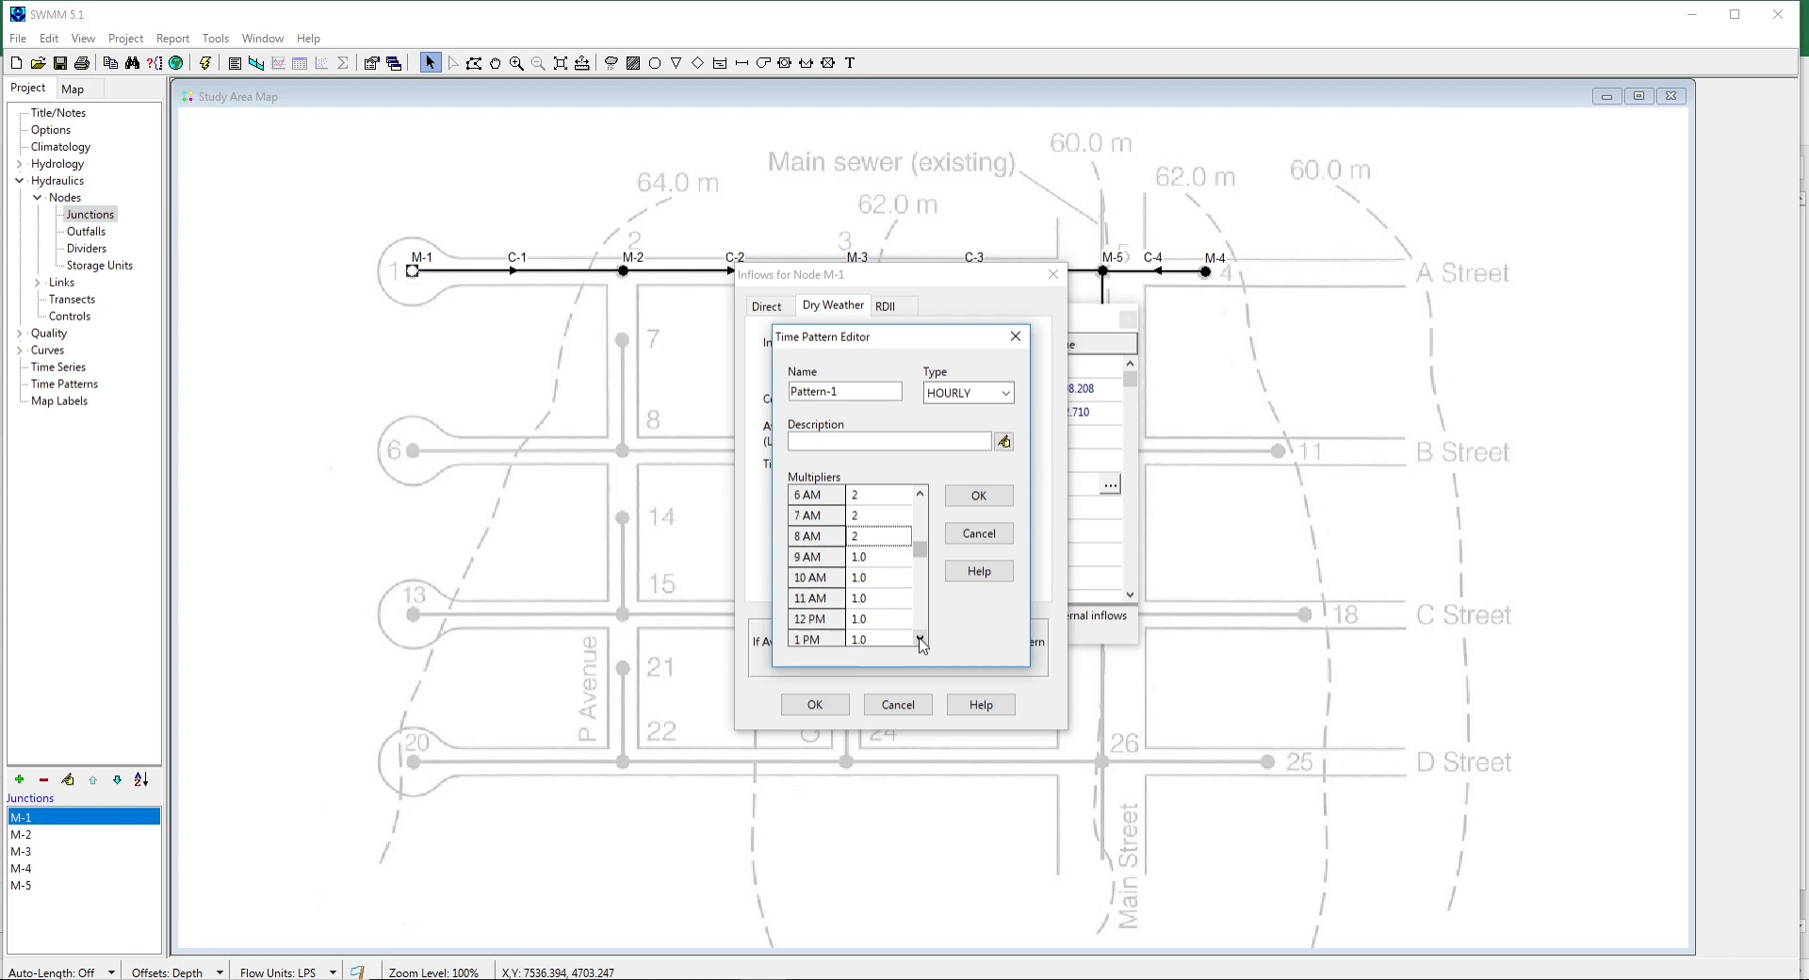
click(920, 639)
click(921, 639)
click(920, 640)
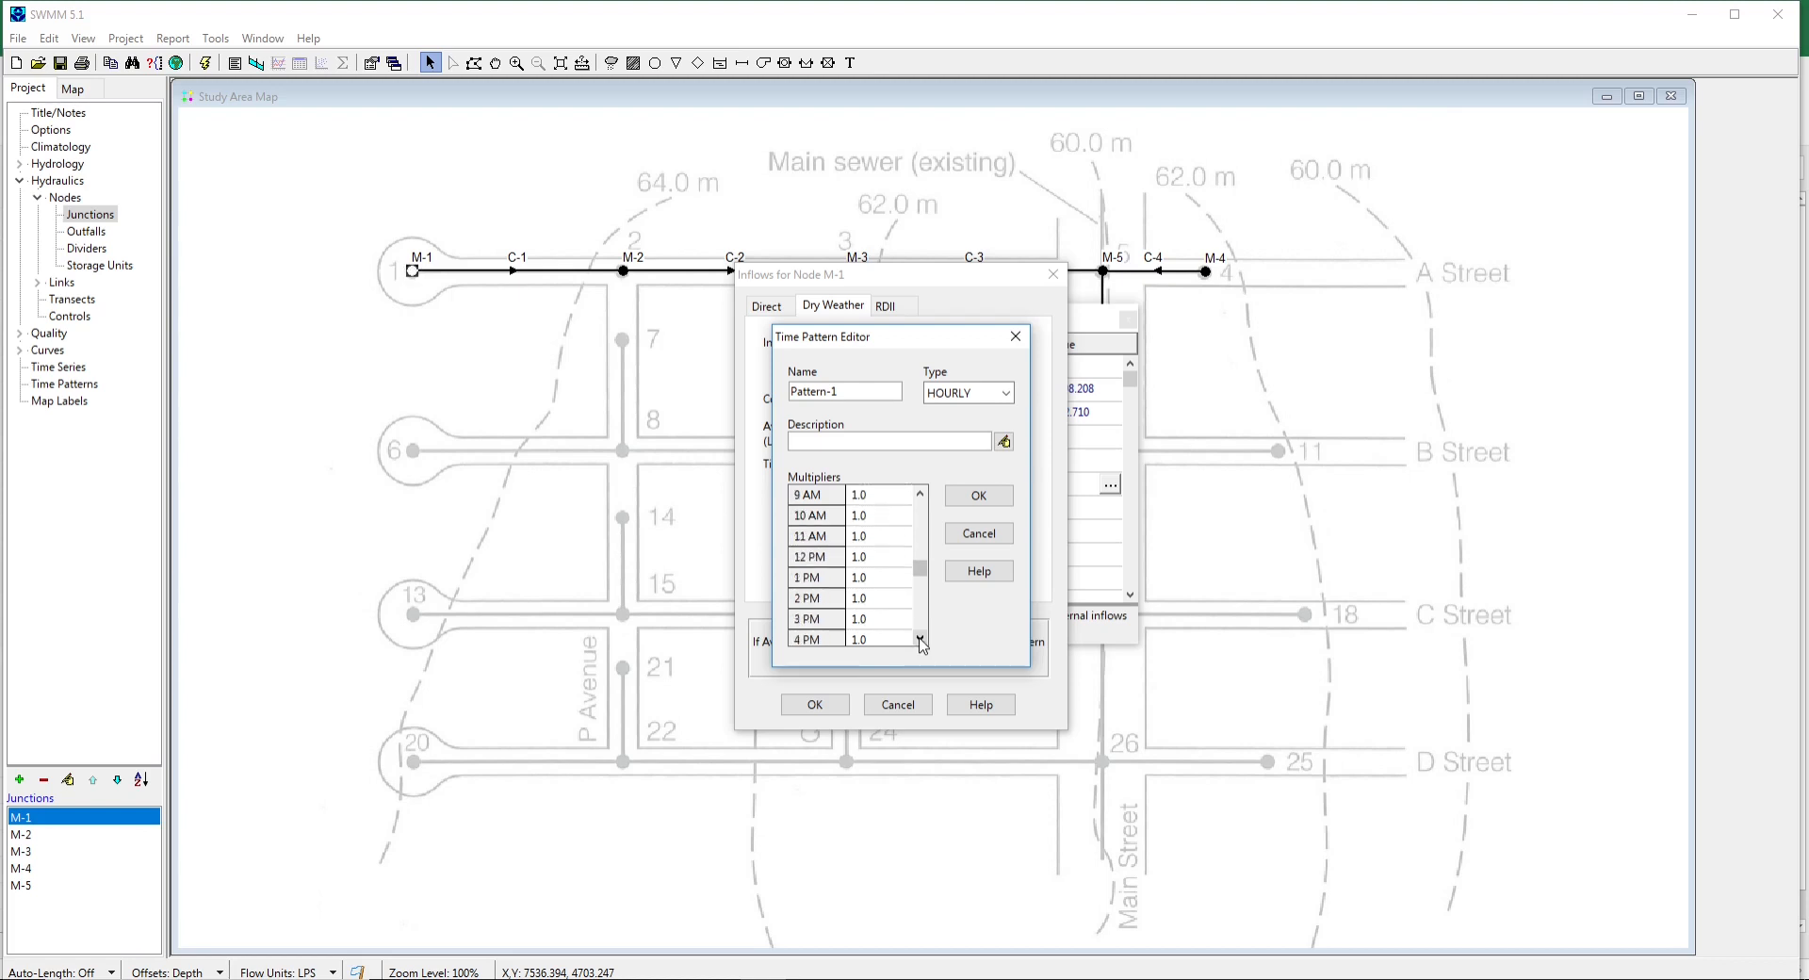
click(920, 639)
click(863, 604)
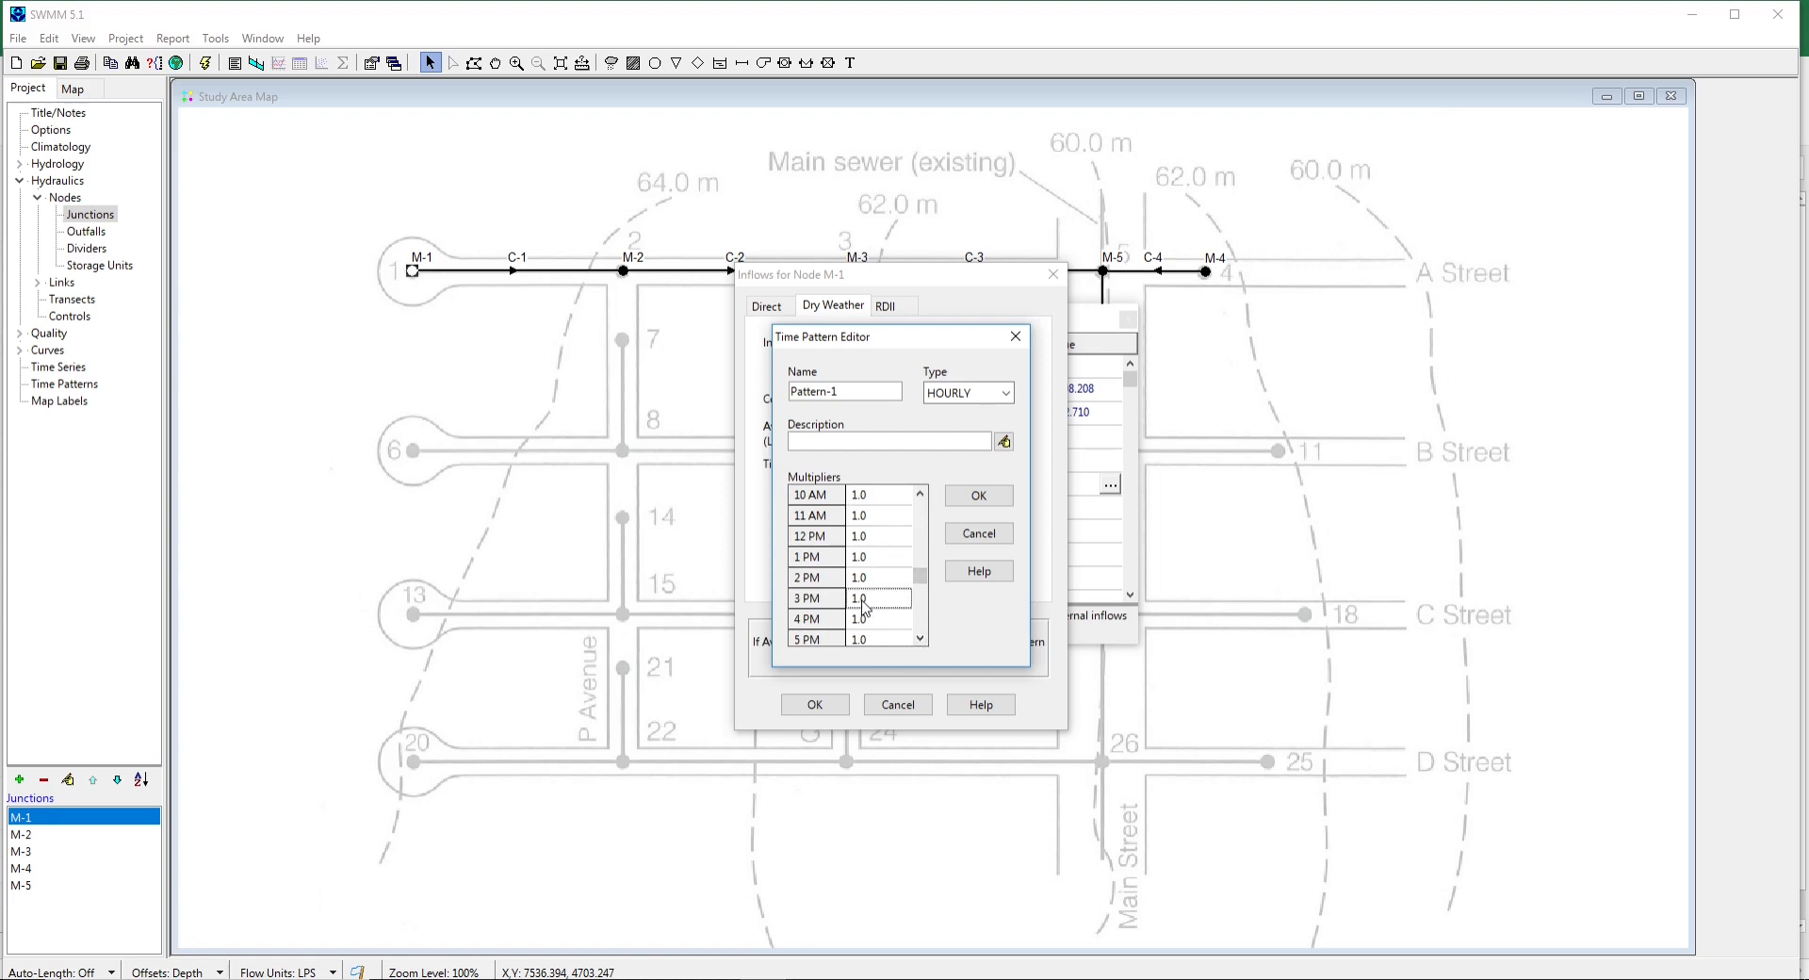
text(2)
click(867, 622)
drag(870, 639, 874, 644)
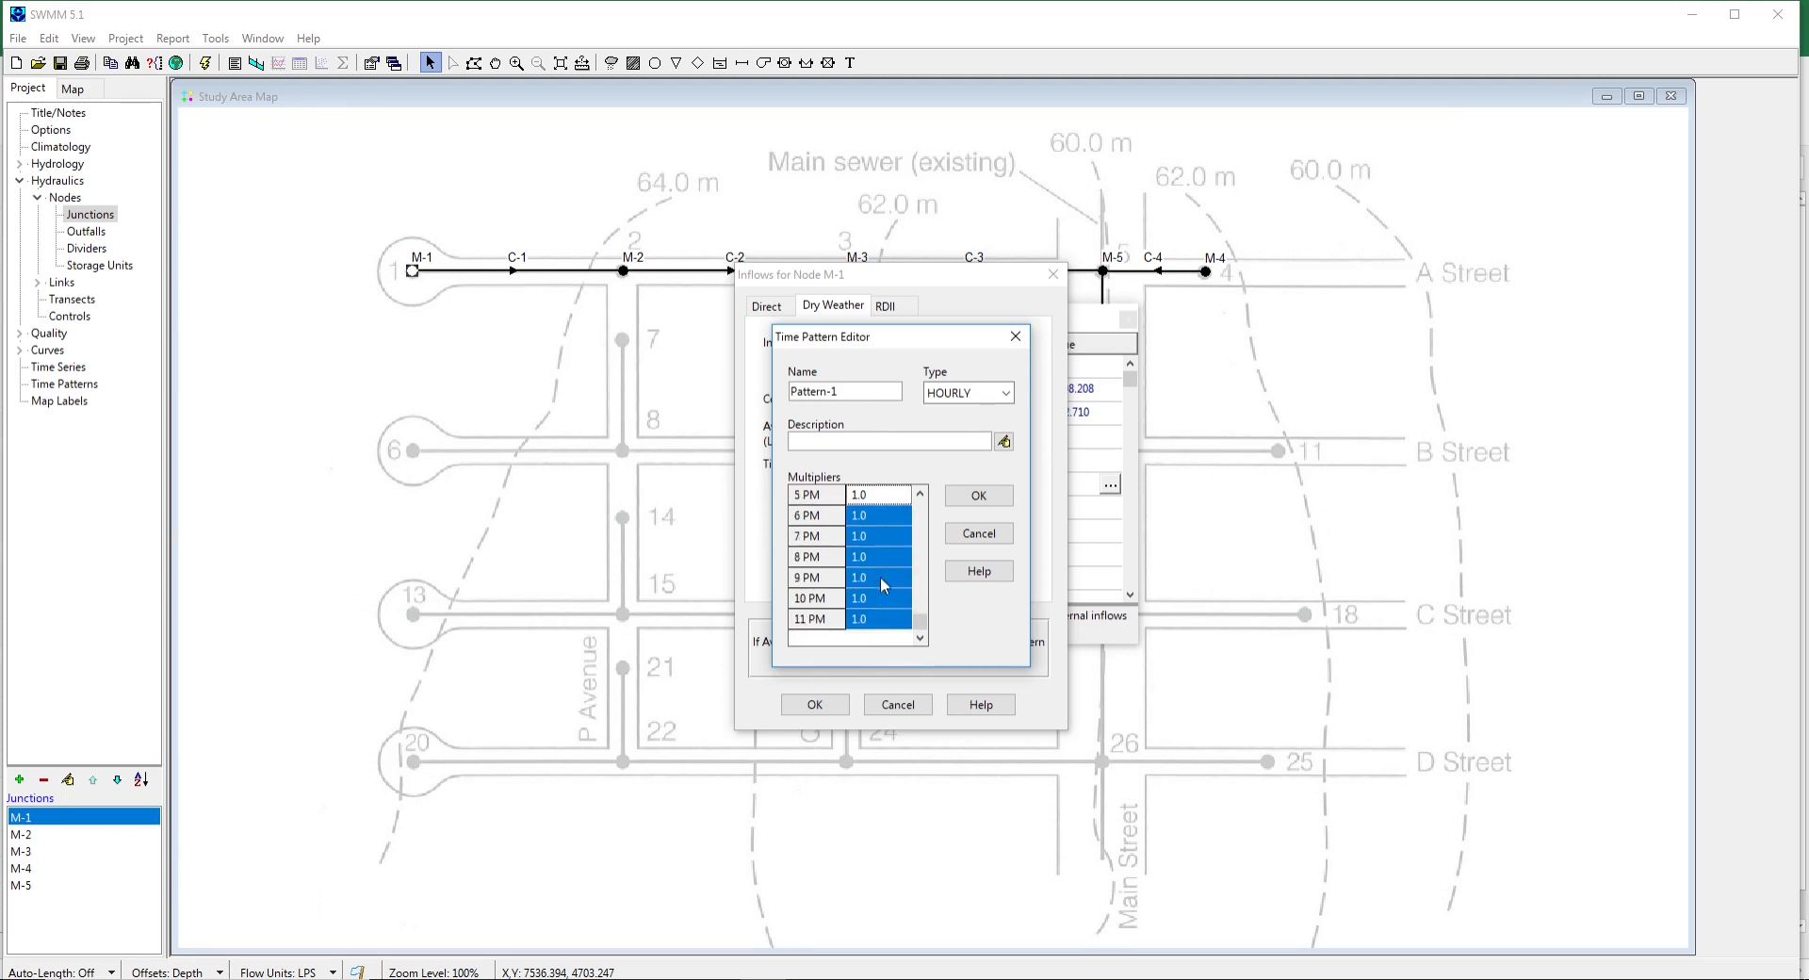
Set the Pattern-1 multiplier for 5 PM to 2, and accept the pattern and the inflows of junction M-1.
click(878, 524)
scroll(880, 527, up, 2)
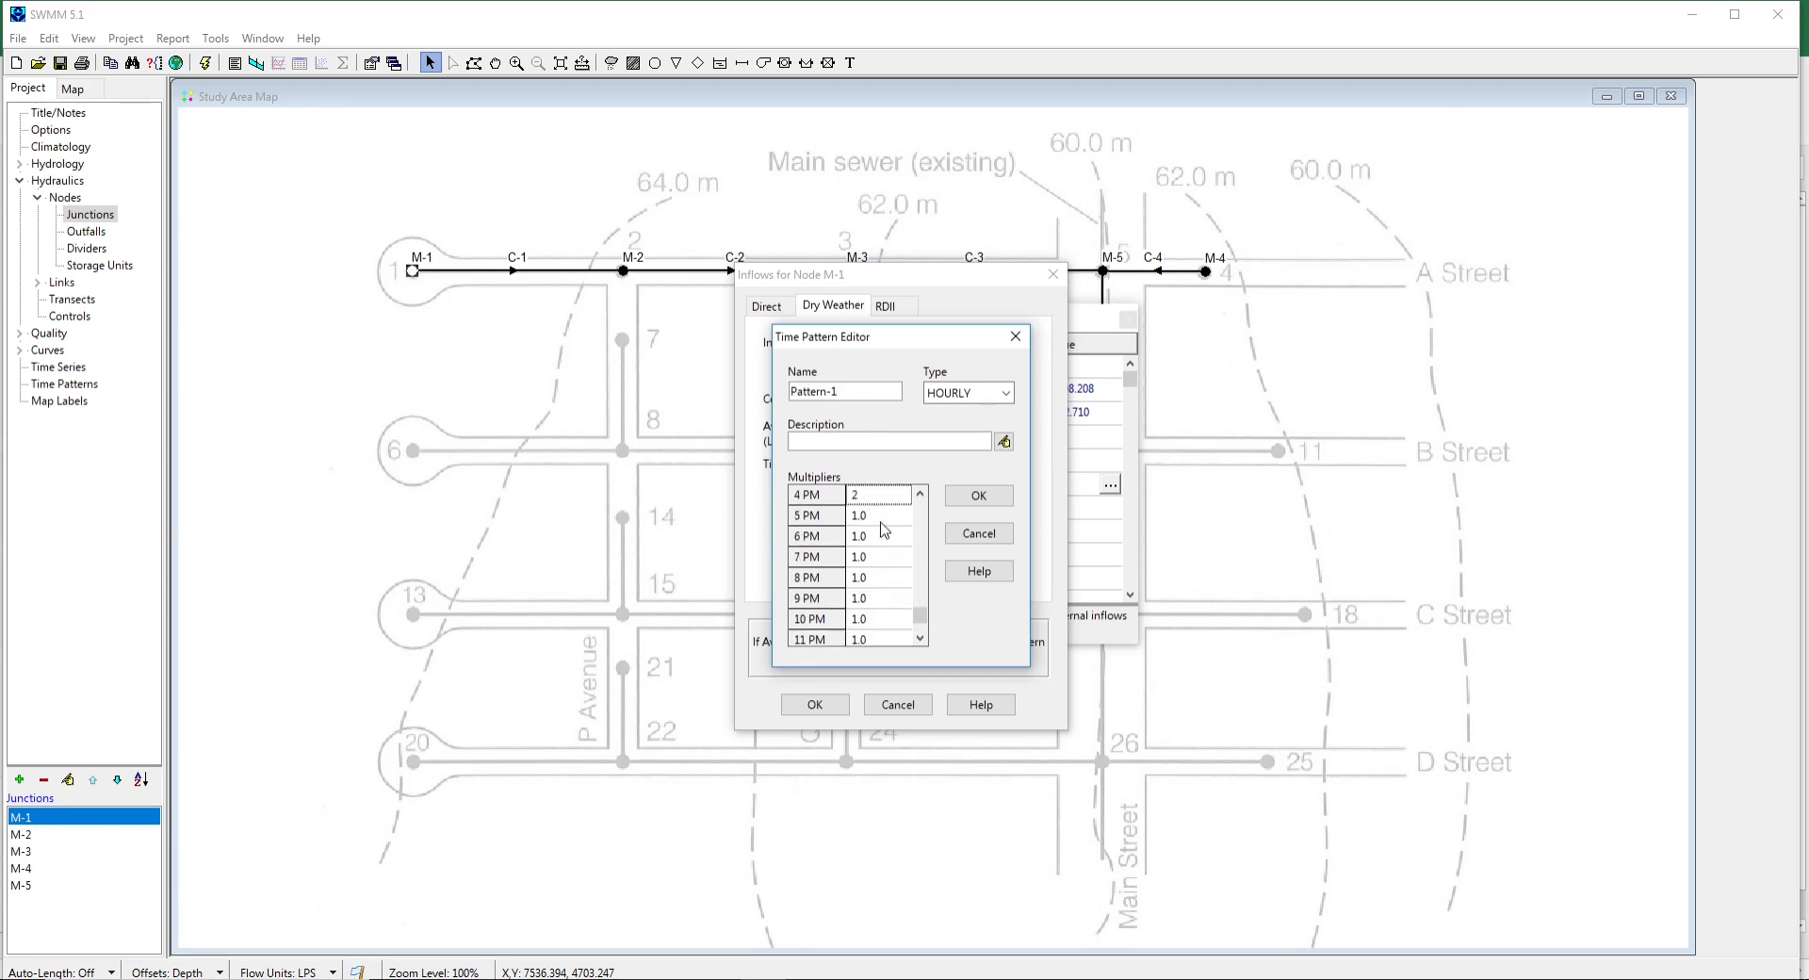
scroll(882, 534, up, 1)
scroll(884, 540, up, 1)
click(869, 560)
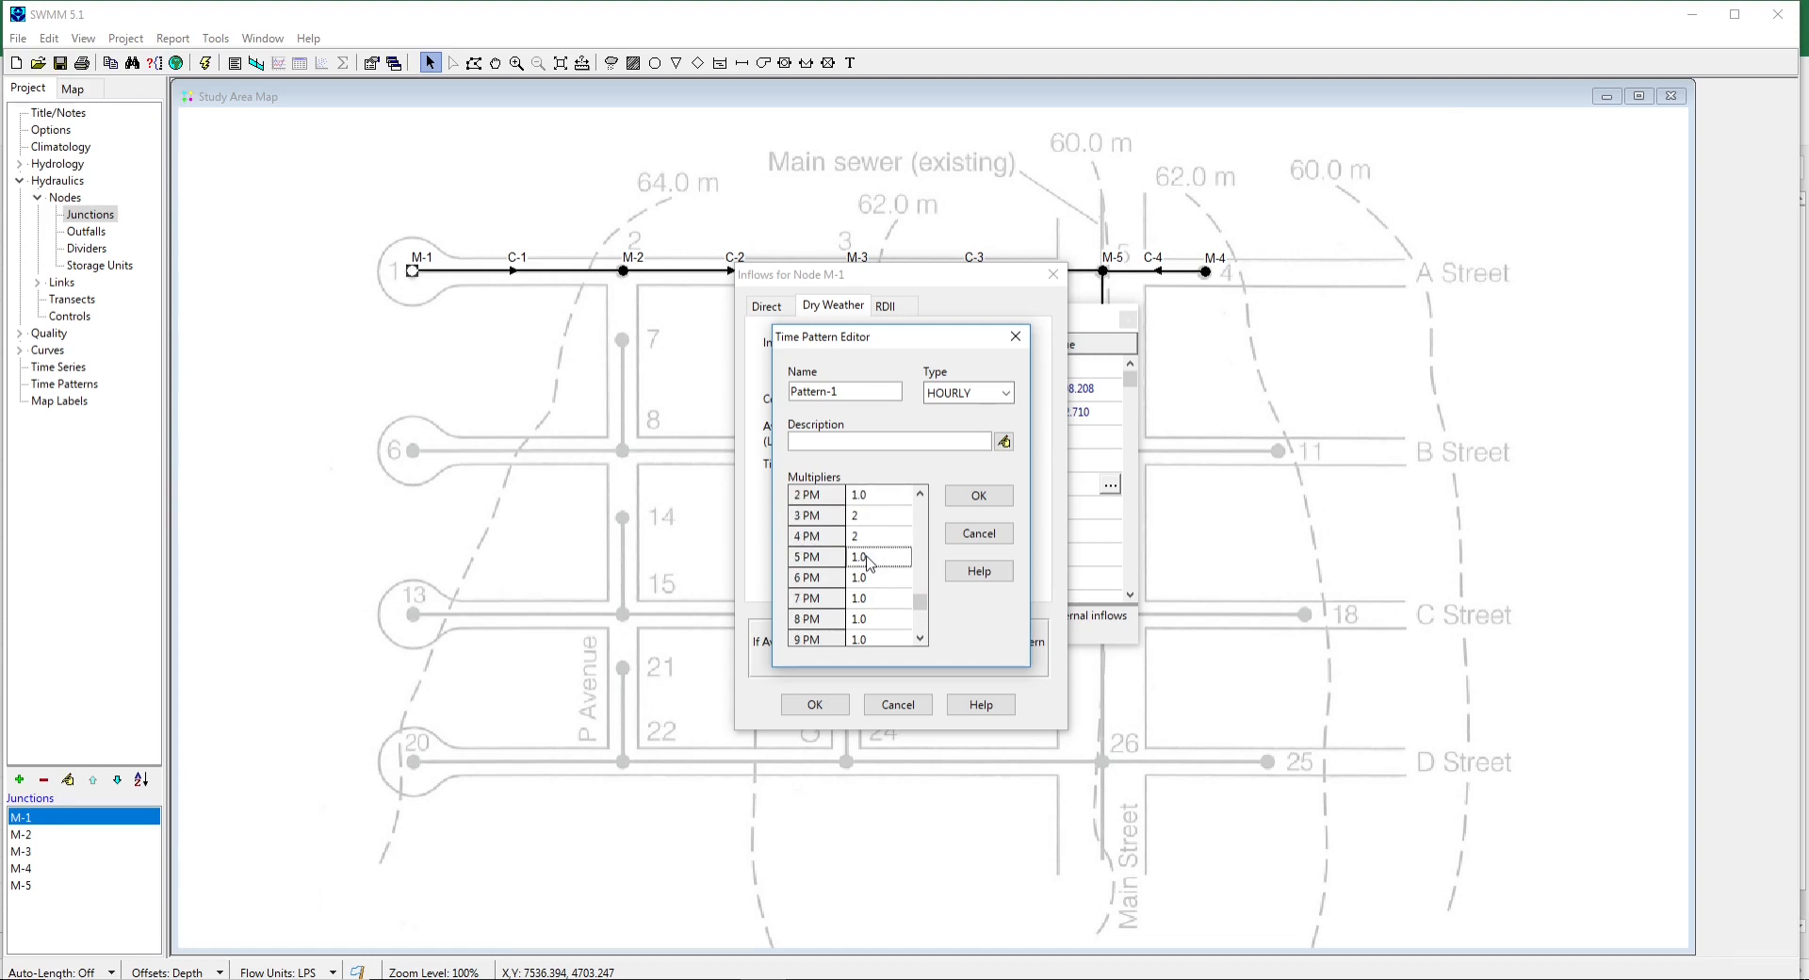
text(2)
click(877, 579)
mouse_move(921, 604)
mouse_down()
mouse_move(922, 629)
mouse_move(929, 508)
mouse_move(923, 628)
mouse_up()
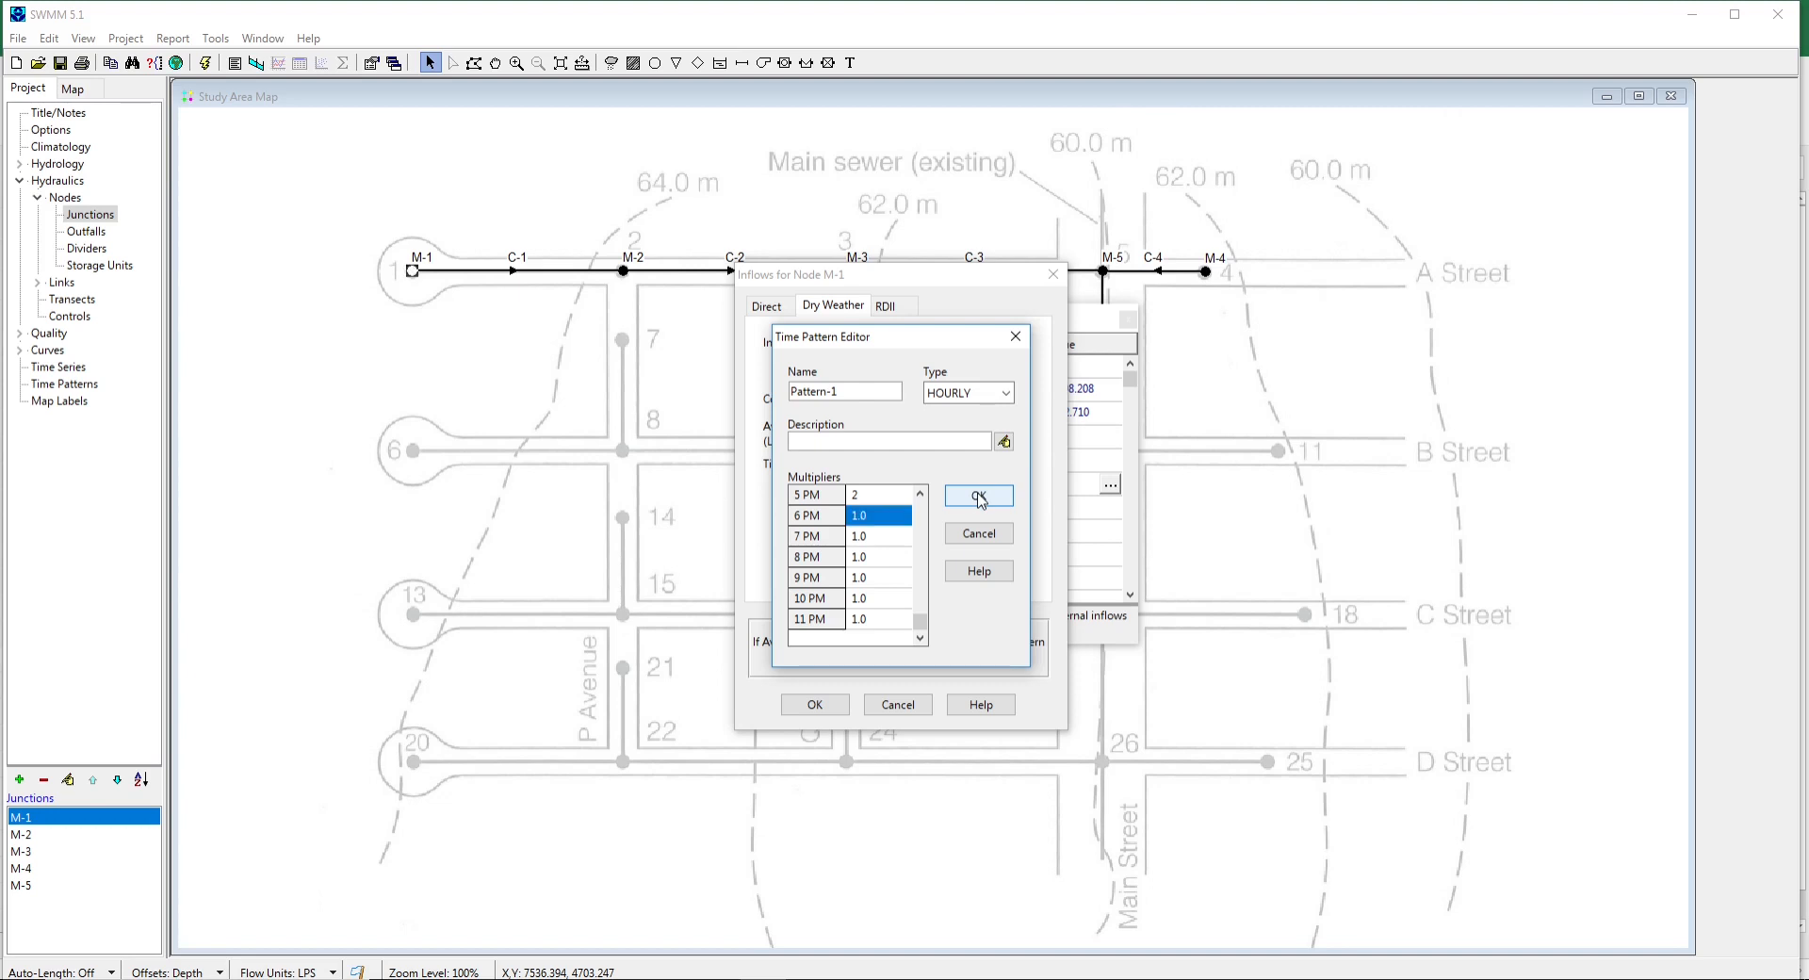
click(979, 497)
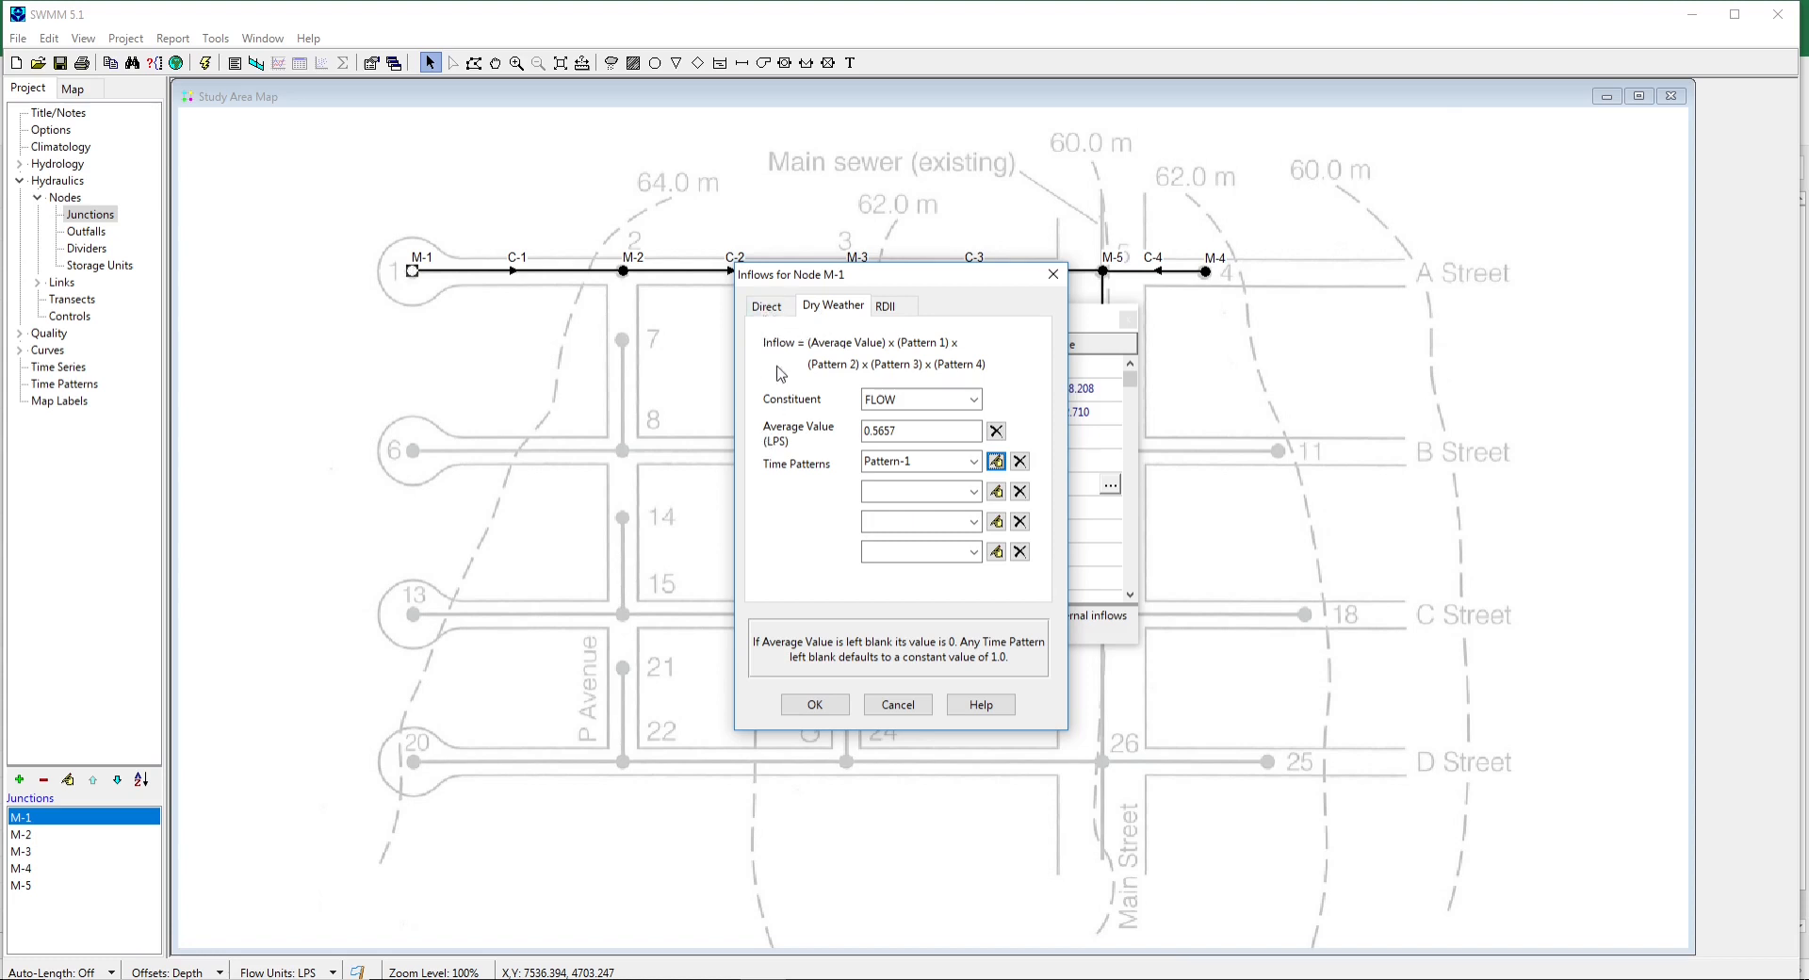
click(814, 706)
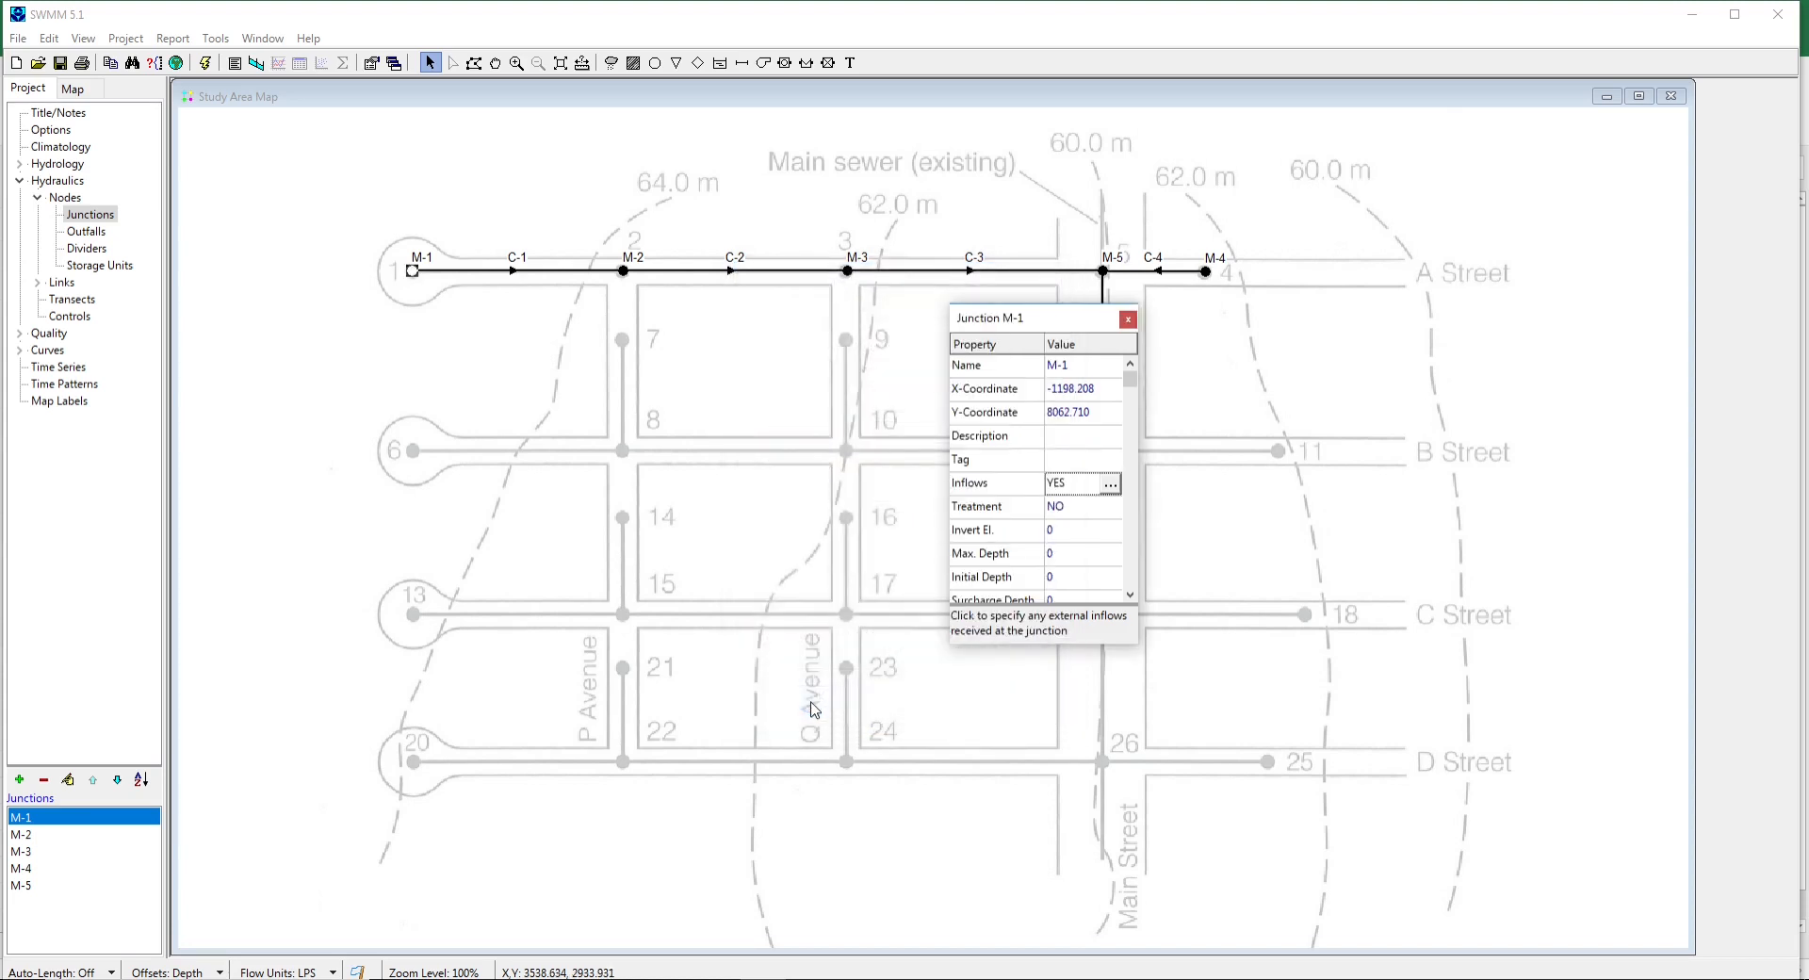
Set junction M-1's invert elevation to 62.85 m and its maximum depth to 2.15, and close its properties.
click(1069, 530)
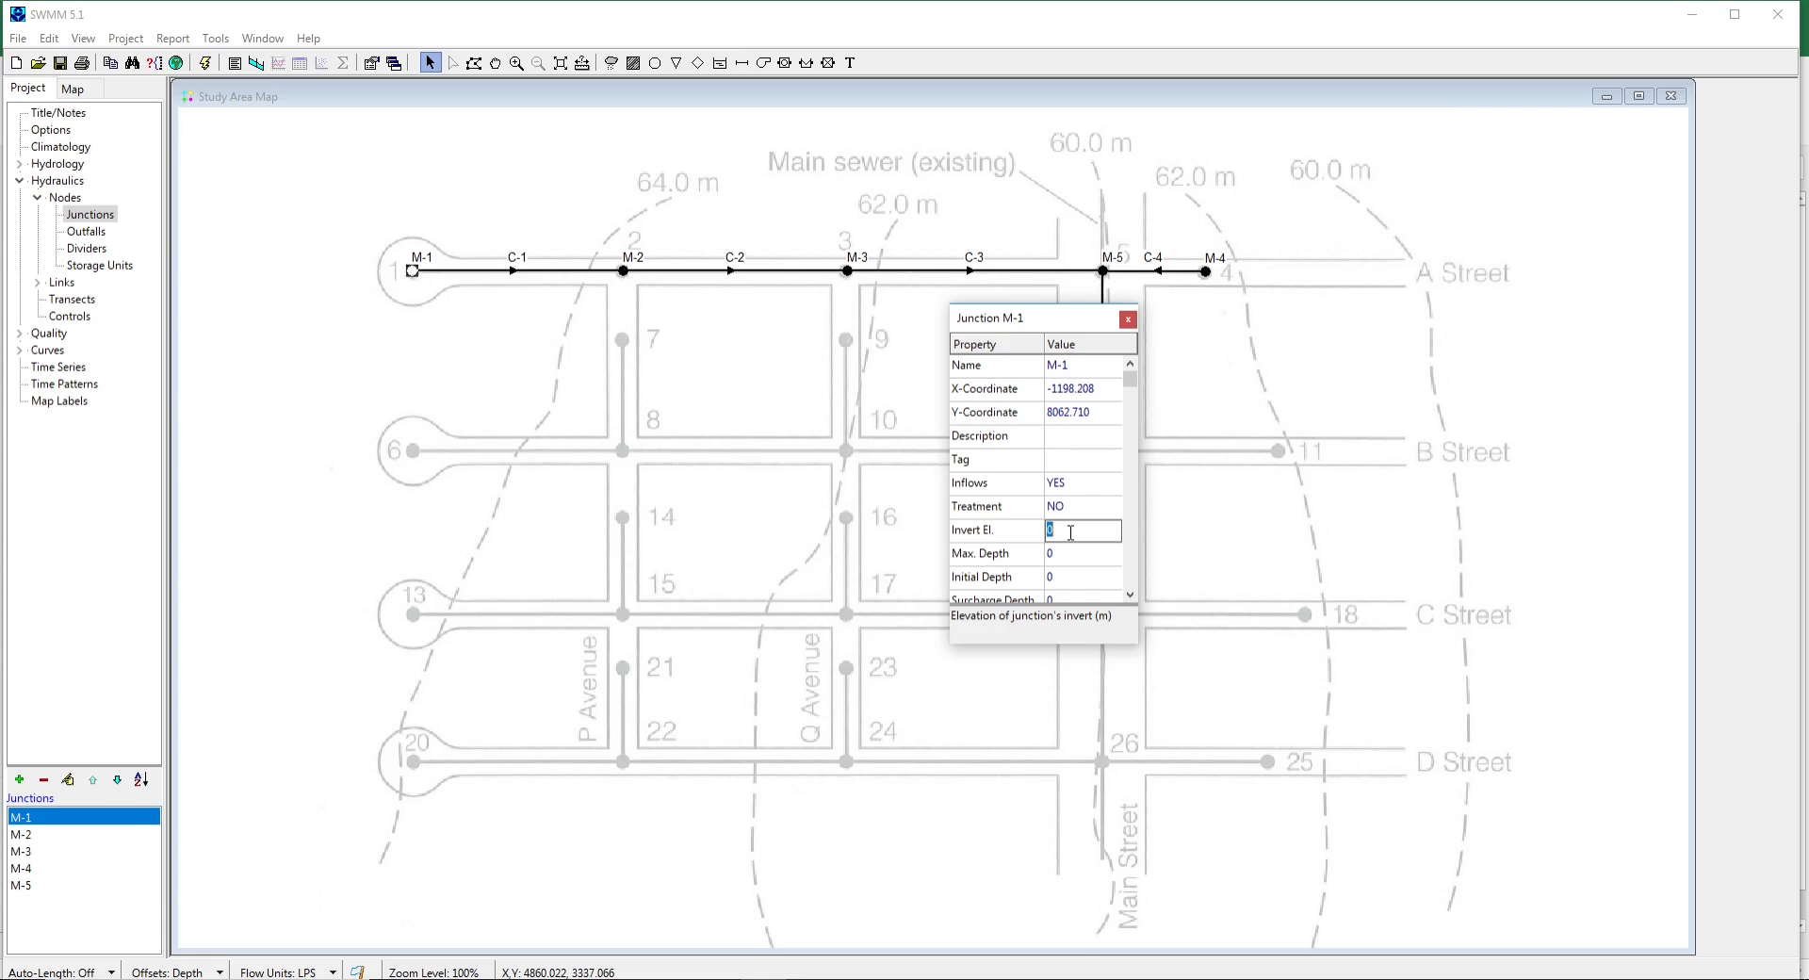
text(62.85)
click(1075, 556)
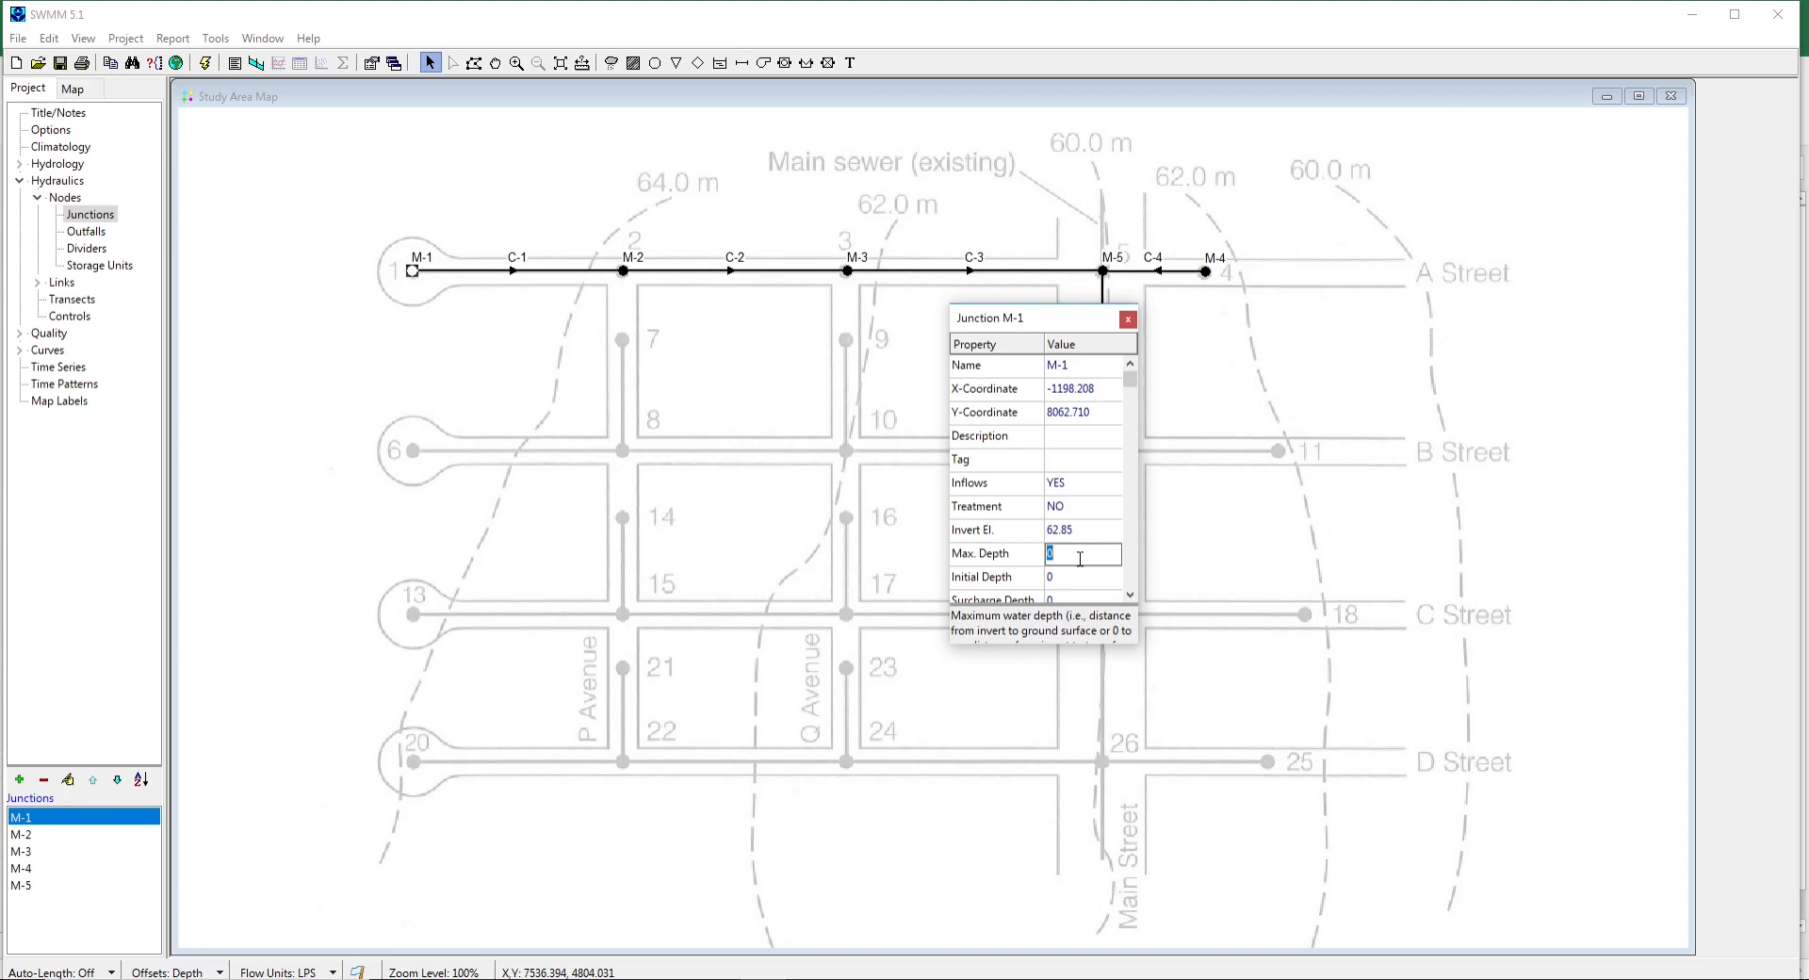
text(2.15)
click(1130, 594)
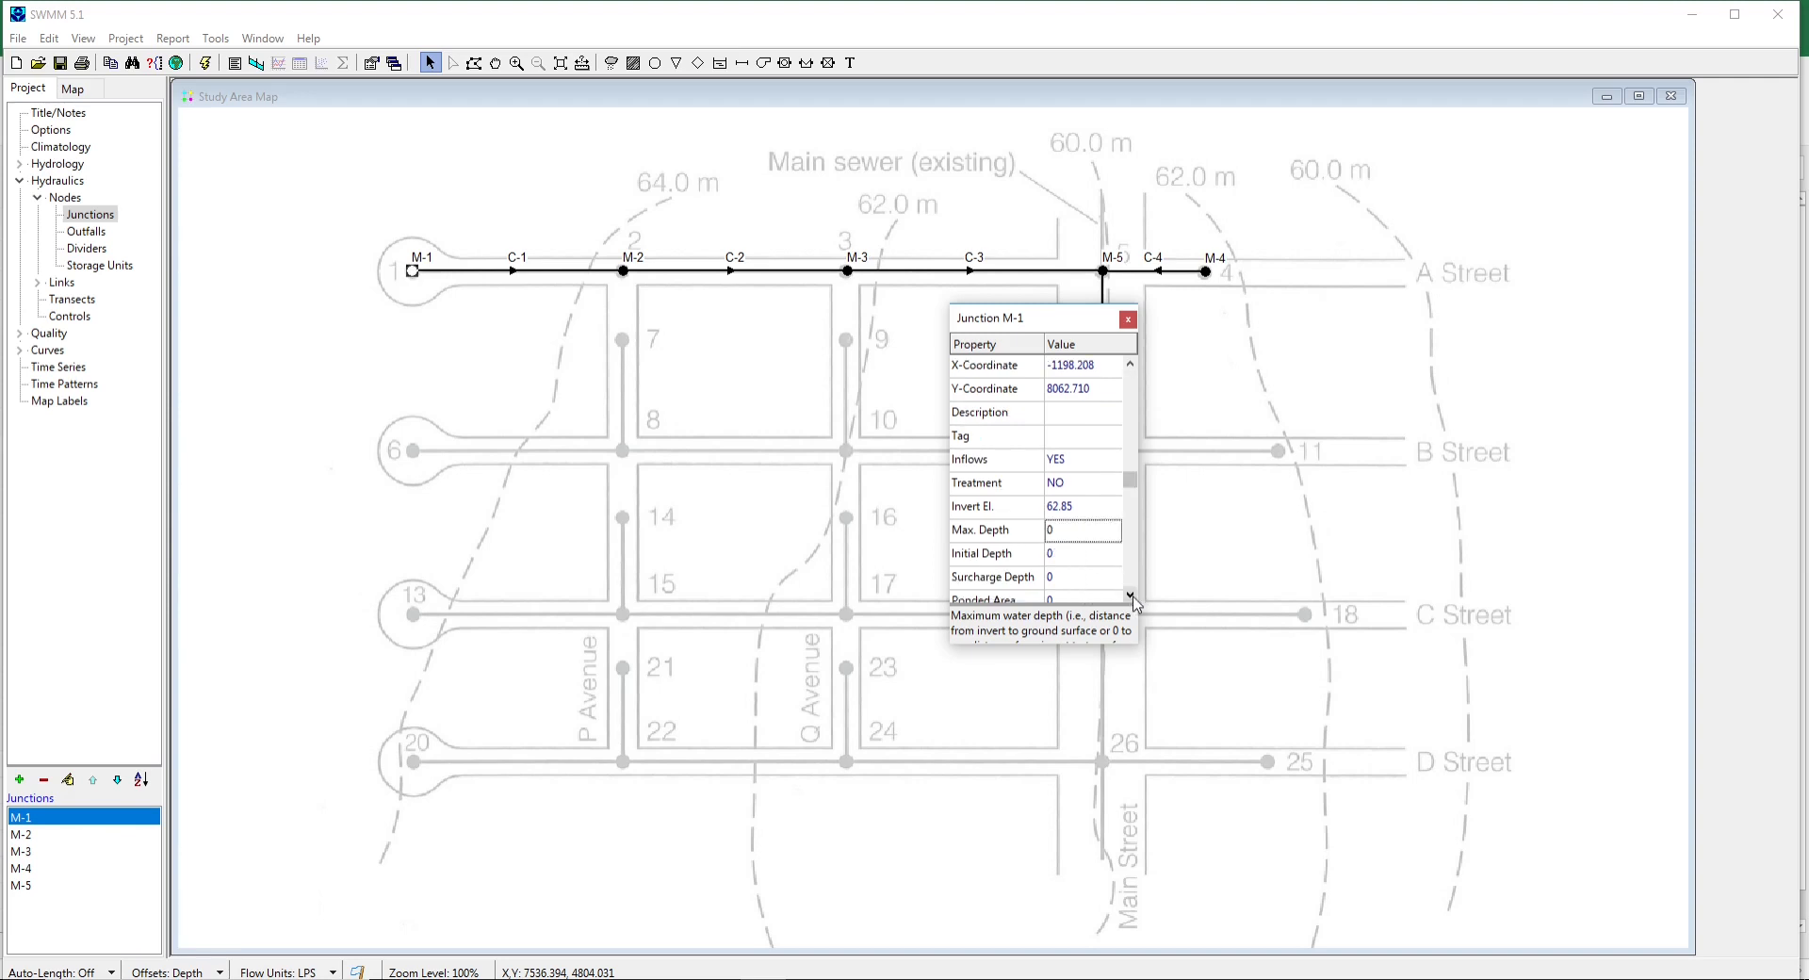
click(1072, 533)
text(2.15)
click(1130, 594)
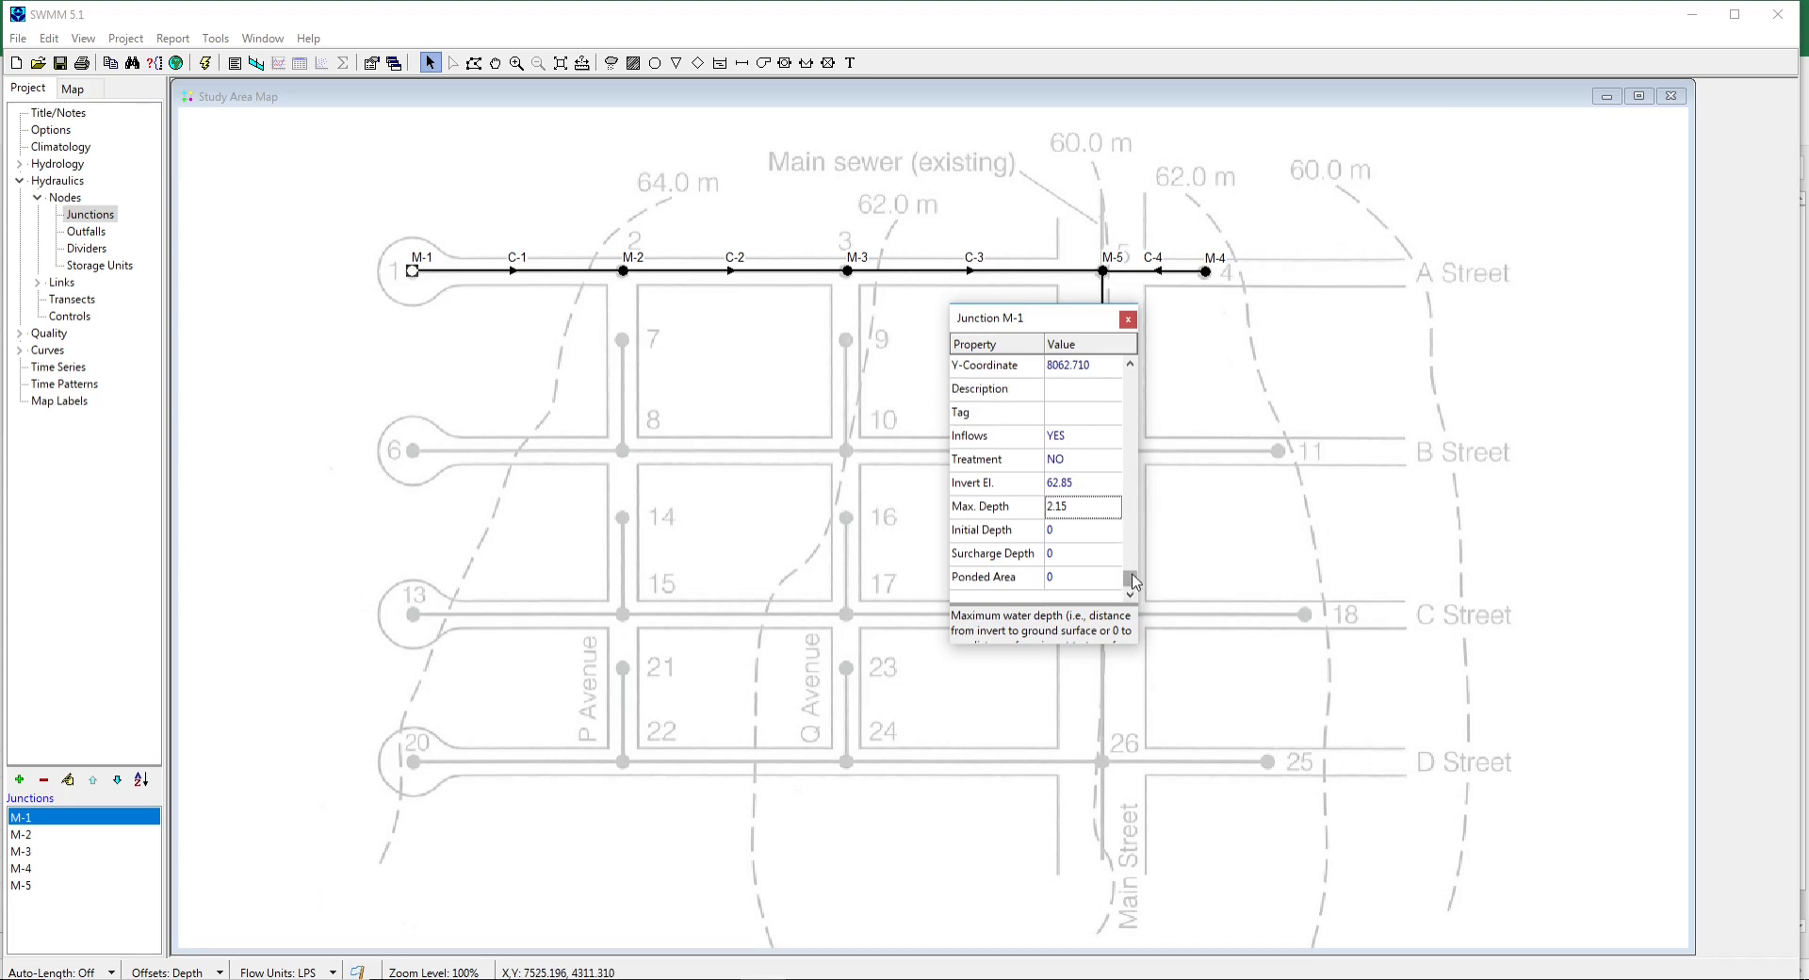
click(1131, 365)
click(1131, 365)
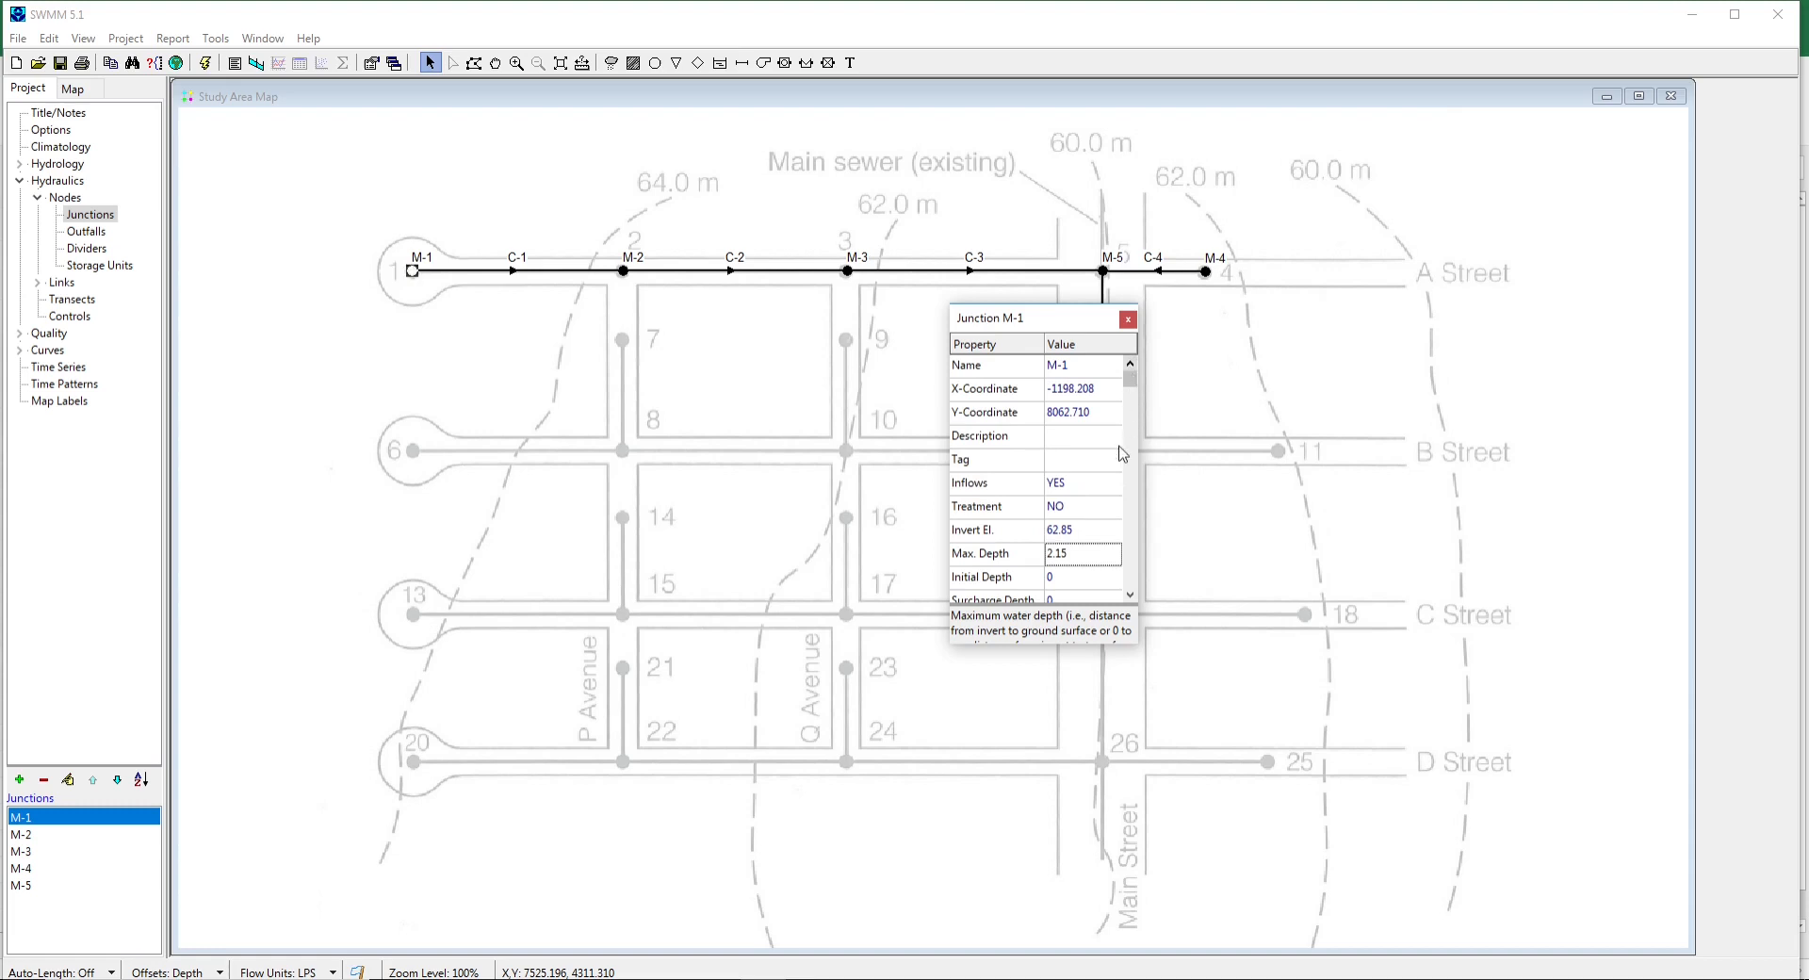
click(1129, 319)
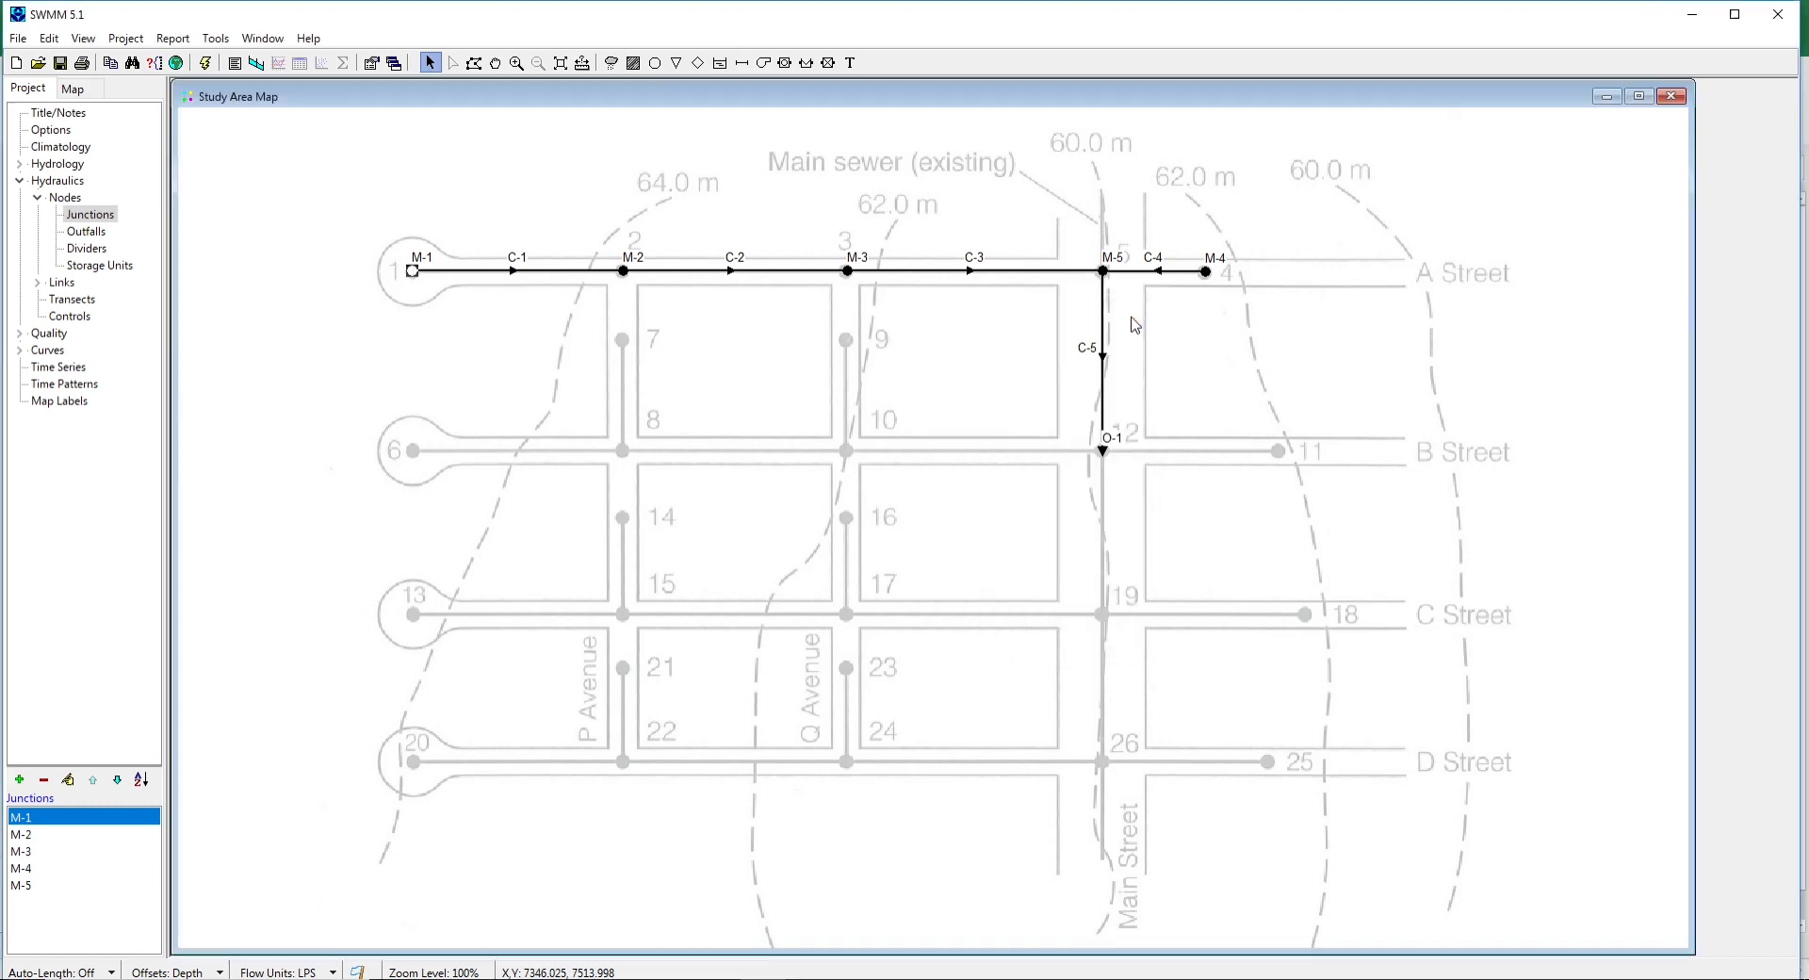
Open the inflows of junction M-2 and set the direct FLOW baseline to 0.0737.
click(625, 271)
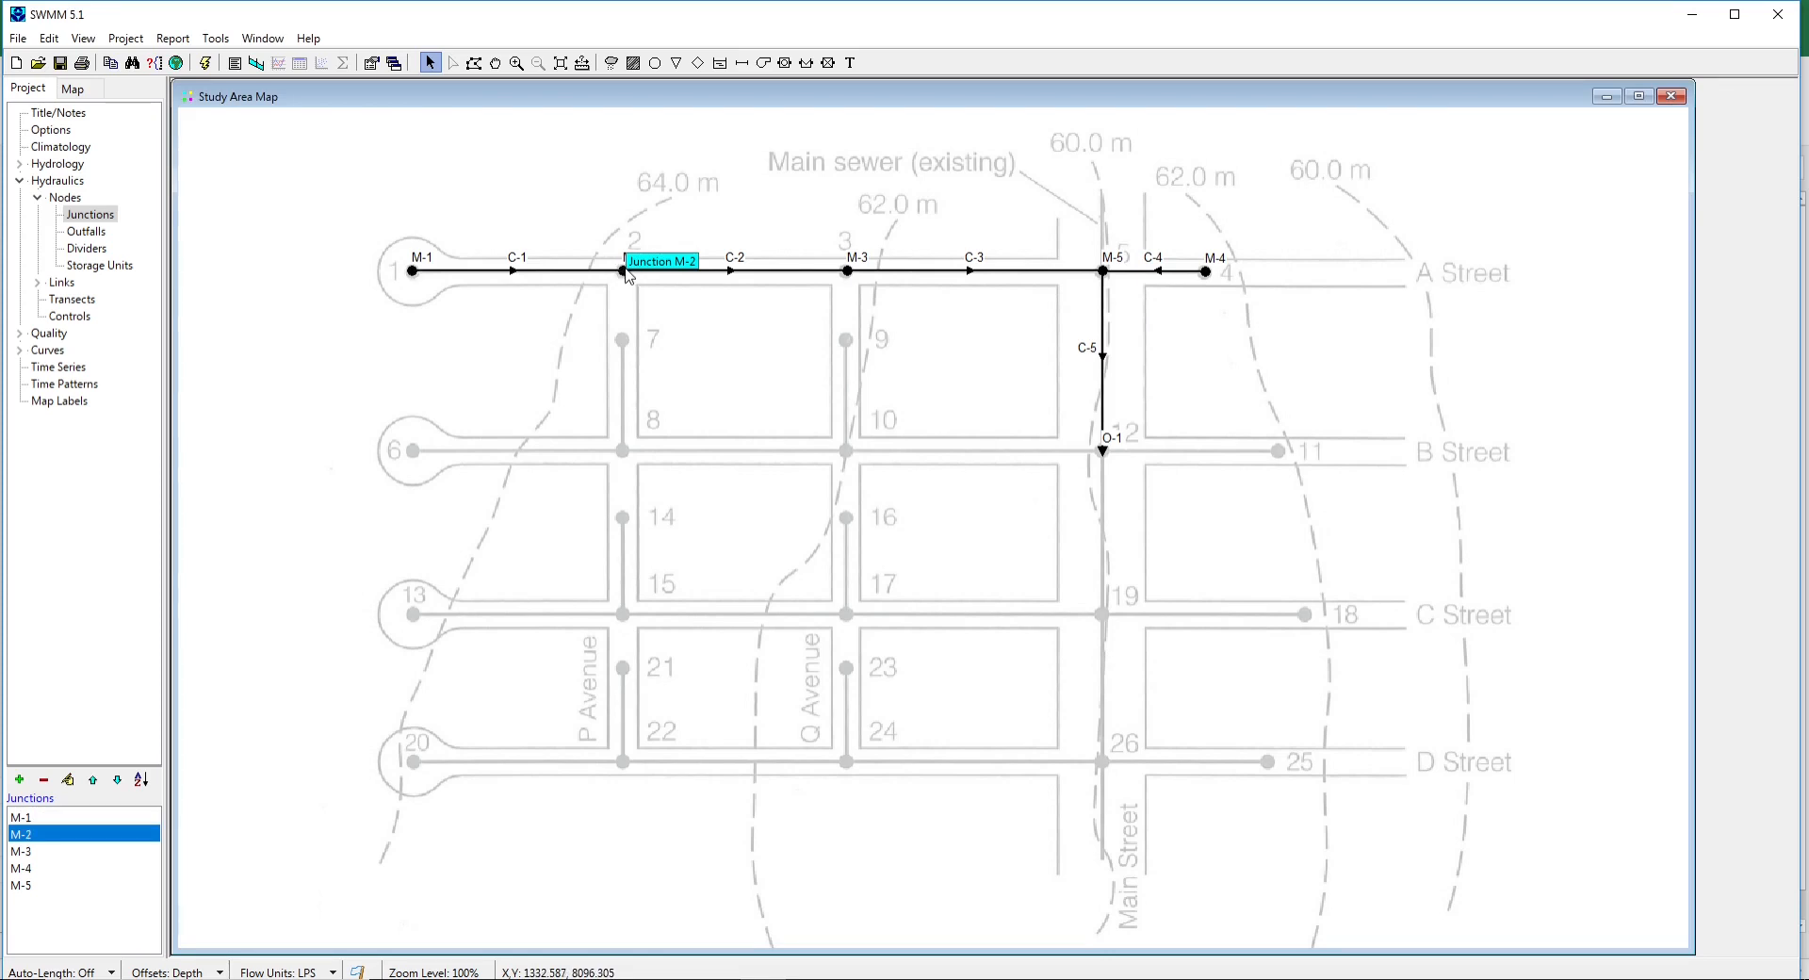
double_click(625, 271)
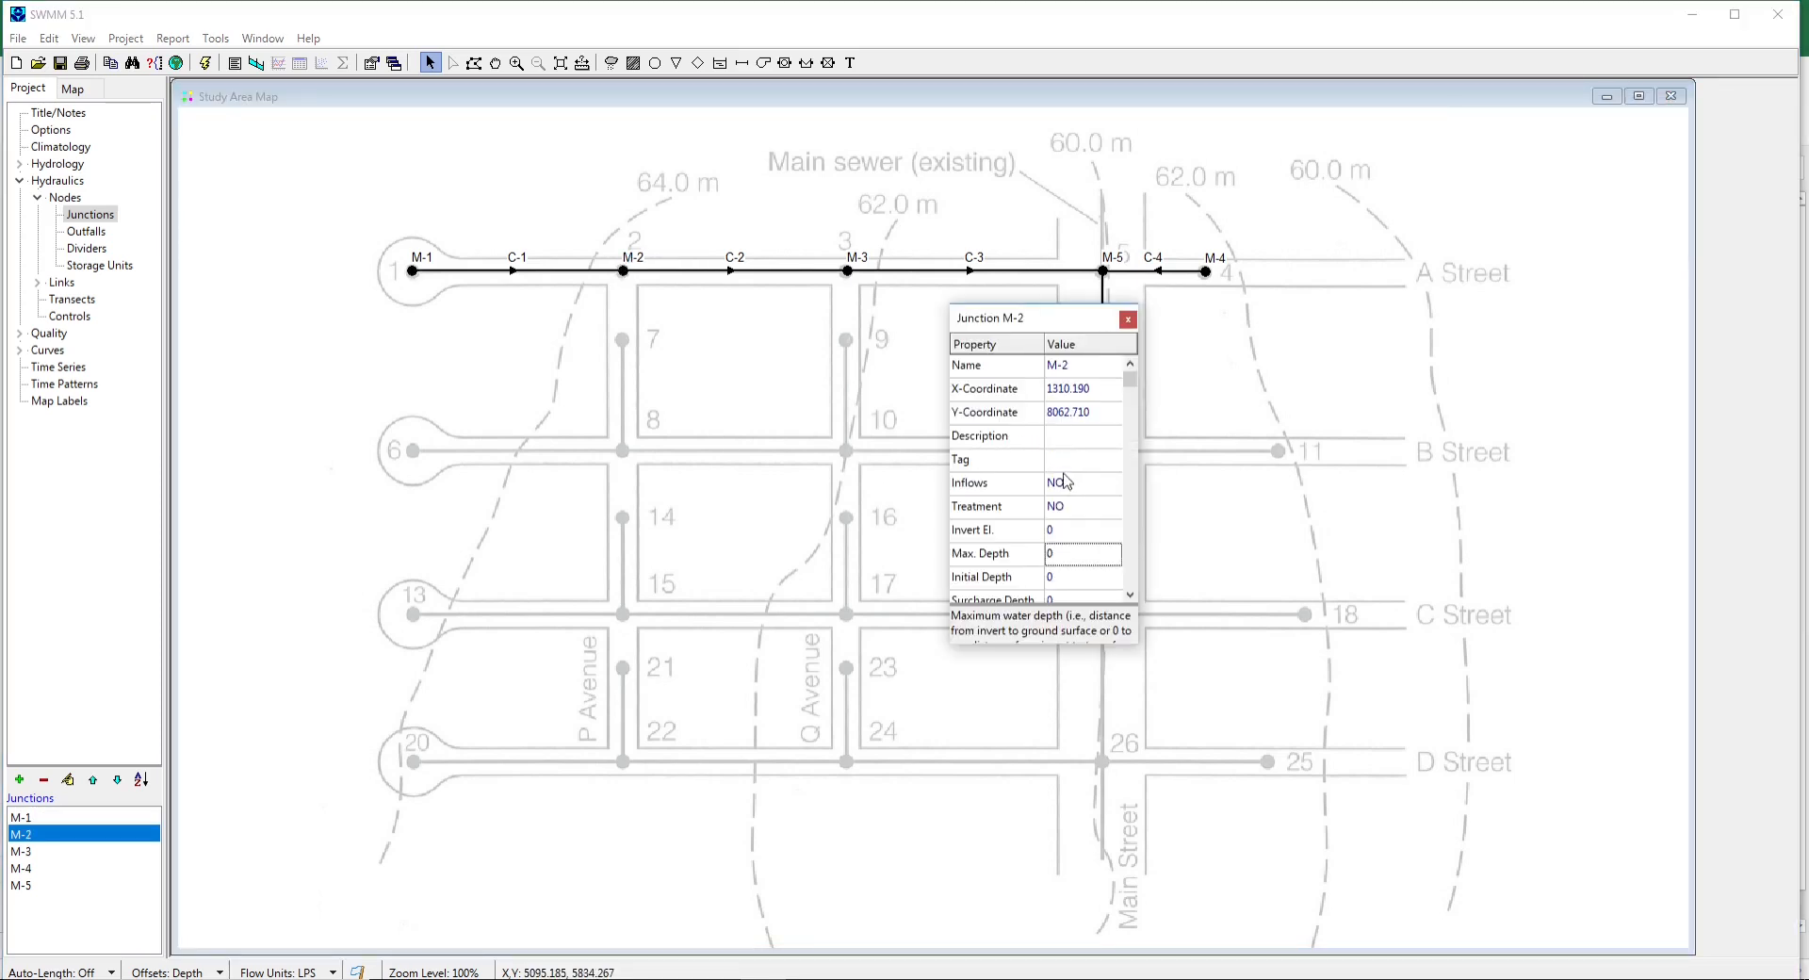
click(1085, 485)
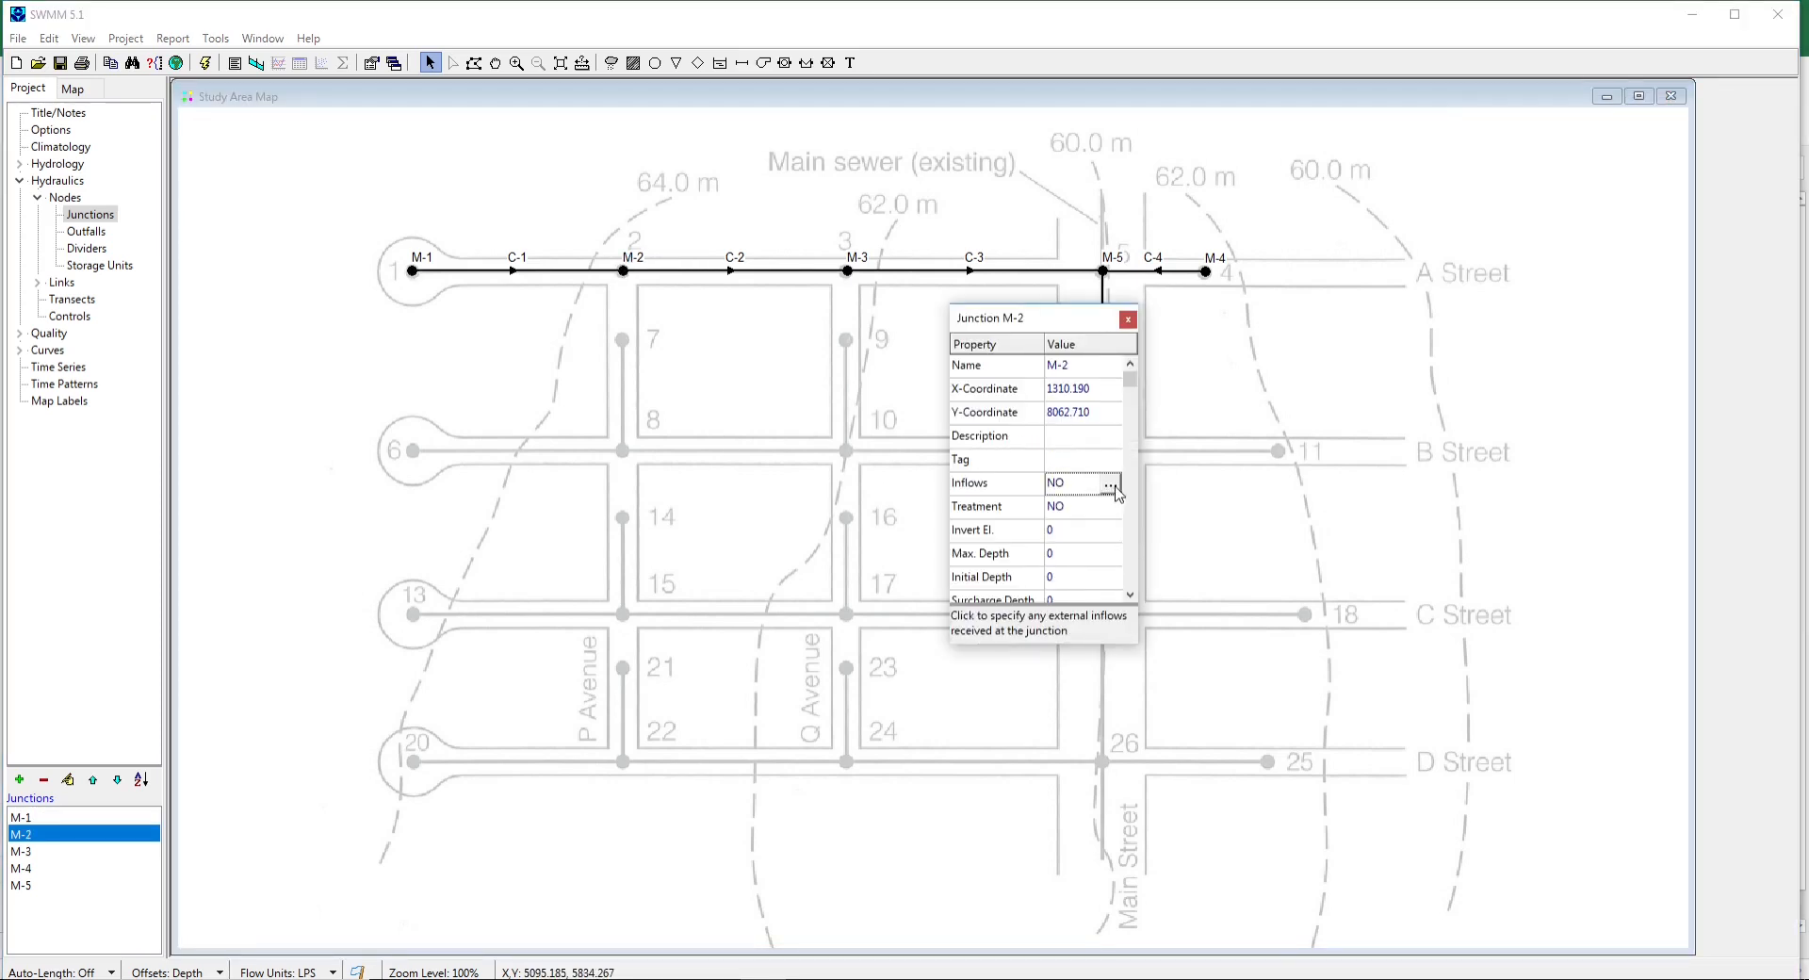
click(1110, 486)
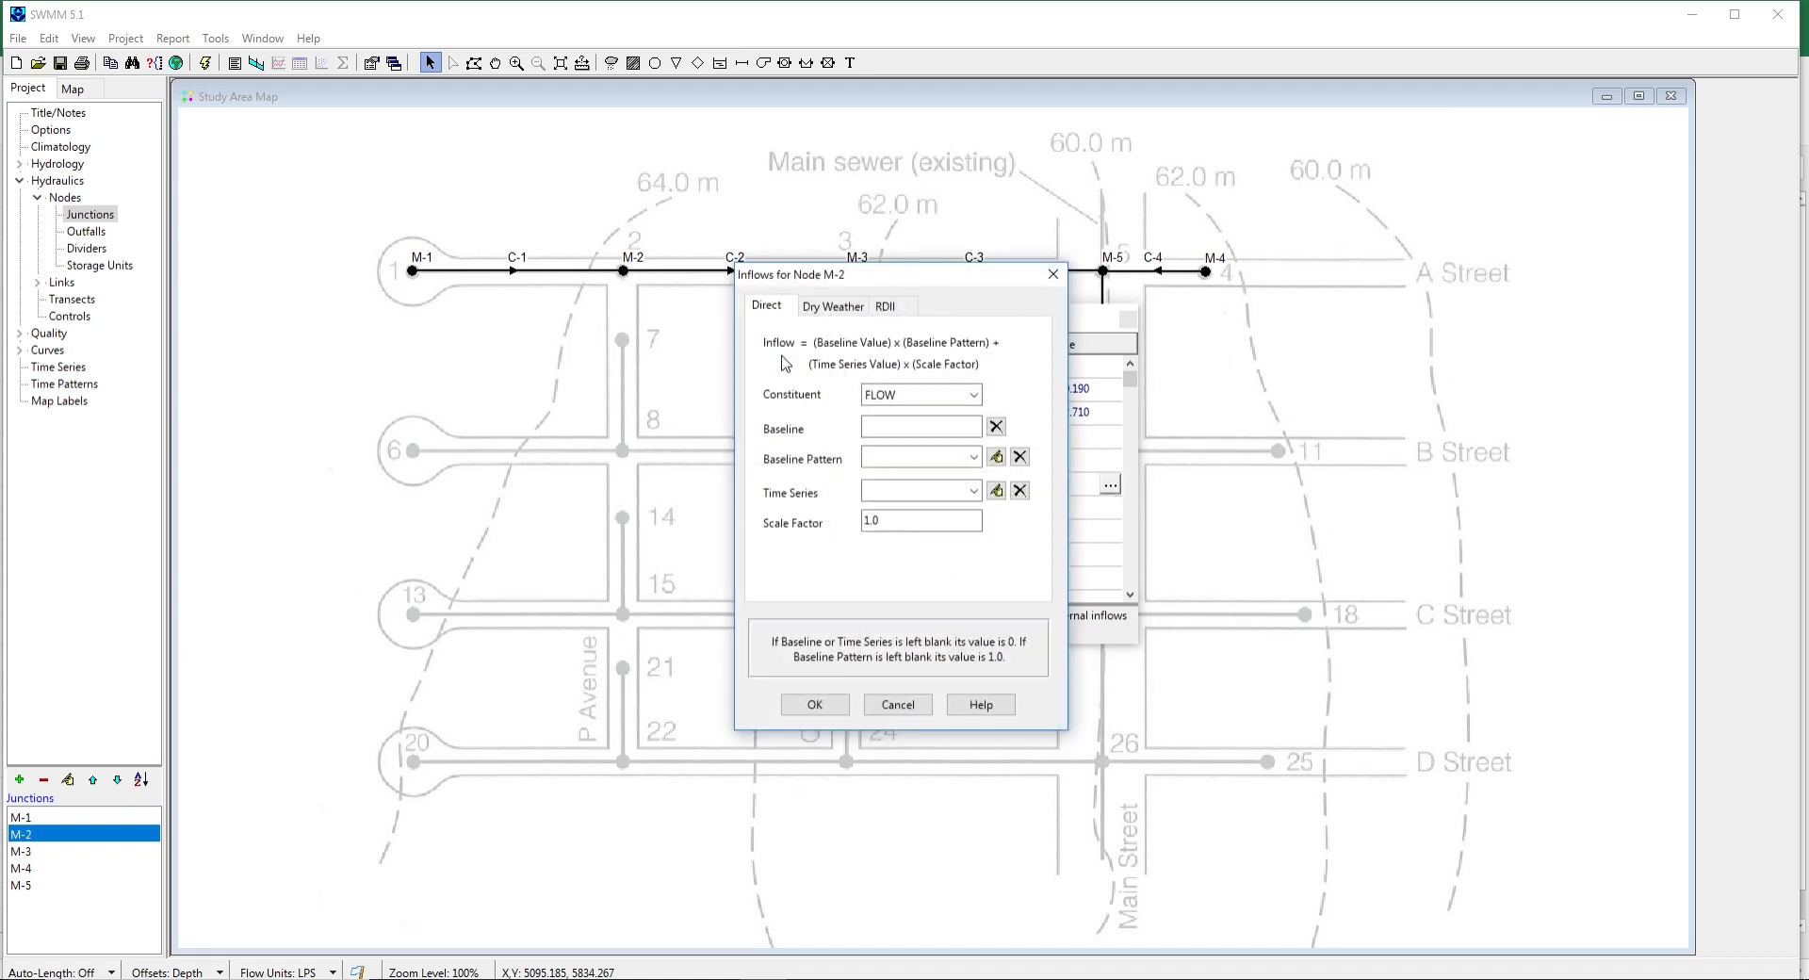
click(889, 428)
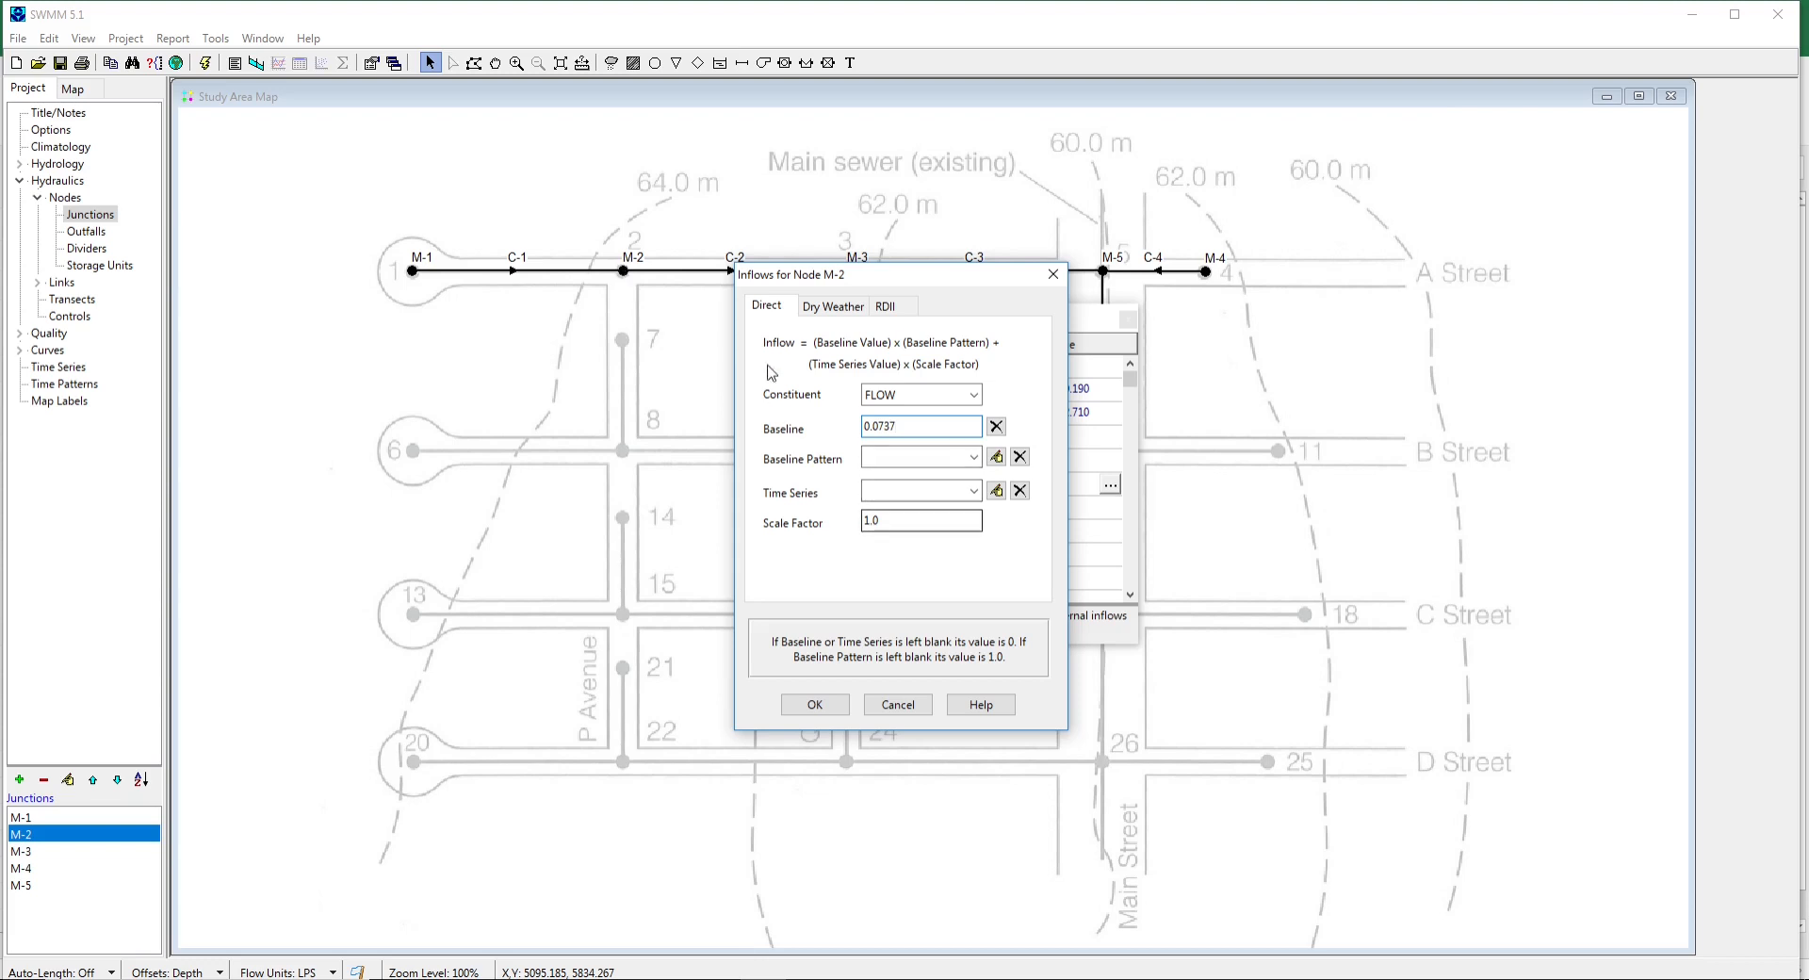
Give junction M-2 a dry weather FLOW average value of 0.6019 LPS with time pattern Pattern-1, and accept the inflows.
click(828, 309)
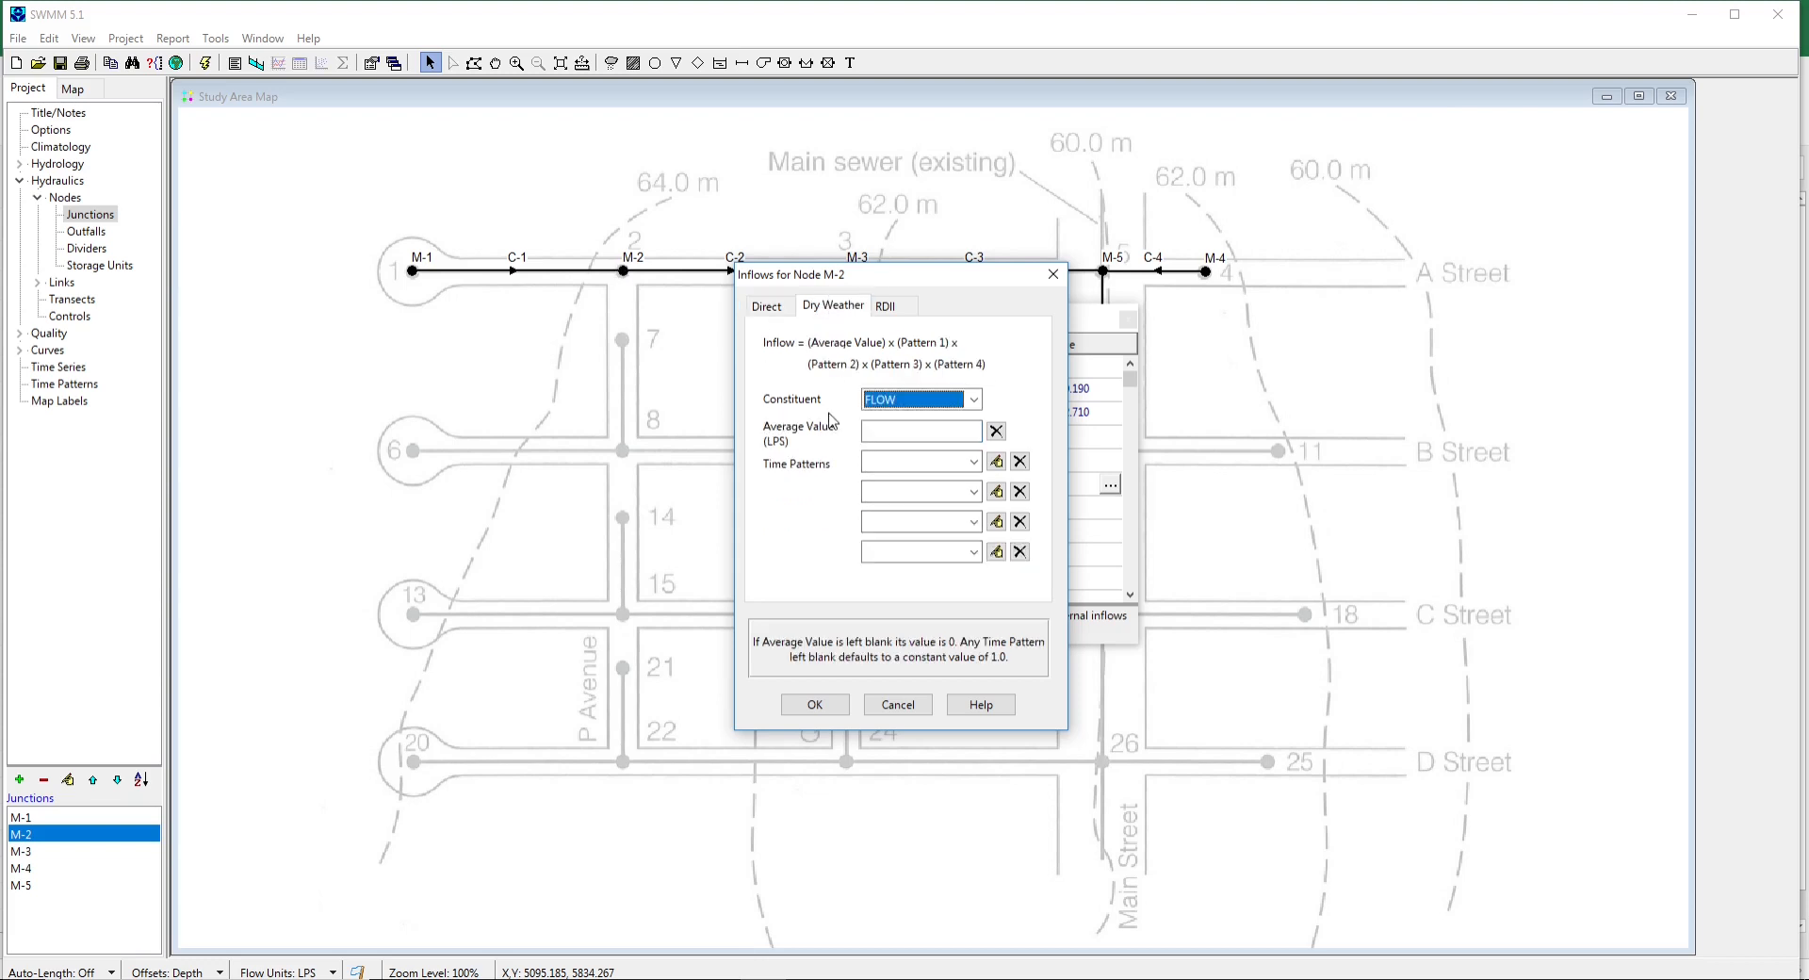
click(926, 433)
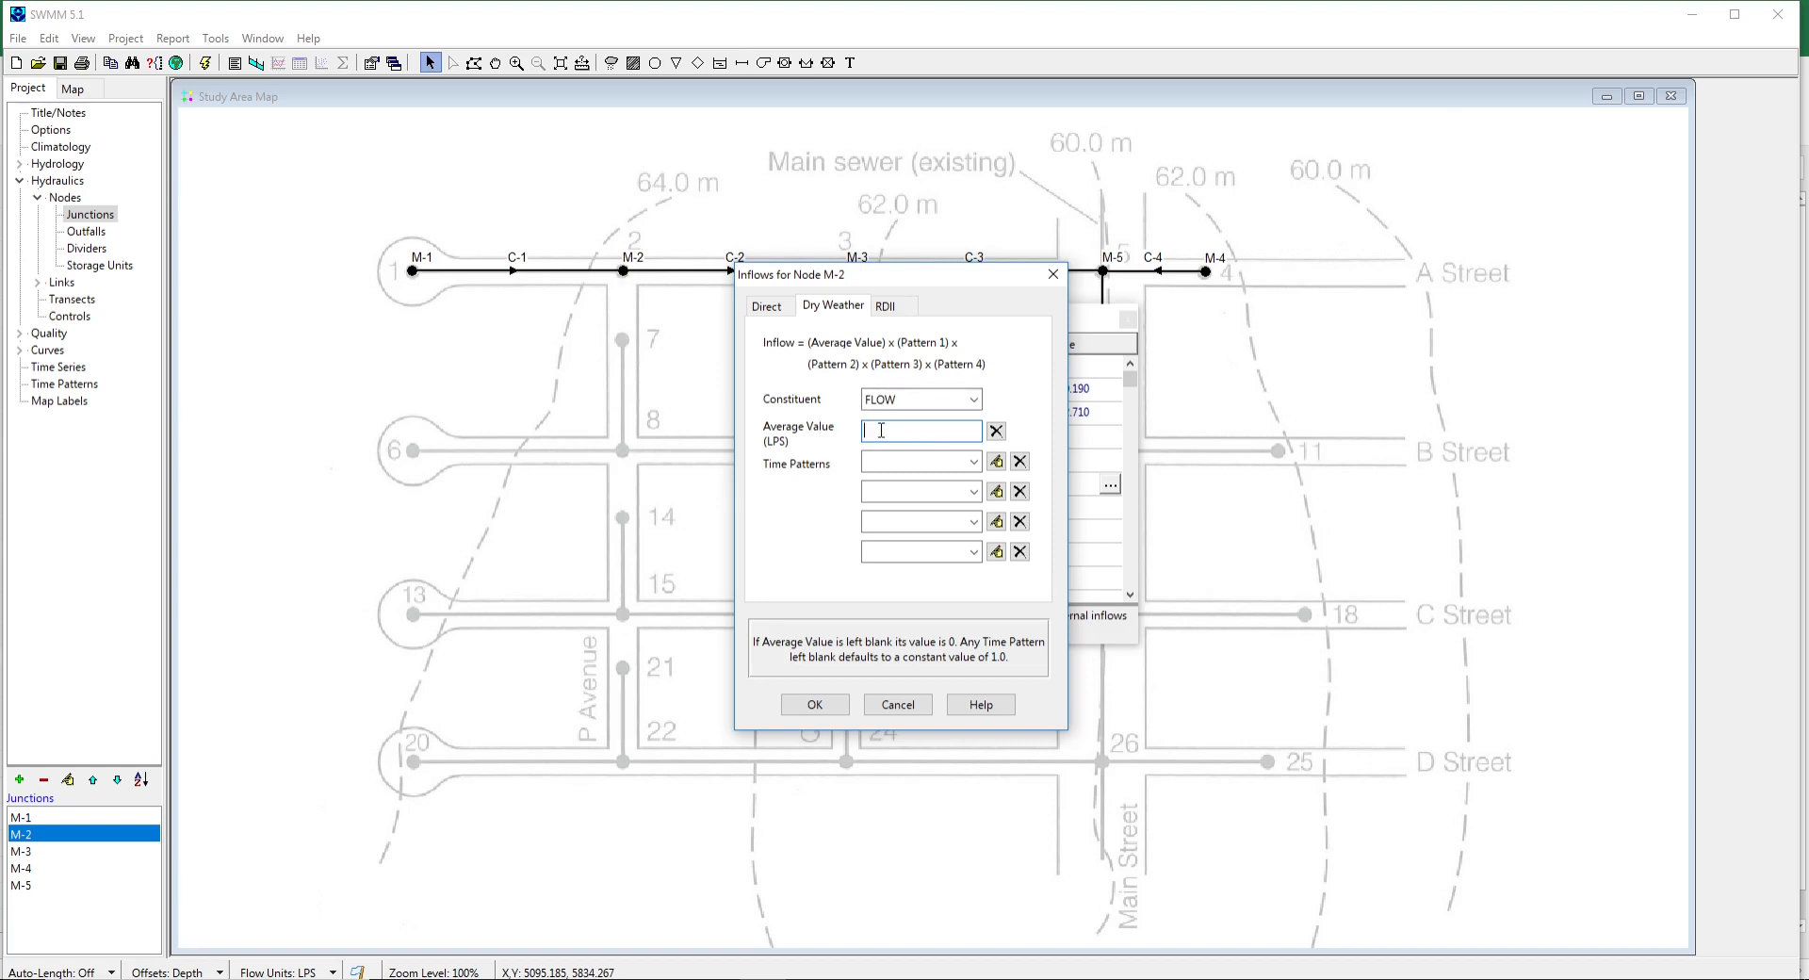
text(0.6019)
click(942, 461)
key(Down)
text(Pa)
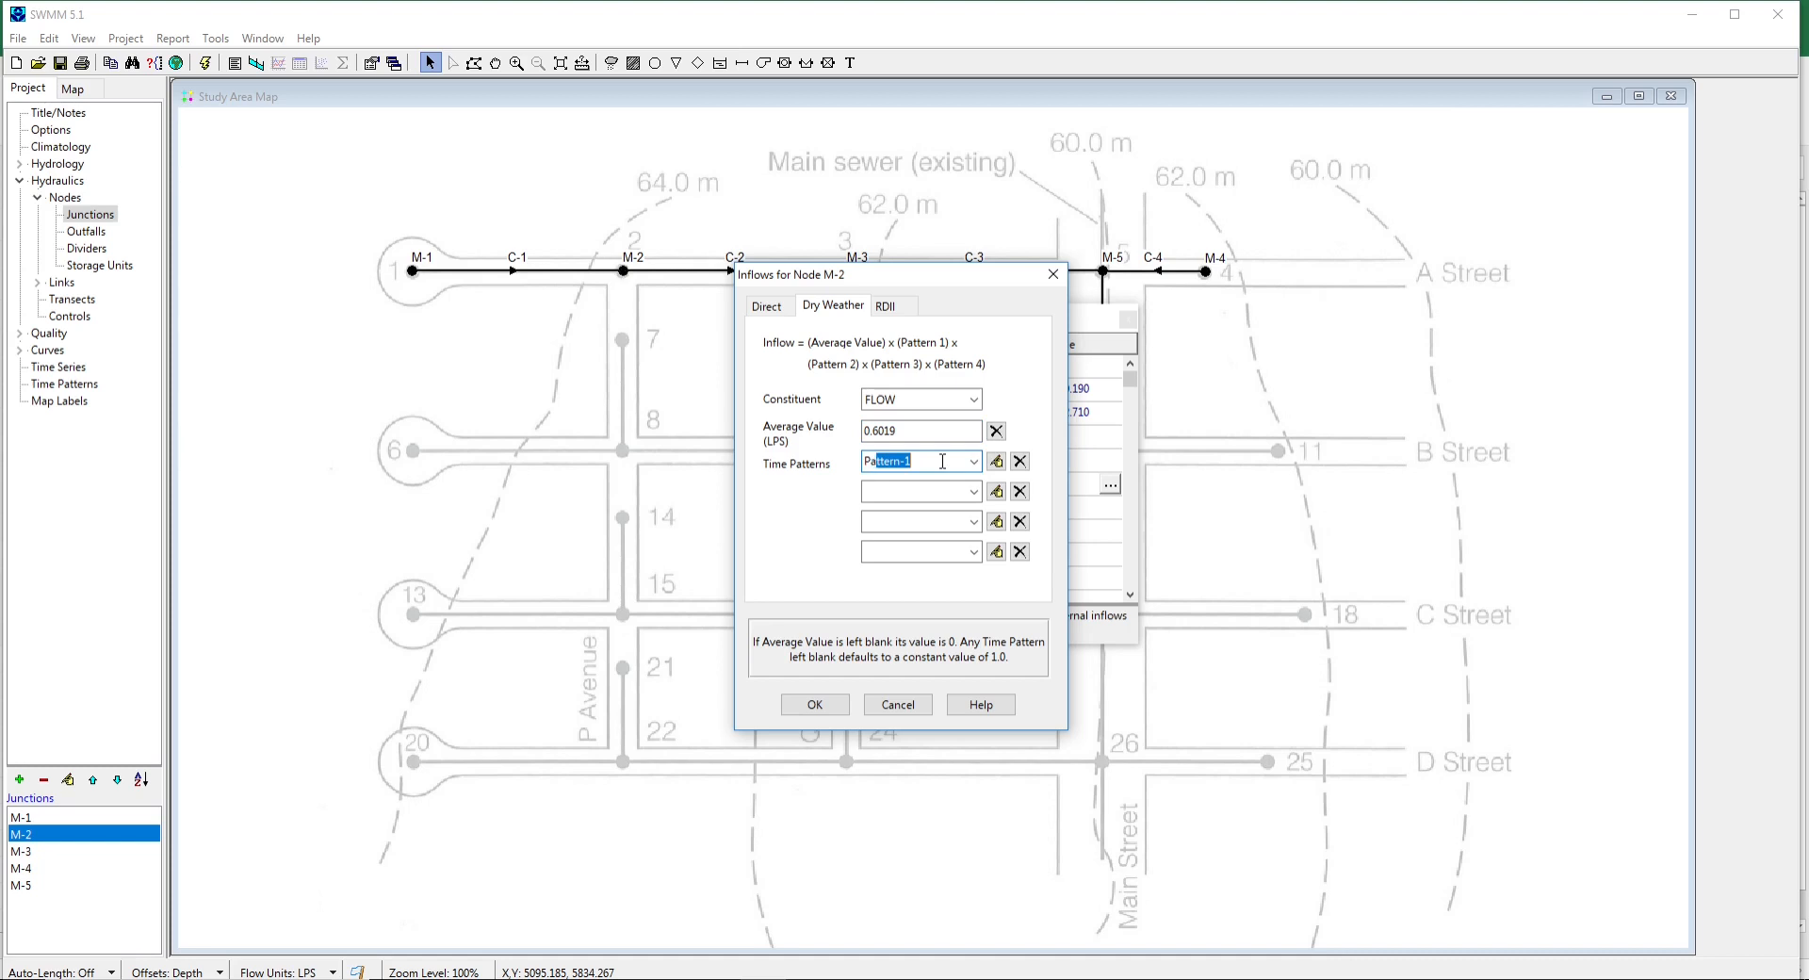
text(ttern-1)
click(809, 707)
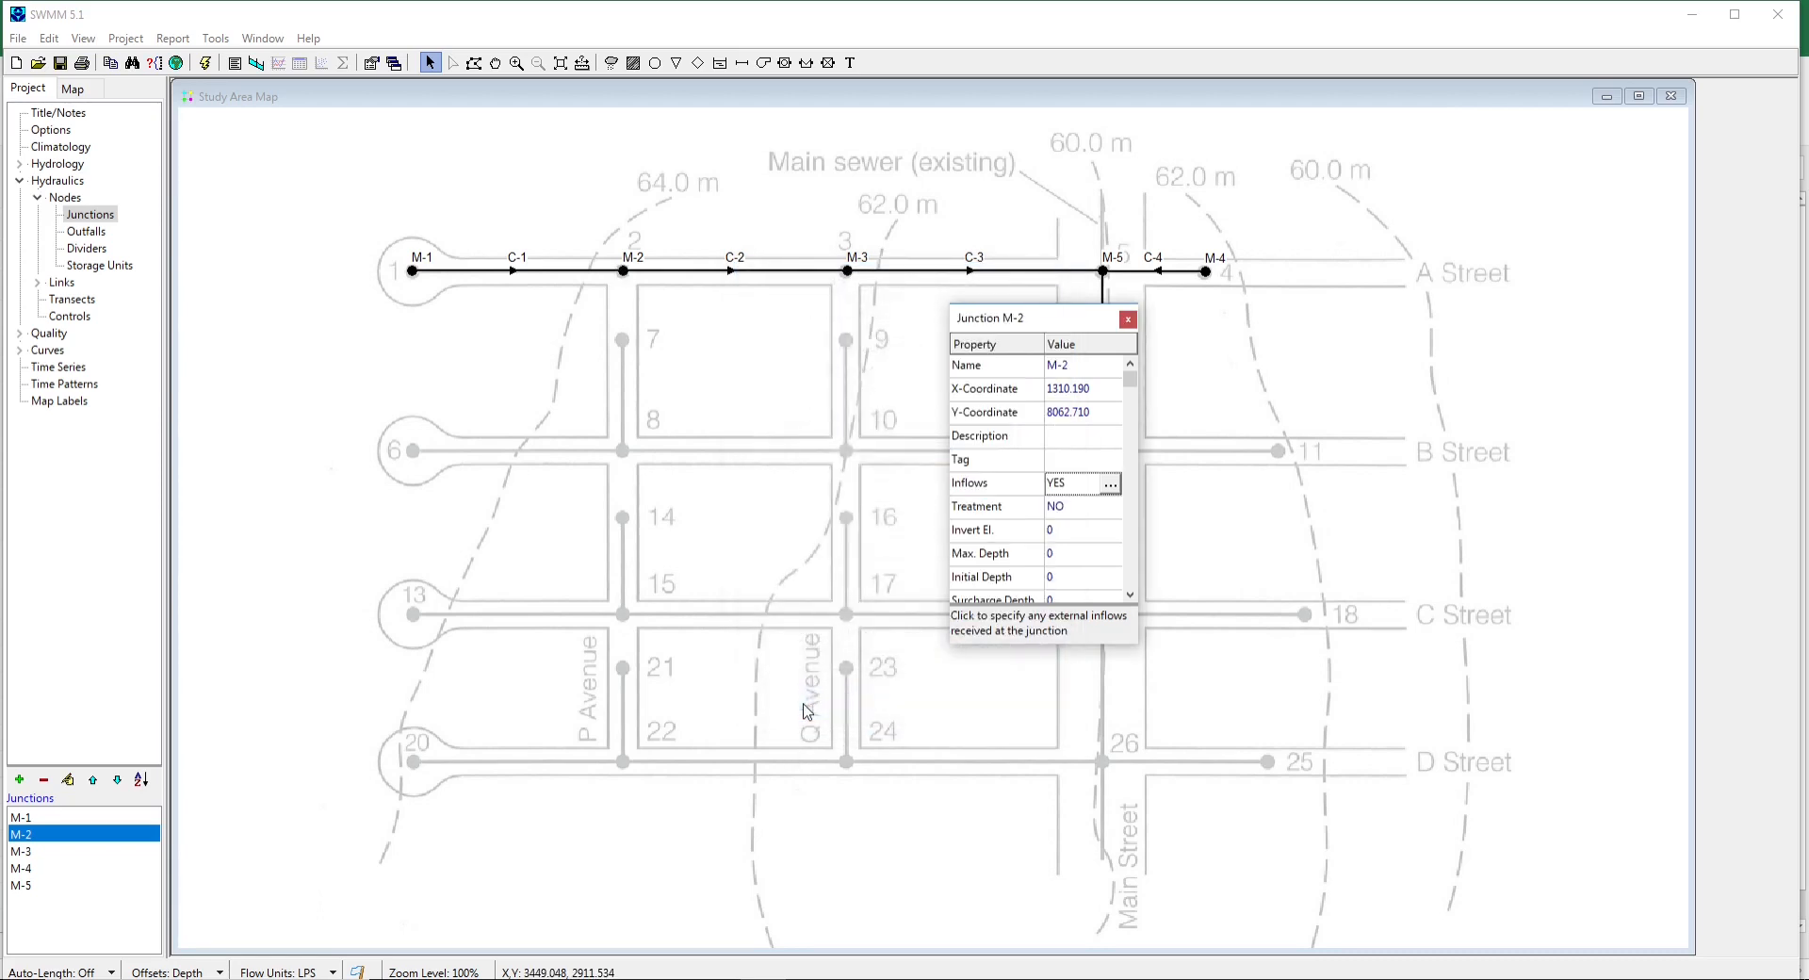
Set junction M-2's invert elevation to 61.65 m and its maximum depth to 2.15, and close its properties.
click(1075, 528)
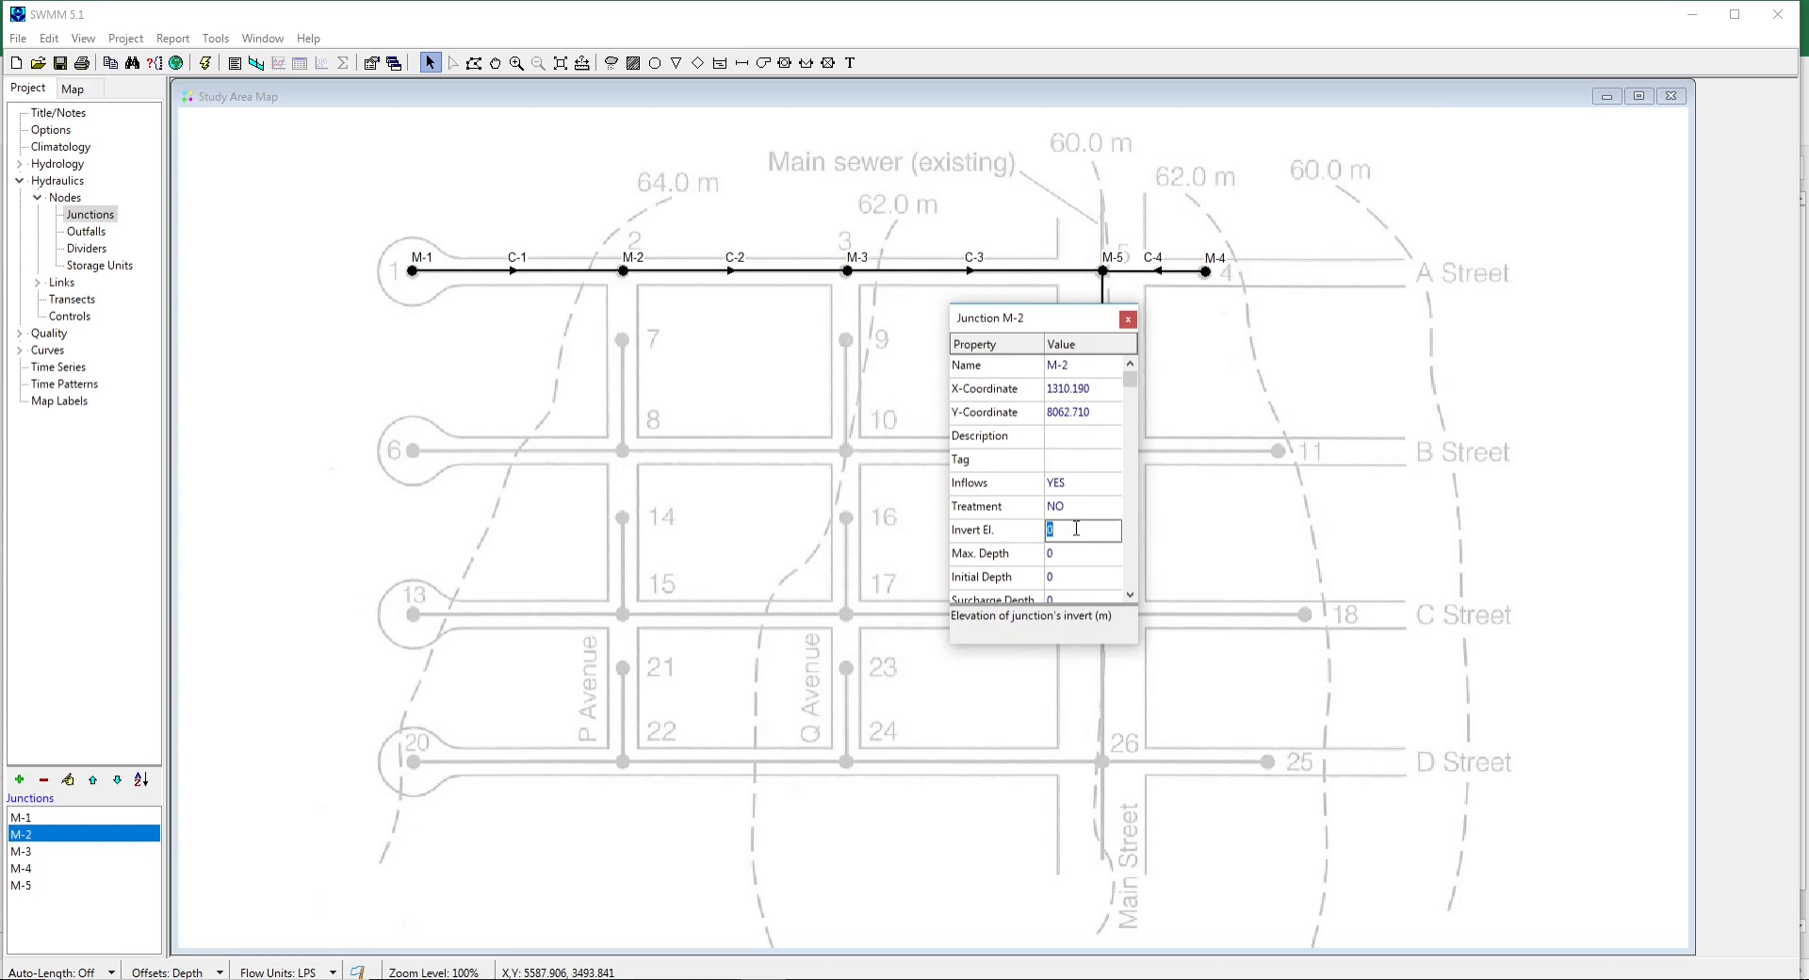
text(61.65)
click(1072, 559)
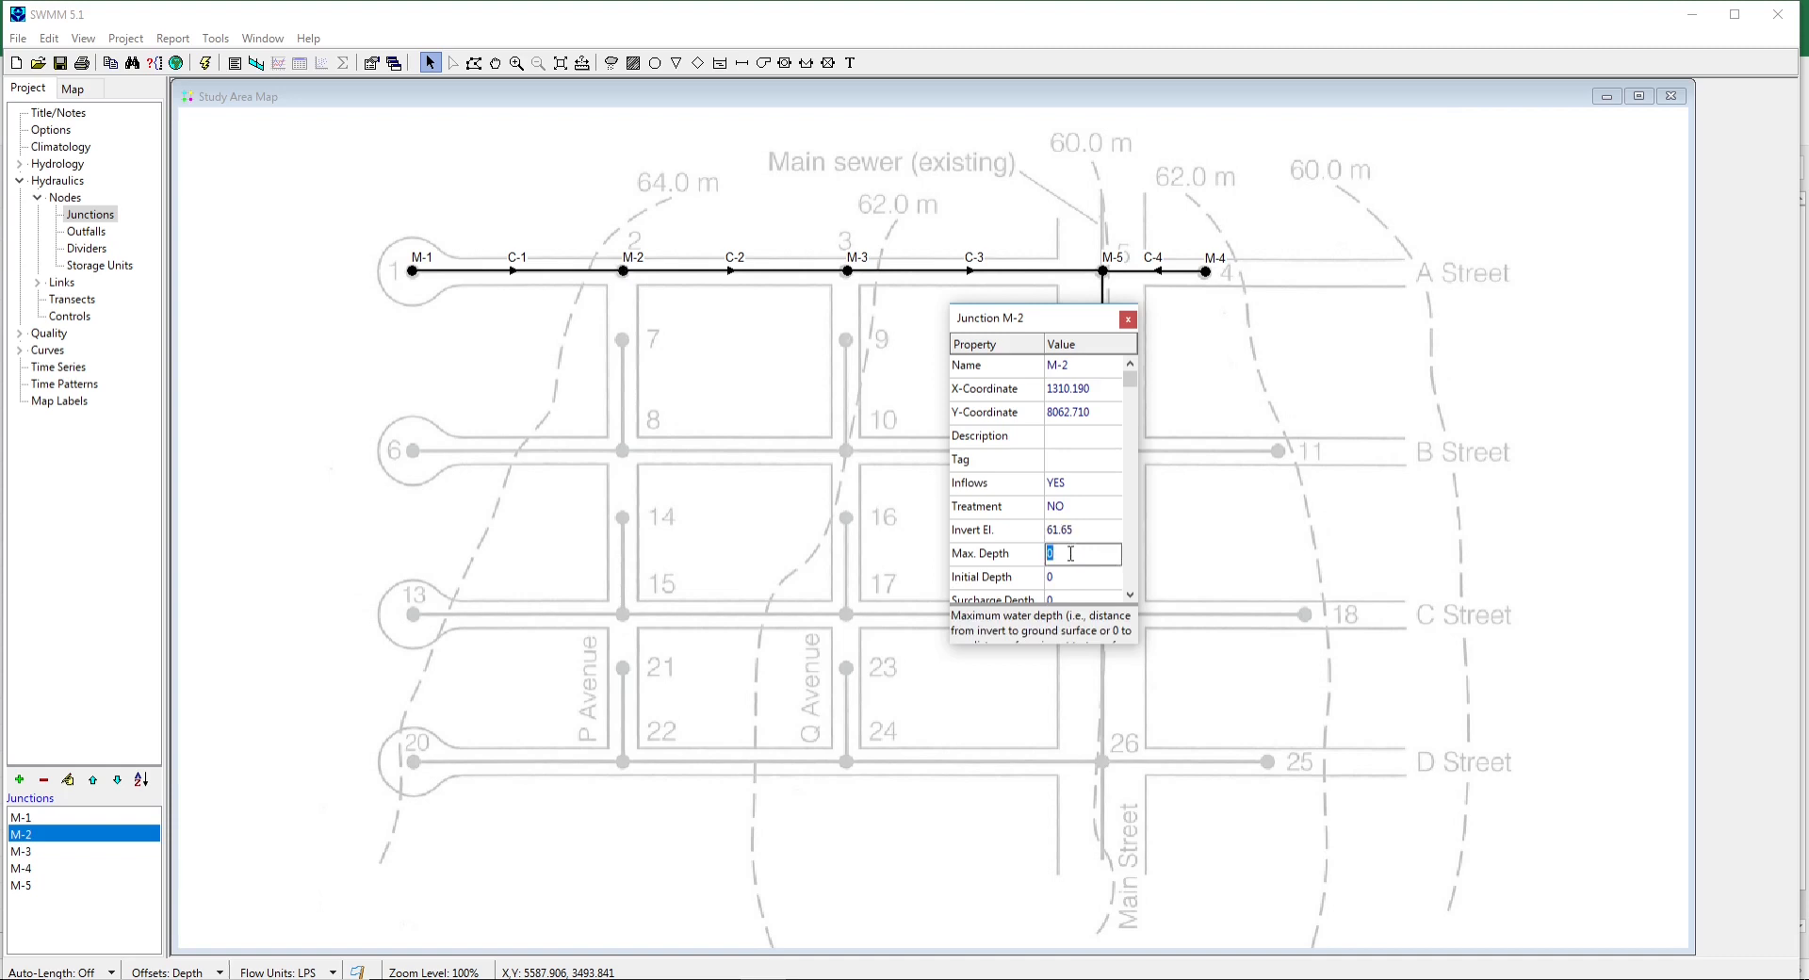
text(2.15)
click(1128, 321)
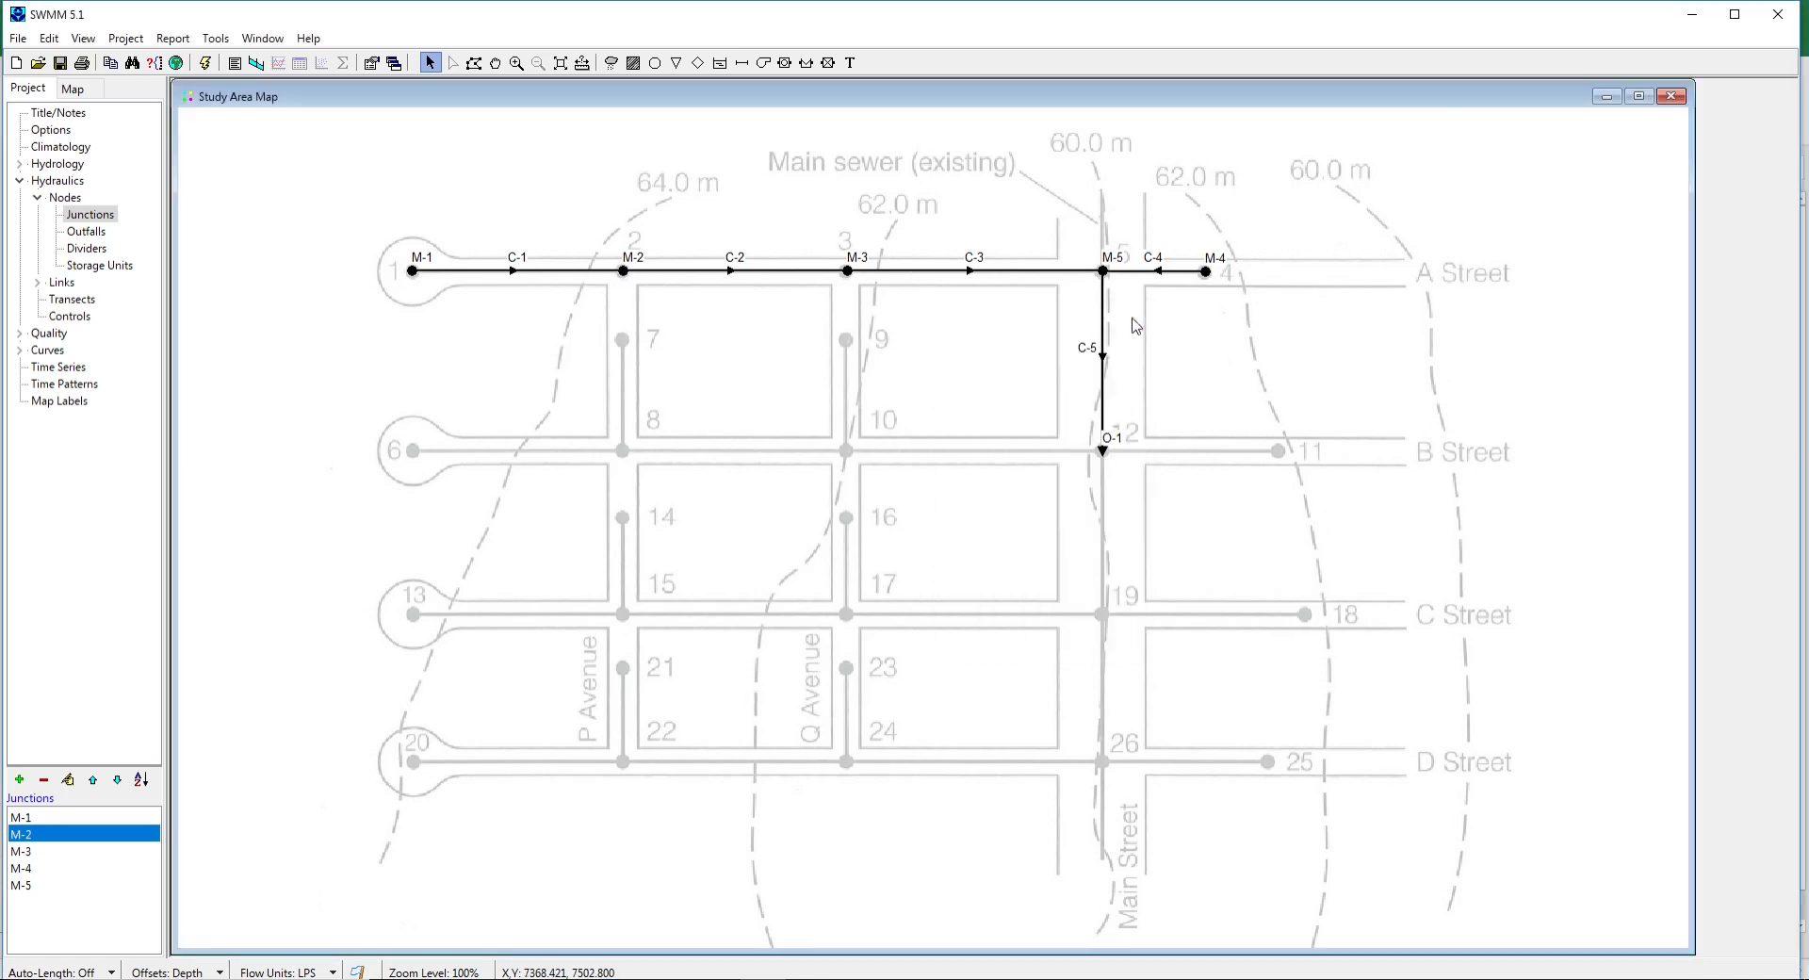
Open the inflows of junction M-3 and set the direct FLOW baseline to 0.081.
double_click(847, 272)
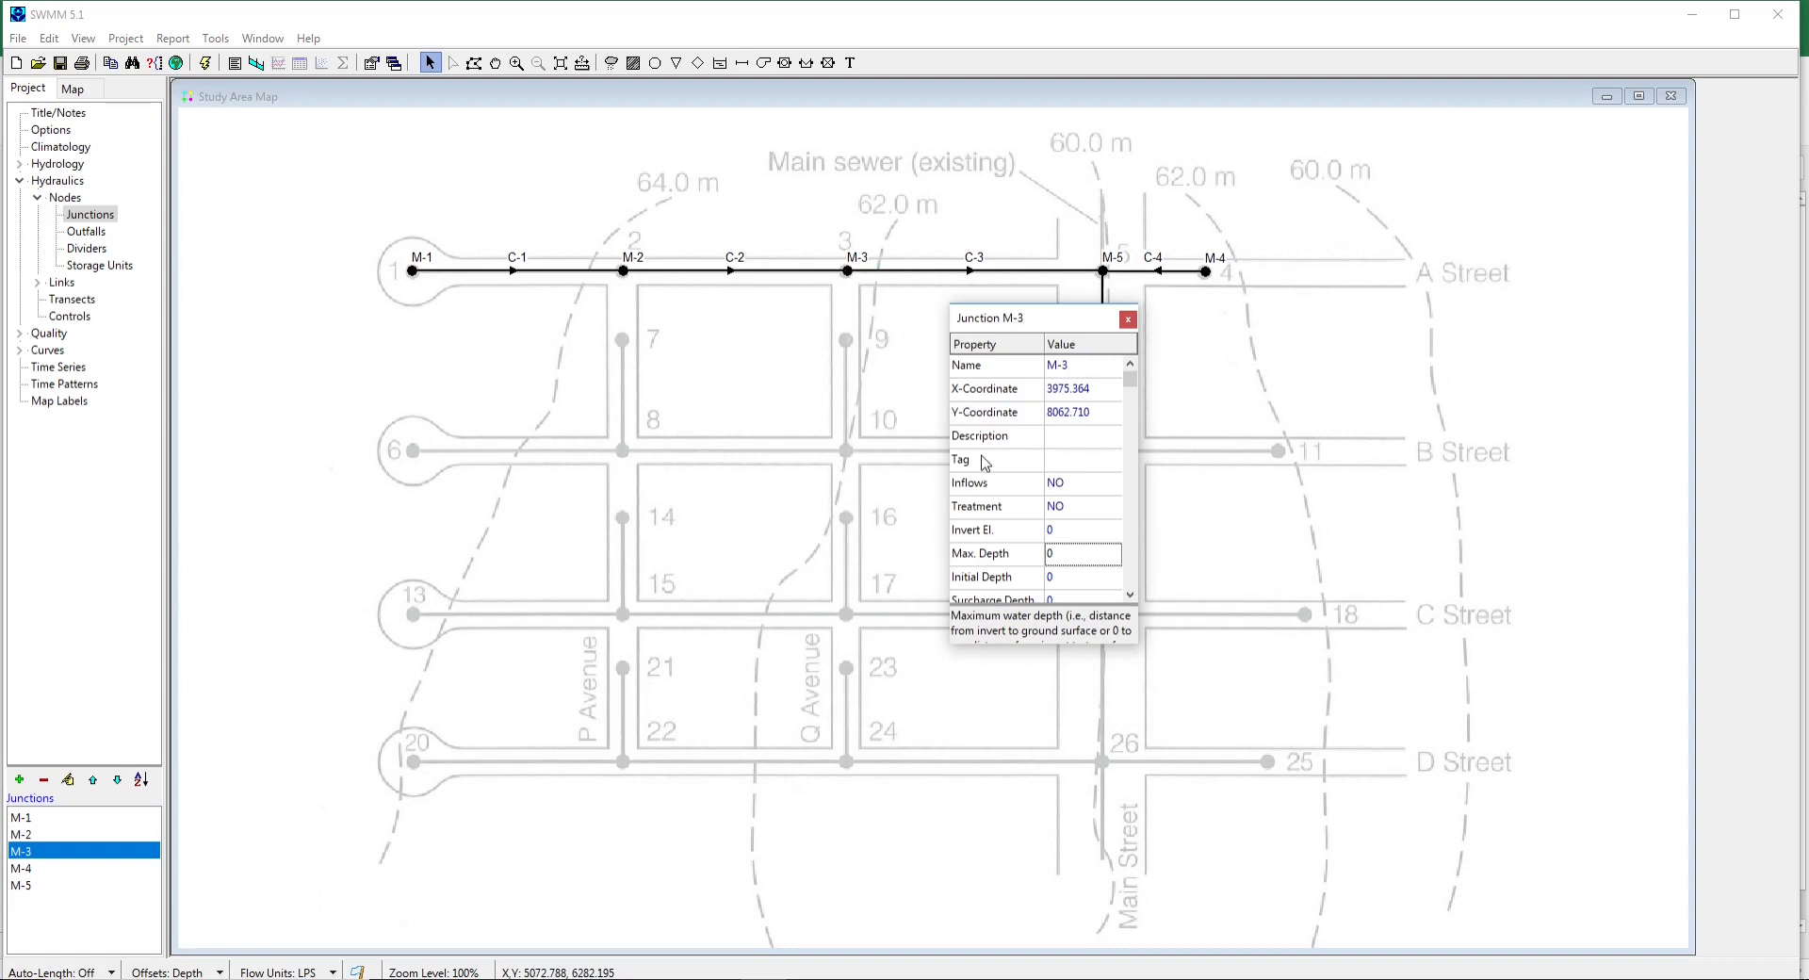
click(1068, 487)
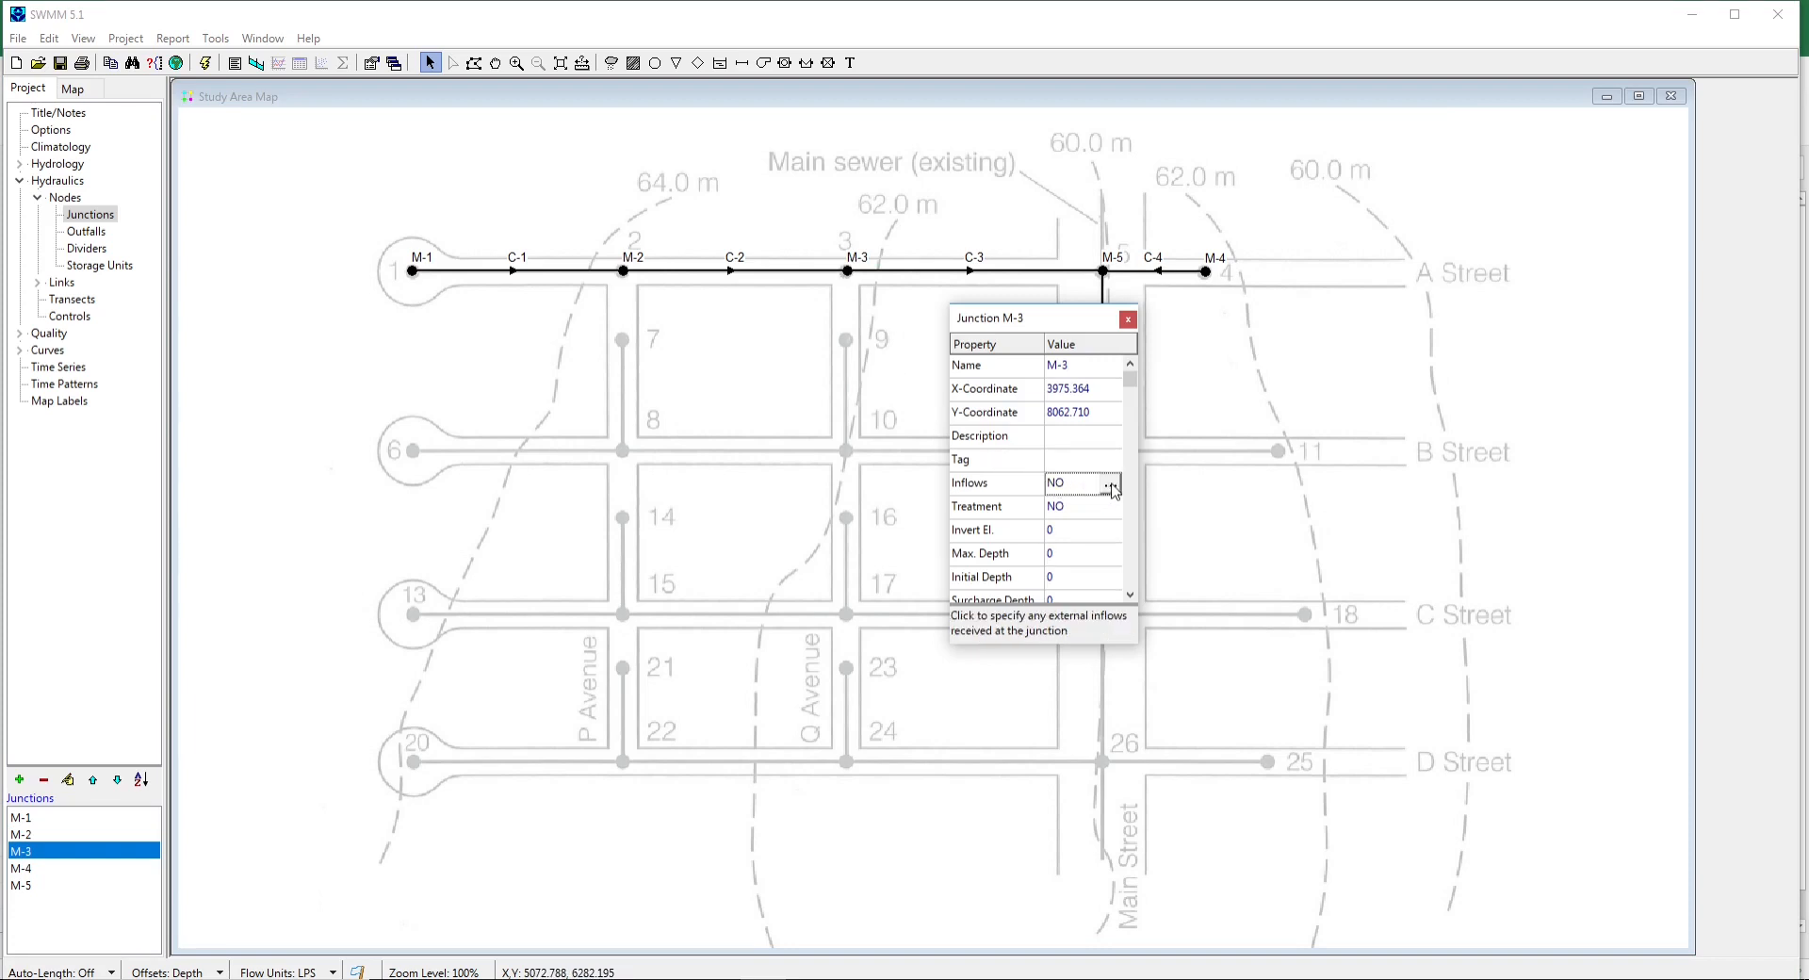
click(1111, 484)
click(914, 426)
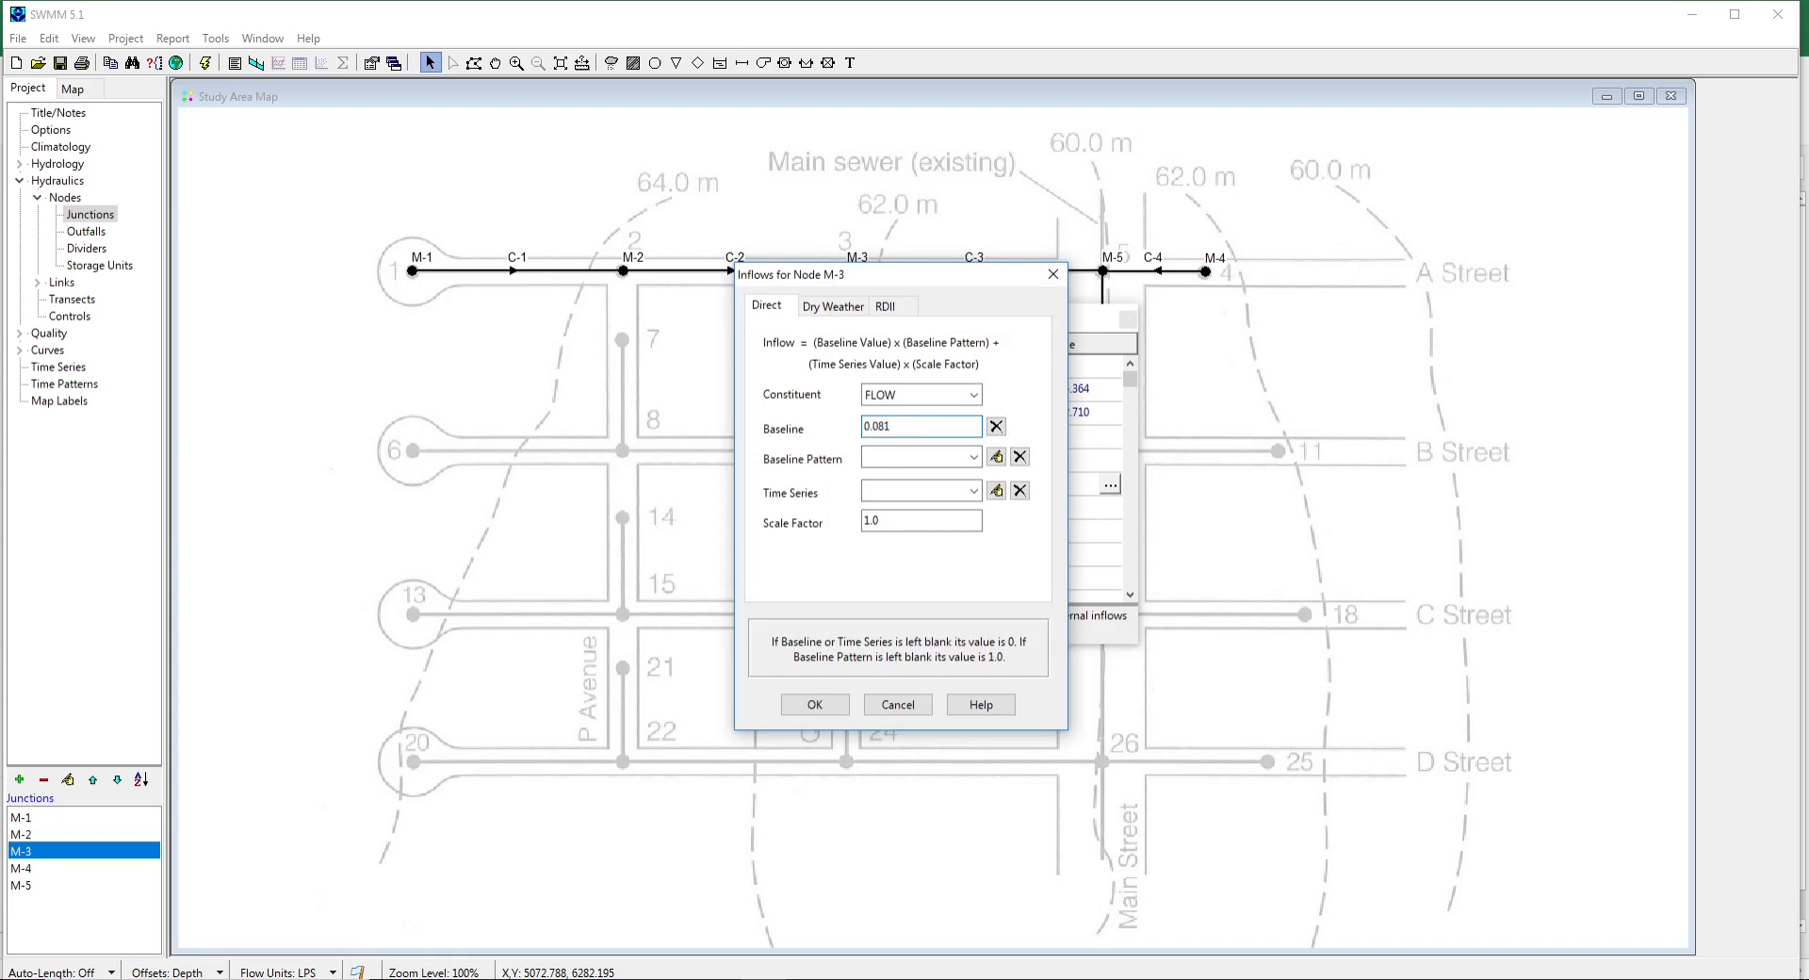
Give junction M-3 a dry weather FLOW average value of 0.5296 LPS with time pattern Pattern-1, and accept the inflows.
click(816, 307)
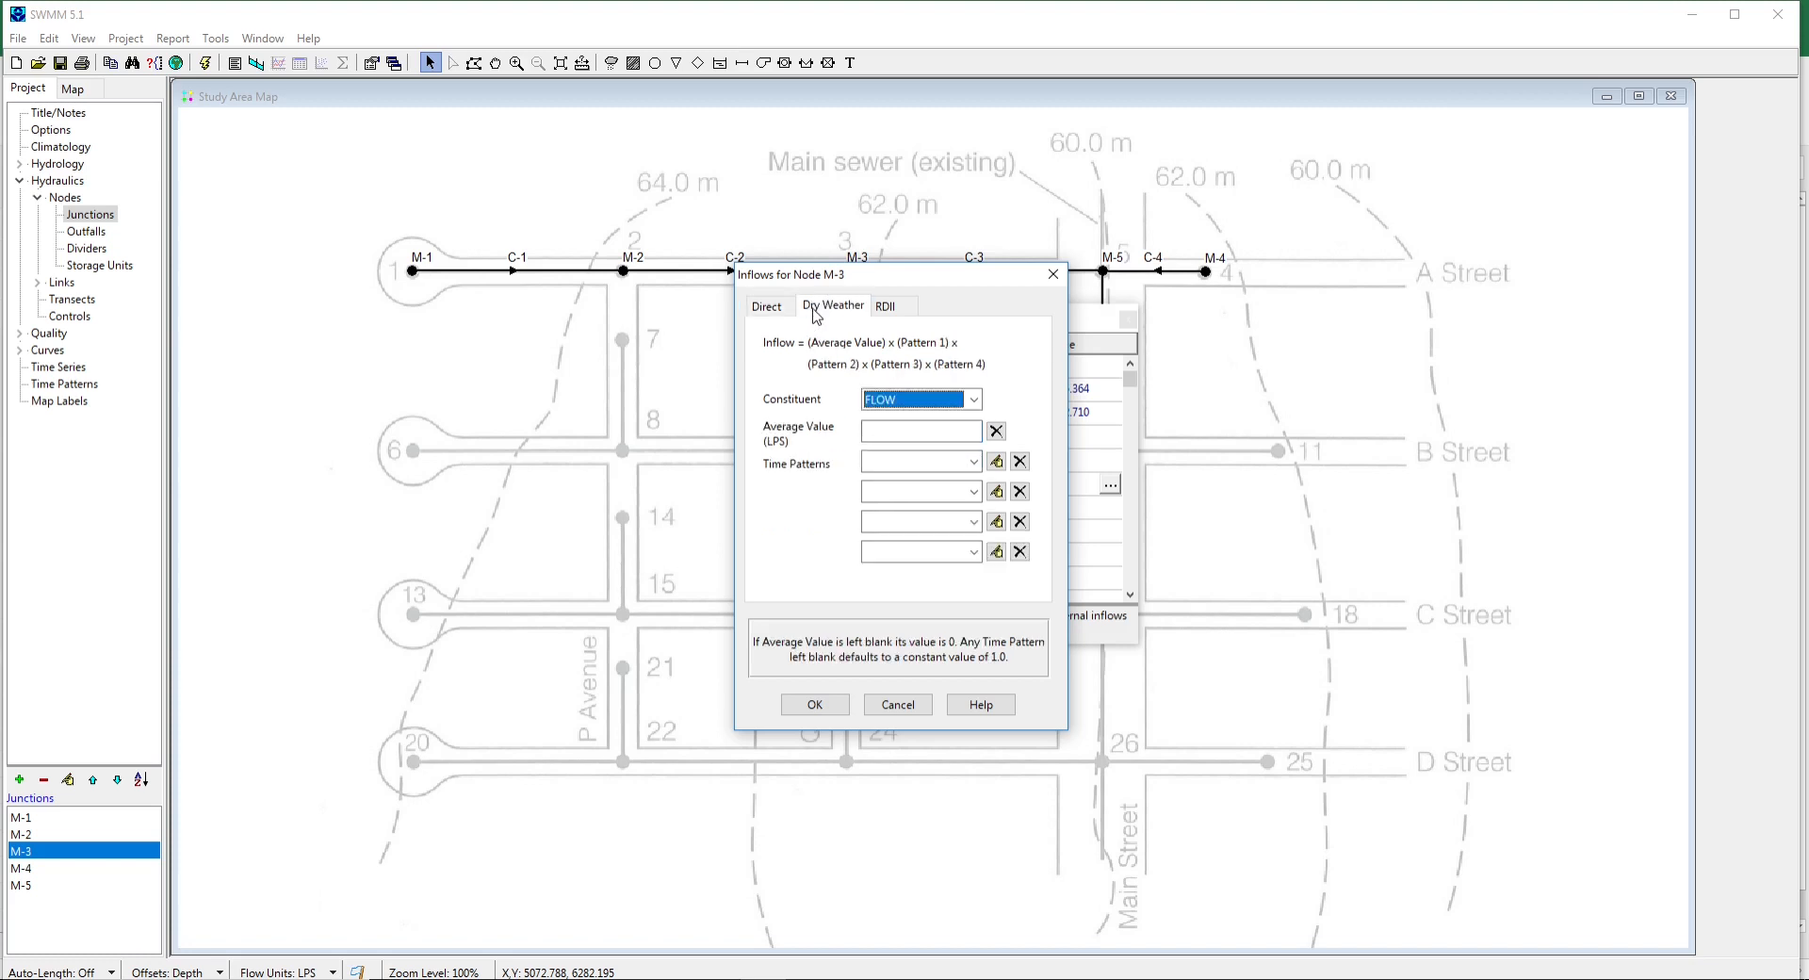
click(915, 431)
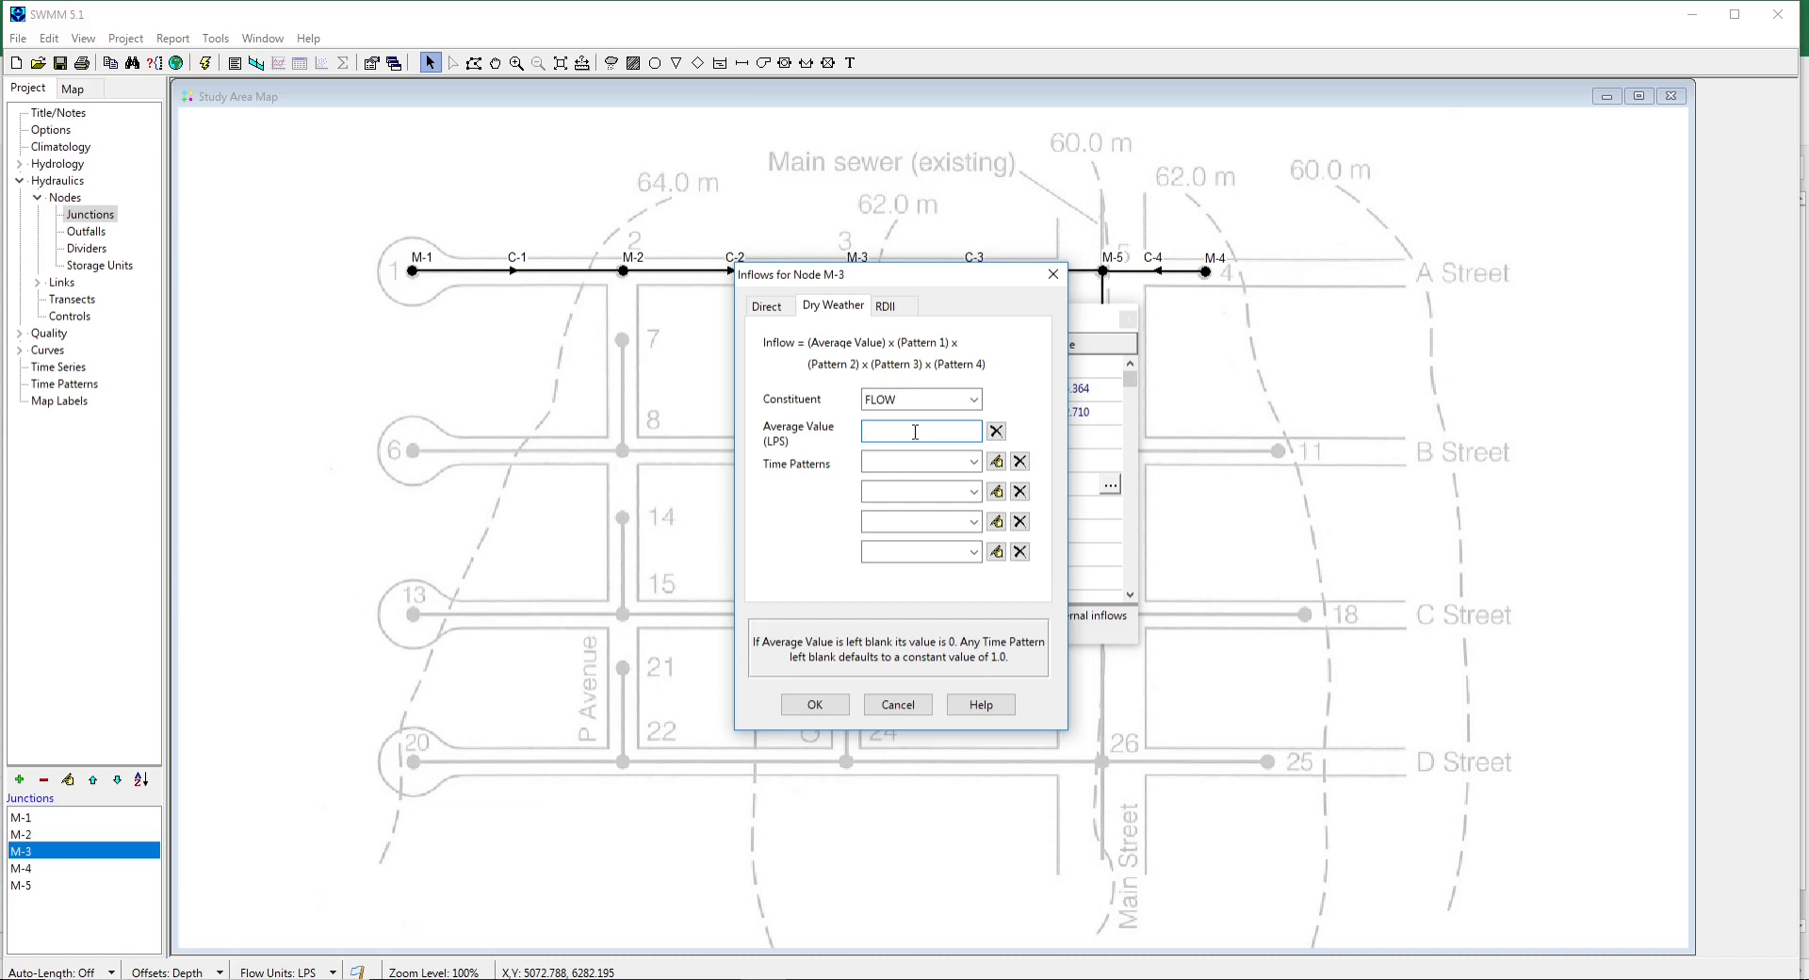
text(0.5296)
click(919, 459)
text(Pattern-1)
key(End)
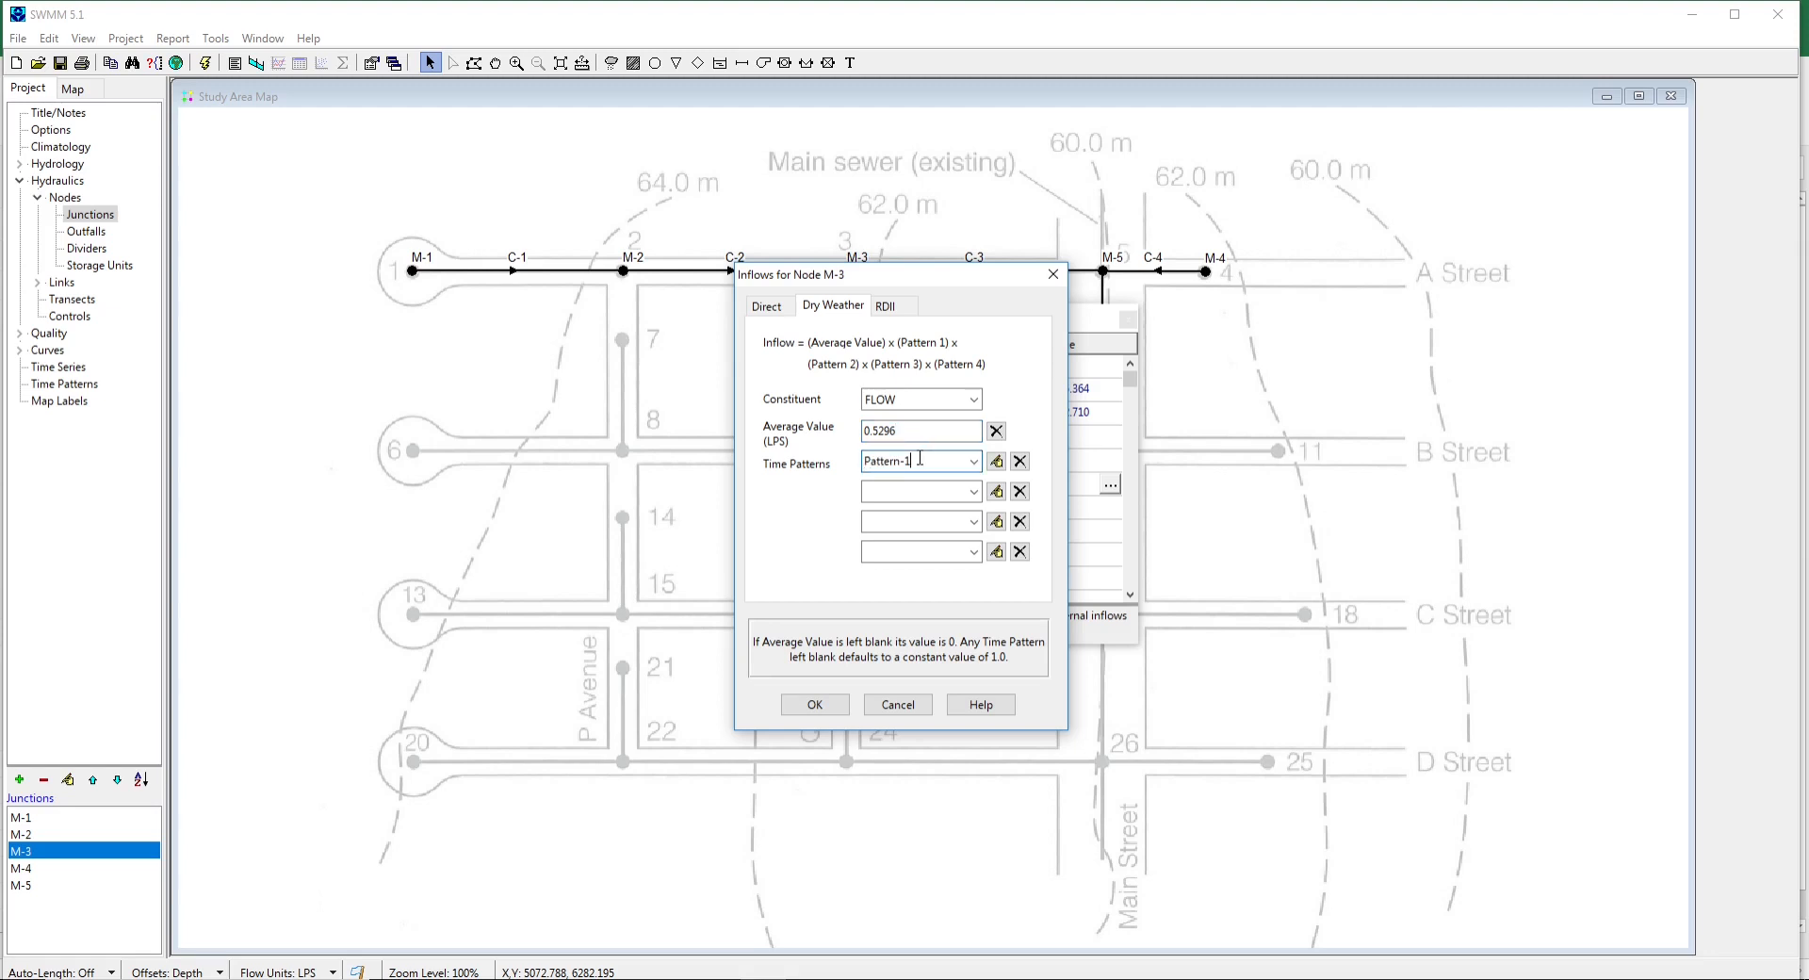
click(799, 707)
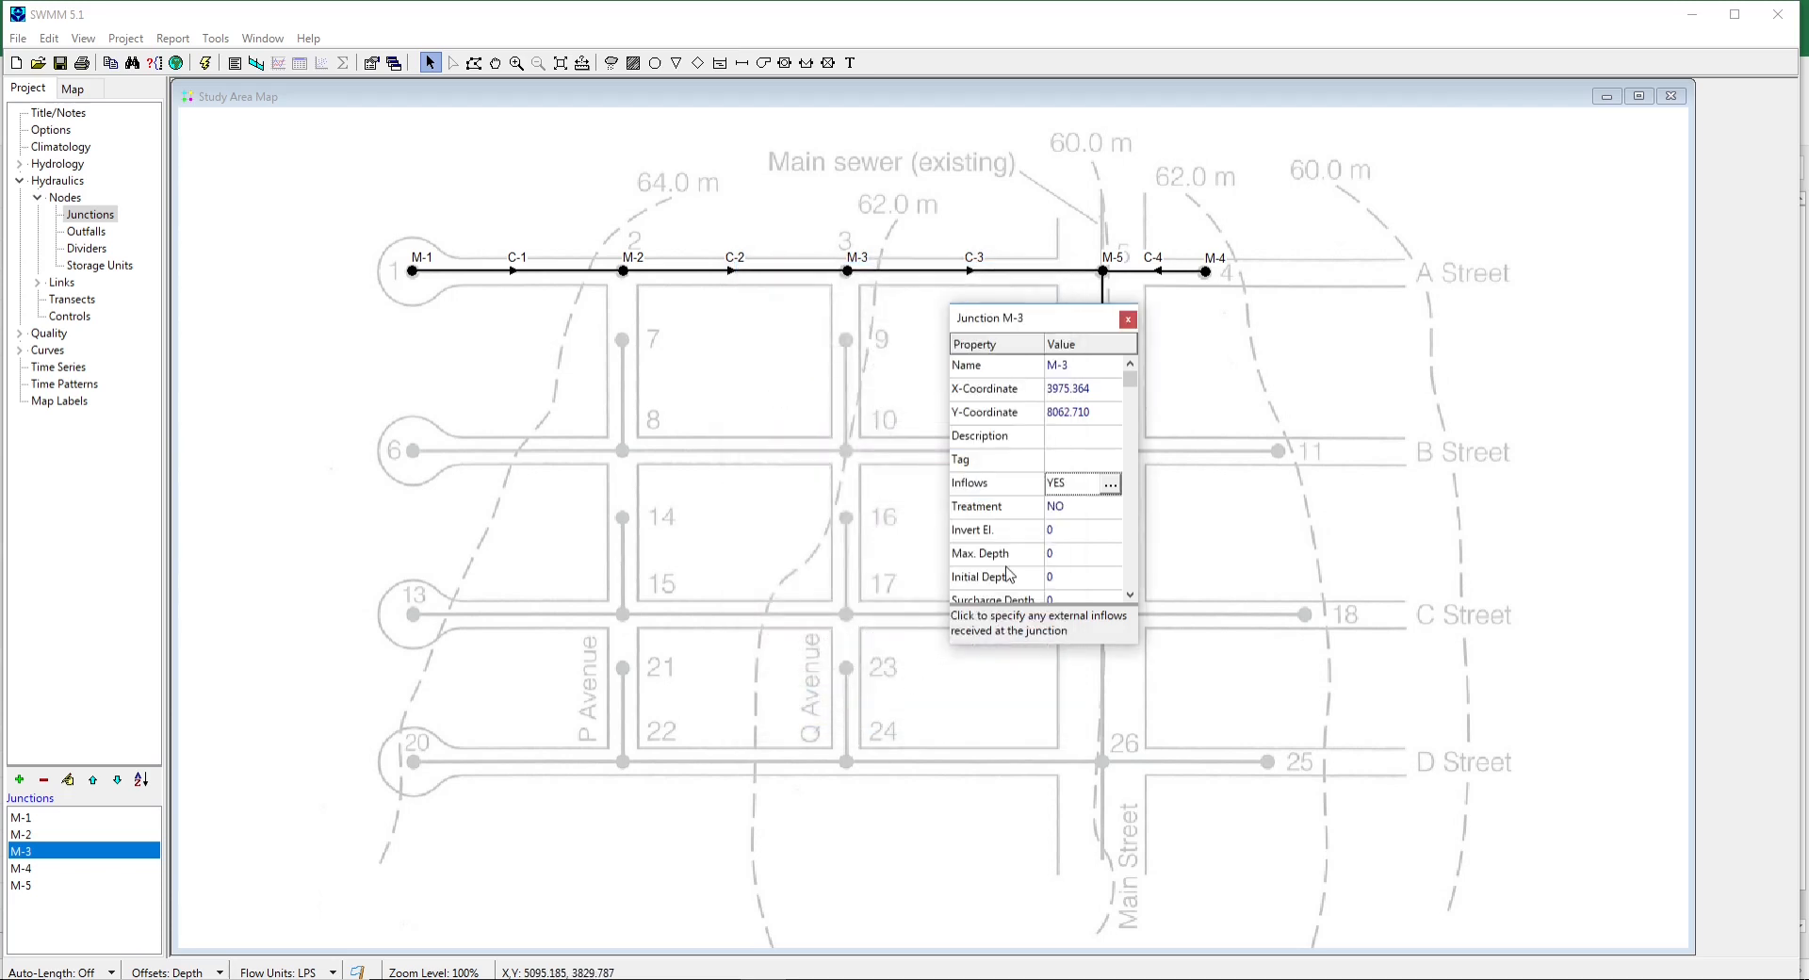
Set junction M-3's invert elevation to 60.25 m and its maximum depth to 2.15, and close its properties.
click(1083, 529)
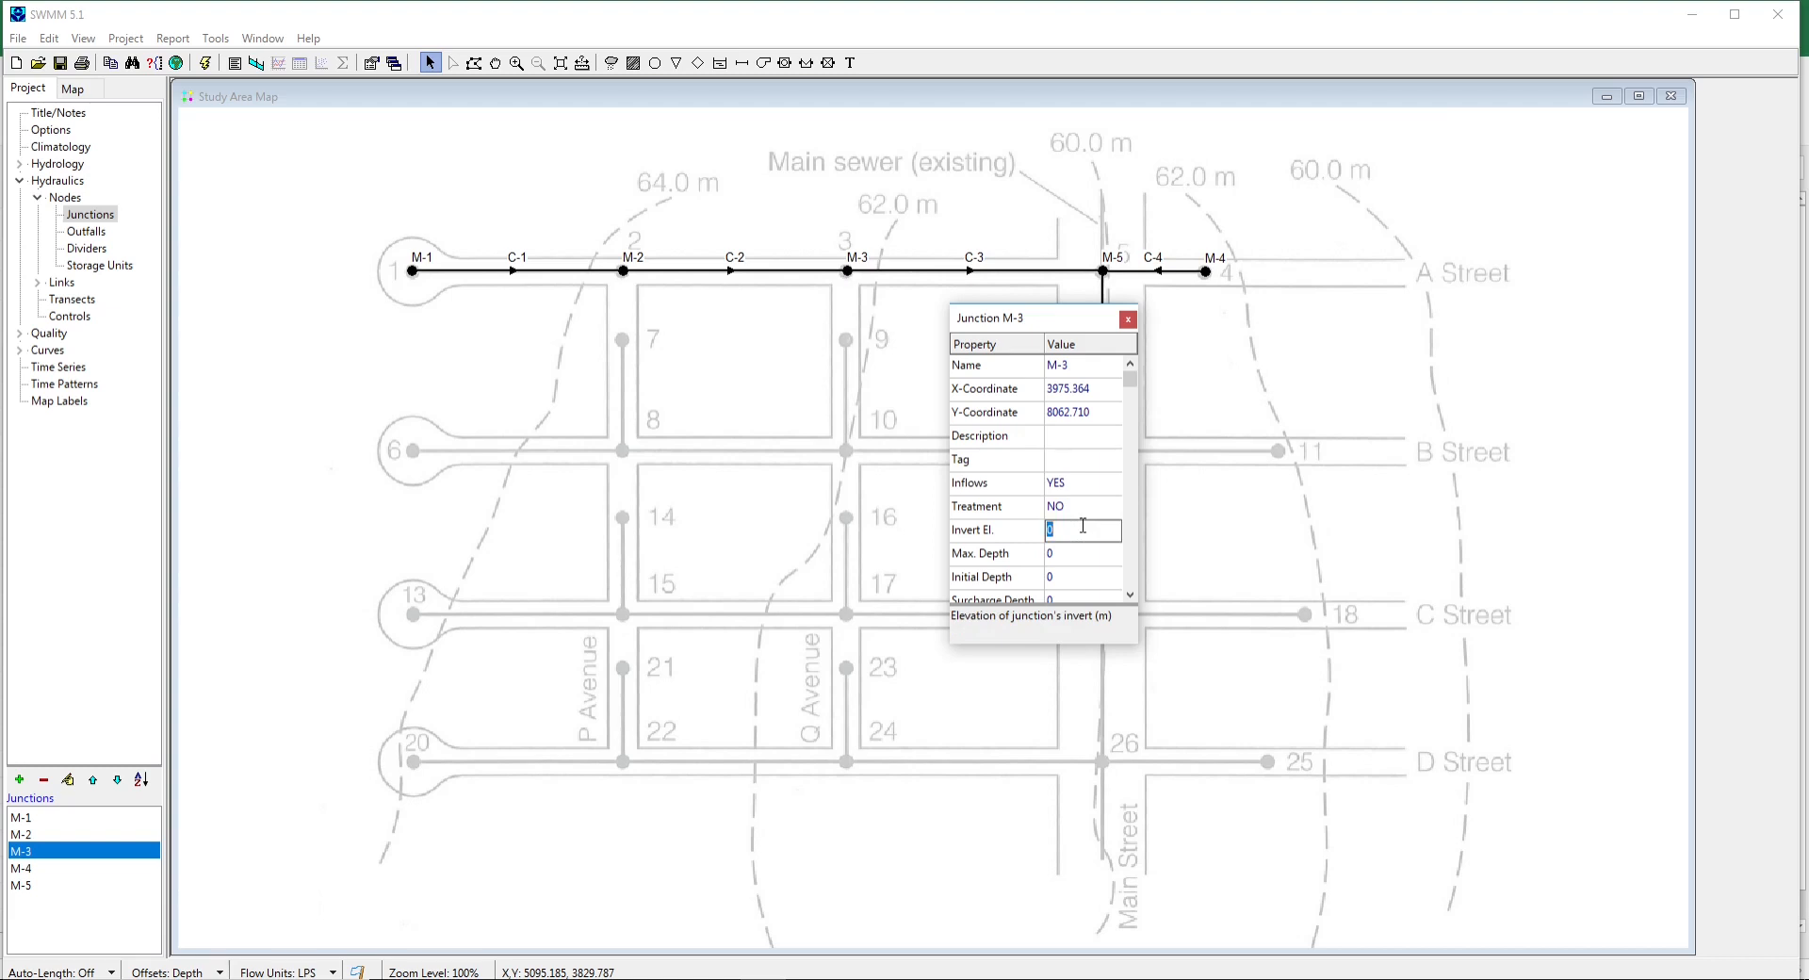
text(60.25)
click(1071, 552)
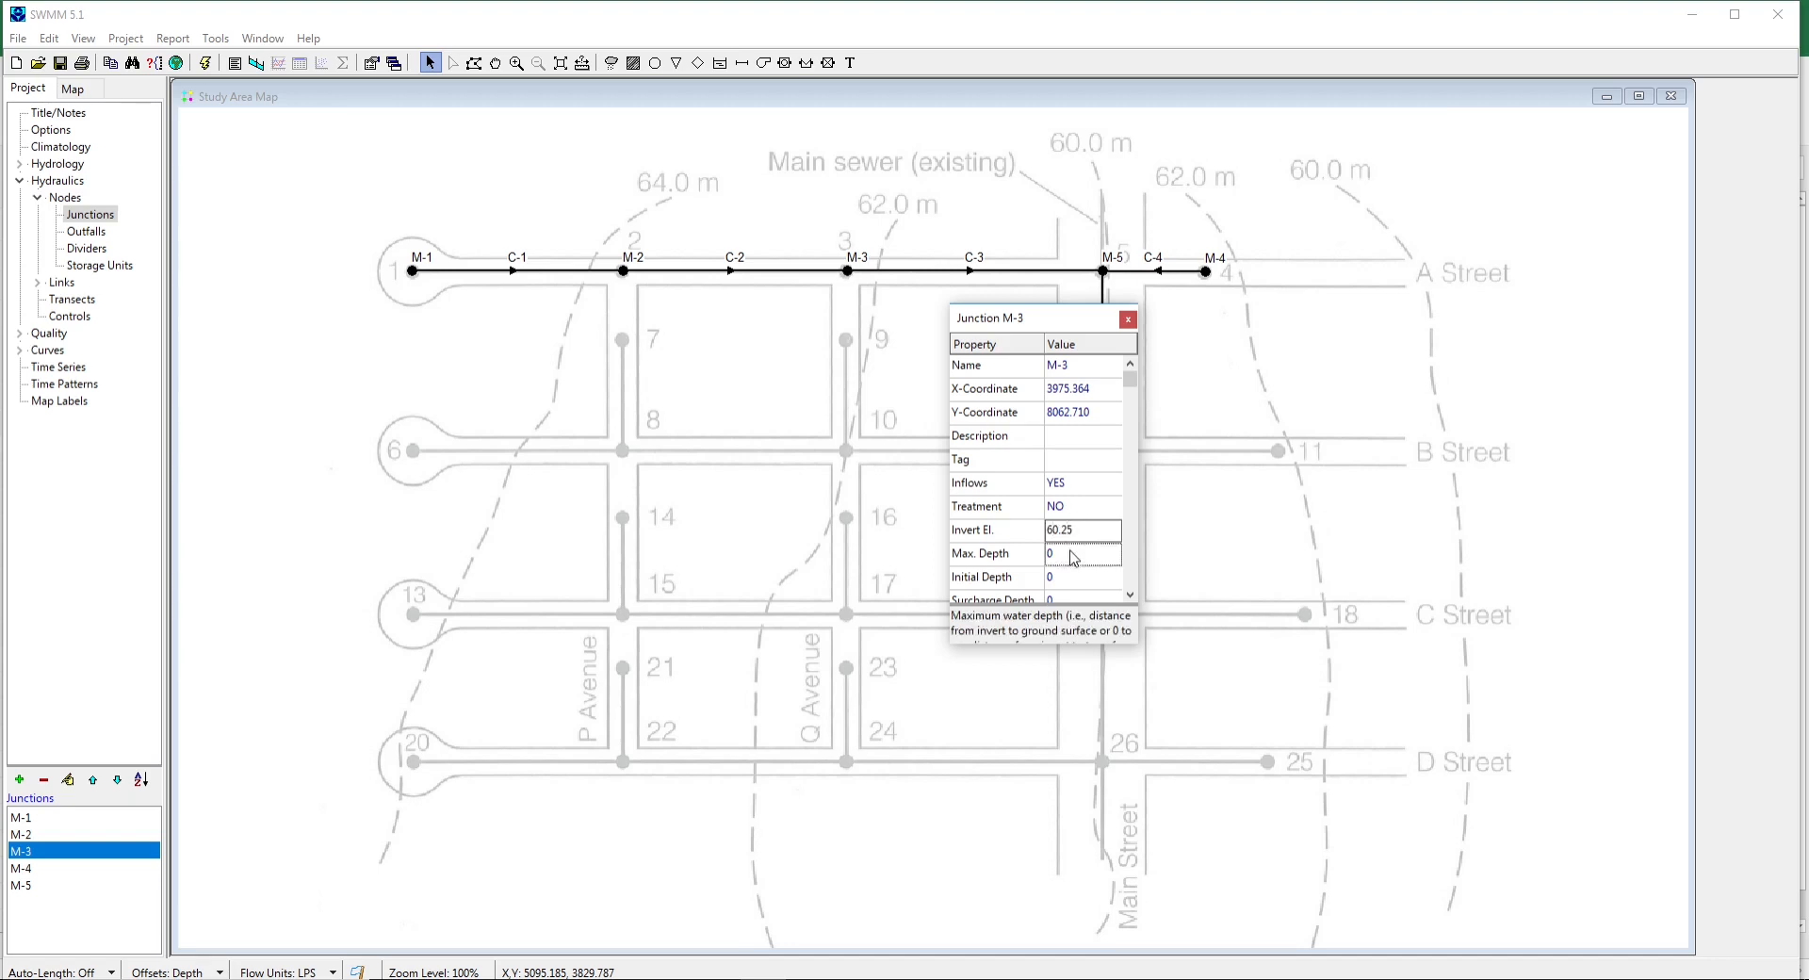
text(2.15)
click(1127, 321)
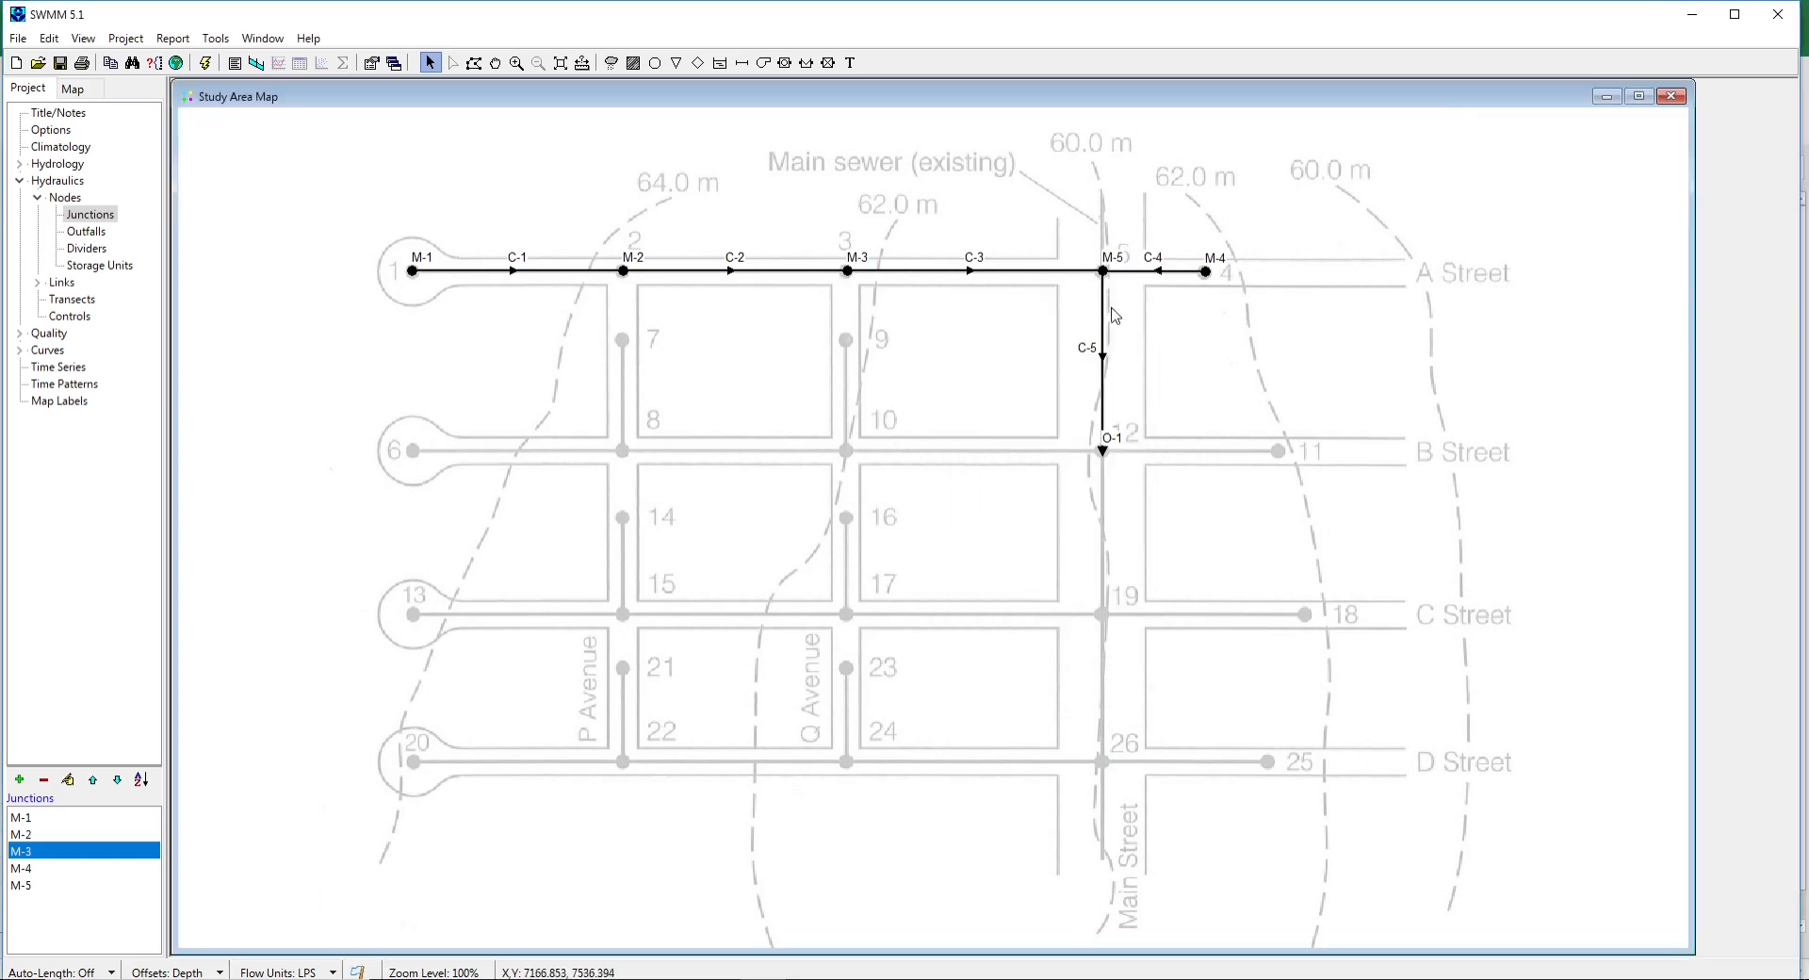
Open the inflows of junction M-4 and set the direct FLOW baseline to 0.0721.
click(1206, 272)
double_click(1206, 272)
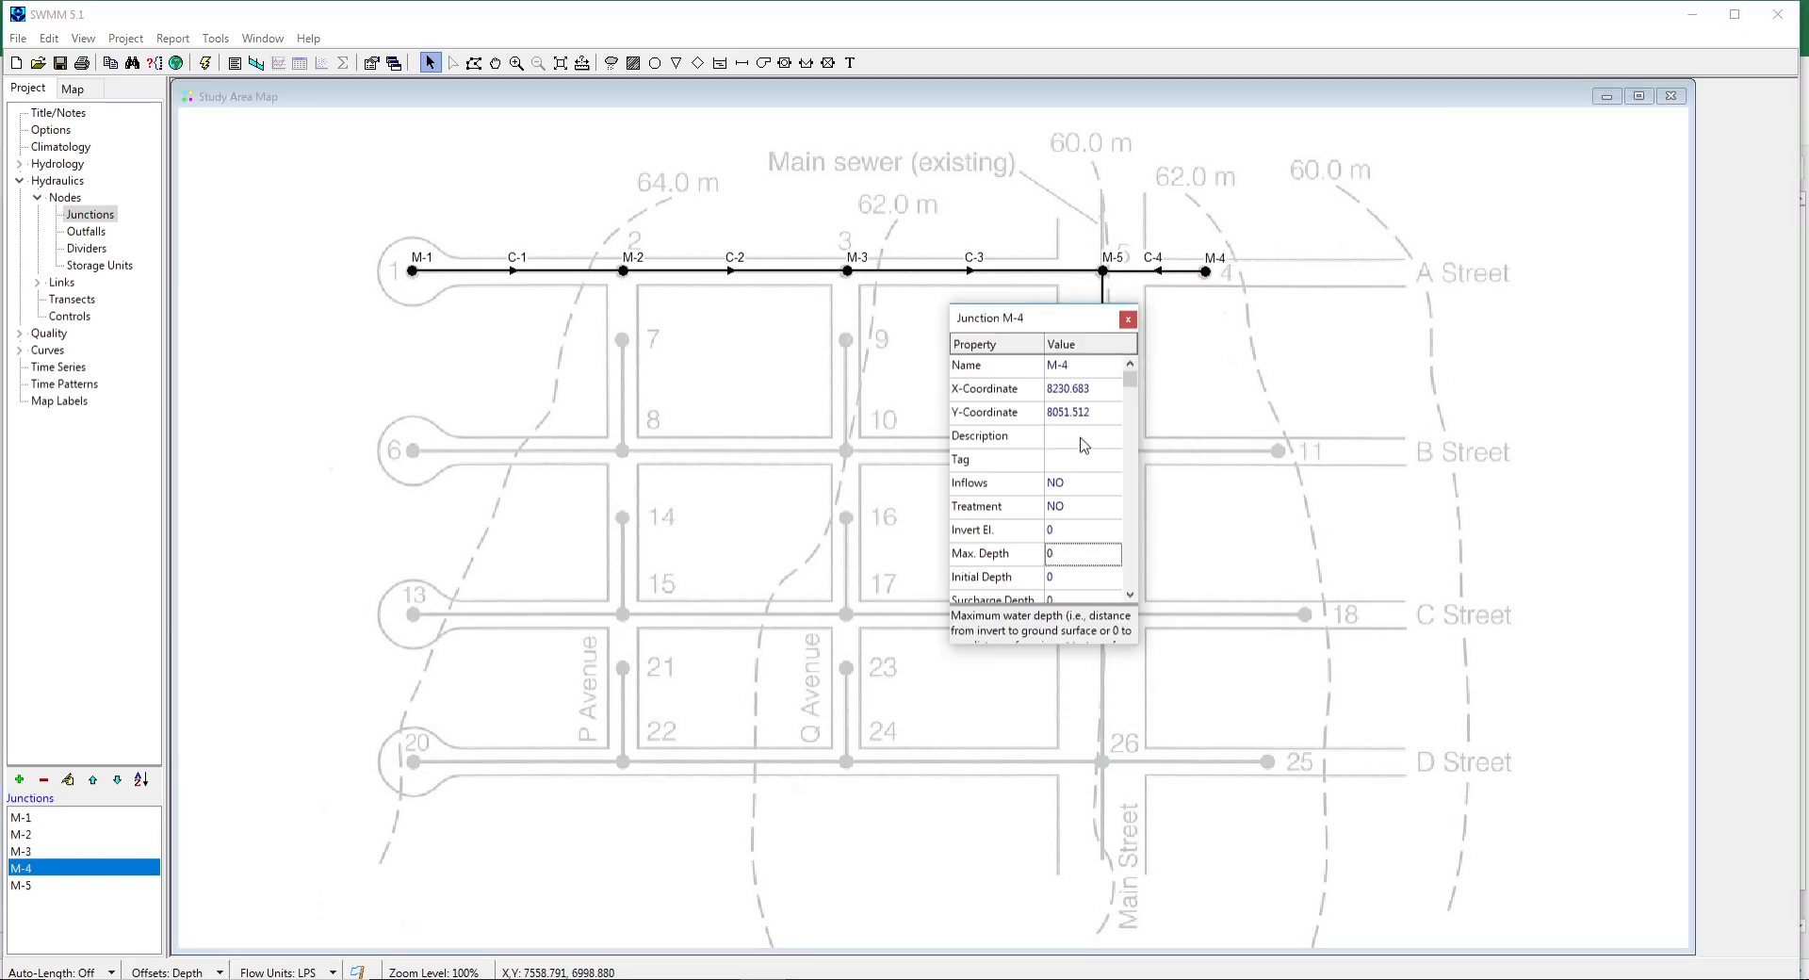
click(1070, 486)
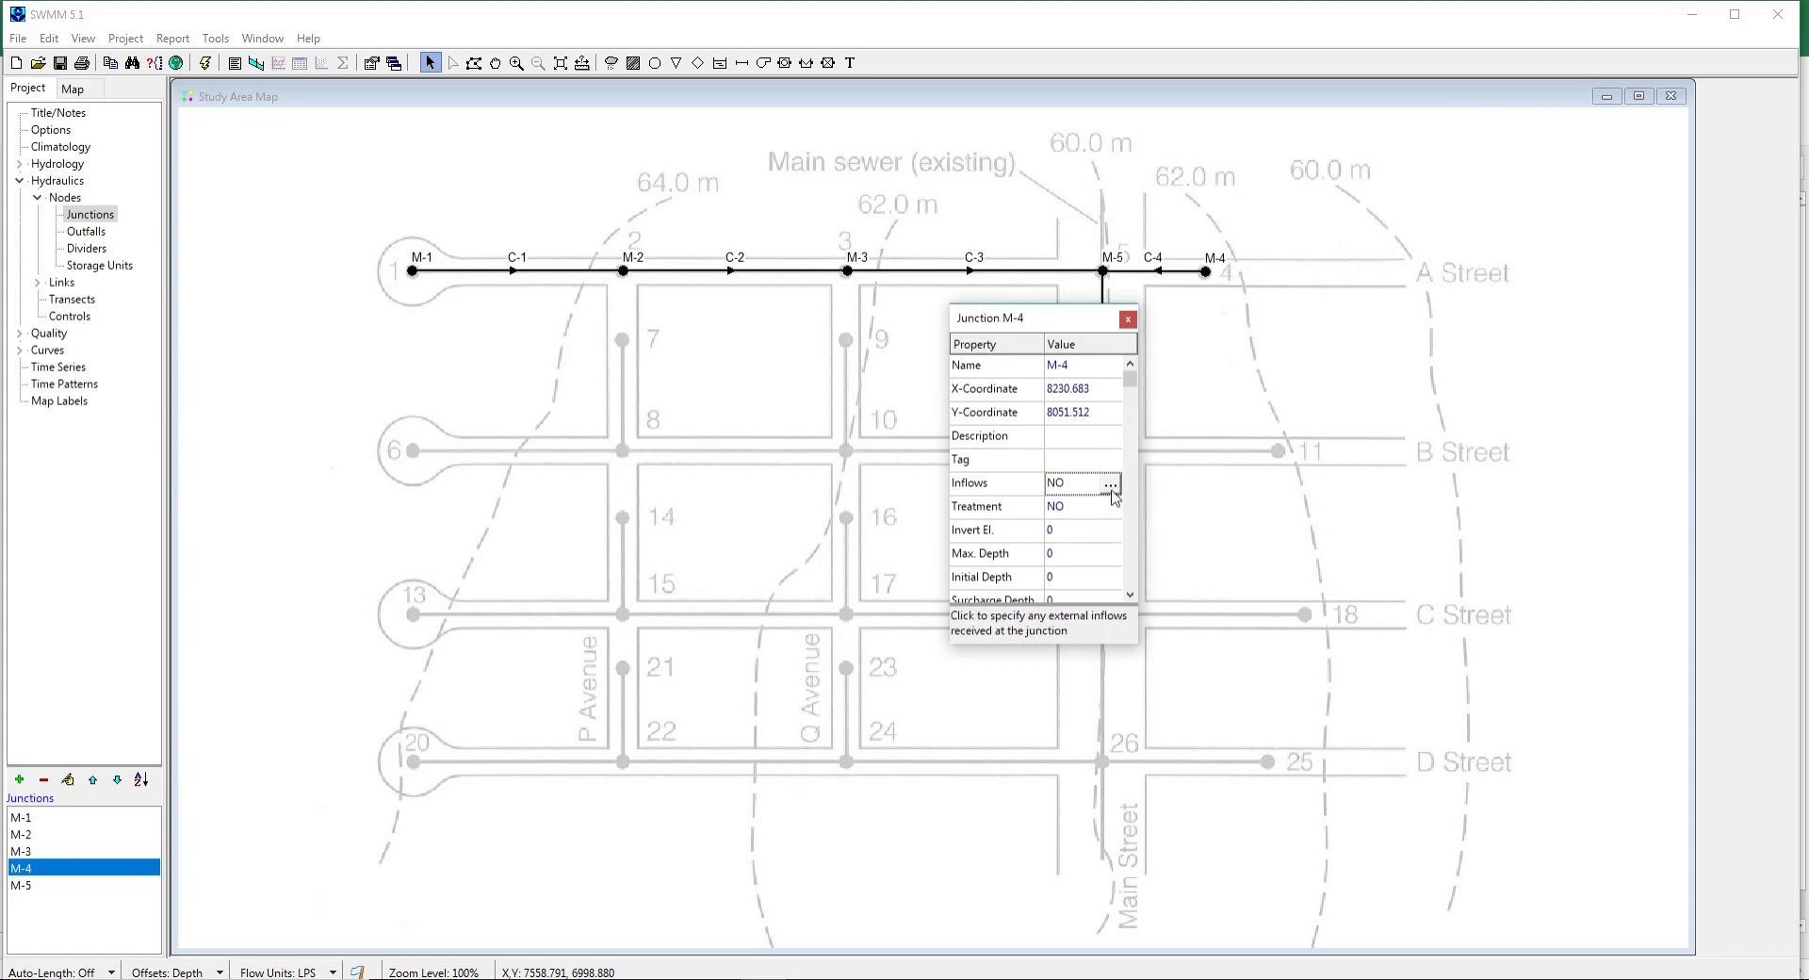
click(1110, 488)
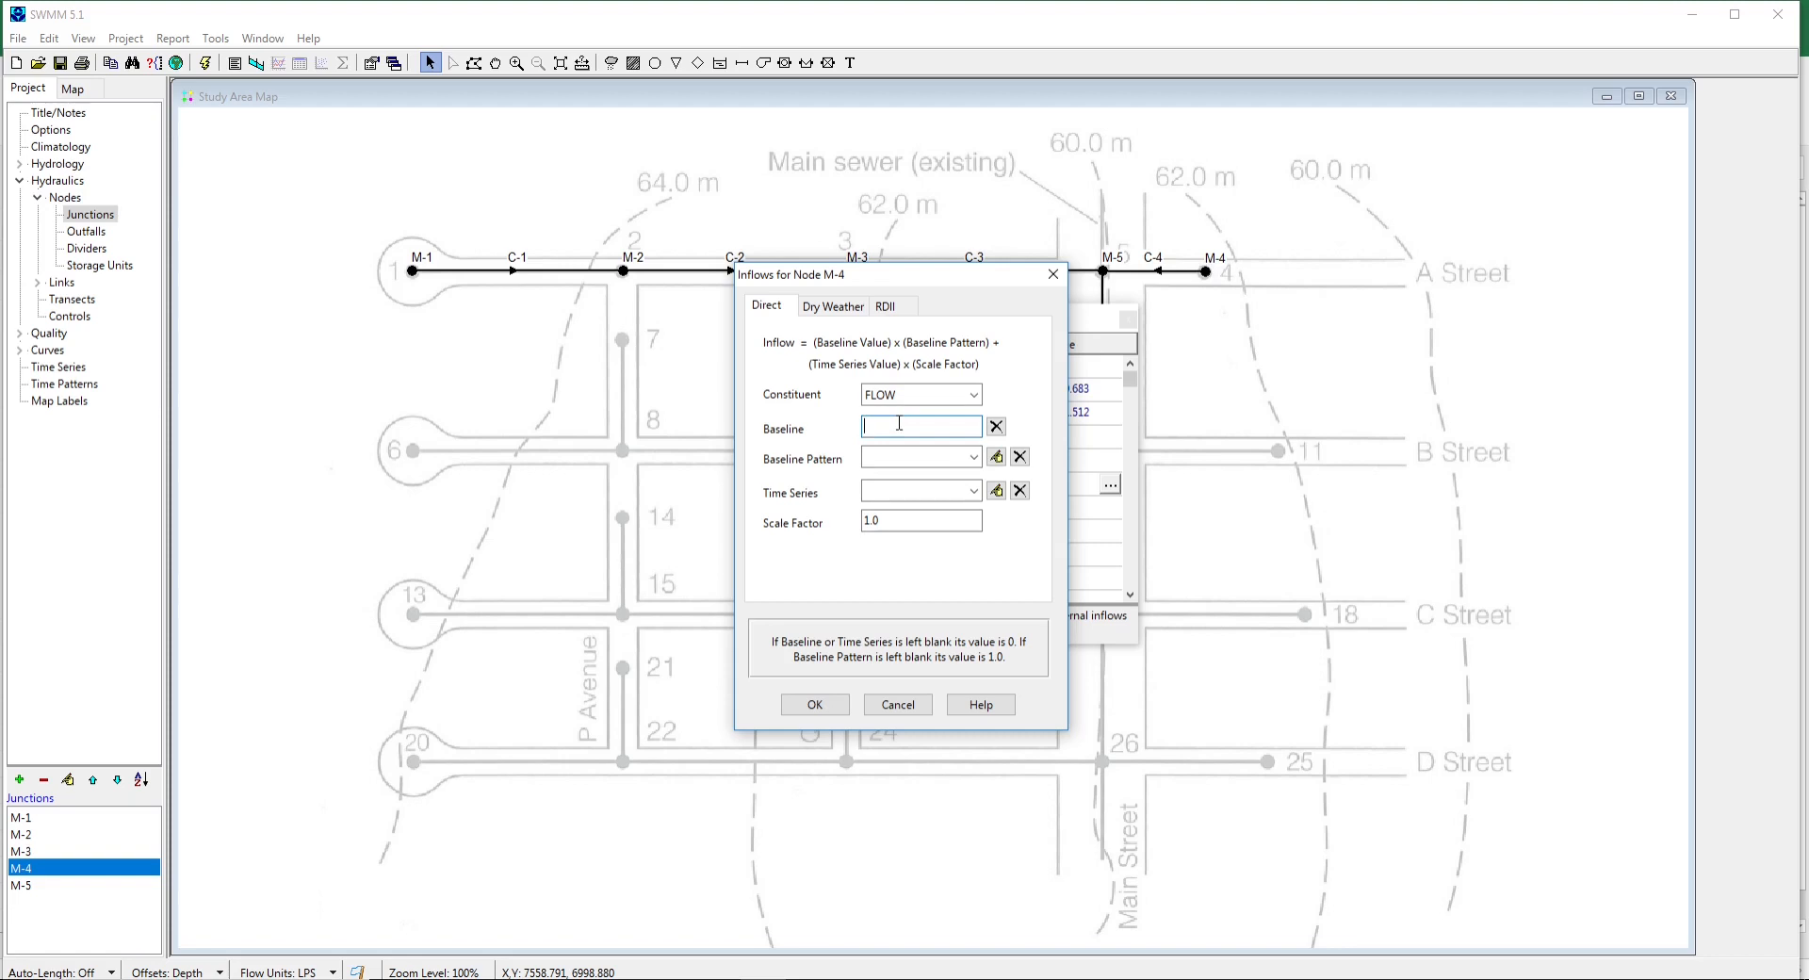
text(0.0721)
Give junction M-4 a dry weather FLOW average value of 1.0833 LPS with time pattern Pattern-1, and accept the inflows.
click(831, 307)
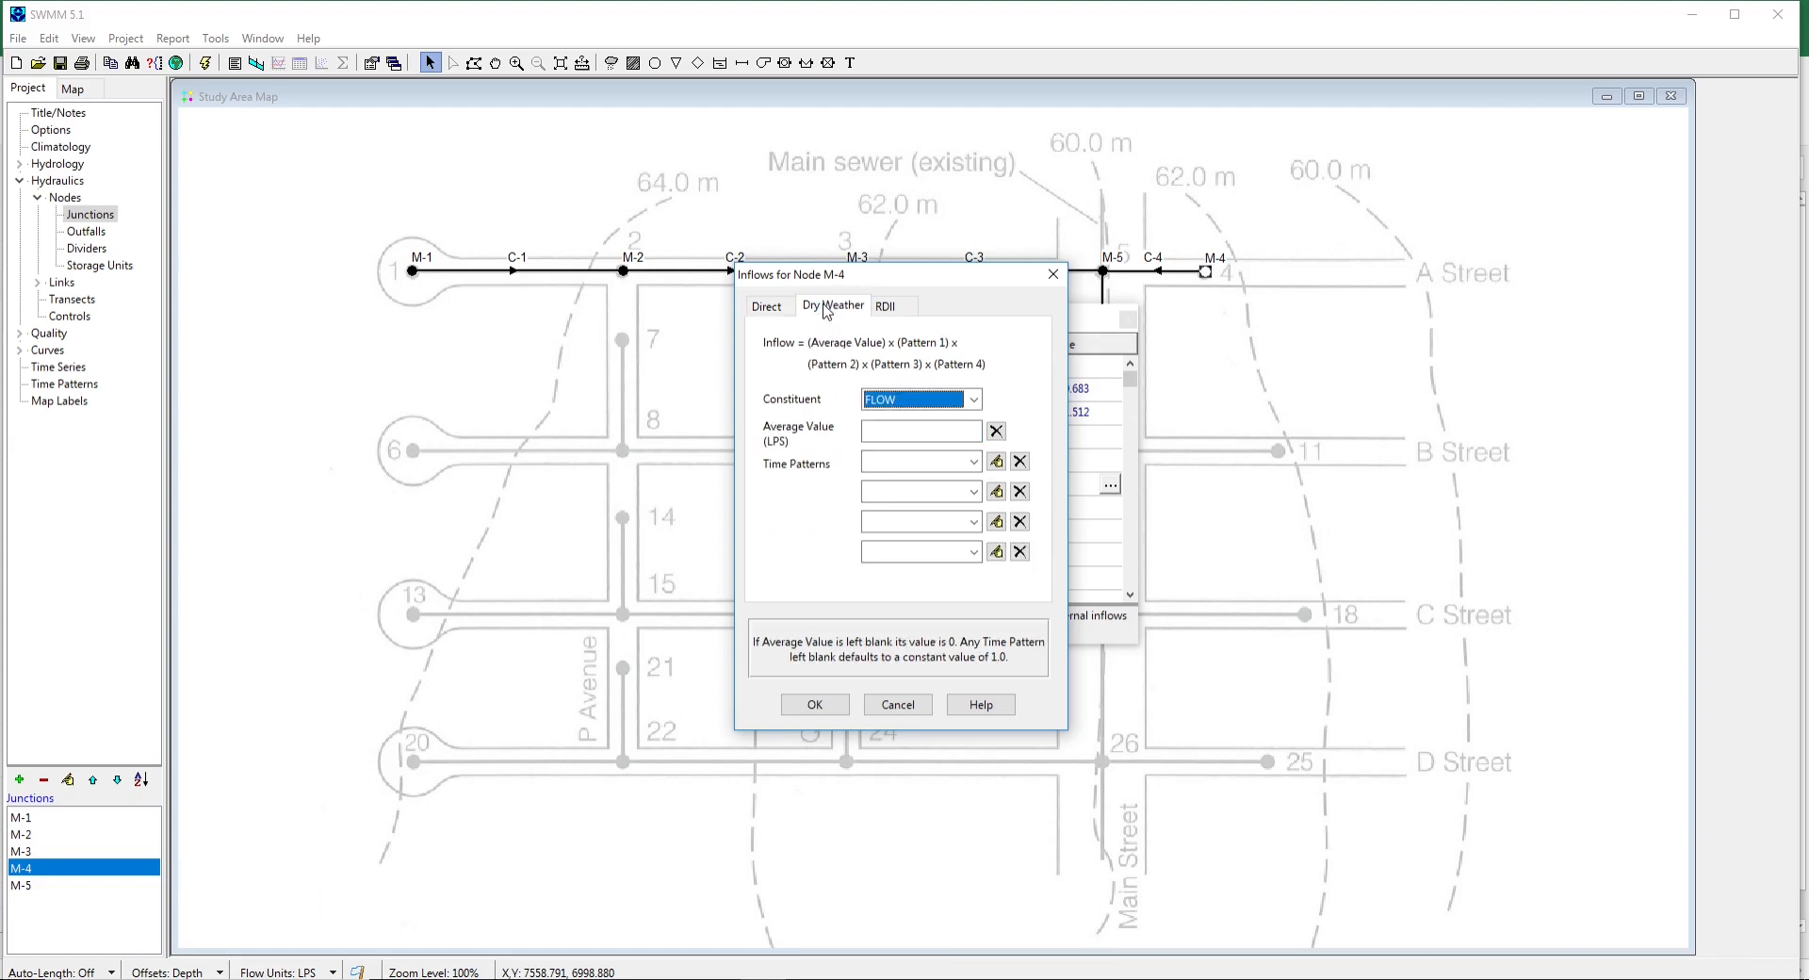
click(891, 428)
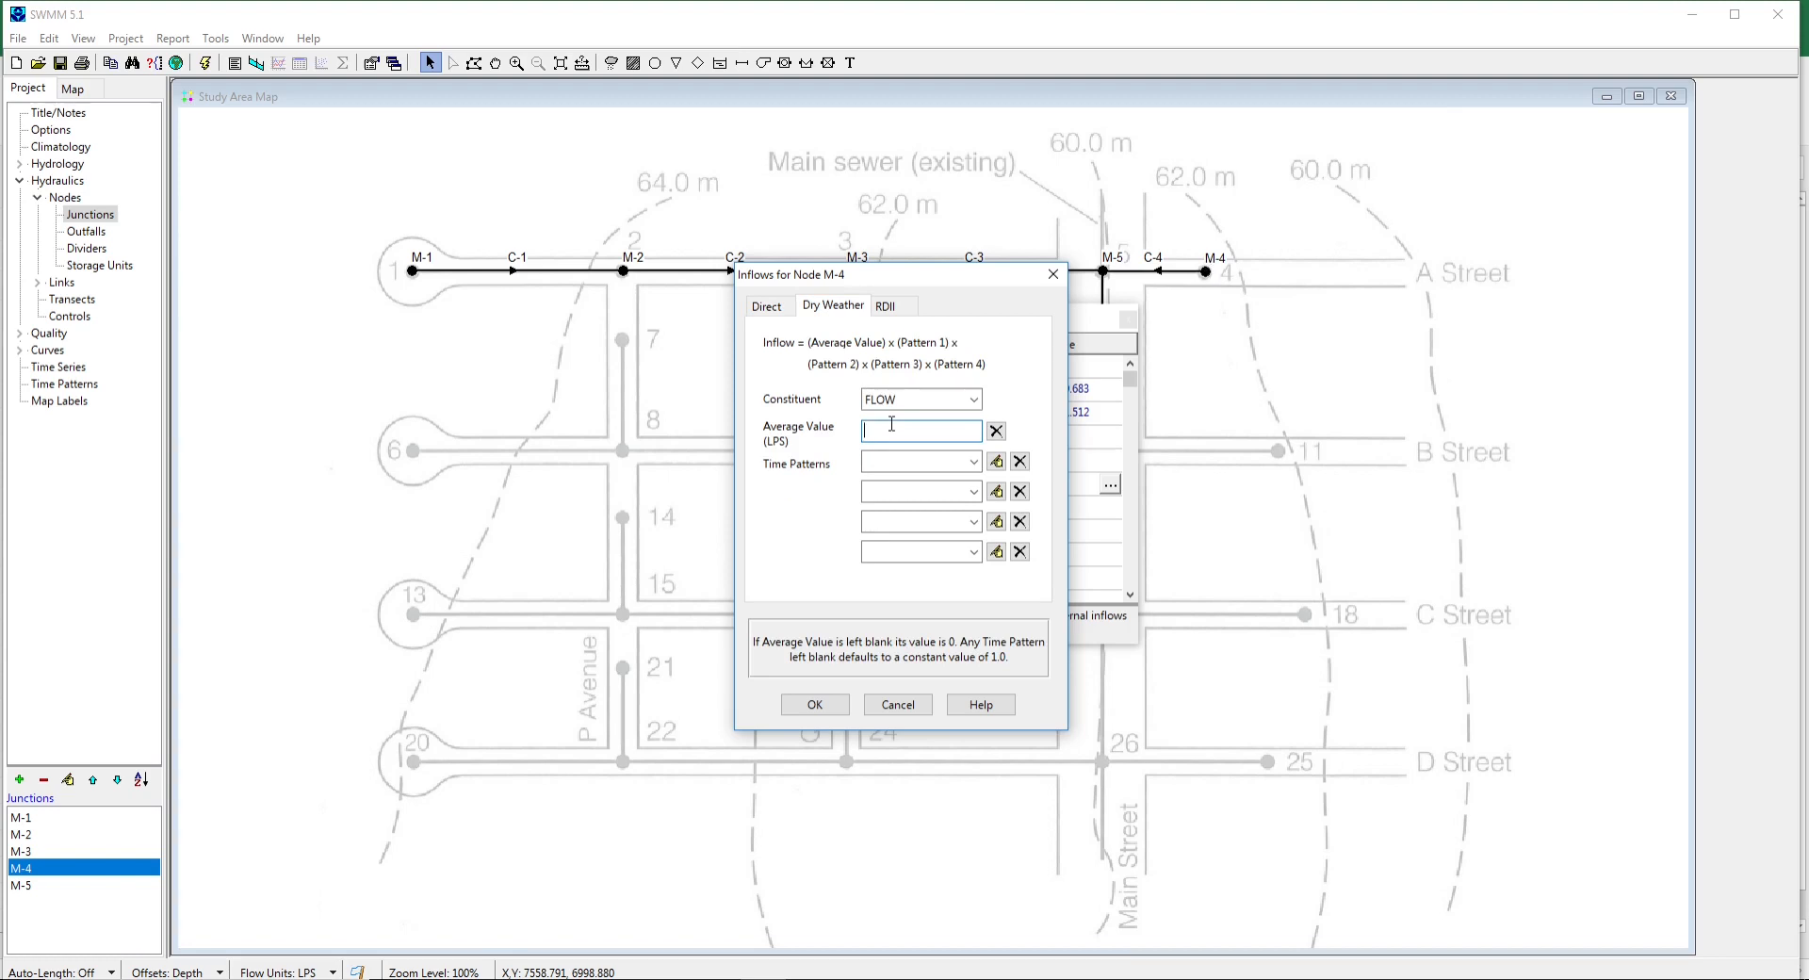
text(1.0833)
click(925, 460)
text(P)
click(925, 460)
click(816, 705)
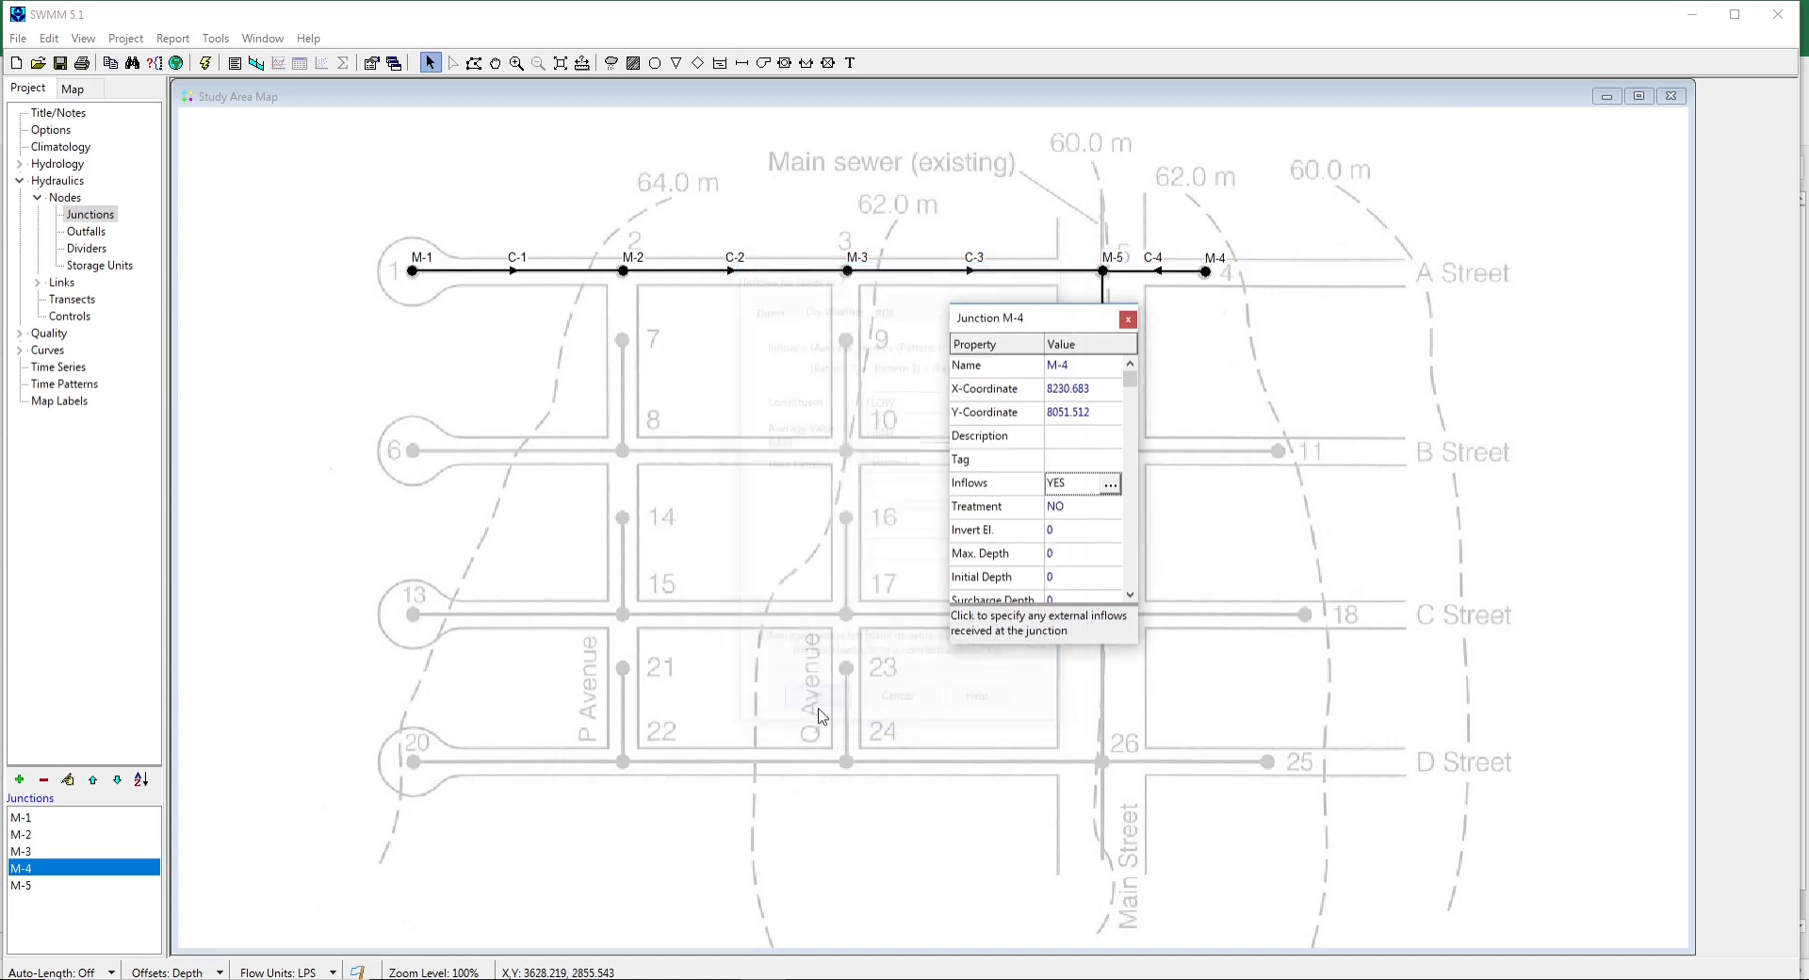
Set junction M-4's invert elevation to 59.73 m and its maximum depth to 2.15, and close its properties.
click(1059, 530)
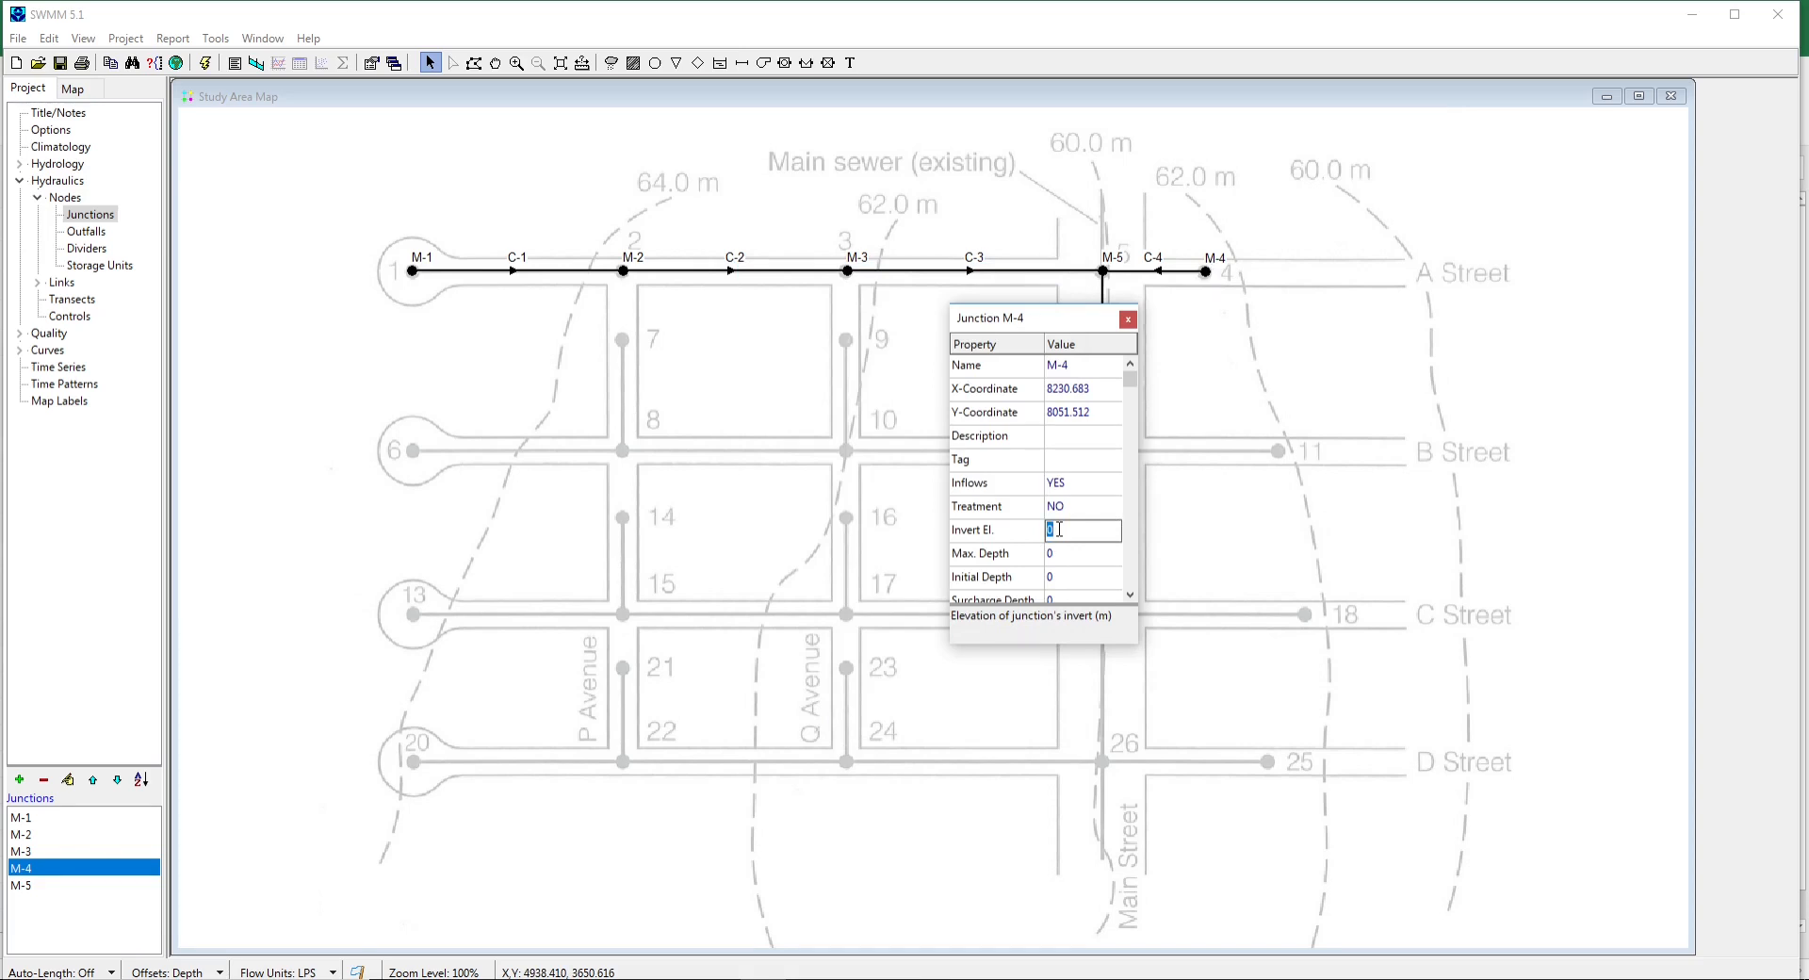
text(59.7)
text(3)
click(1063, 556)
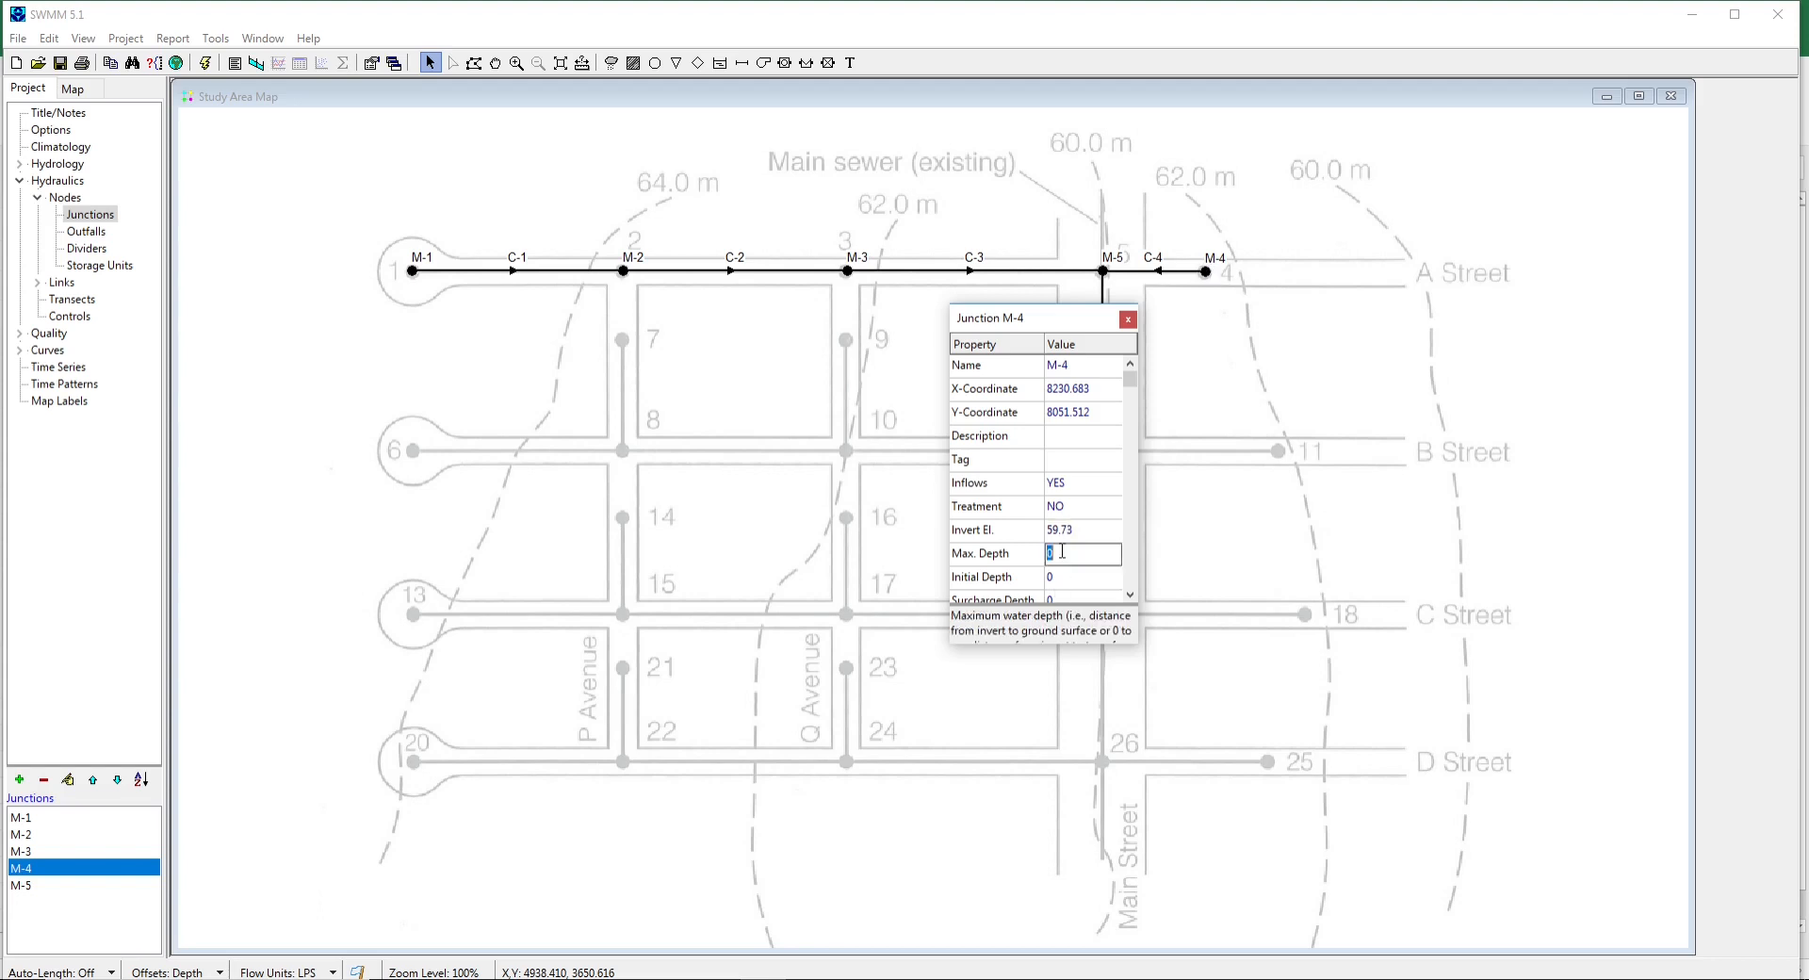
text(2.15)
key(Return)
click(1128, 320)
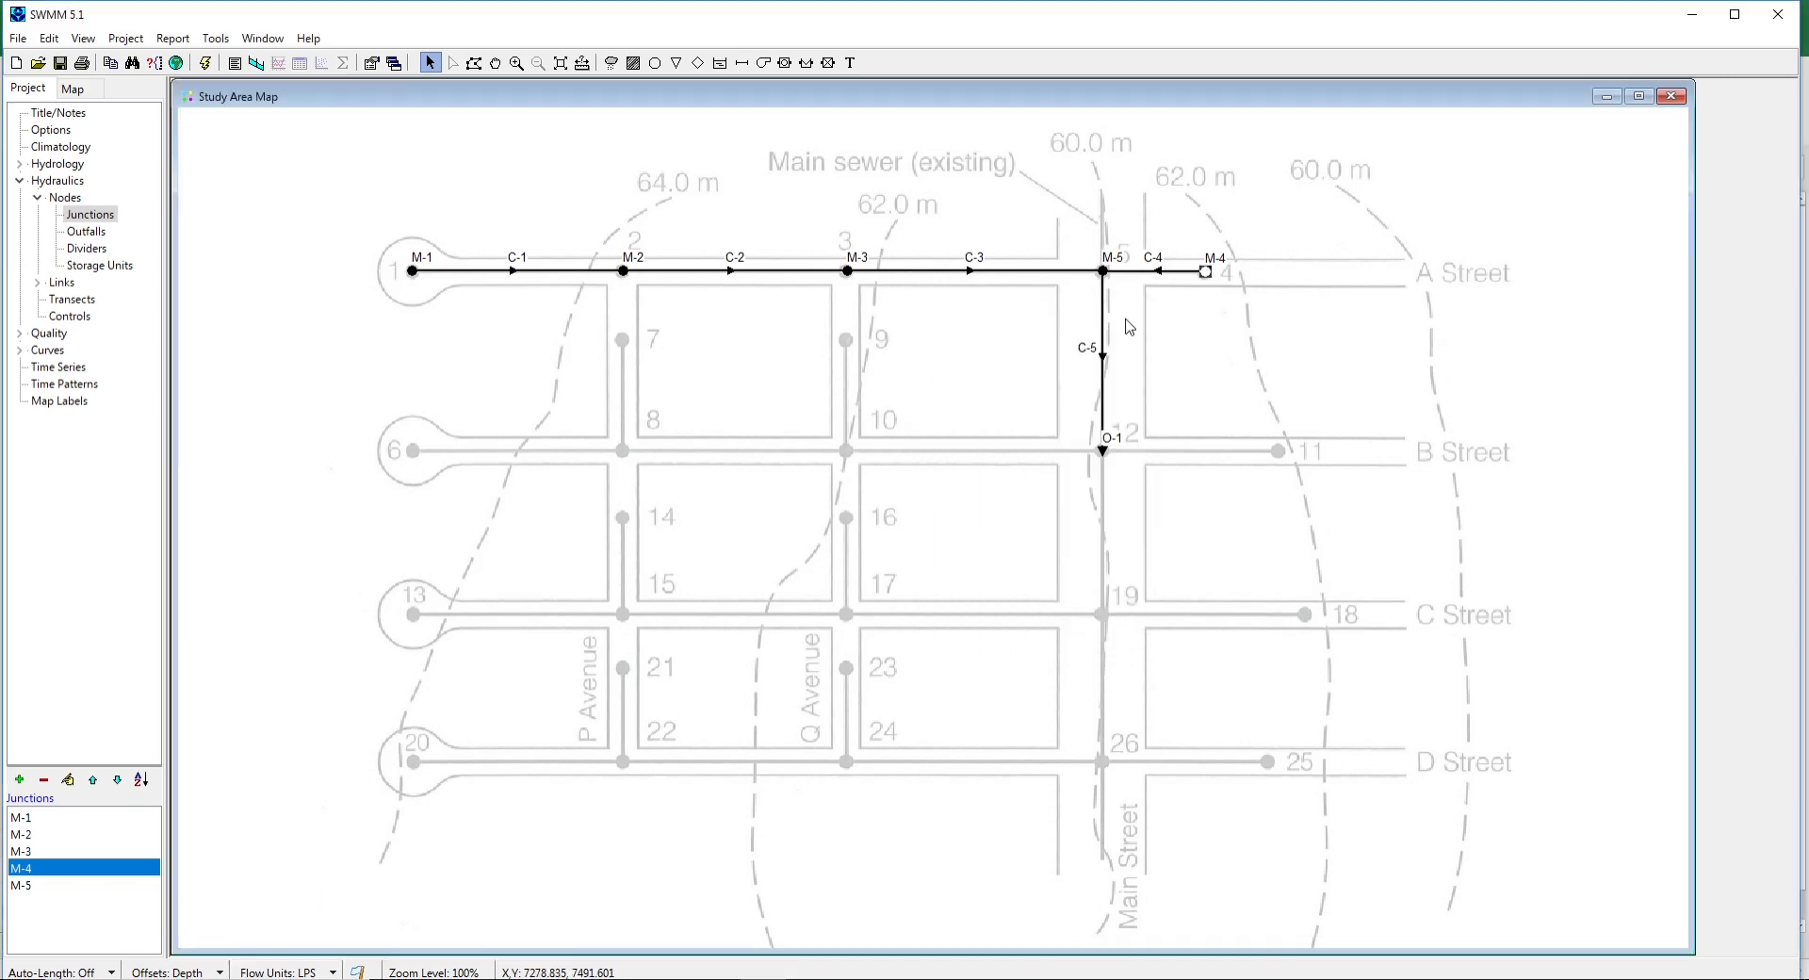
Open the inflows of junction M-5 and set the direct FLOW baseline to 370.0559.
double_click(1103, 271)
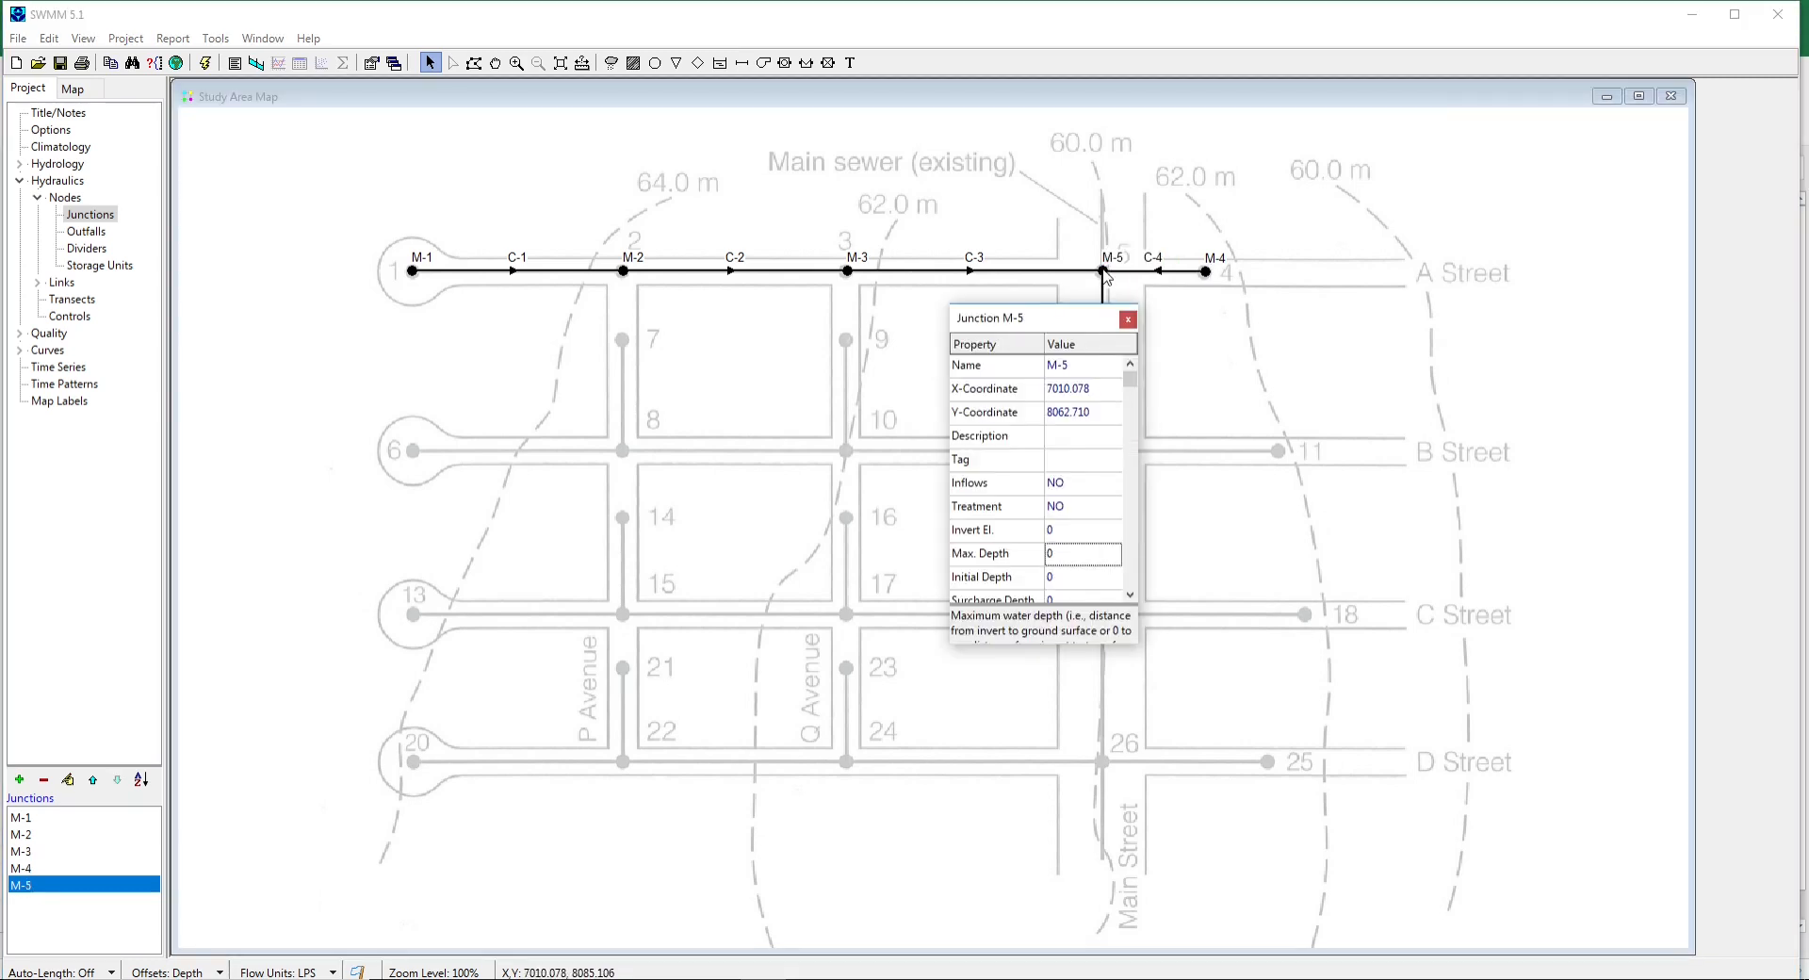
click(1083, 483)
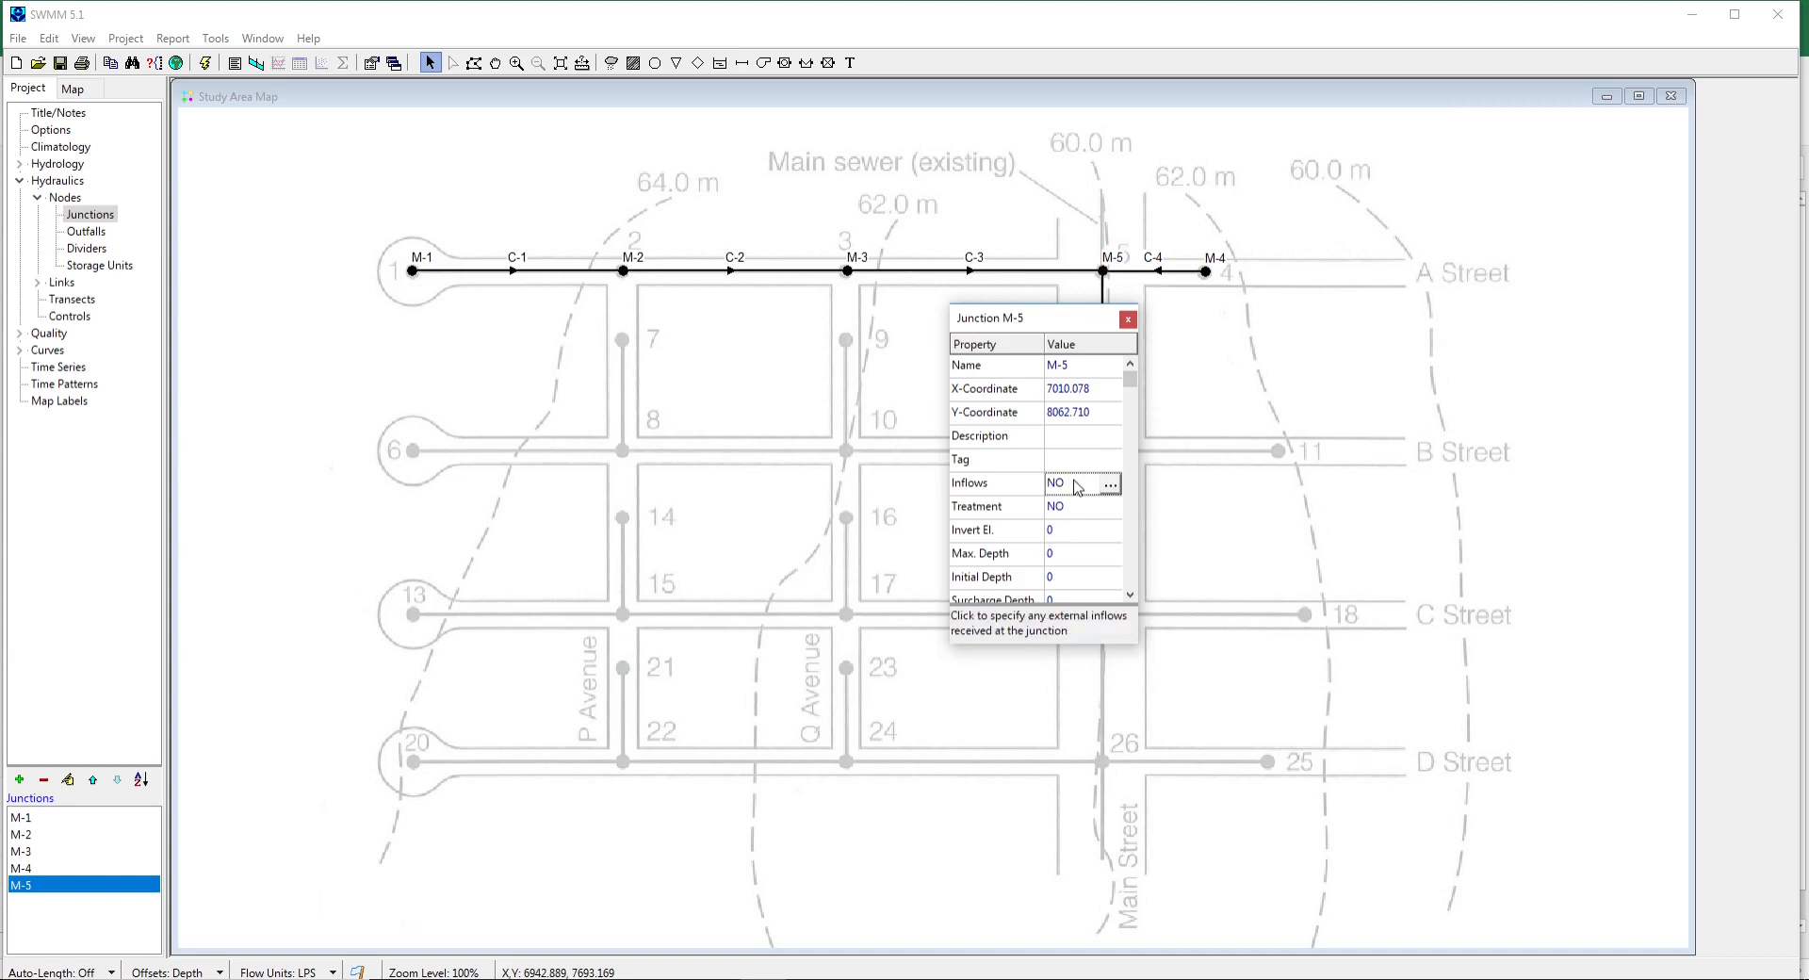
click(1110, 488)
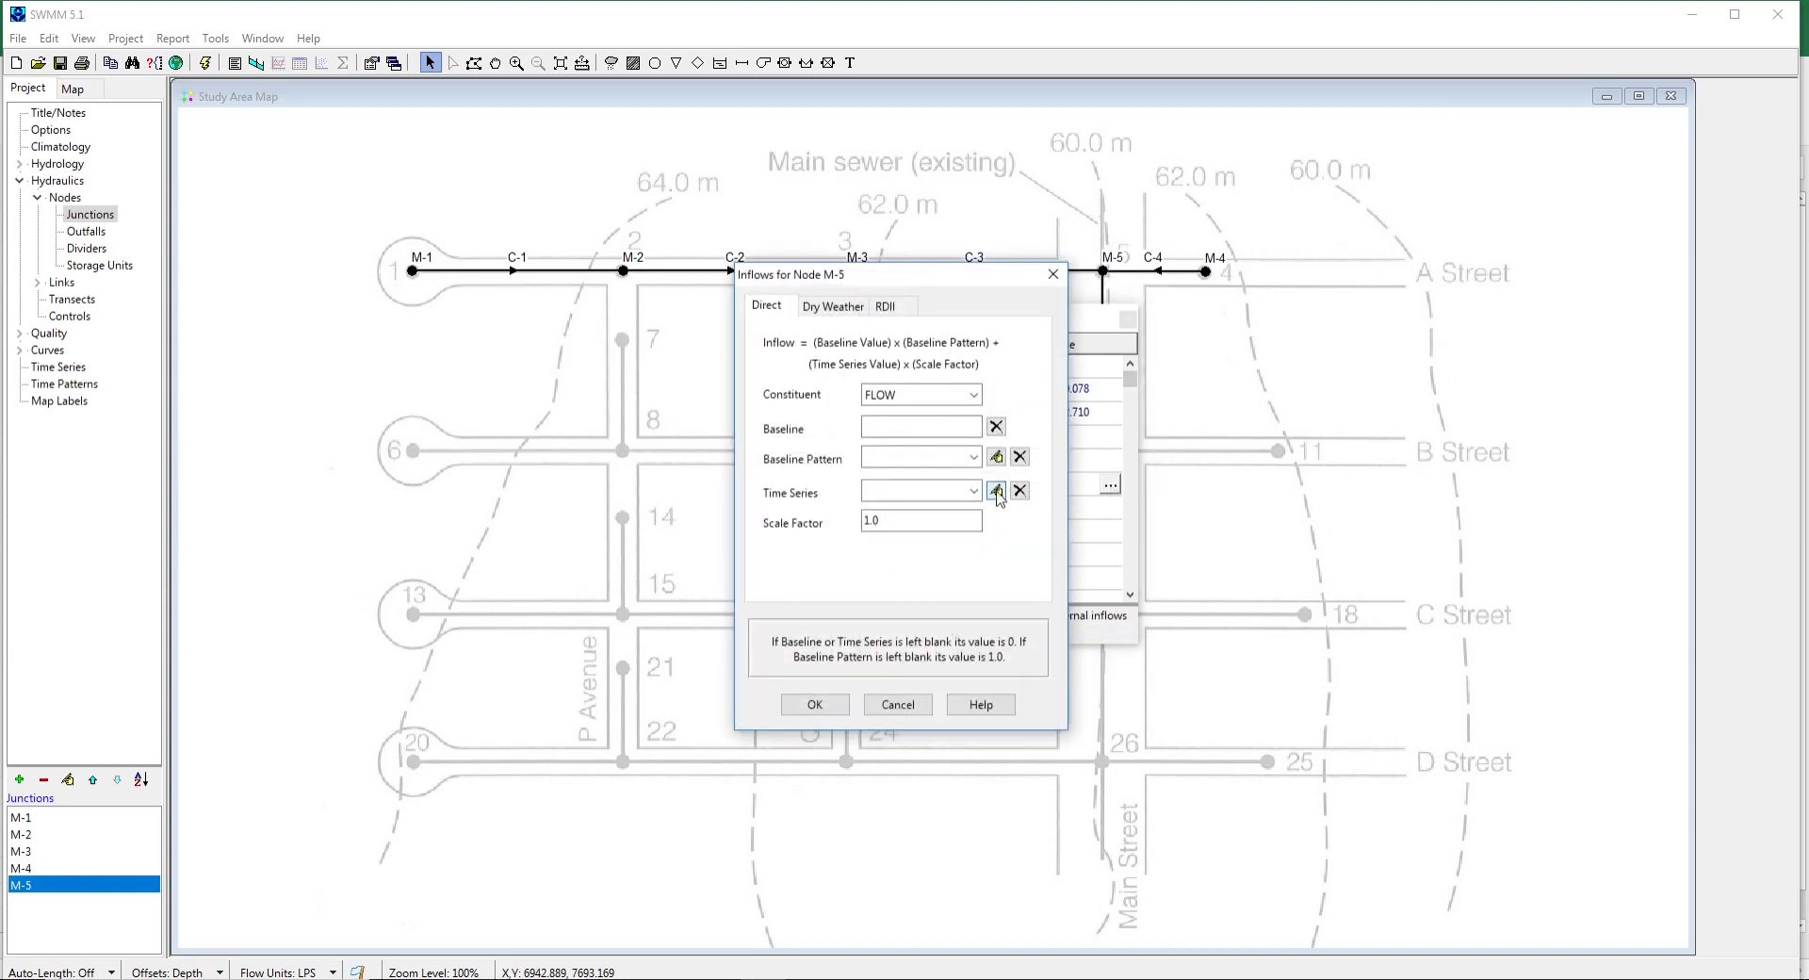
click(884, 424)
text(370)
text(0559)
Give junction M-5 a dry weather FLOW average value of 0.2046 LPS with time pattern Pattern-1, and accept the inflows.
click(825, 308)
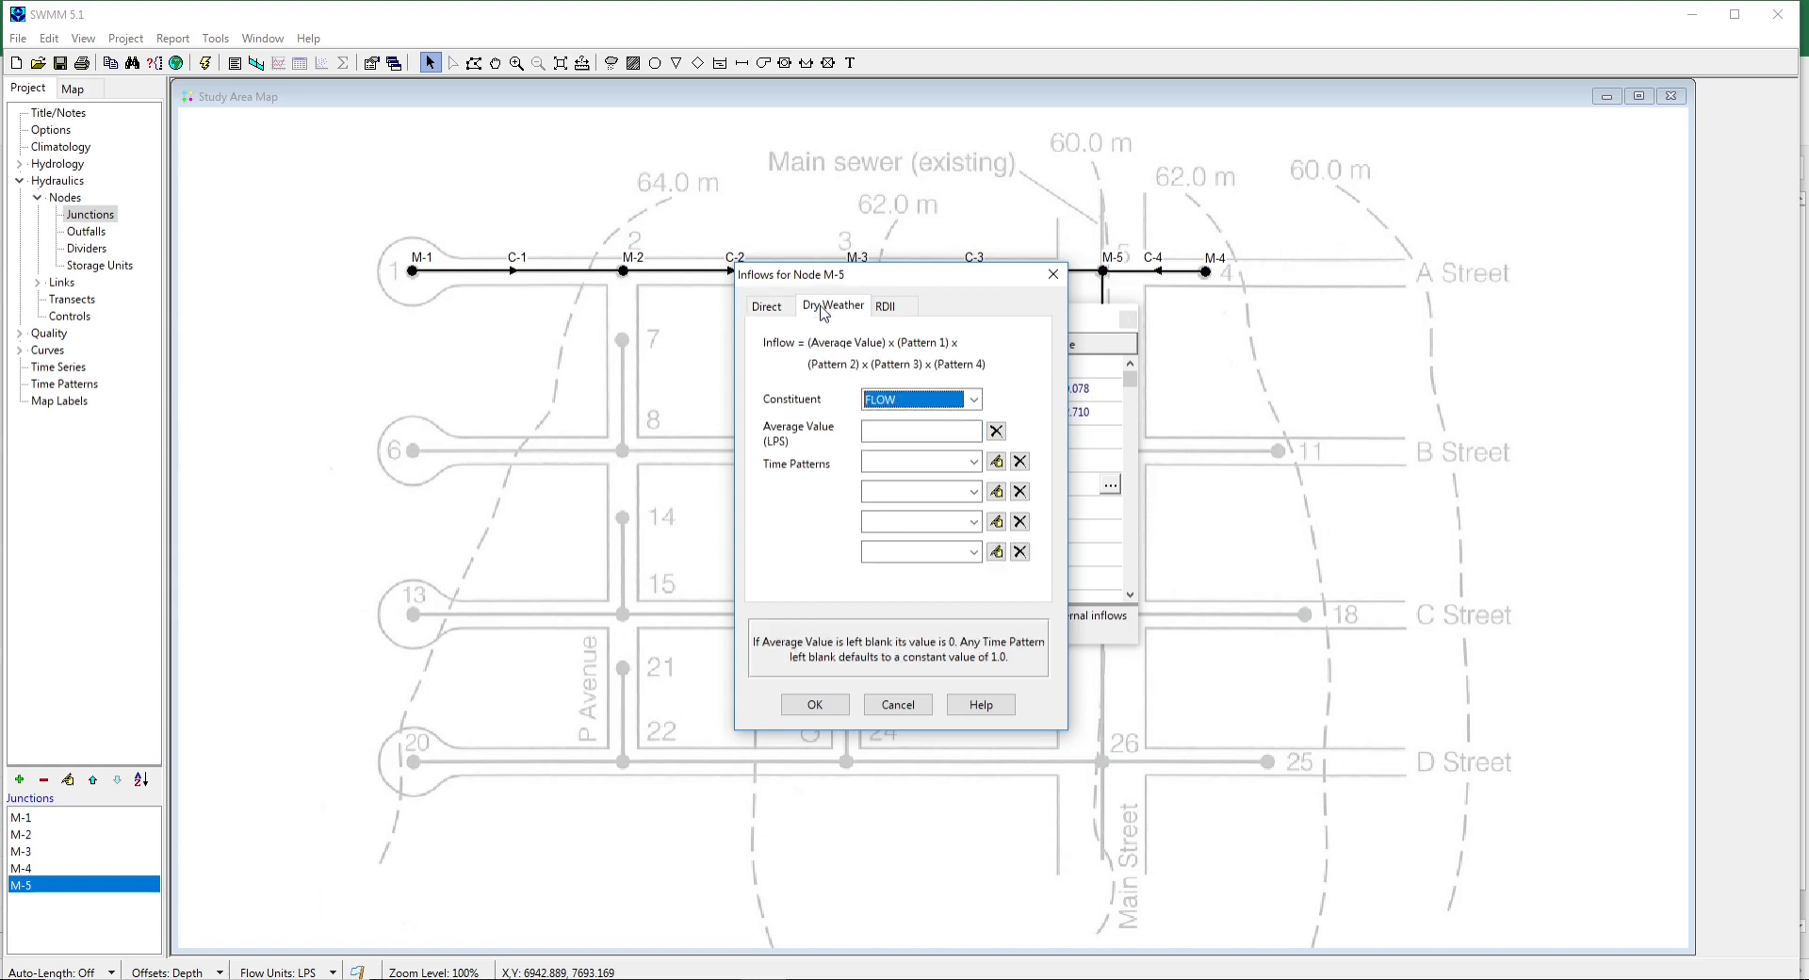
click(876, 432)
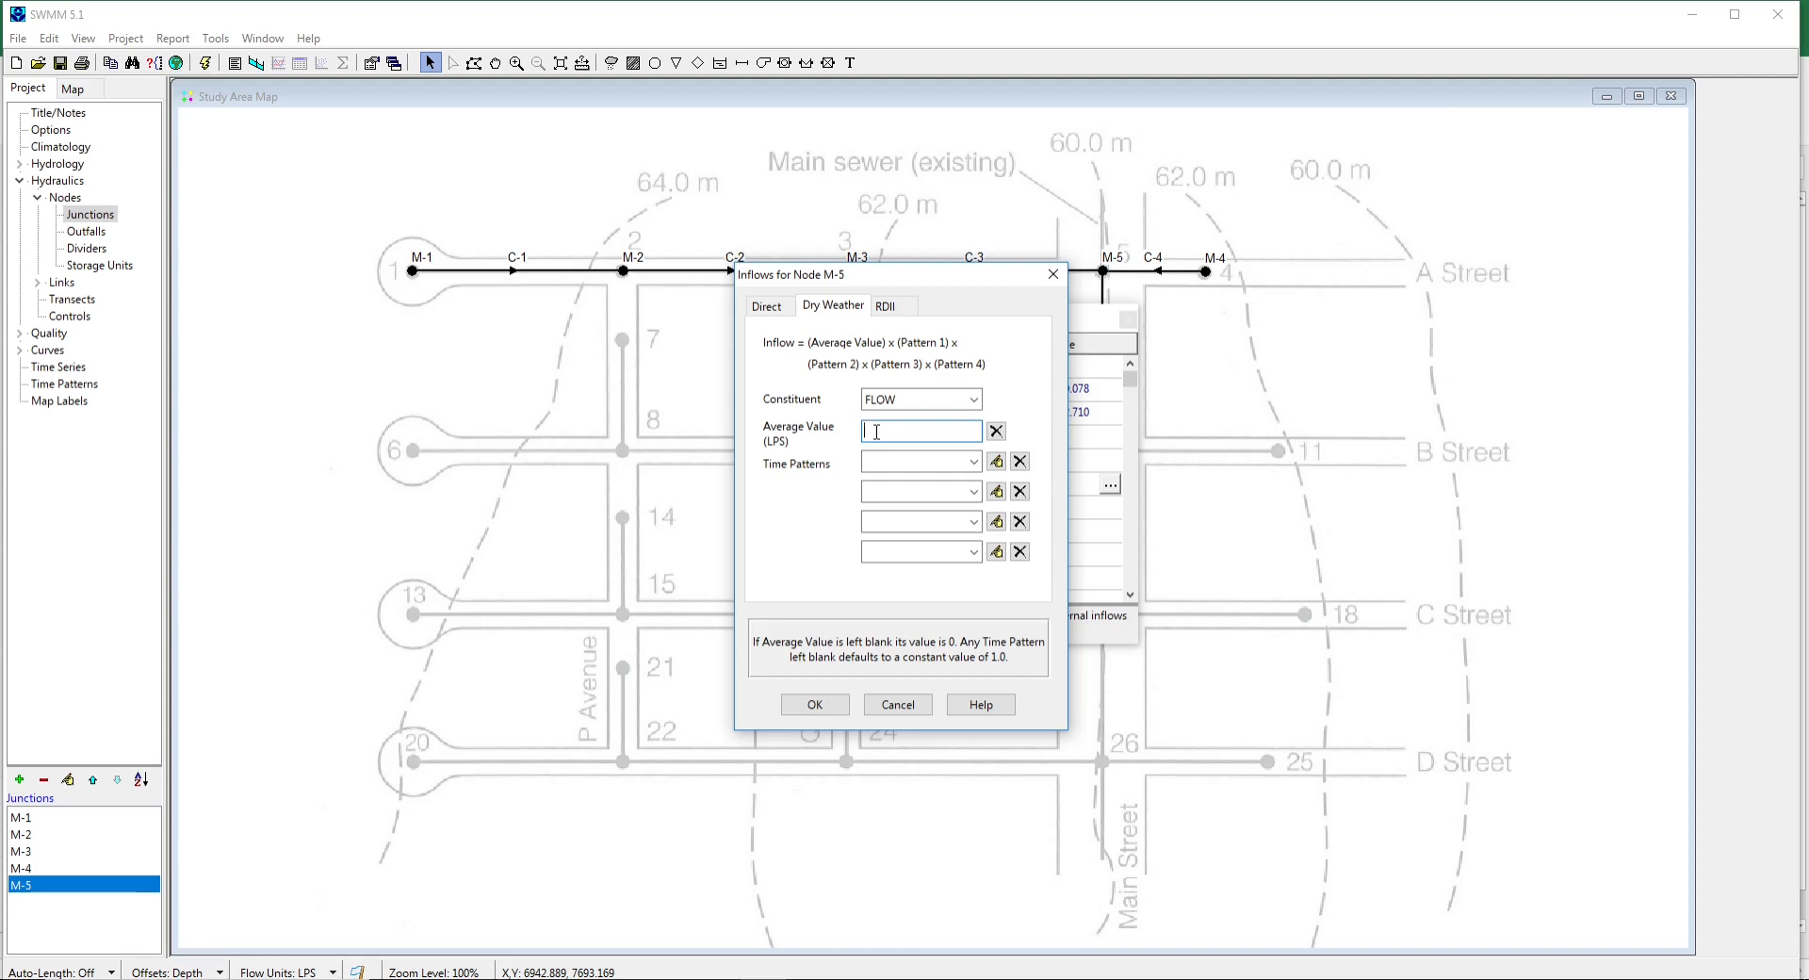
text(0.2046)
click(911, 462)
key(Down)
click(914, 460)
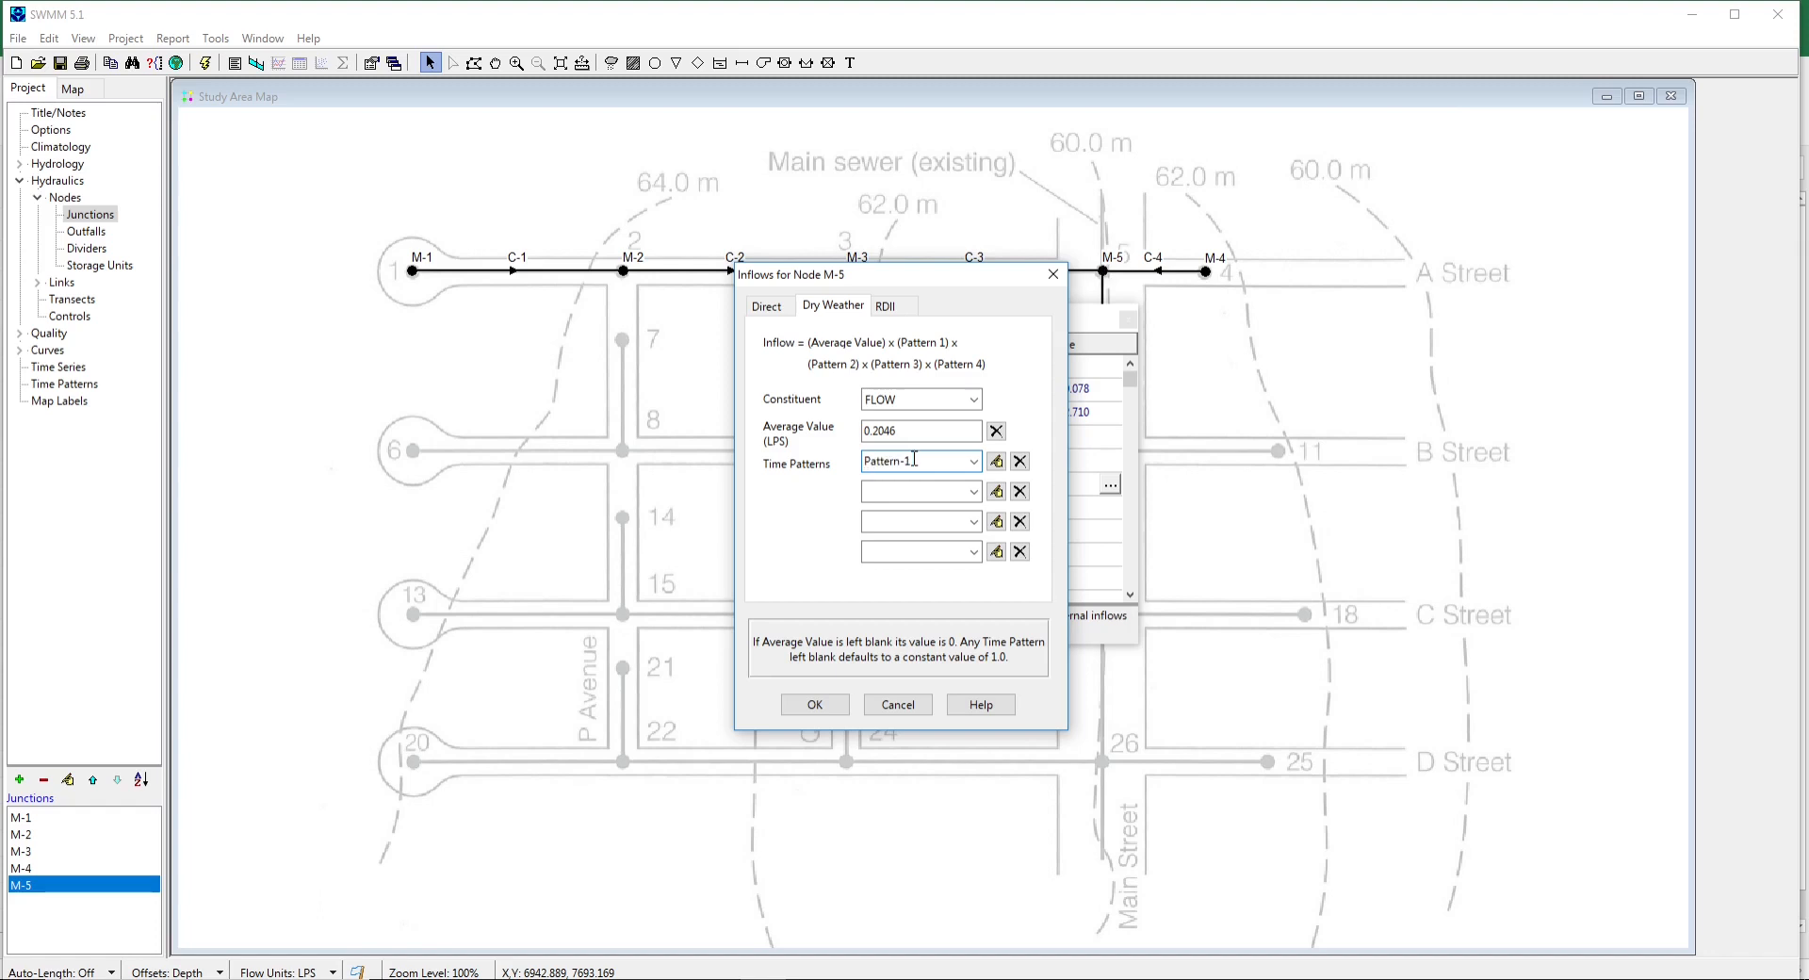
click(816, 707)
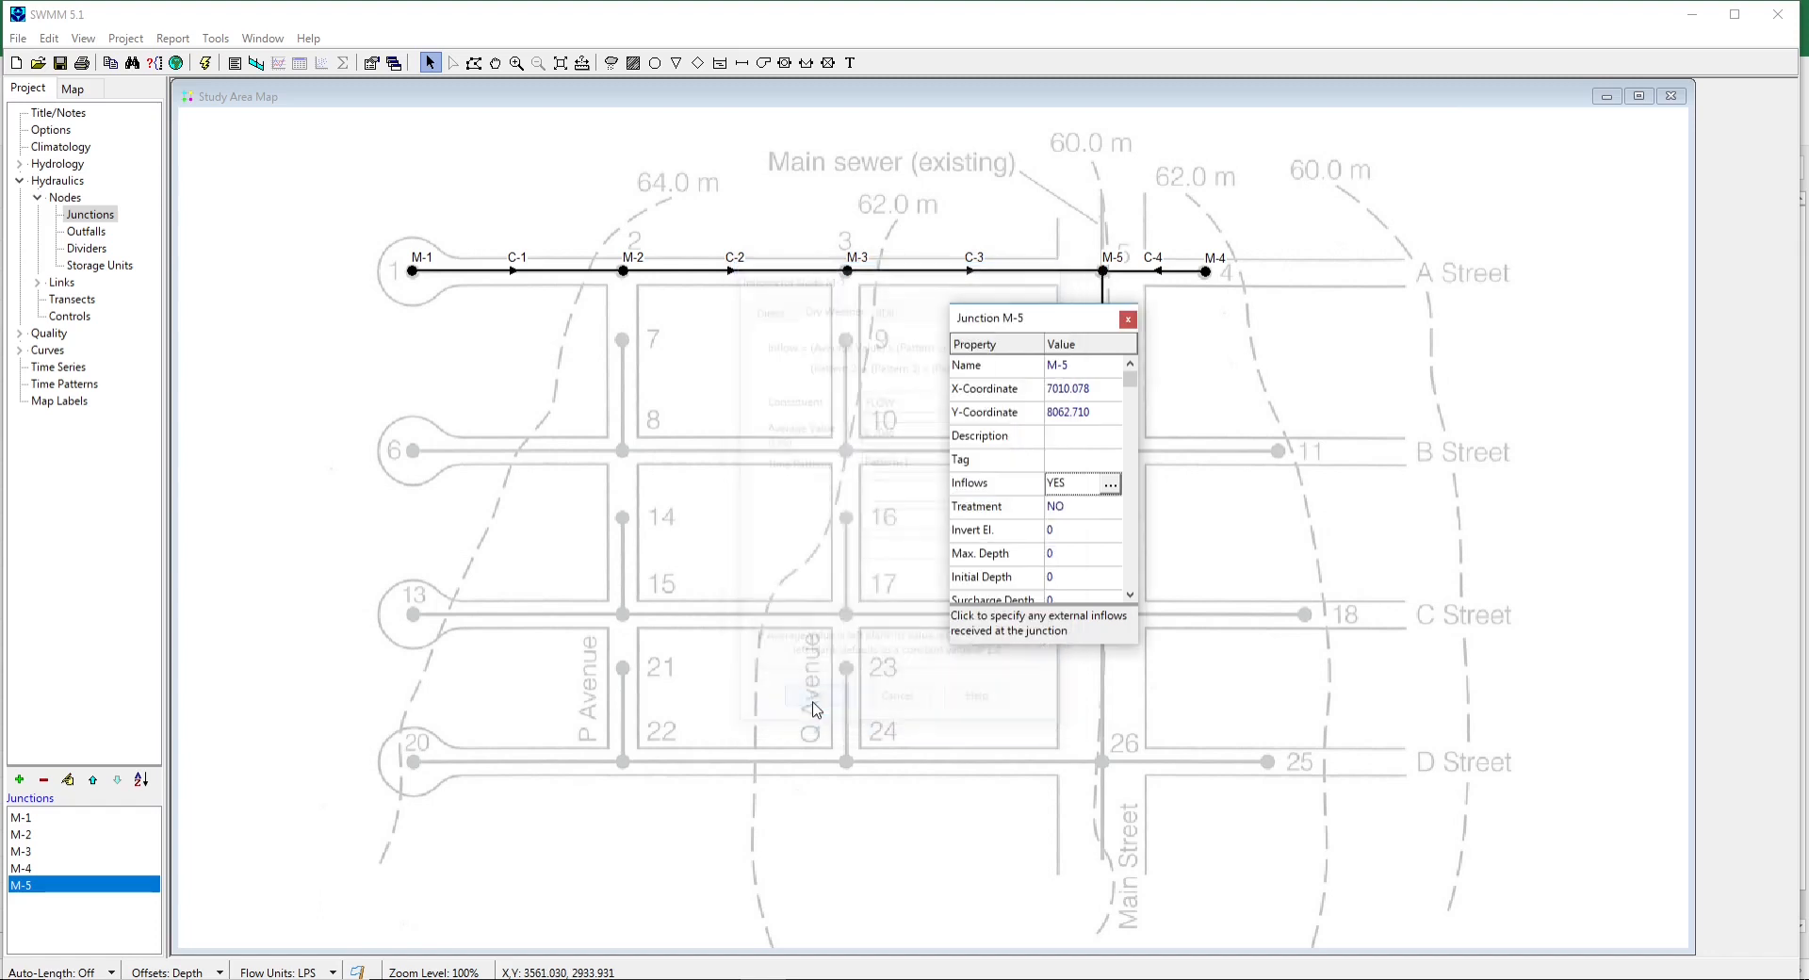
Set junction M-5's invert elevation to 55.35 m and its maximum depth to 4.69, and close its properties.
click(1072, 534)
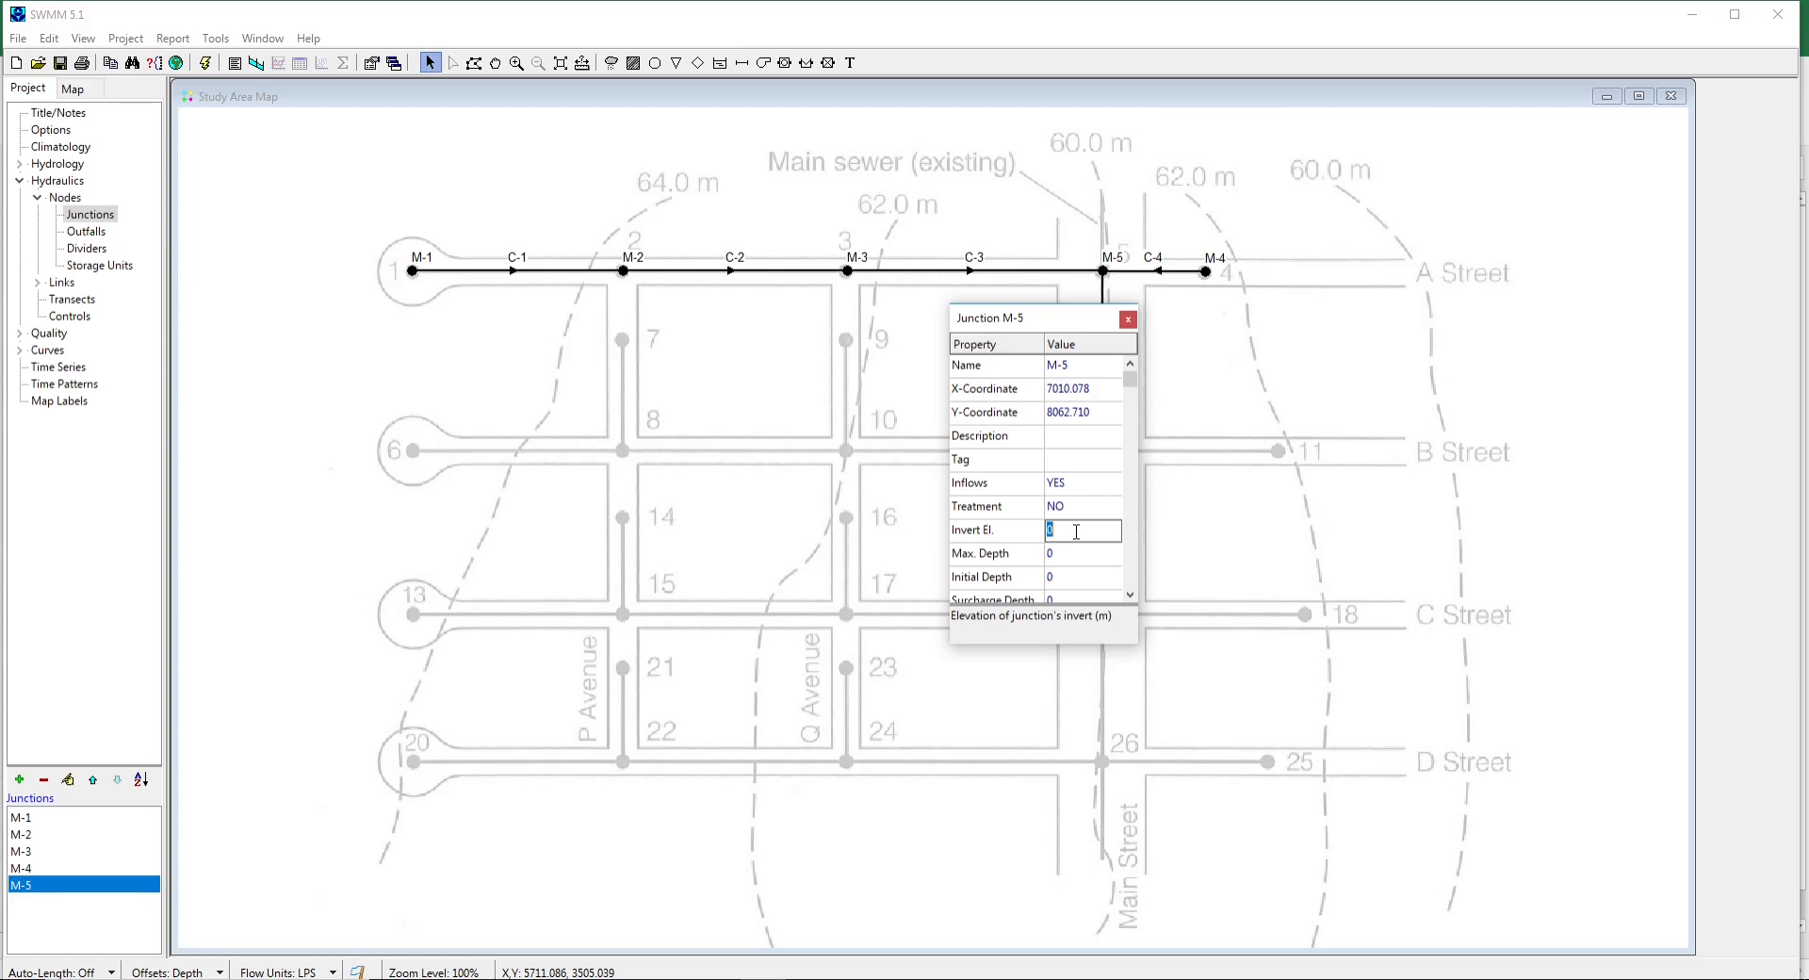
text(55.35)
click(1063, 553)
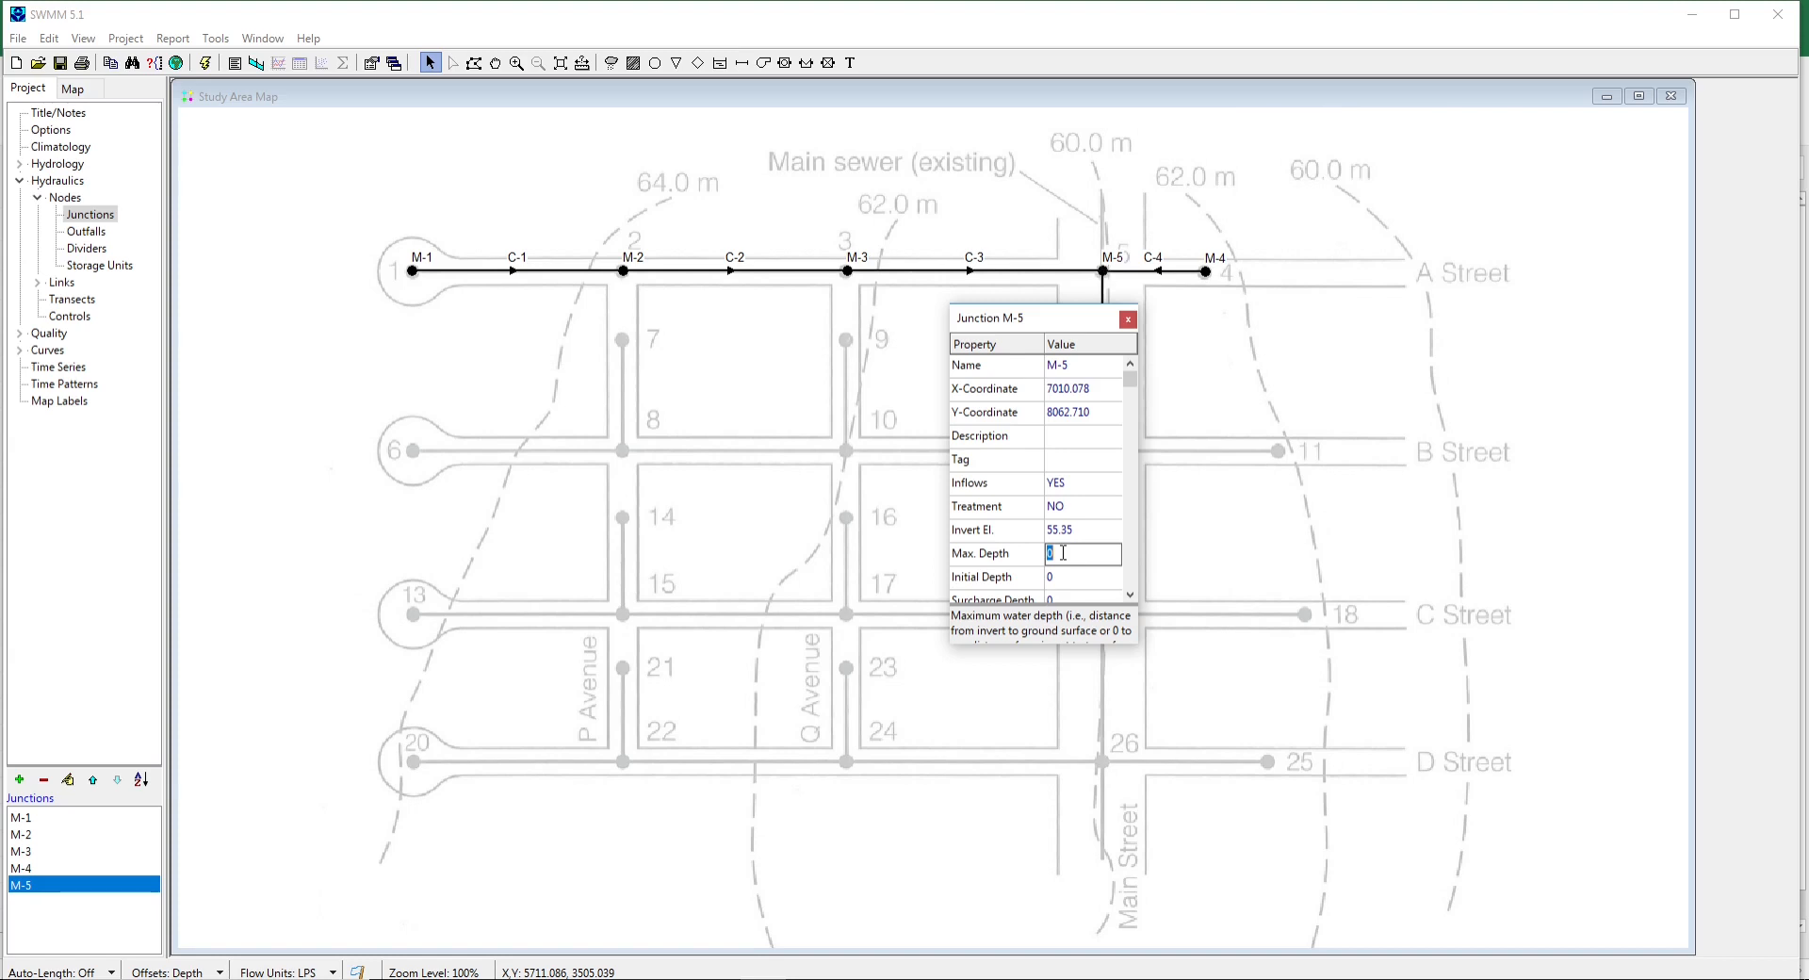
text(4.69)
click(1127, 320)
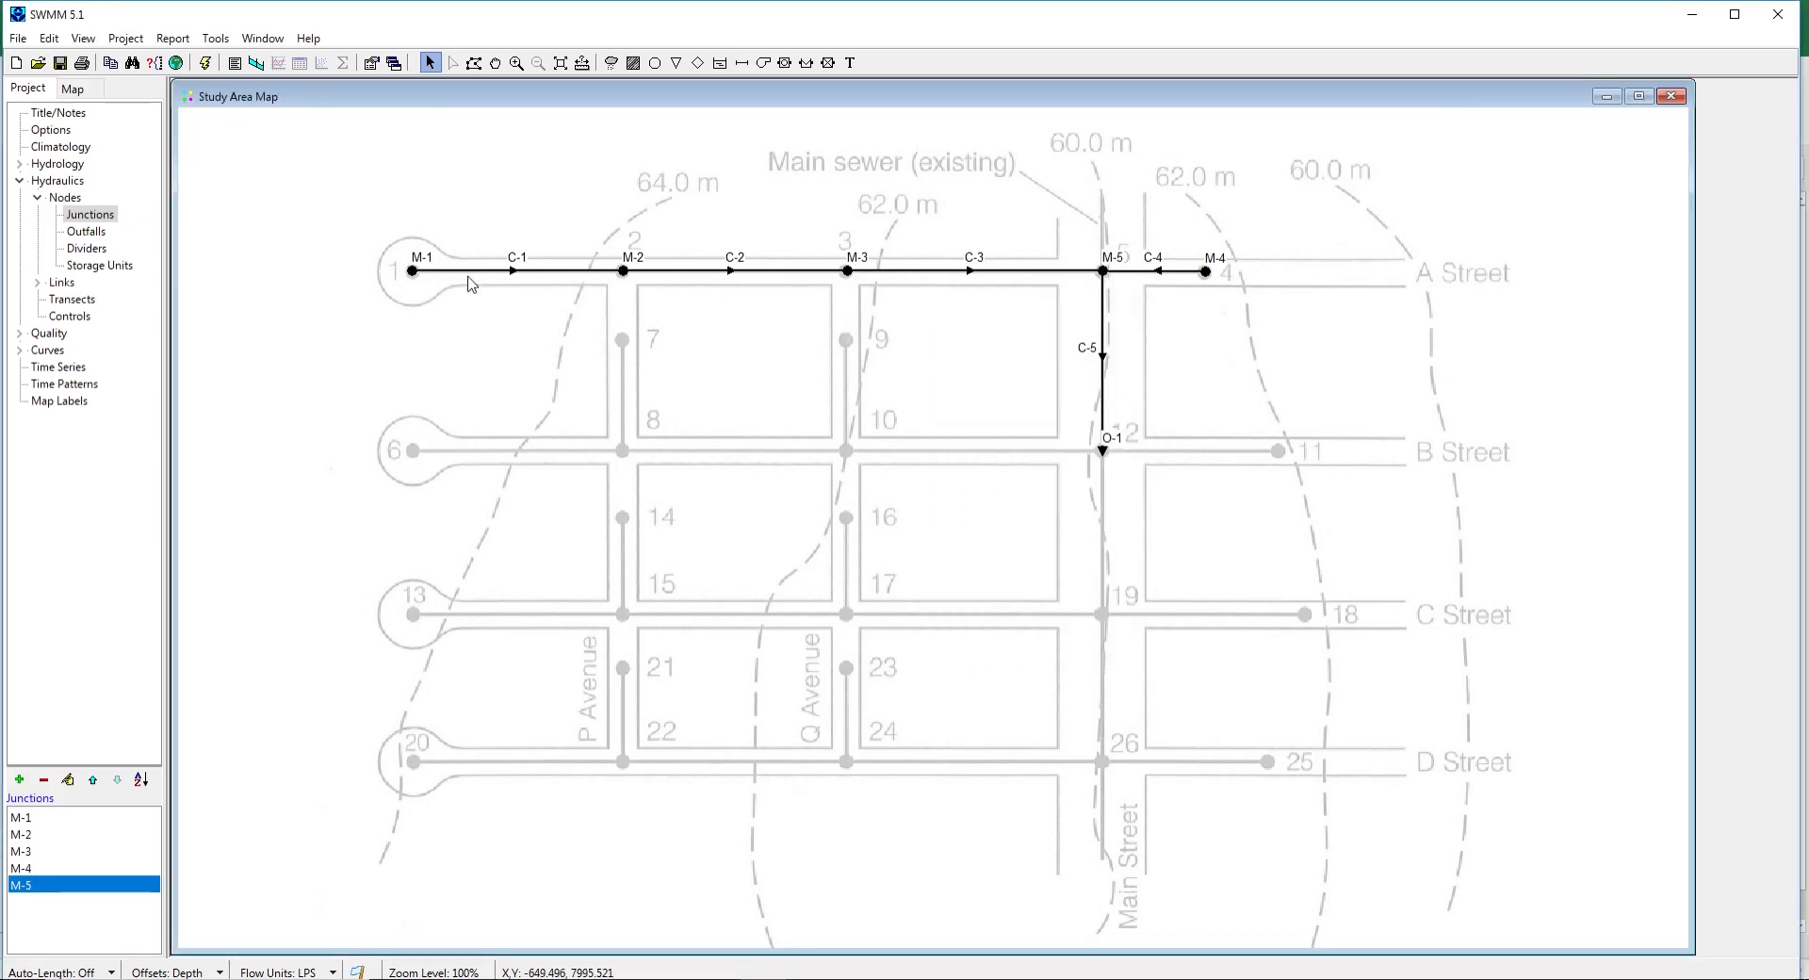
Set conduit C-1's maximum depth to 0.15 m and its length to 53 m, and close its properties.
double_click(516, 271)
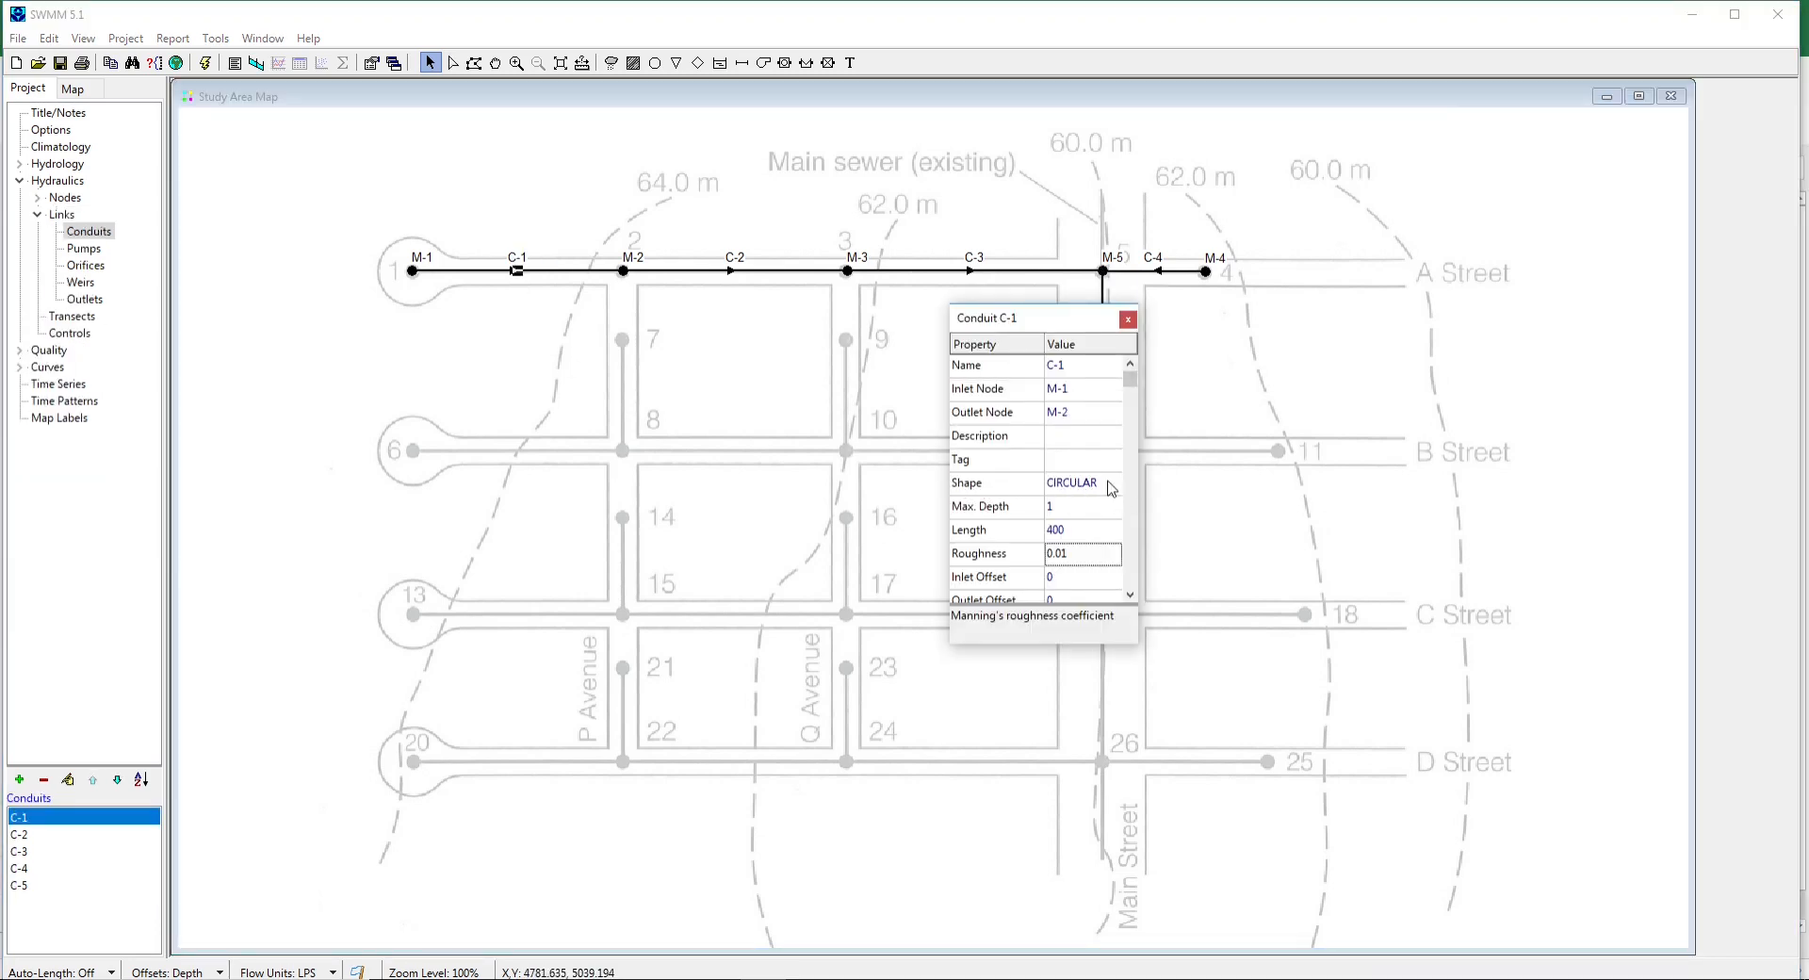
click(1067, 506)
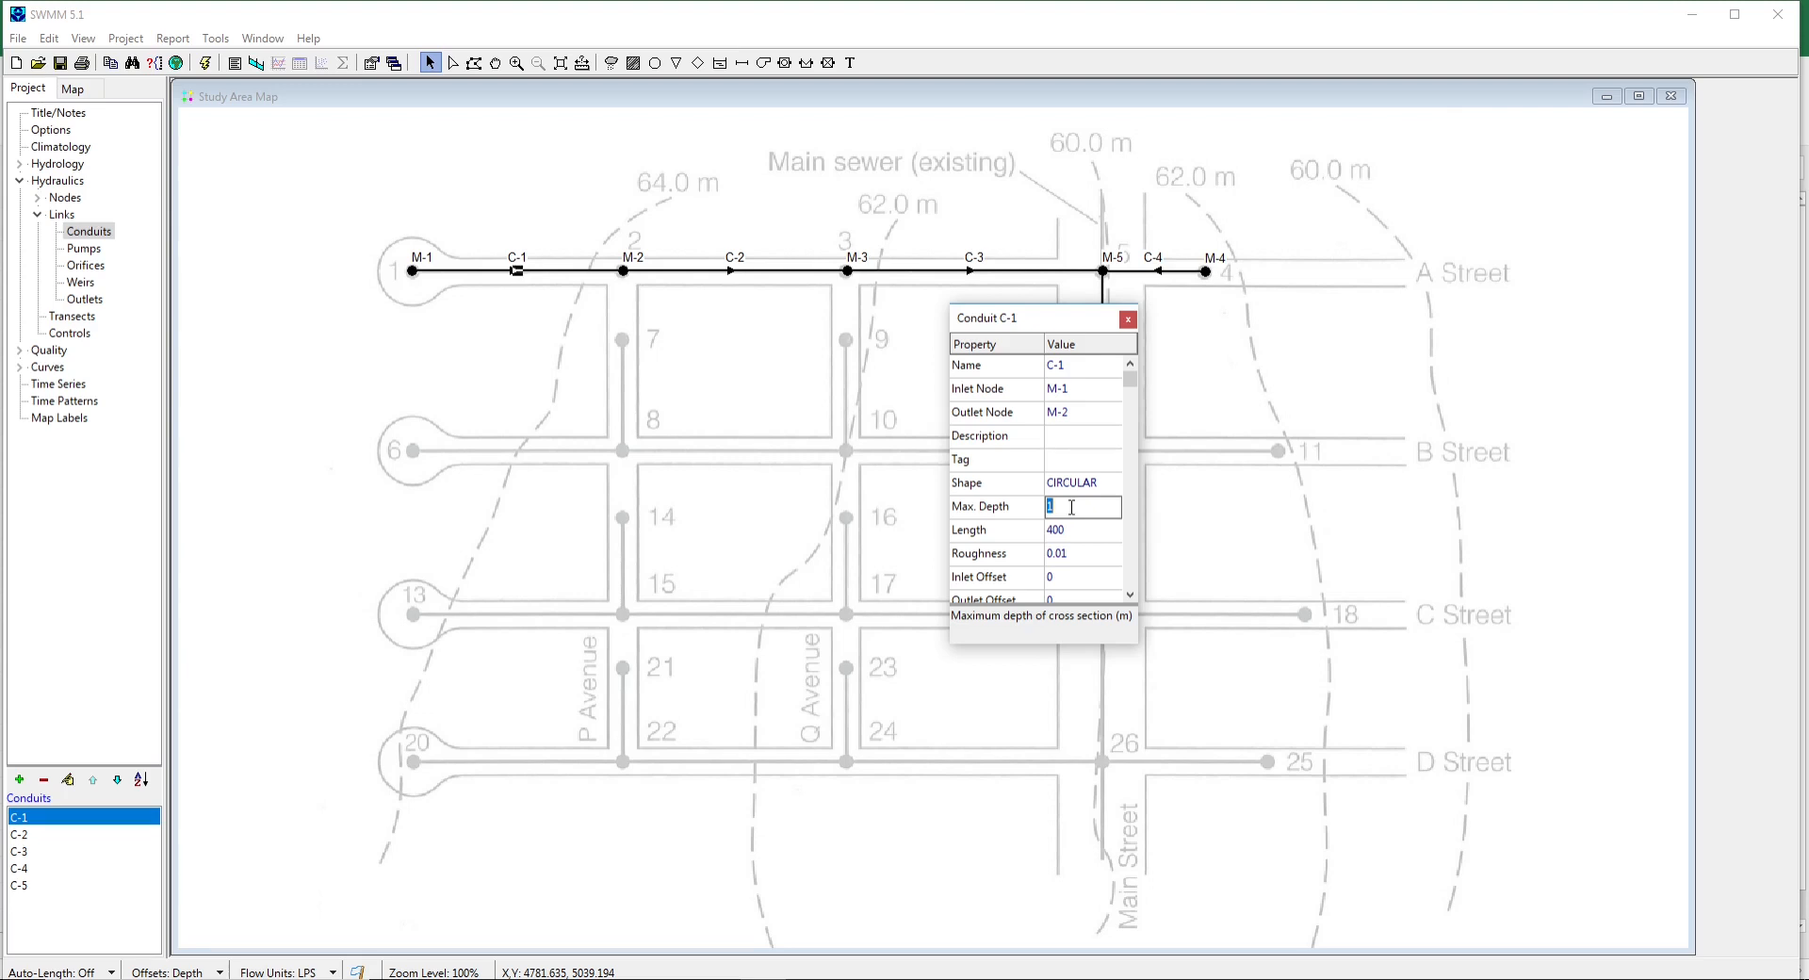
text(0.15)
click(1080, 530)
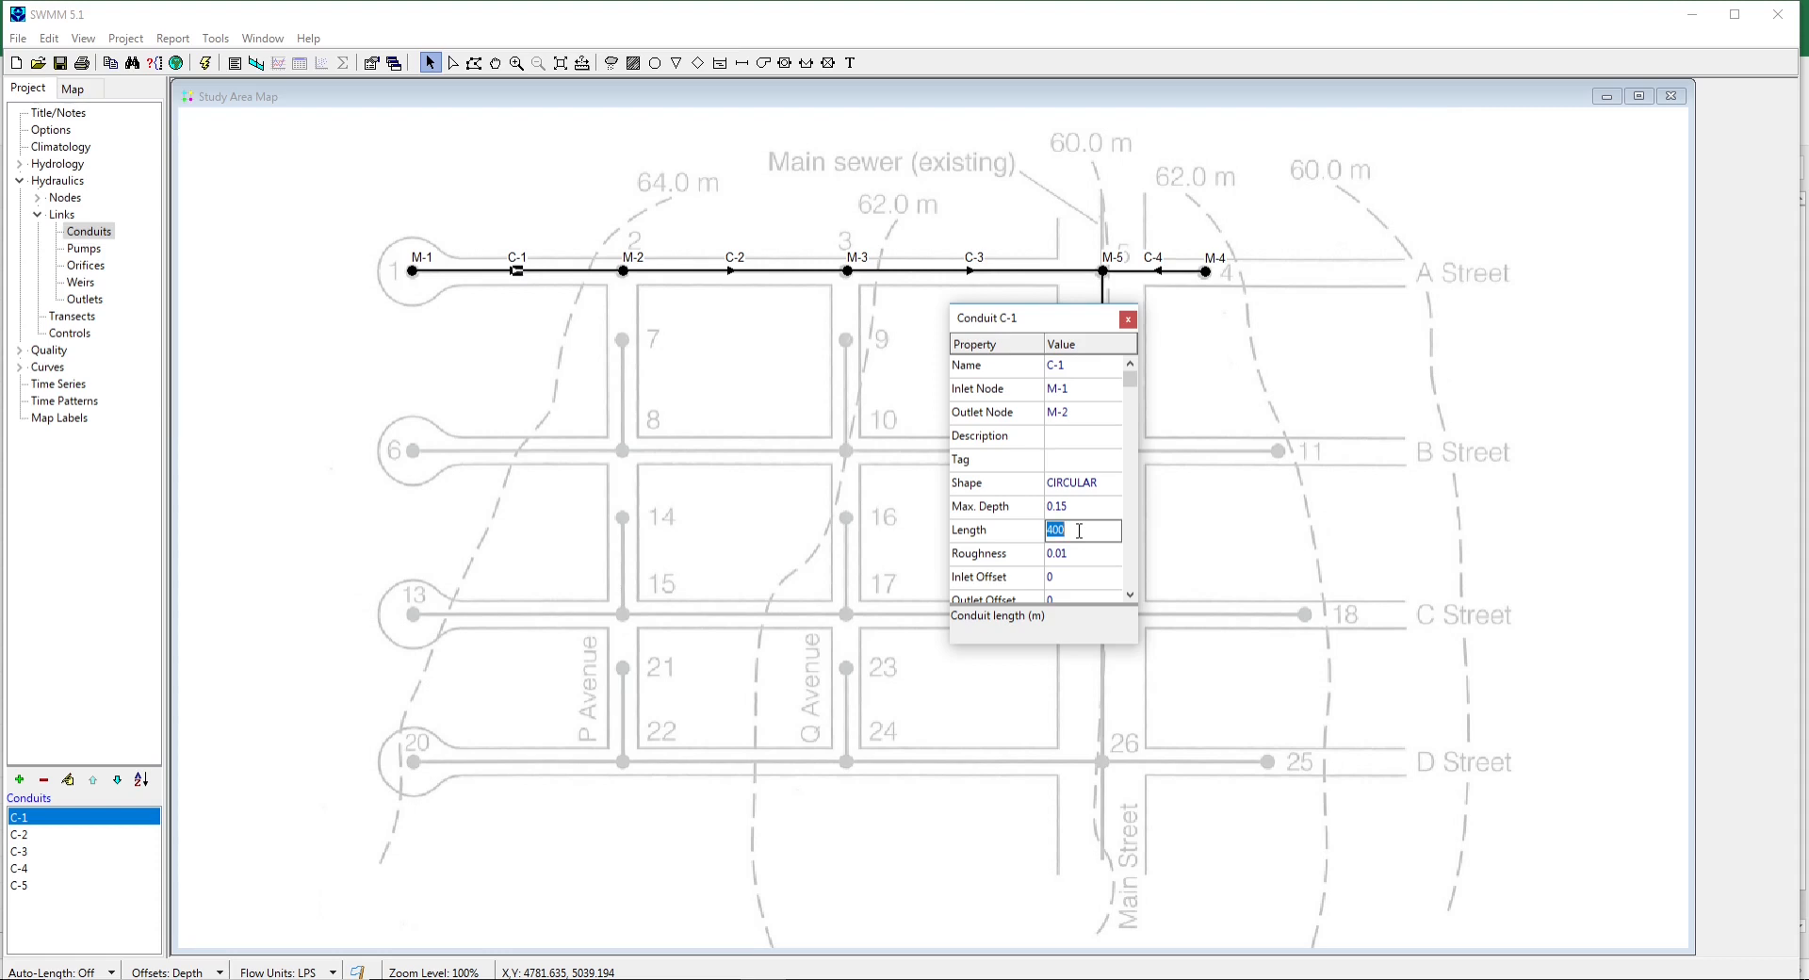
text(53)
click(1081, 556)
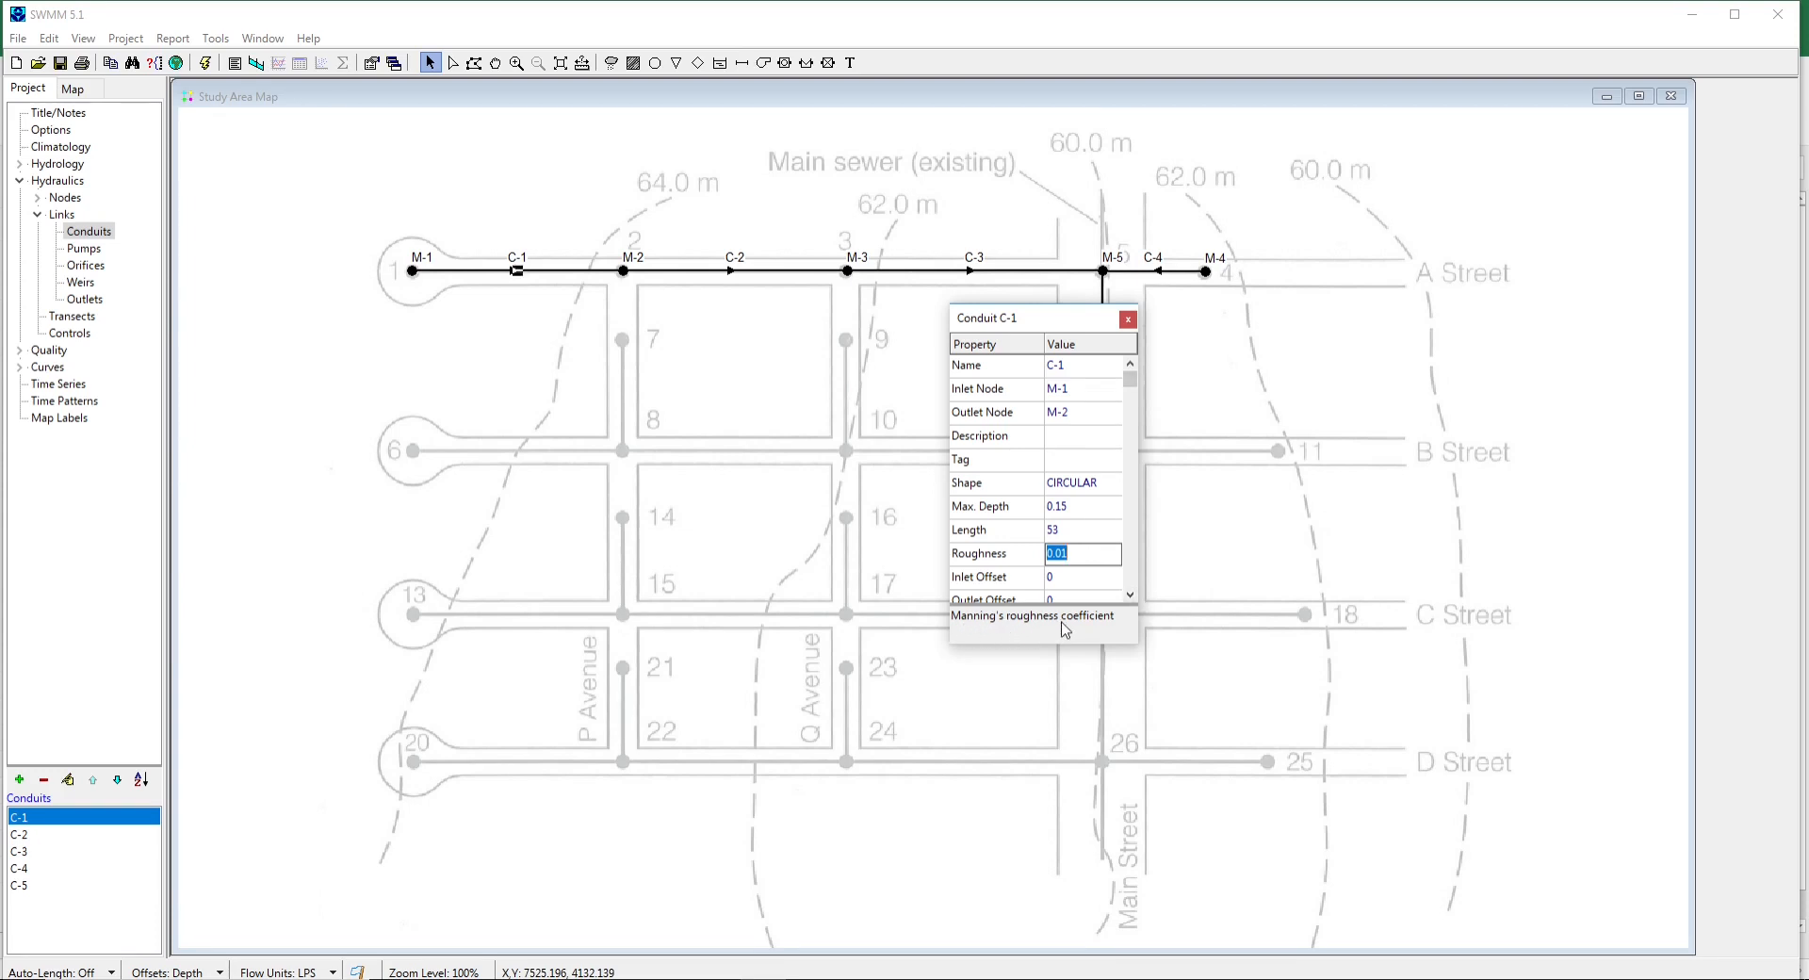
click(1129, 596)
click(1129, 595)
click(1129, 595)
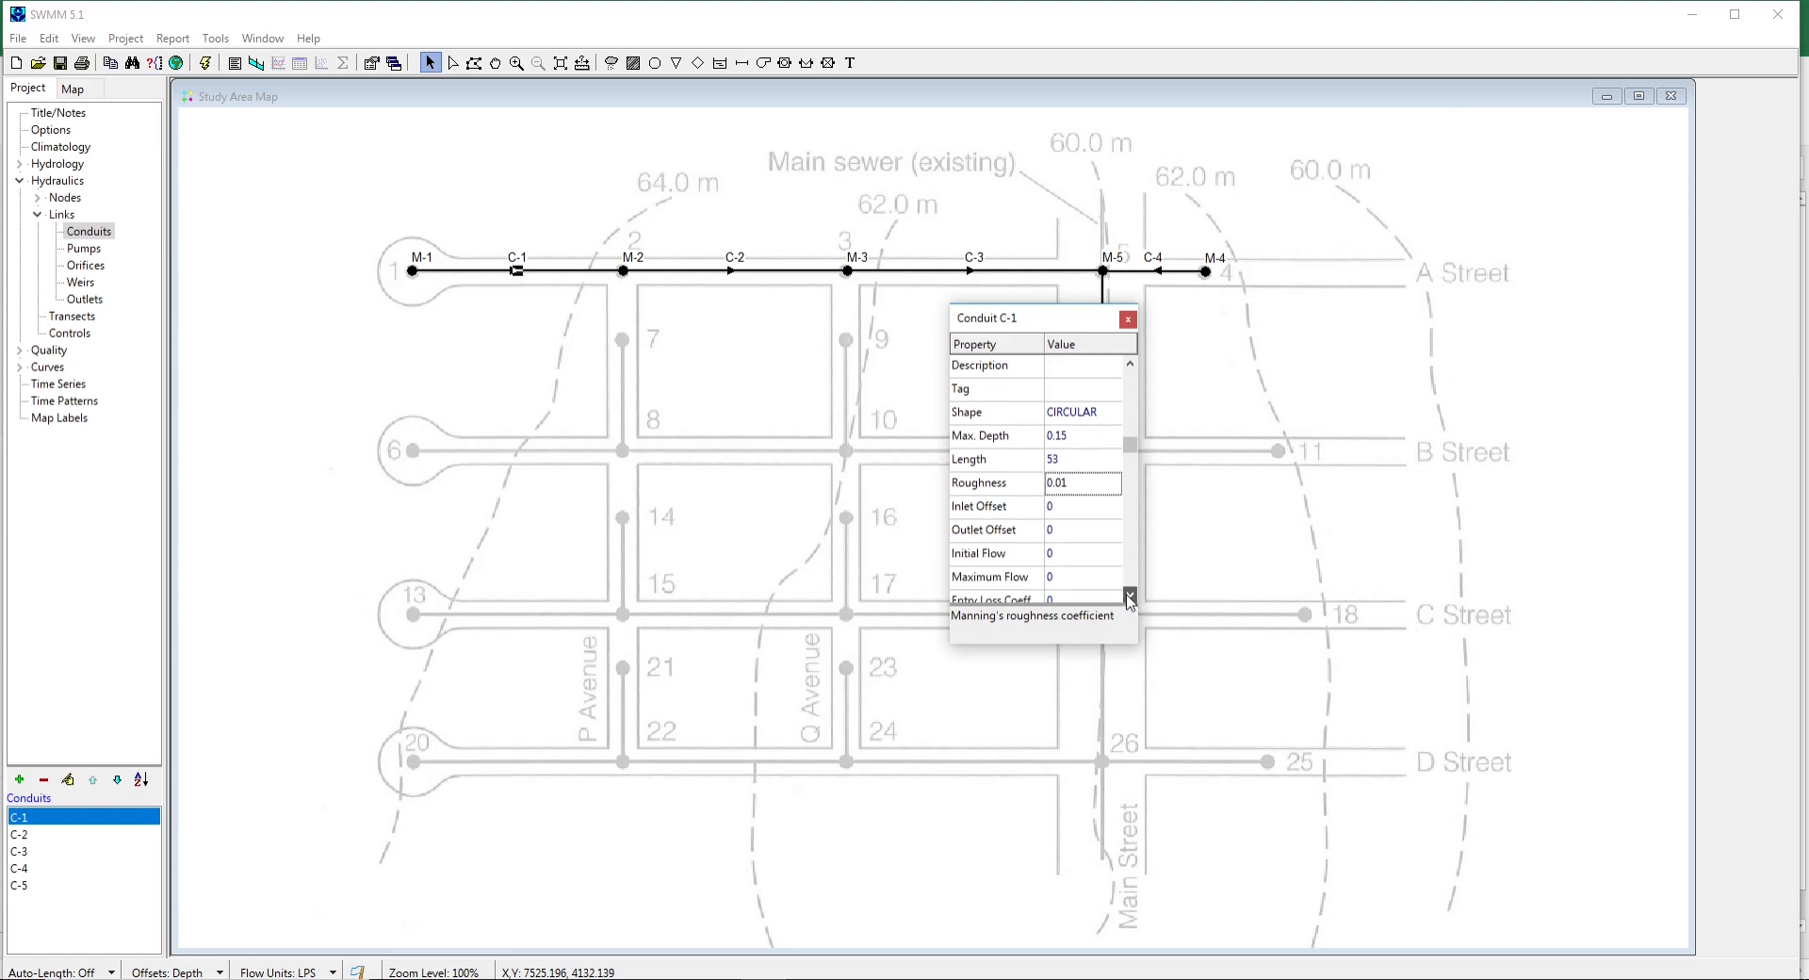
click(1129, 595)
click(1129, 595)
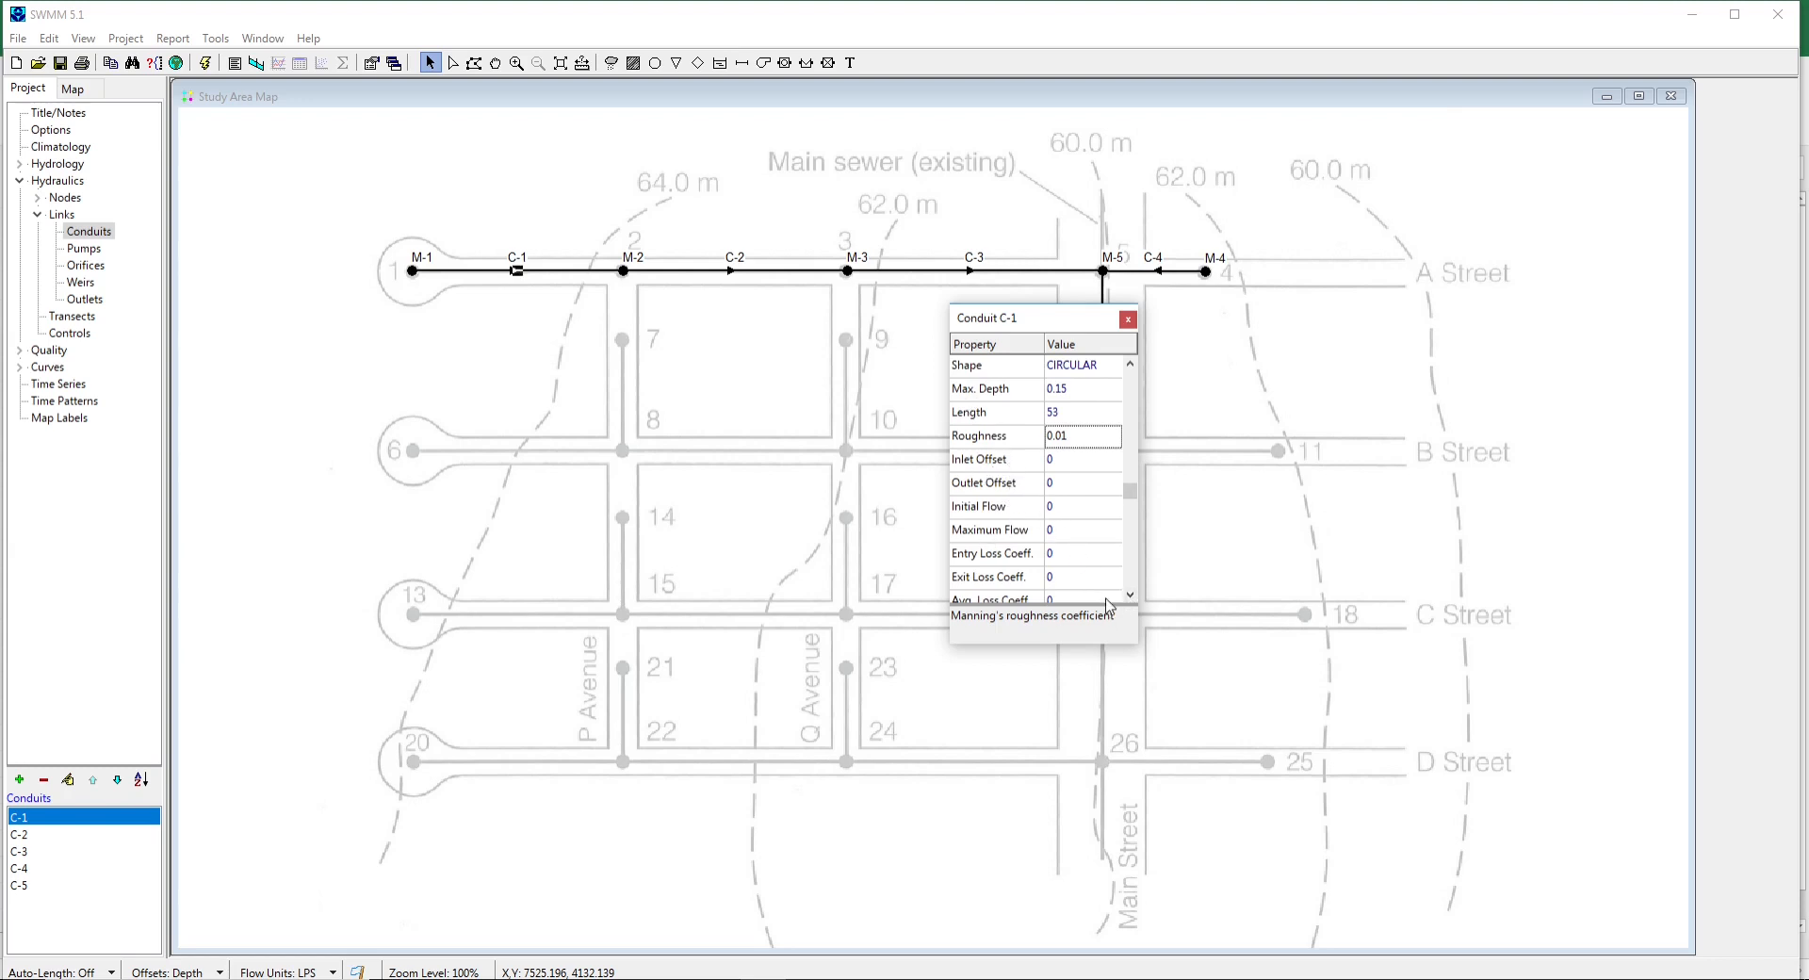
click(1128, 320)
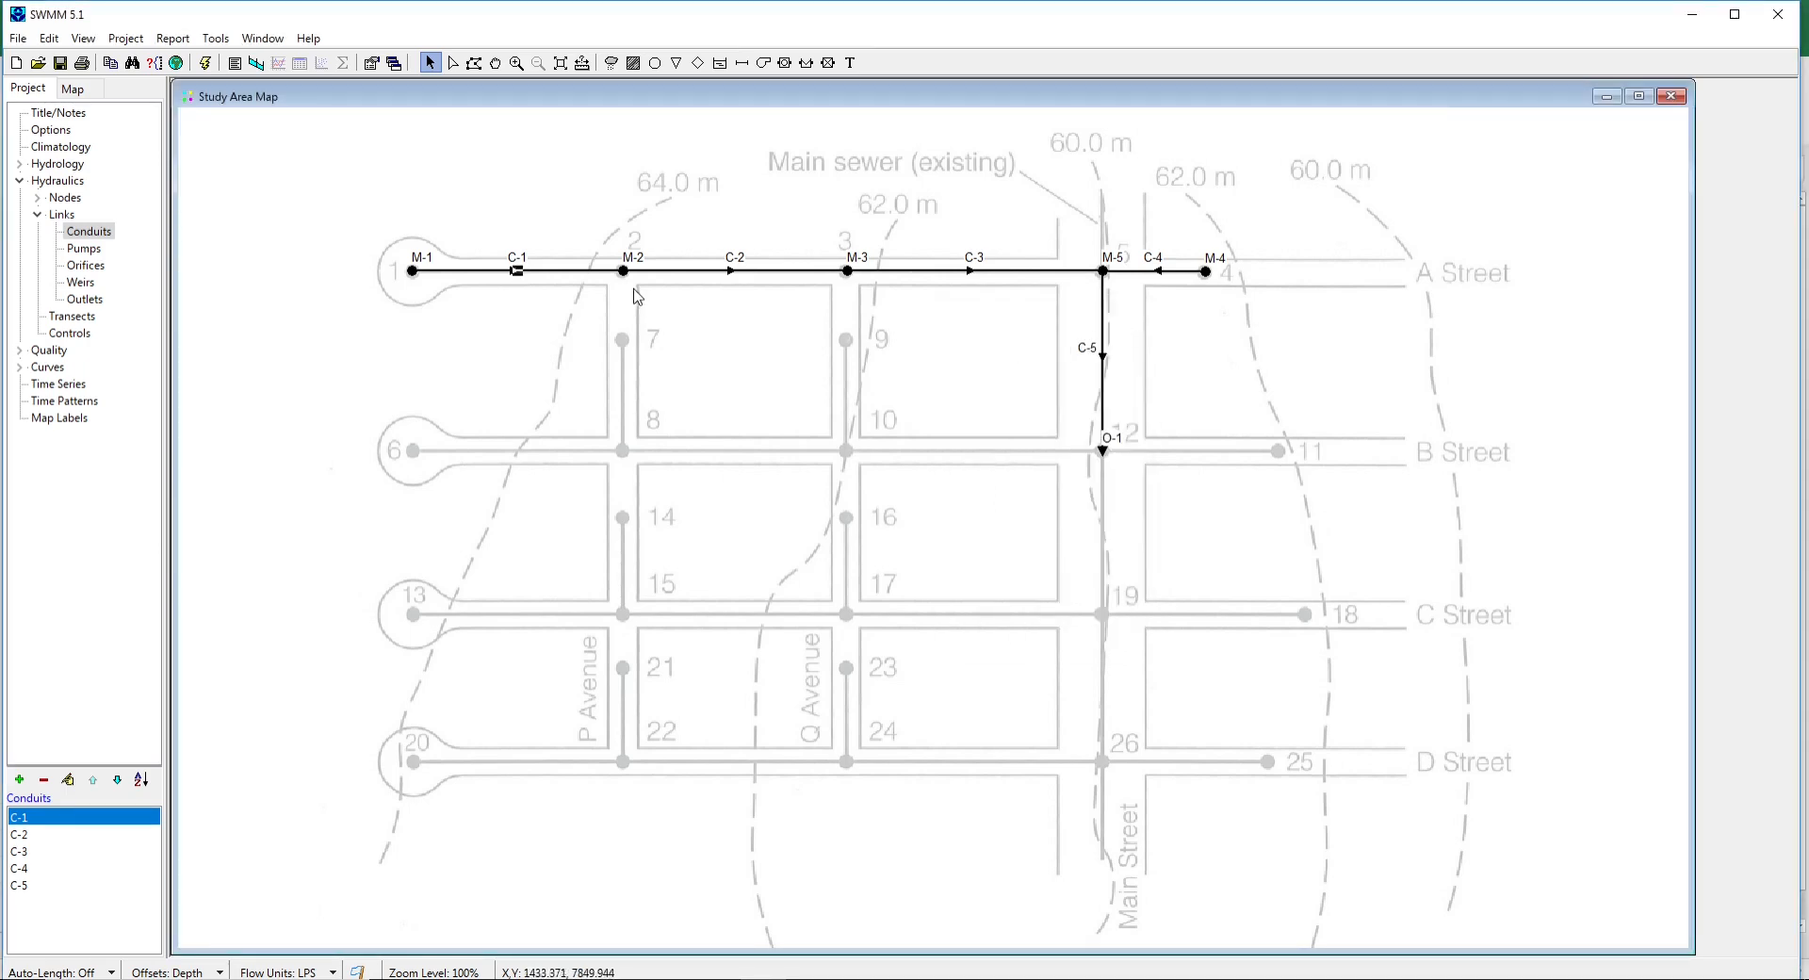
Set conduit C-2's maximum depth to 0.15 m and its length to 91 m, and close its properties.
double_click(727, 271)
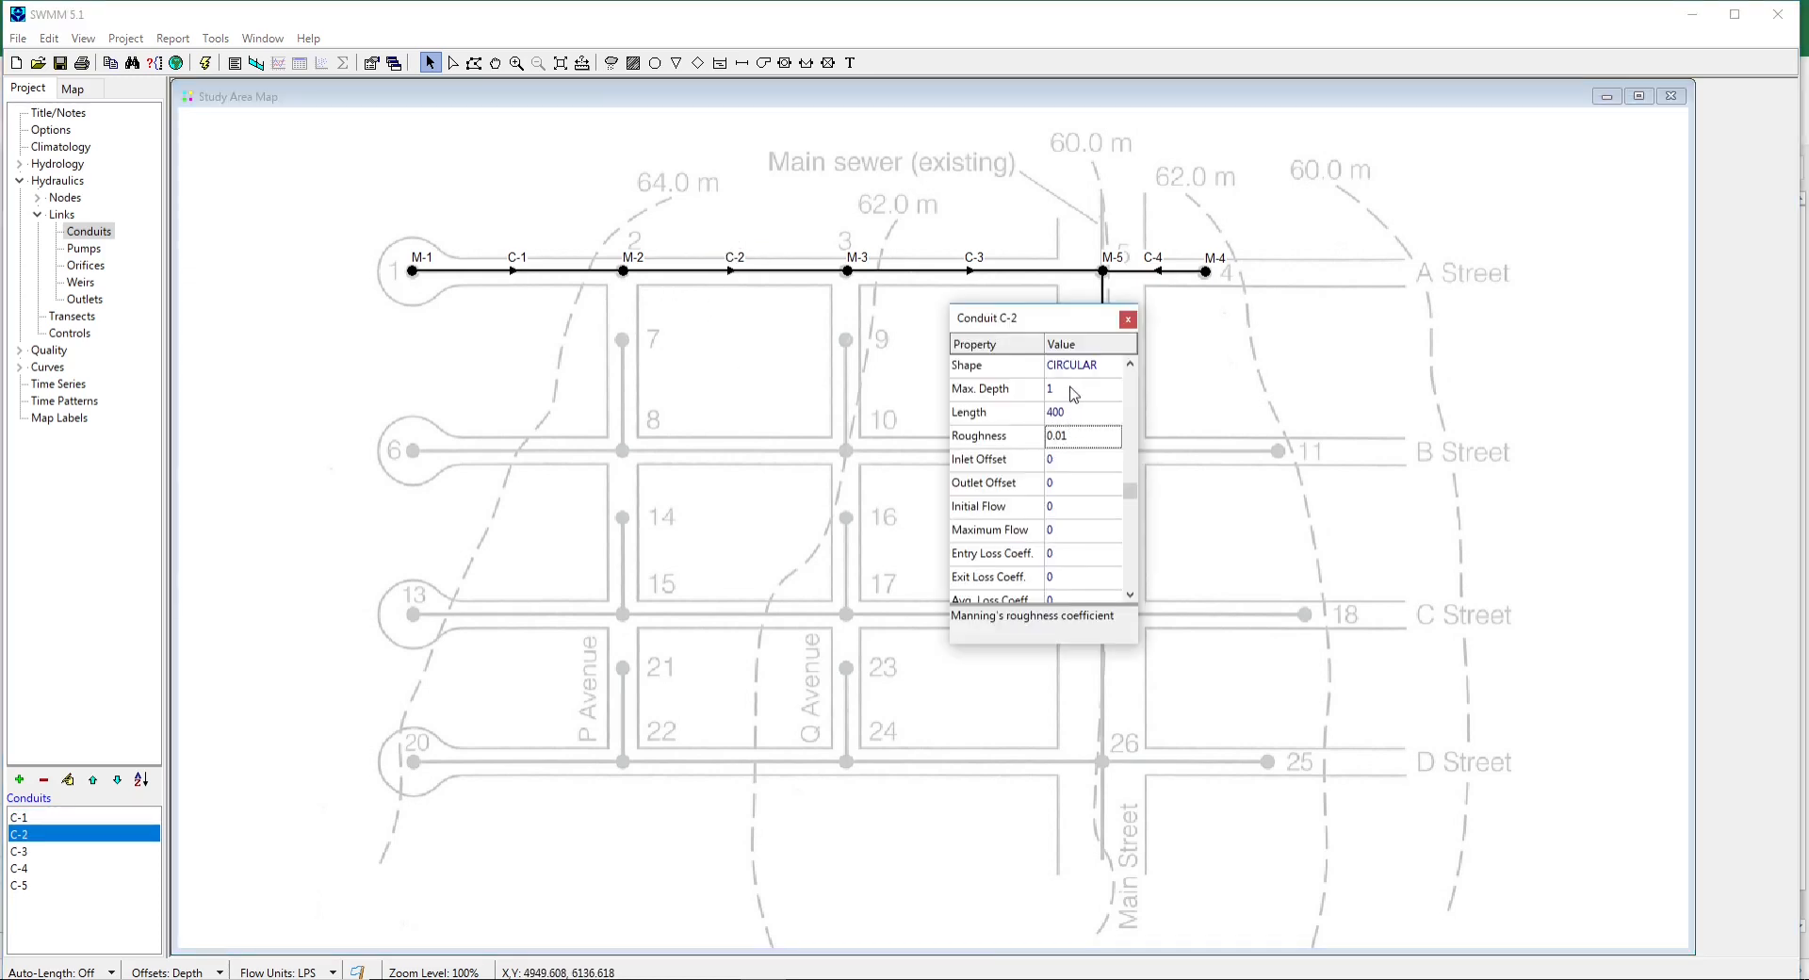
click(1100, 412)
click(1066, 394)
double_click(1063, 388)
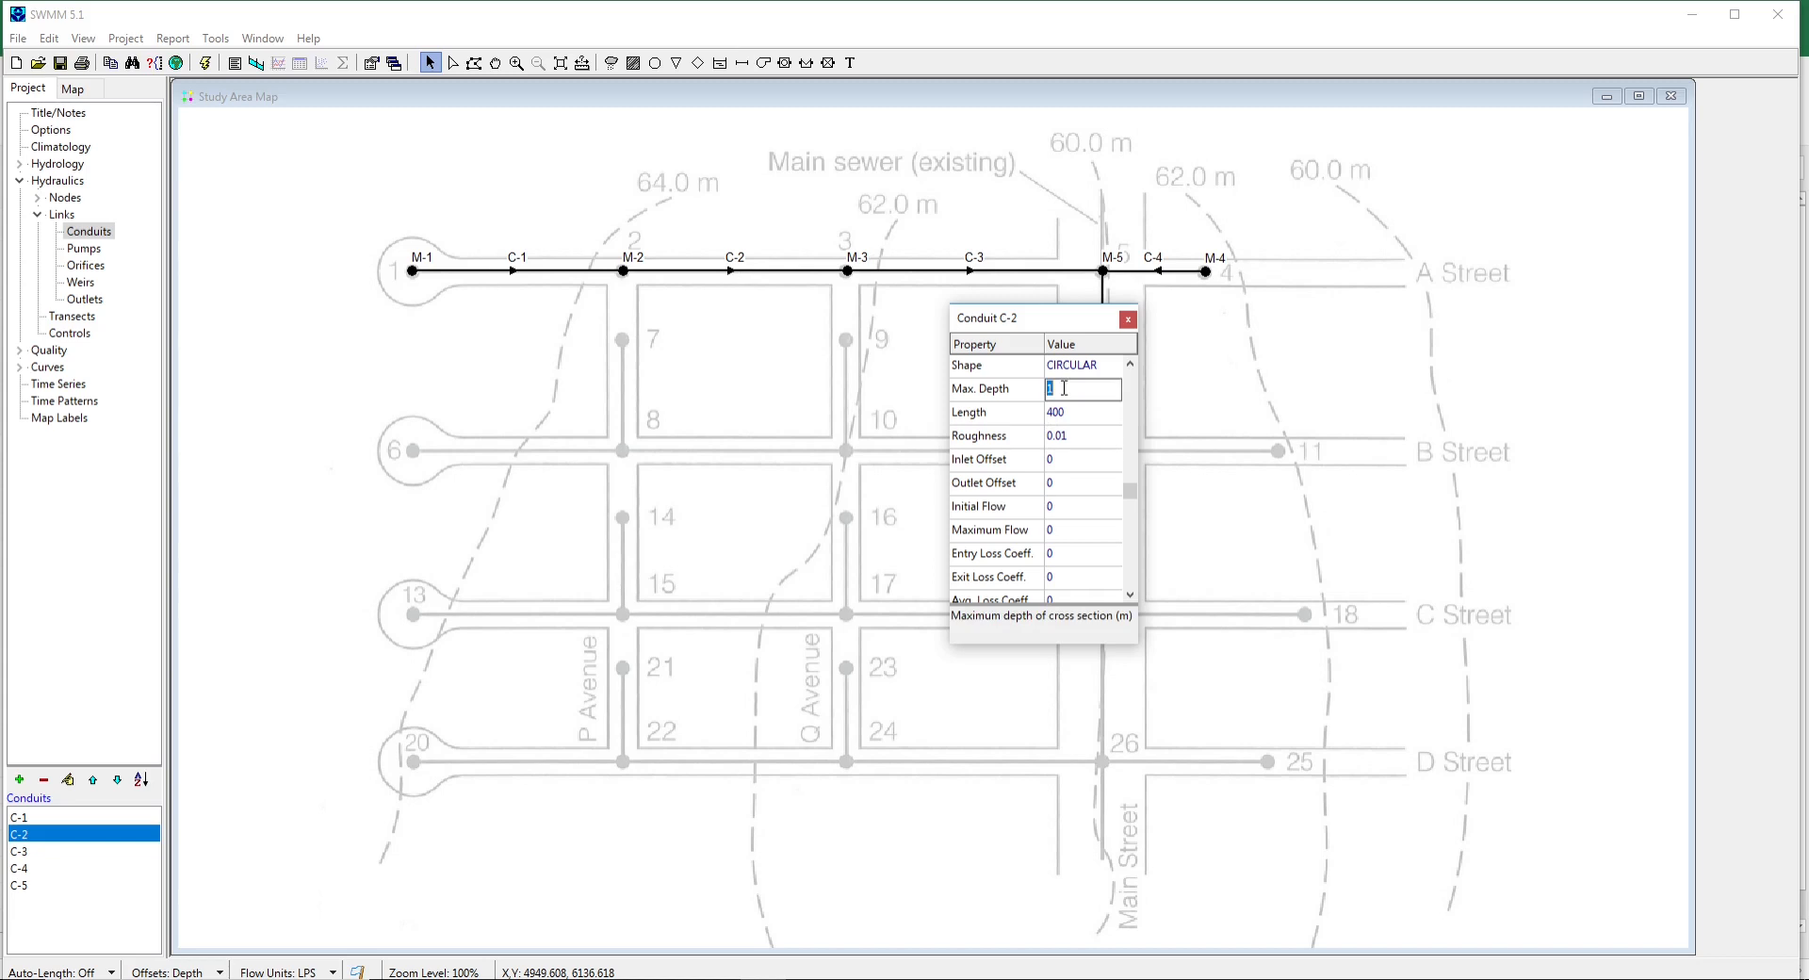
text(0.15)
click(1069, 412)
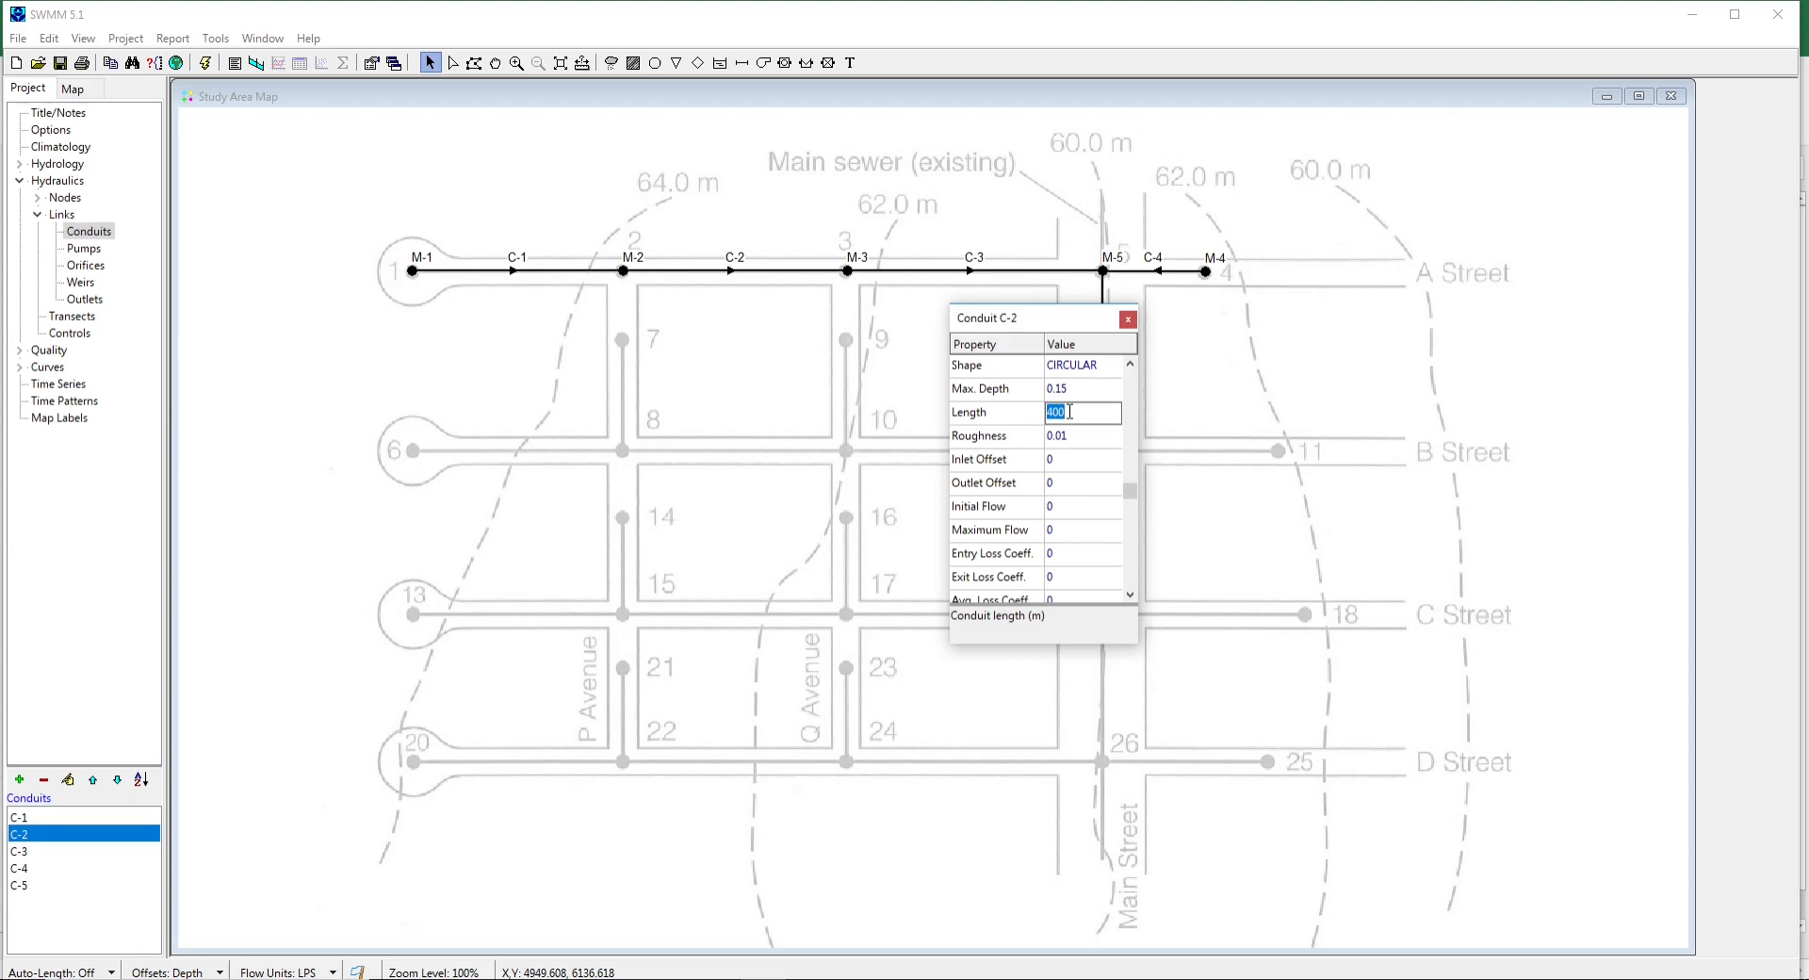
text(91)
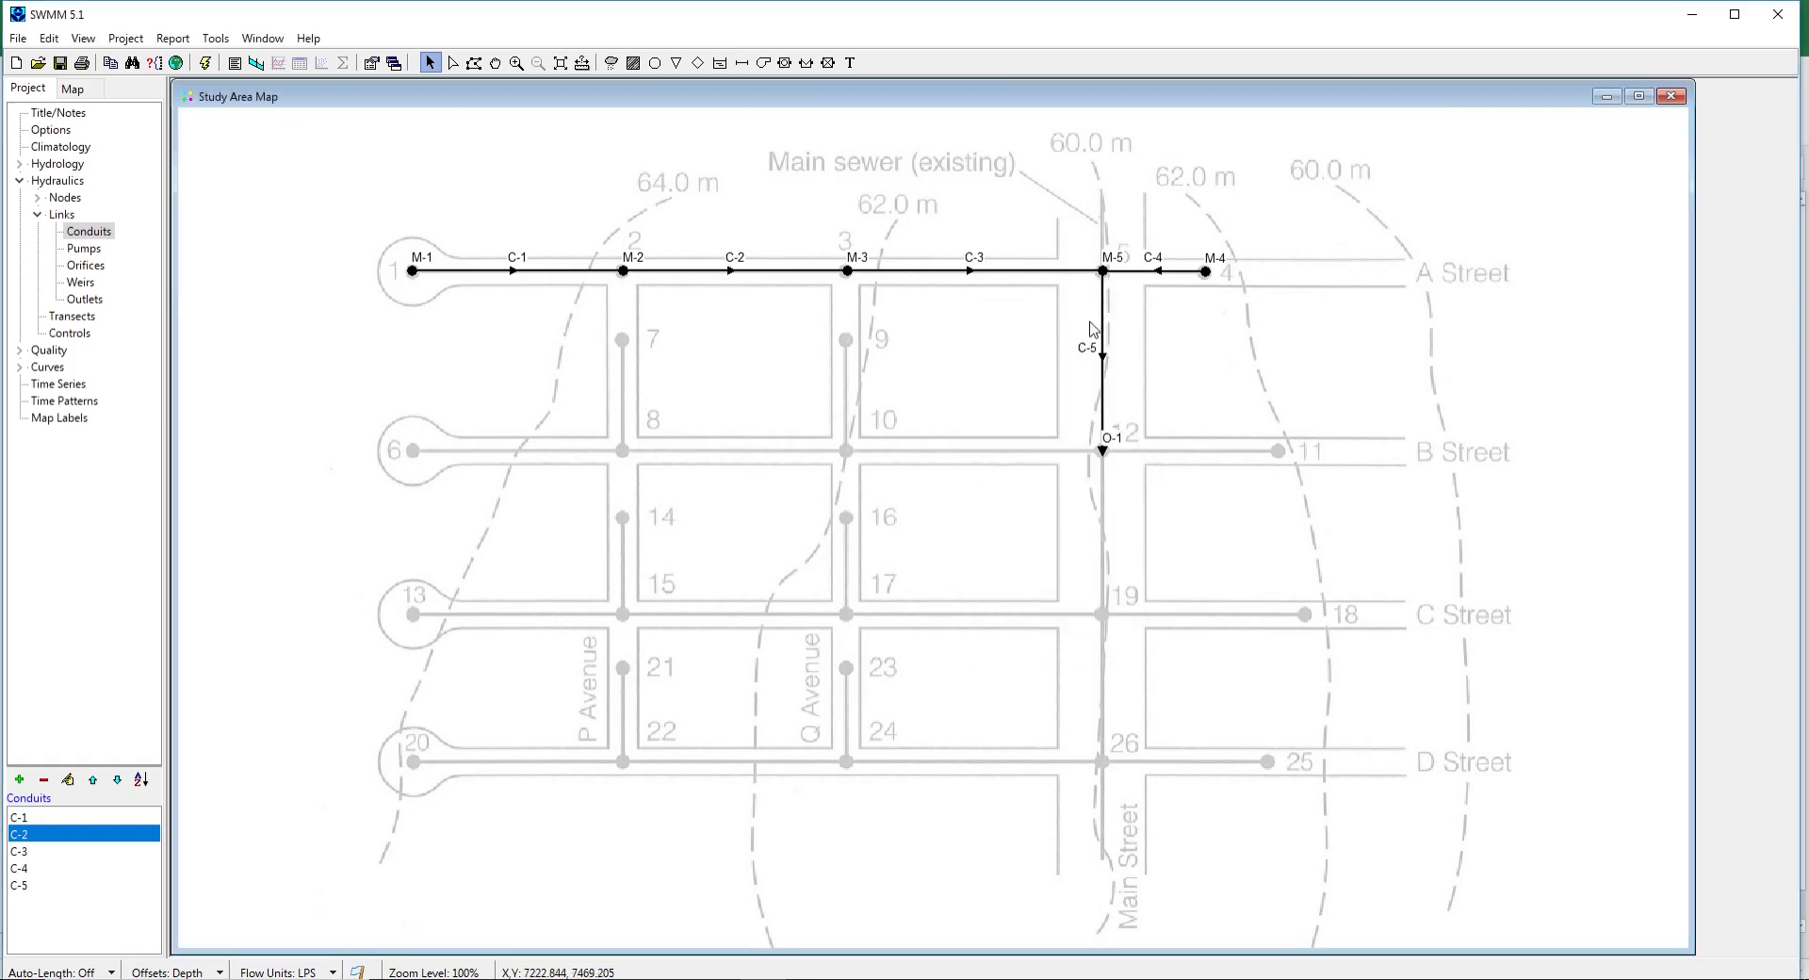
Set conduit C-3's maximum depth to 0.15 m and its length to 100 m, and close its properties.
click(967, 272)
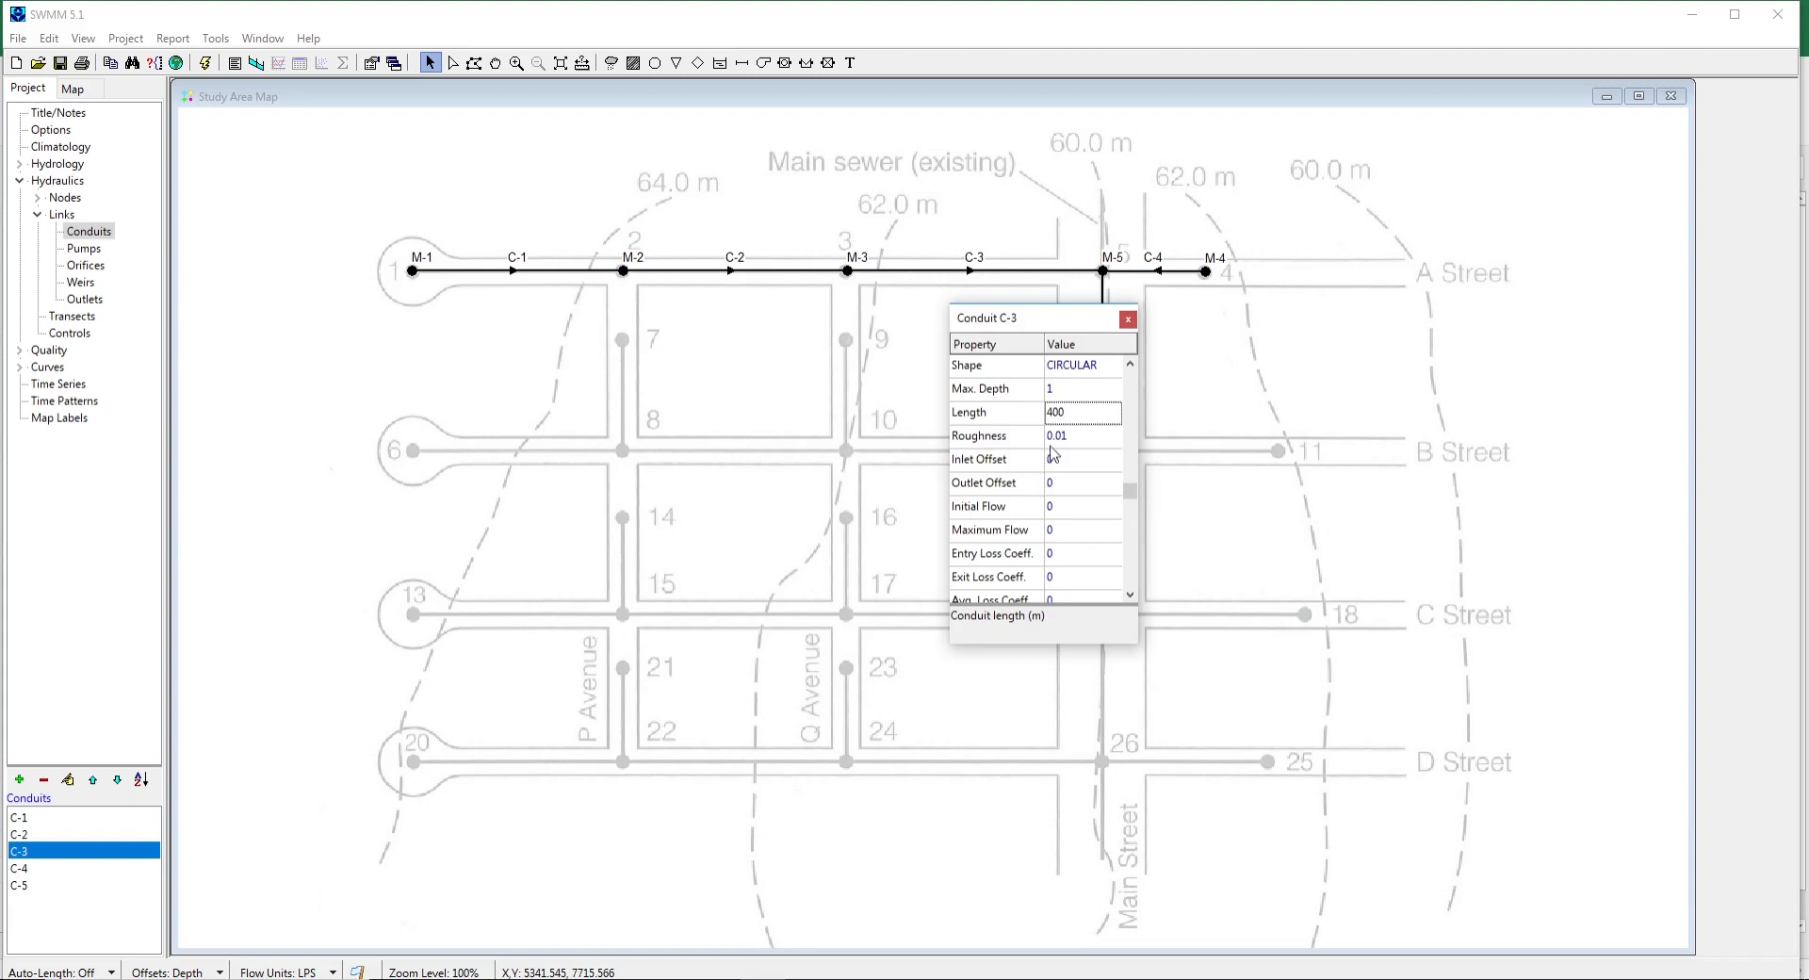
click(1064, 389)
text(0)
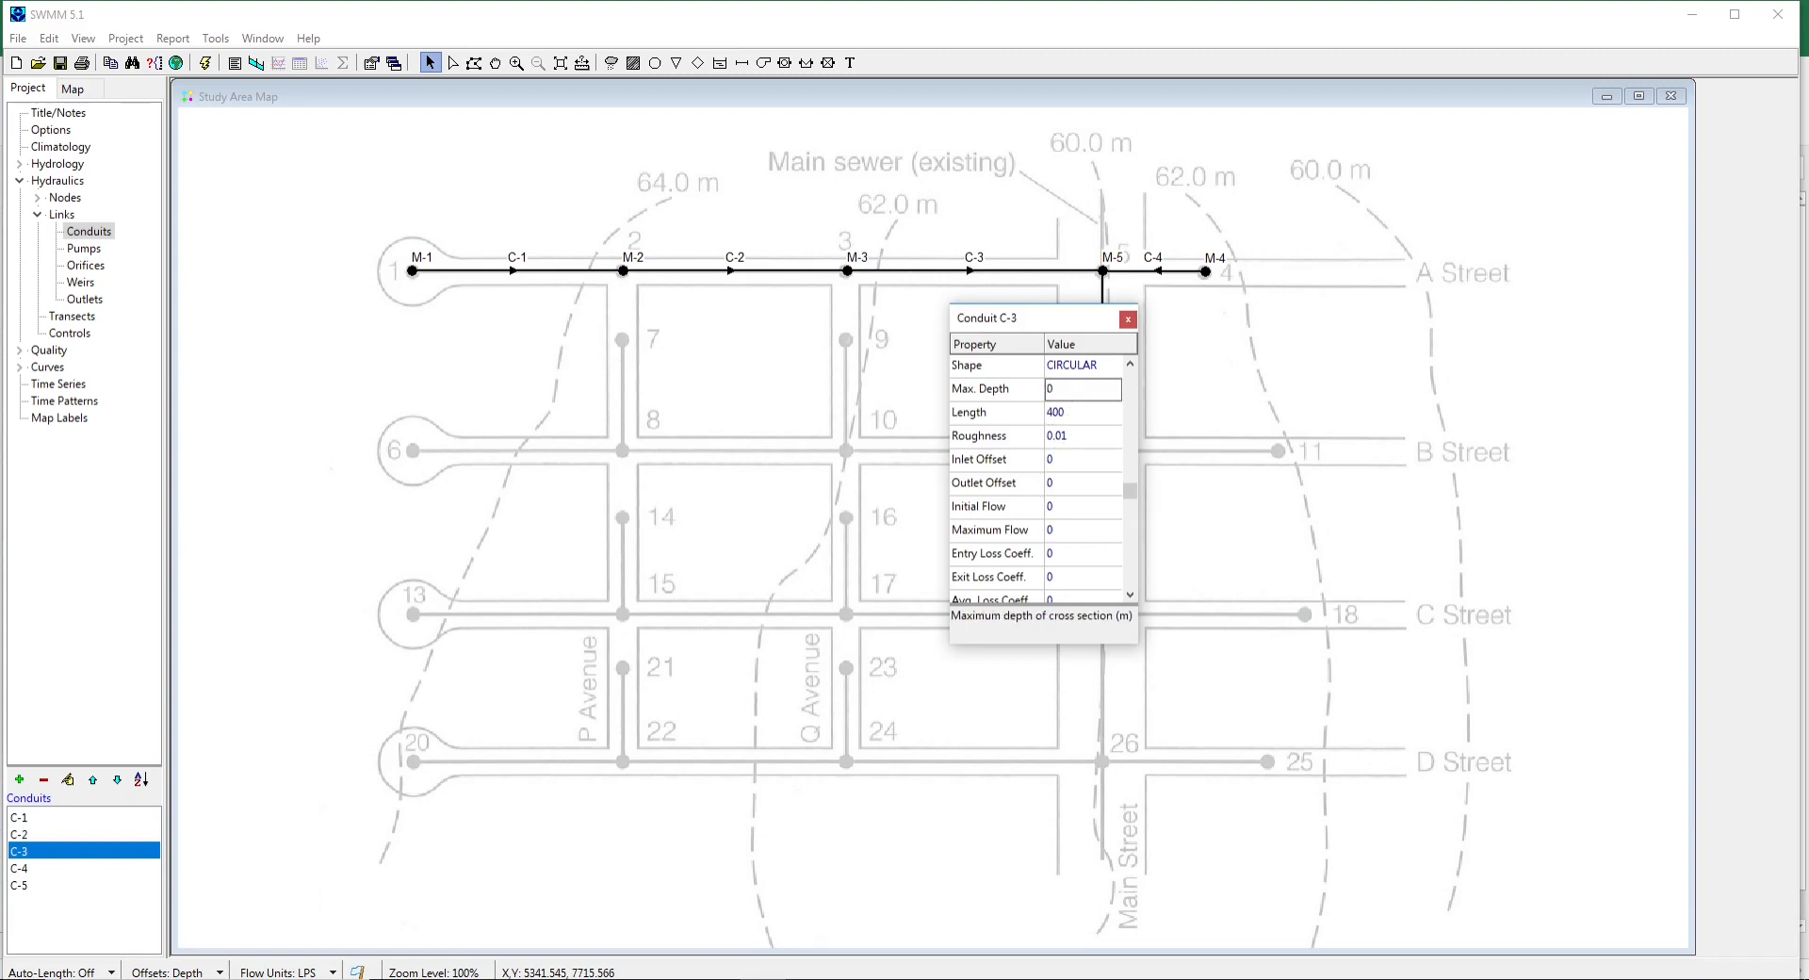
text(.15)
click(1068, 414)
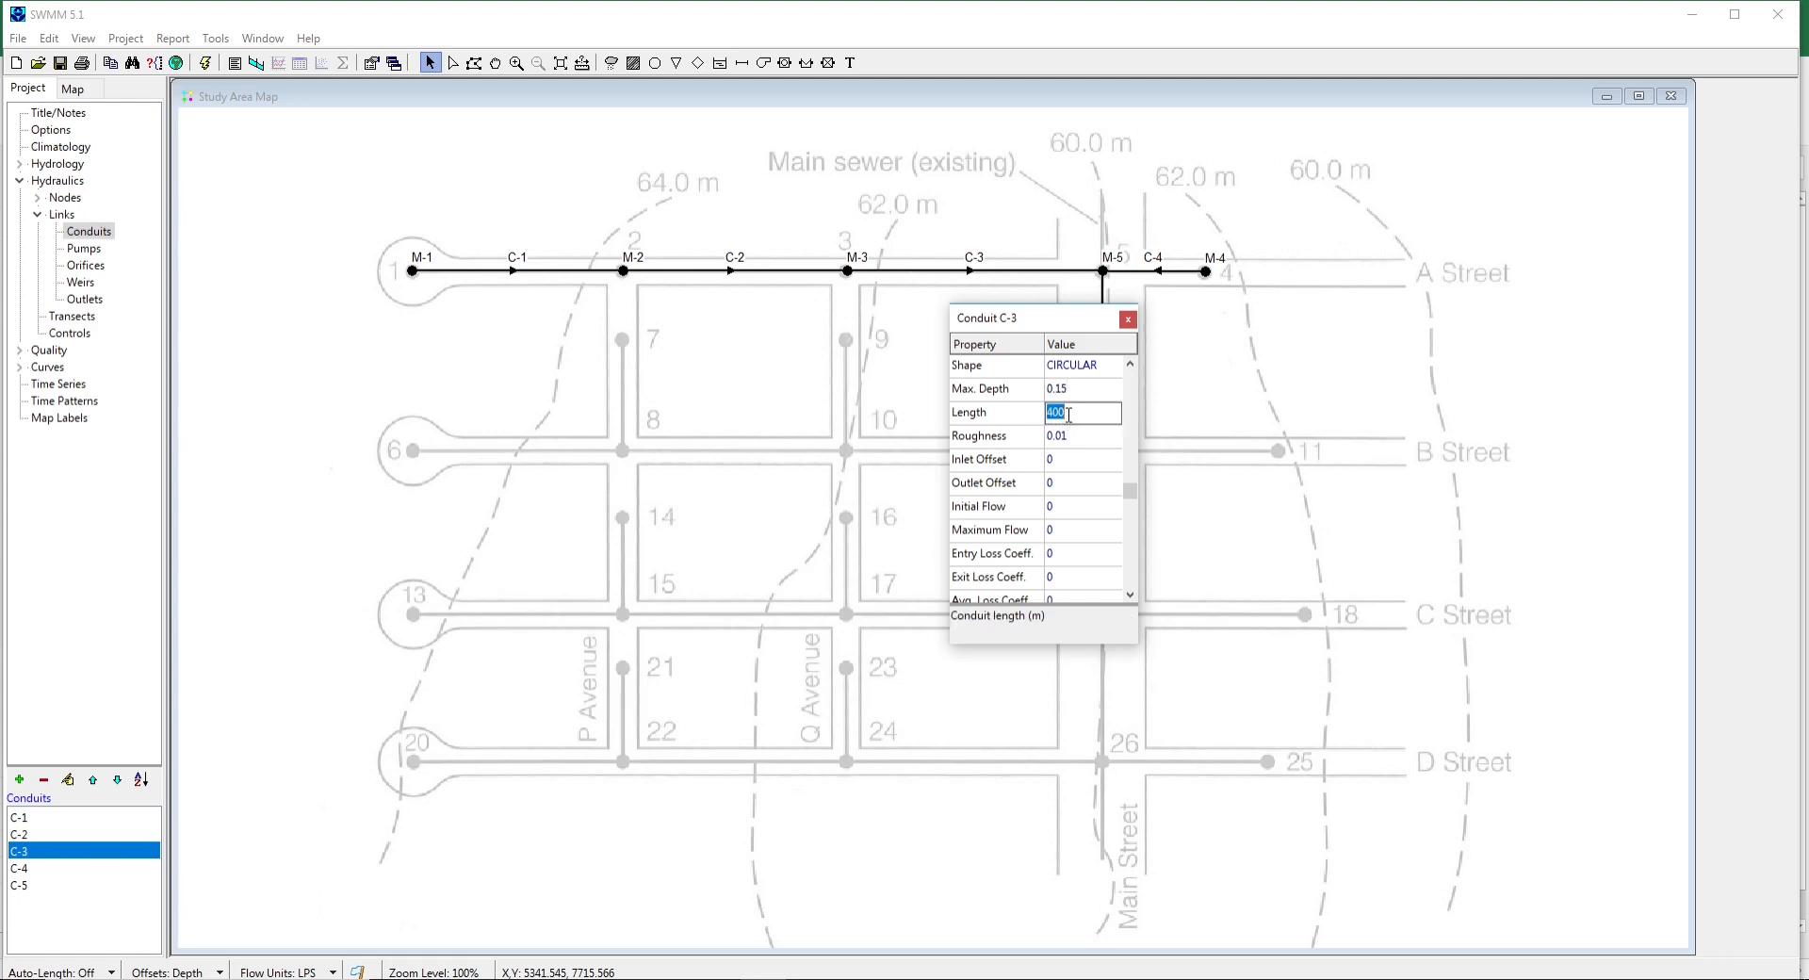
text(100)
click(1128, 320)
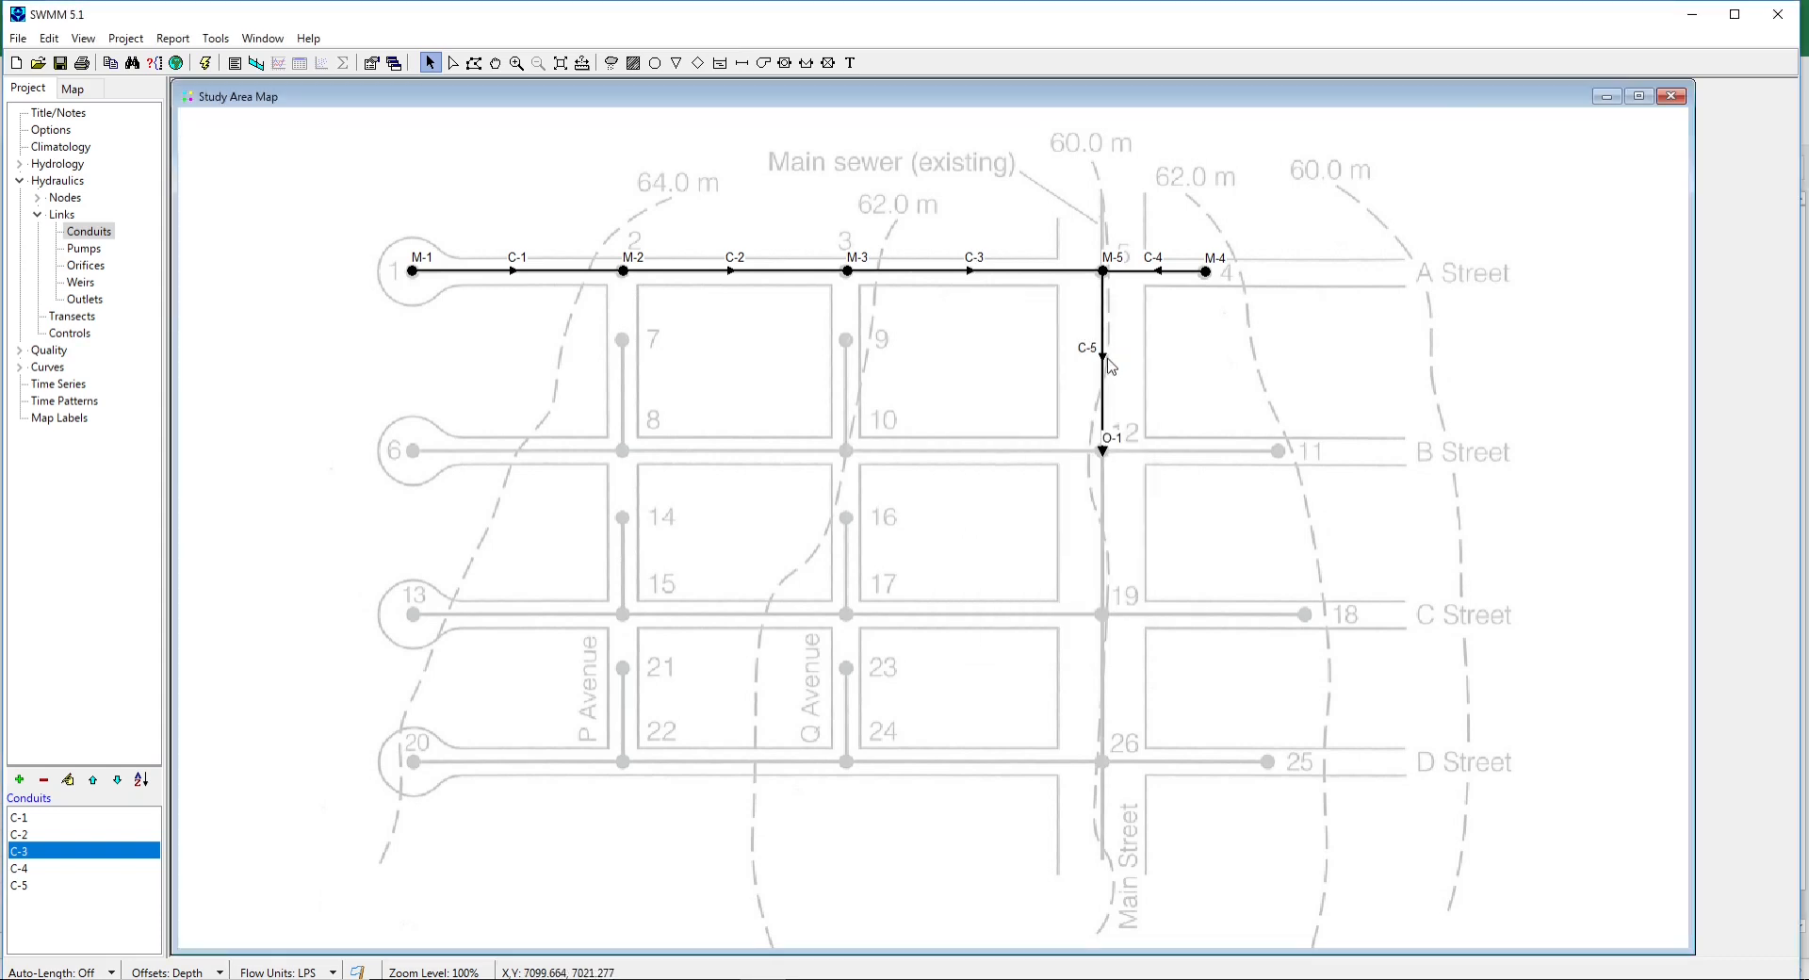
Set conduit C-4's maximum depth to 0.15 m and its length to 89 m, and close its properties.
double_click(1157, 272)
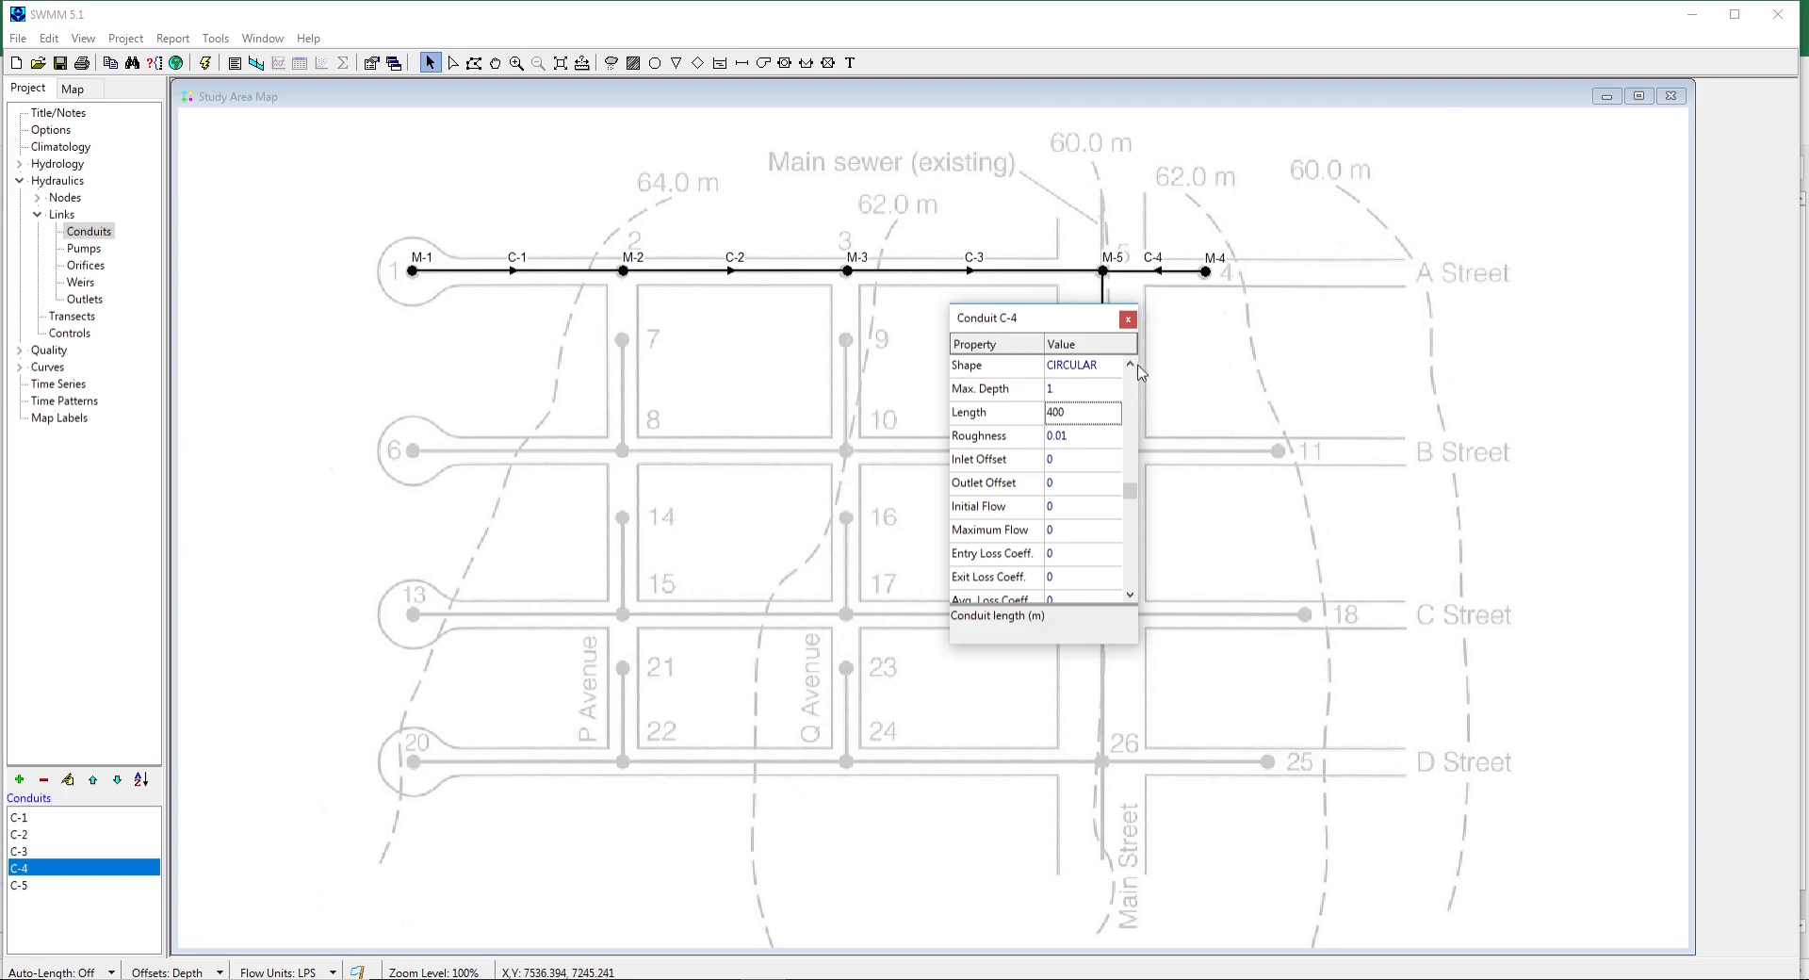
click(1079, 390)
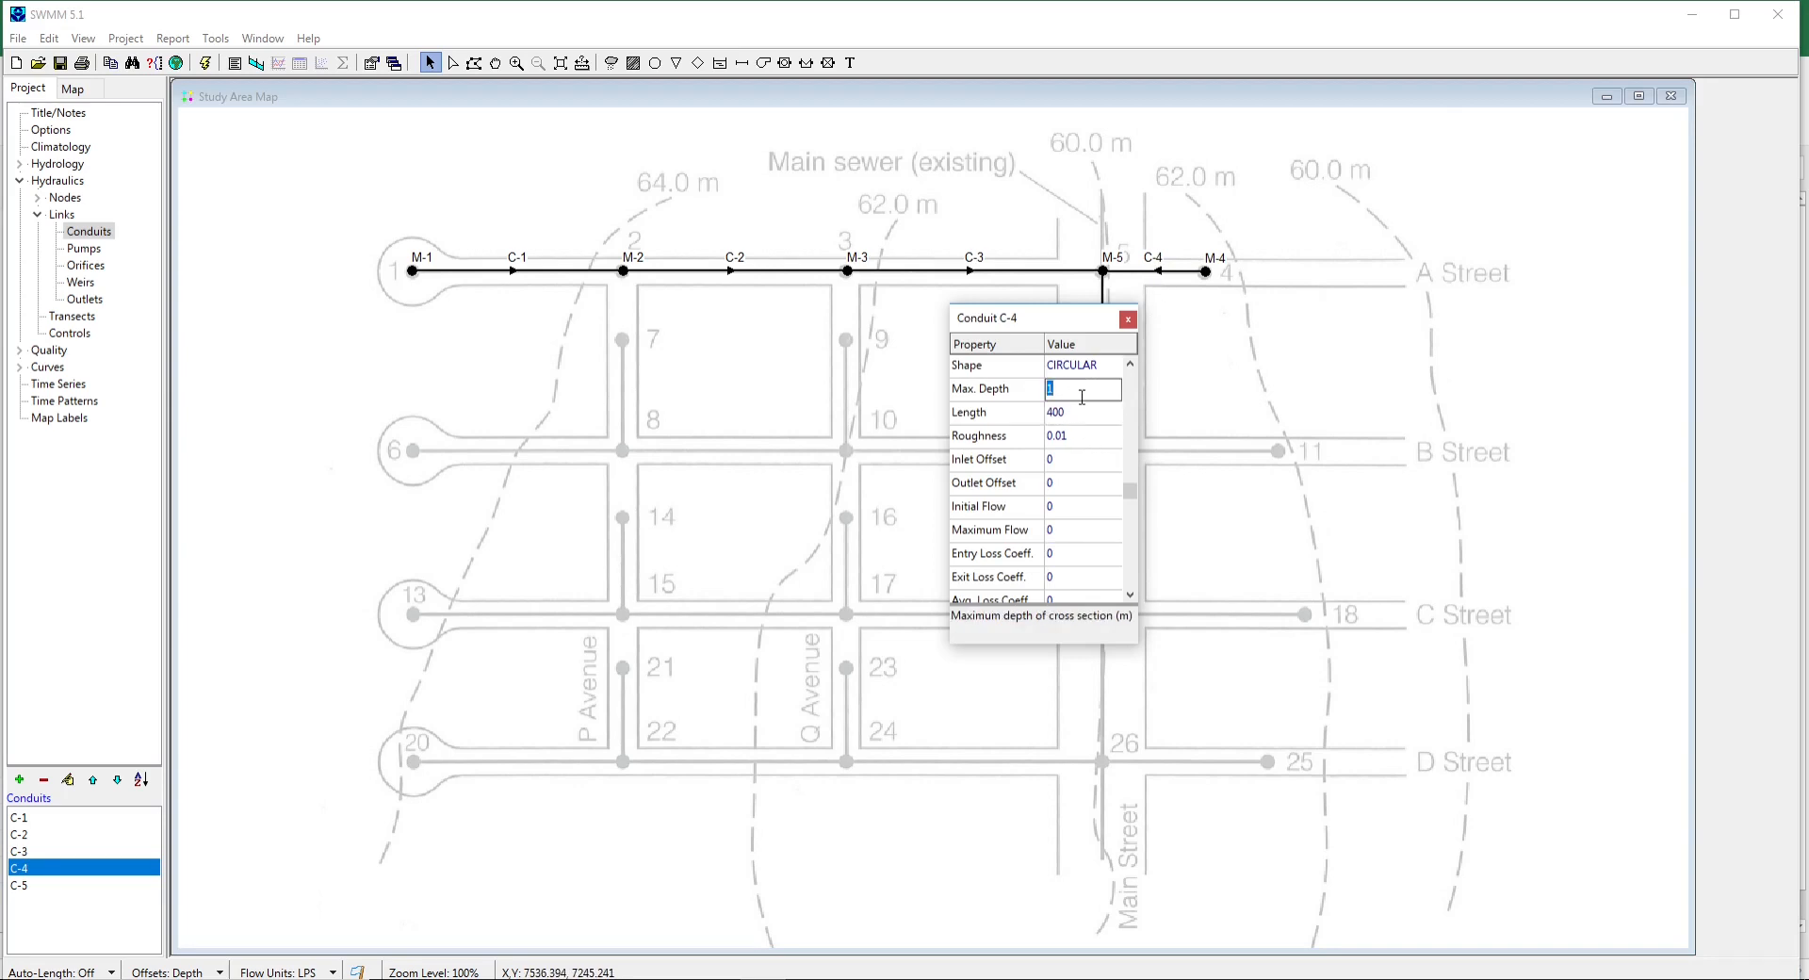
text(0.15)
click(1082, 411)
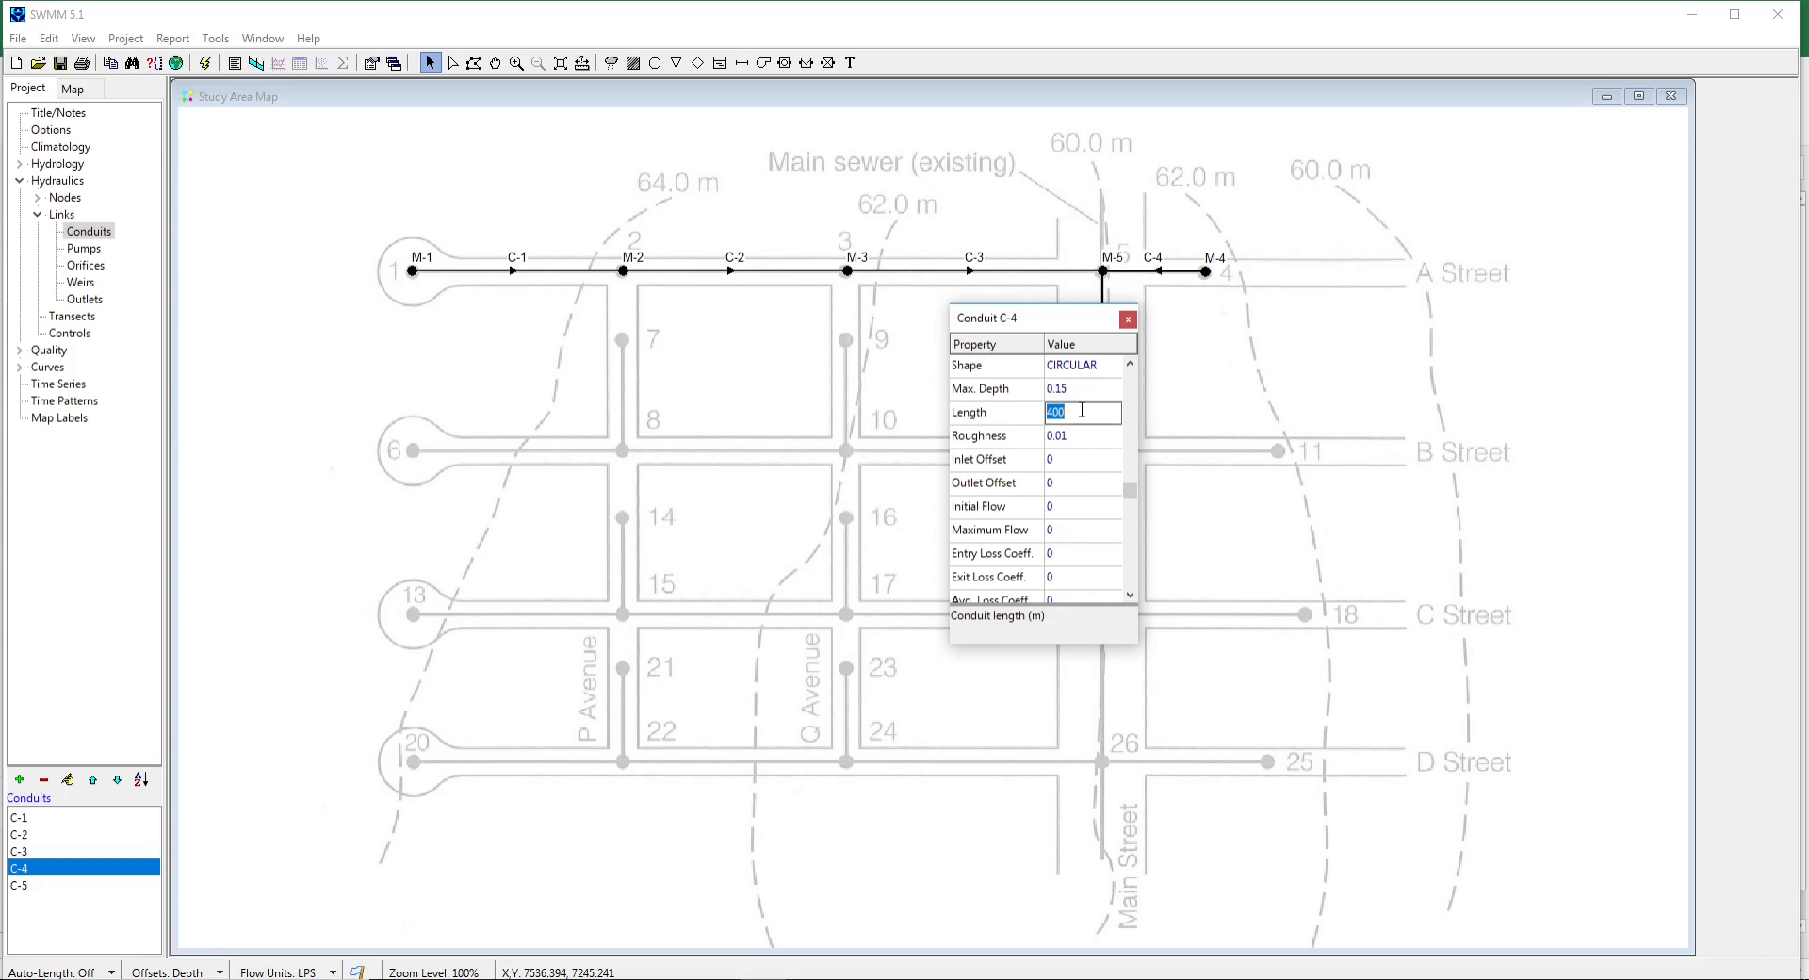
text(89)
click(1129, 323)
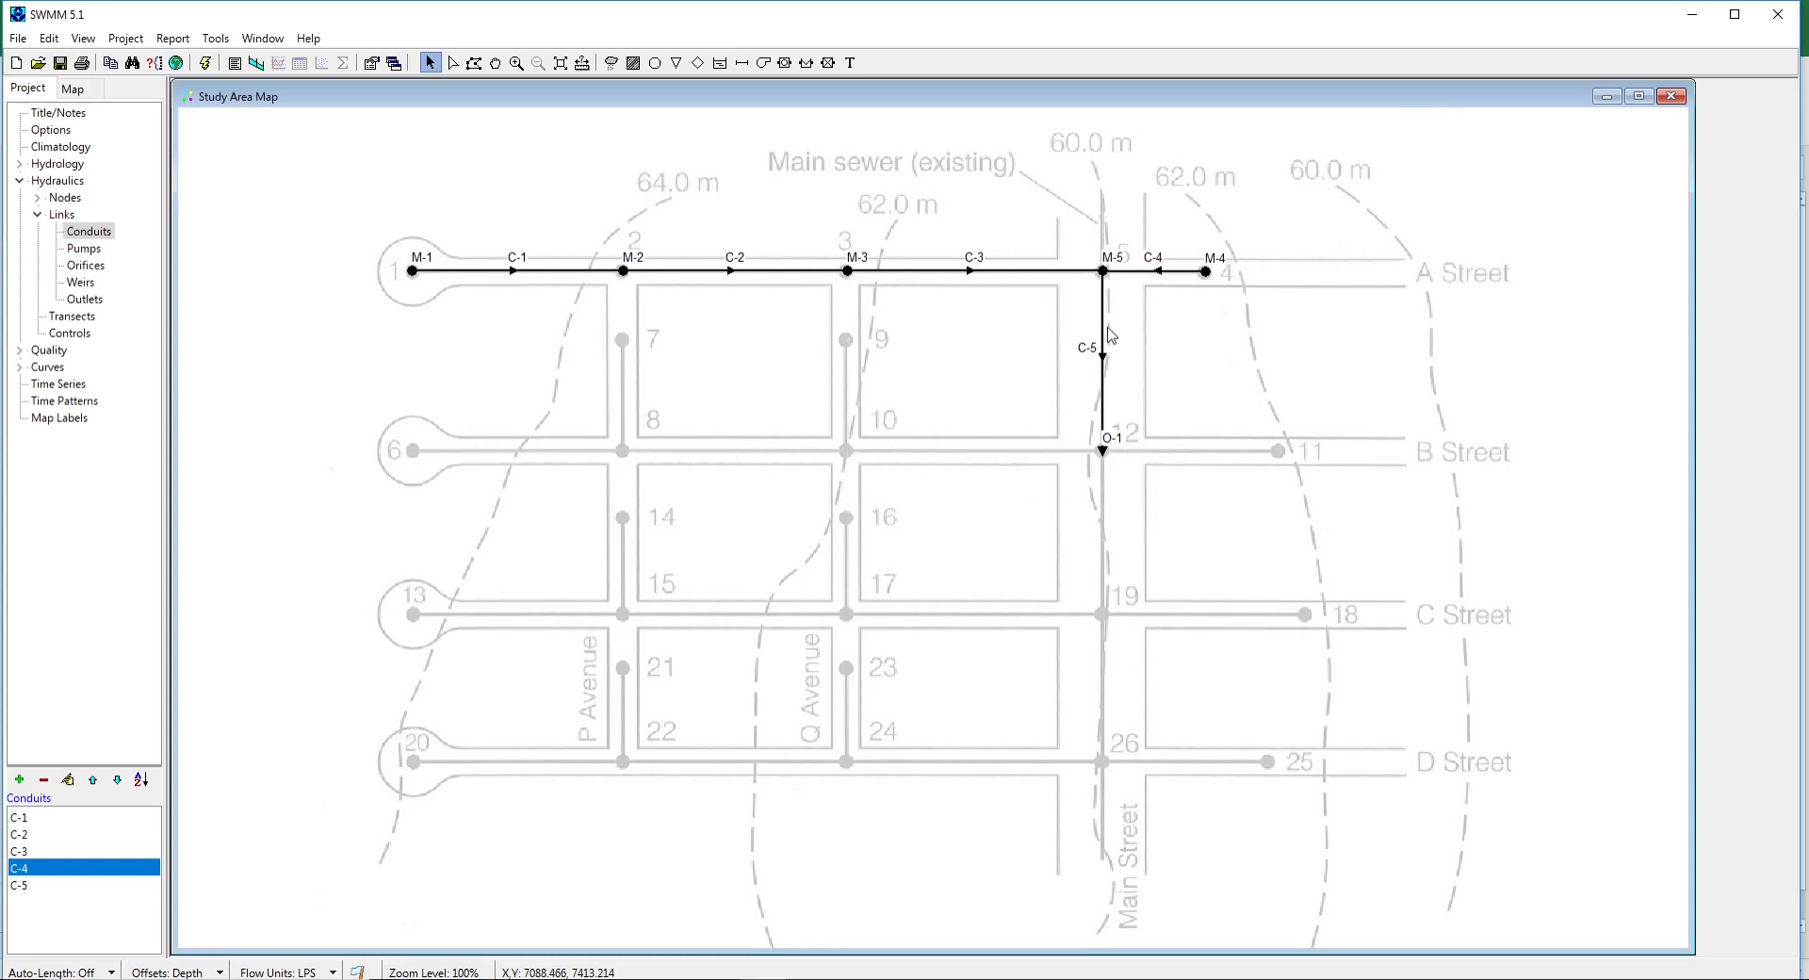
Set conduit C-5's maximum depth to 1.065 m and its length to 69 m, and close its properties.
double_click(1103, 352)
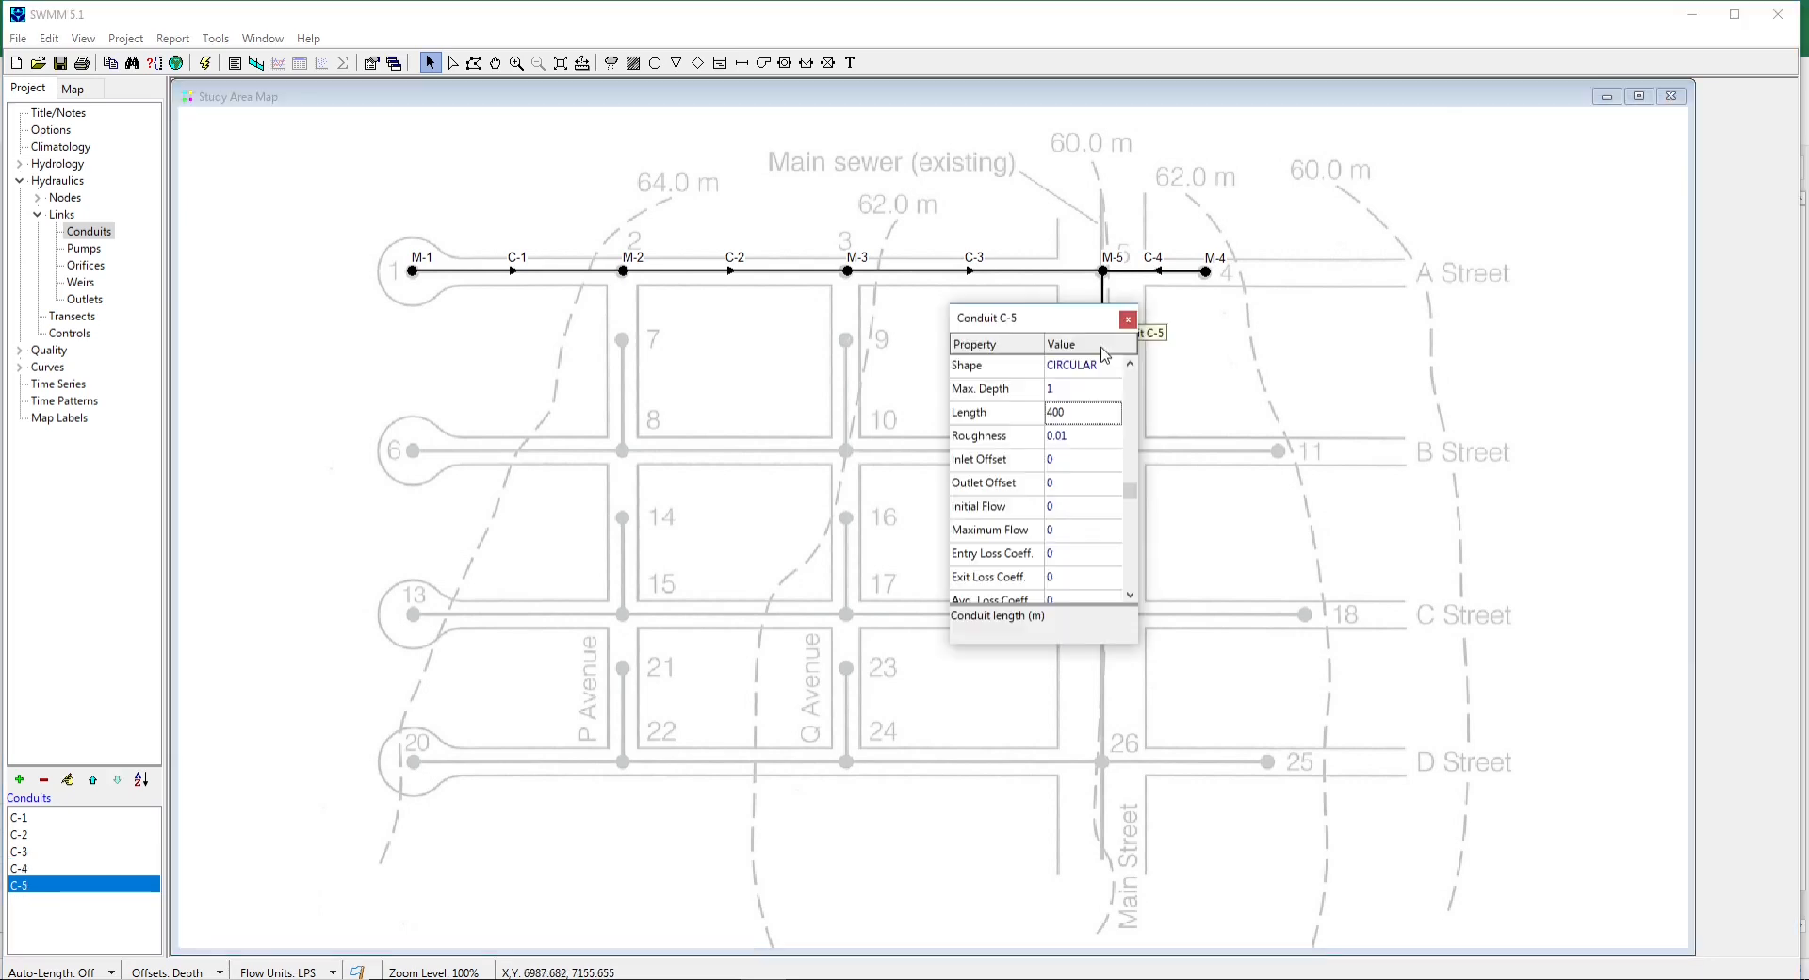
click(1067, 389)
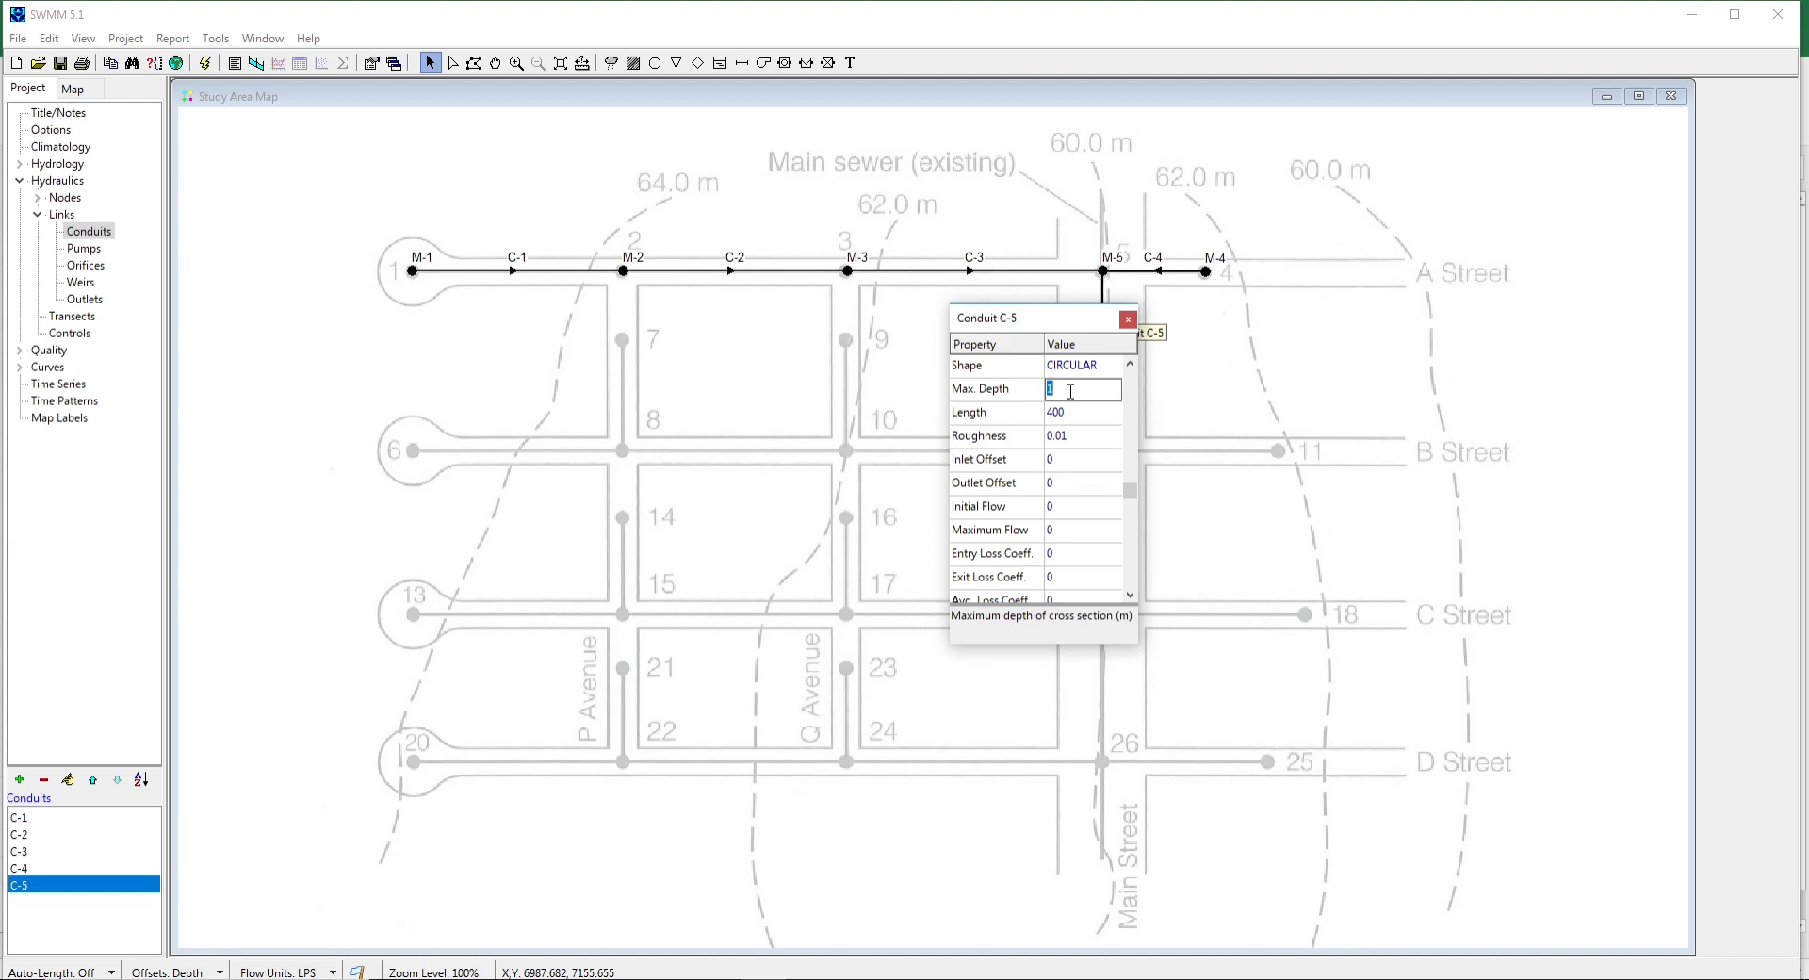
text(1.065)
click(1068, 411)
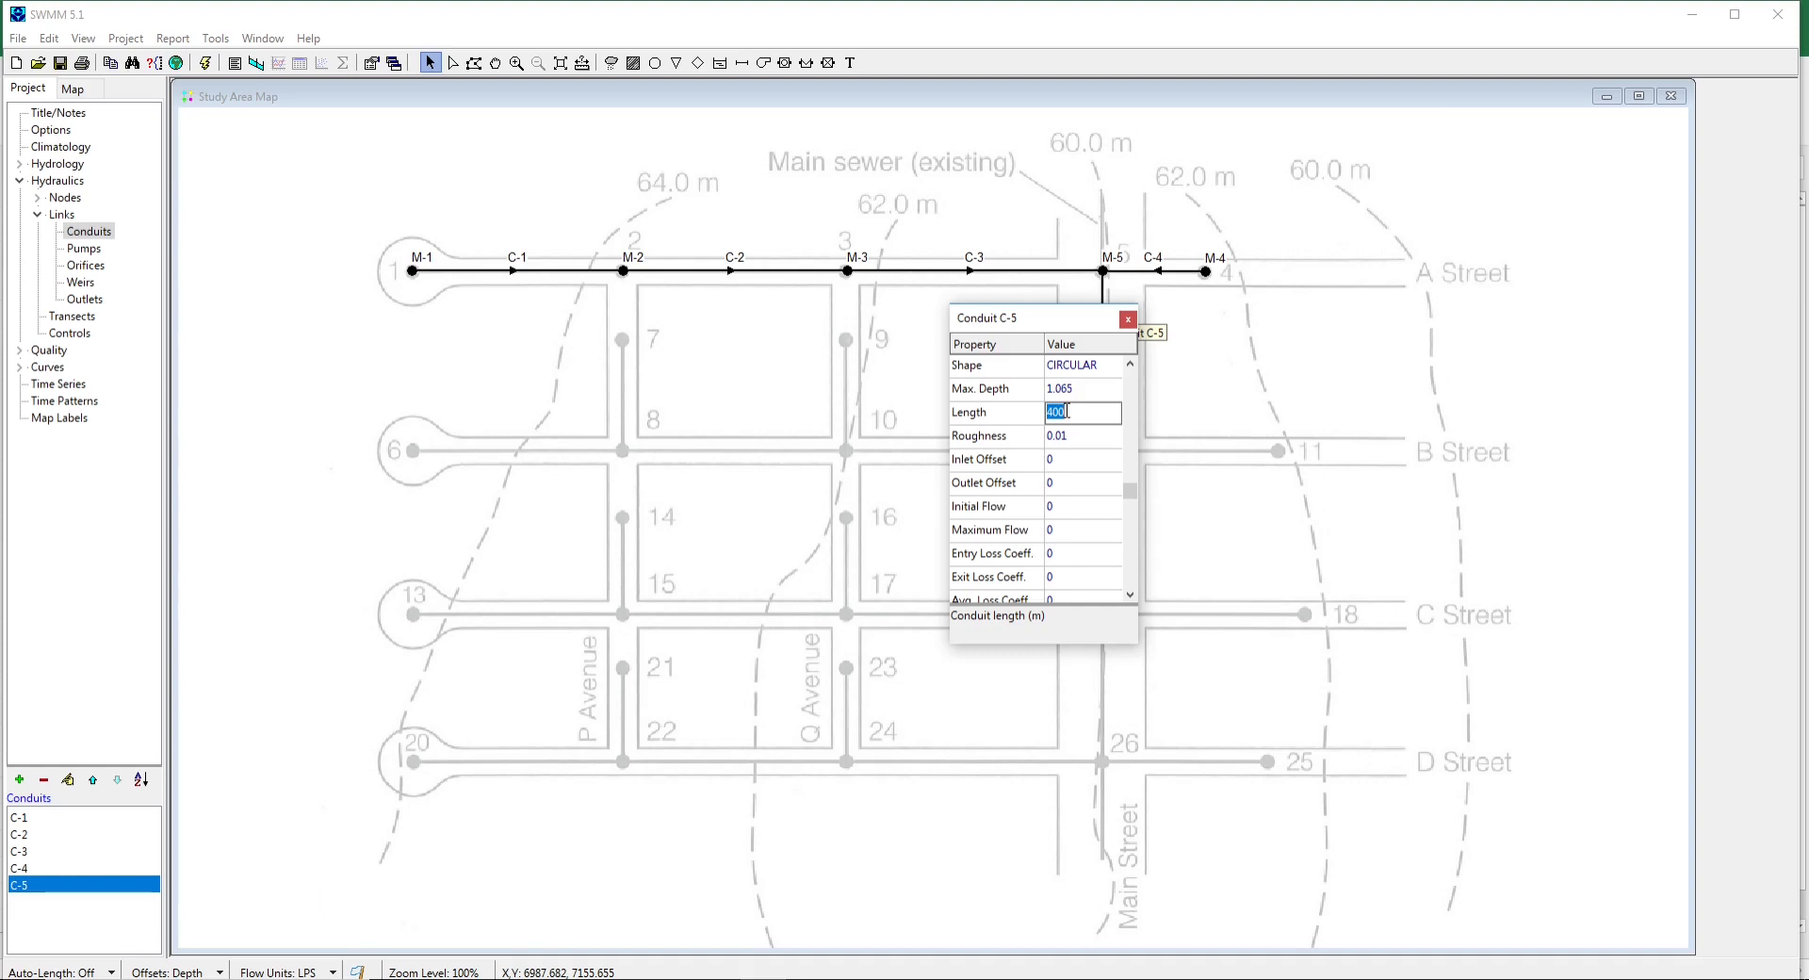
text(69)
click(1127, 320)
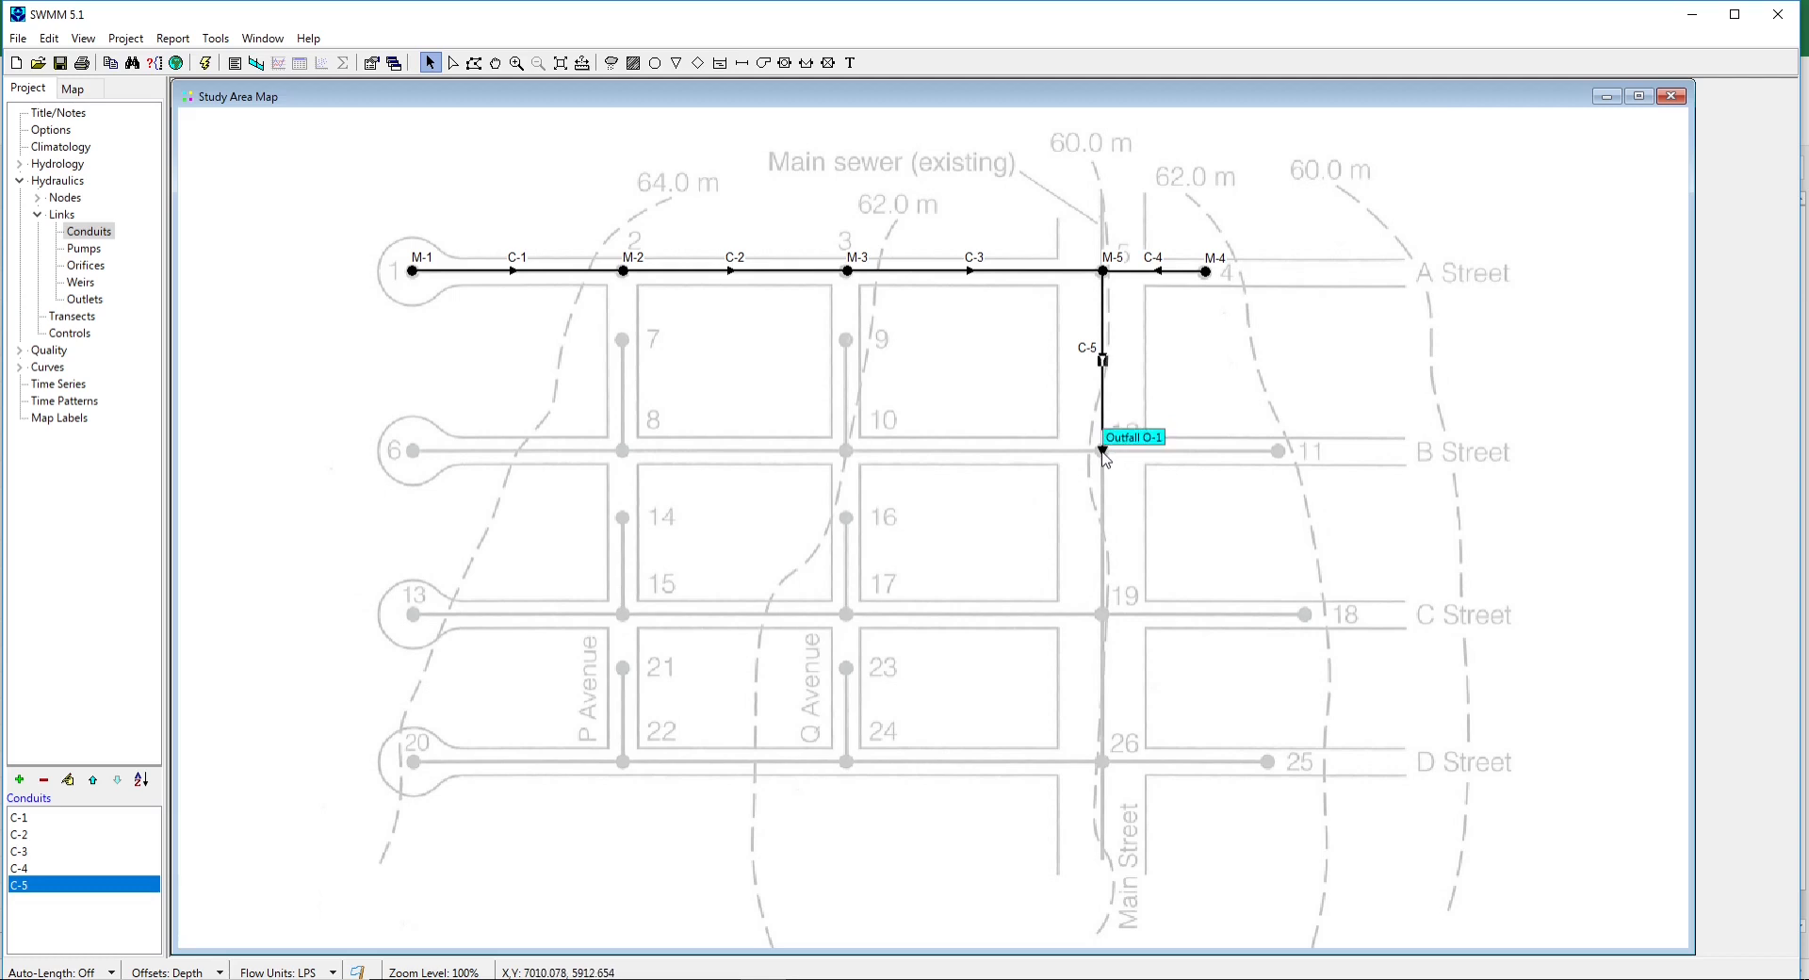
Set the invert elevation of outfall O-1 to 55.29 m and close its properties.
double_click(1103, 453)
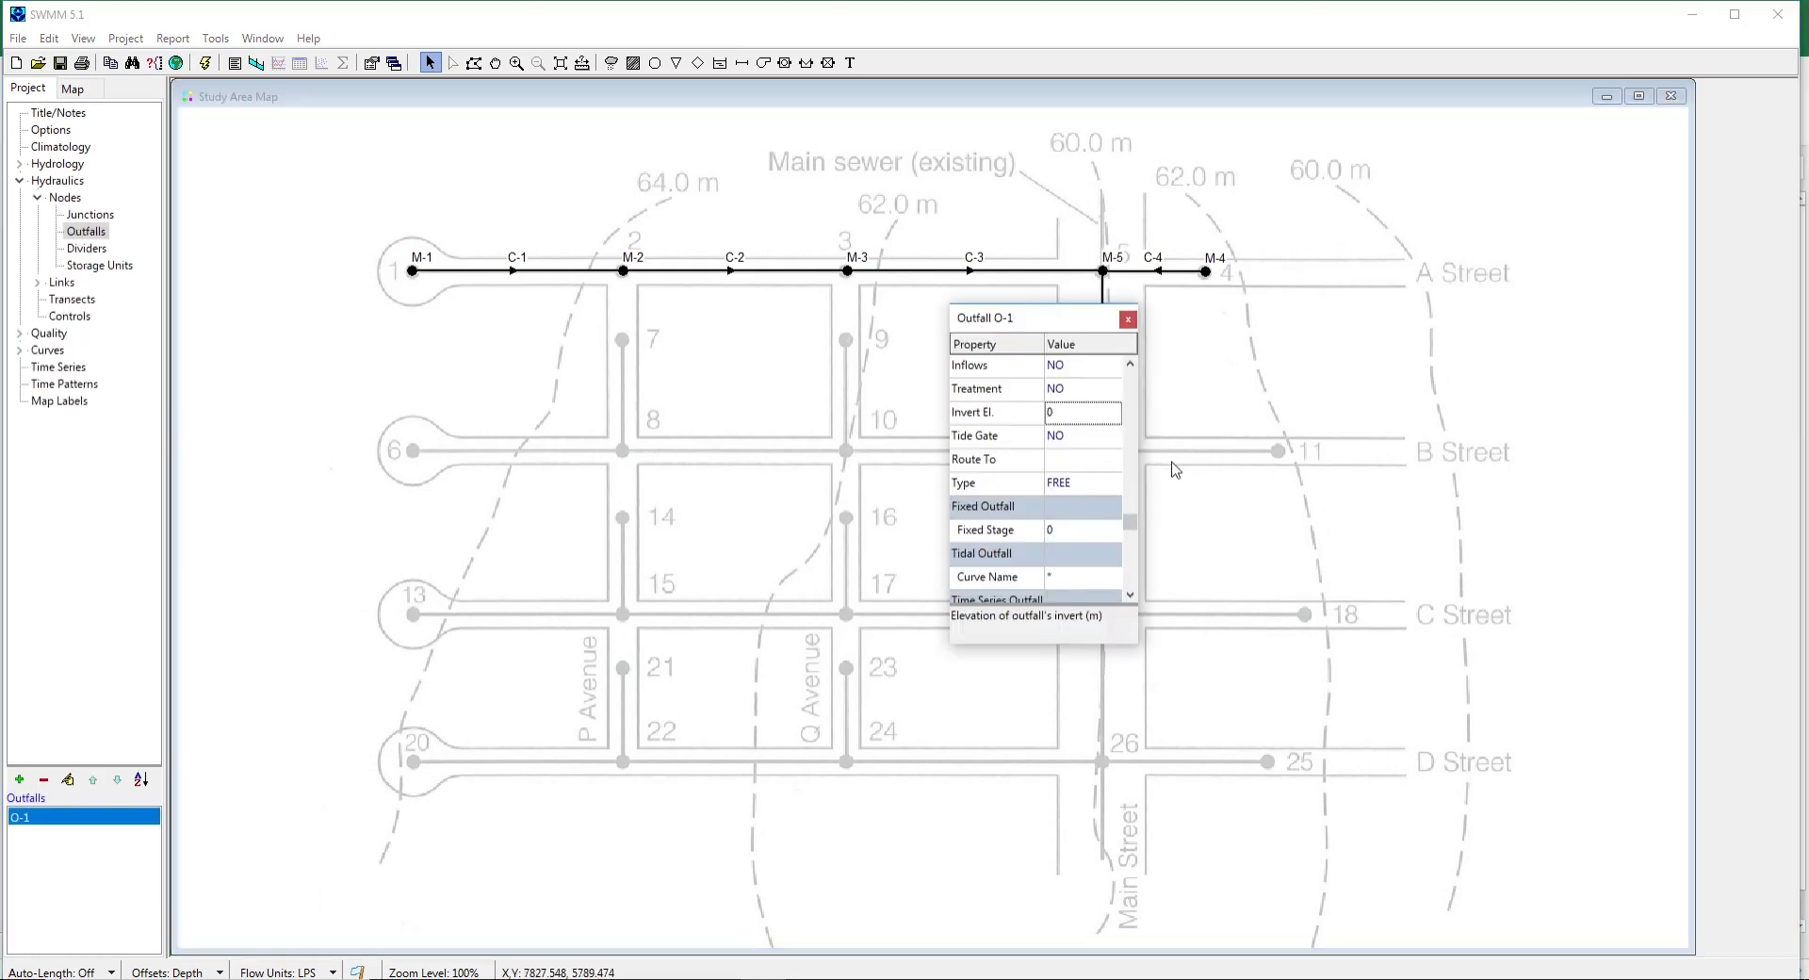
click(1080, 416)
text(55.29)
click(1129, 320)
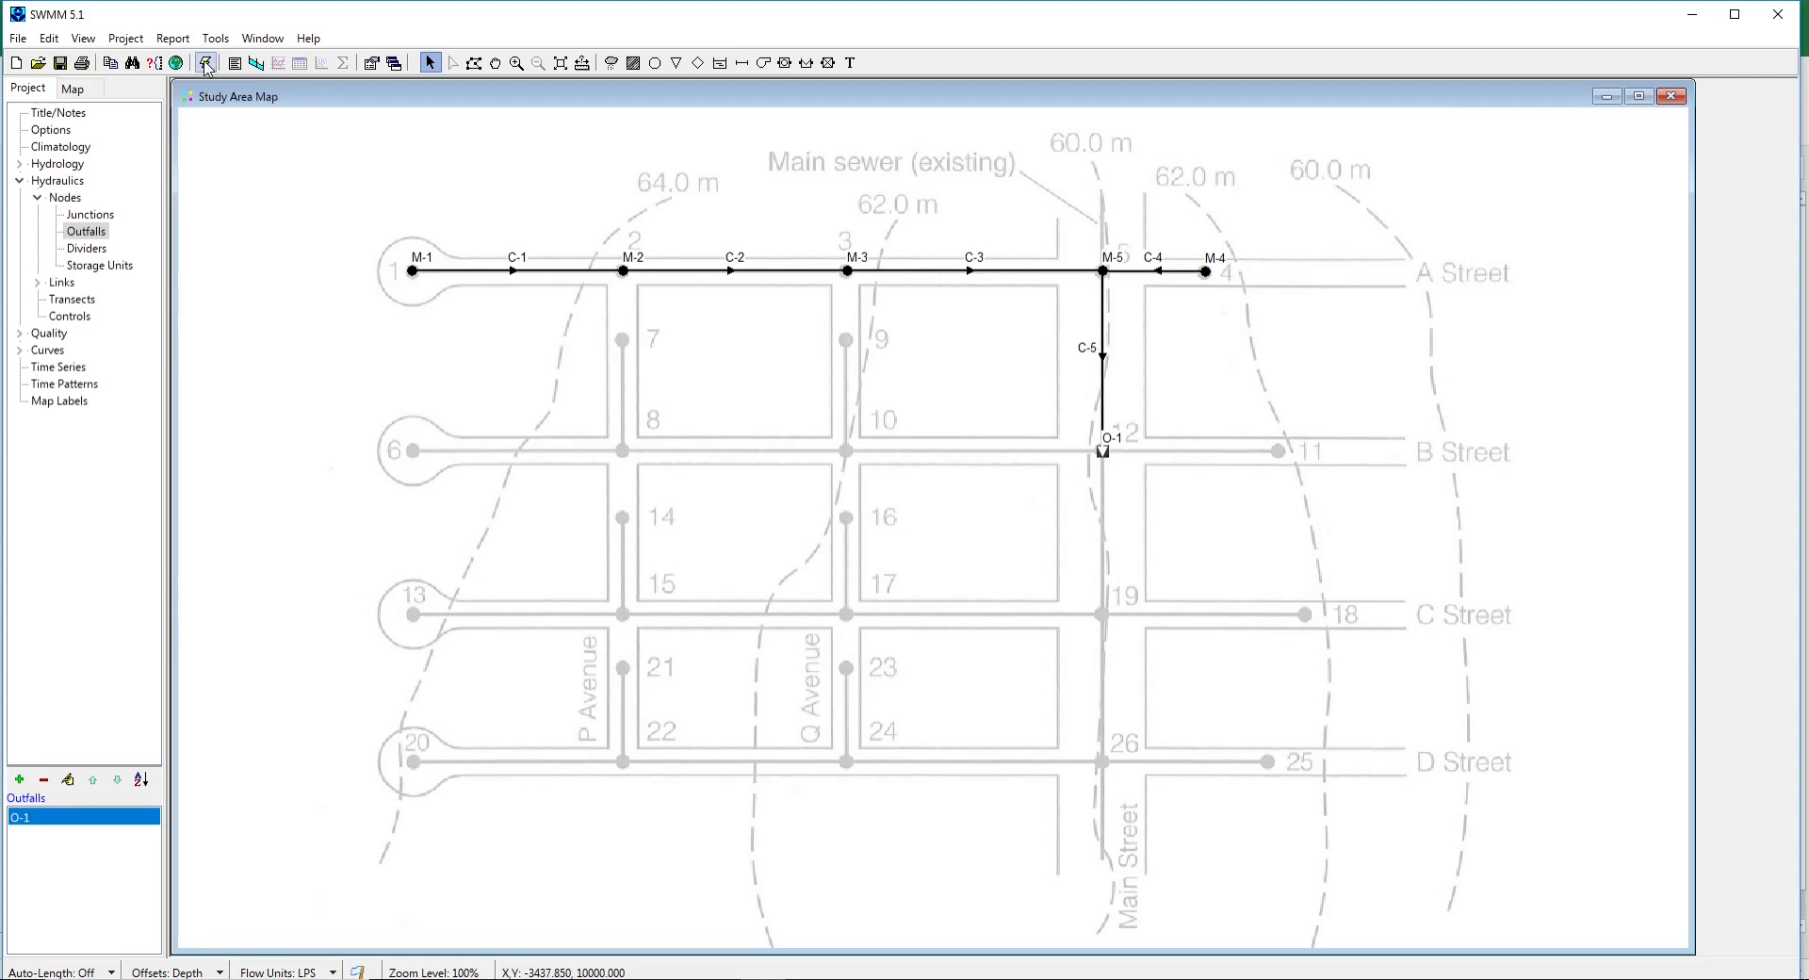
Save the project as a new input file named tutorial-p2b in the Tutorial-Project-2 folder.
click(19, 38)
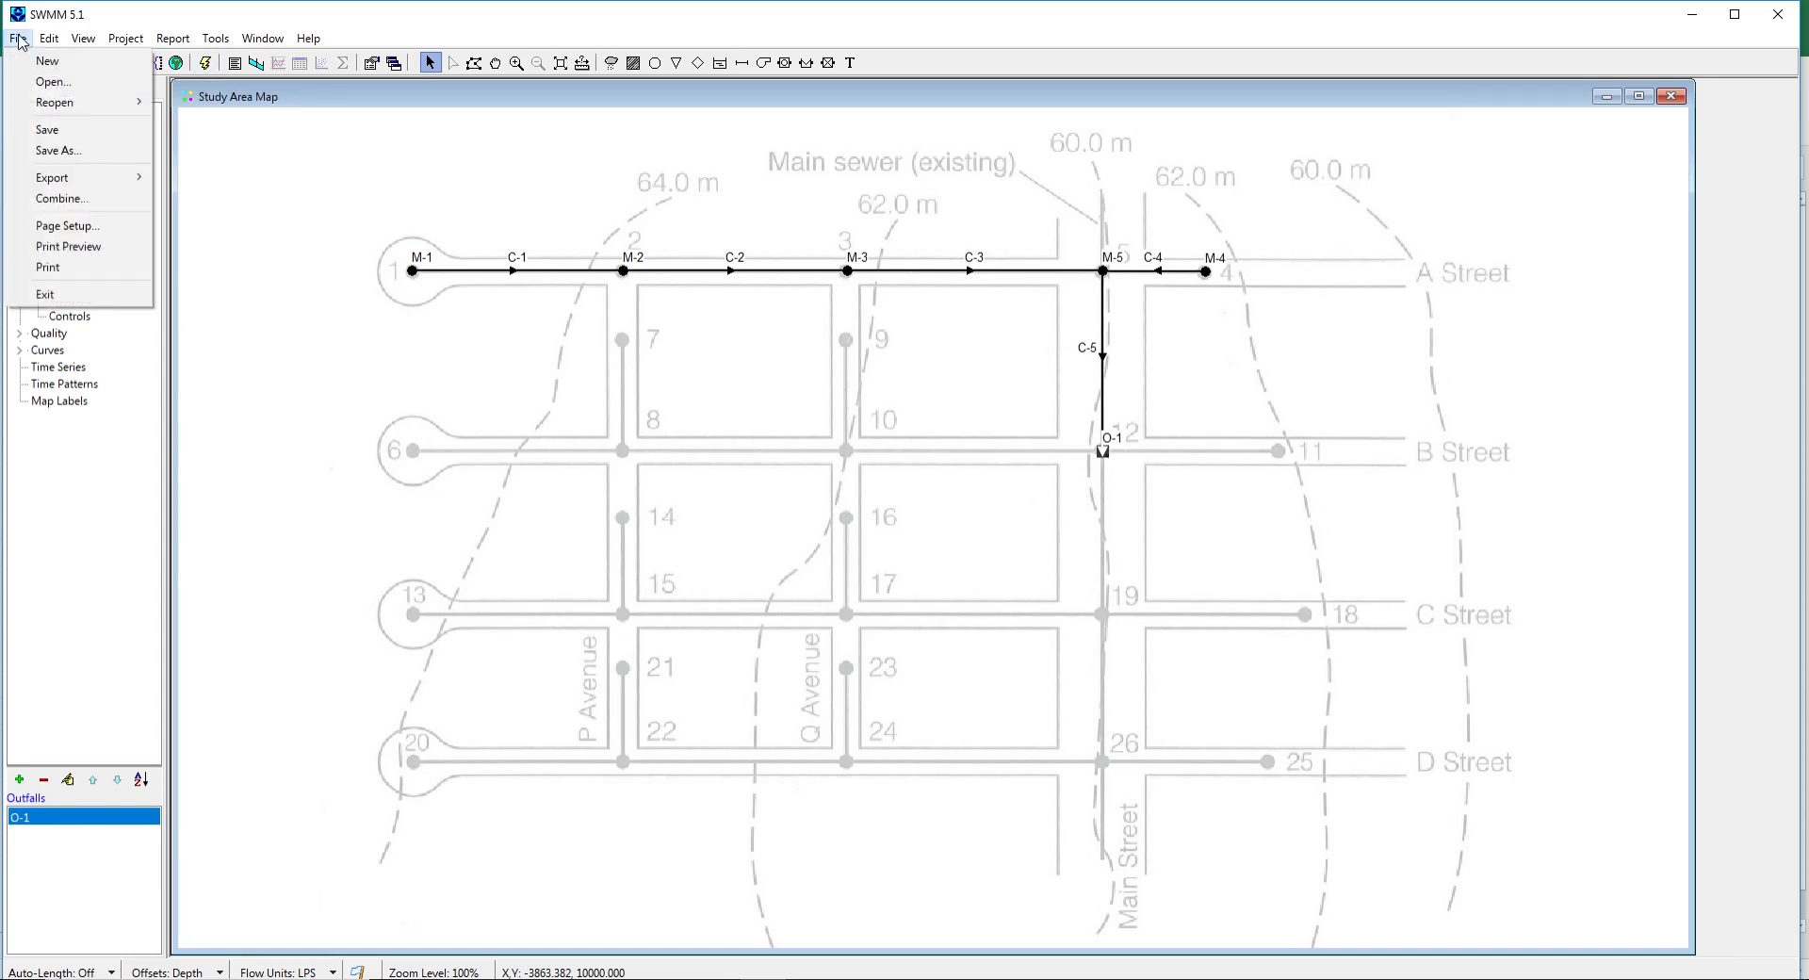
click(44, 150)
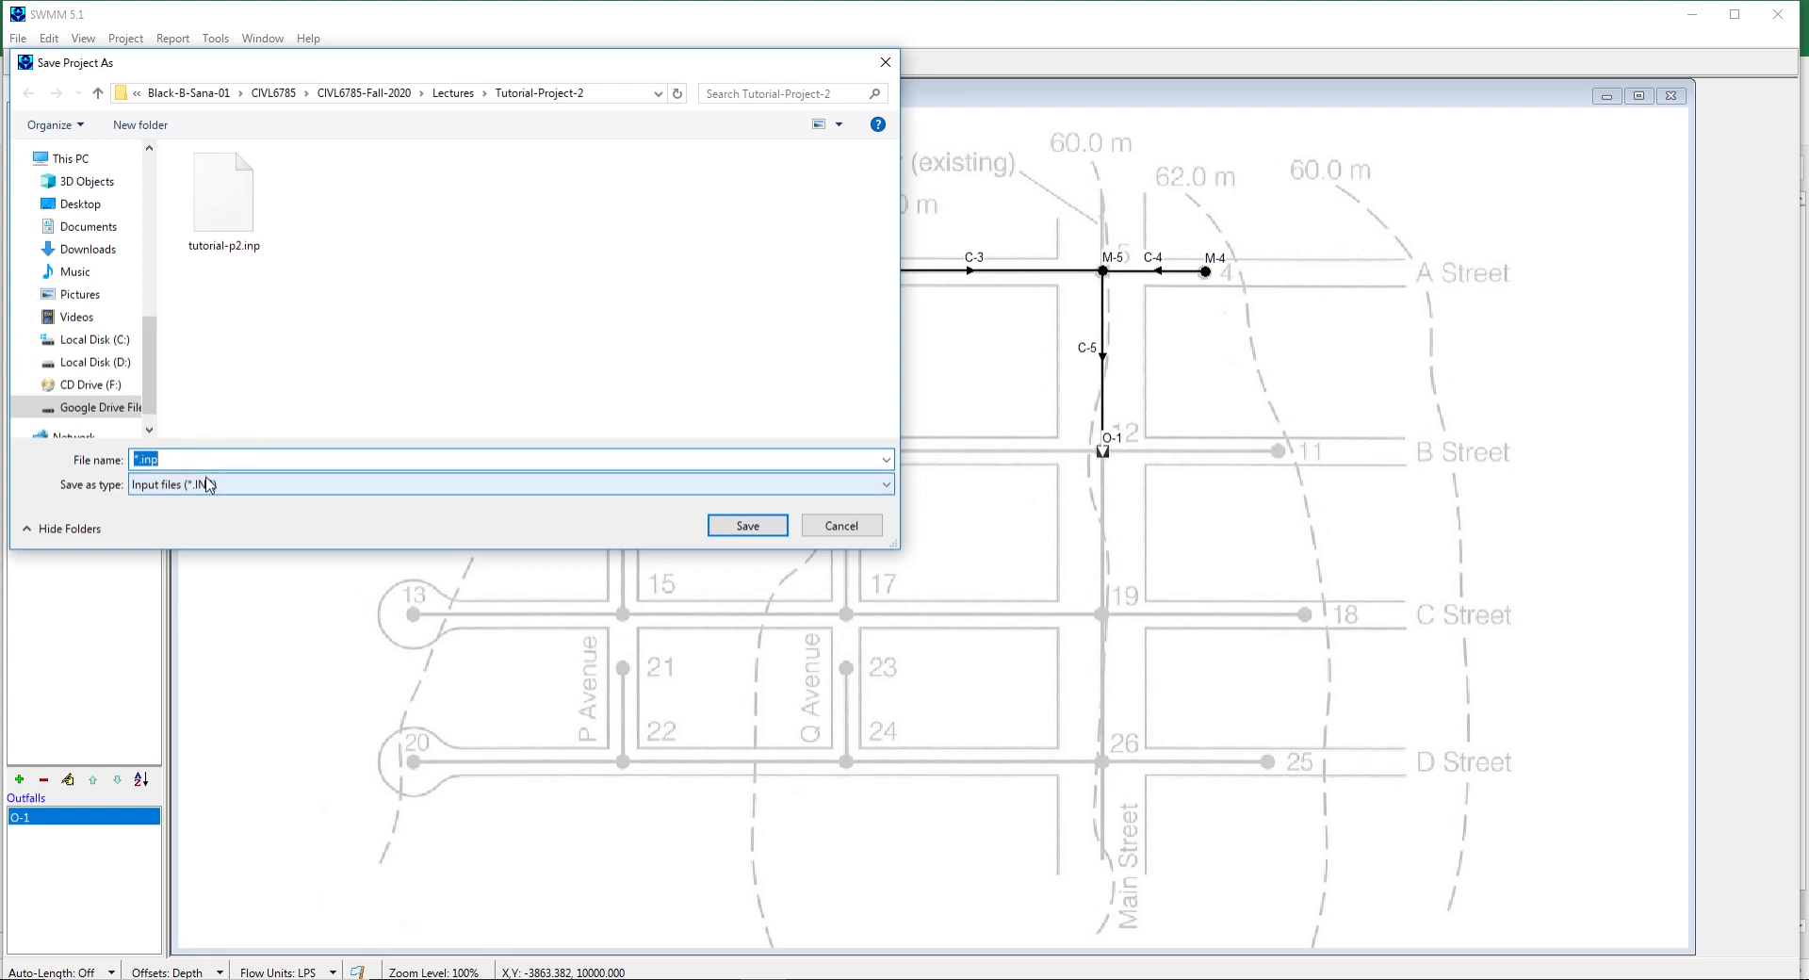
text(tutorial)
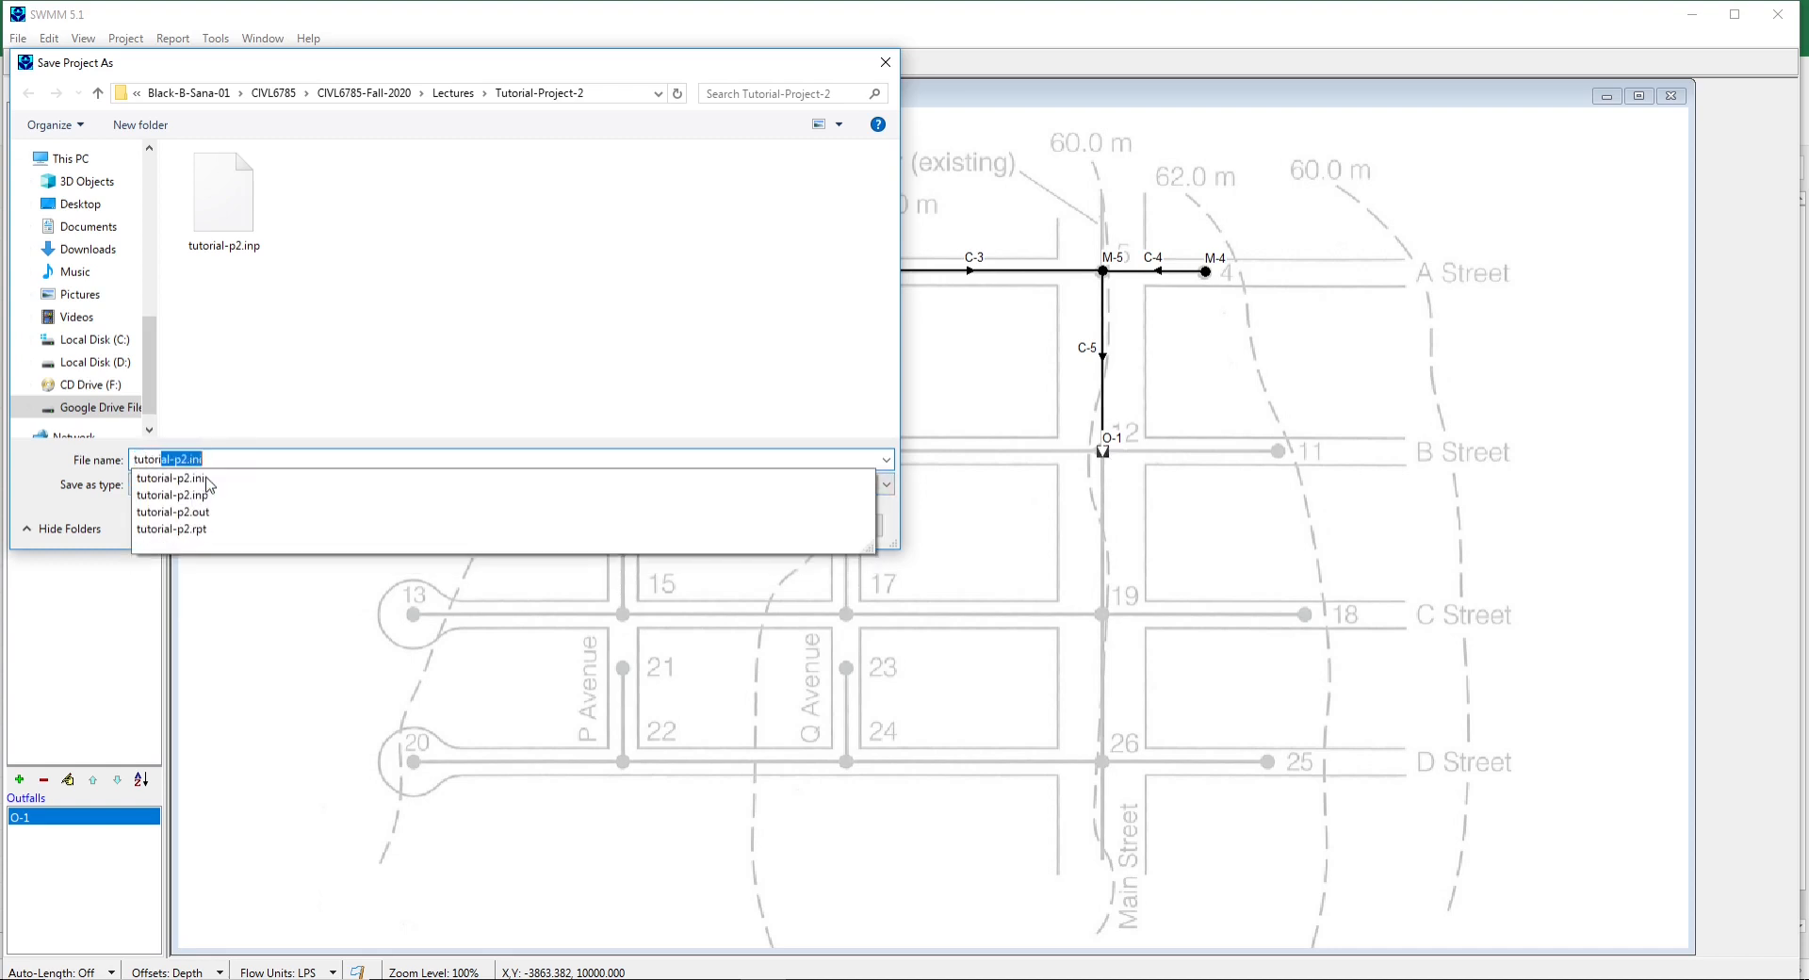
text(-p2b)
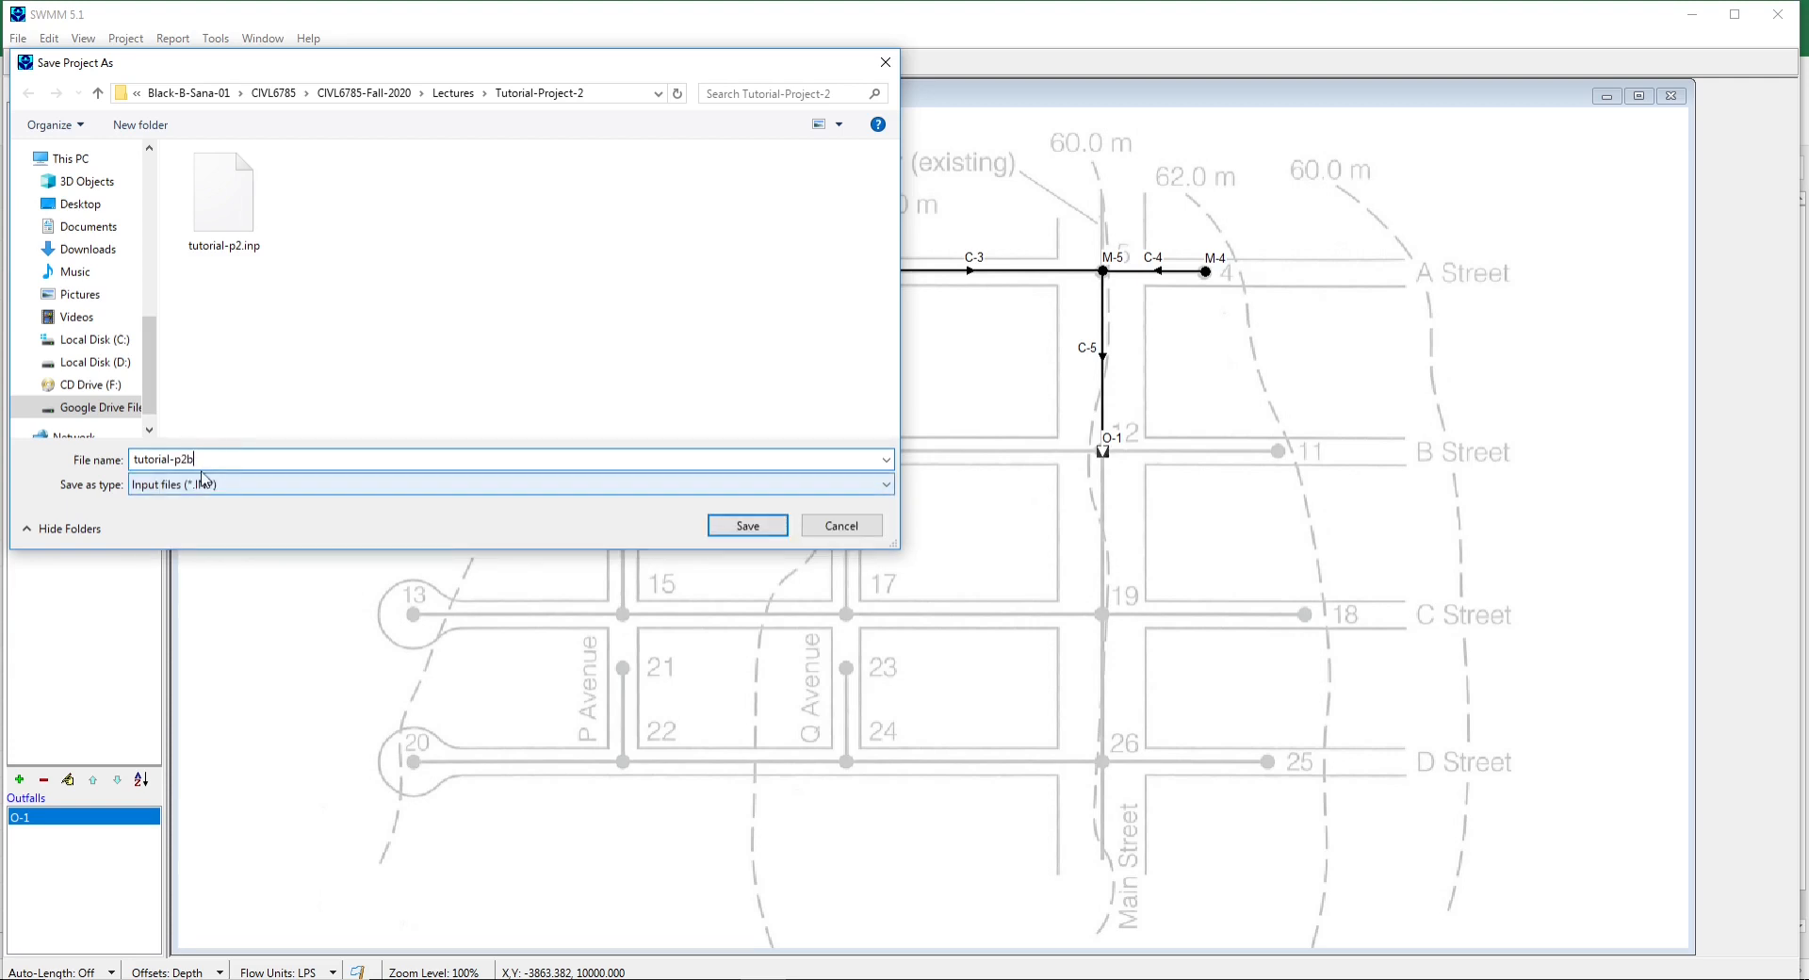
click(731, 535)
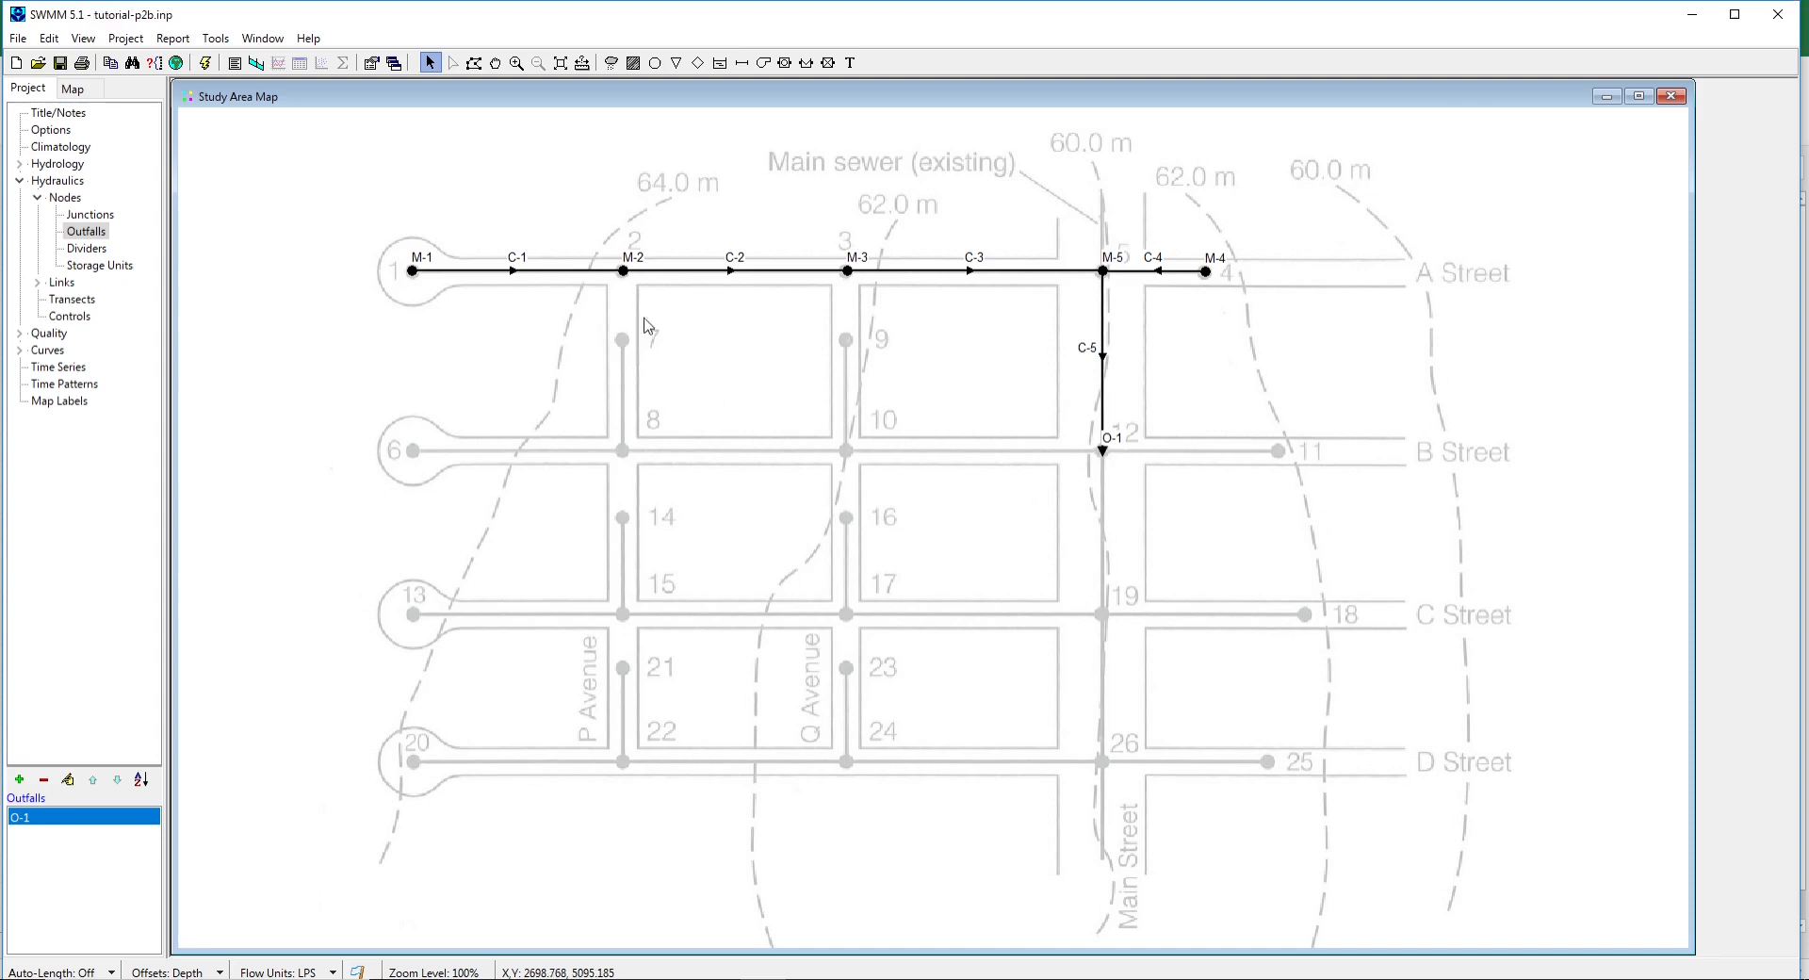
Run the simulation, dismiss the run status, and show the map's theme, time period and animation controls.
click(207, 63)
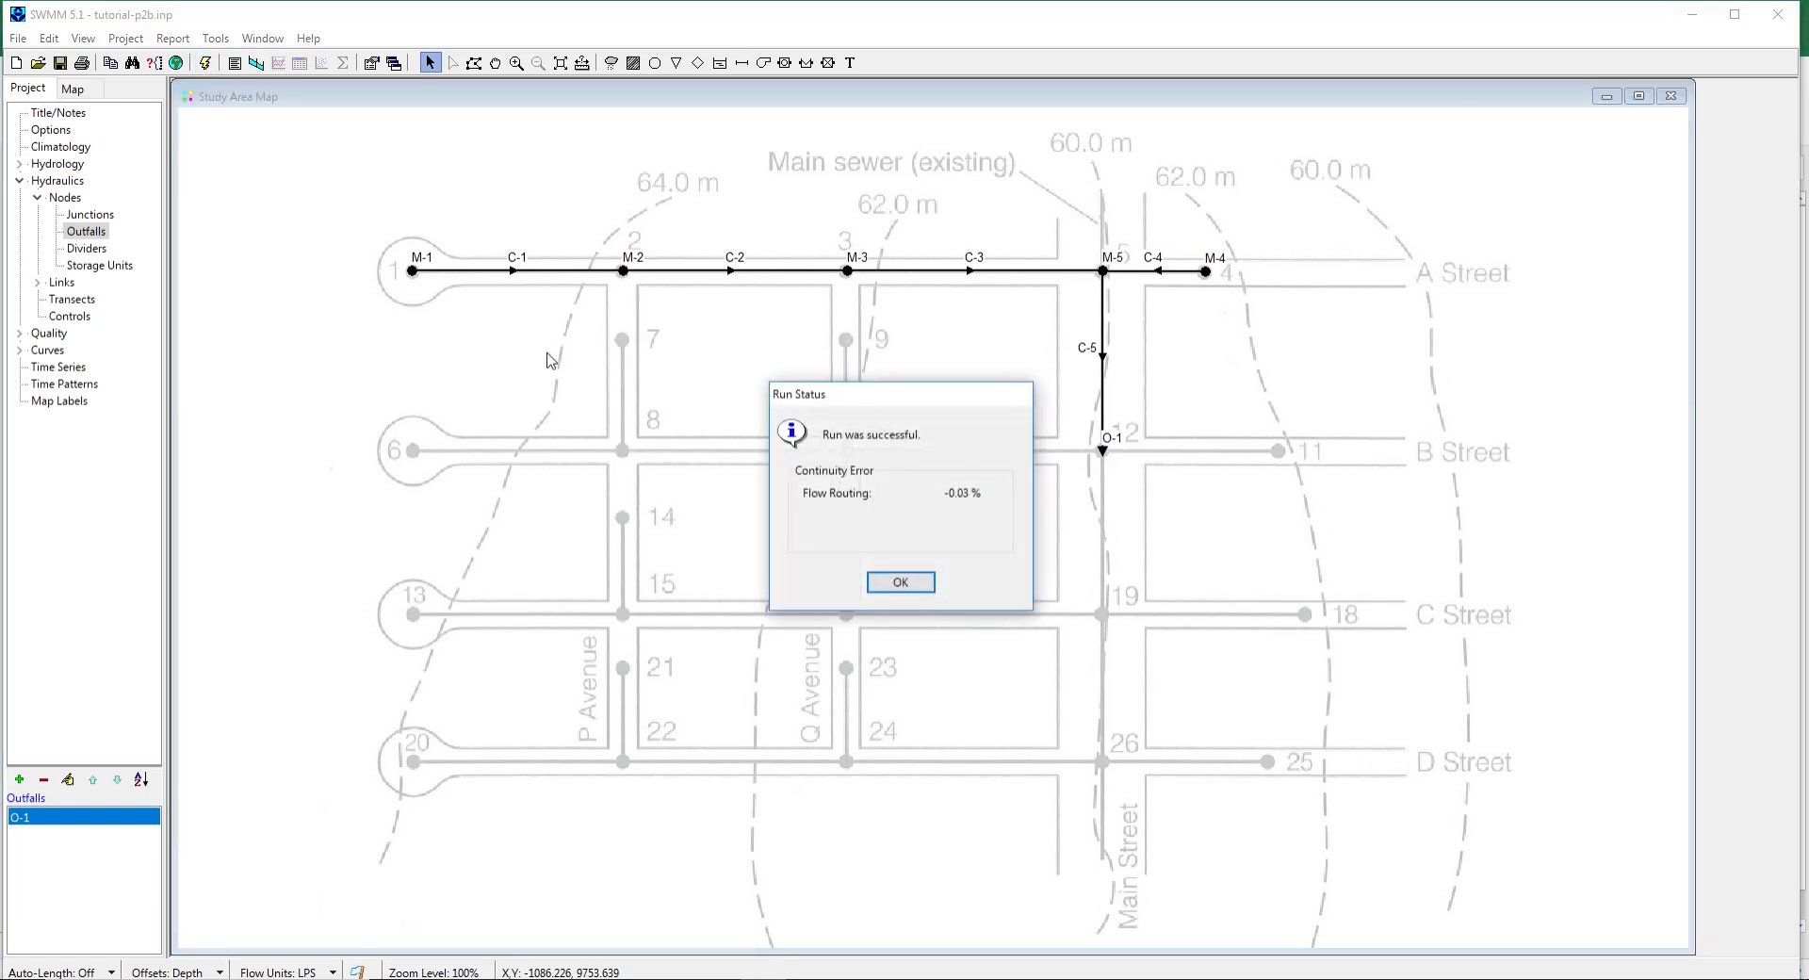
click(900, 582)
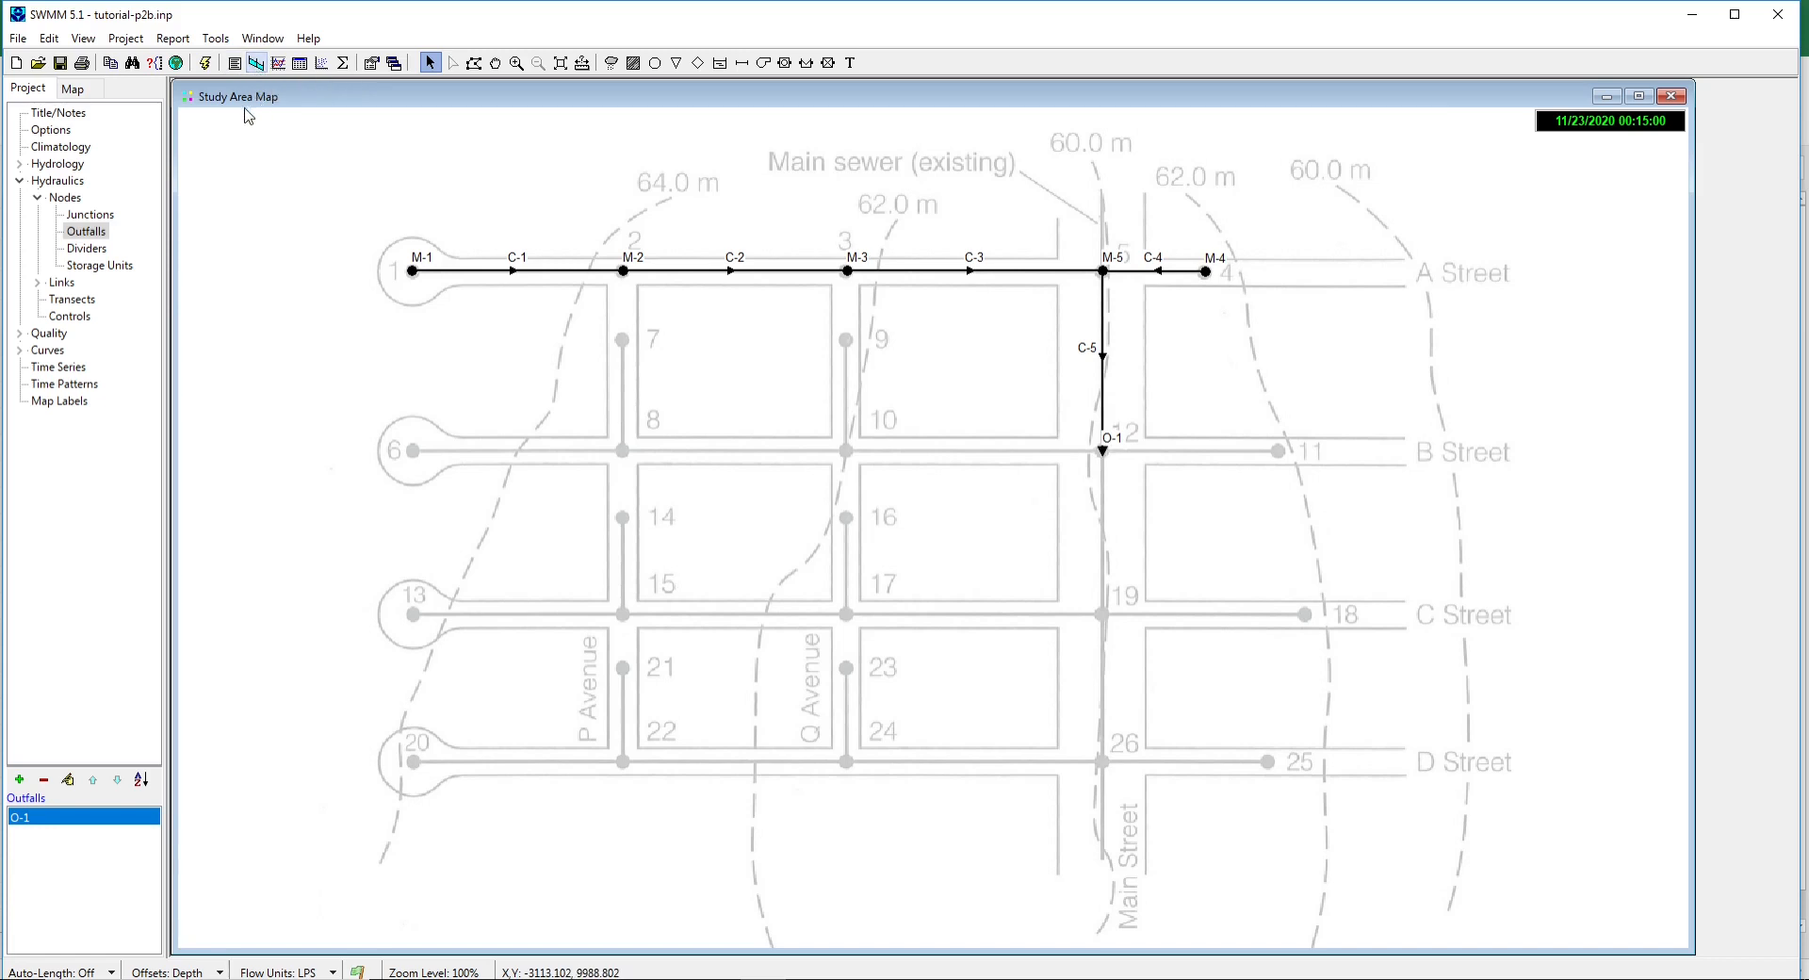
click(76, 89)
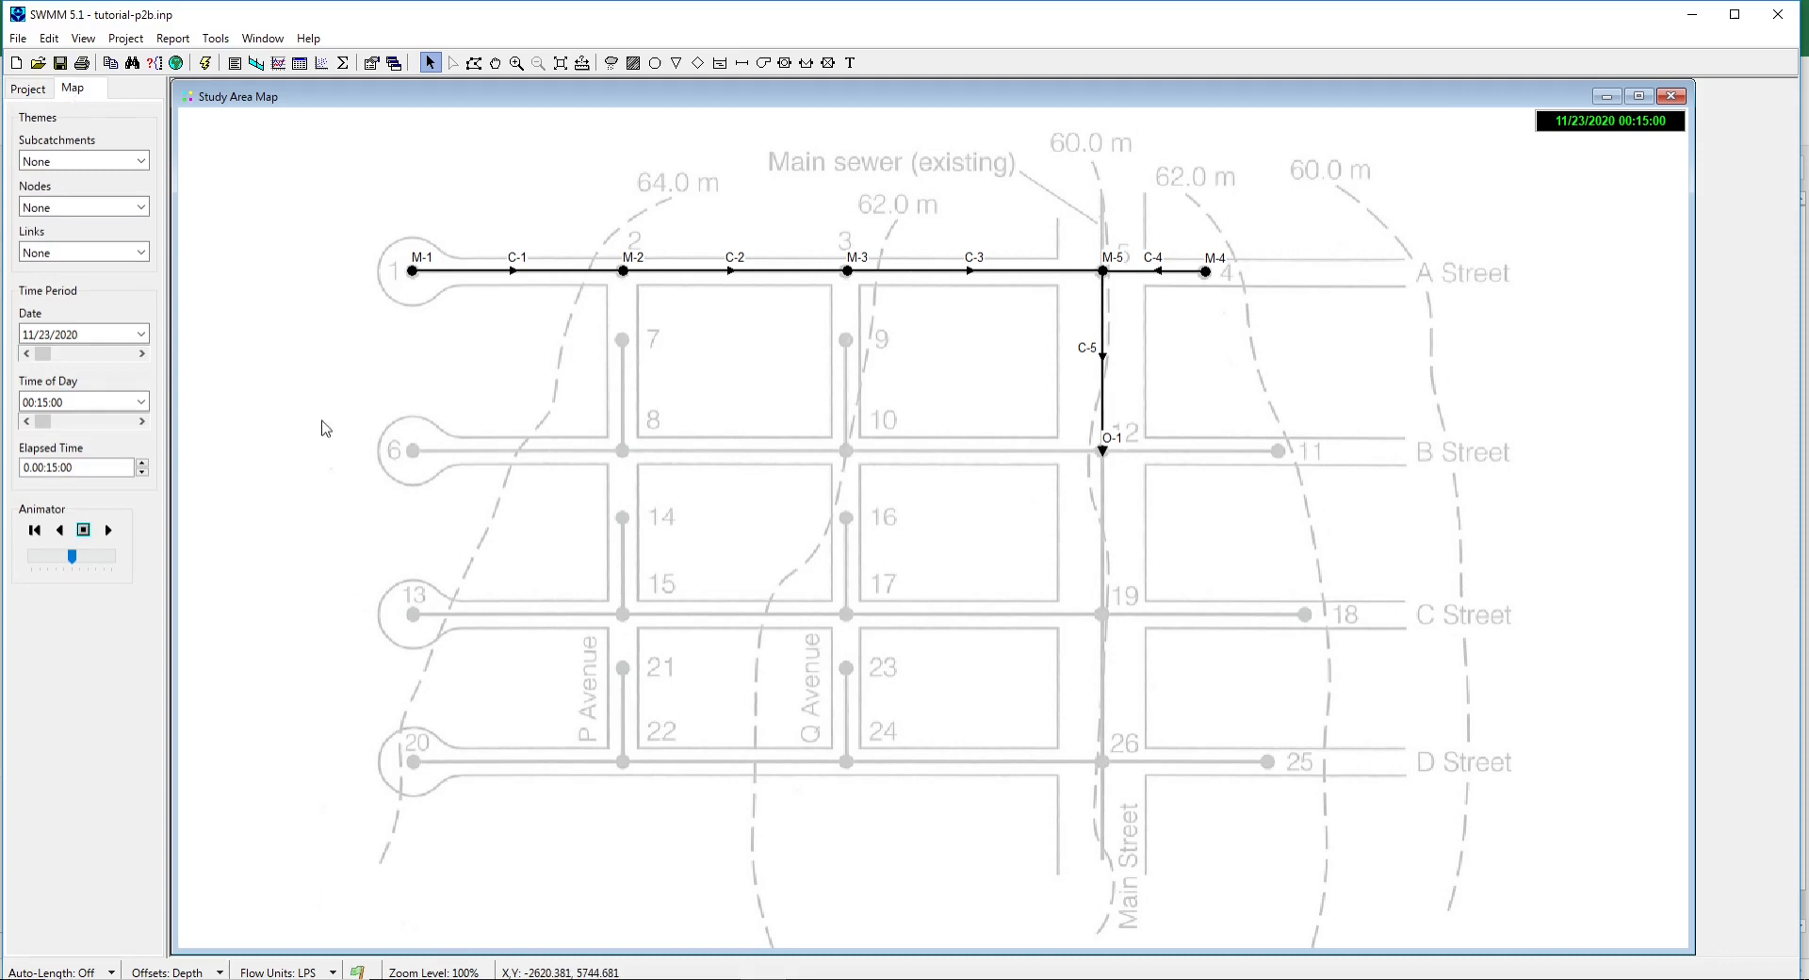
Plot the water elevation profile from start node M-1 to end node O-1 and animate it through the simulation period.
click(256, 63)
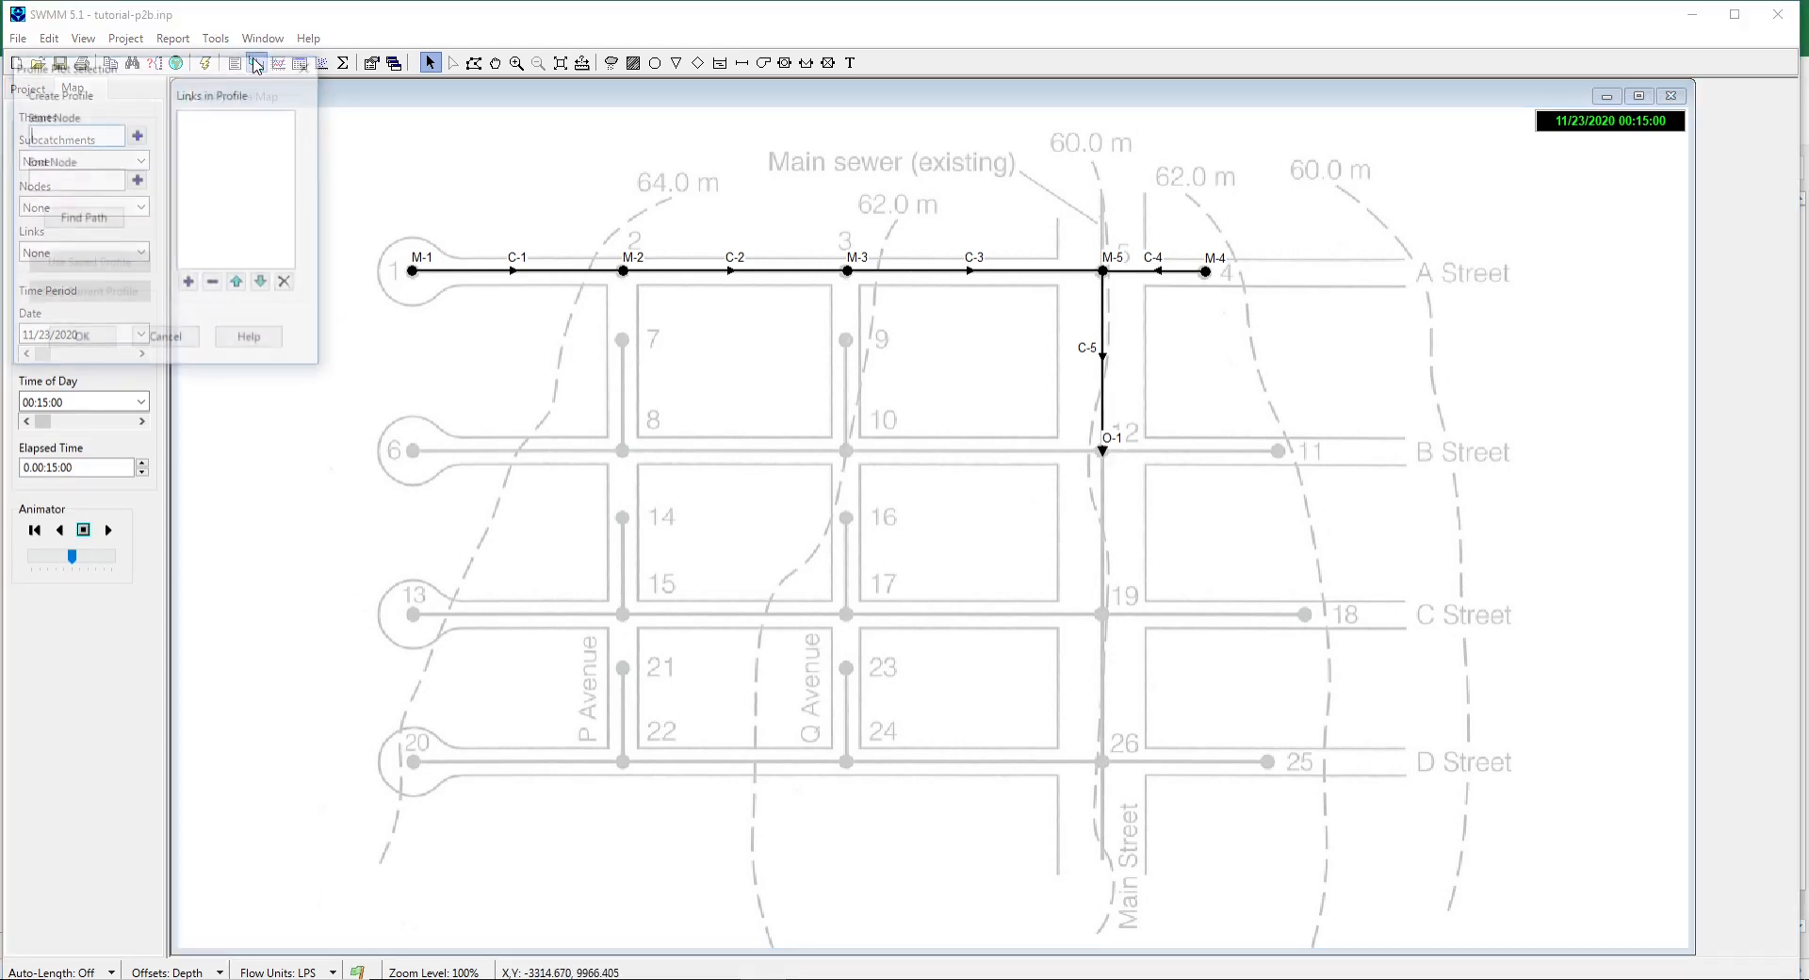
click(413, 271)
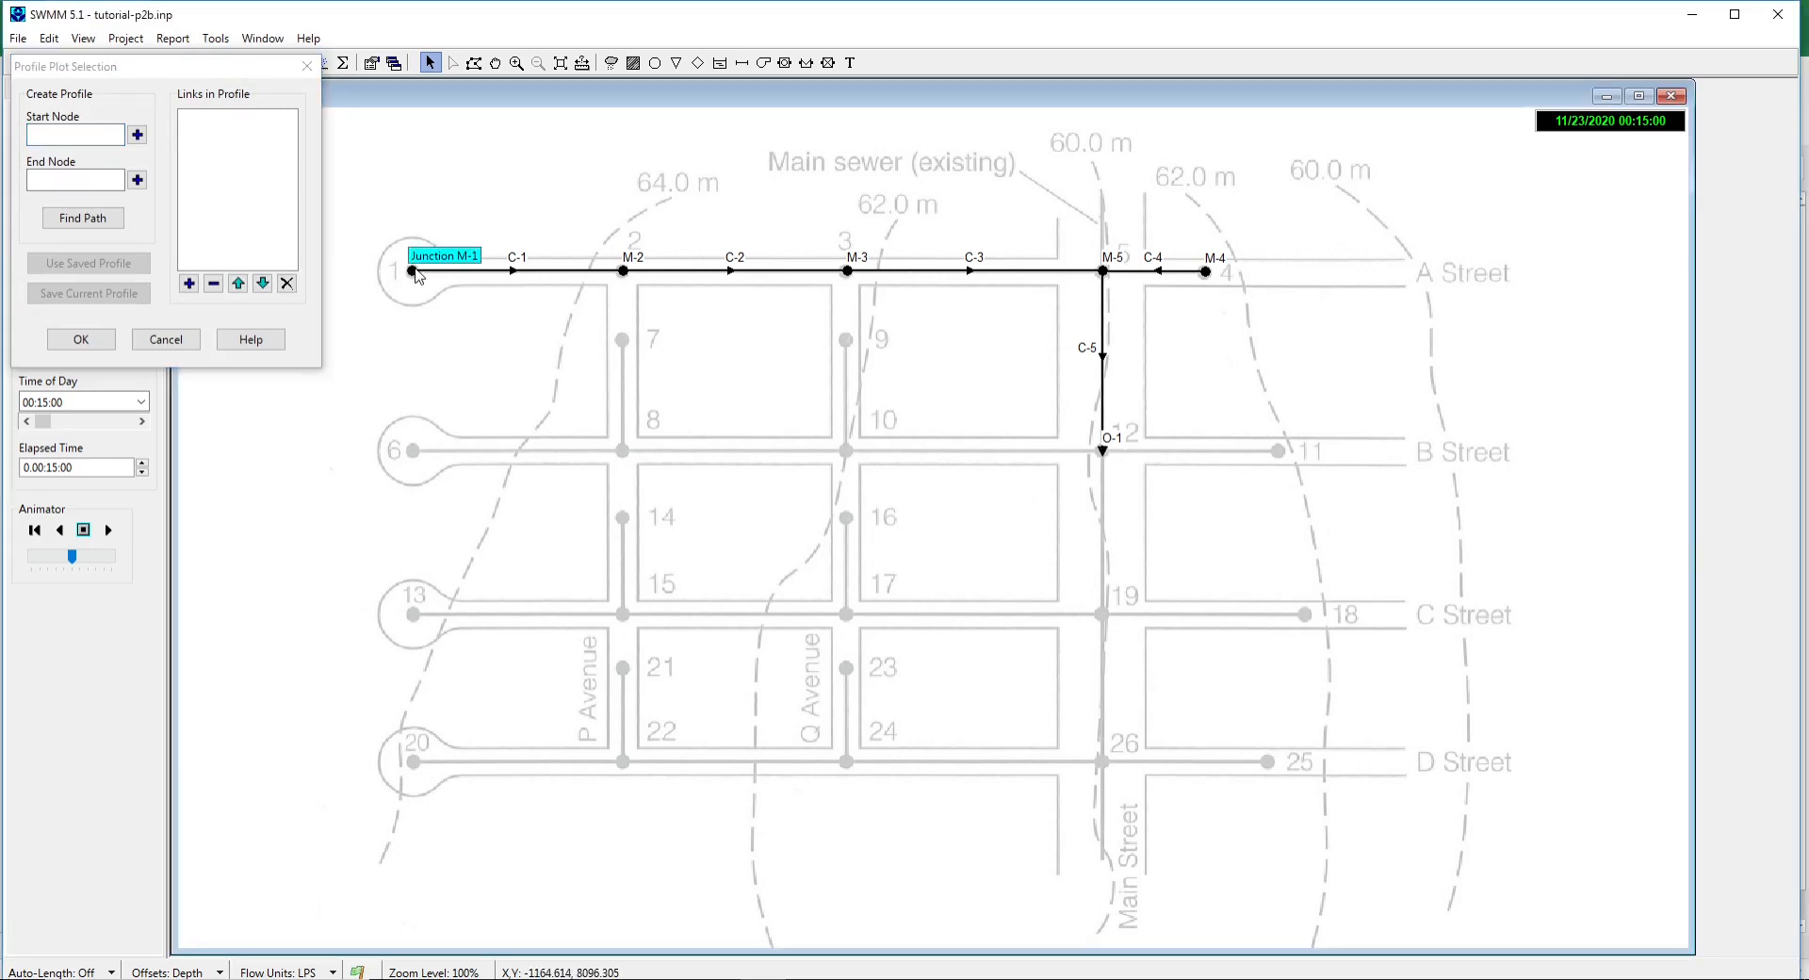
click(137, 135)
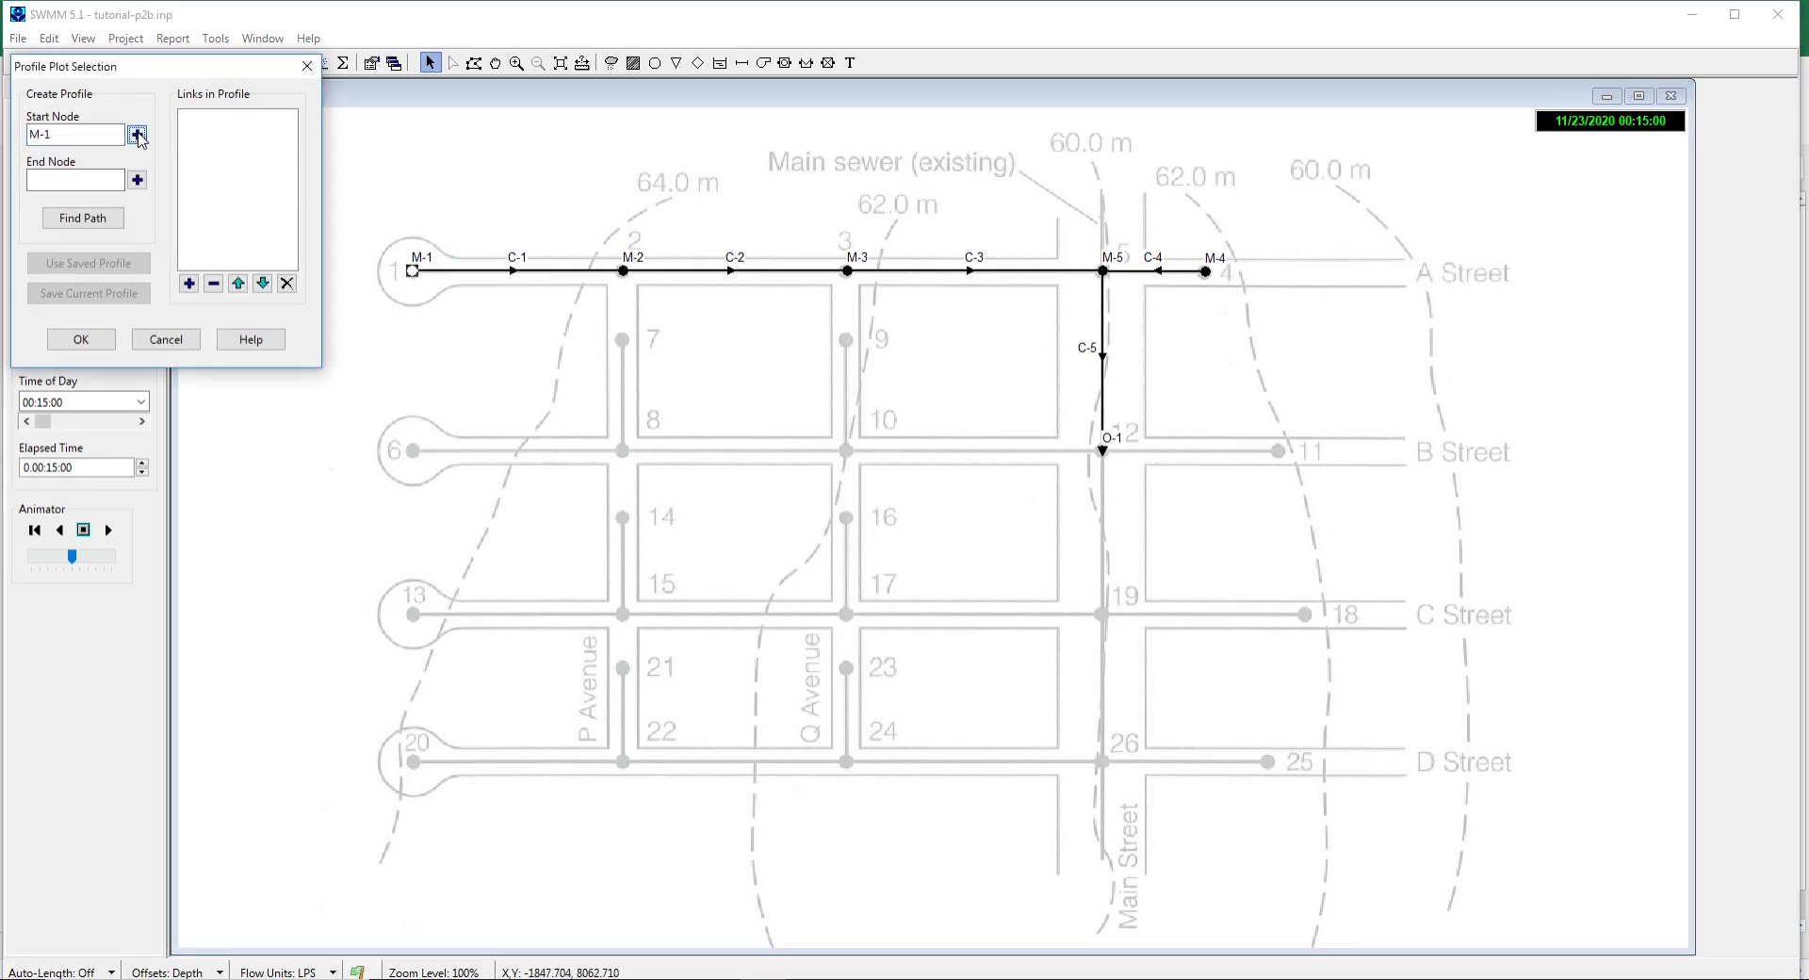
click(1102, 451)
click(137, 180)
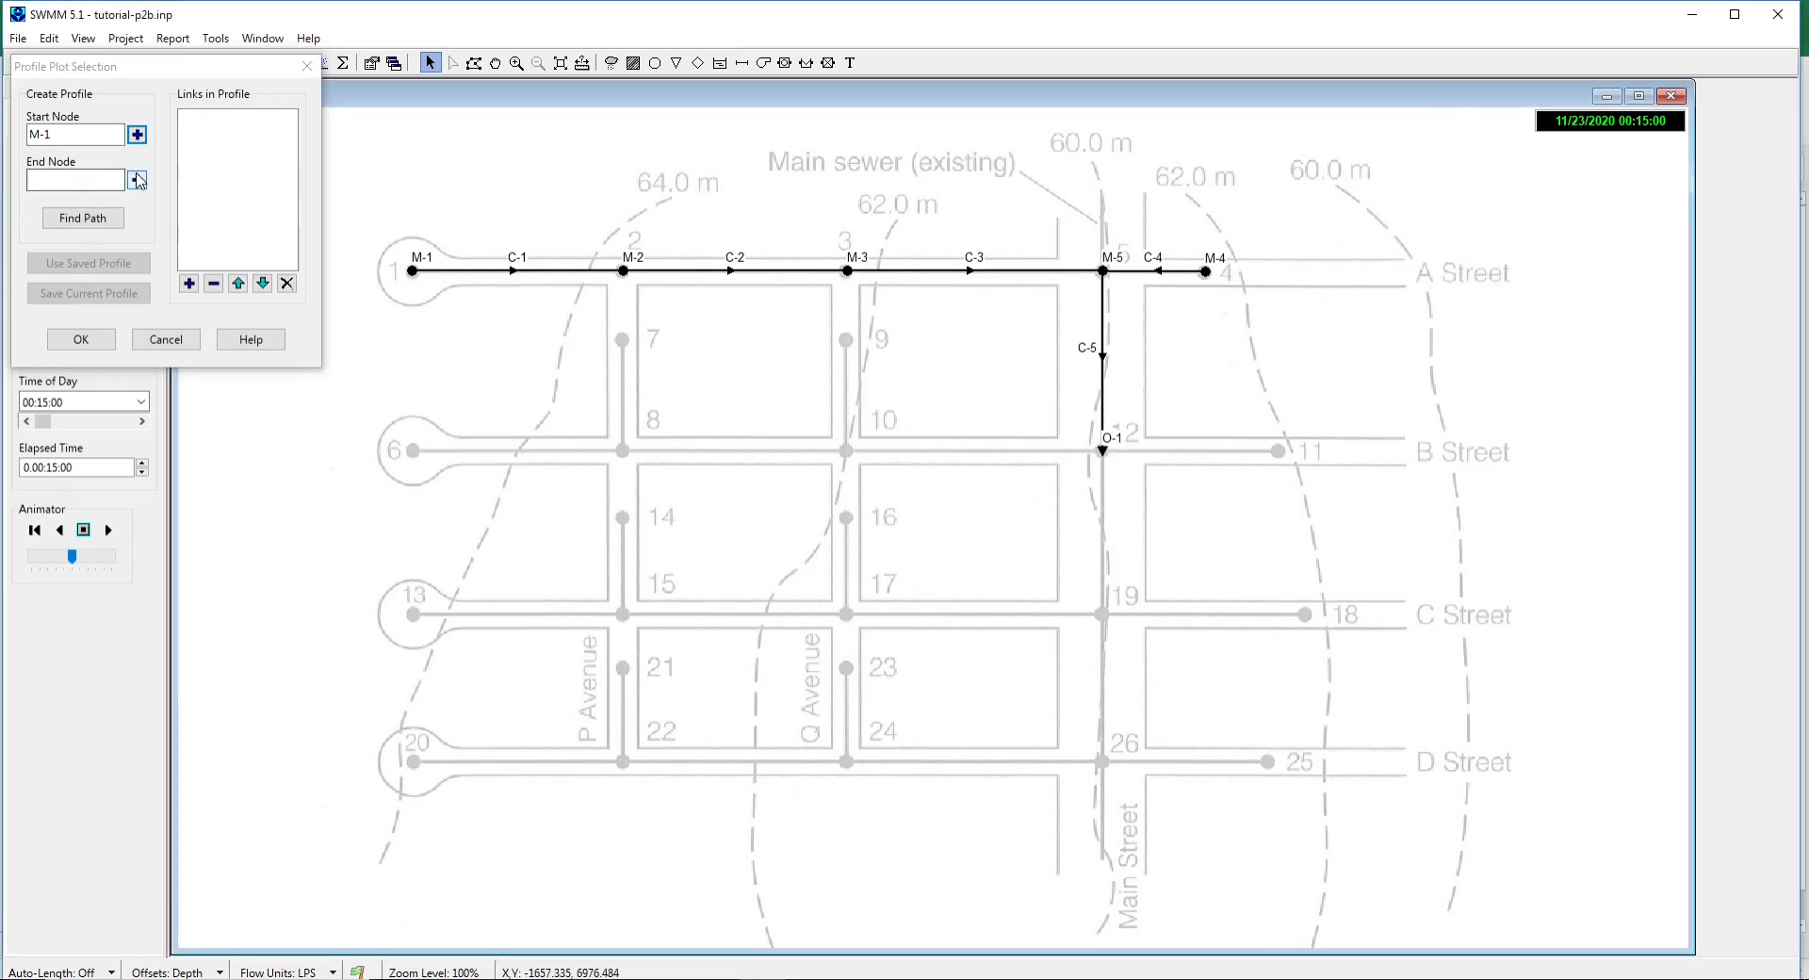
click(83, 218)
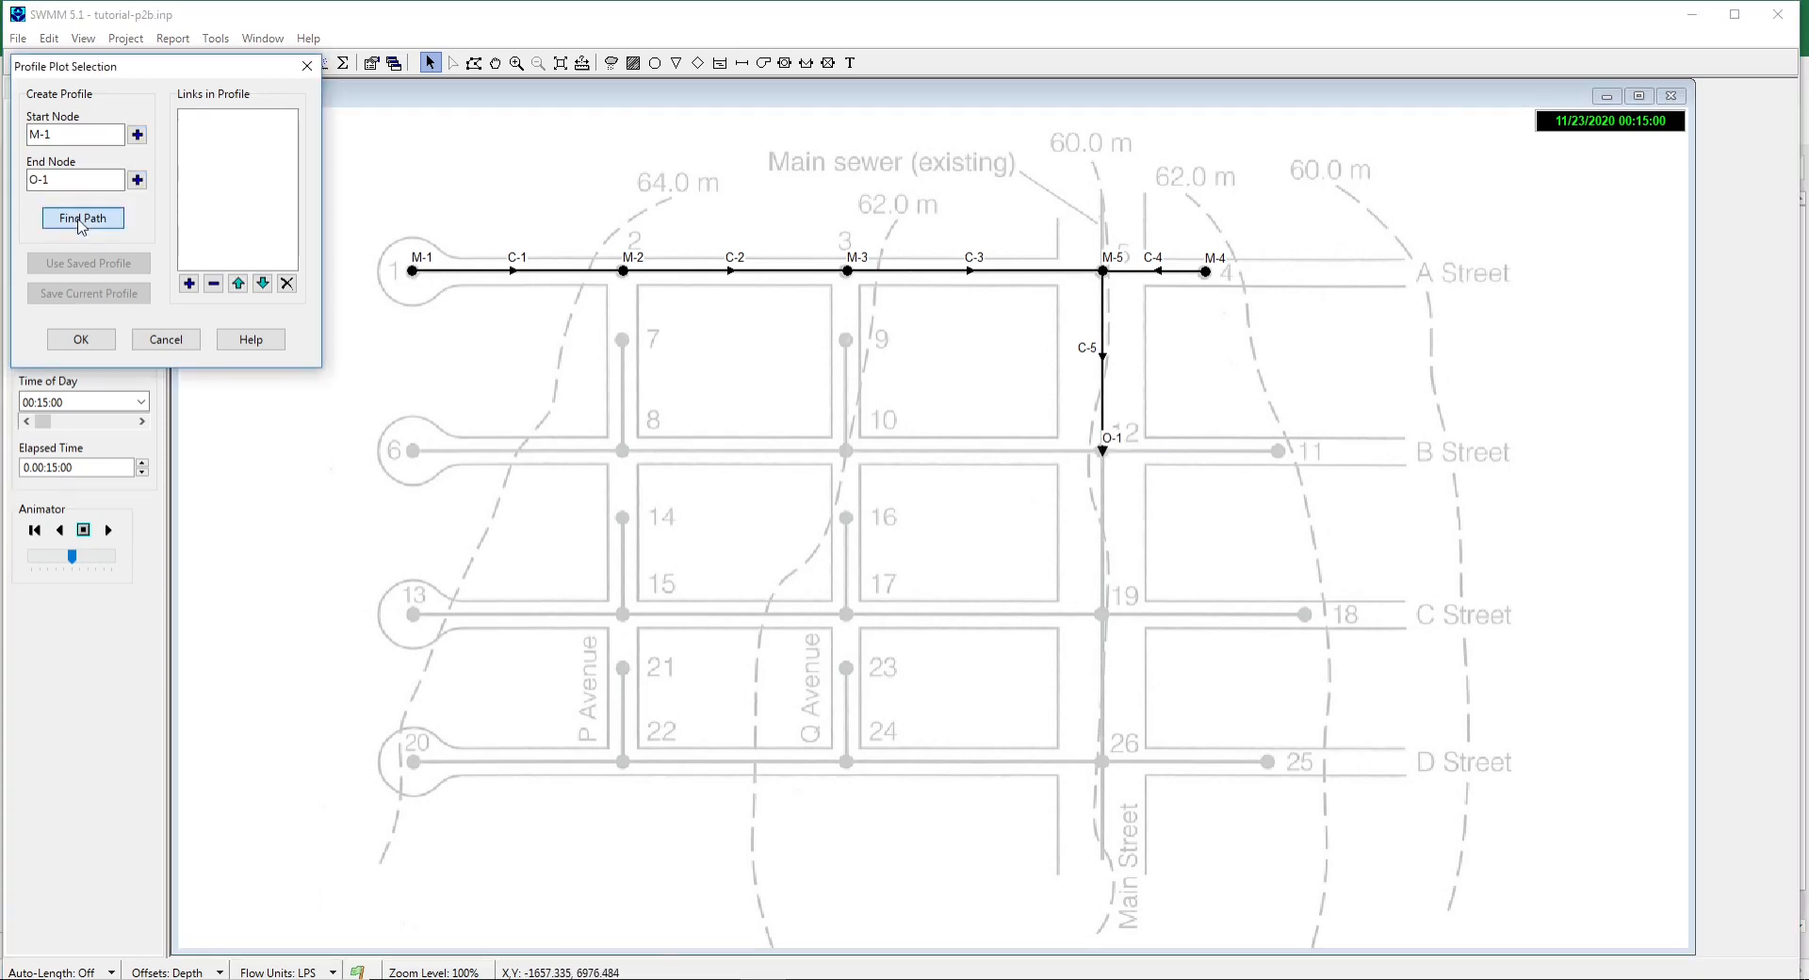
click(79, 341)
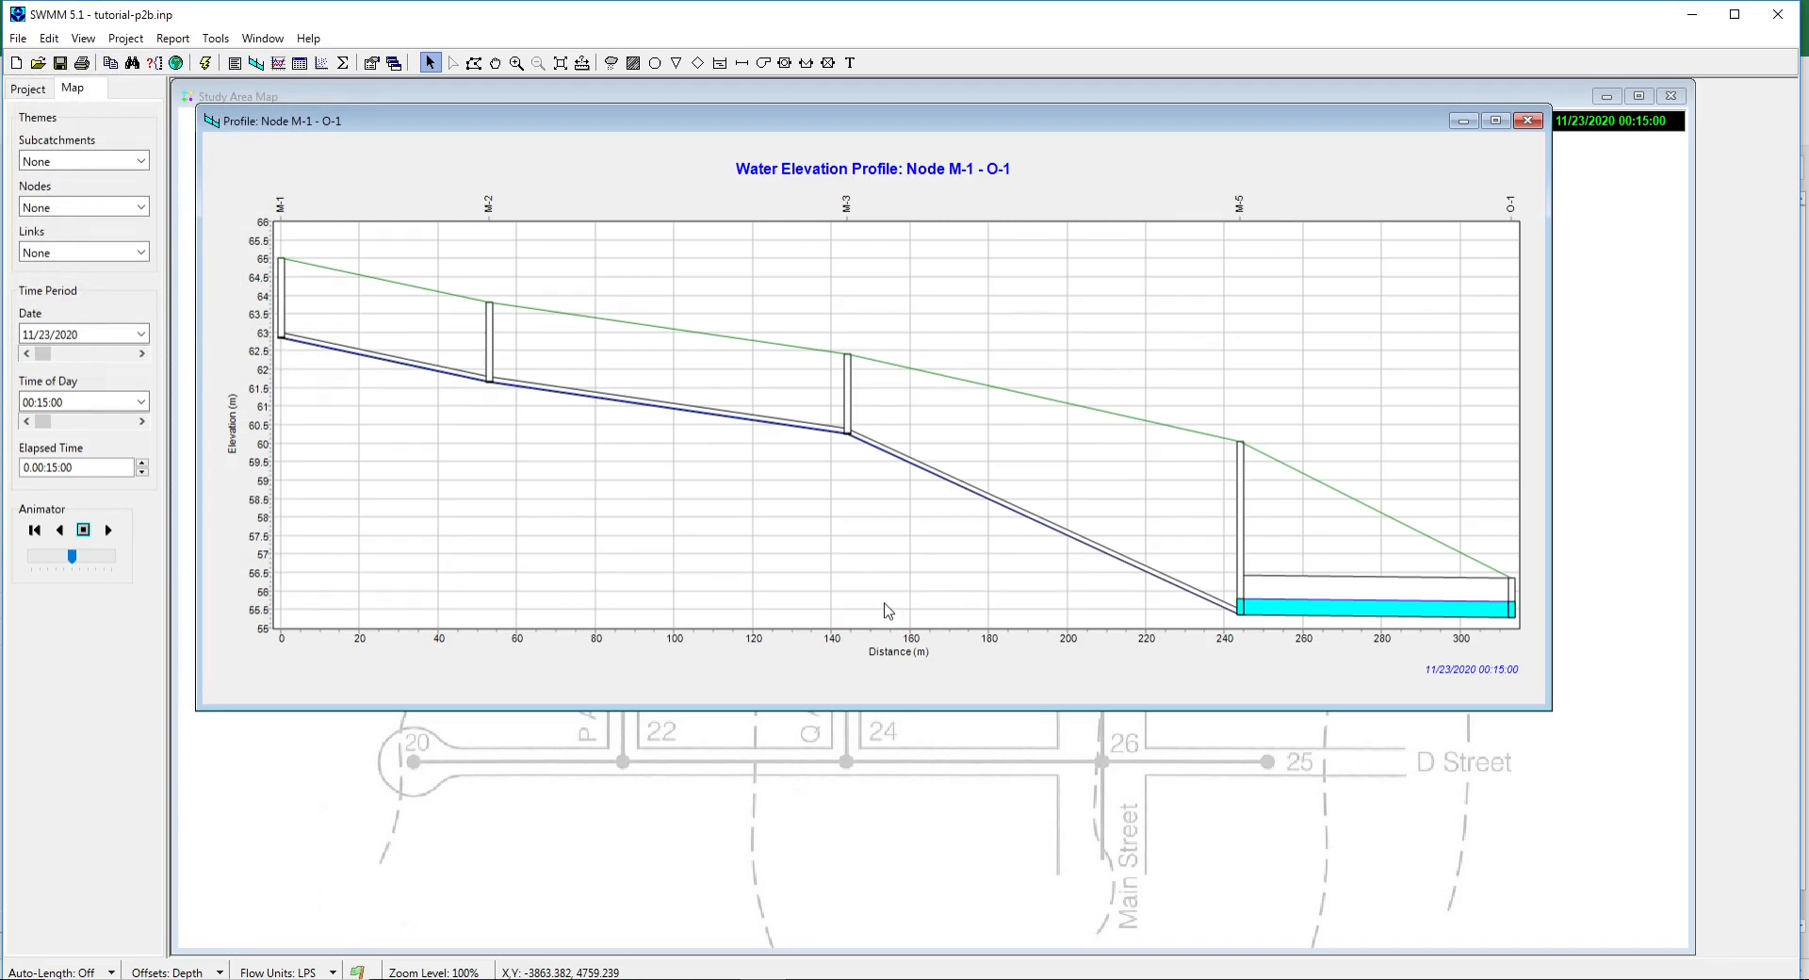
click(109, 532)
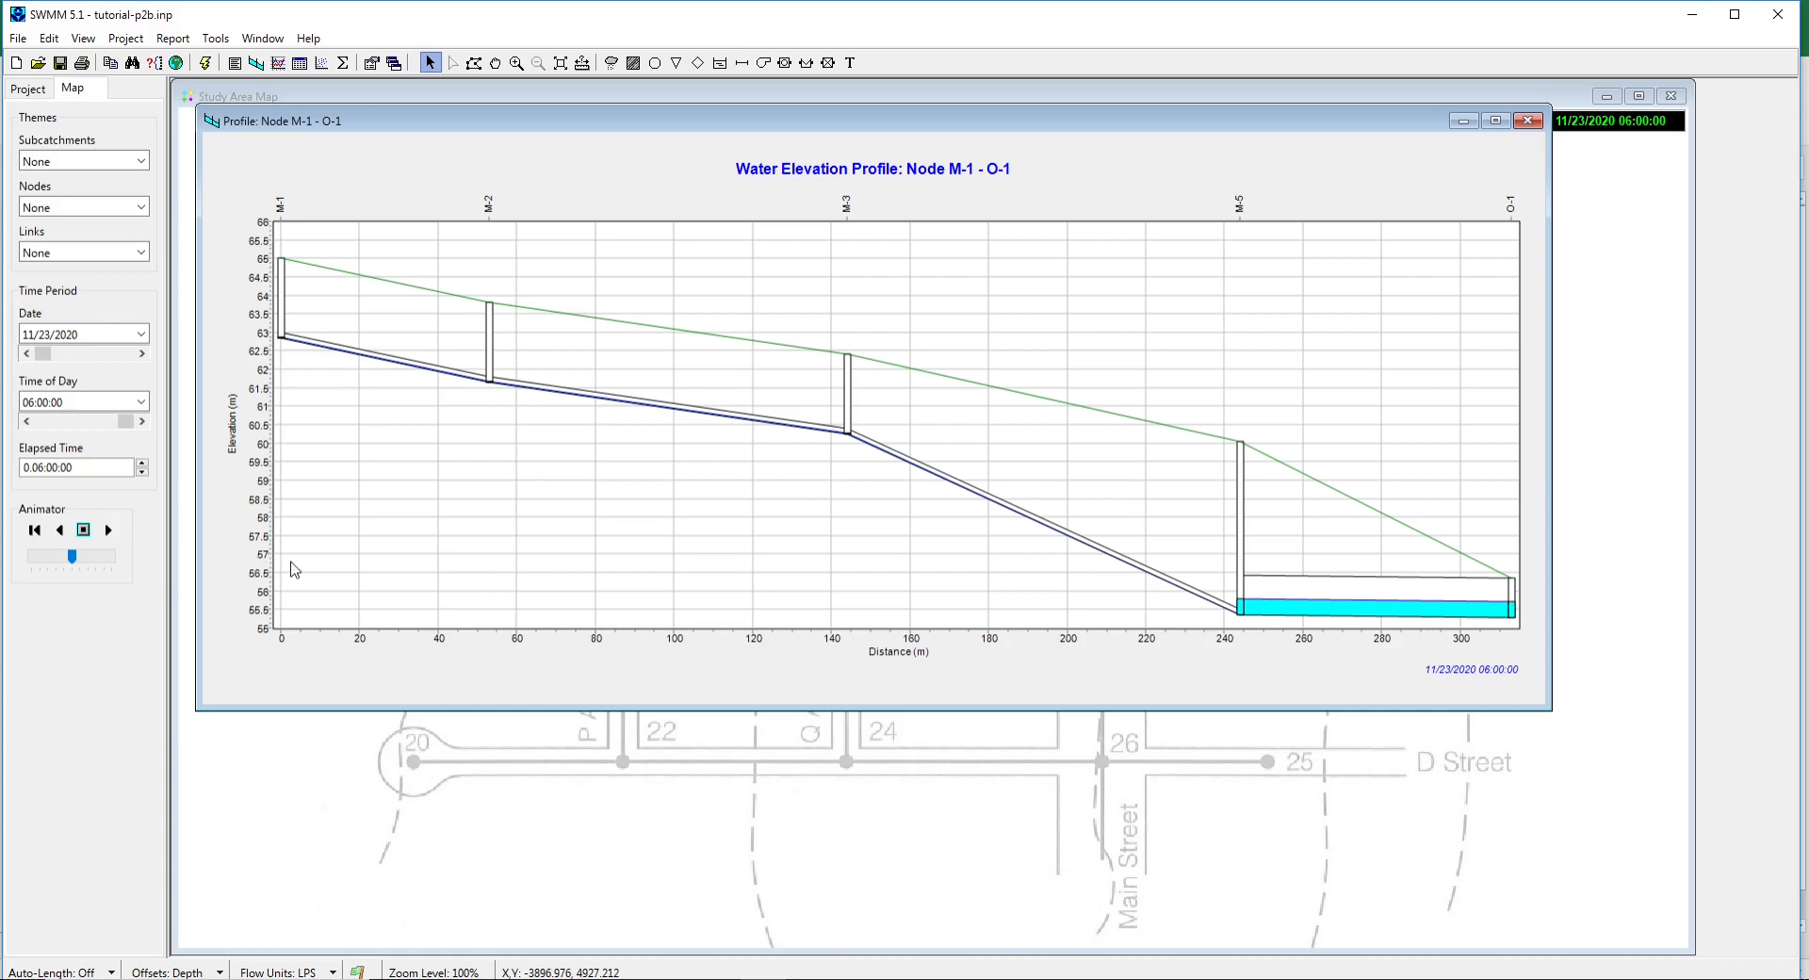
click(213, 43)
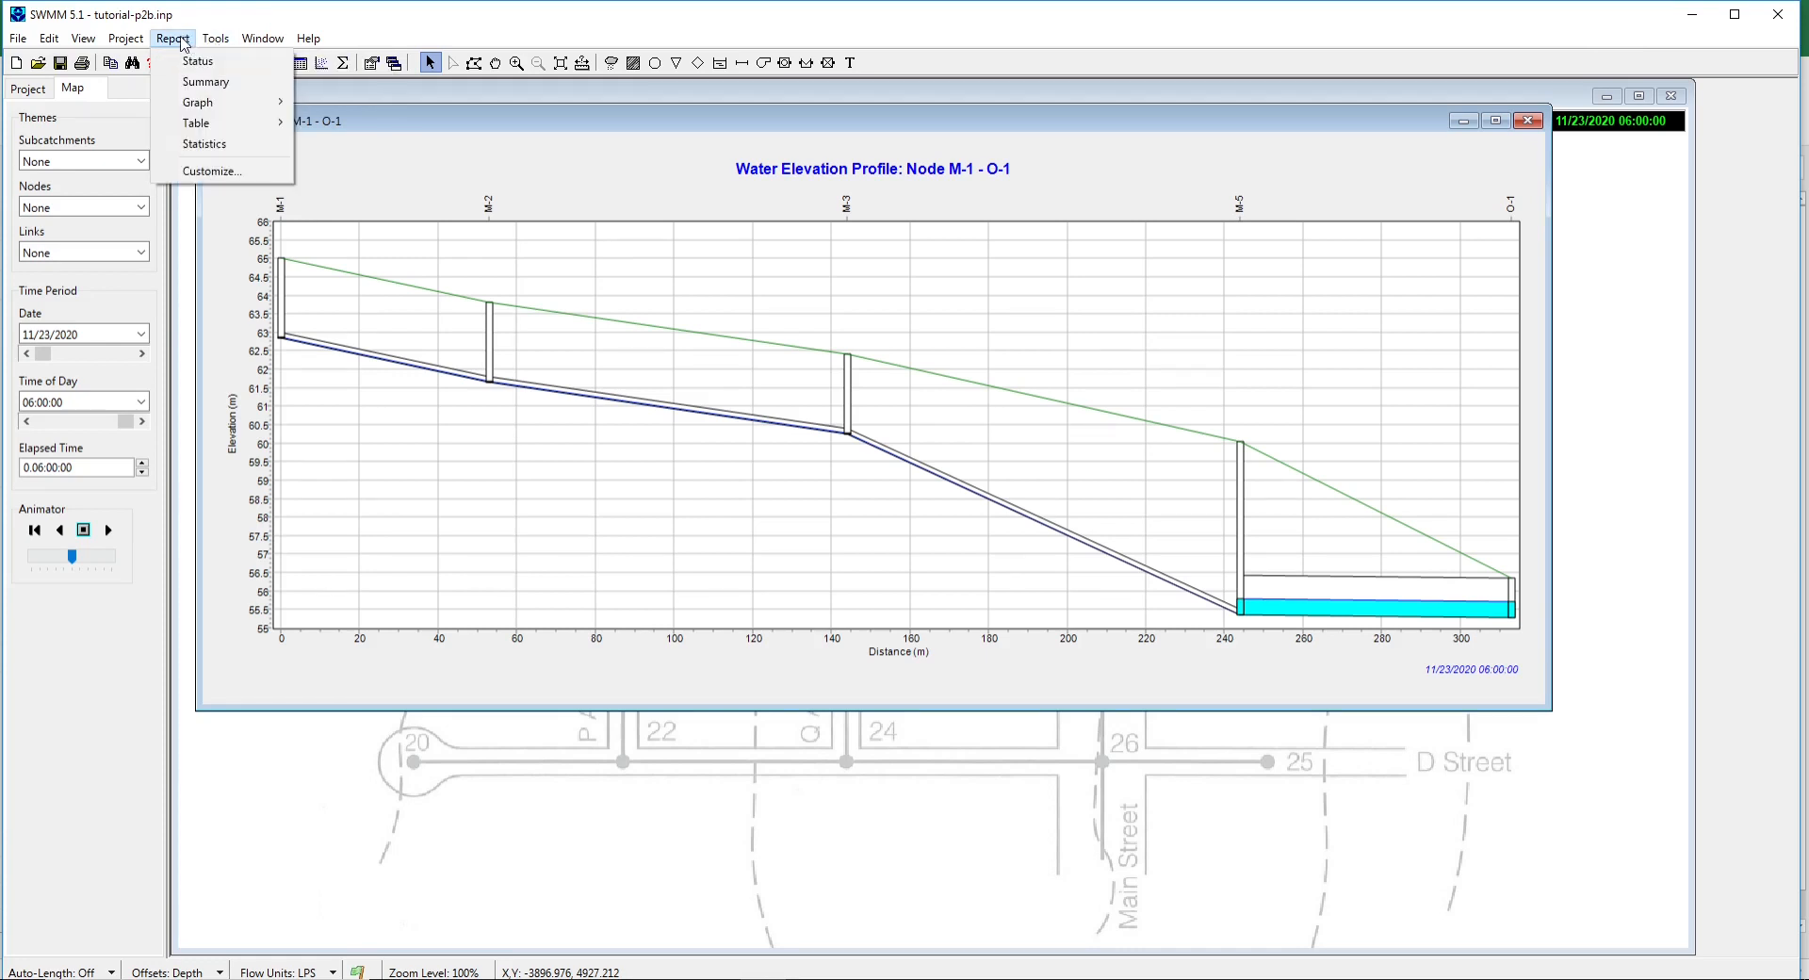
mouse_move(132, 46)
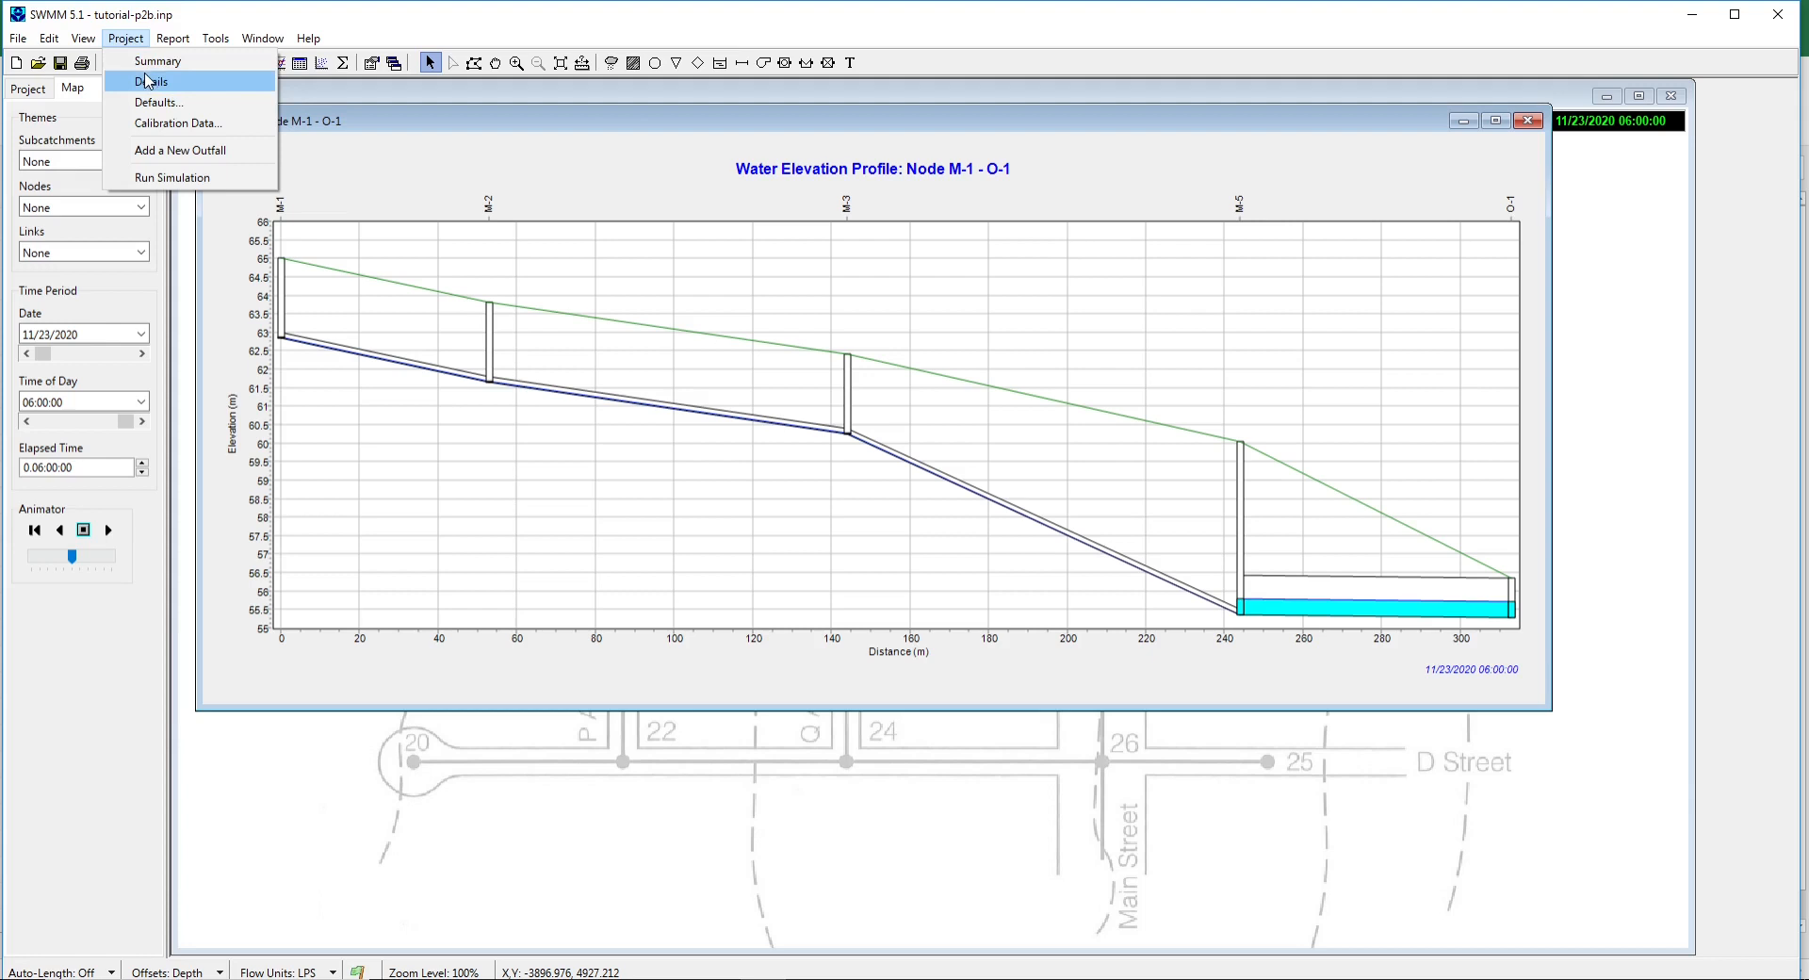
click(151, 104)
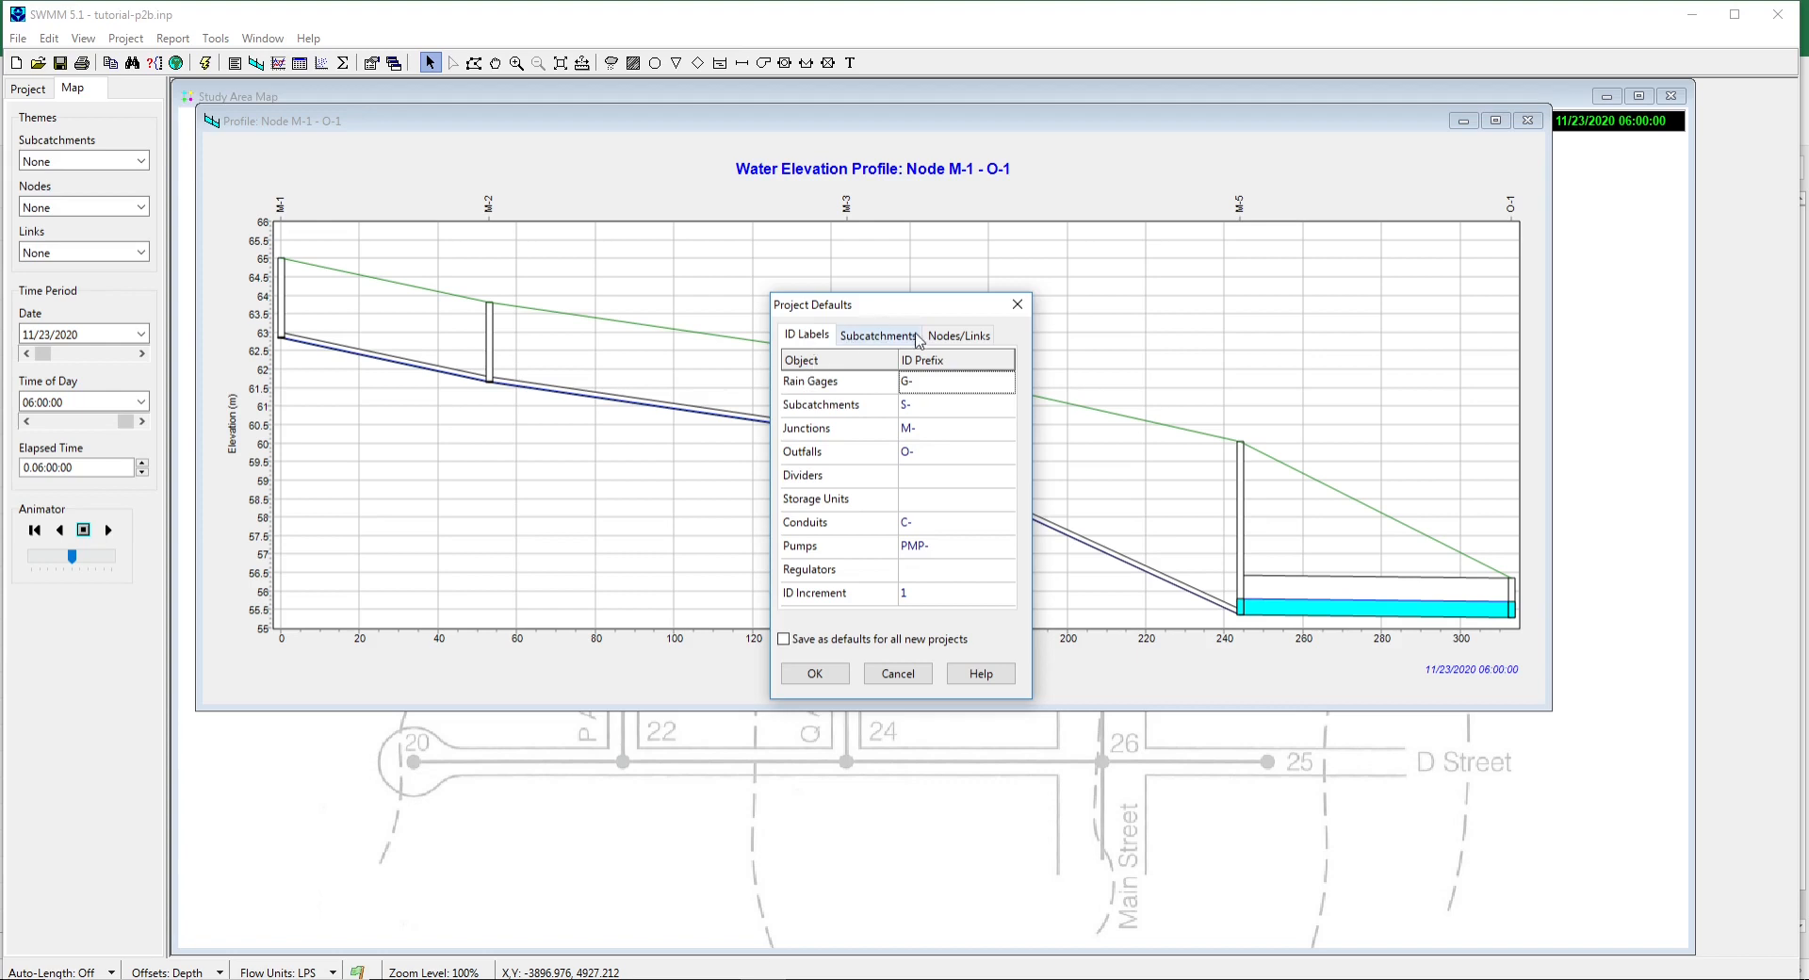
click(907, 676)
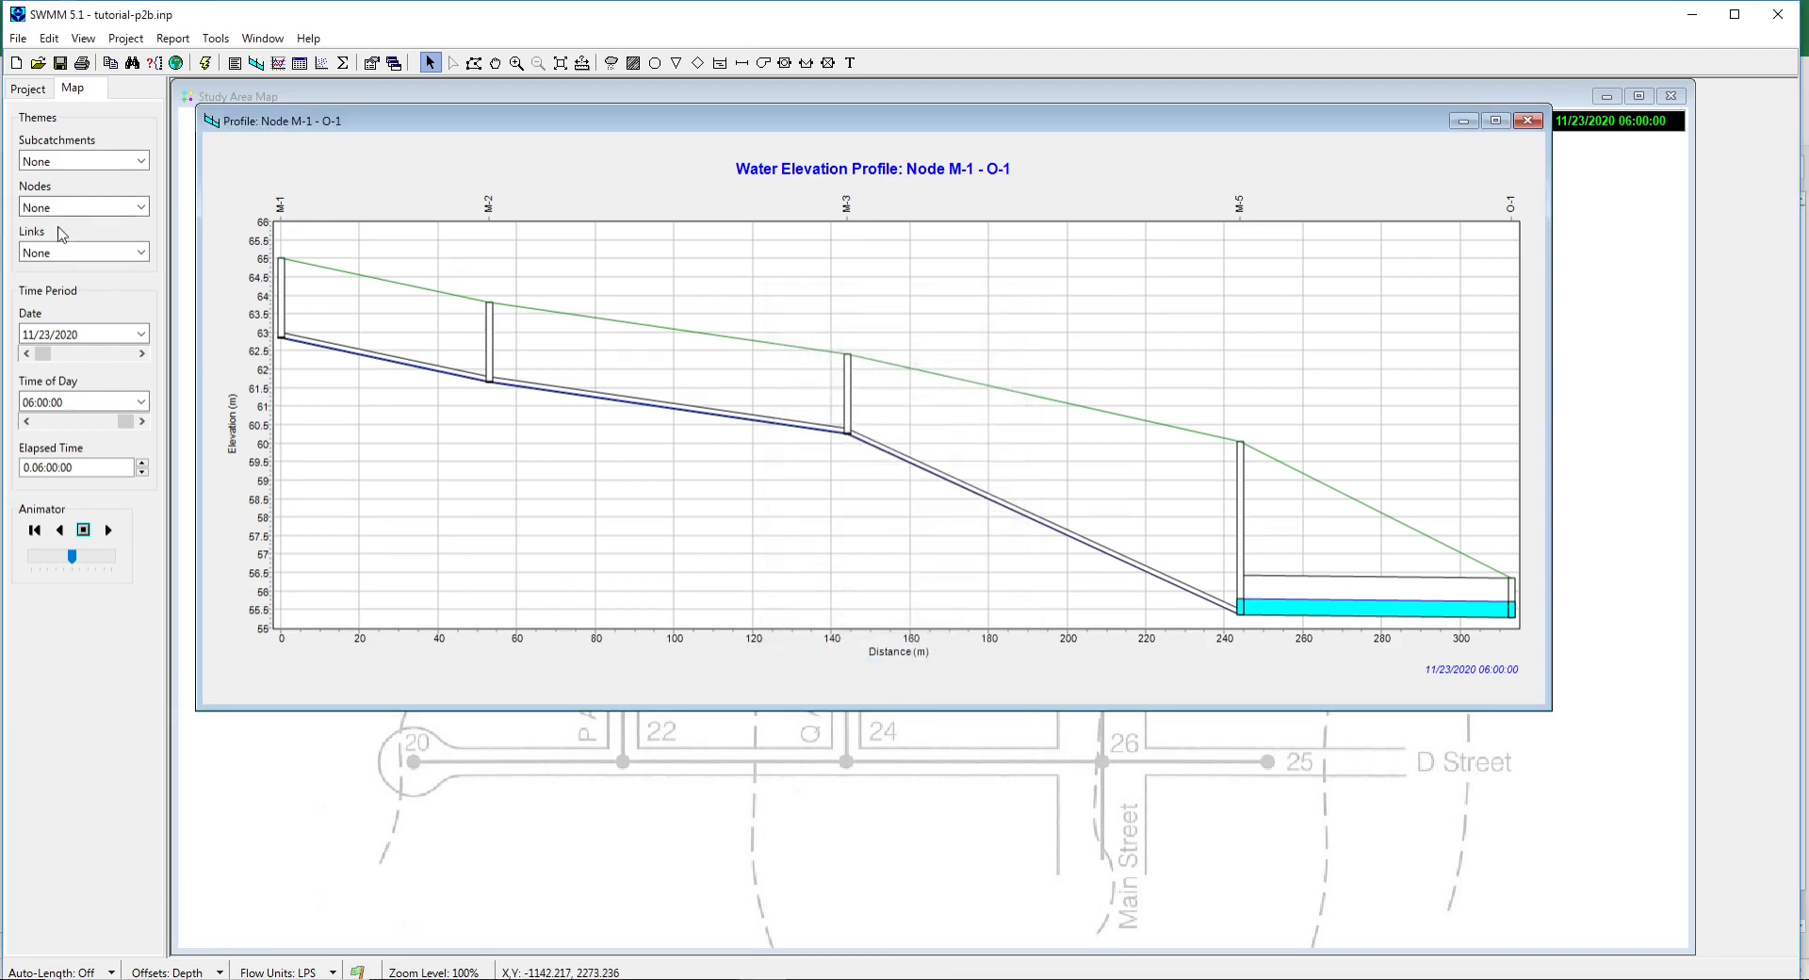
click(216, 39)
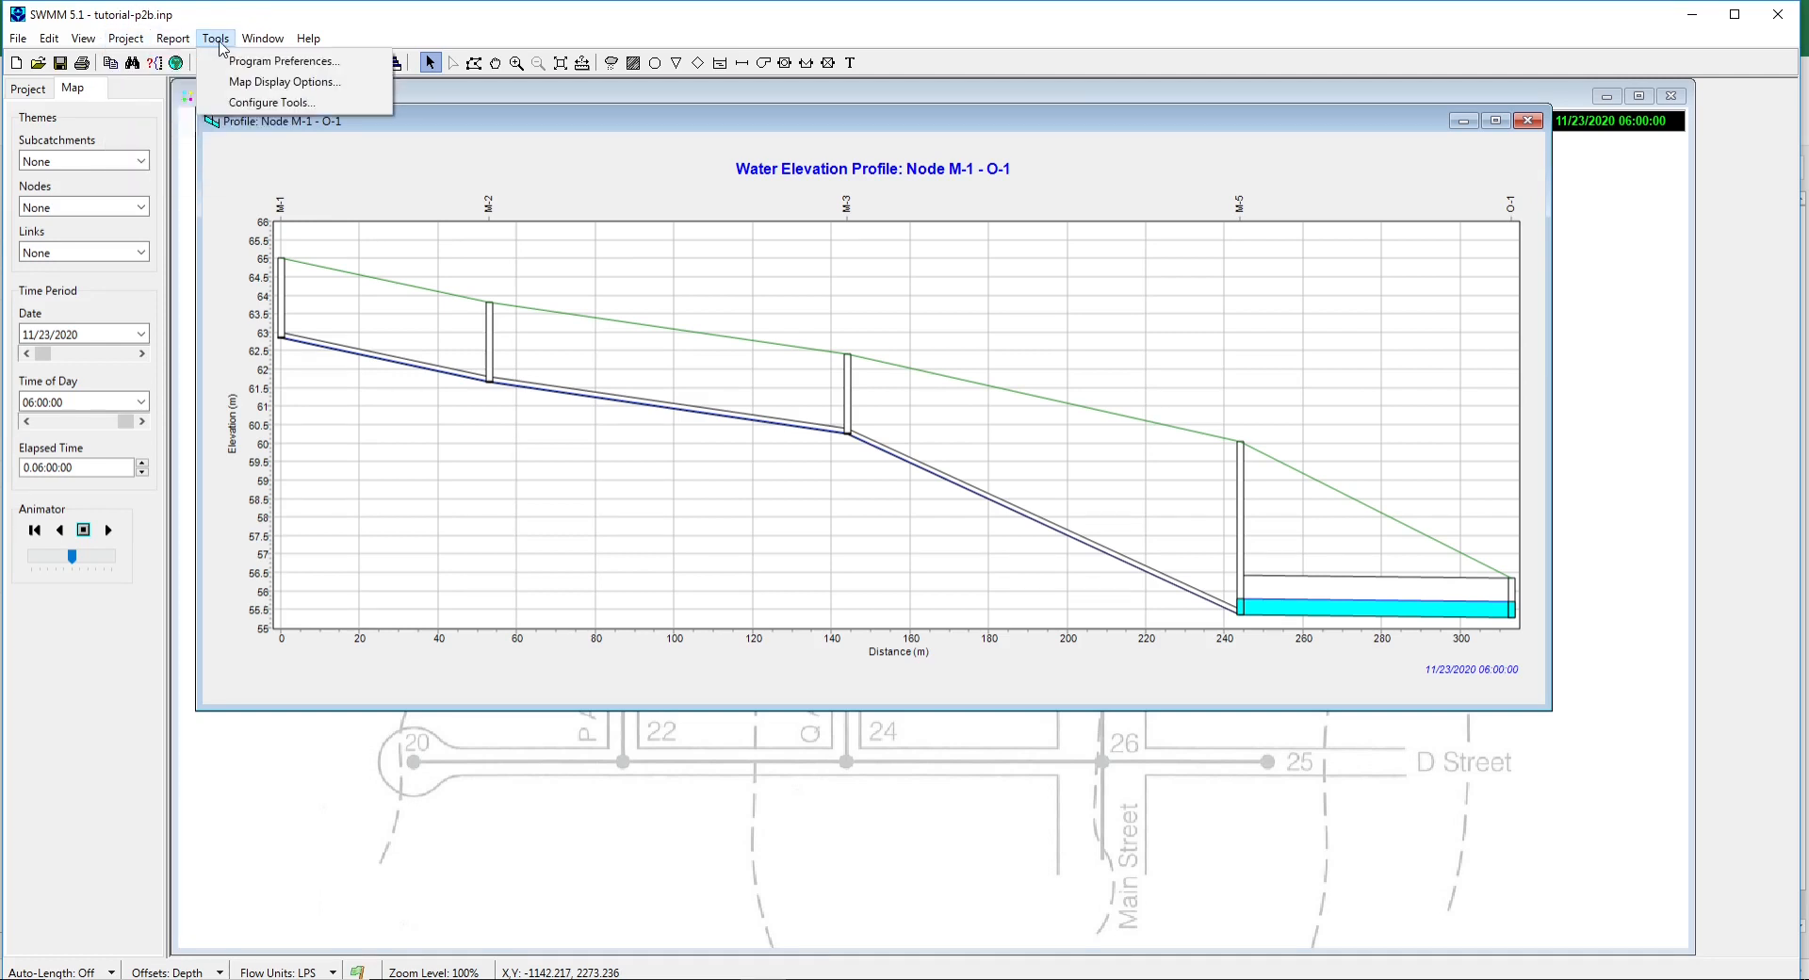
click(286, 62)
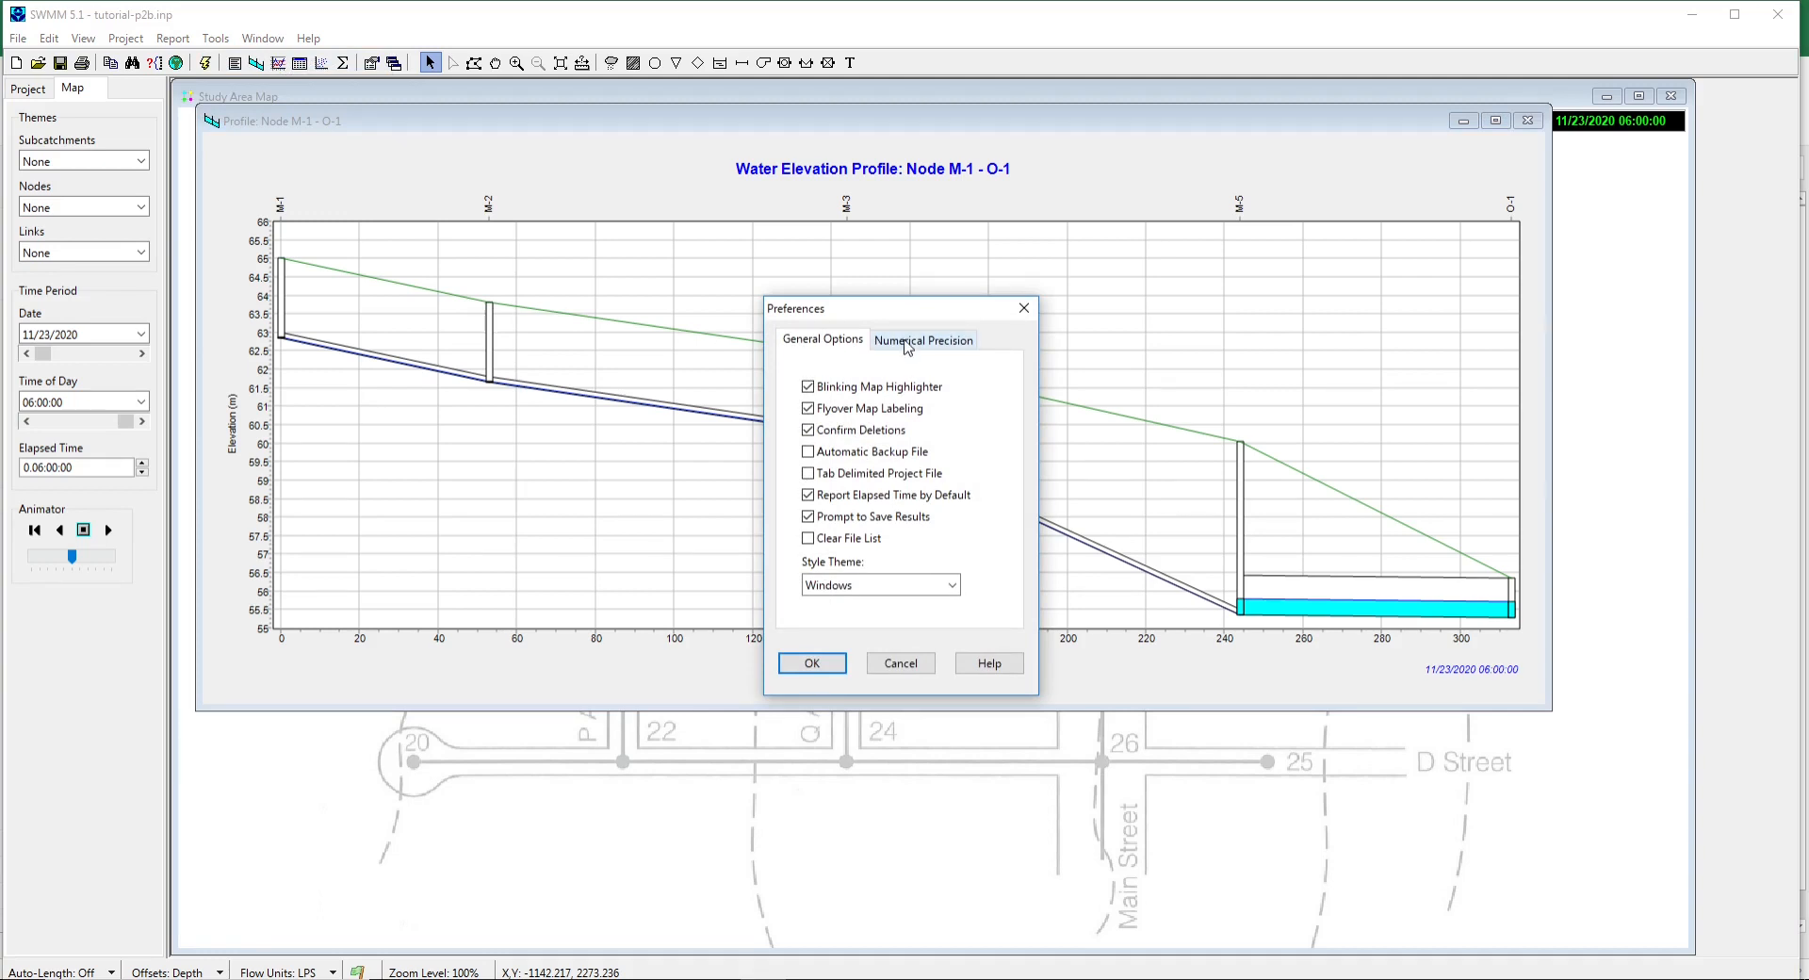
click(911, 664)
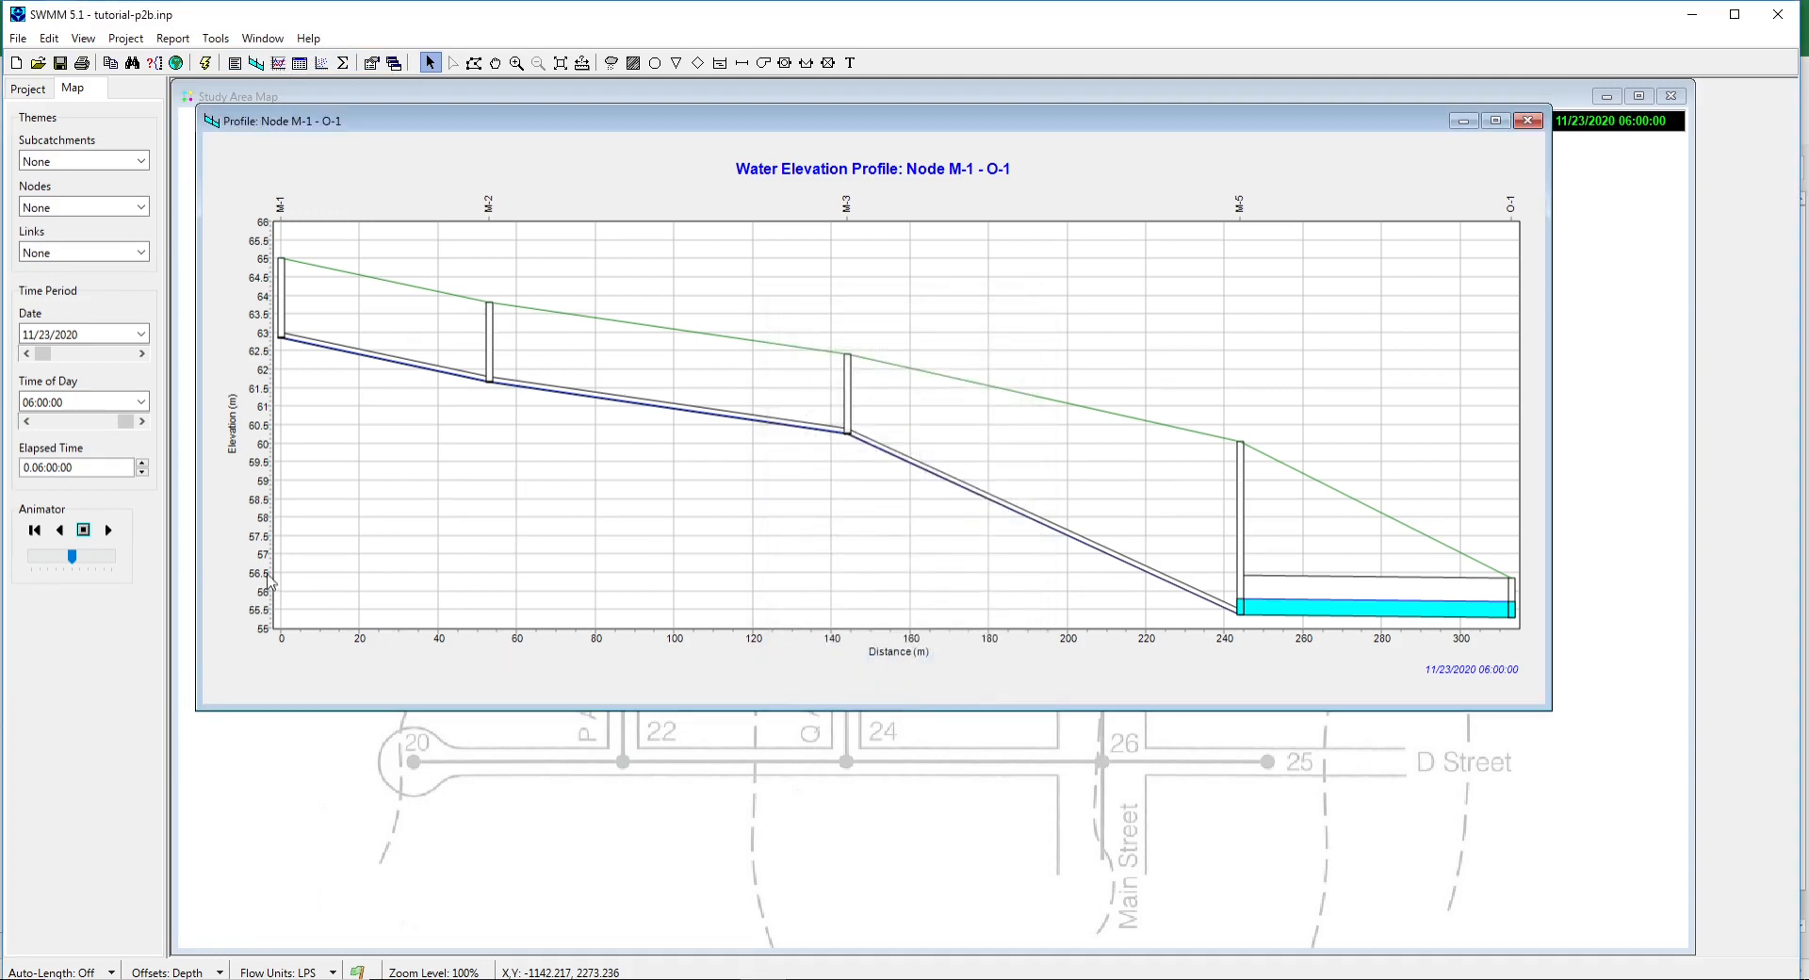
Set the simulation's end of analysis to 11/24/2020 at 00:00 in the date options.
click(28, 92)
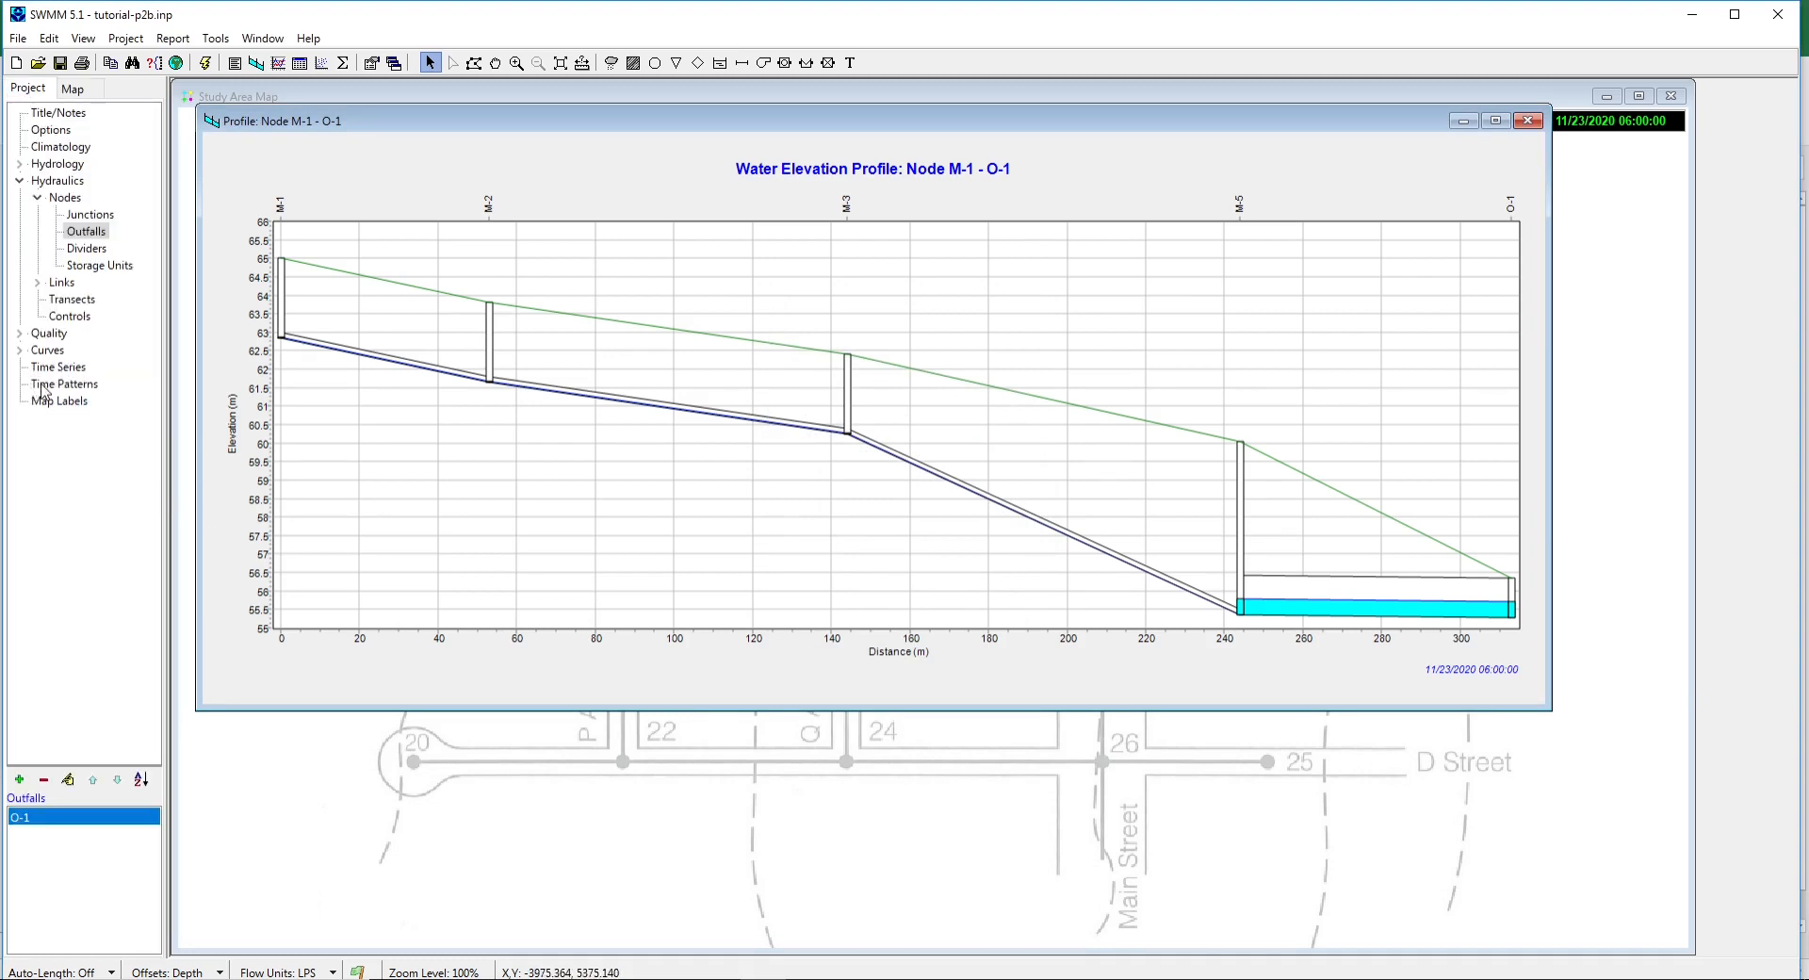
click(43, 367)
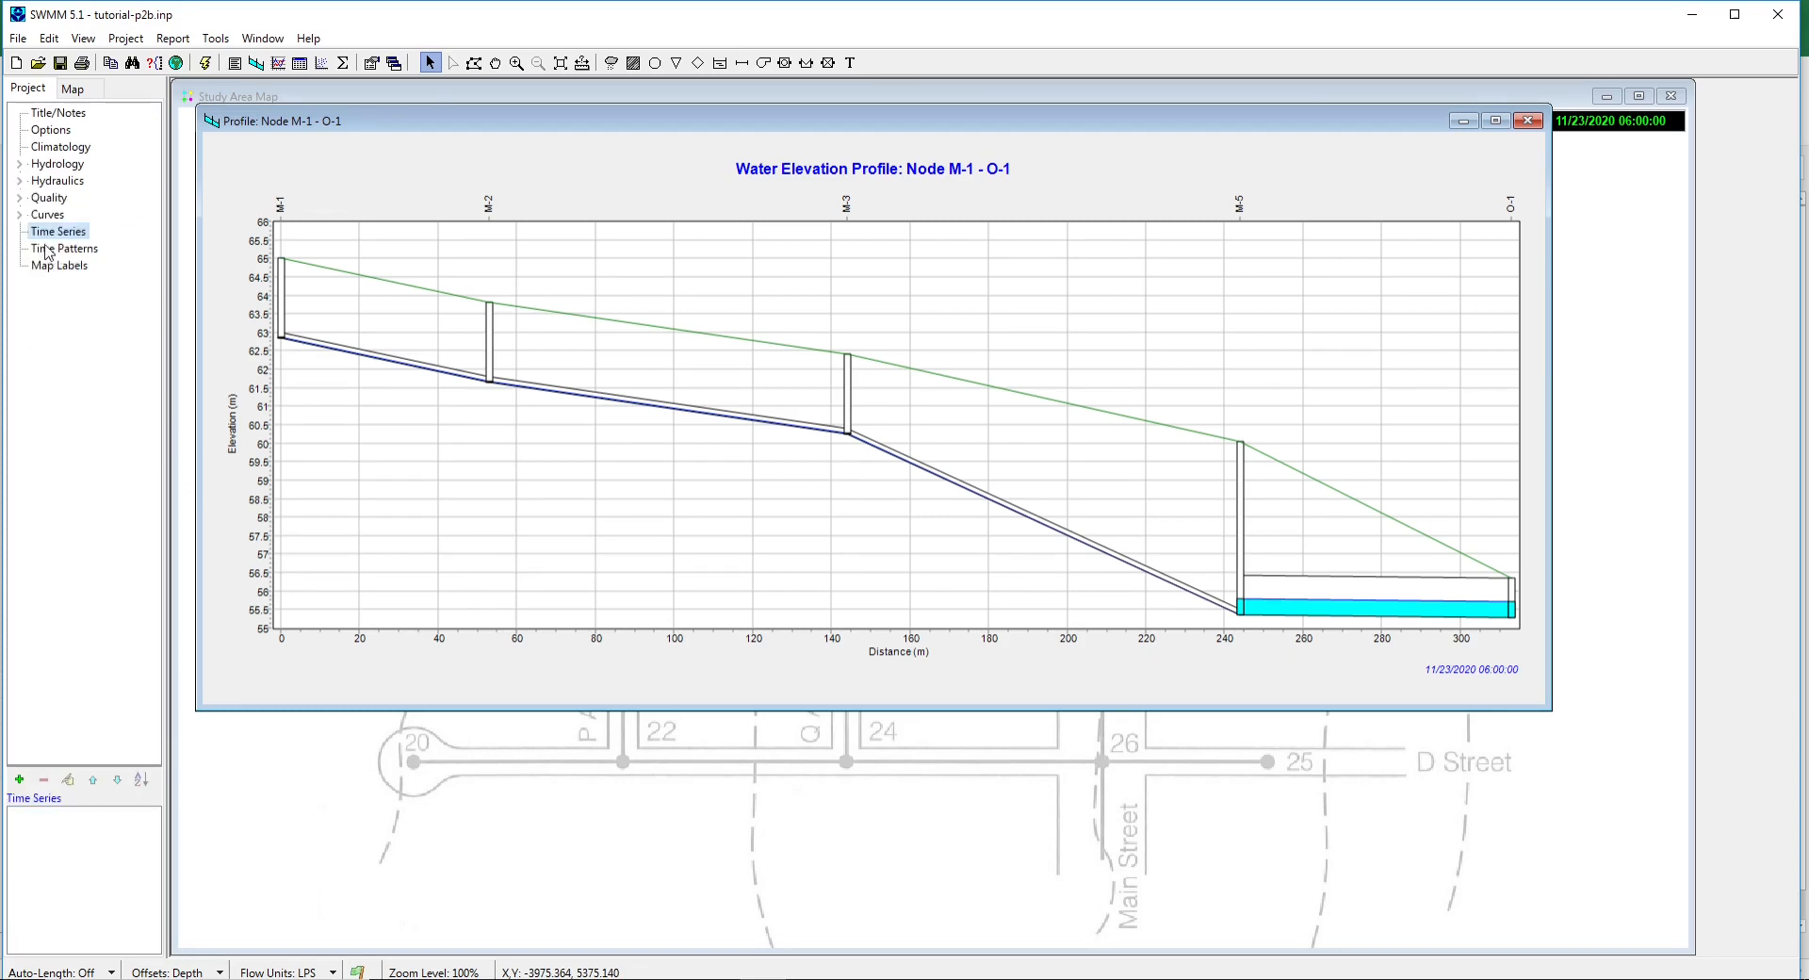
click(52, 131)
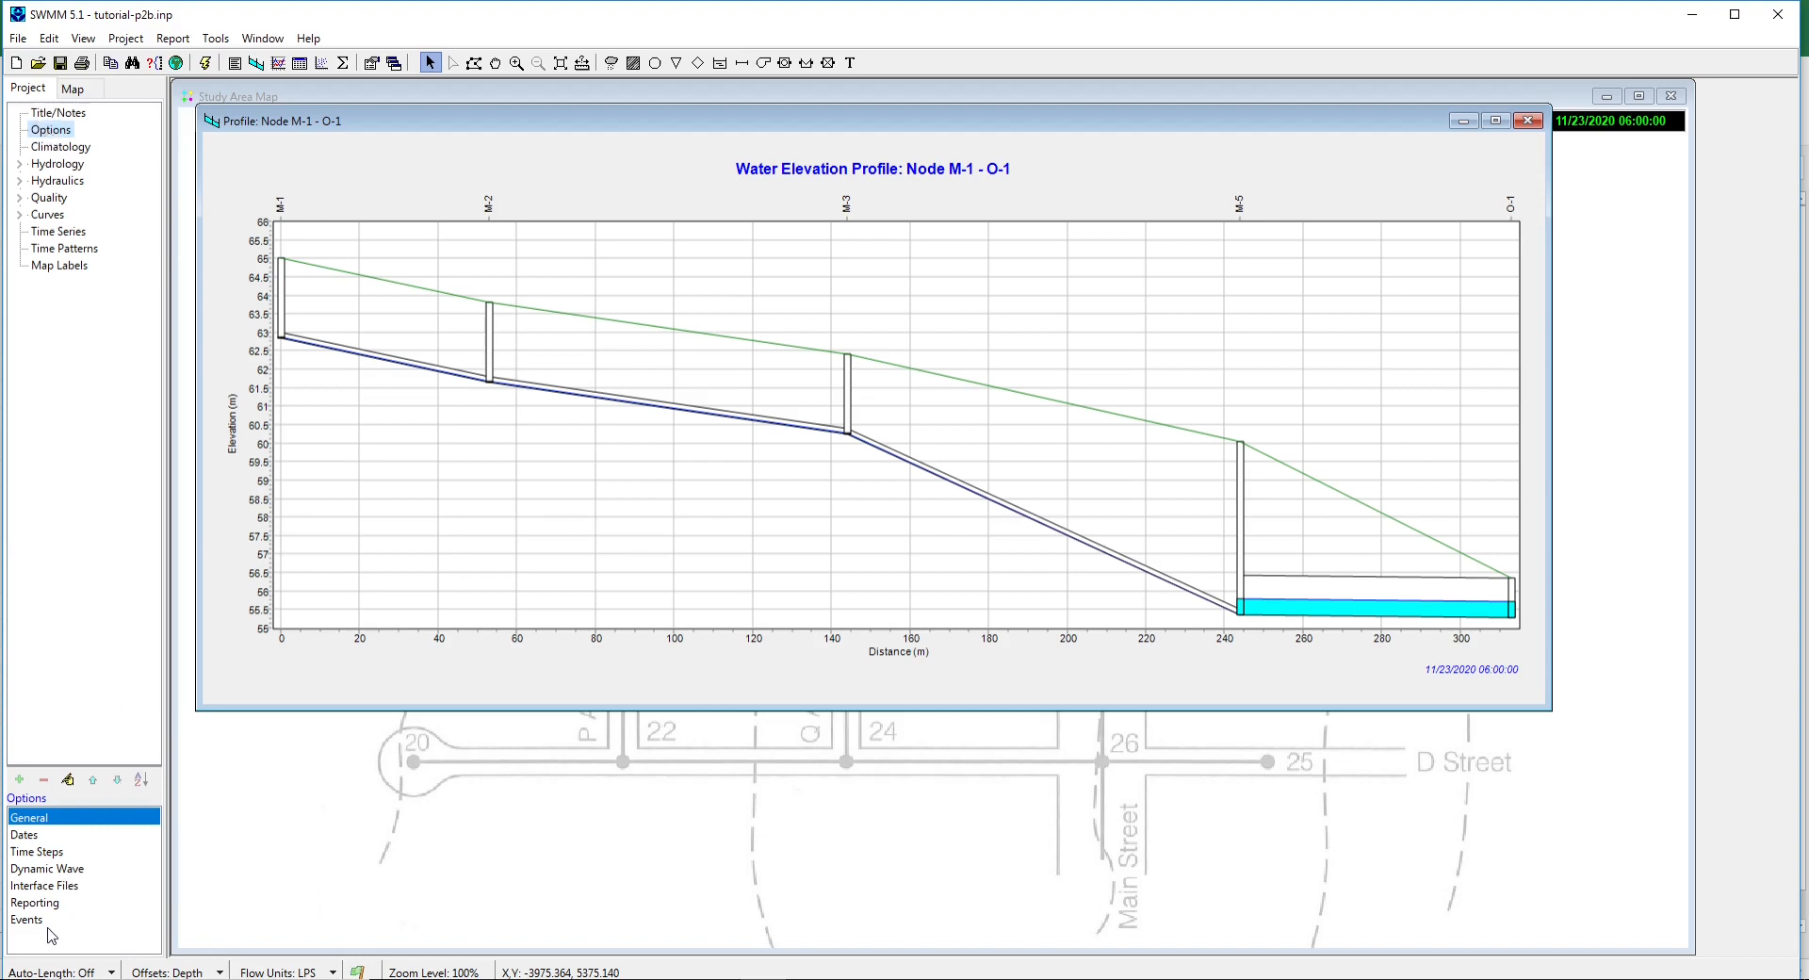
click(23, 837)
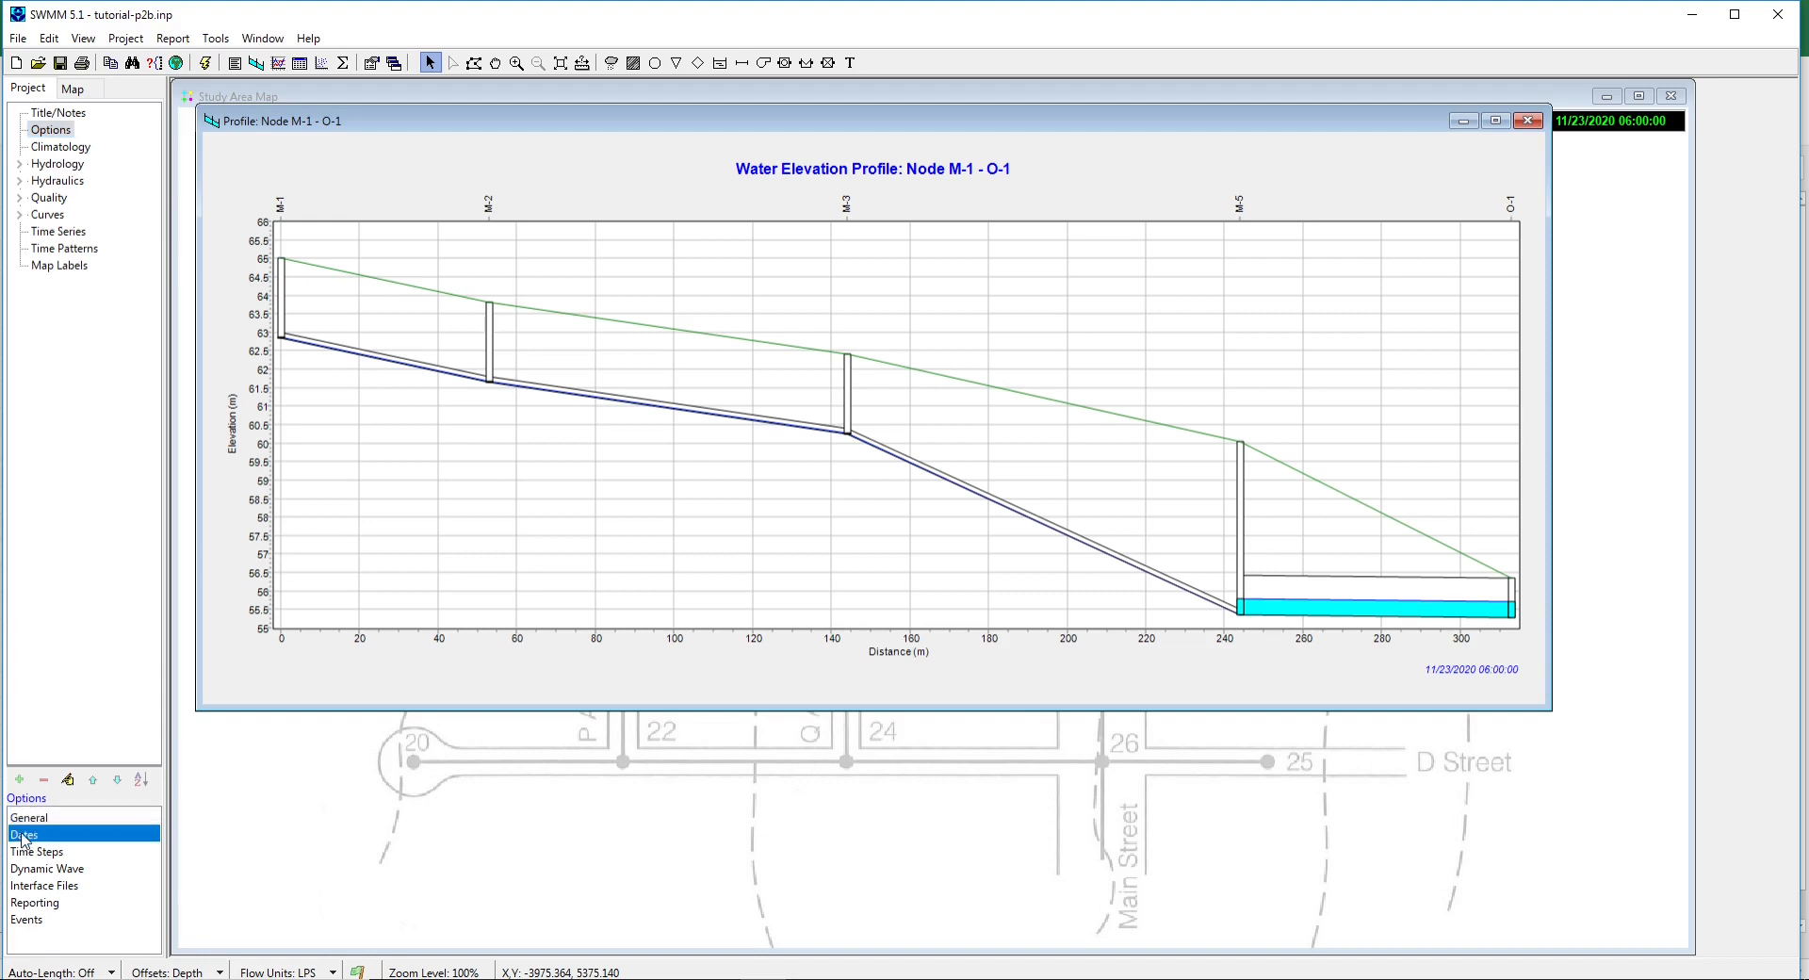
double_click(24, 838)
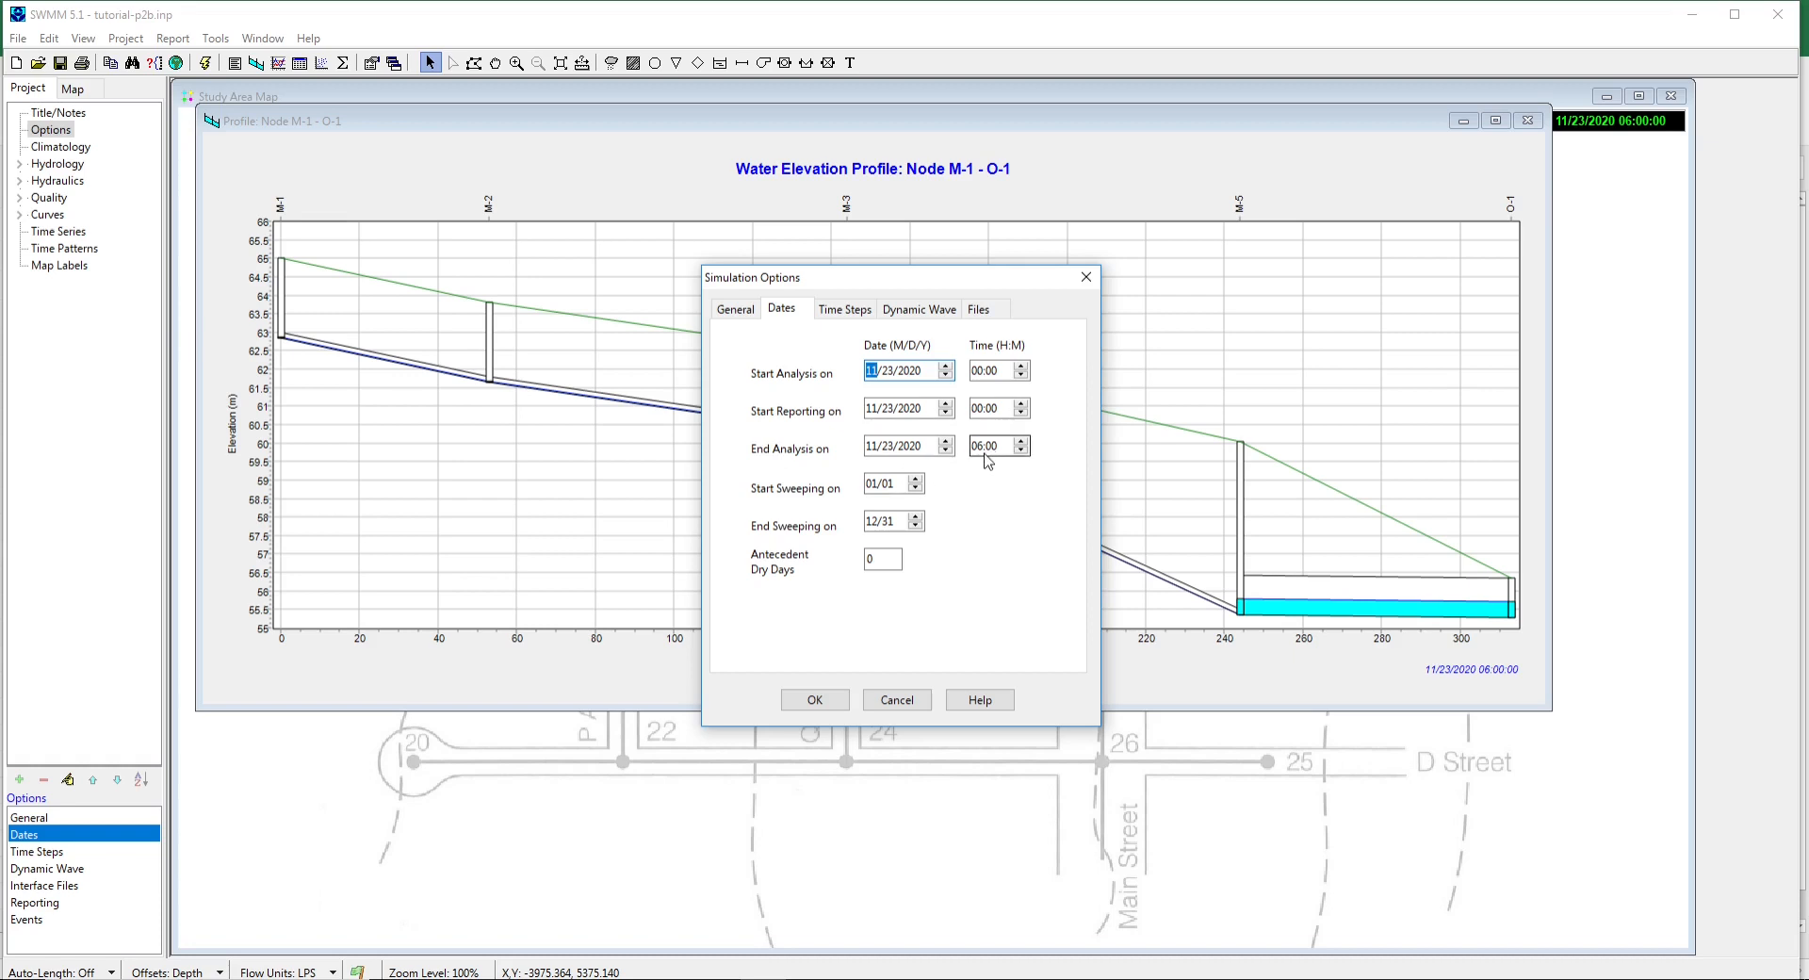
click(890, 447)
text(24)
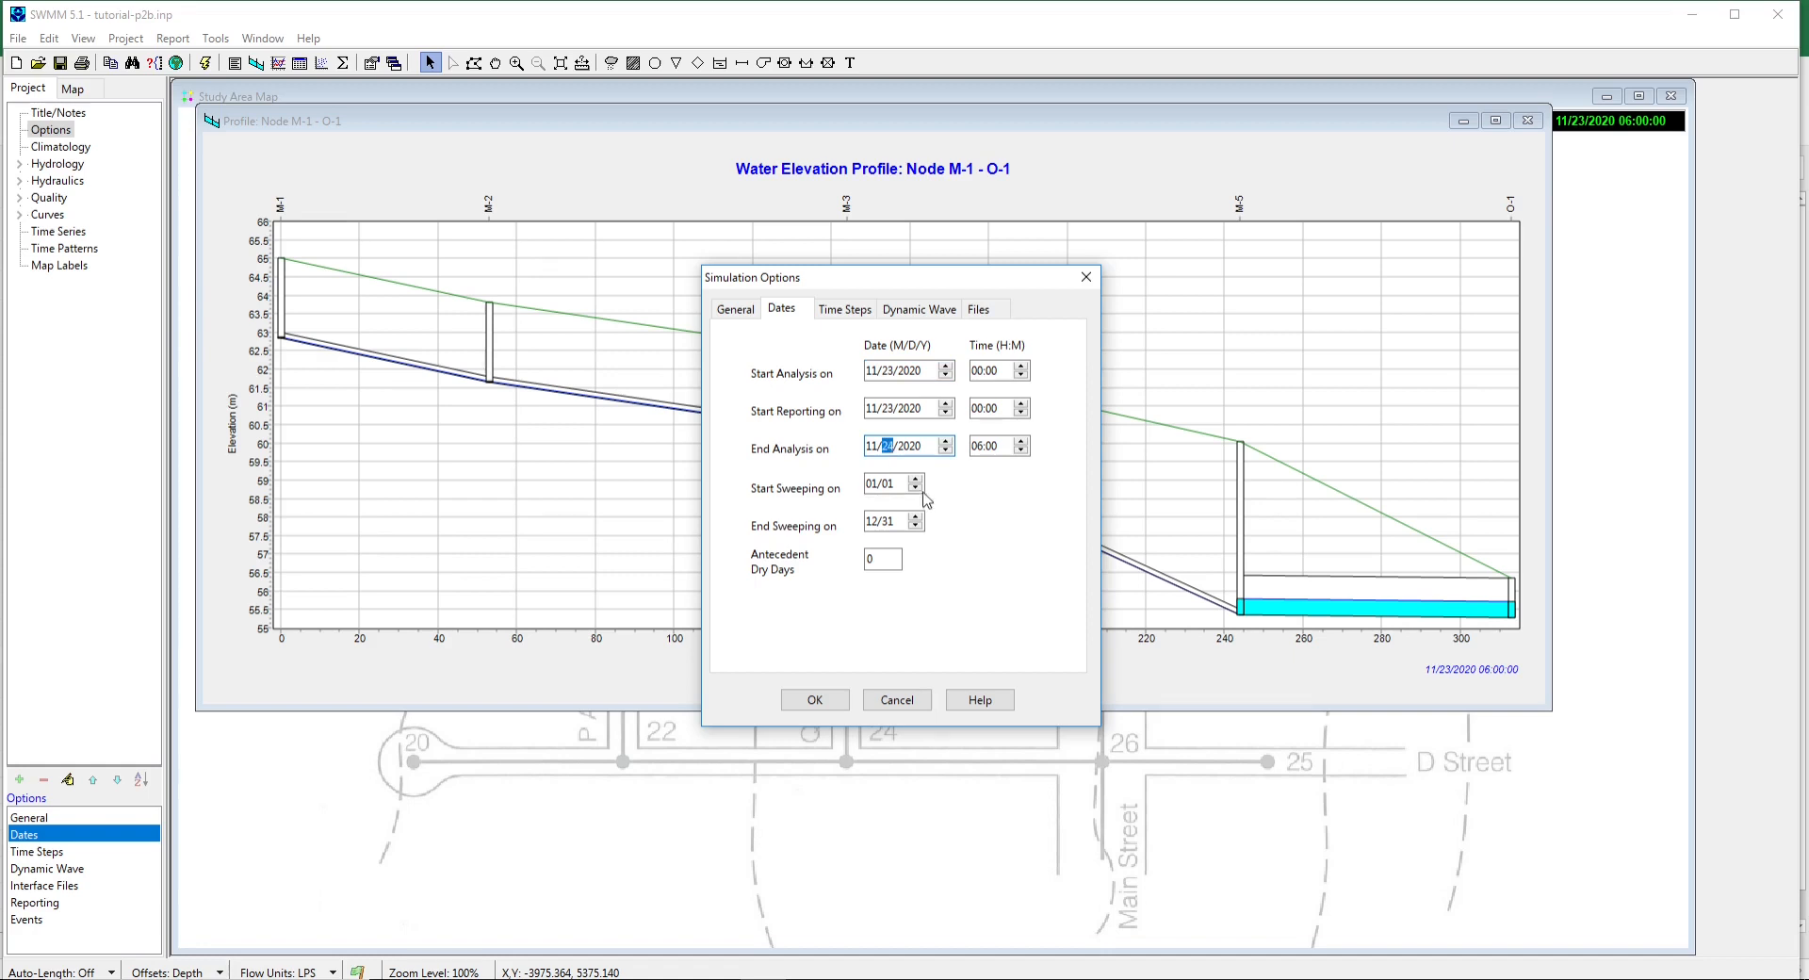
click(975, 446)
Set the dry weather runoff step to 00:15:00 and accept the simulation options.
click(846, 311)
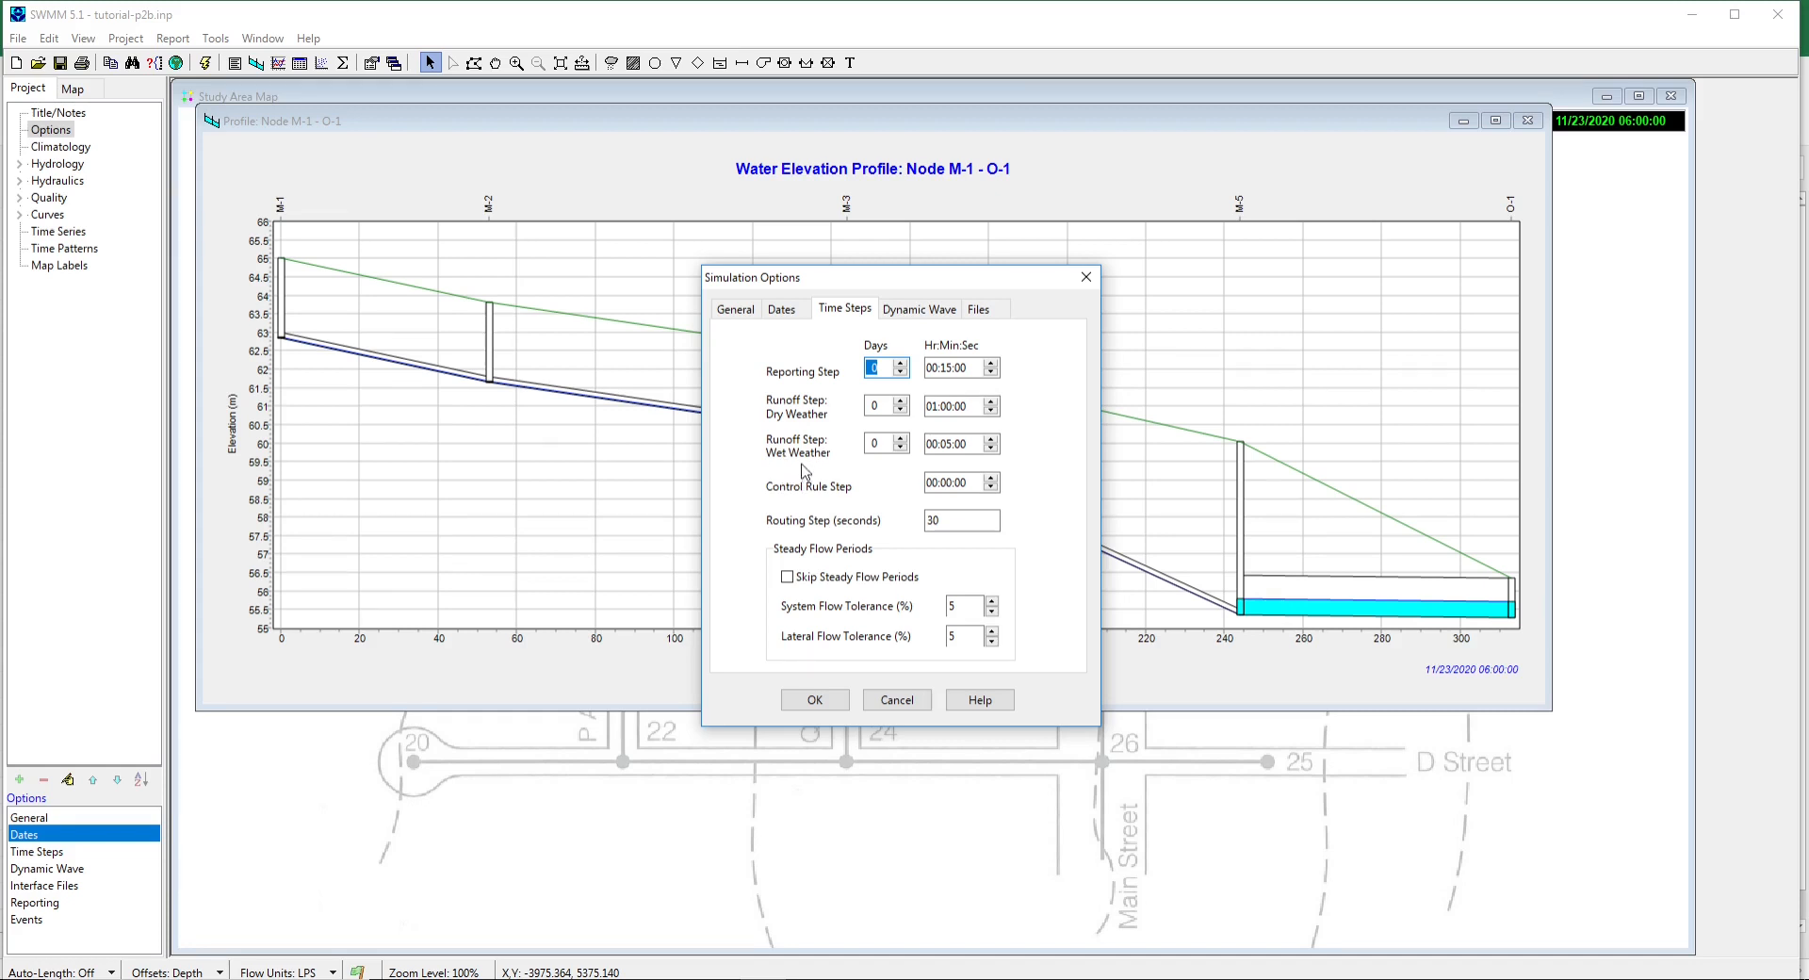
click(995, 415)
click(946, 406)
text(15)
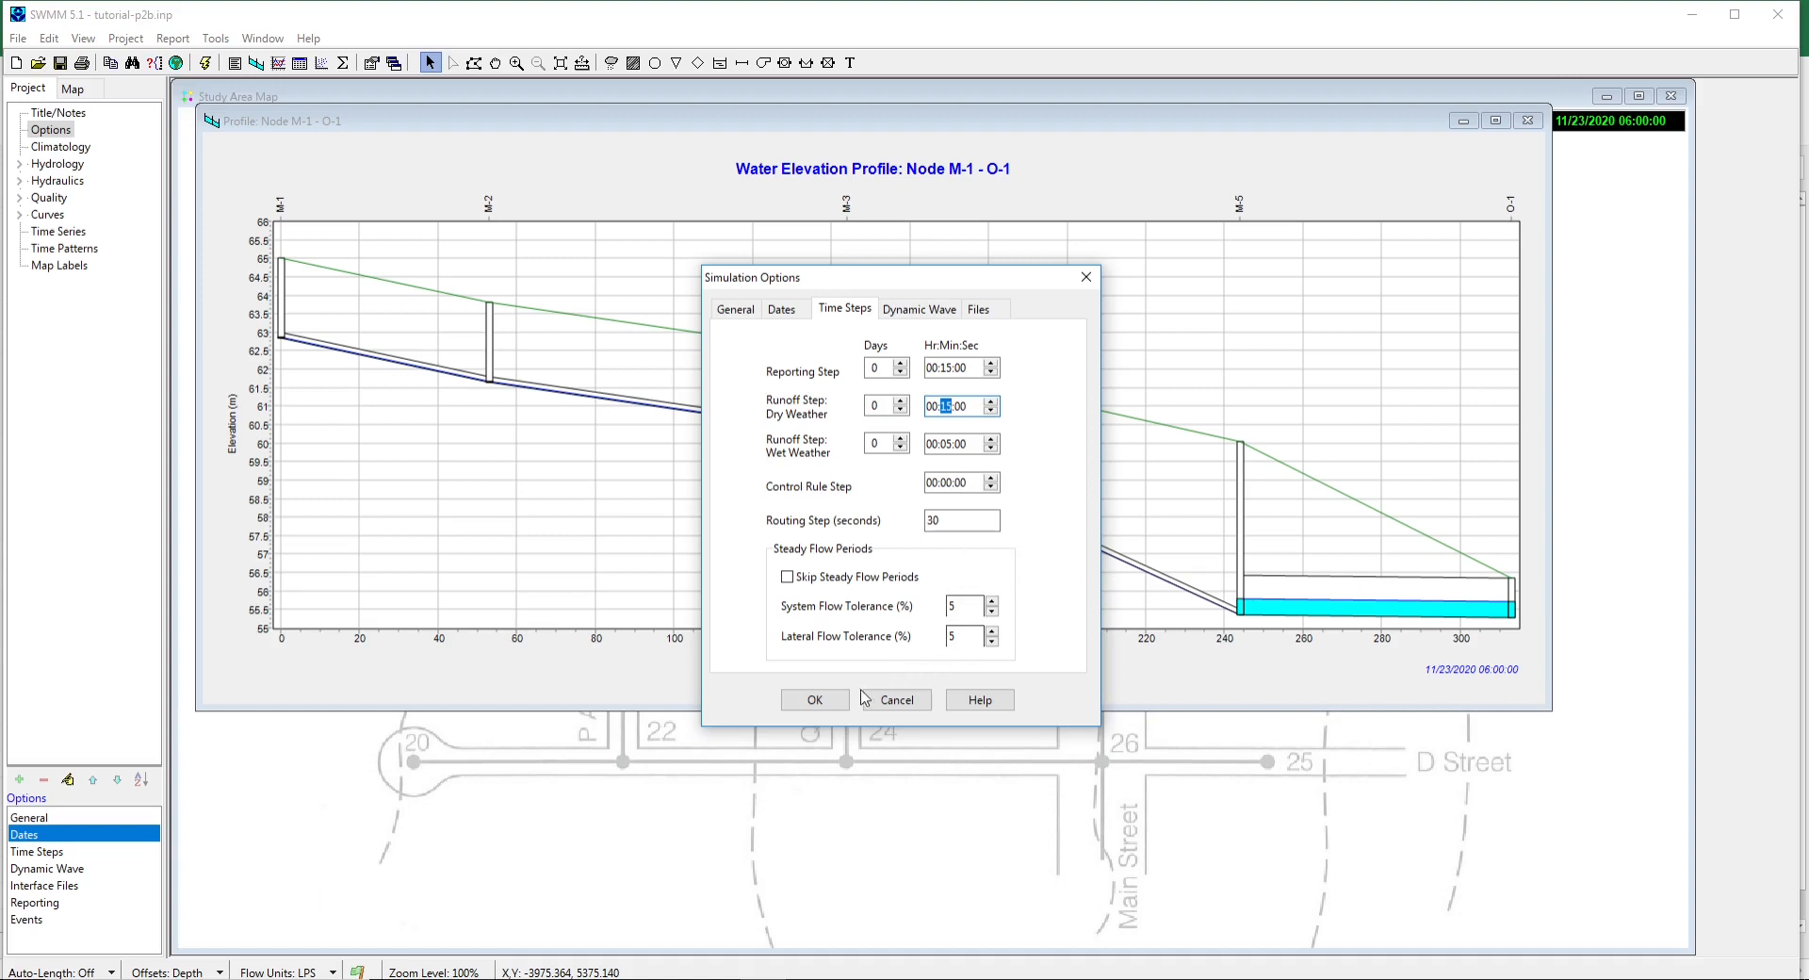
click(813, 700)
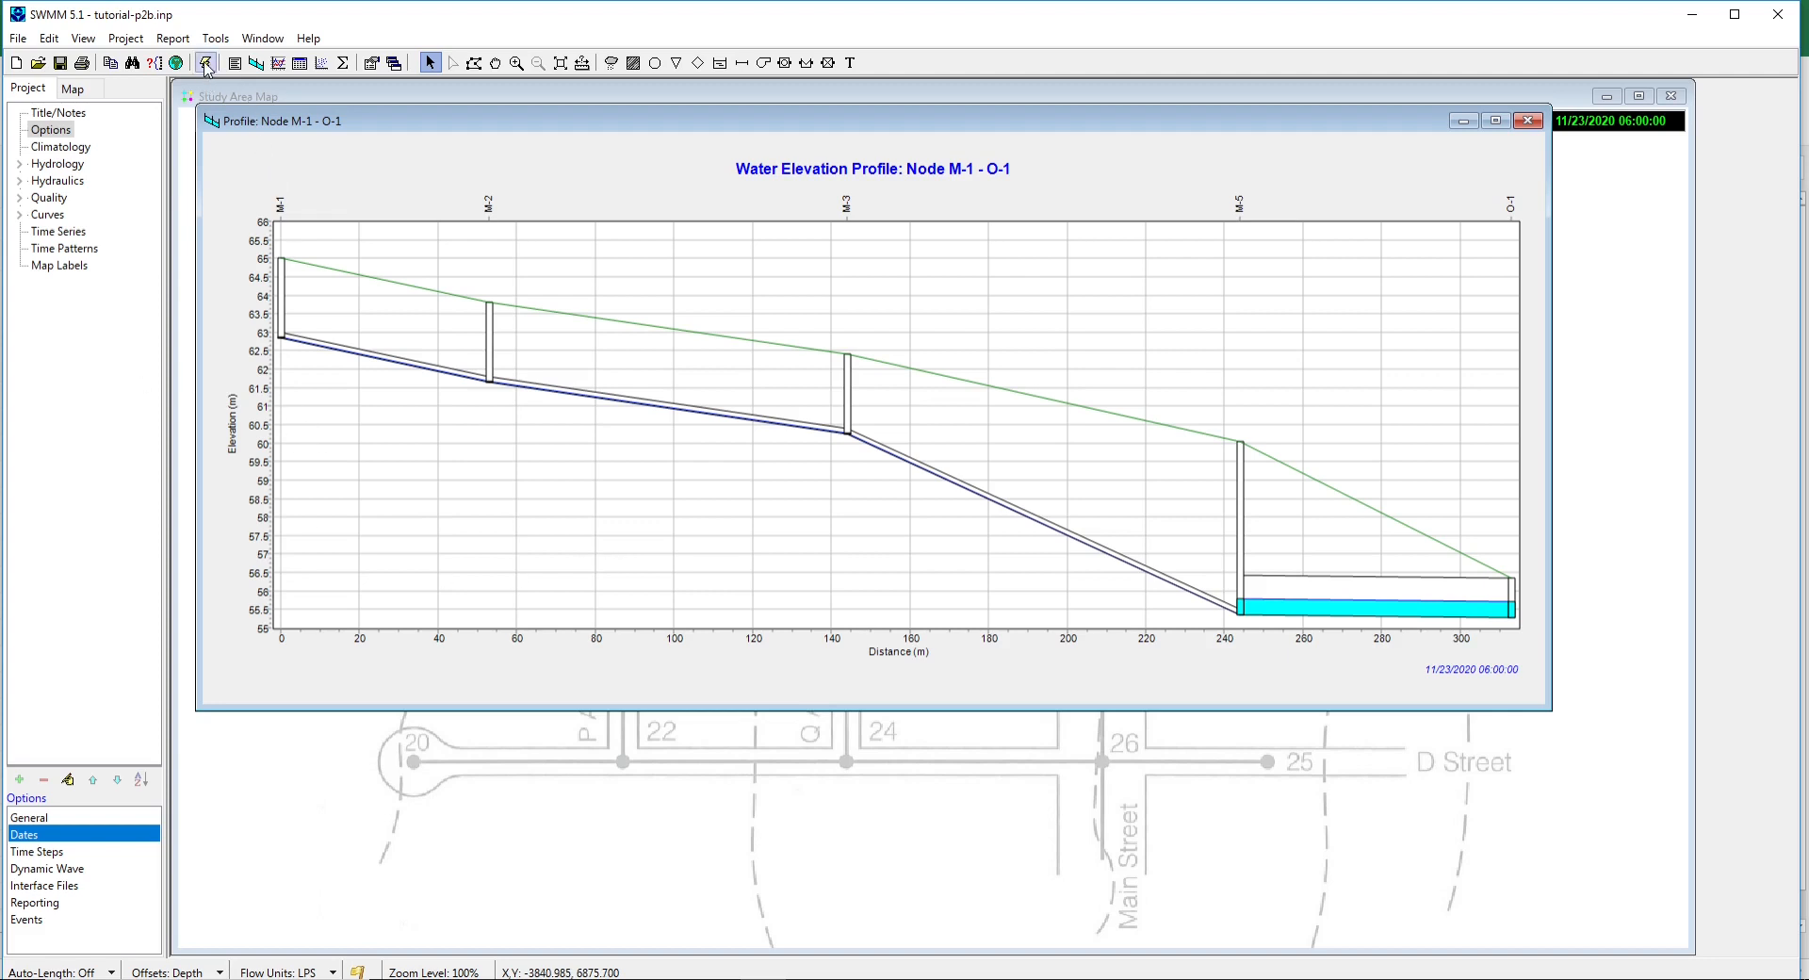
Save the project, rerun the simulation, and dismiss the run status.
click(61, 64)
click(205, 64)
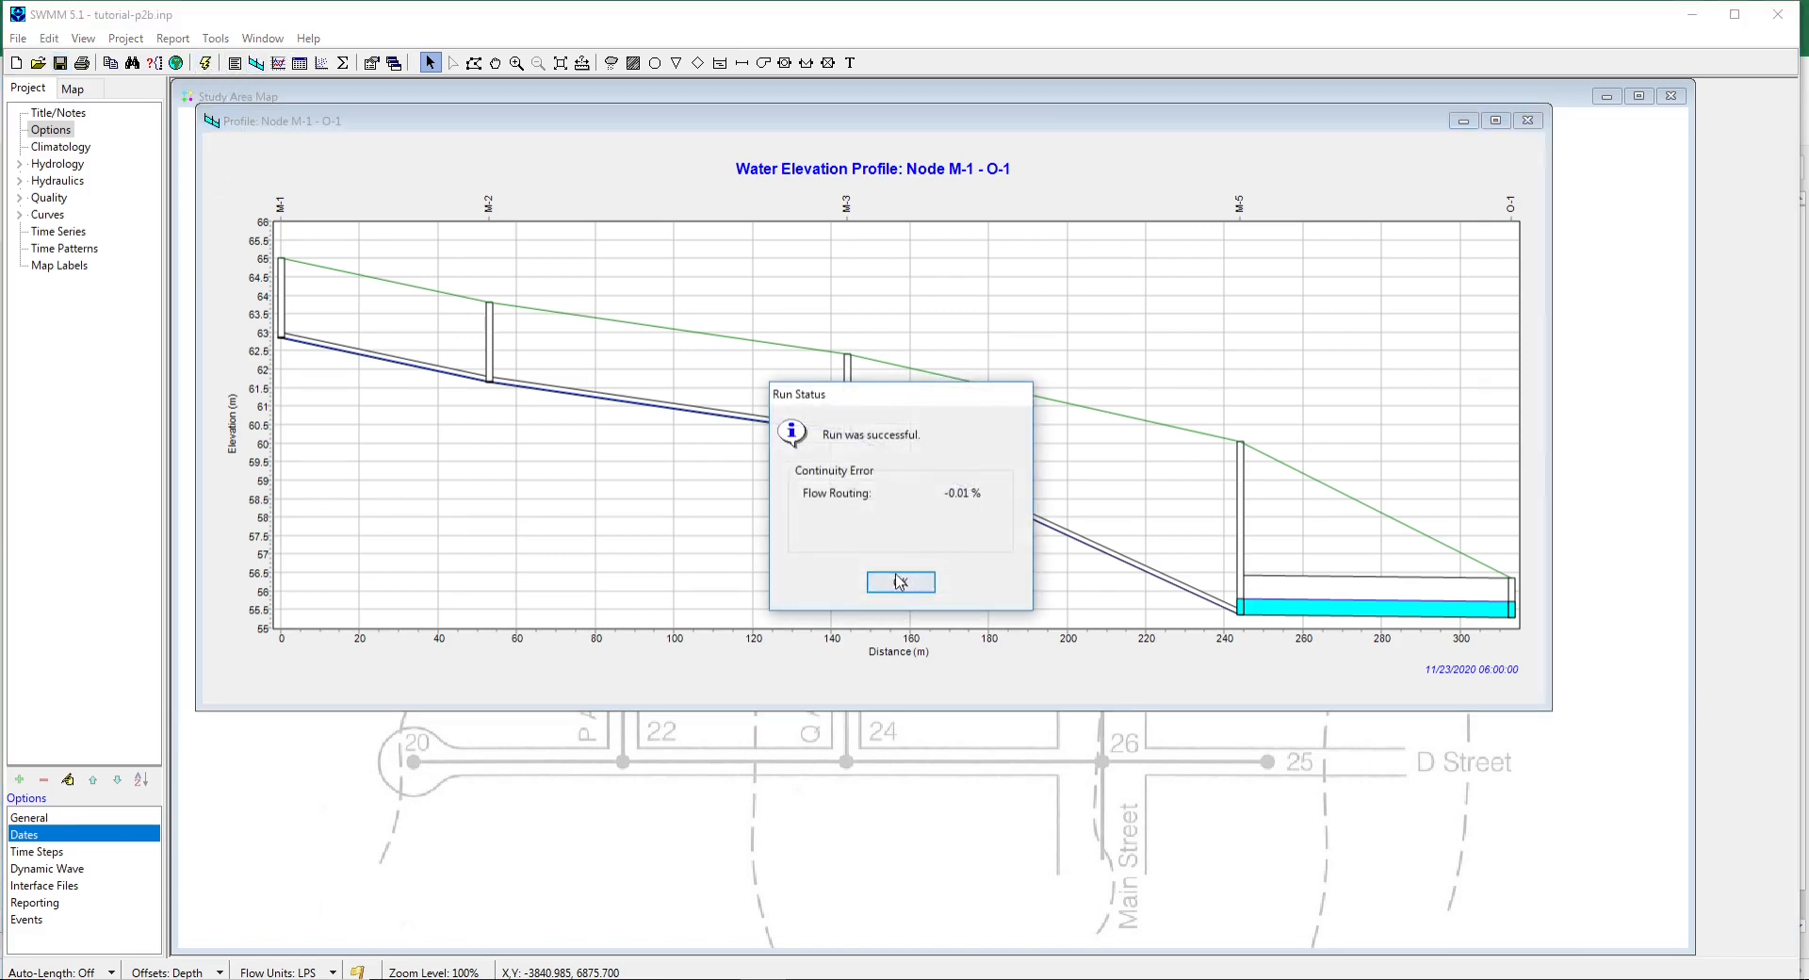
click(899, 583)
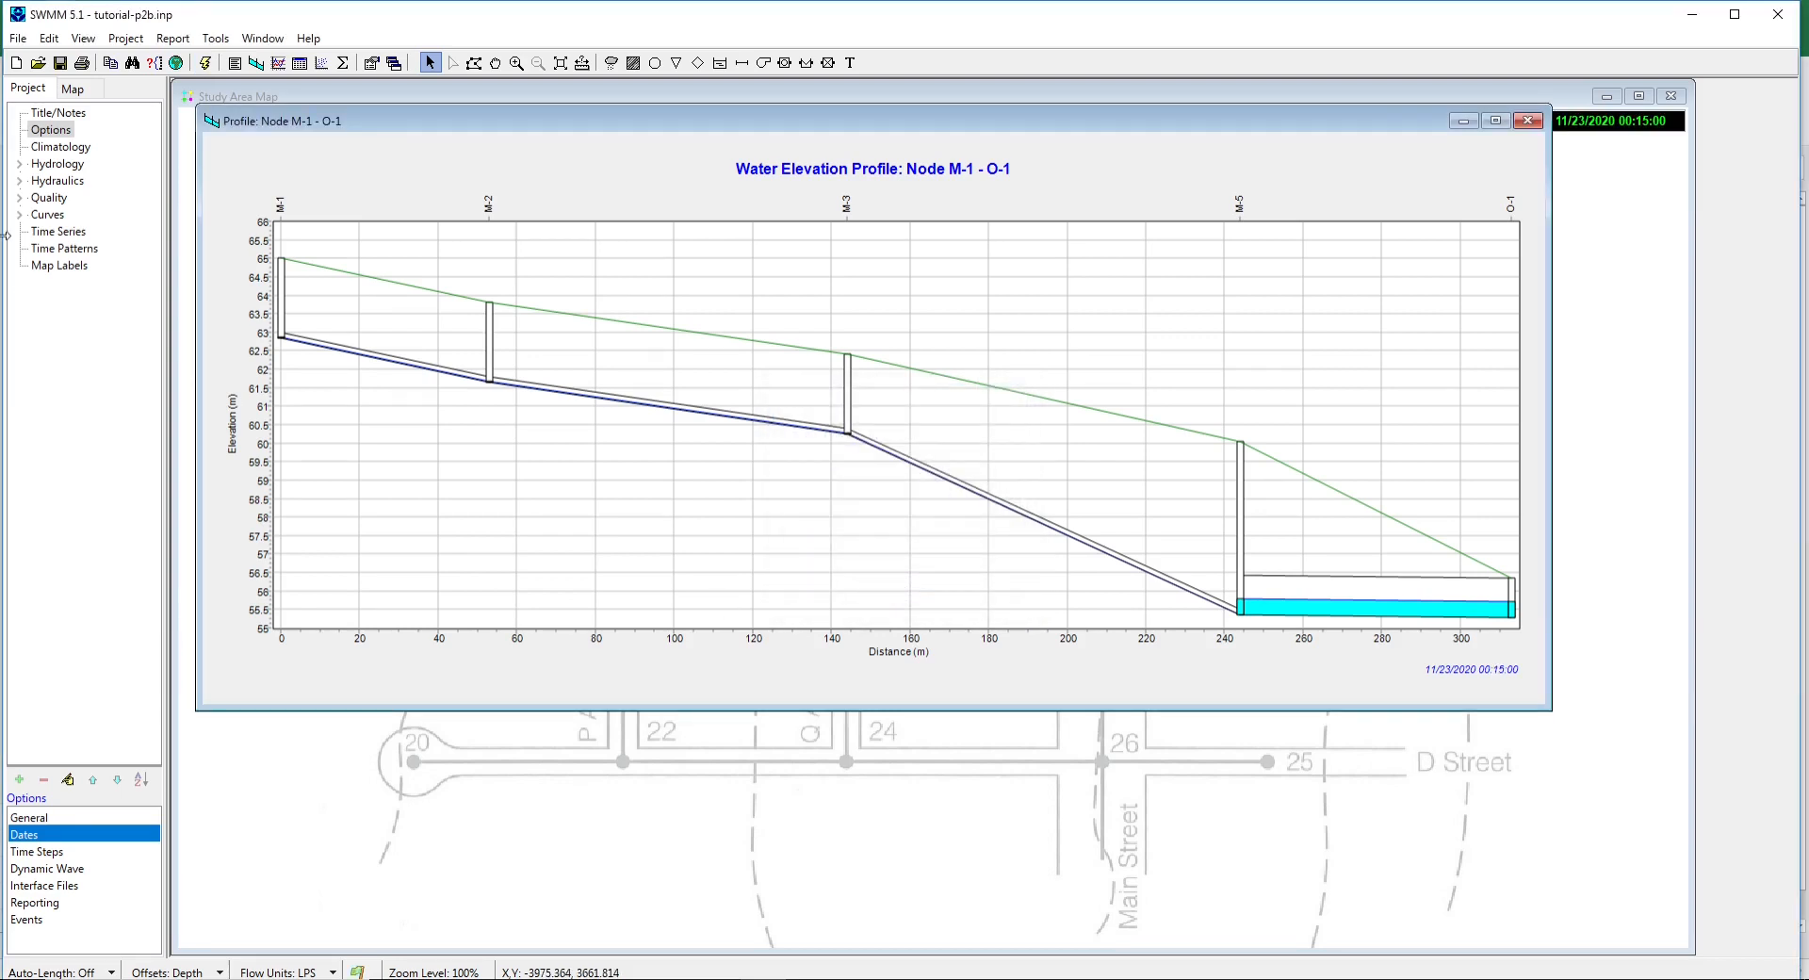
Animate the M-1 to O-1 water elevation profile through the simulation period and close the profile plot.
click(70, 88)
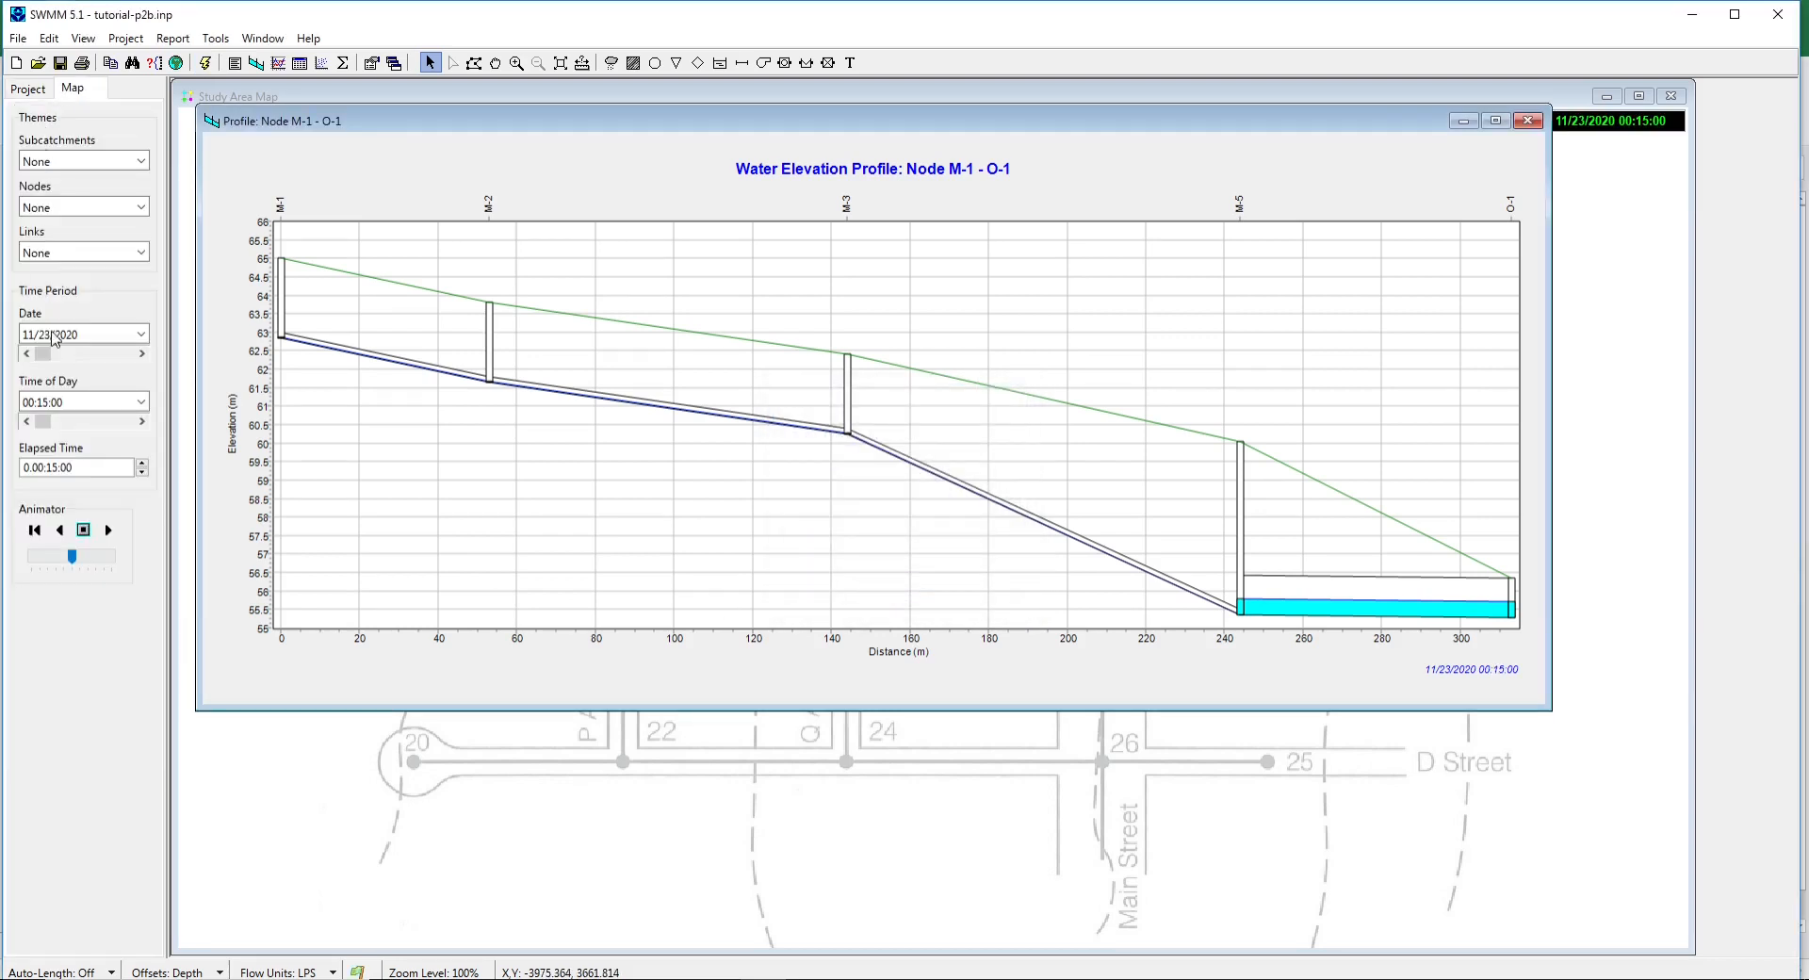
click(109, 531)
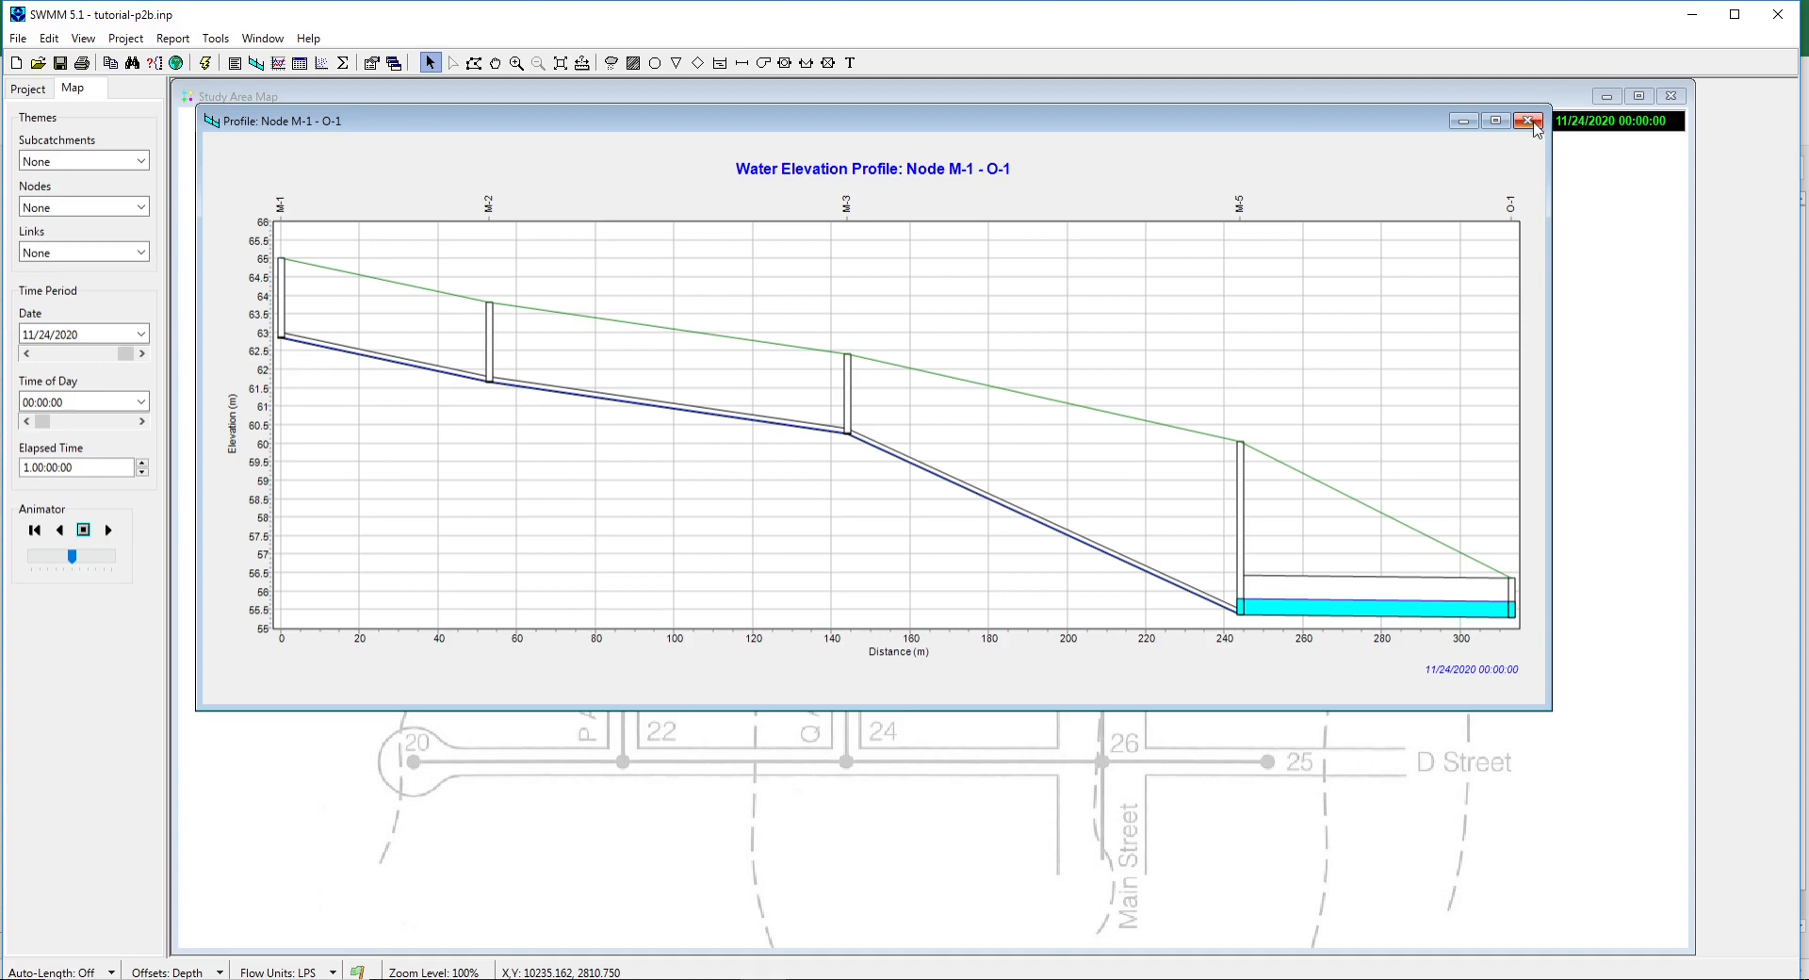
click(1530, 122)
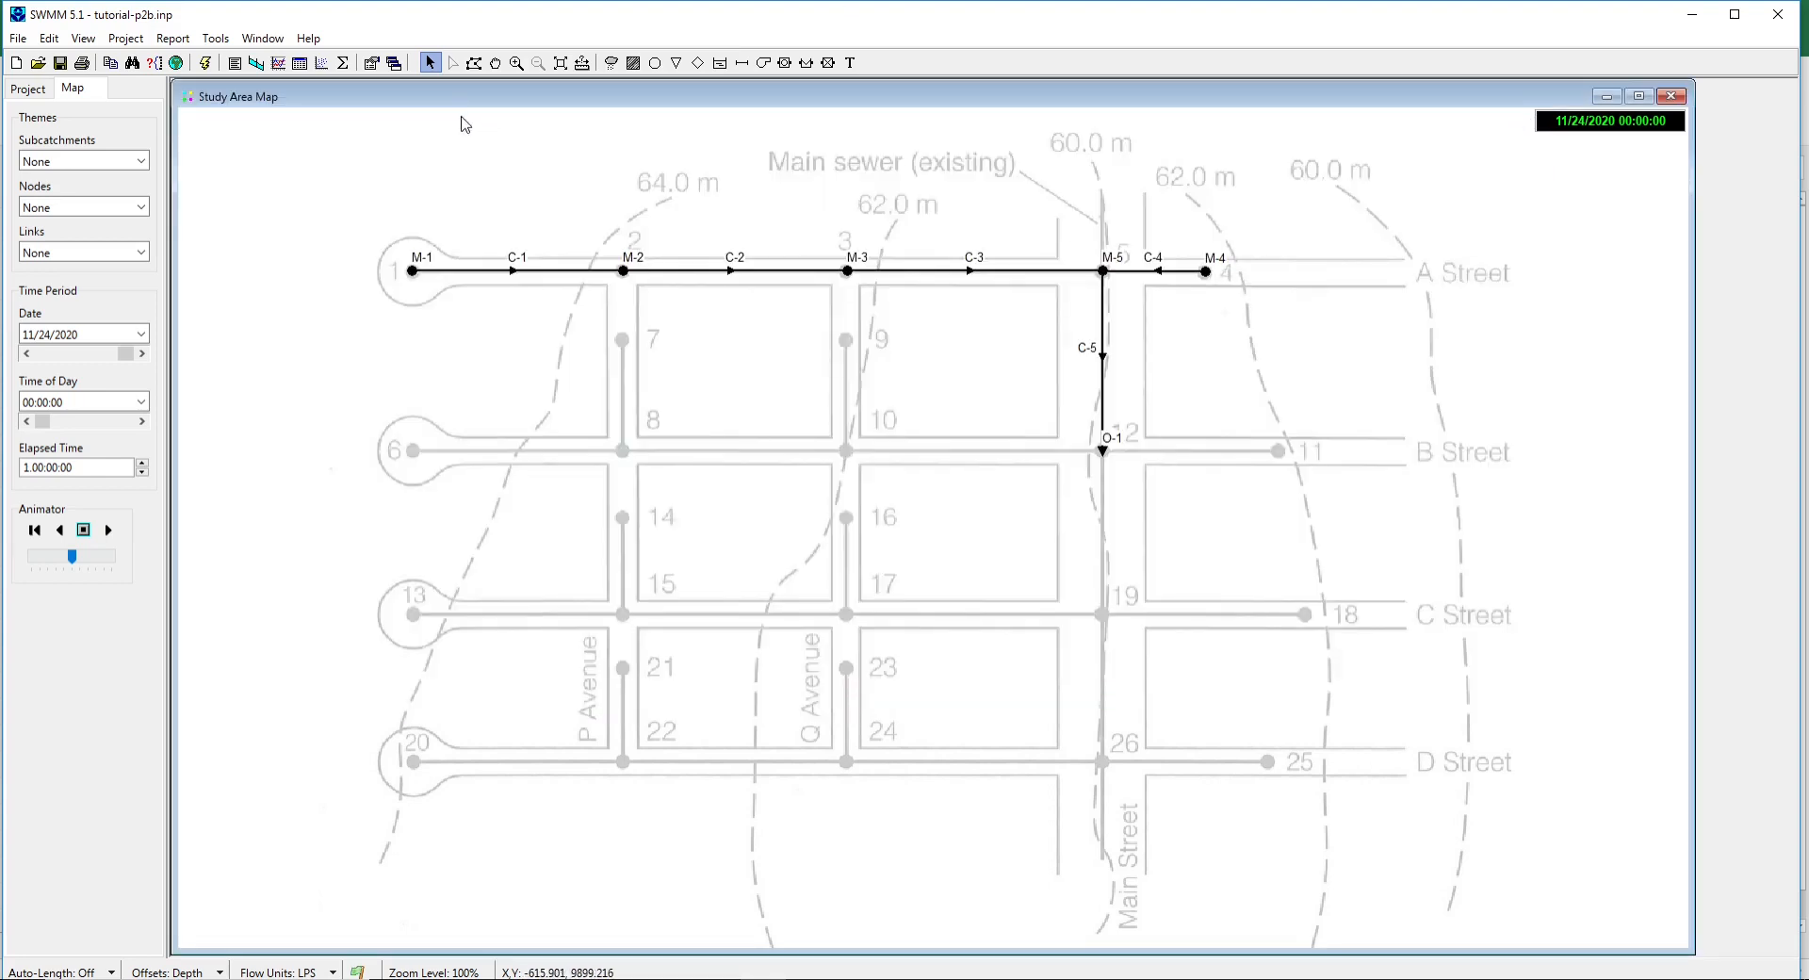
Start a table by variable with object category Links and variable Velocity, keeping elapsed time as the time format.
click(298, 63)
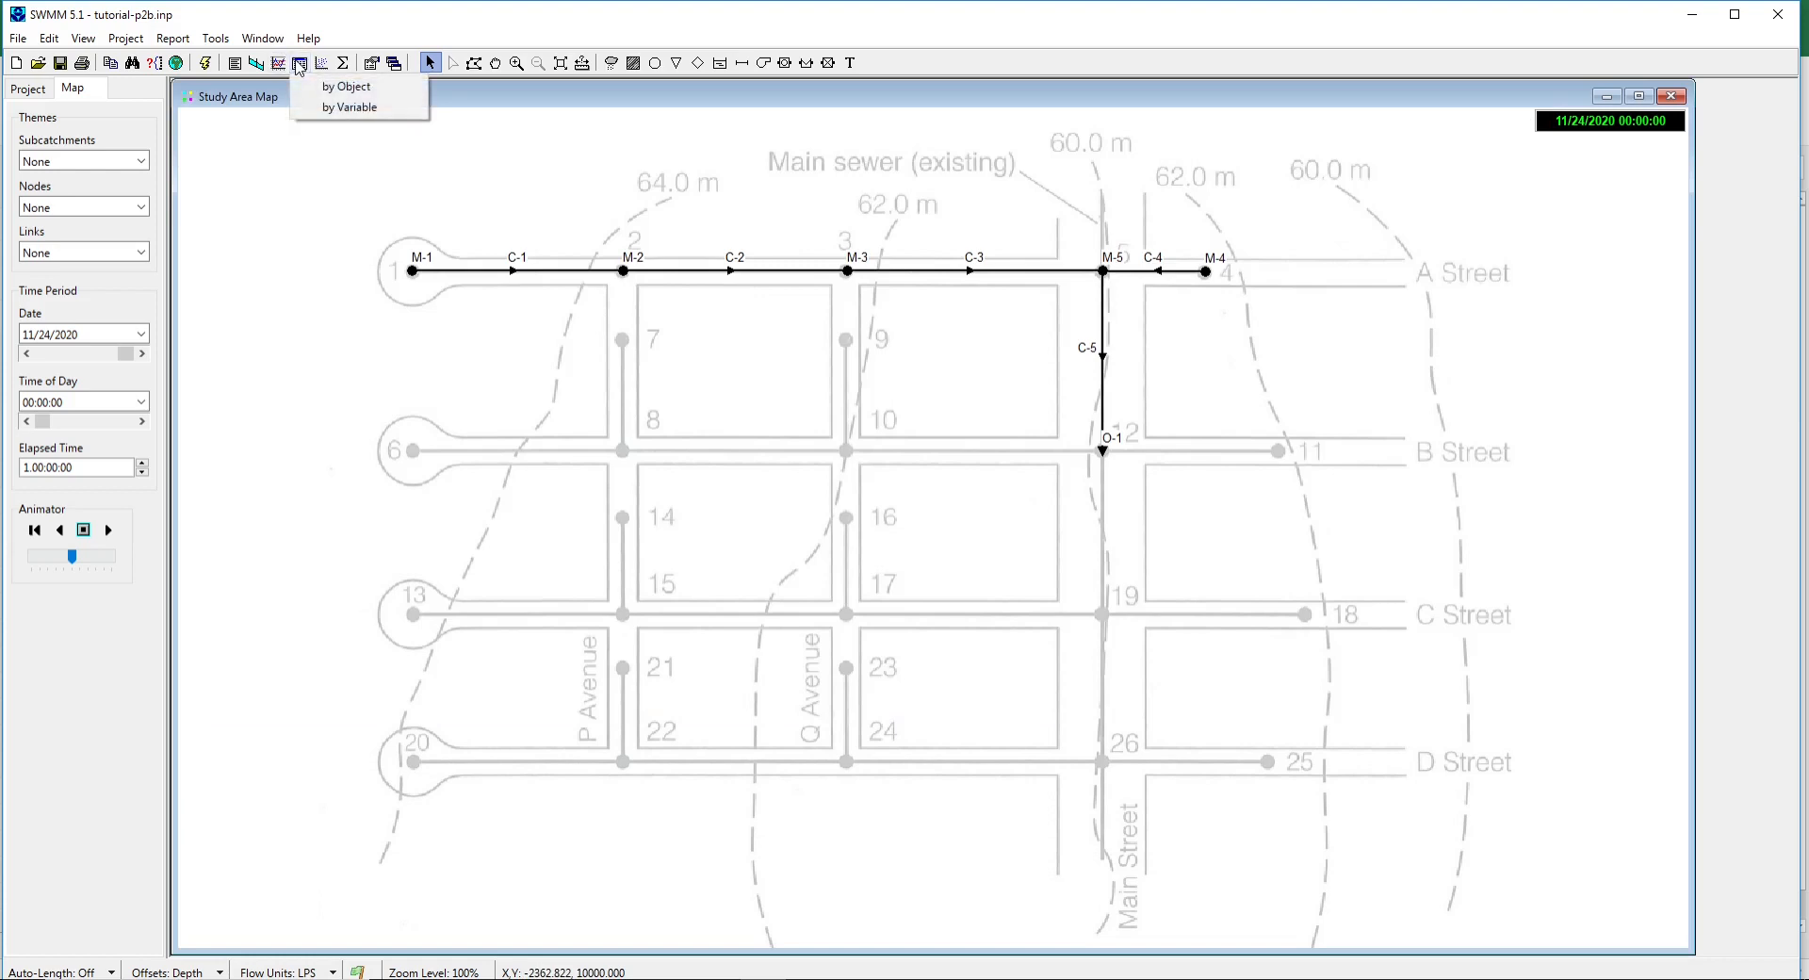
click(349, 108)
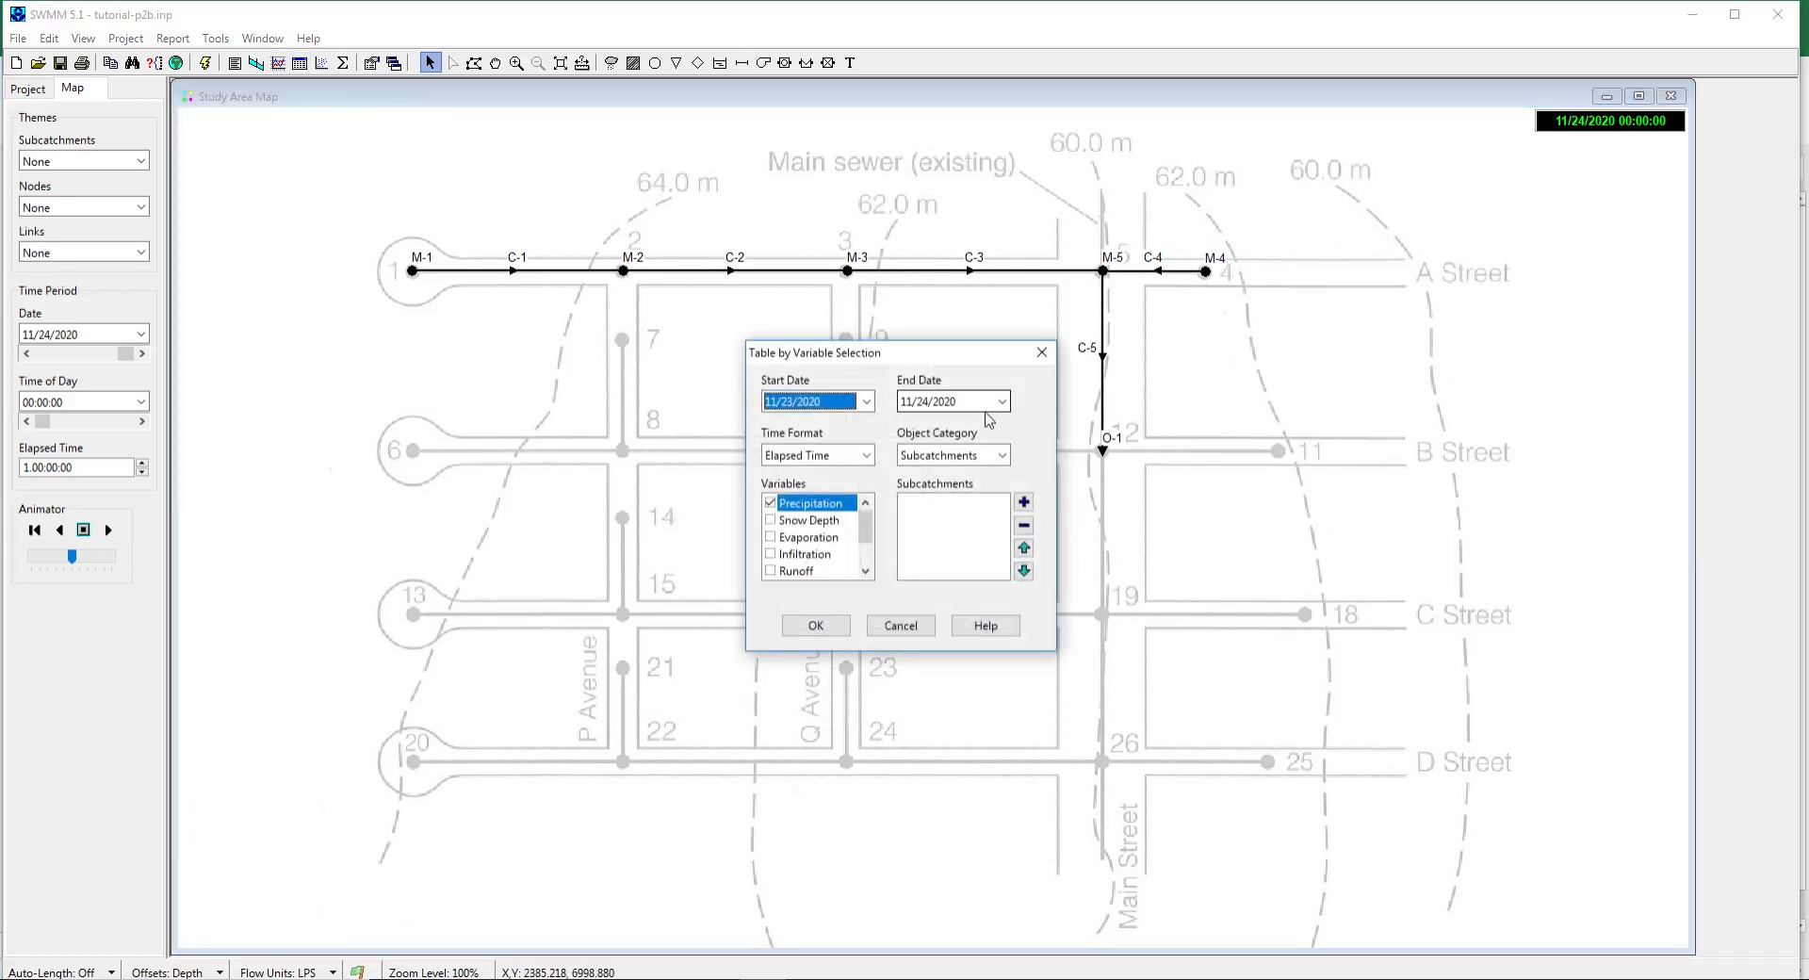
click(1003, 455)
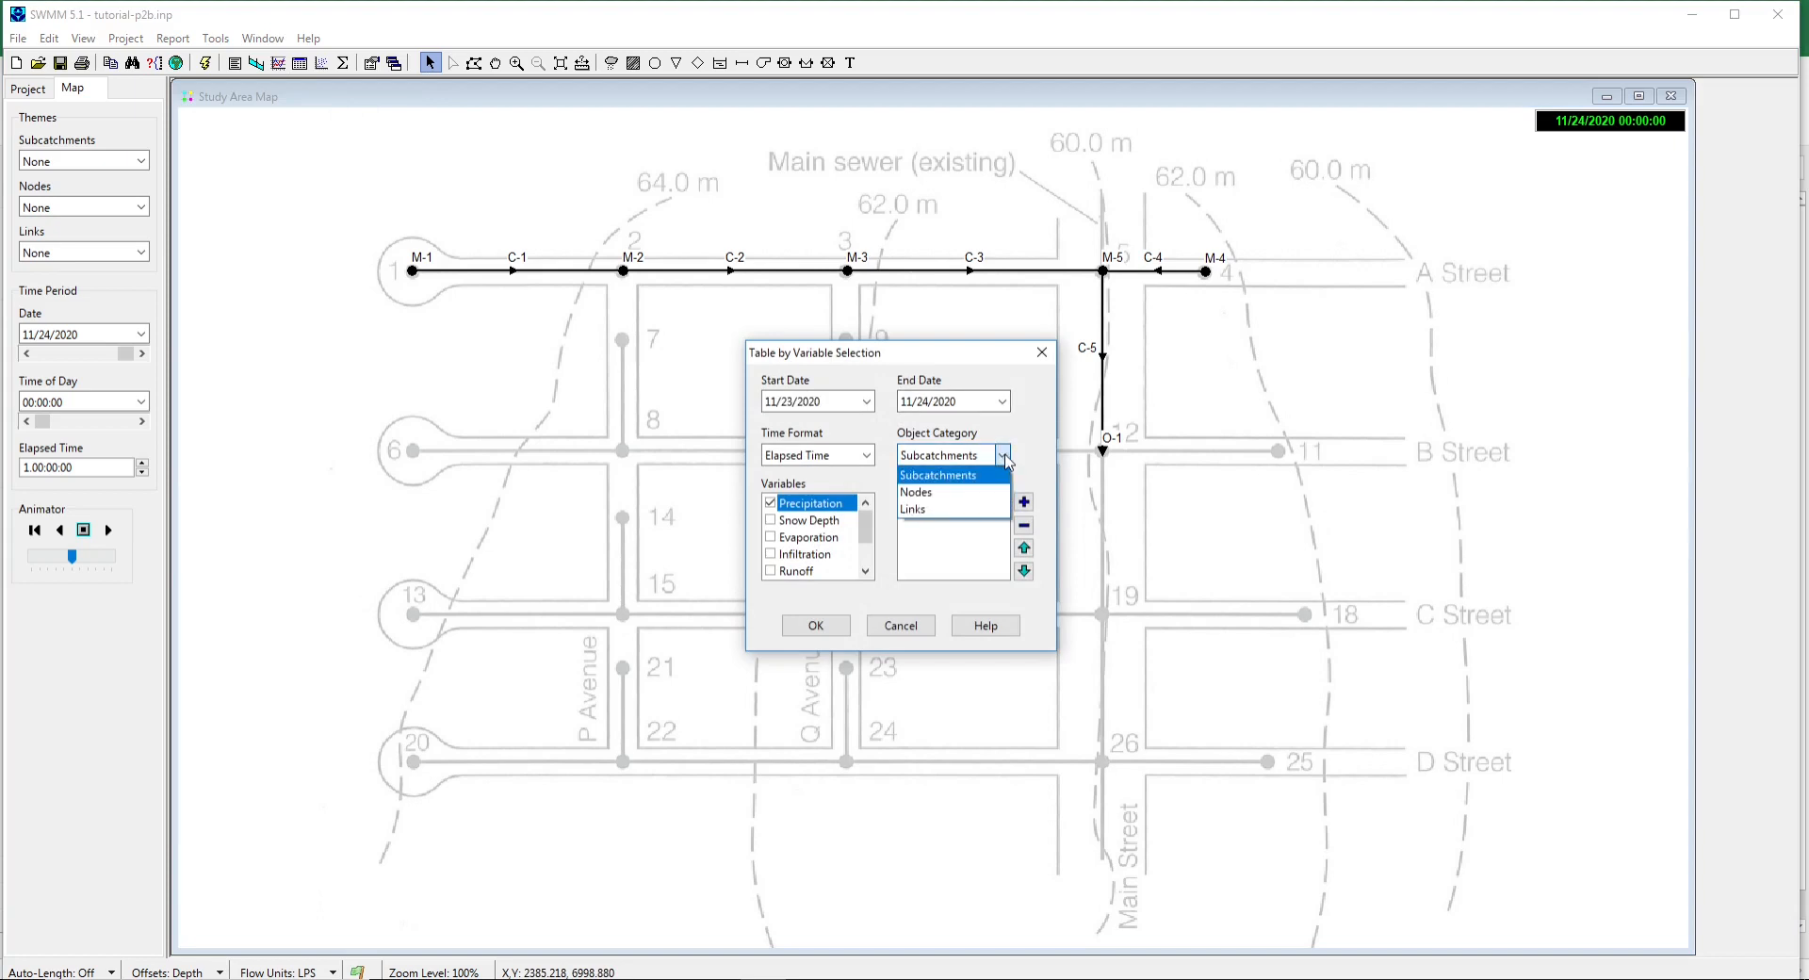
click(953, 509)
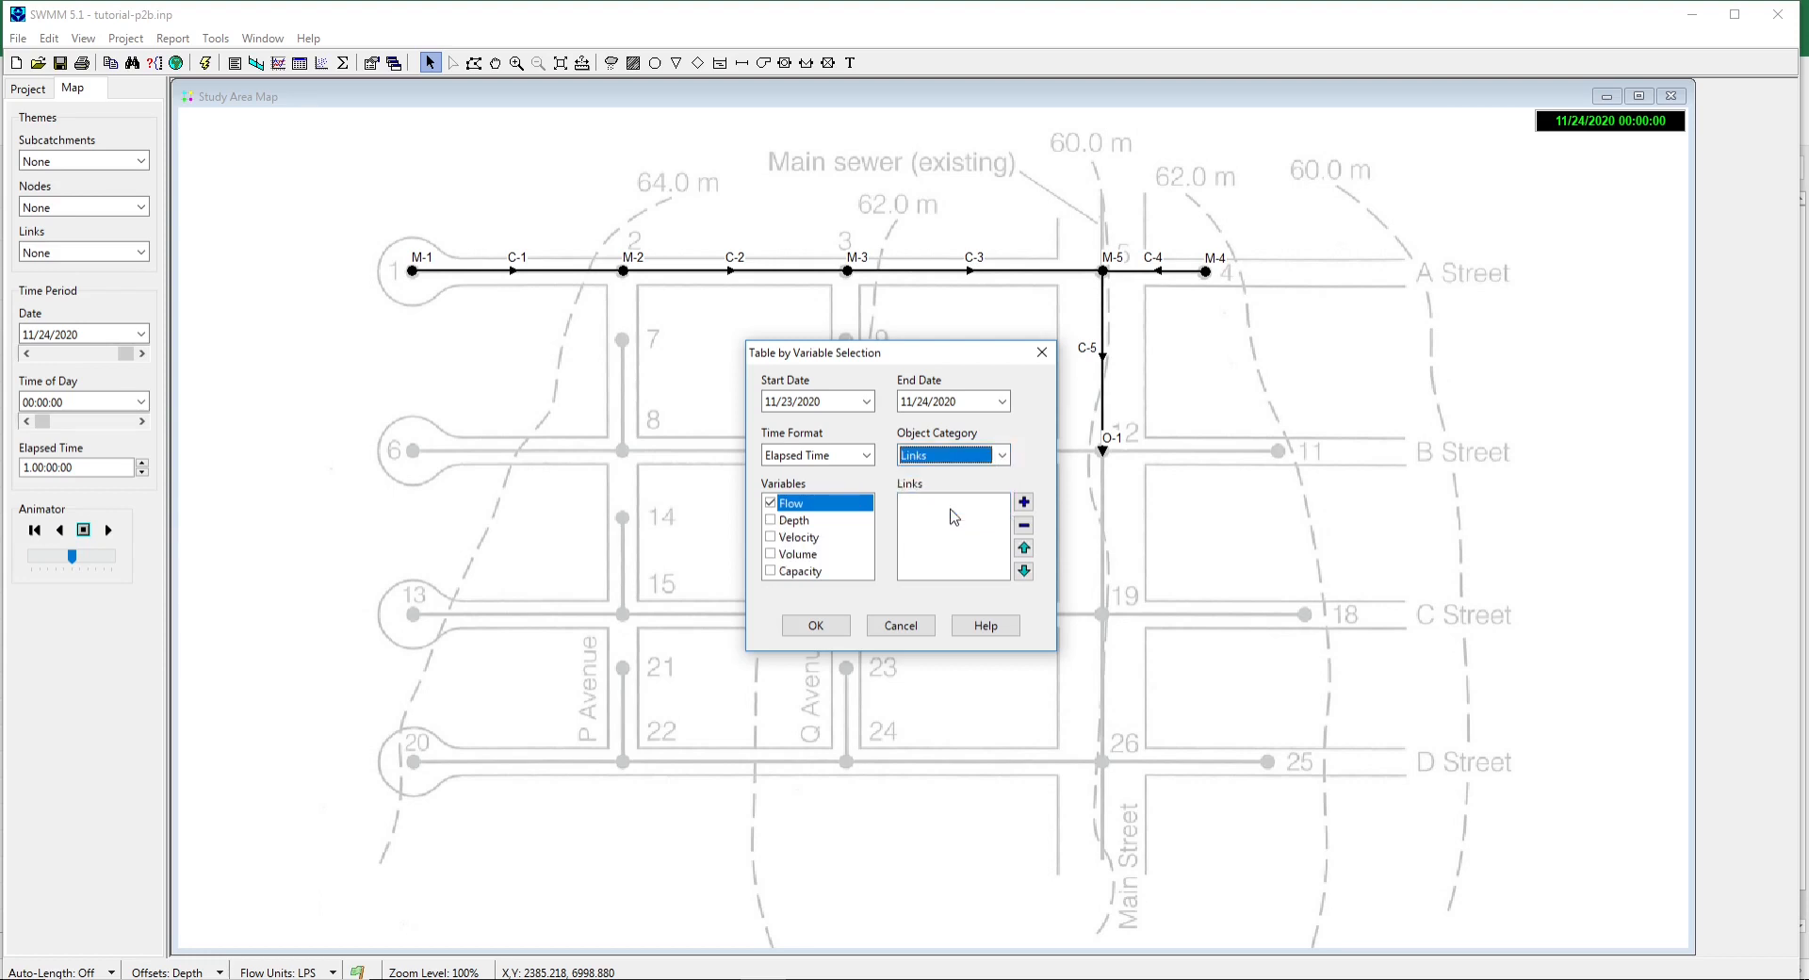
click(771, 538)
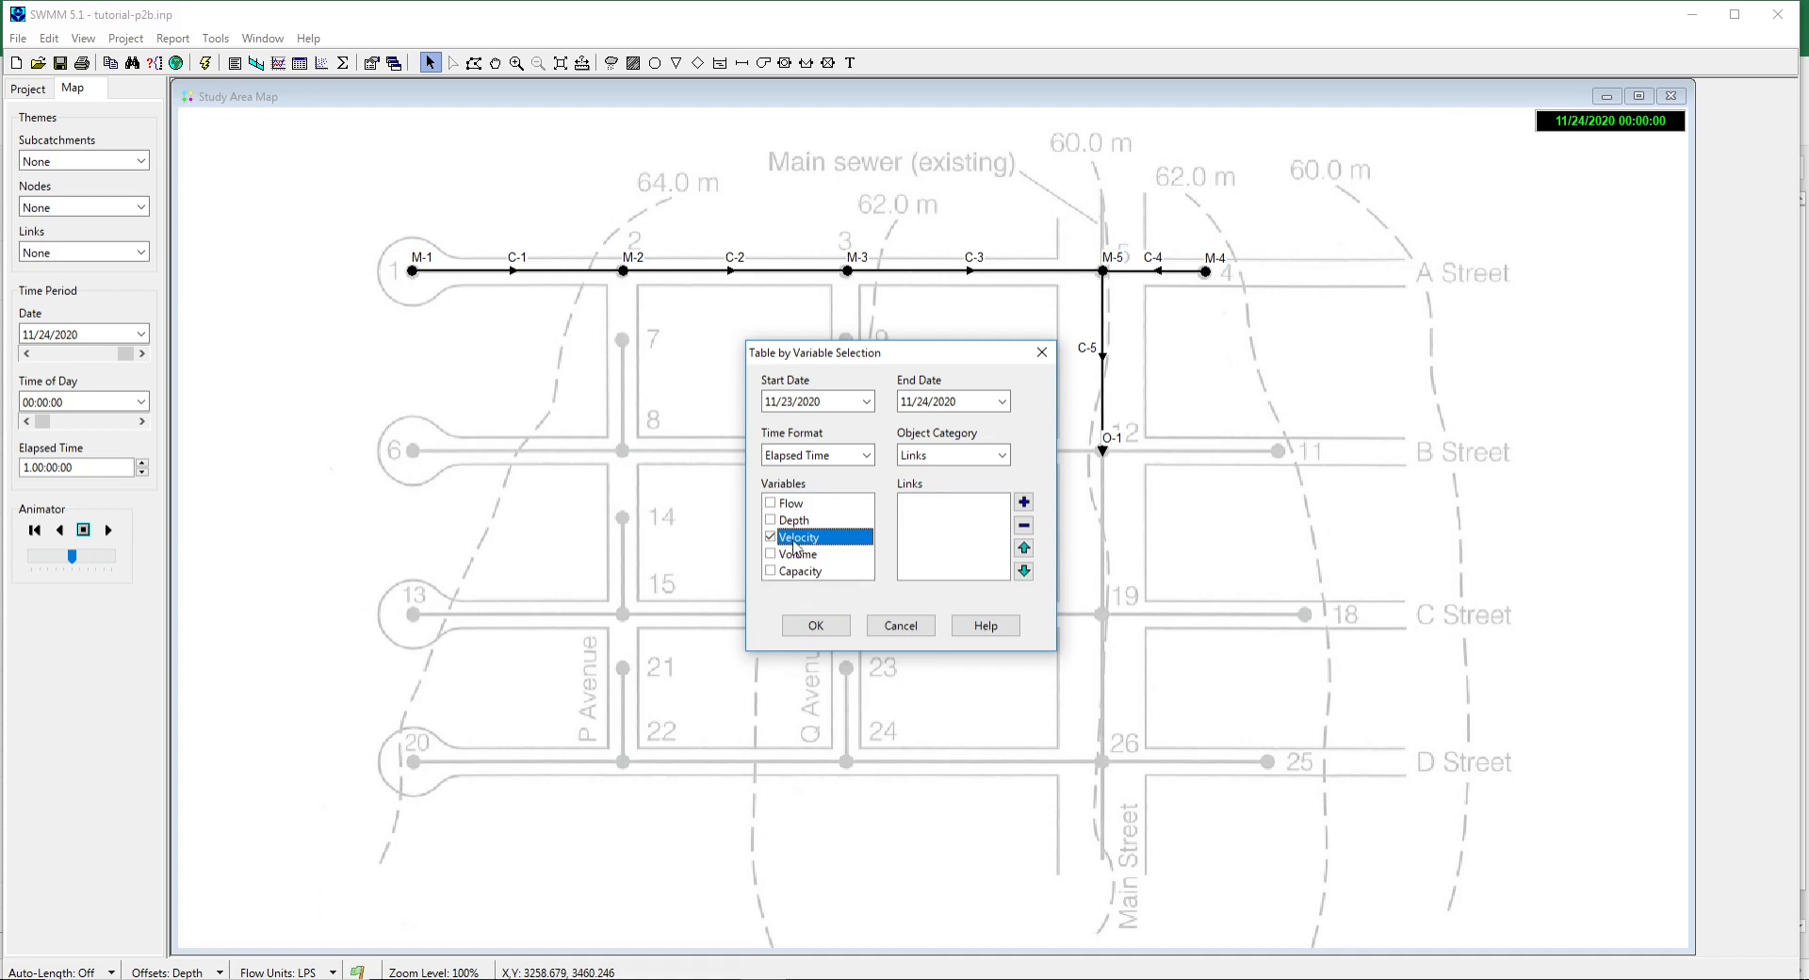
click(814, 626)
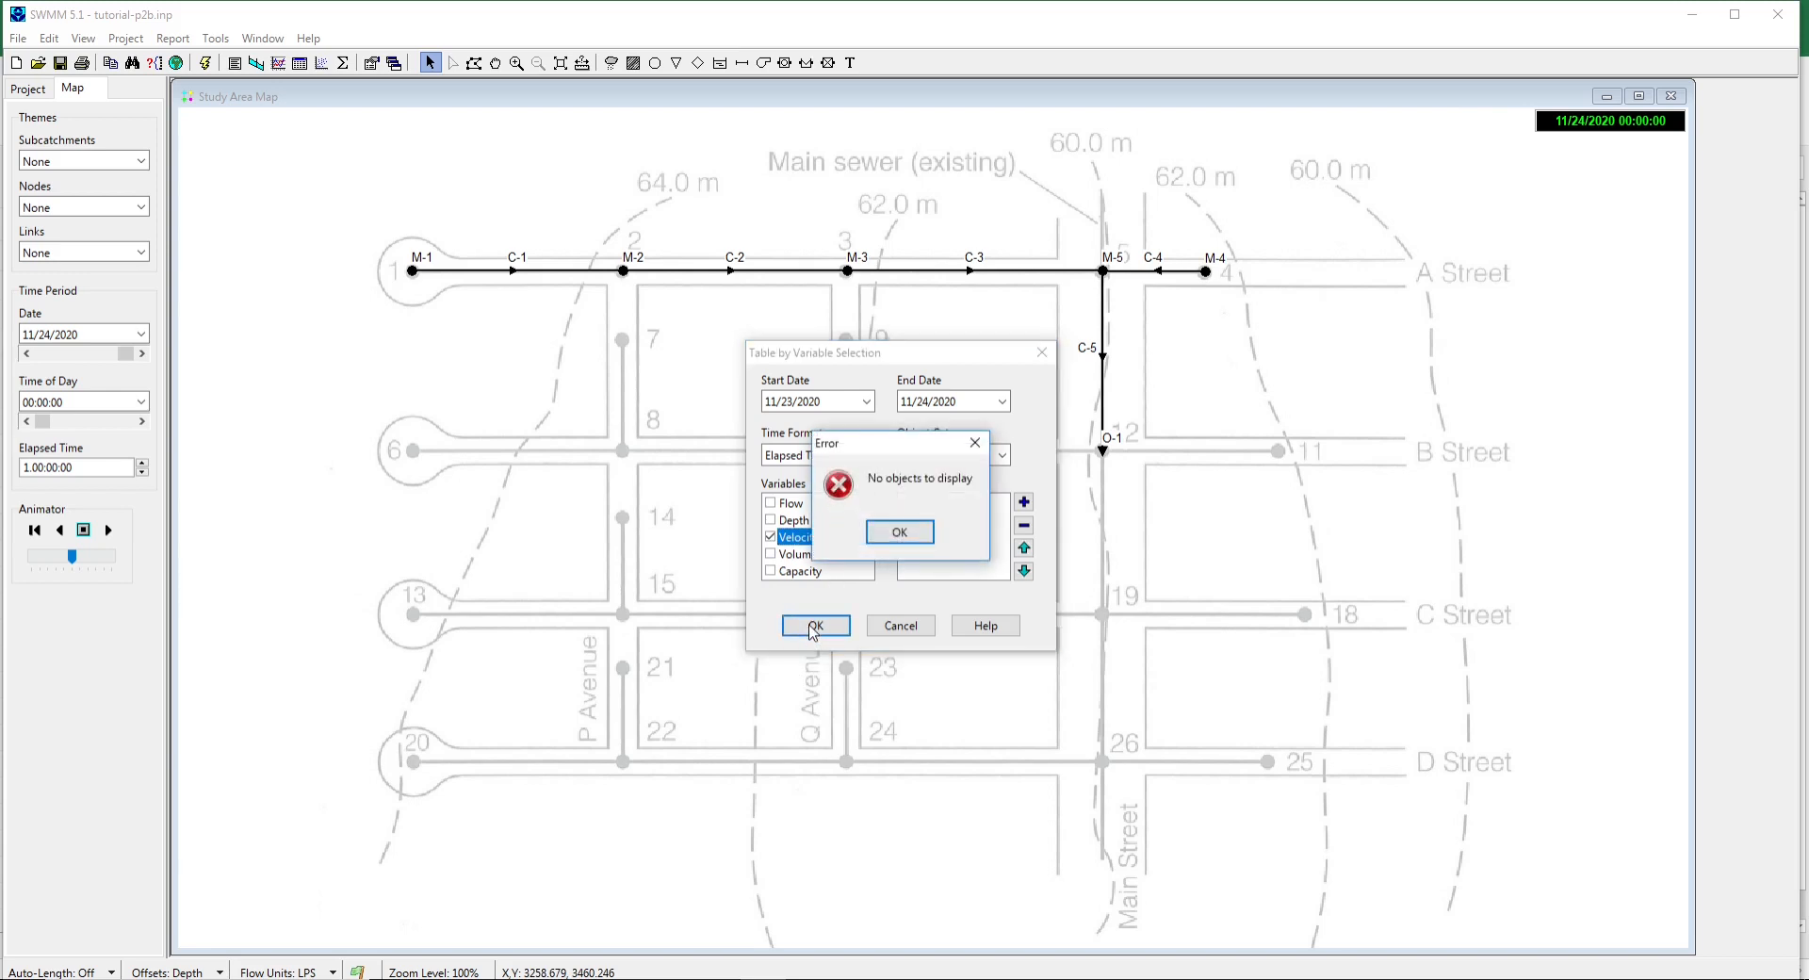
click(900, 533)
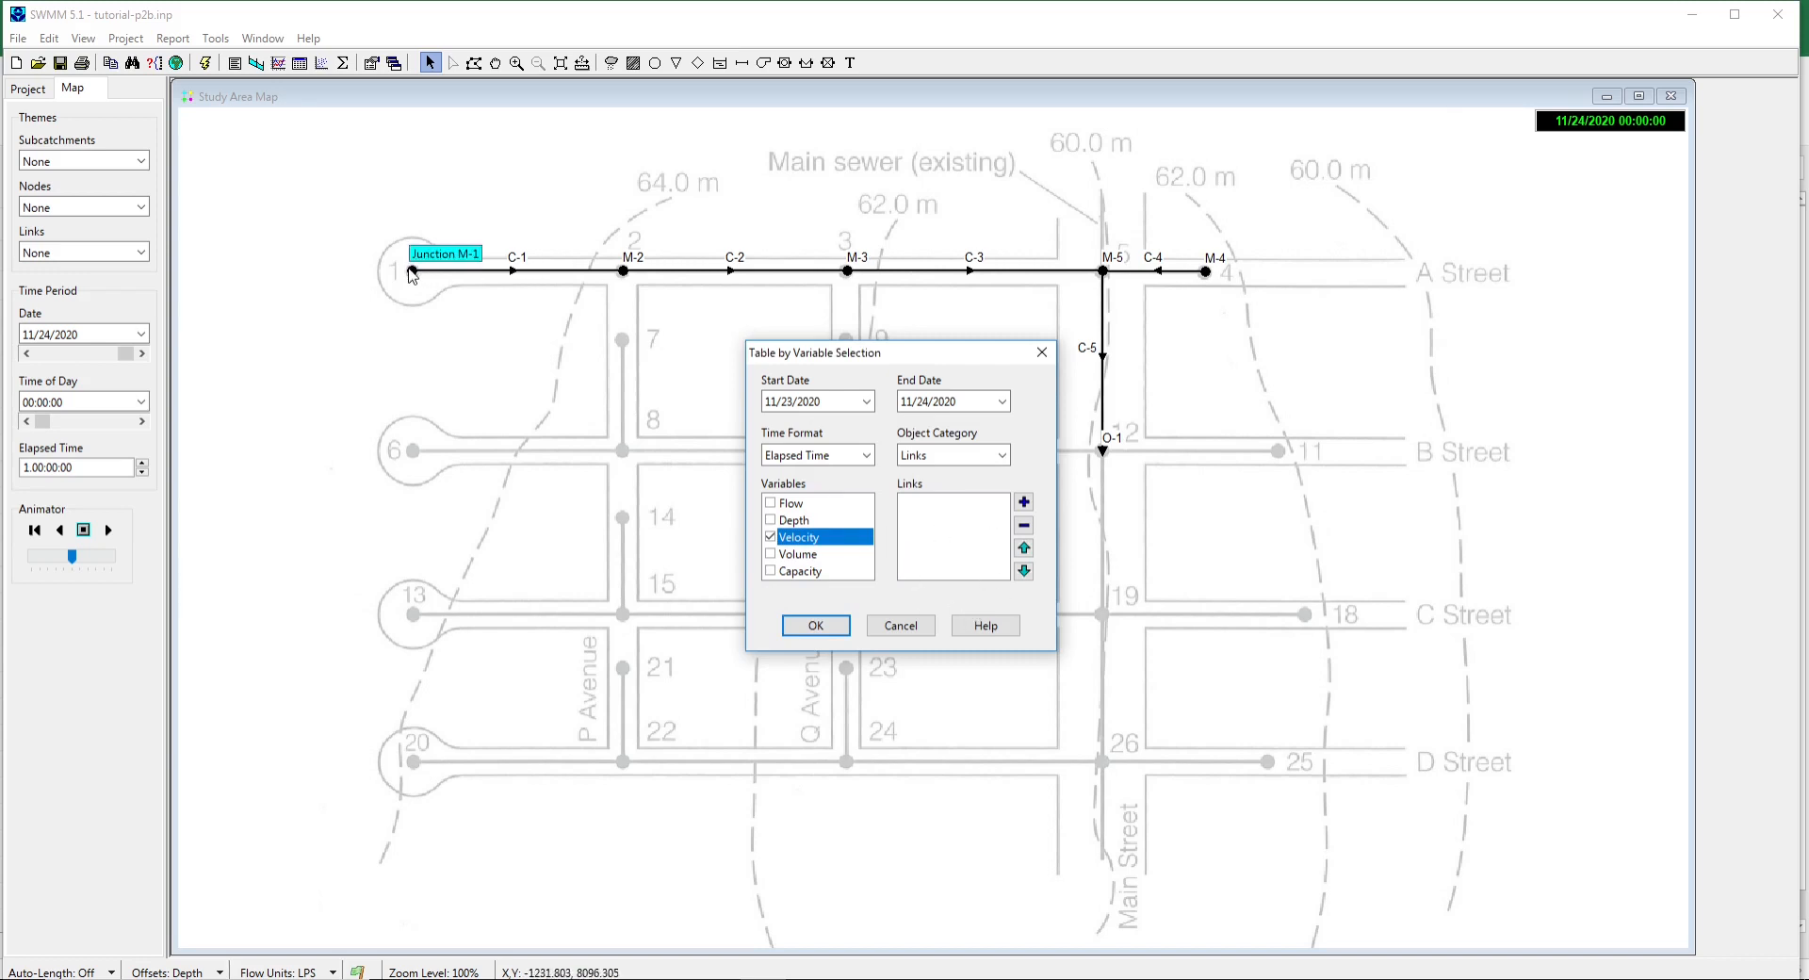
Add conduits C-1 and C-2 from the map to the velocity table's links.
click(512, 271)
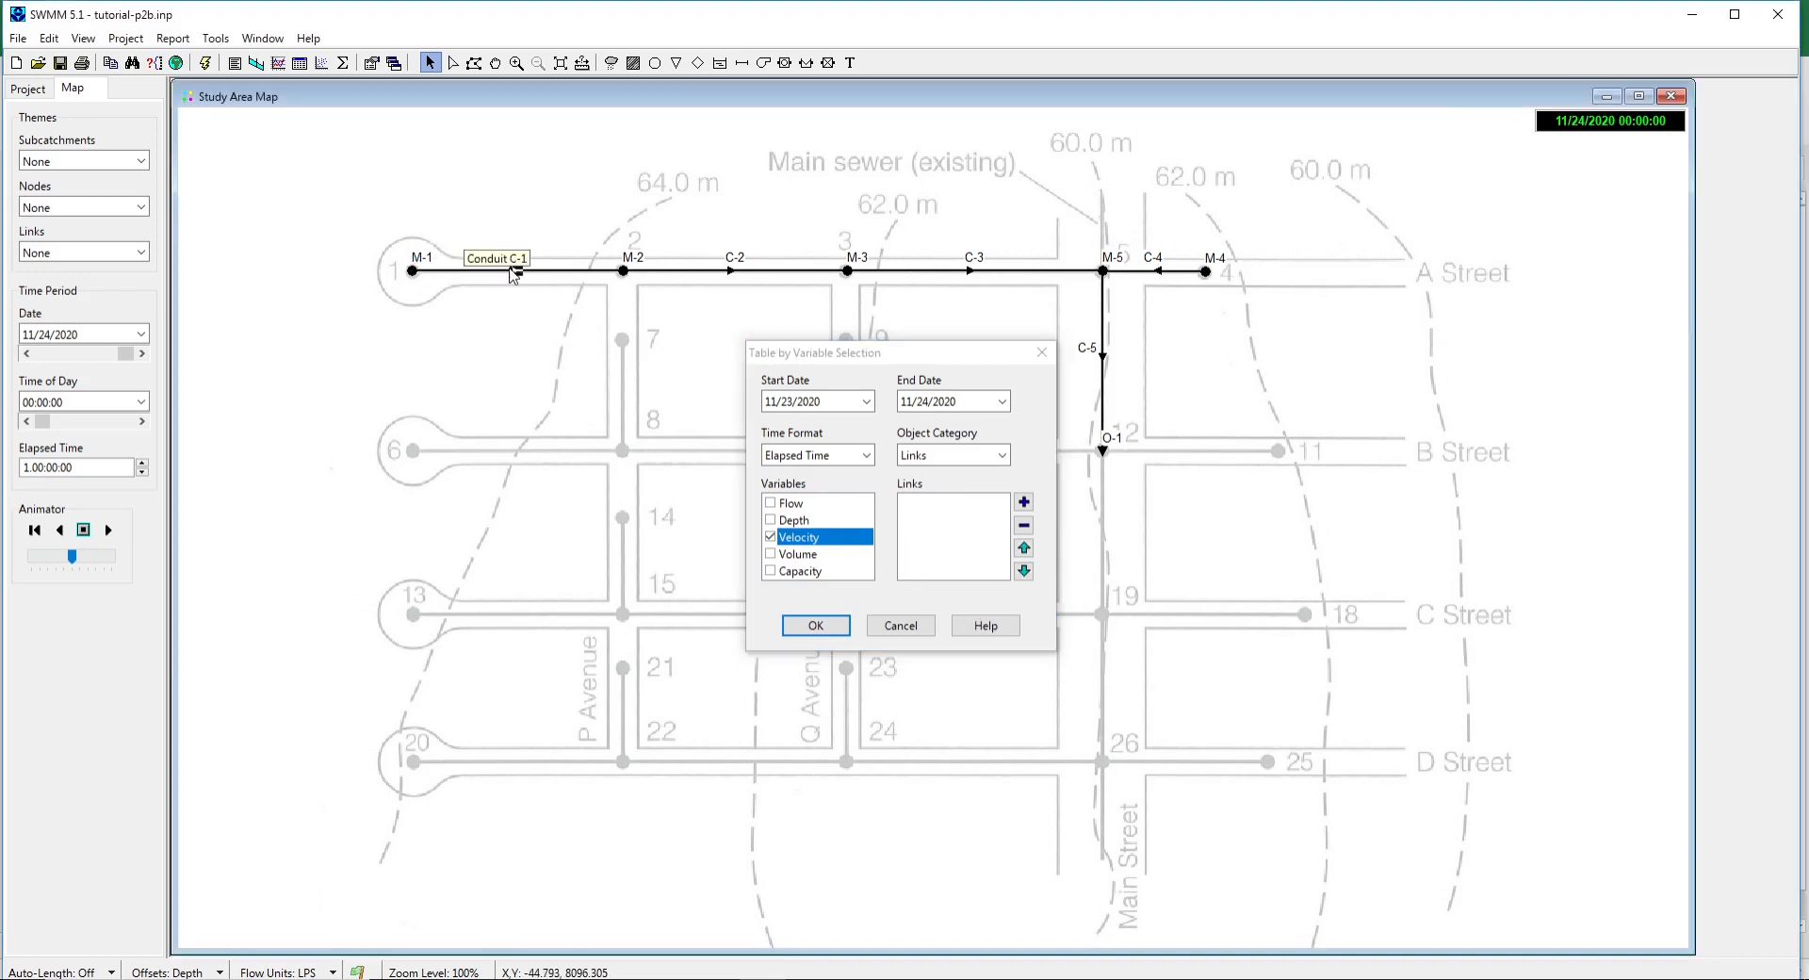
click(1023, 503)
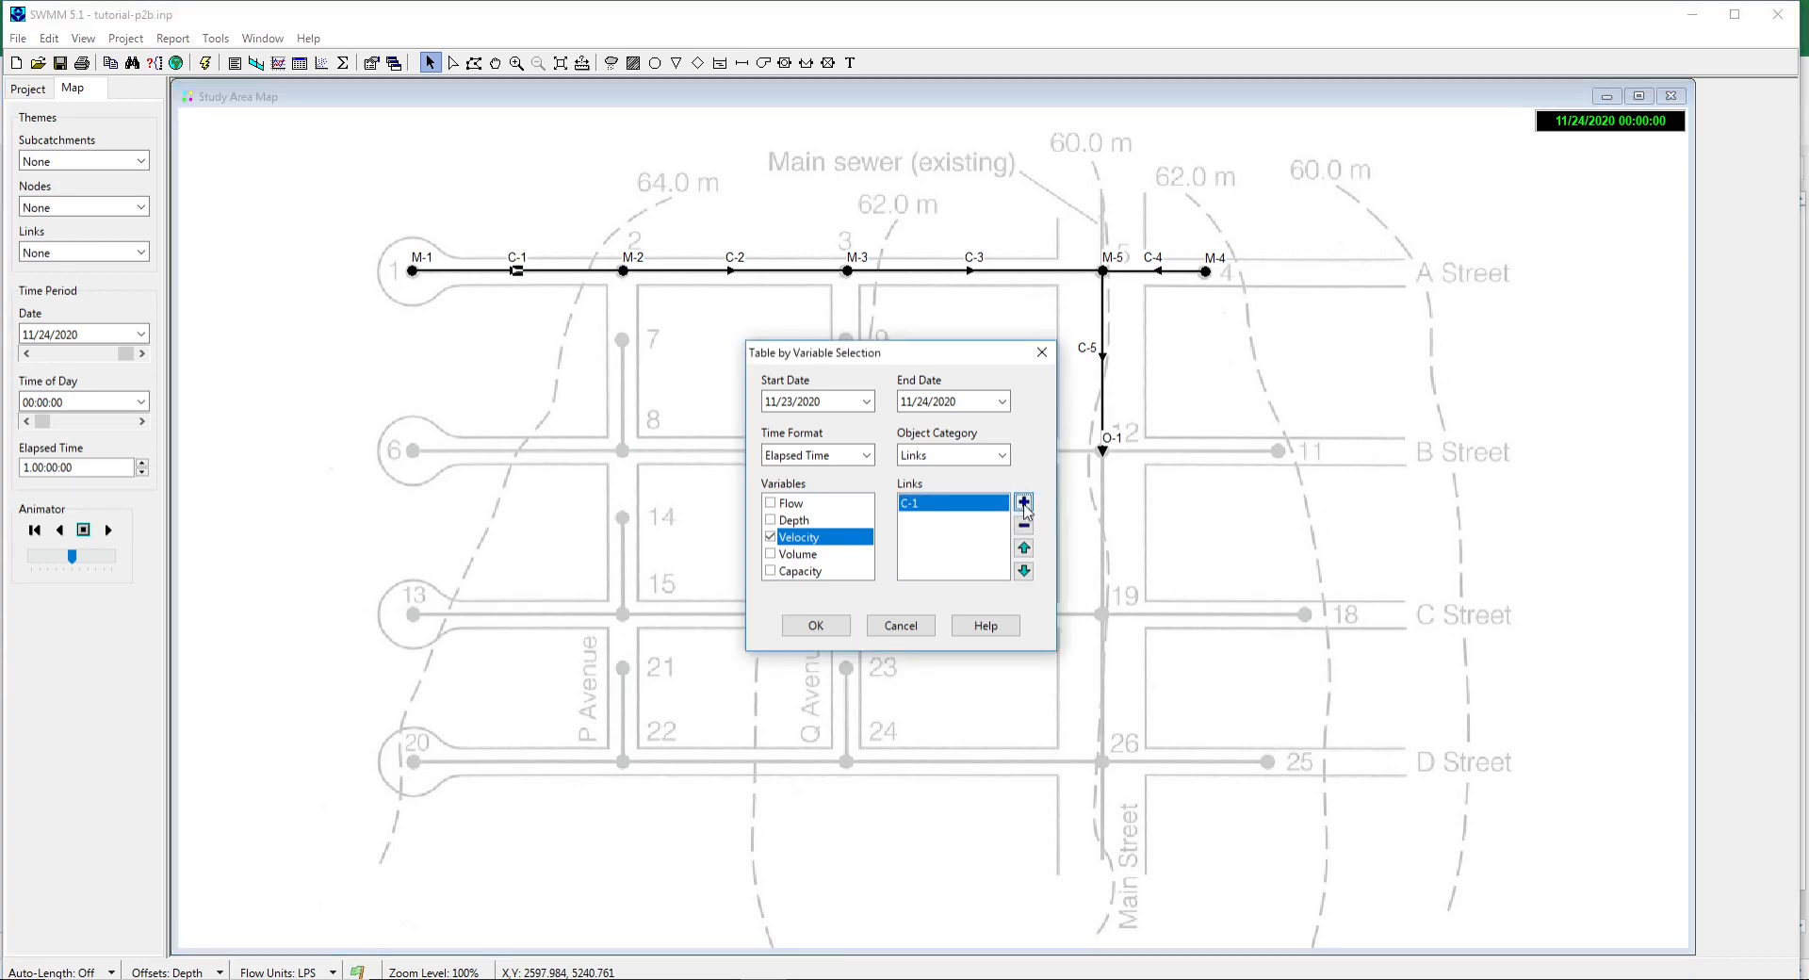
click(733, 271)
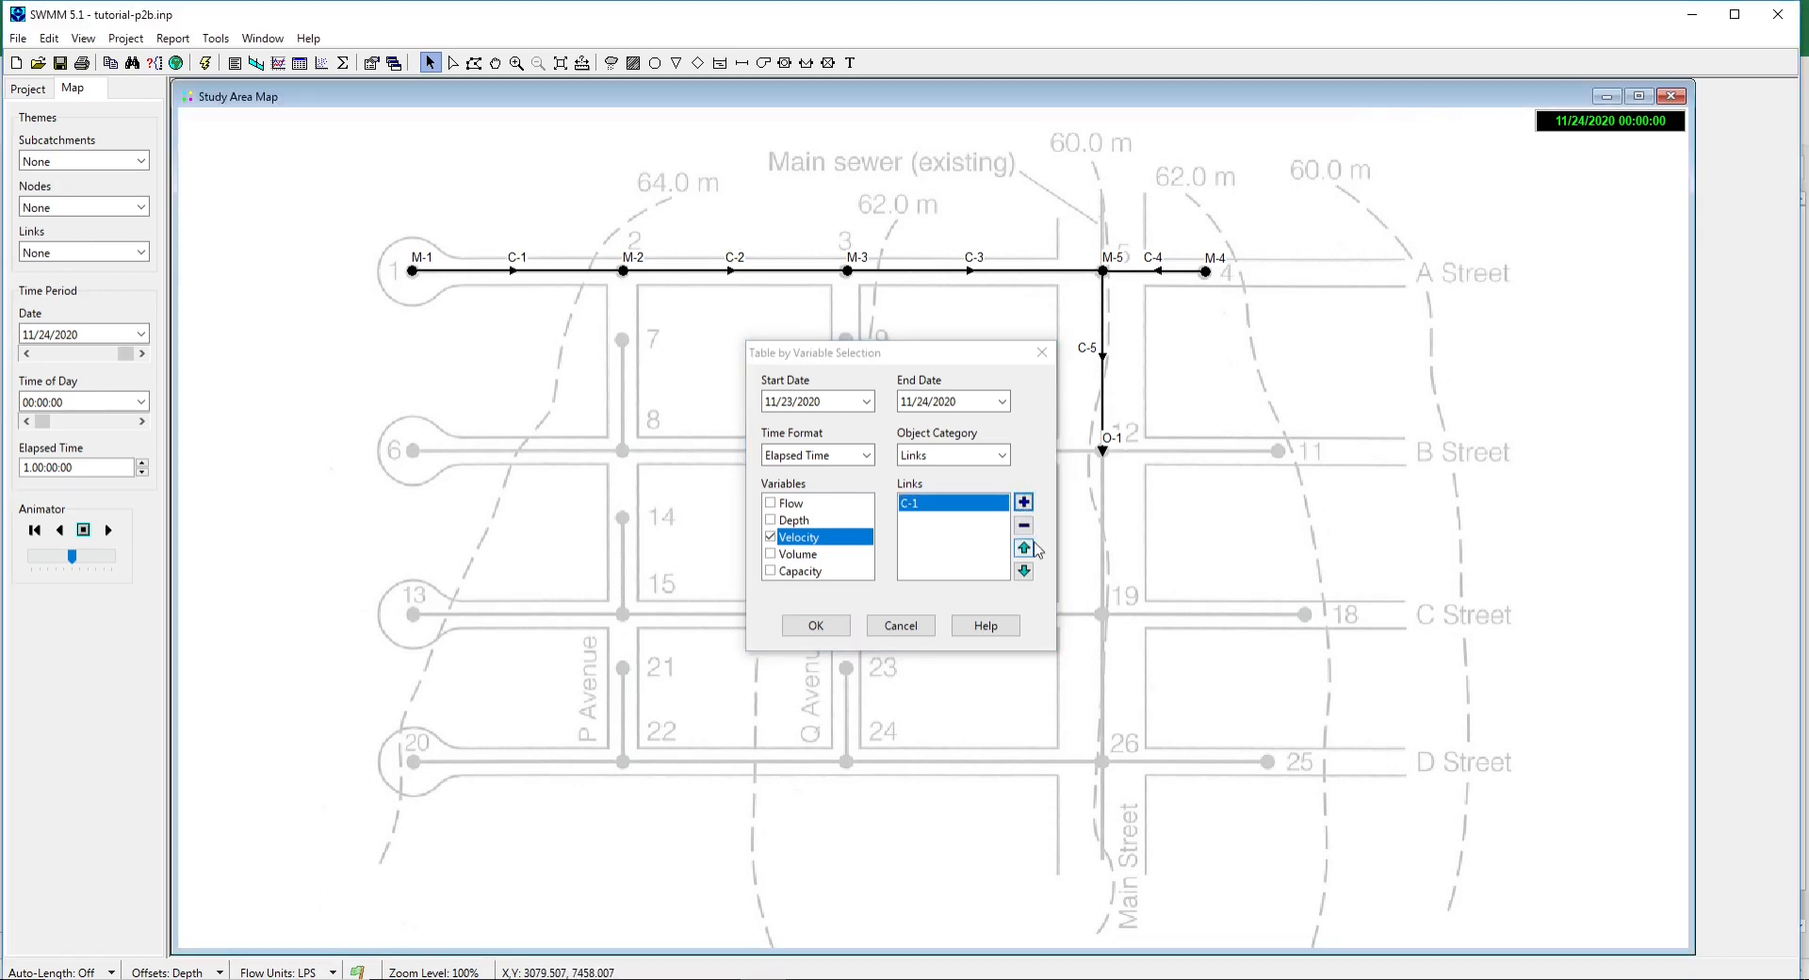
click(1023, 503)
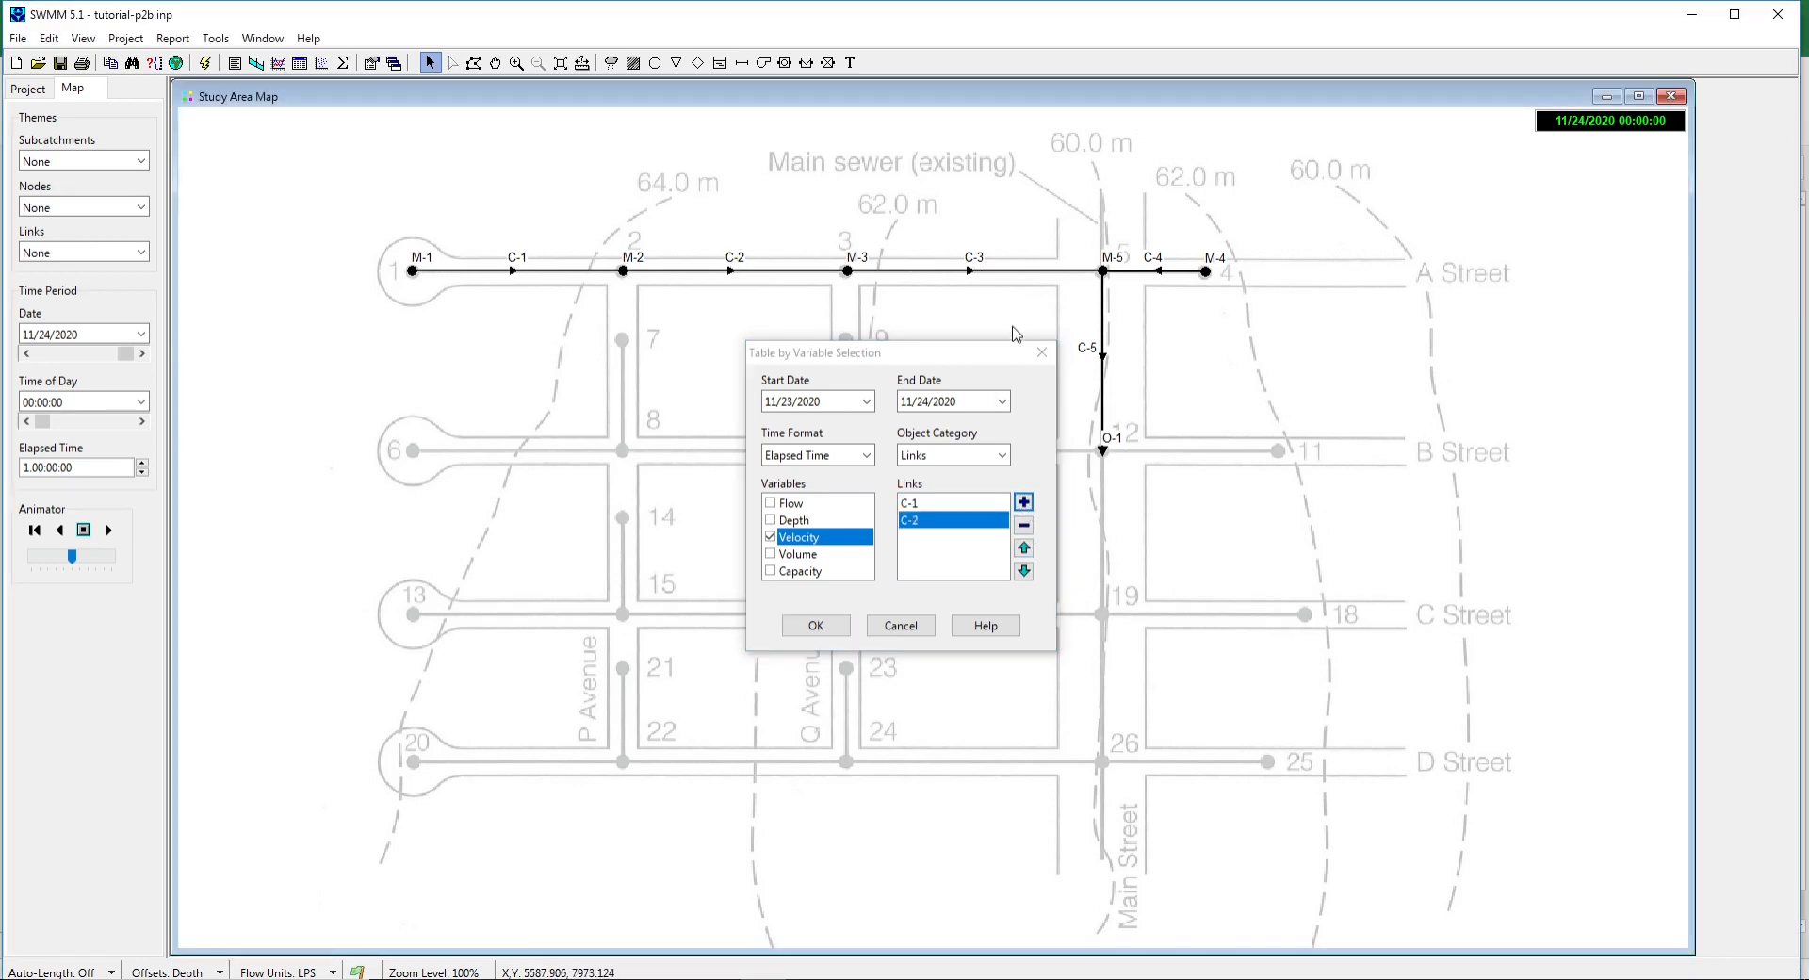
click(1023, 503)
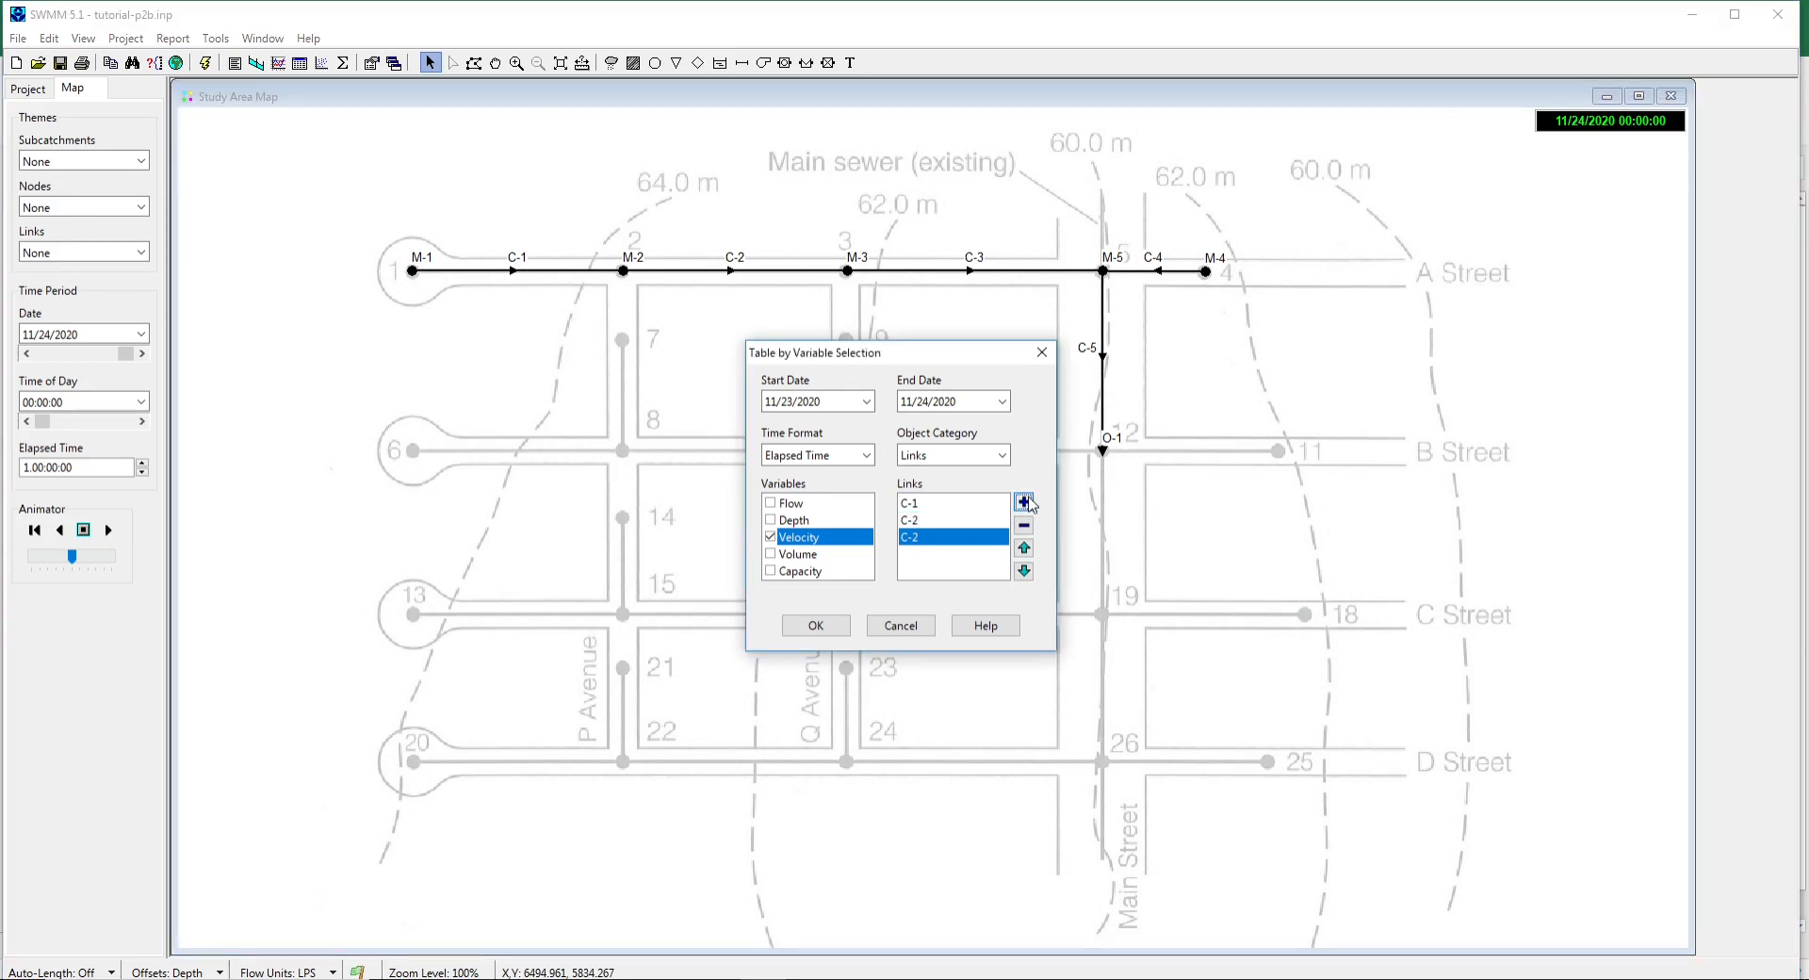
click(1159, 272)
click(1023, 502)
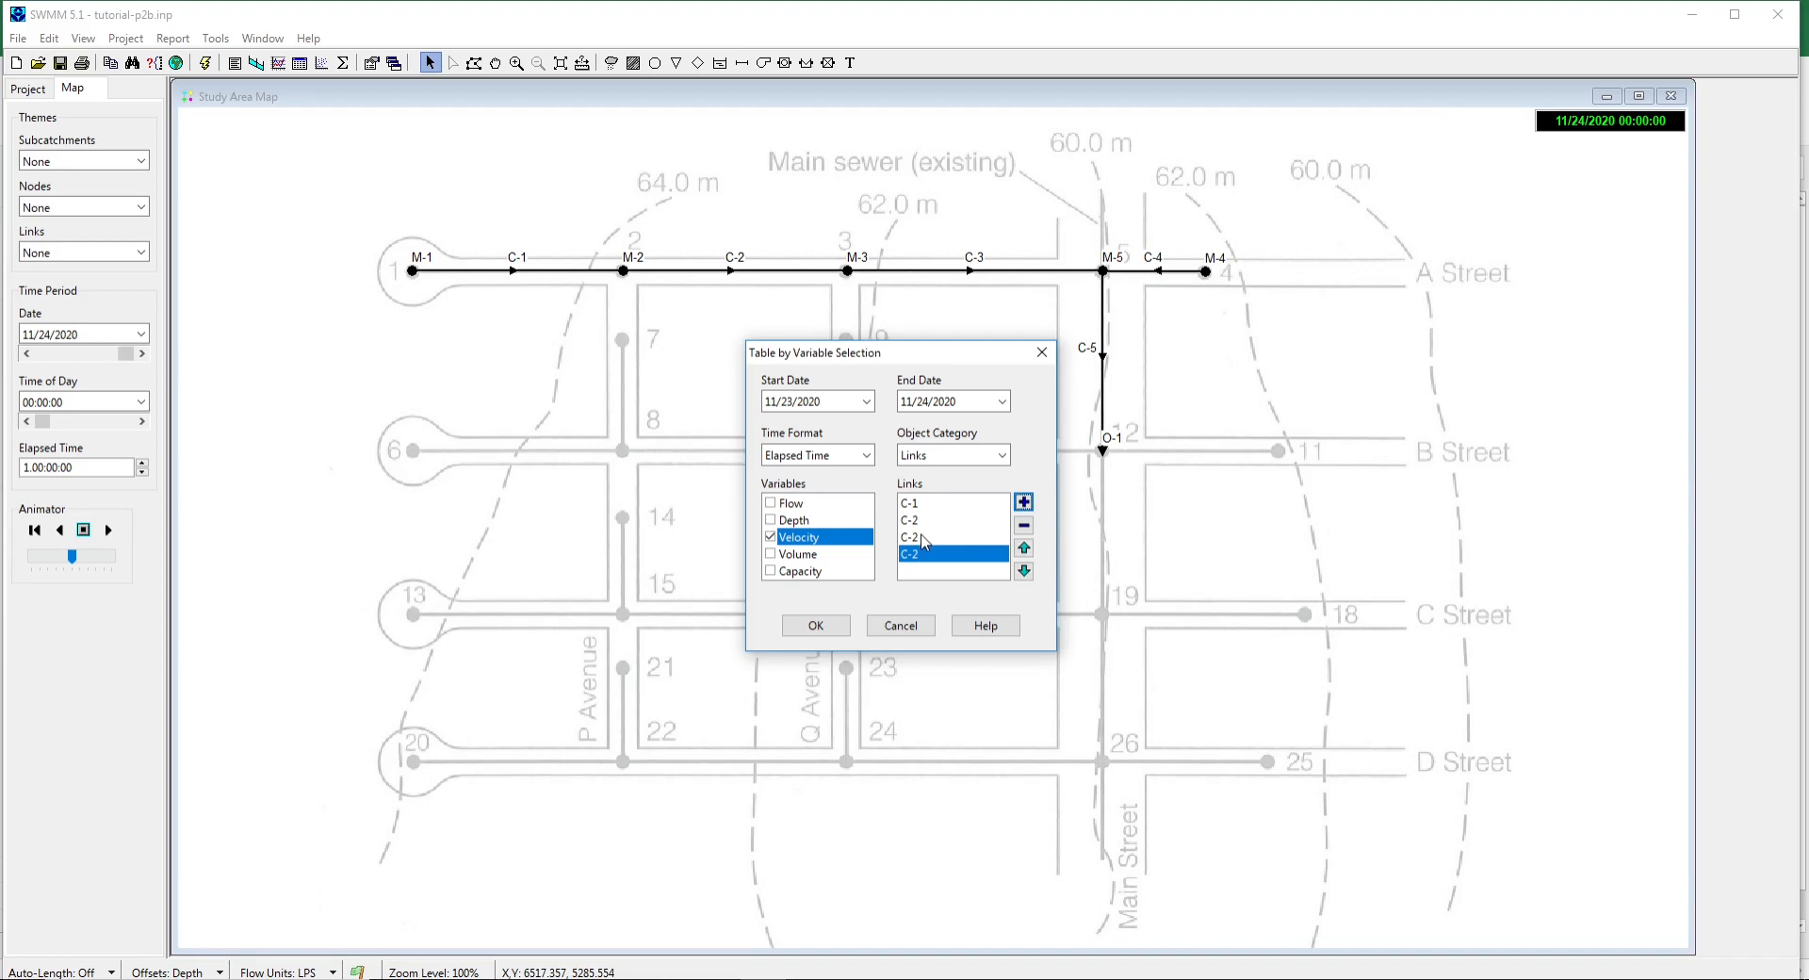
click(1023, 525)
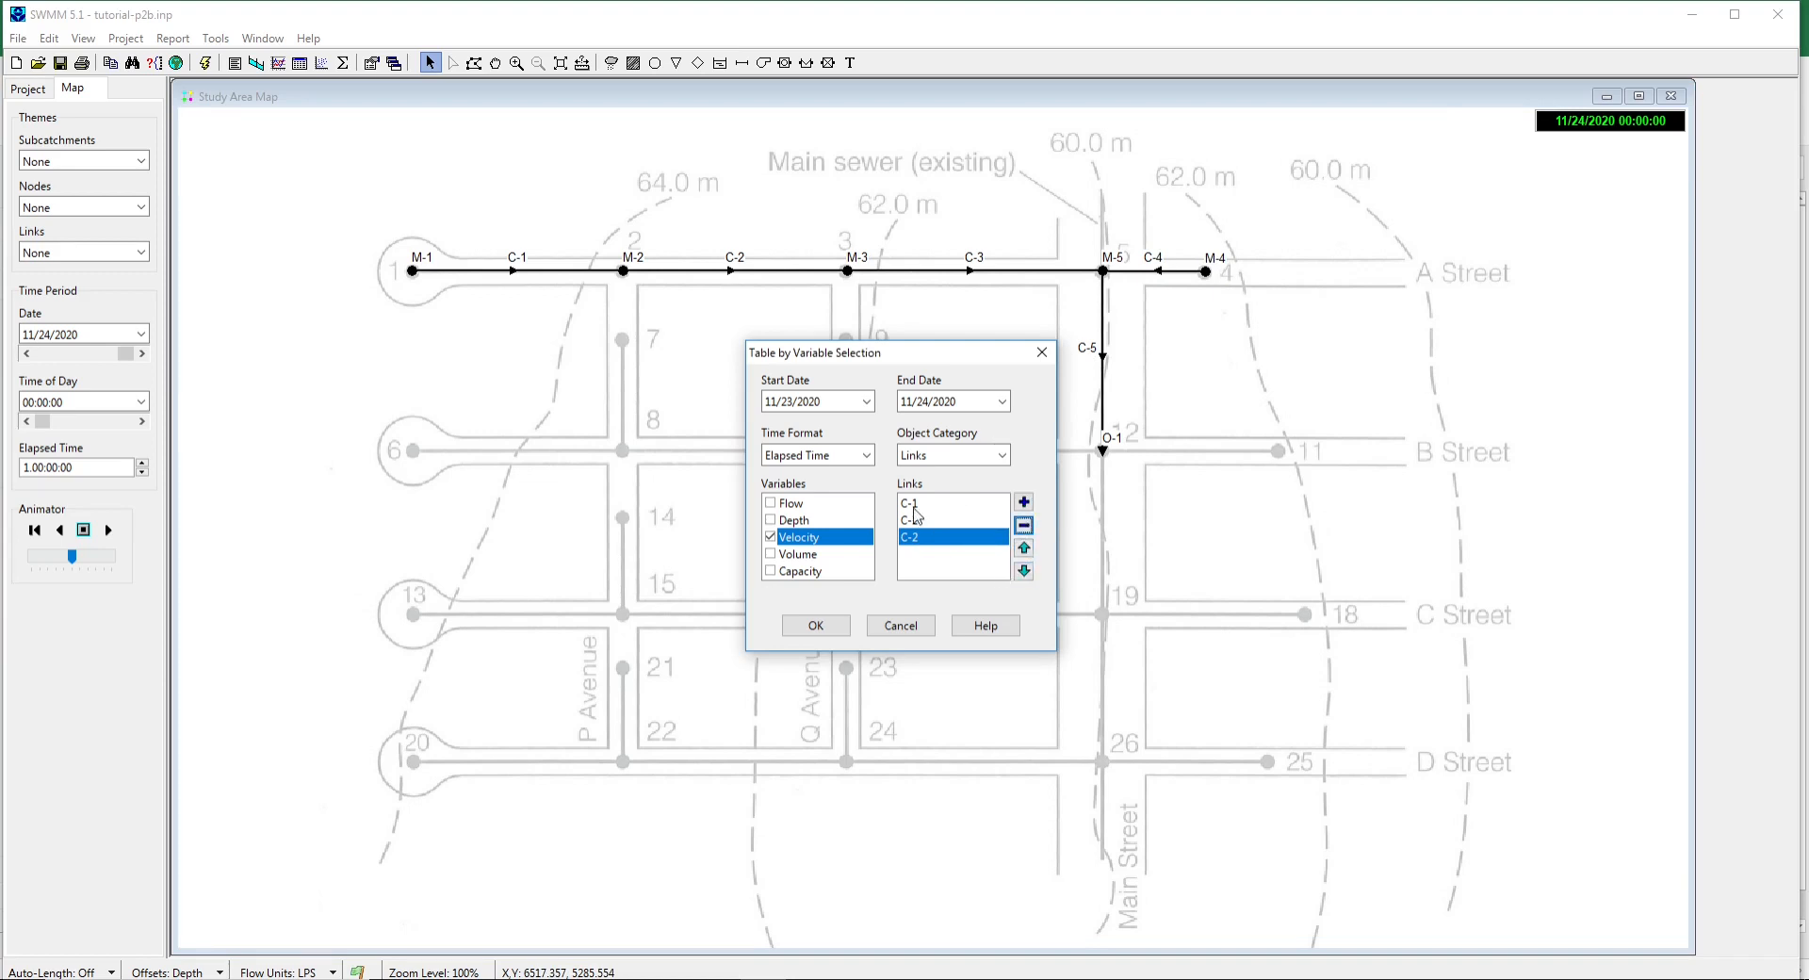
click(1023, 525)
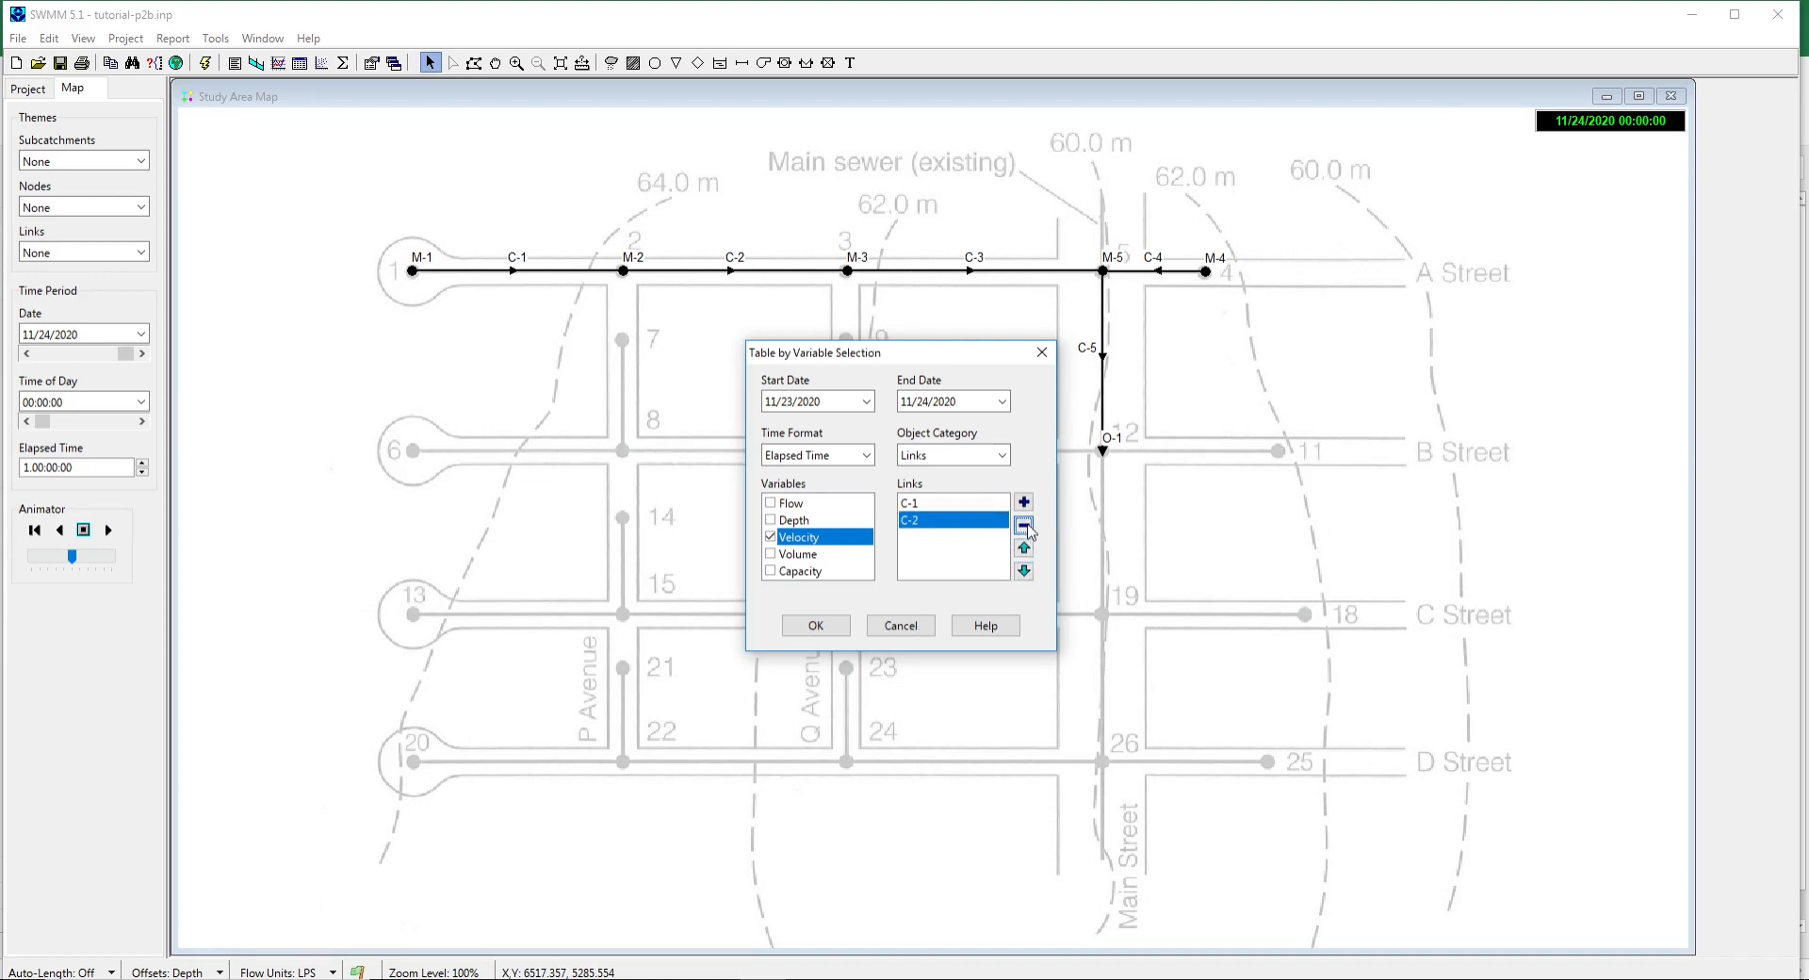
Add conduits C-3, C-4 and C-5 from the map to the table's links and generate the link velocity table.
click(952, 271)
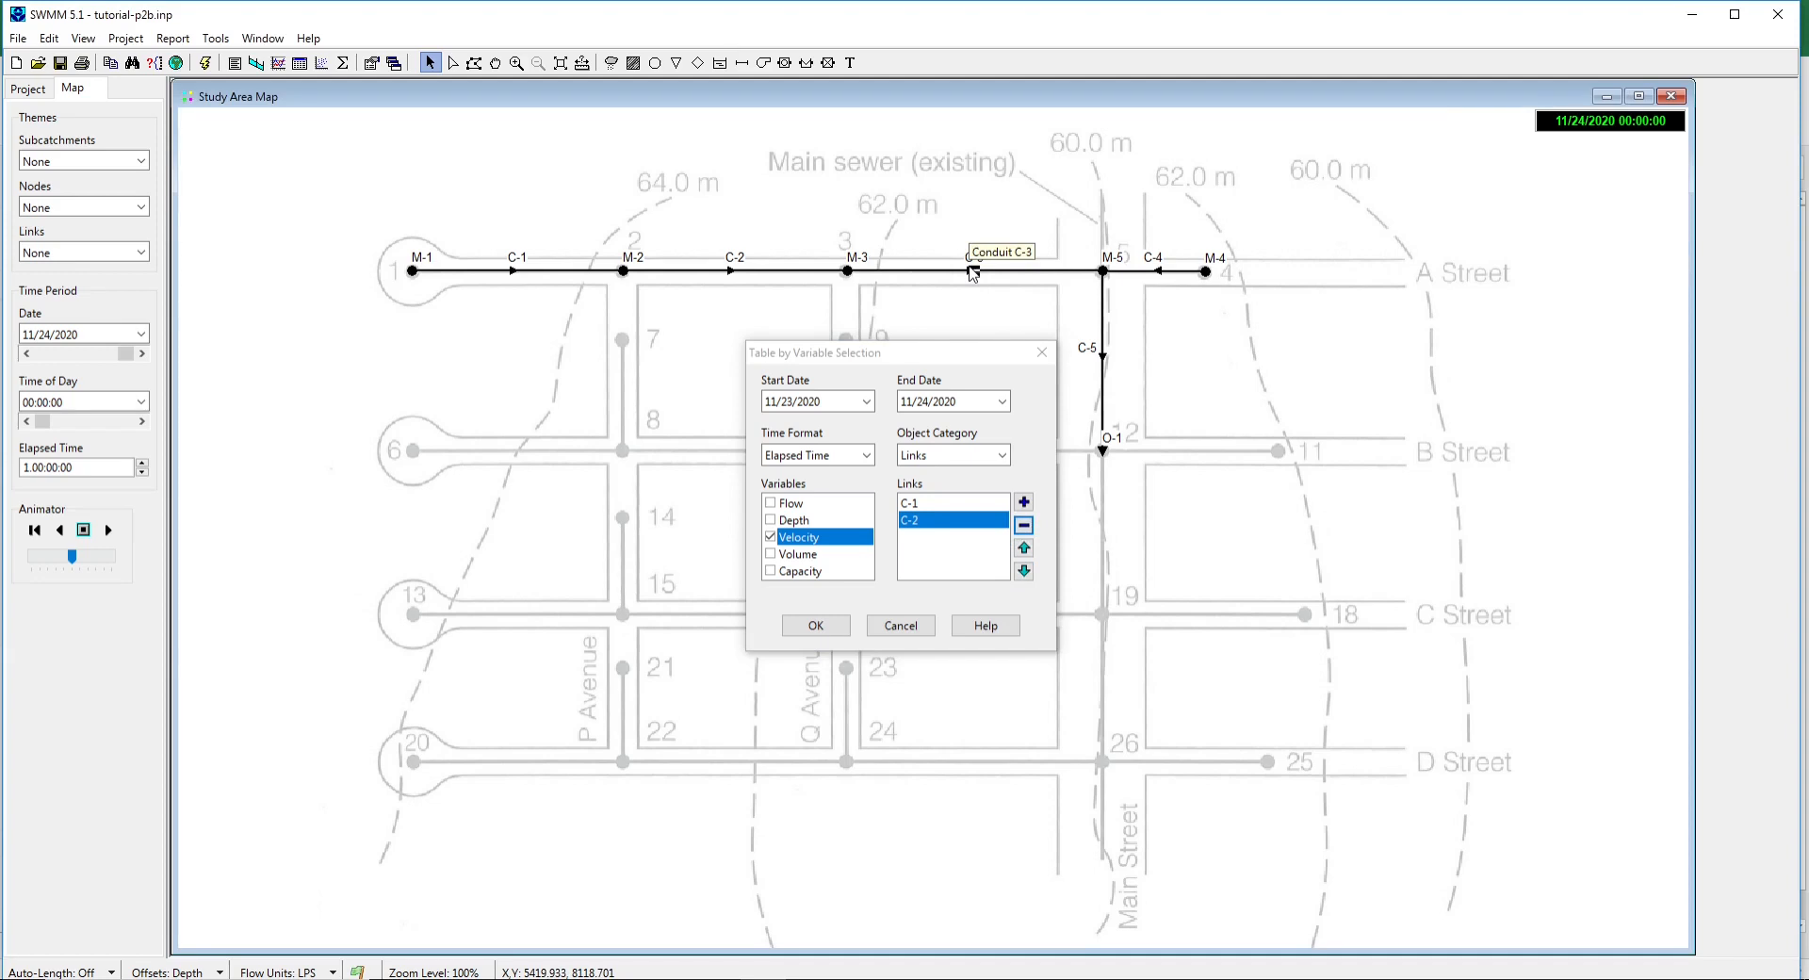
click(1024, 502)
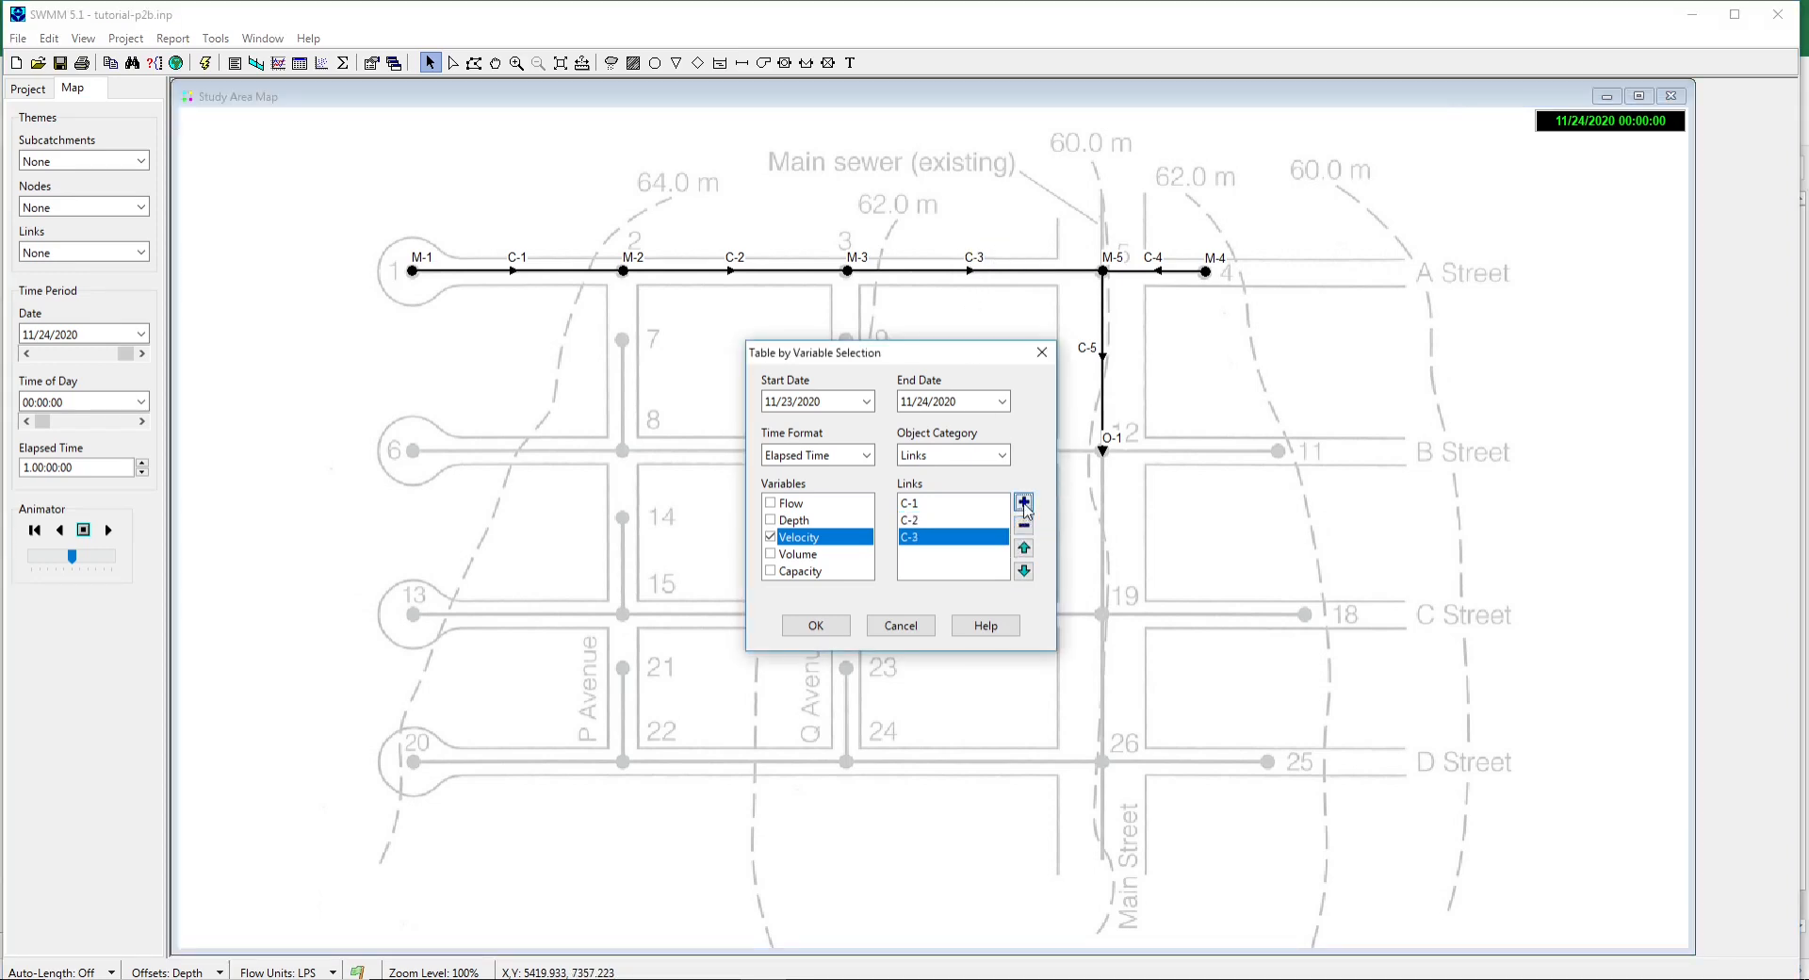
click(1161, 273)
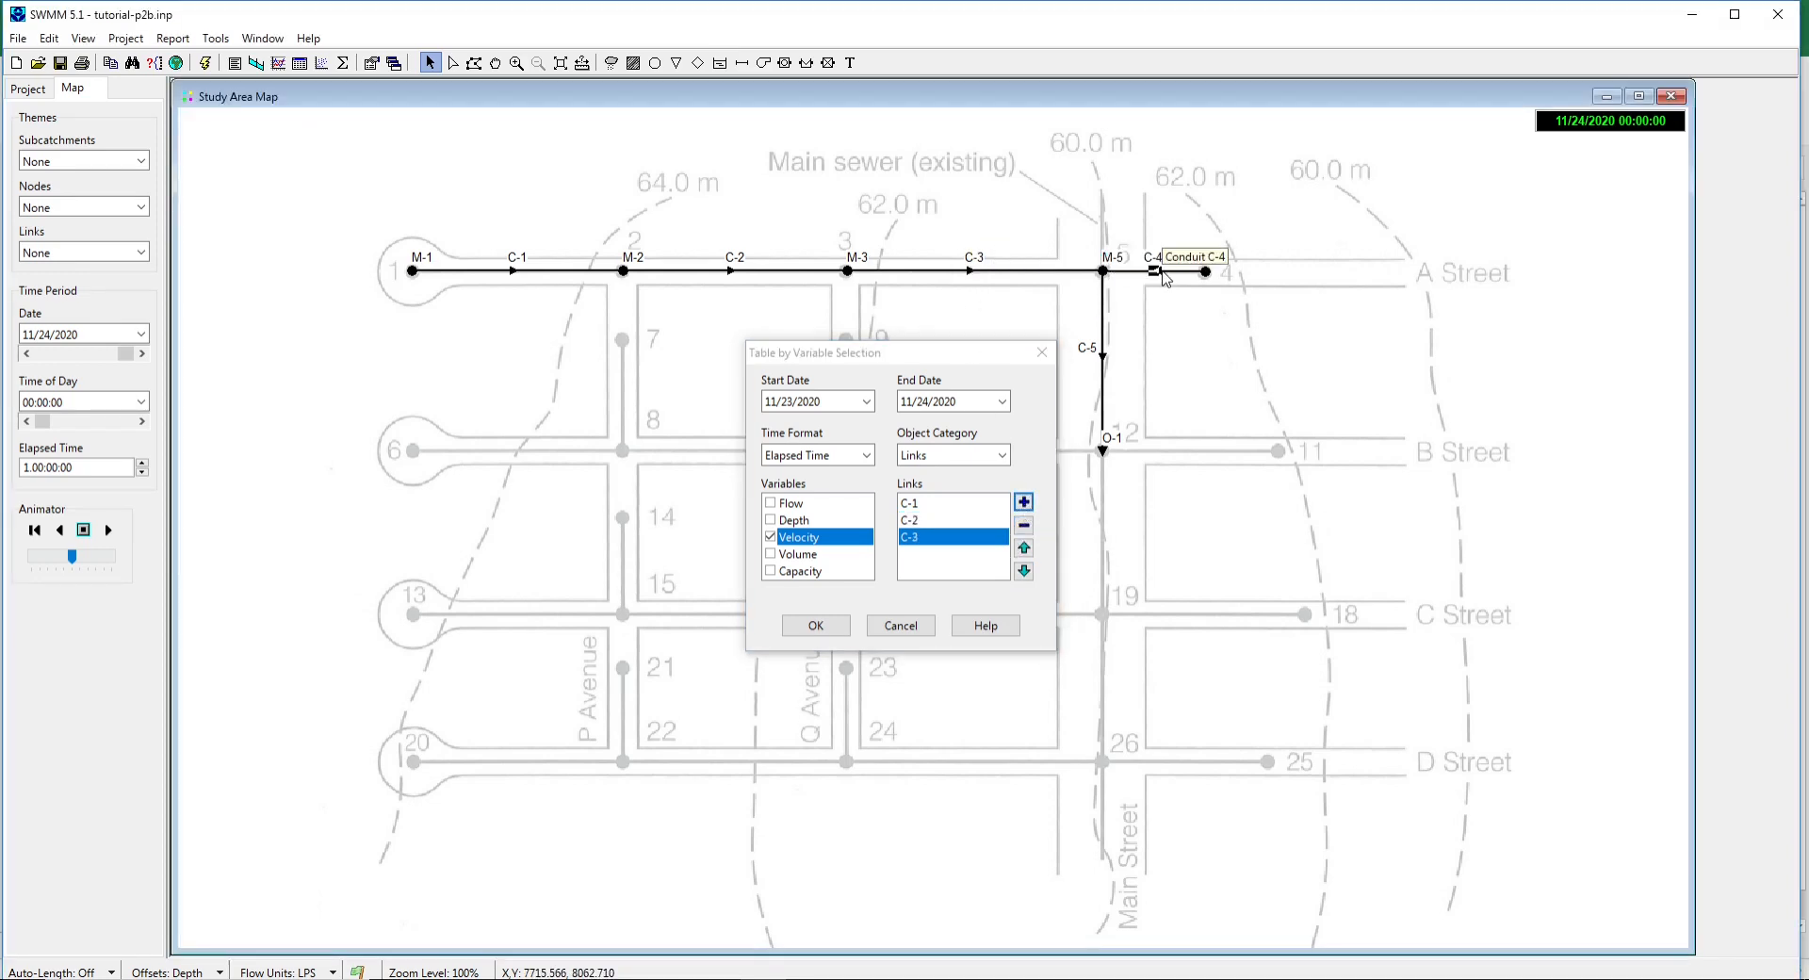
click(1023, 502)
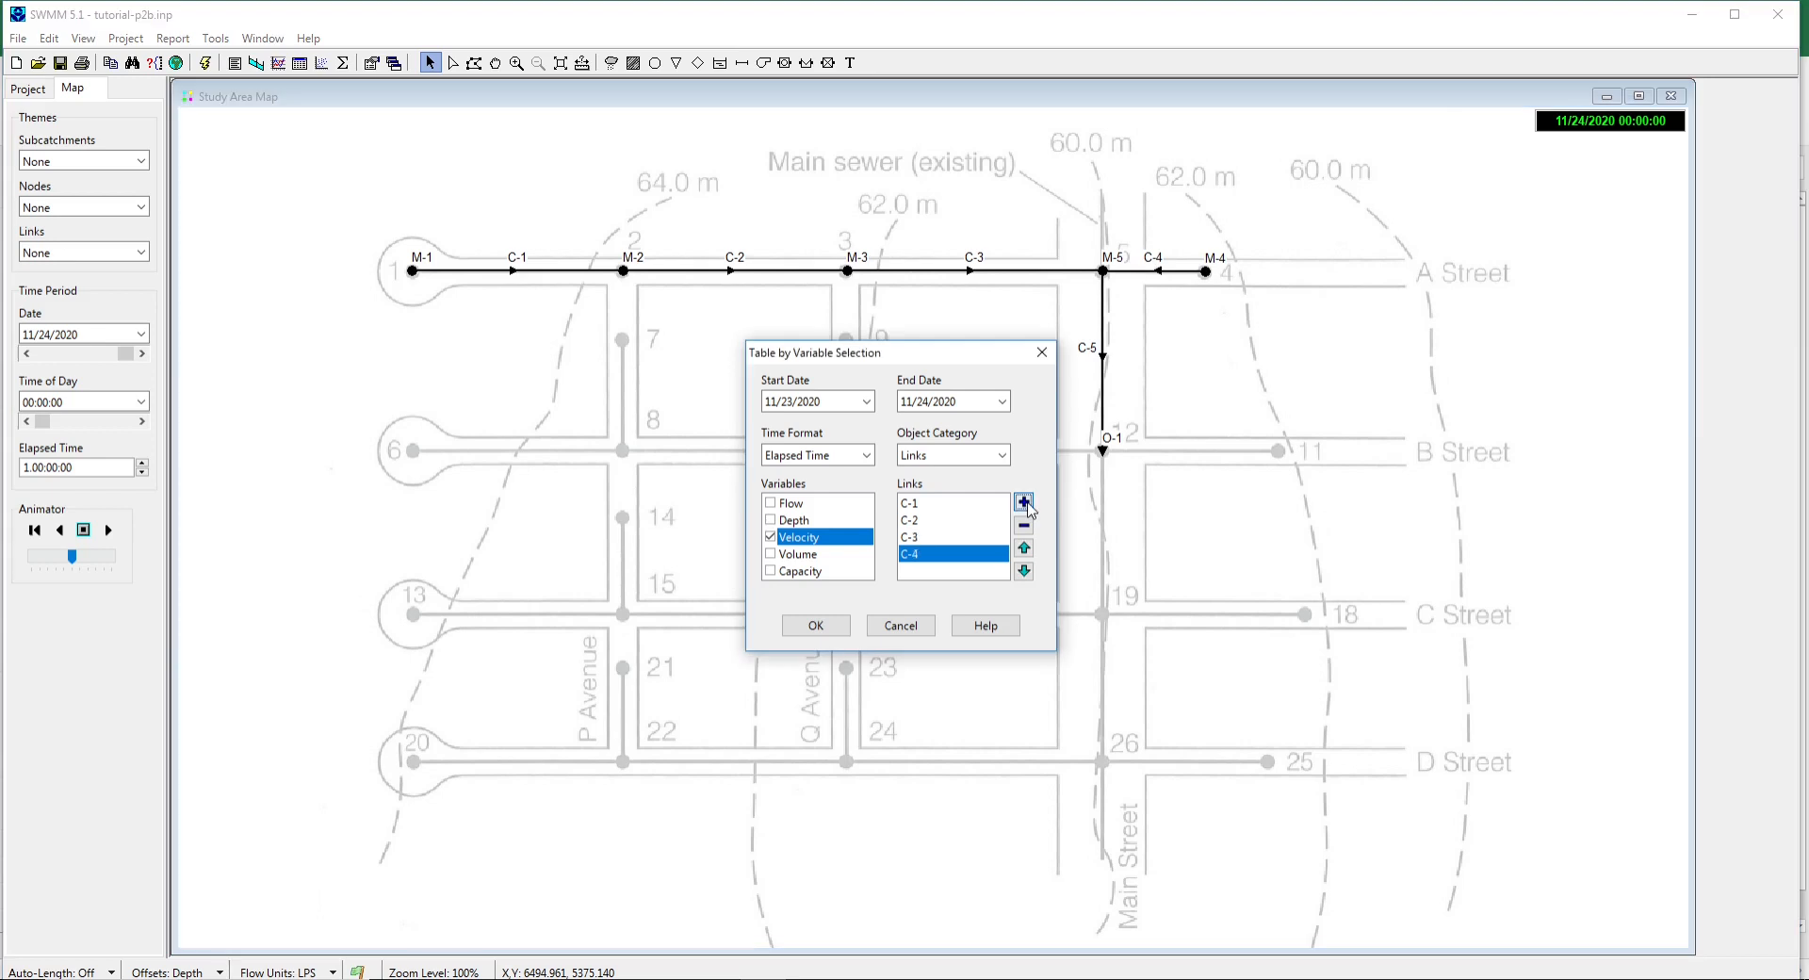
click(1102, 359)
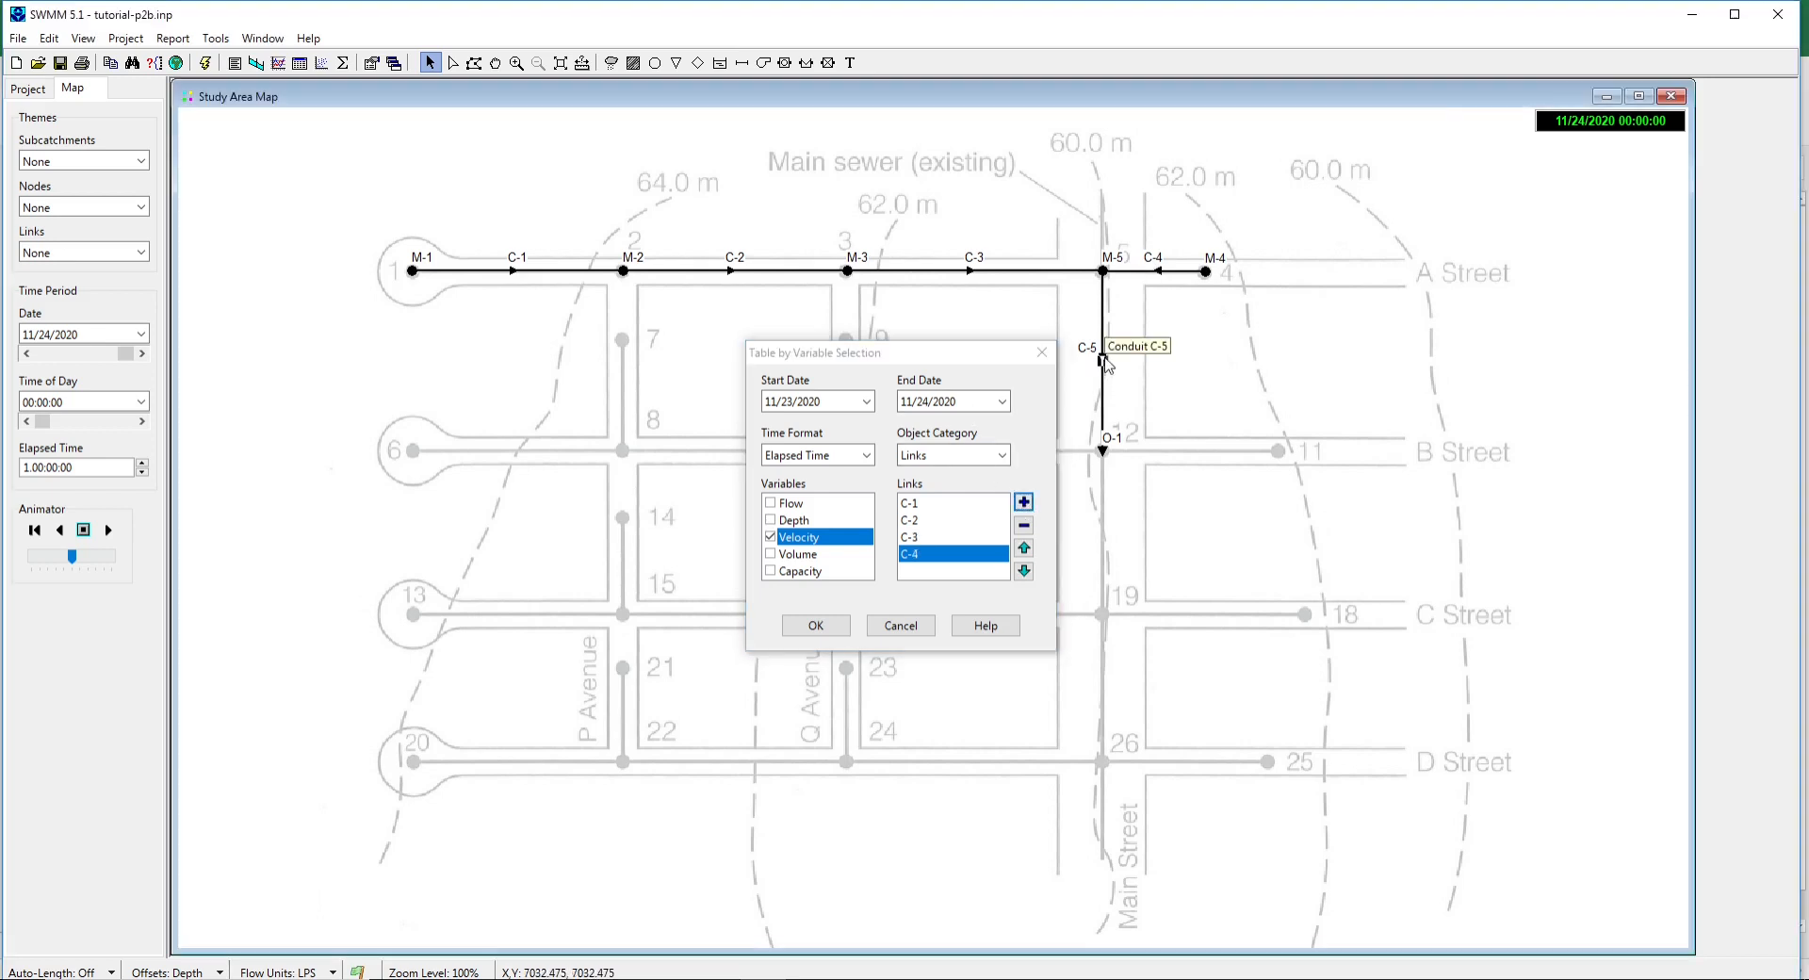
click(1023, 503)
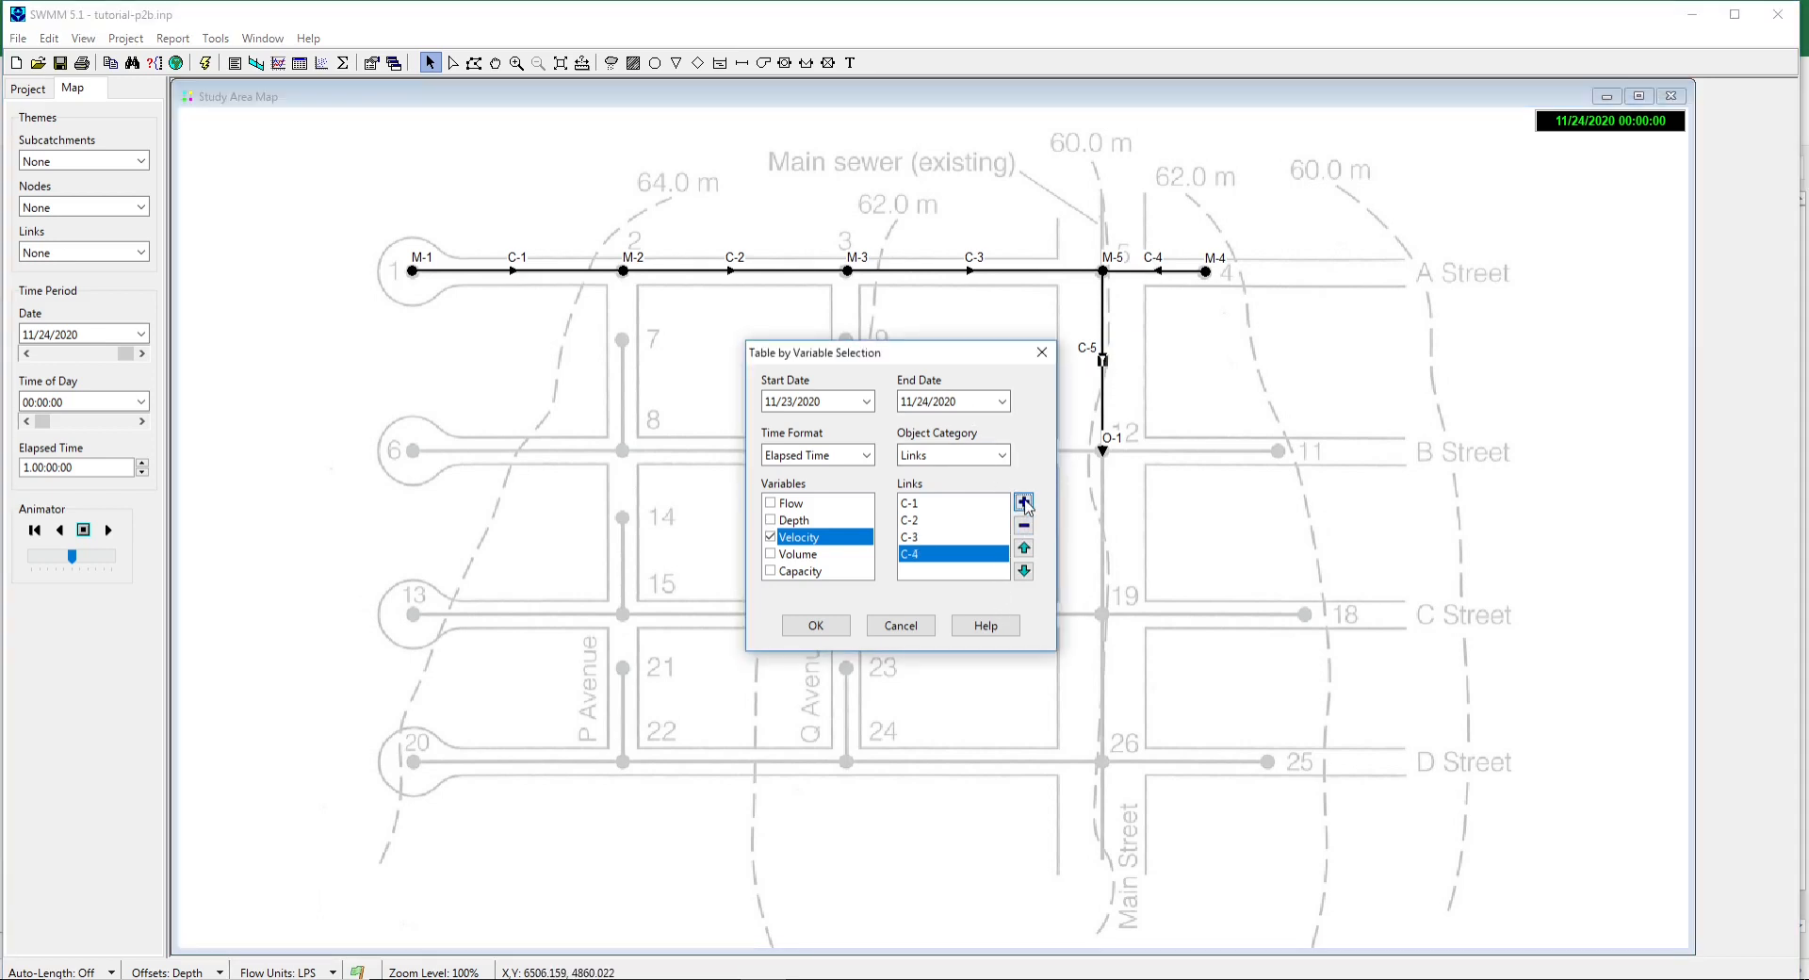
click(812, 626)
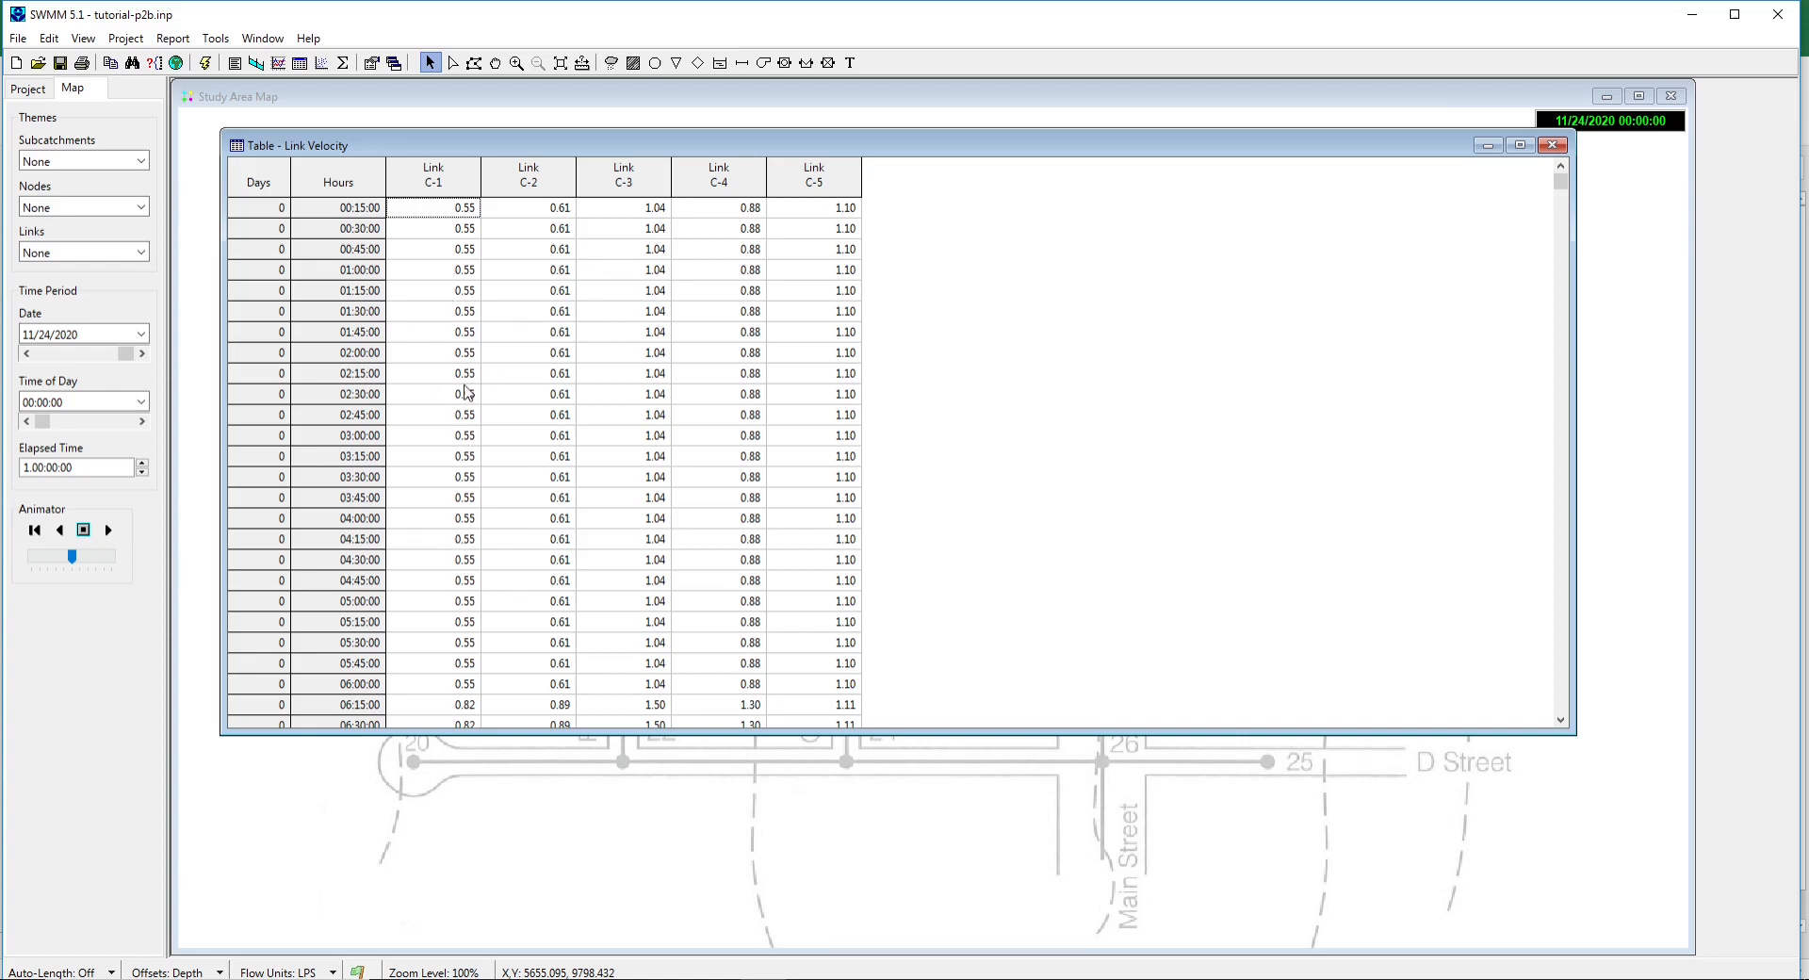
Review the link velocities of C-1 to C-5 across the simulation period and close the table.
key(Down)
key(Down)
key(Down)
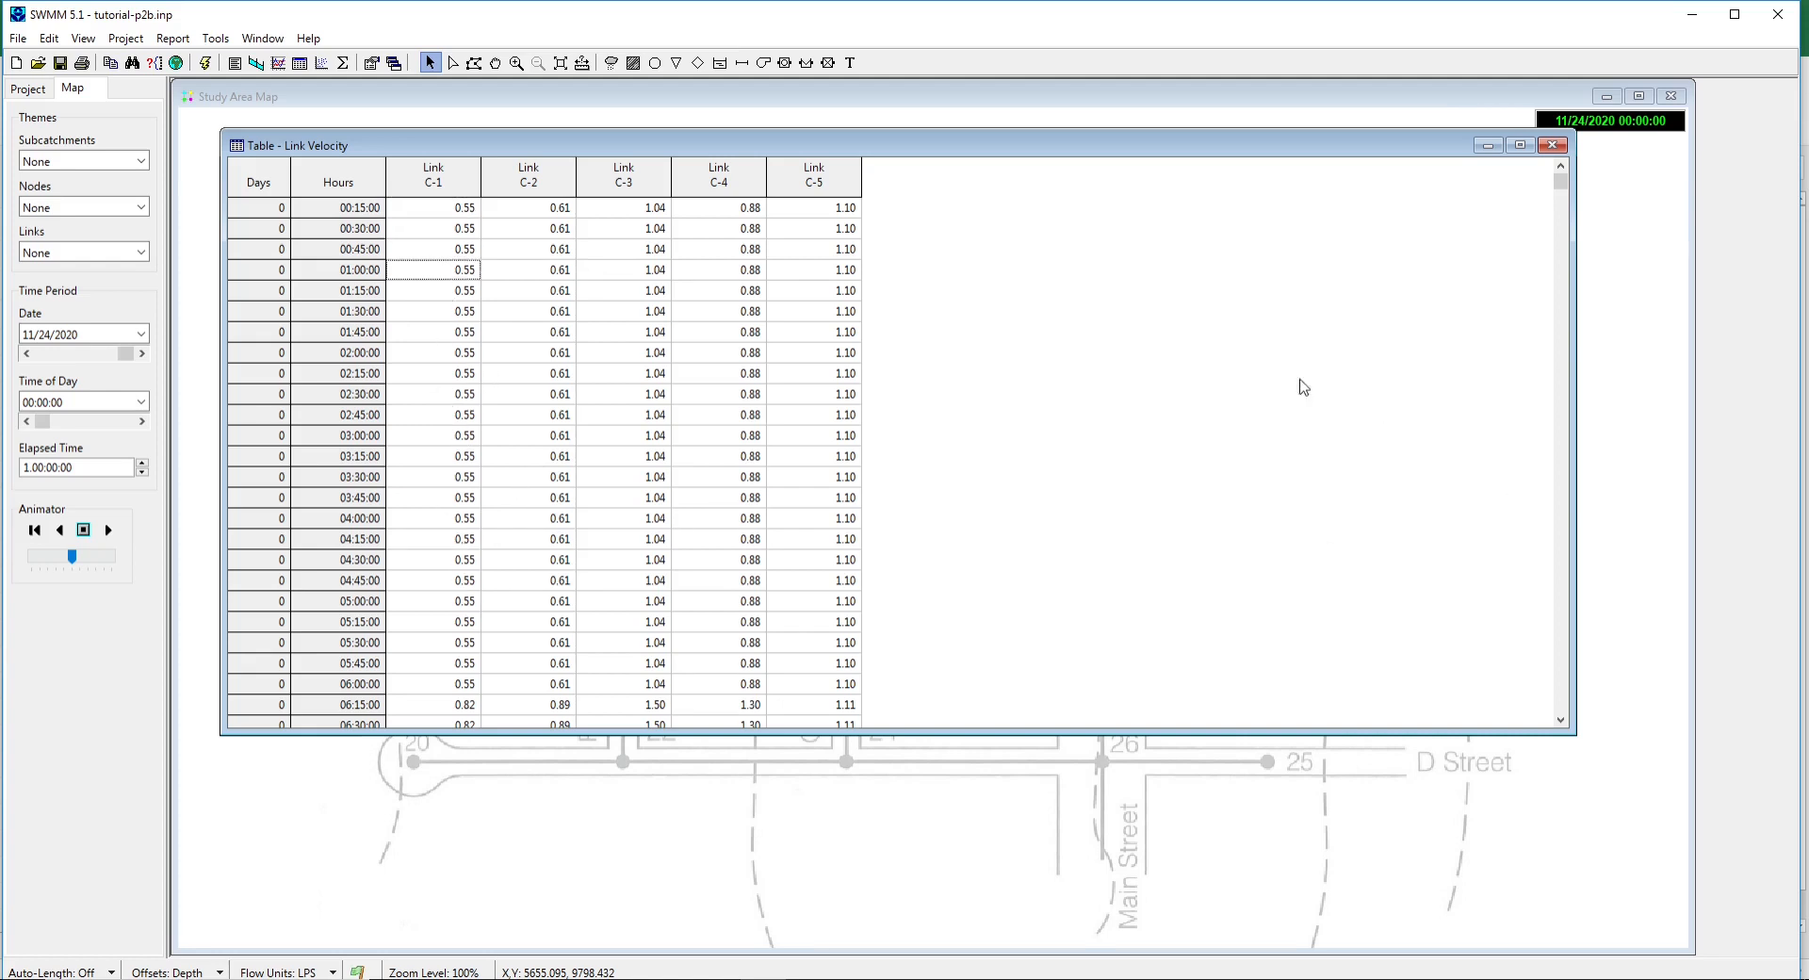
drag(1561, 182, 1561, 695)
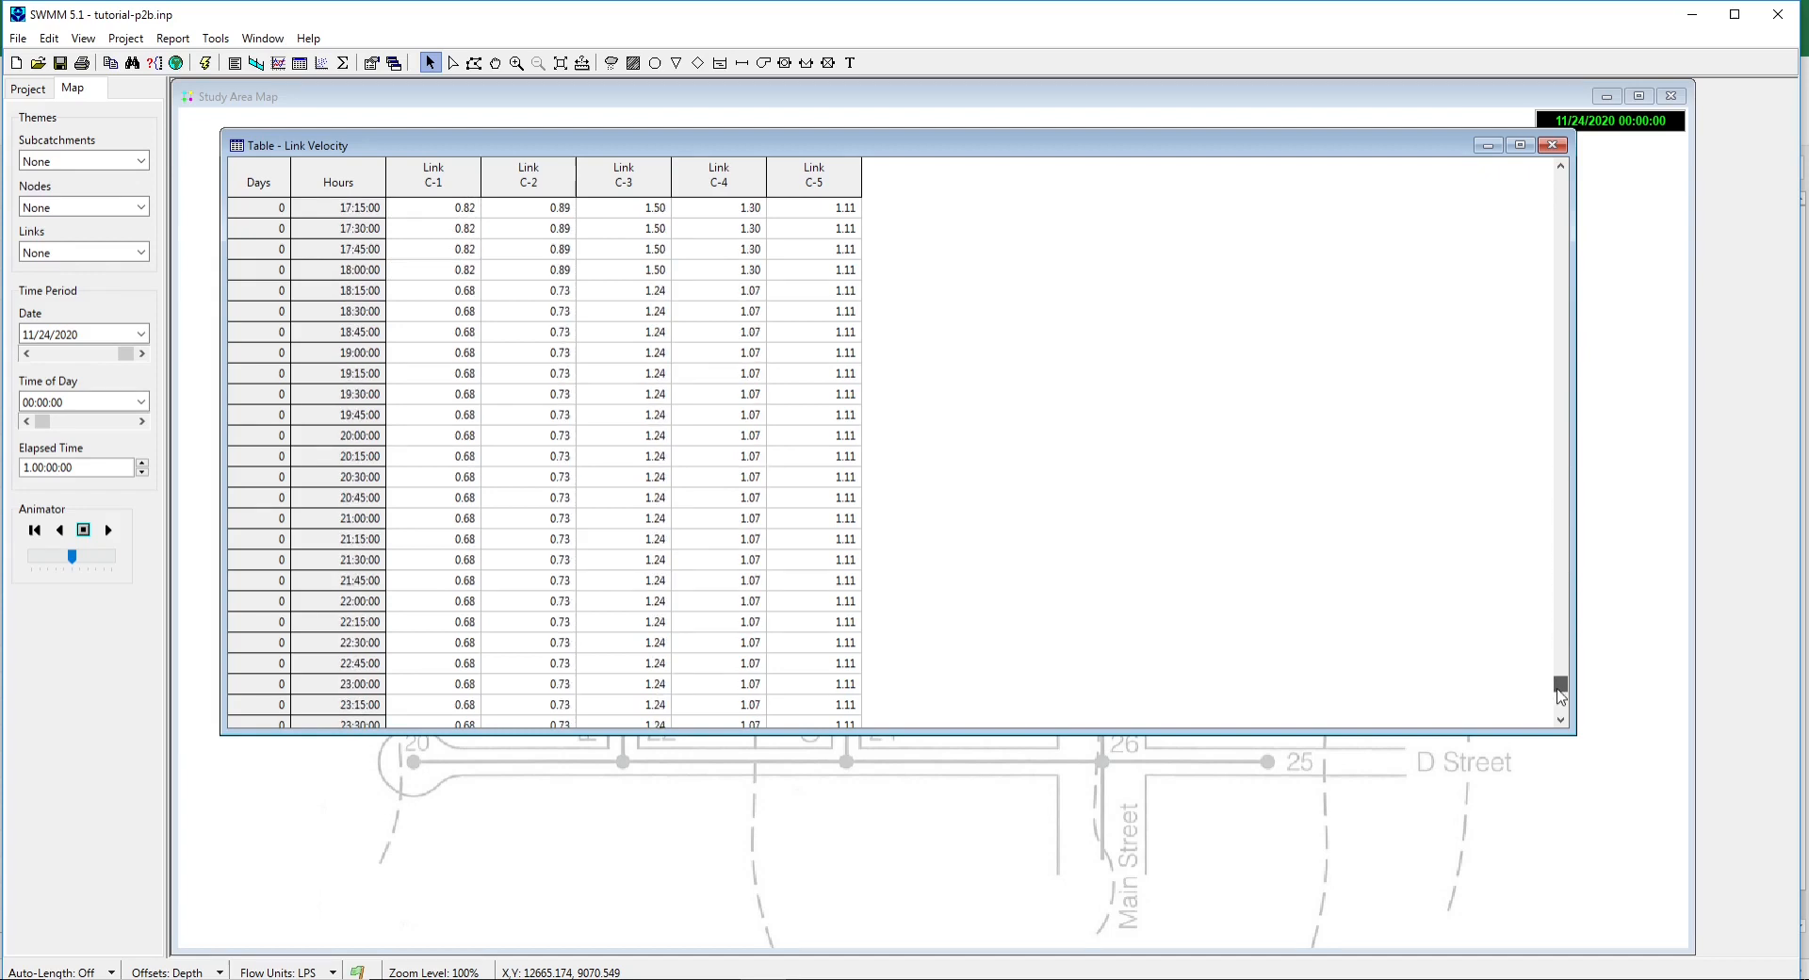
click(1554, 146)
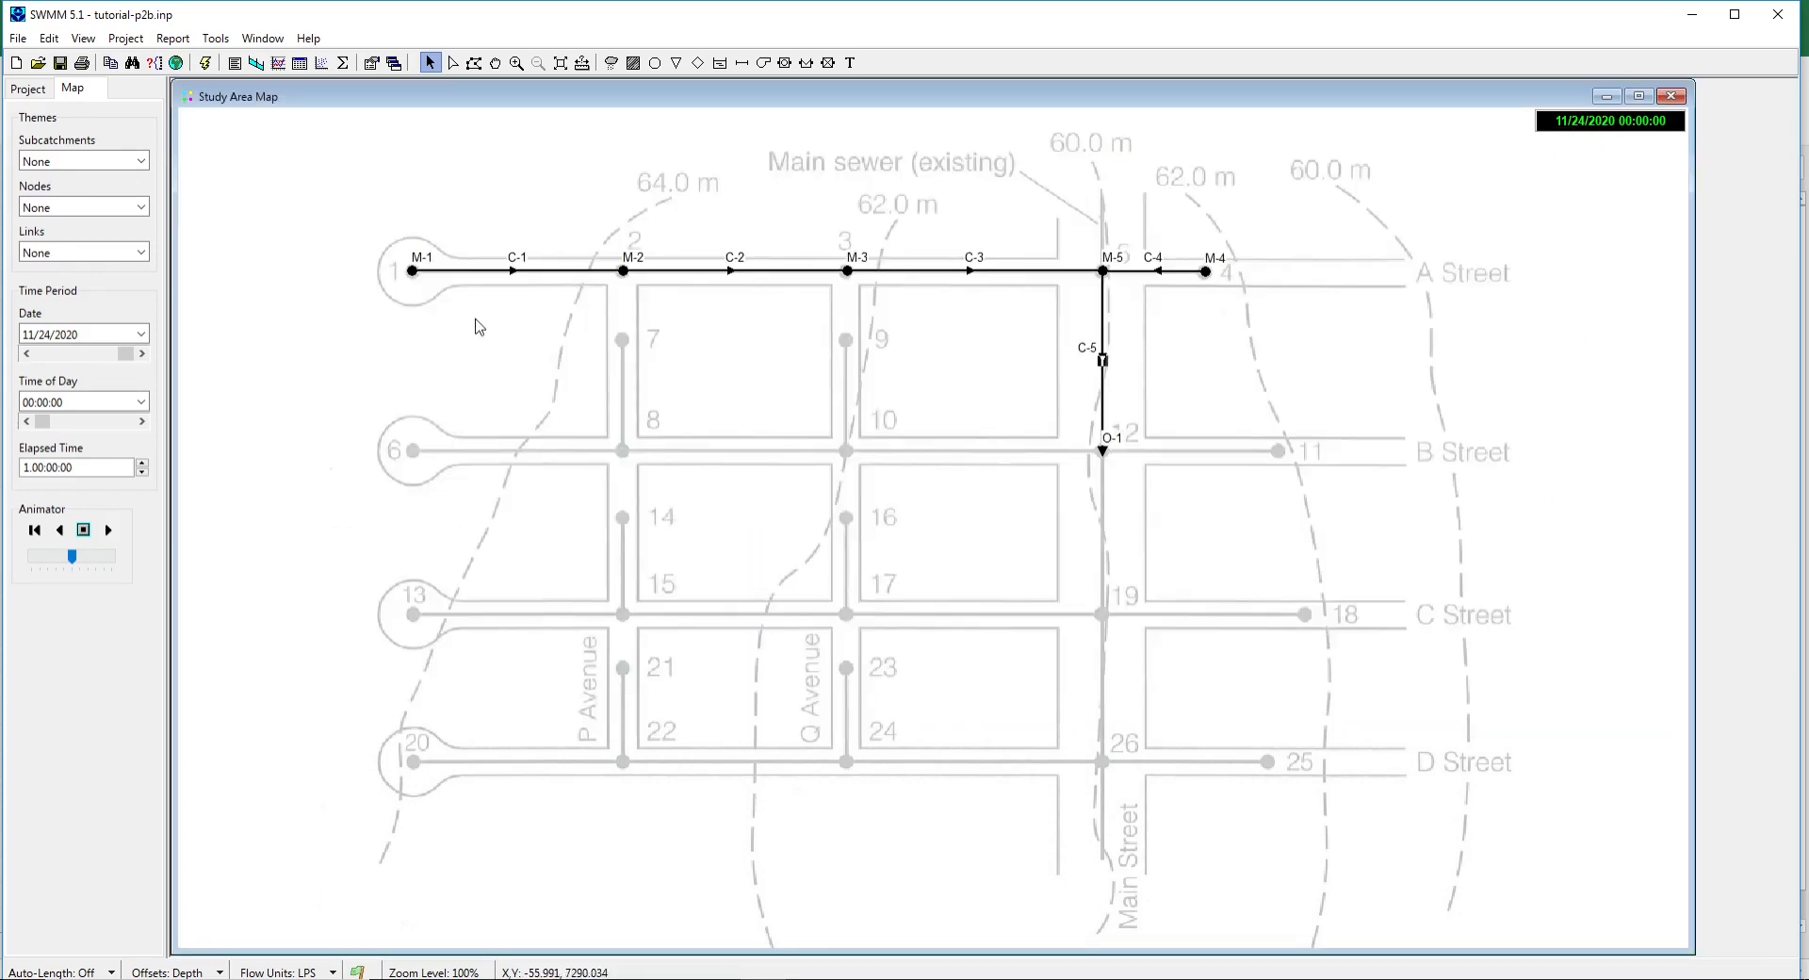
Start a table by variable with object category Nodes, keeping Depth as the variable.
click(299, 64)
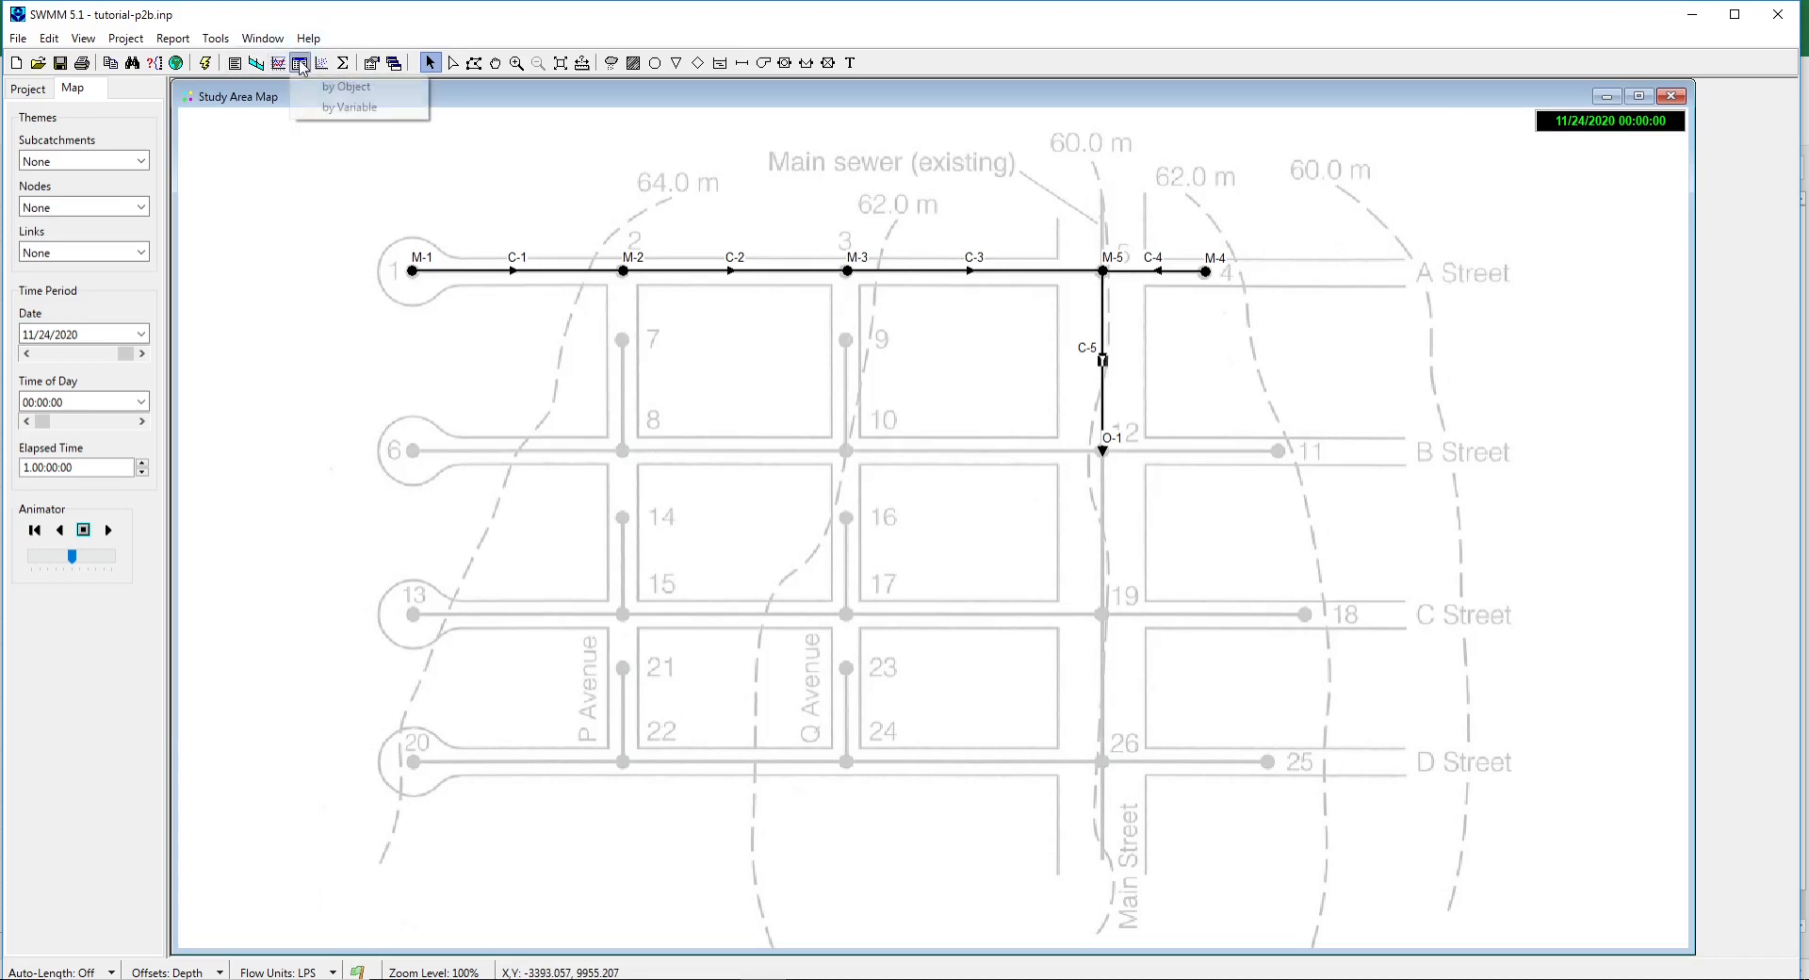
click(342, 109)
click(1001, 455)
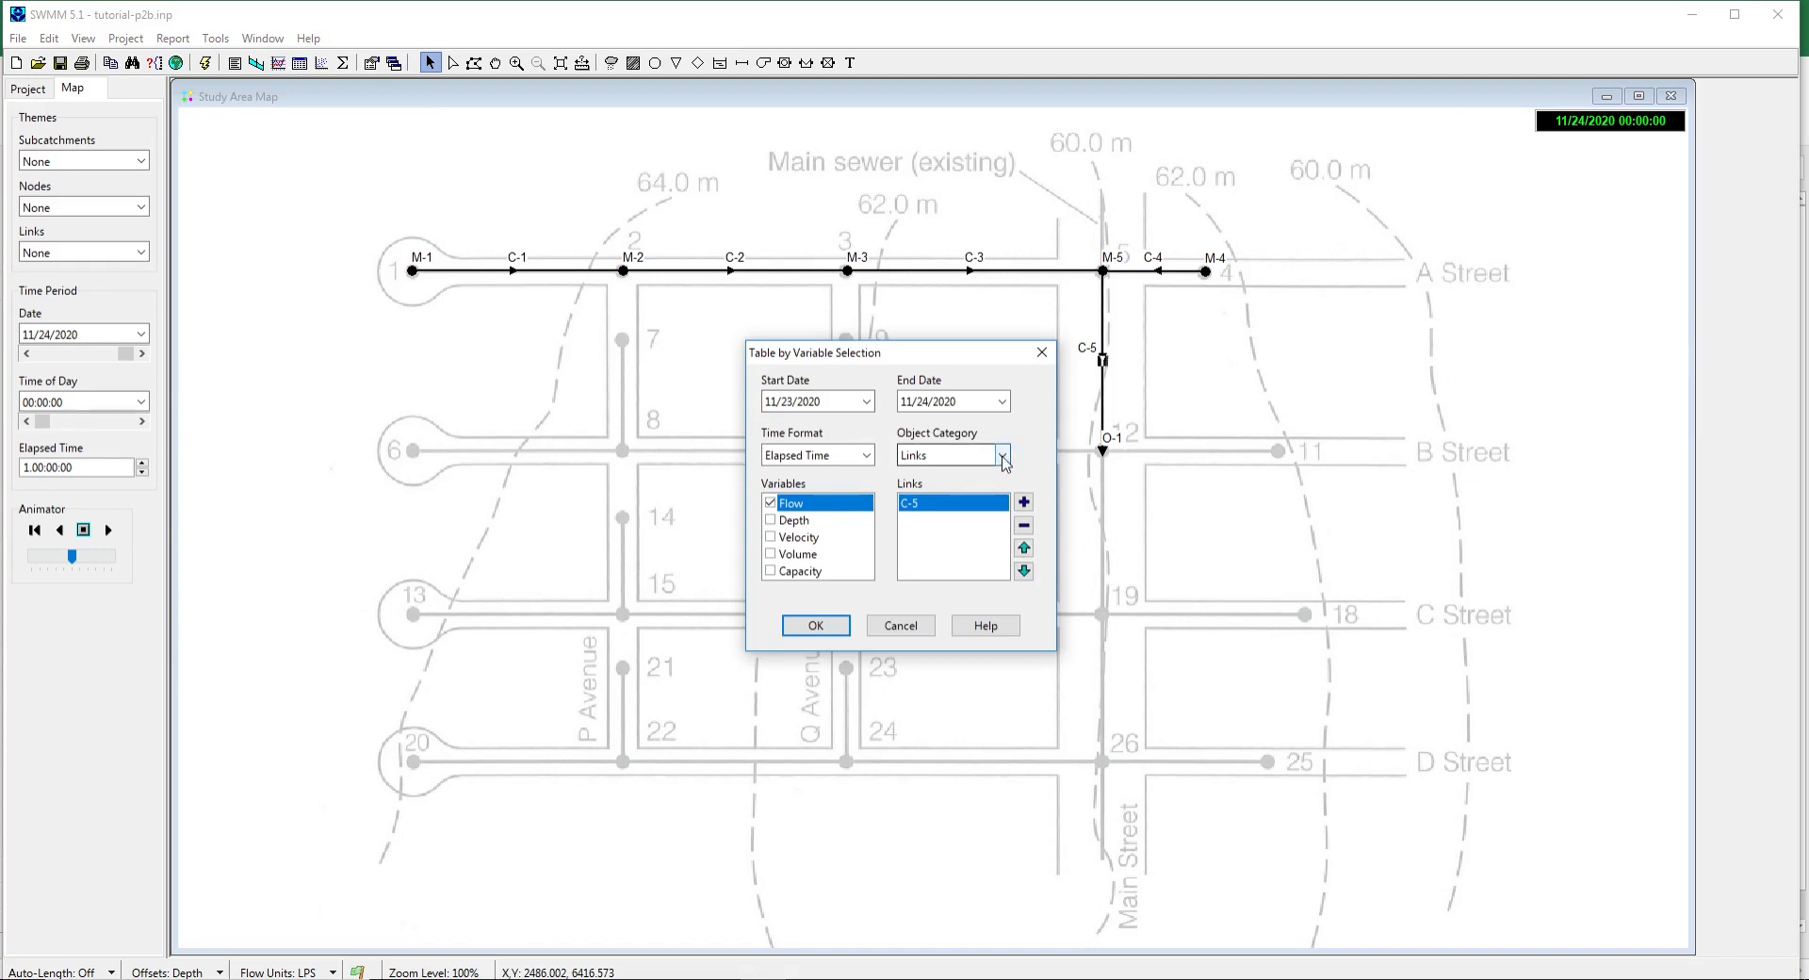
click(938, 492)
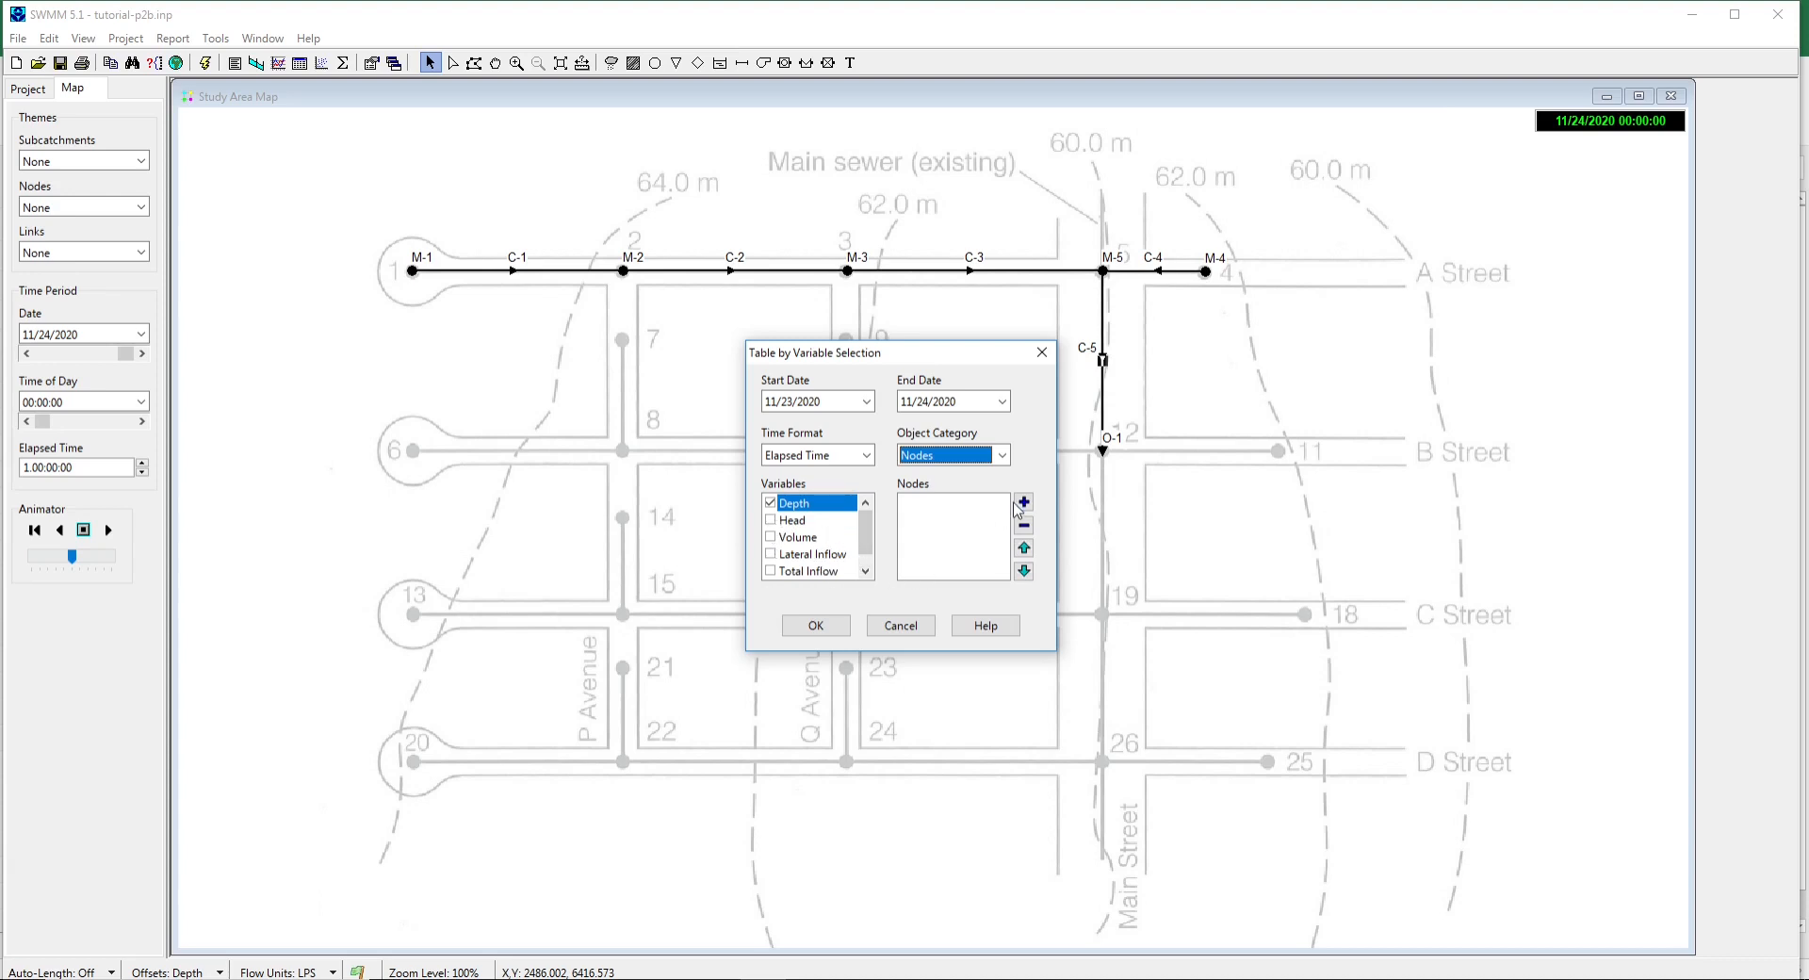
Add junctions M-1, M-2, M-3, M-4 and M-5 from the map to the table's nodes and generate the node depth table.
click(415, 271)
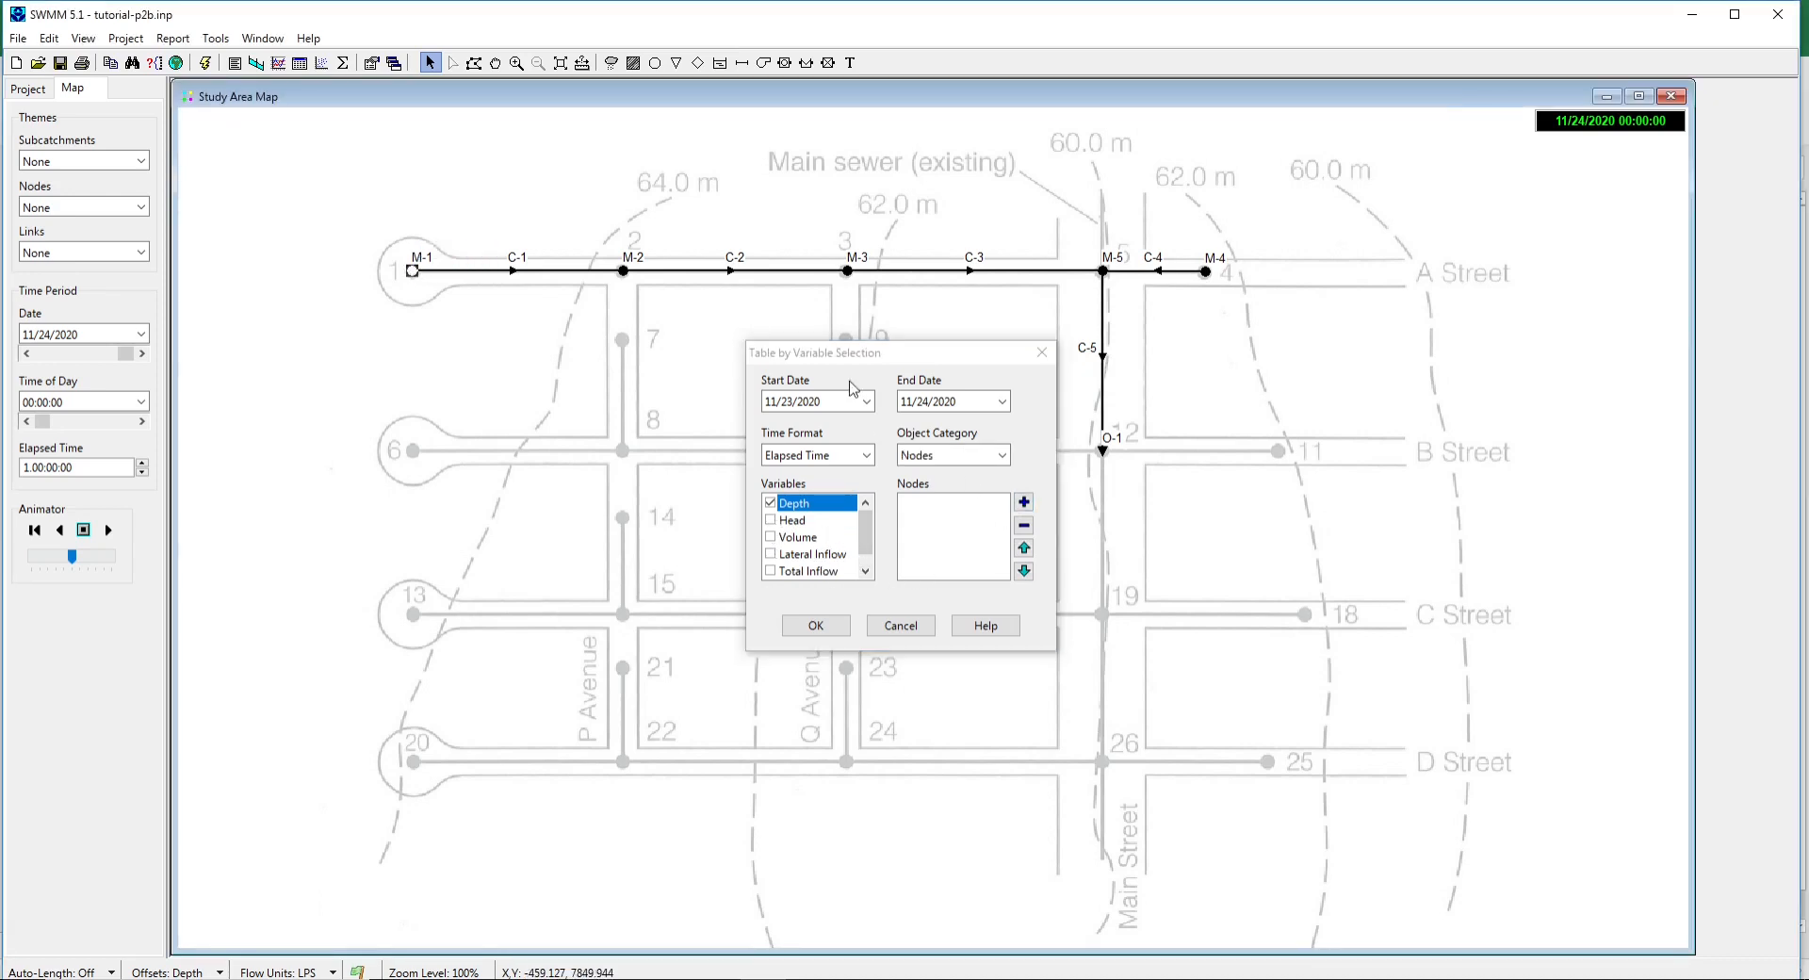
click(1023, 501)
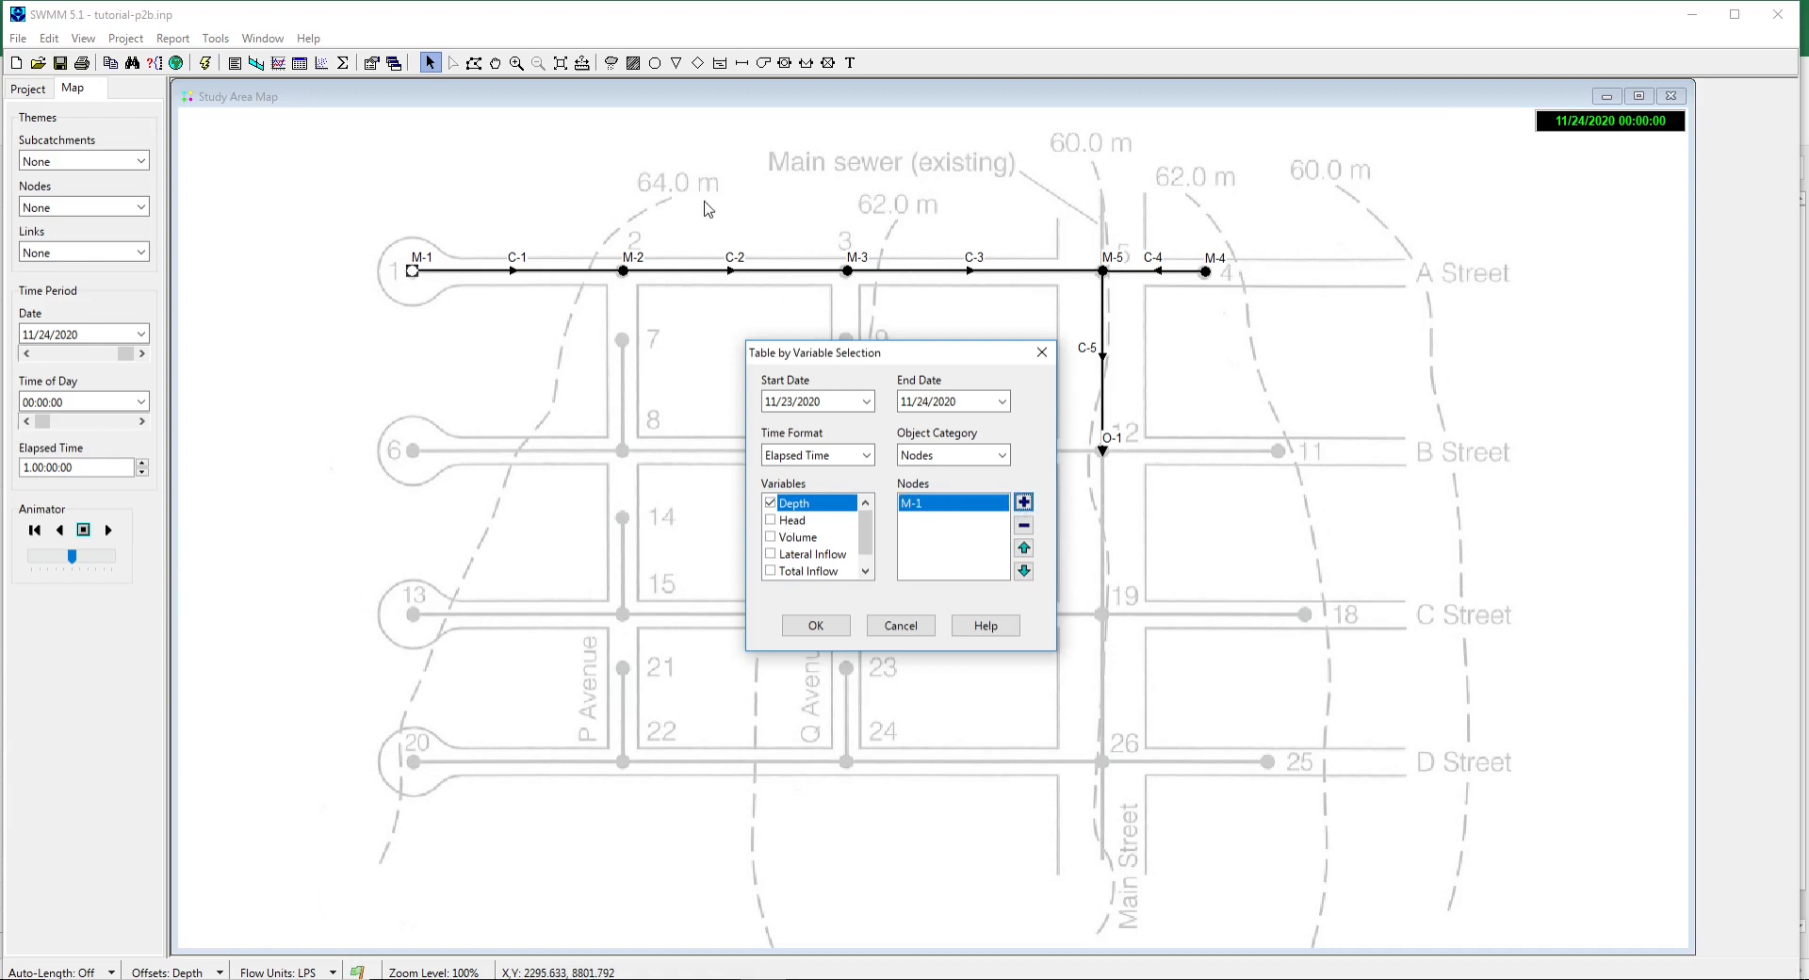
click(625, 272)
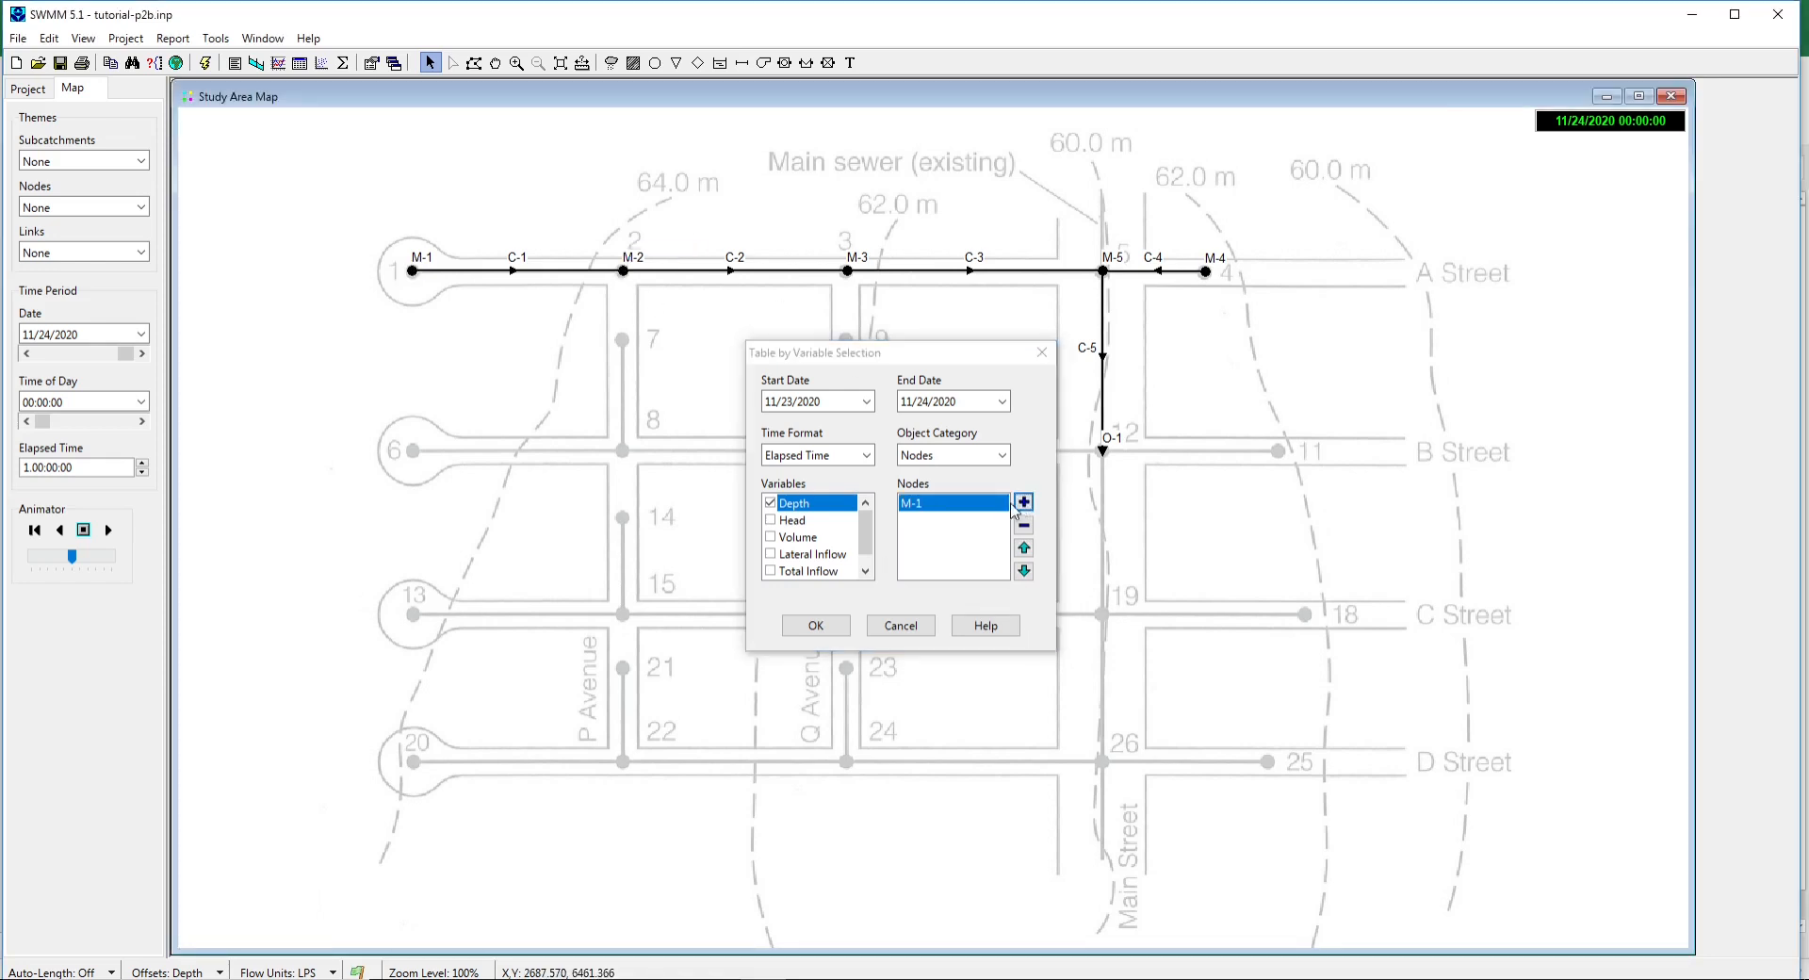
click(1023, 501)
click(848, 272)
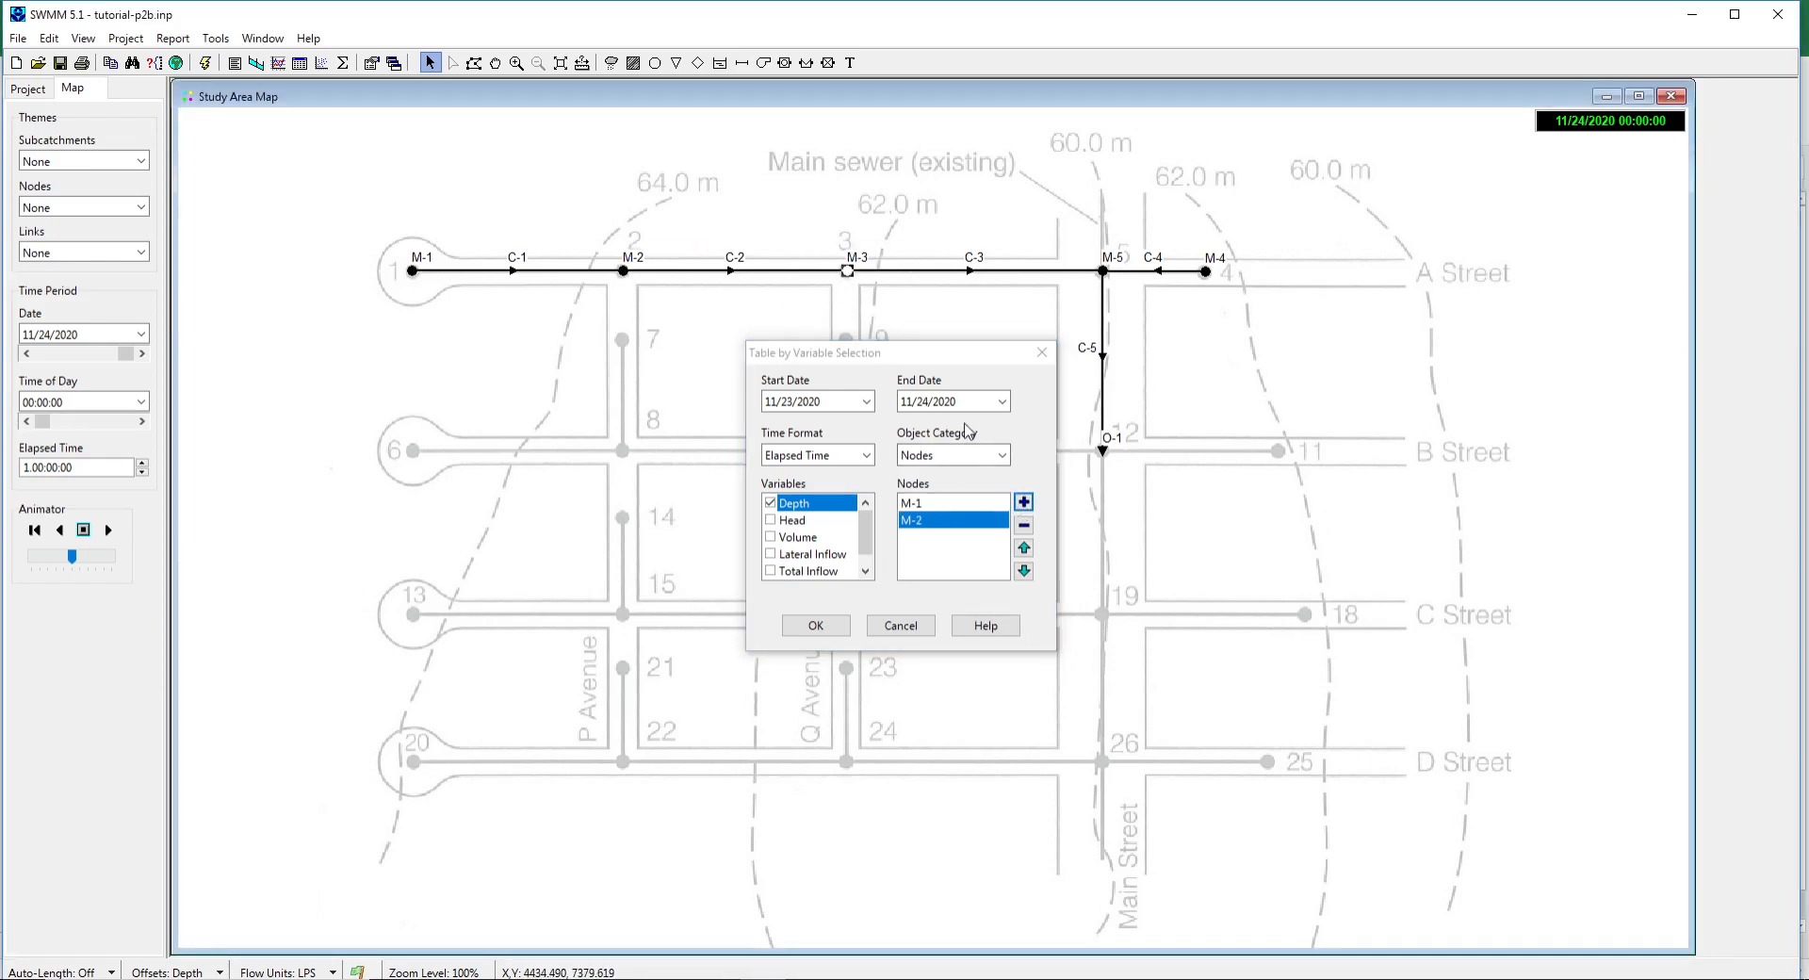
click(1023, 501)
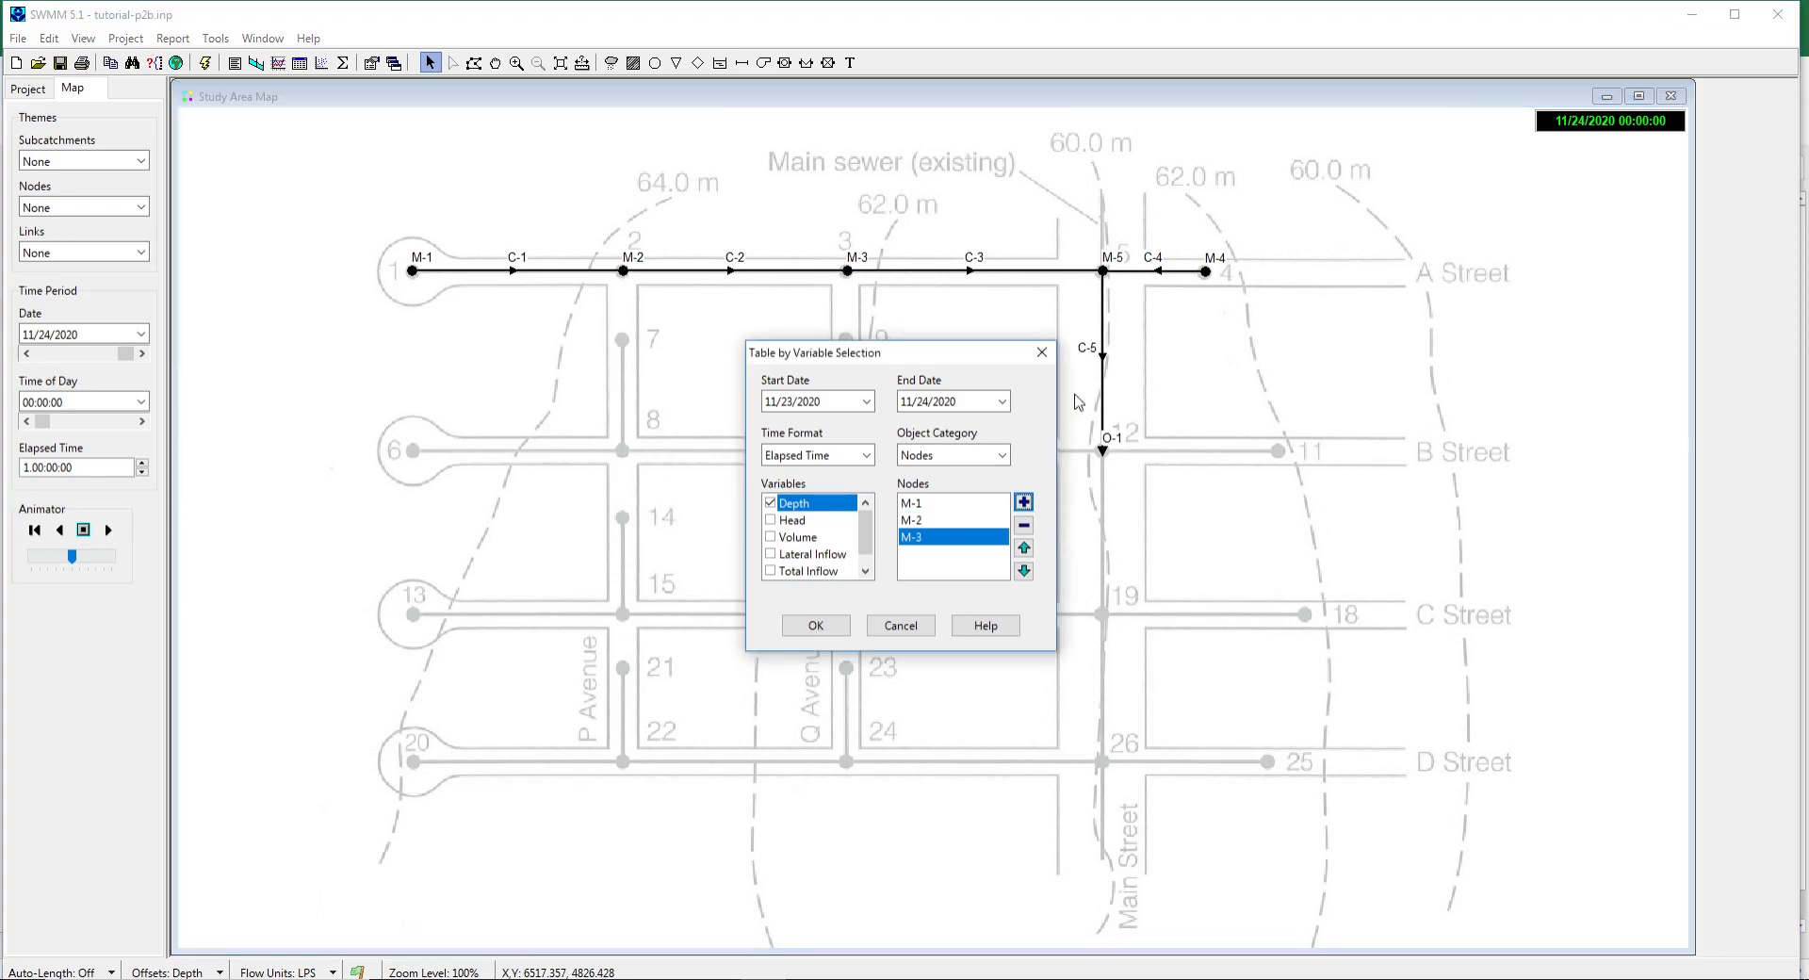
click(1205, 272)
click(1023, 502)
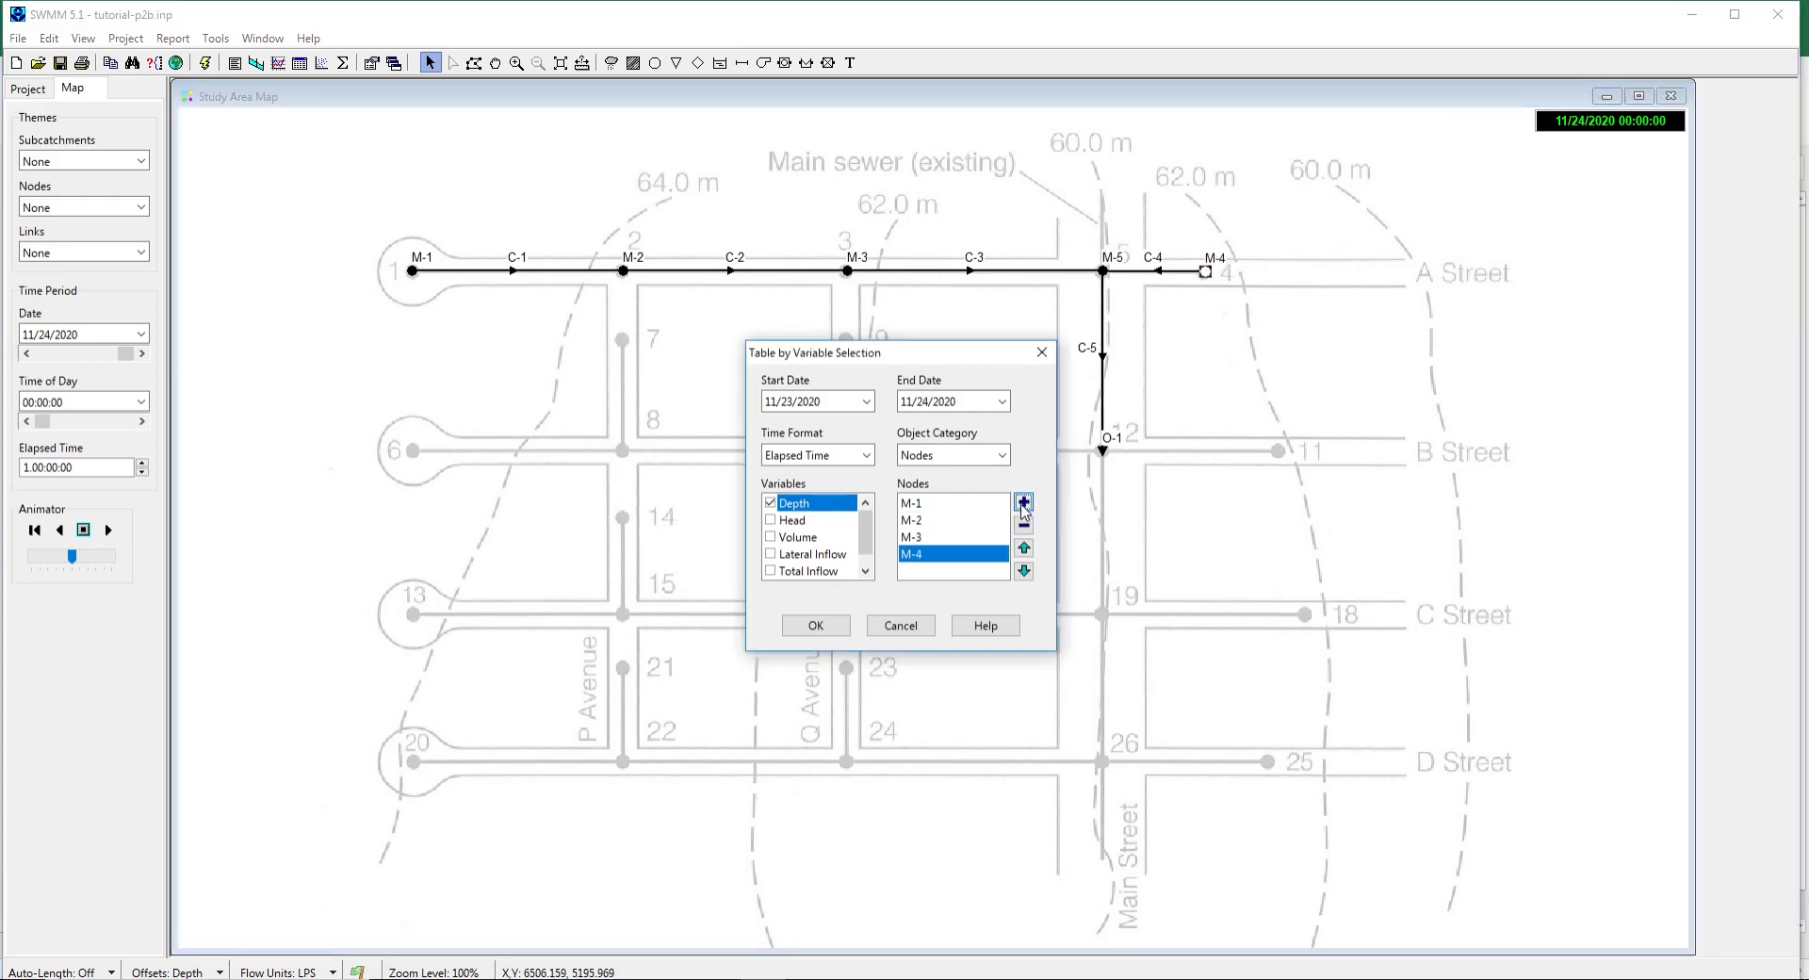
click(1101, 272)
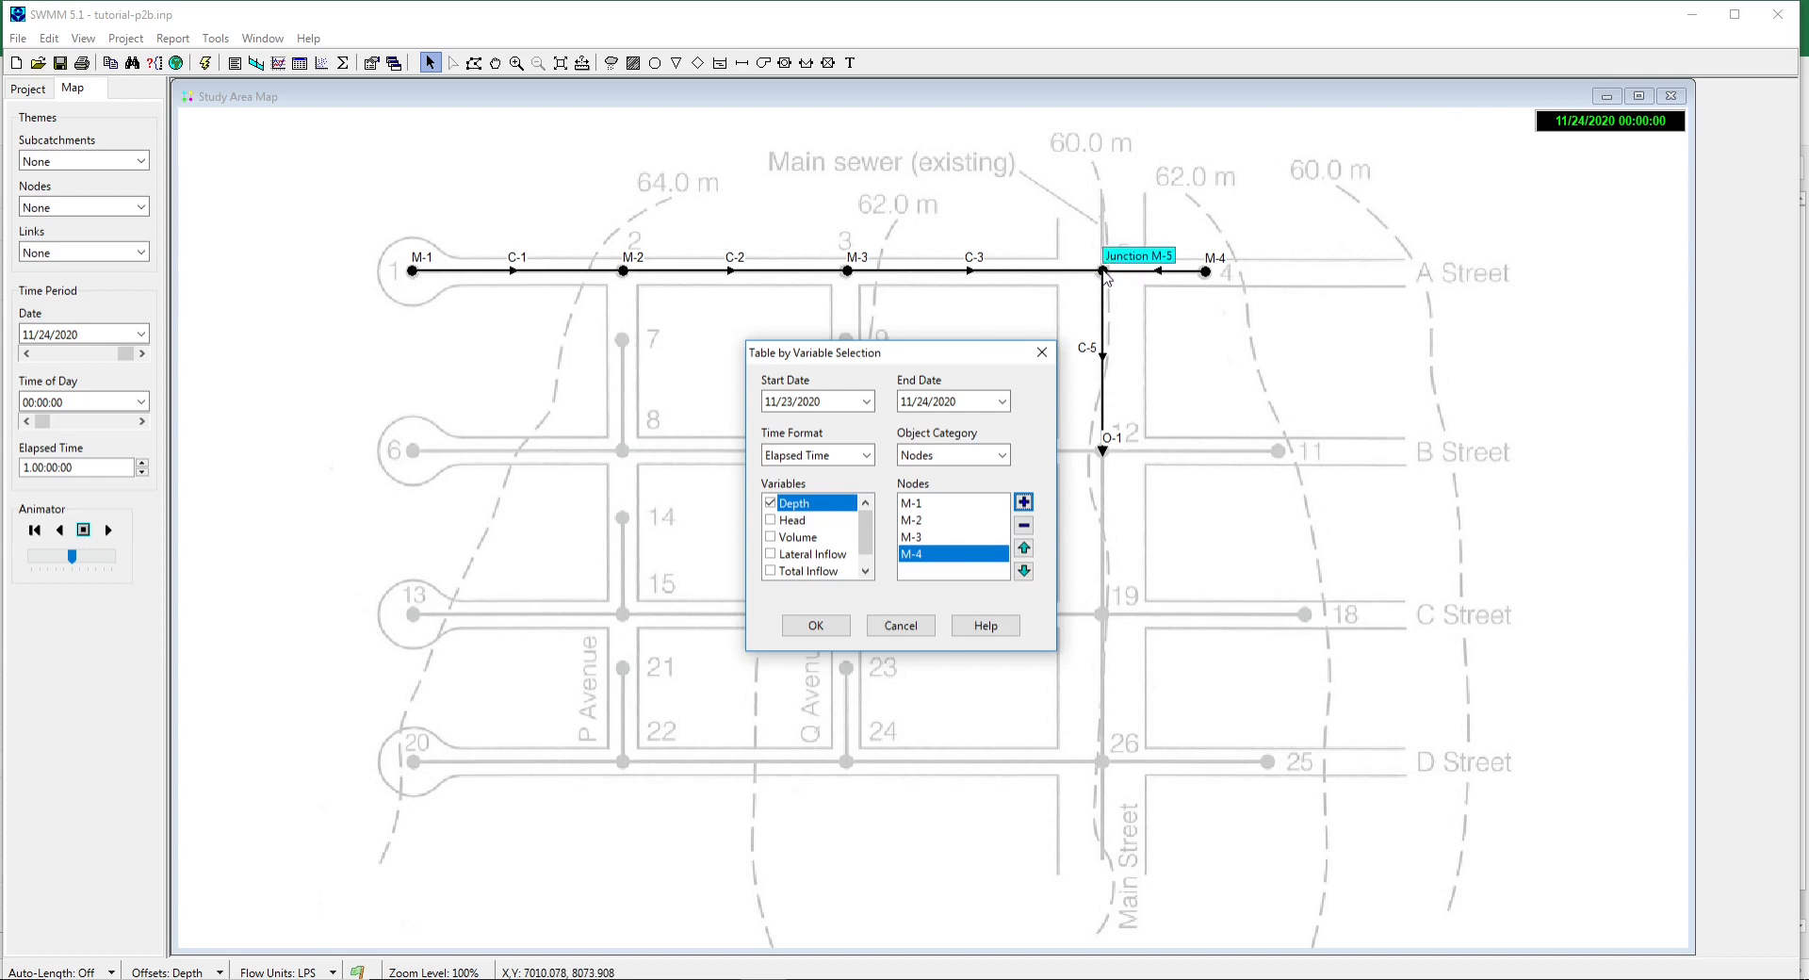
click(1024, 506)
click(816, 628)
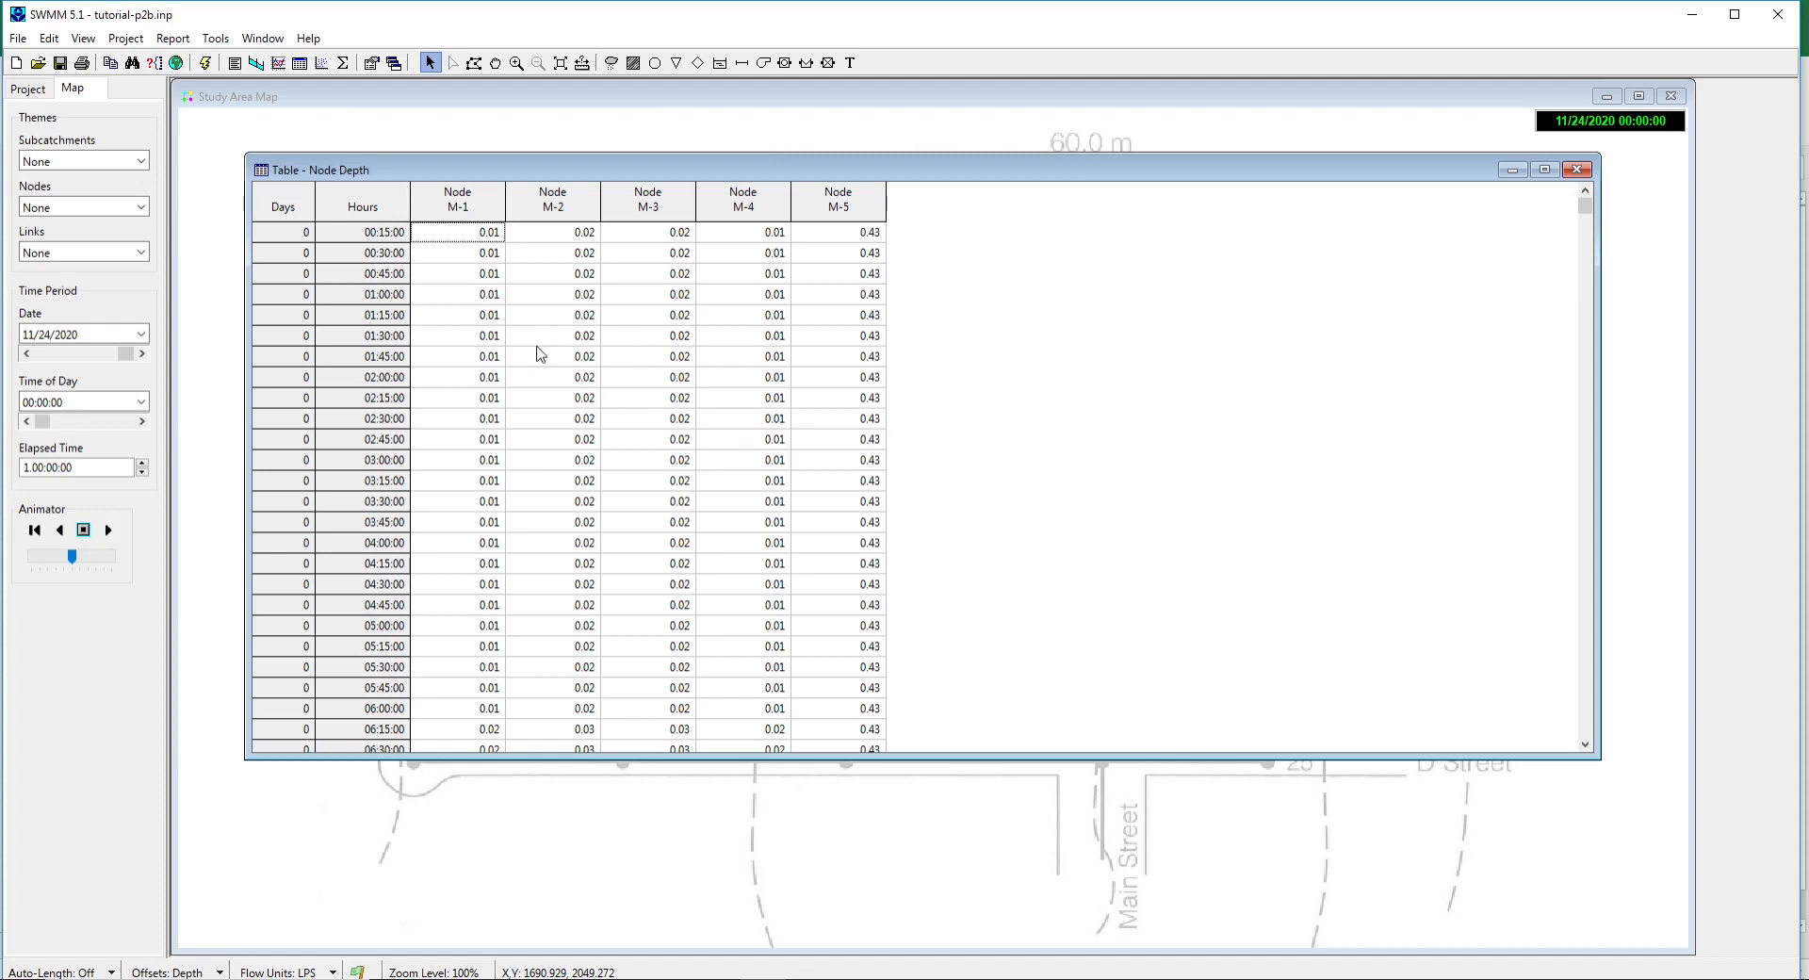
Examine the water depths at nodes M-1 to M-5 over the simulation period and close the table.
key(Down)
key(Down)
key(Down)
key(Down)
key(Down)
key(Down)
key(Down)
key(Down)
key(Down)
key(Down)
key(Down)
key(Down)
key(Down)
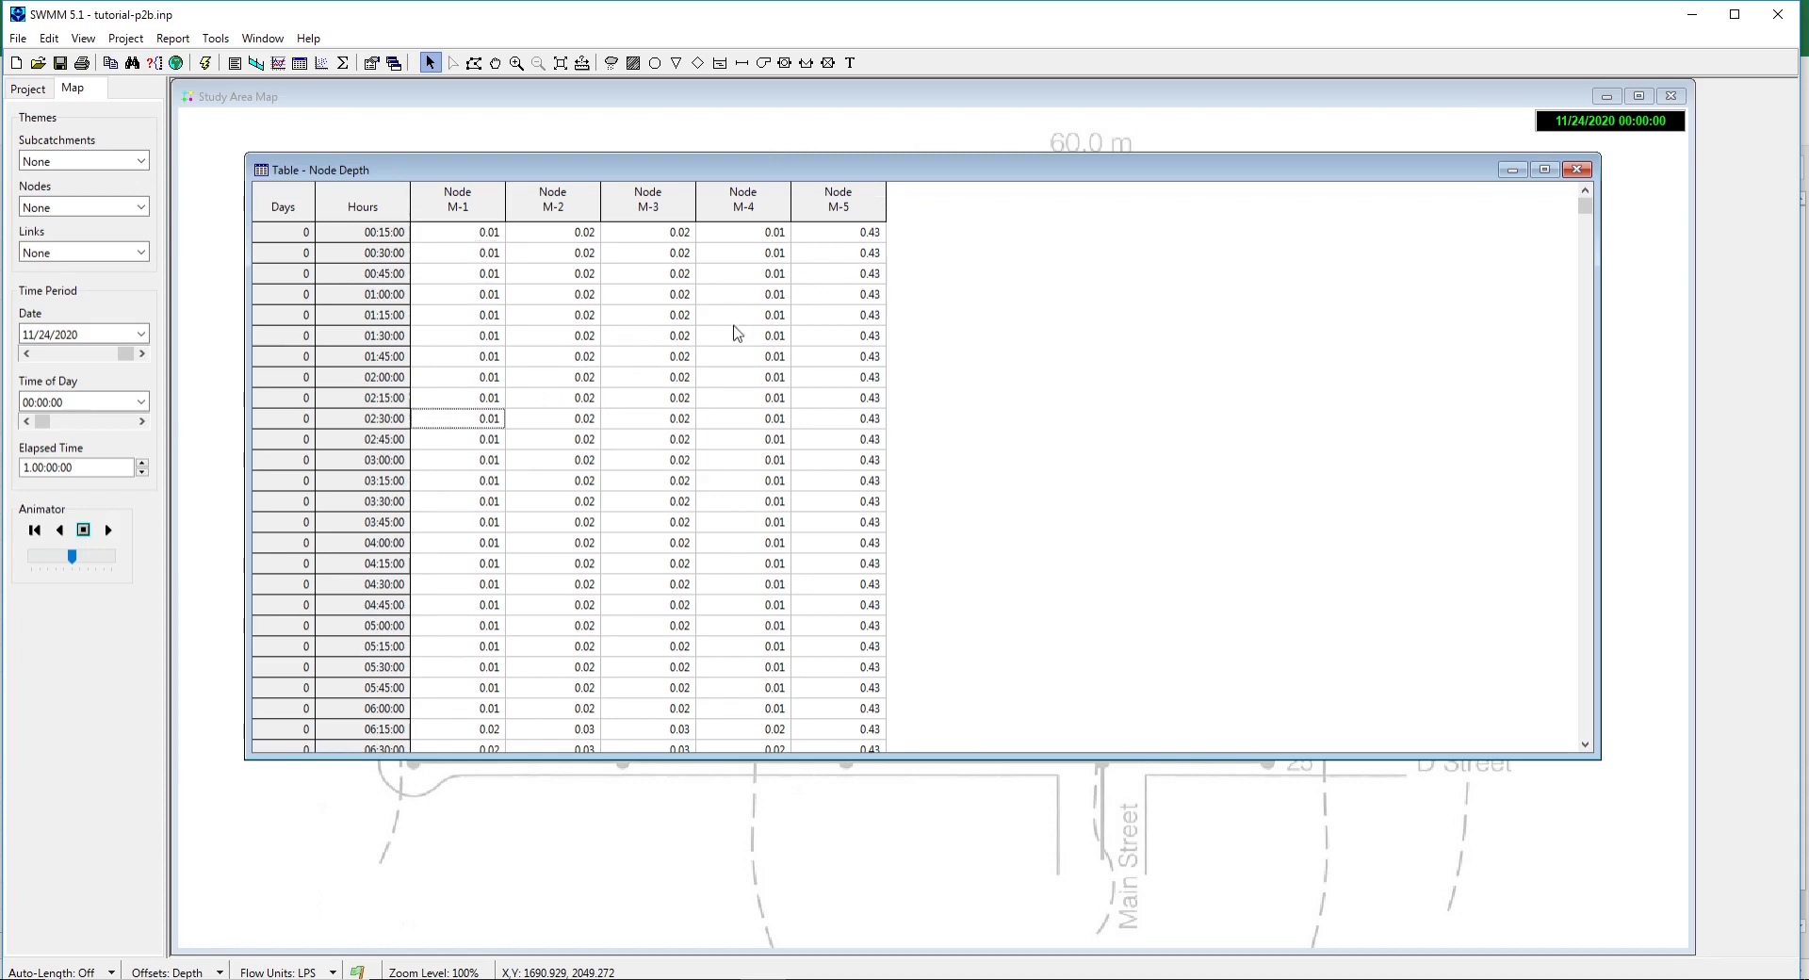
key(Down)
key(Down)
key(Down)
key(Down)
key(Down)
key(Down)
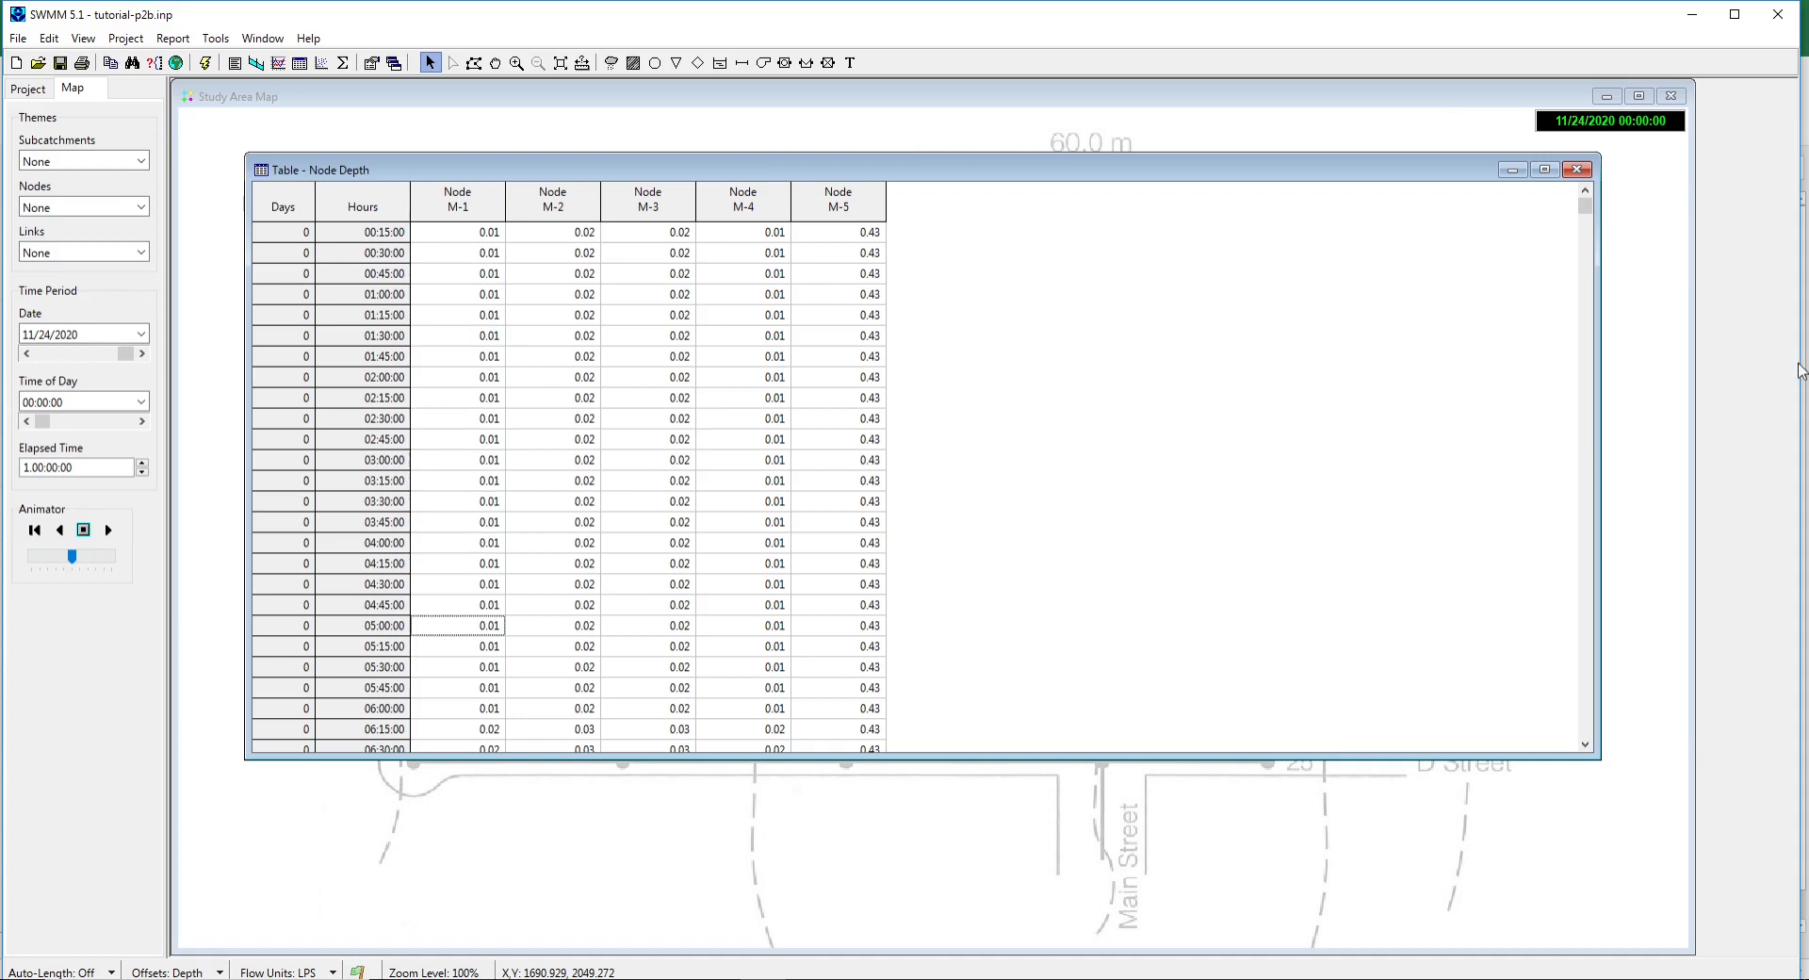
drag(1590, 203, 1580, 622)
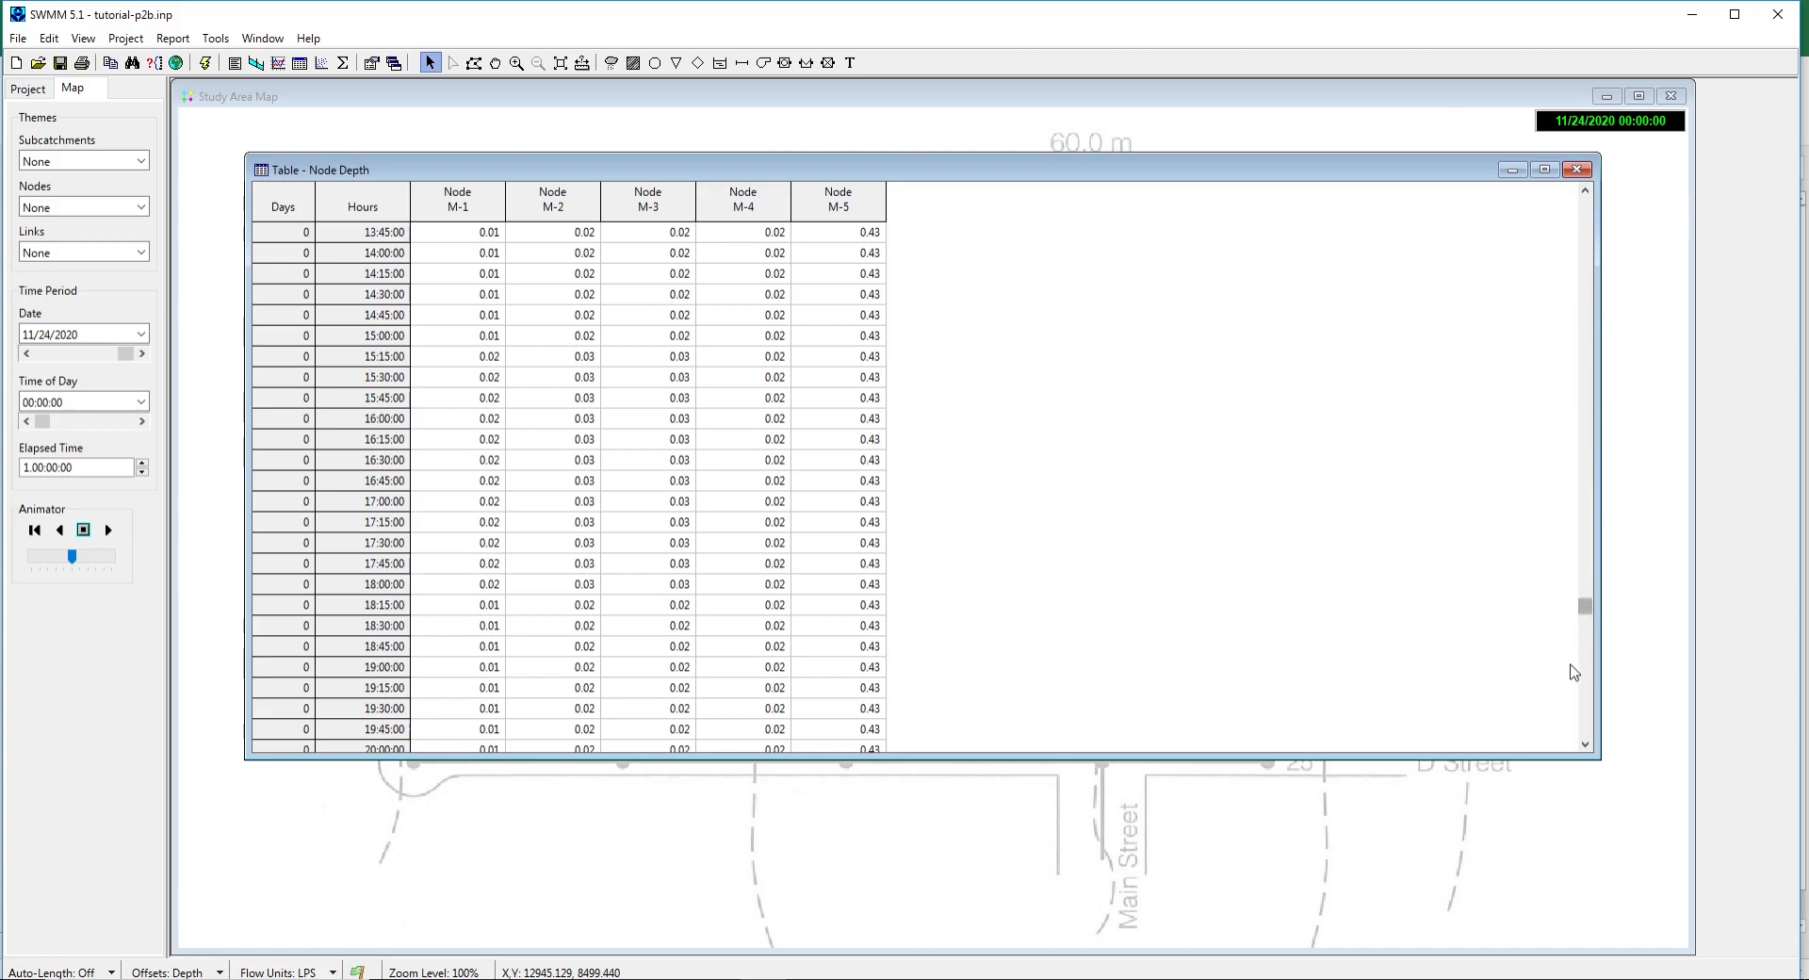
click(1584, 744)
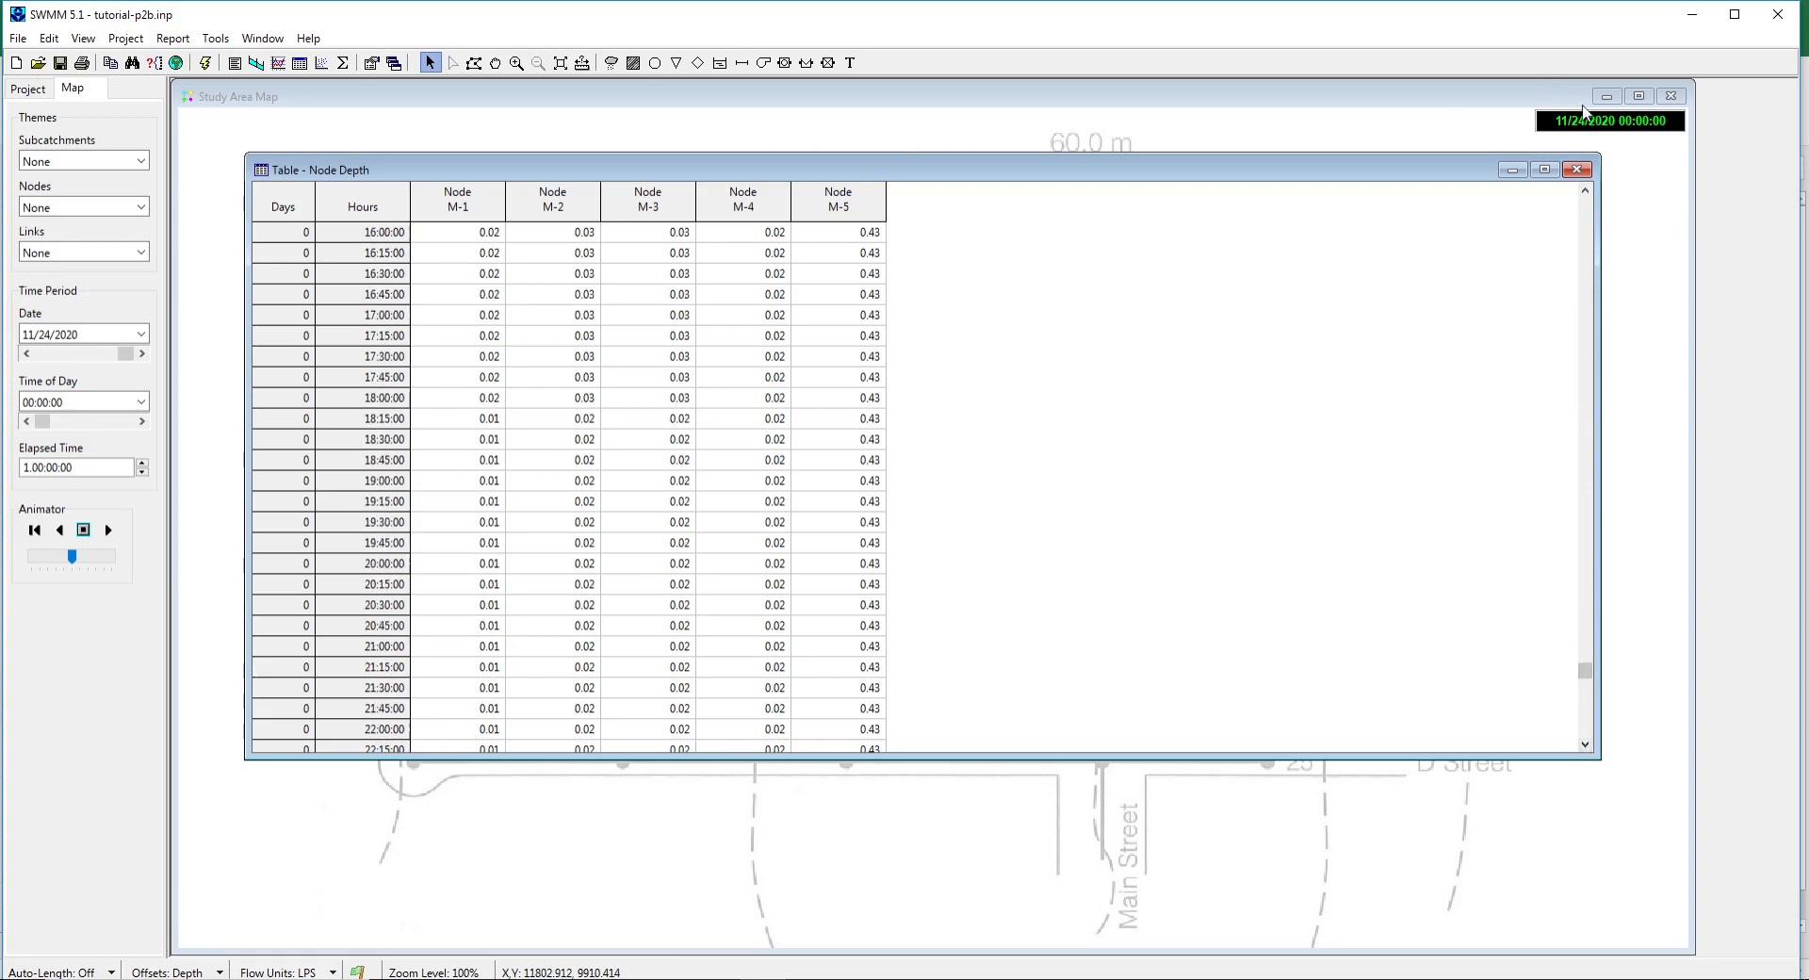
click(1578, 170)
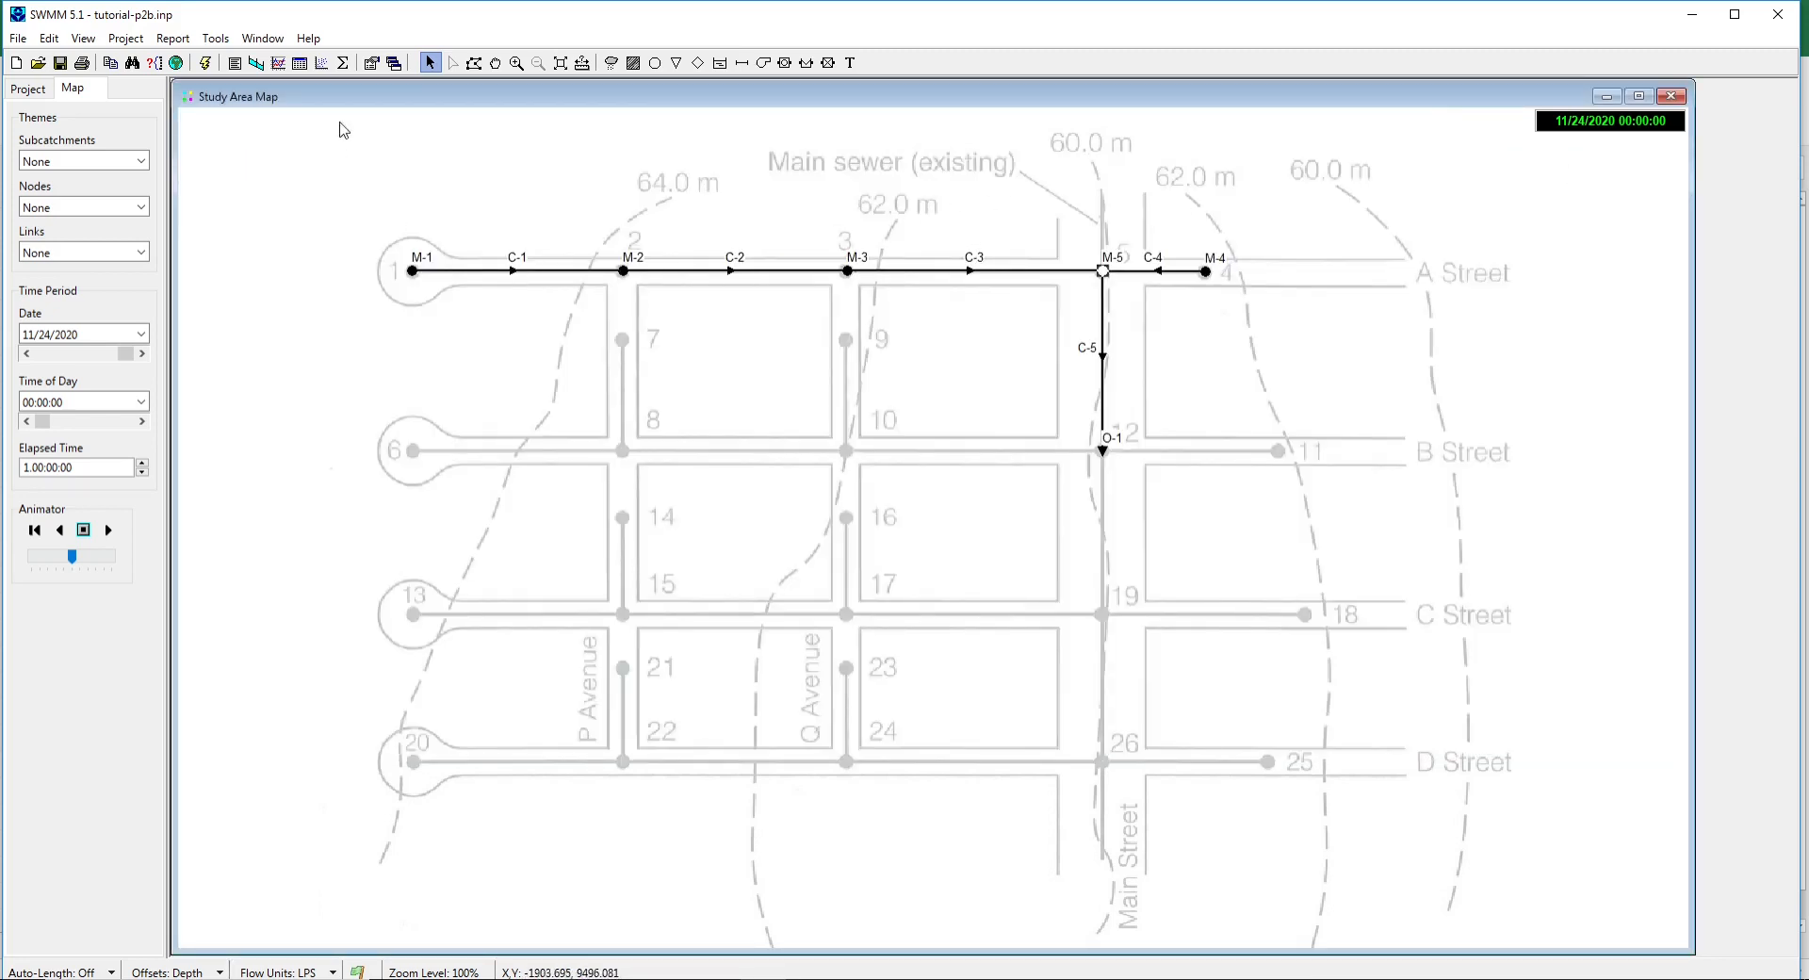
Start a table by variable with object category Links and variable Depth.
click(299, 64)
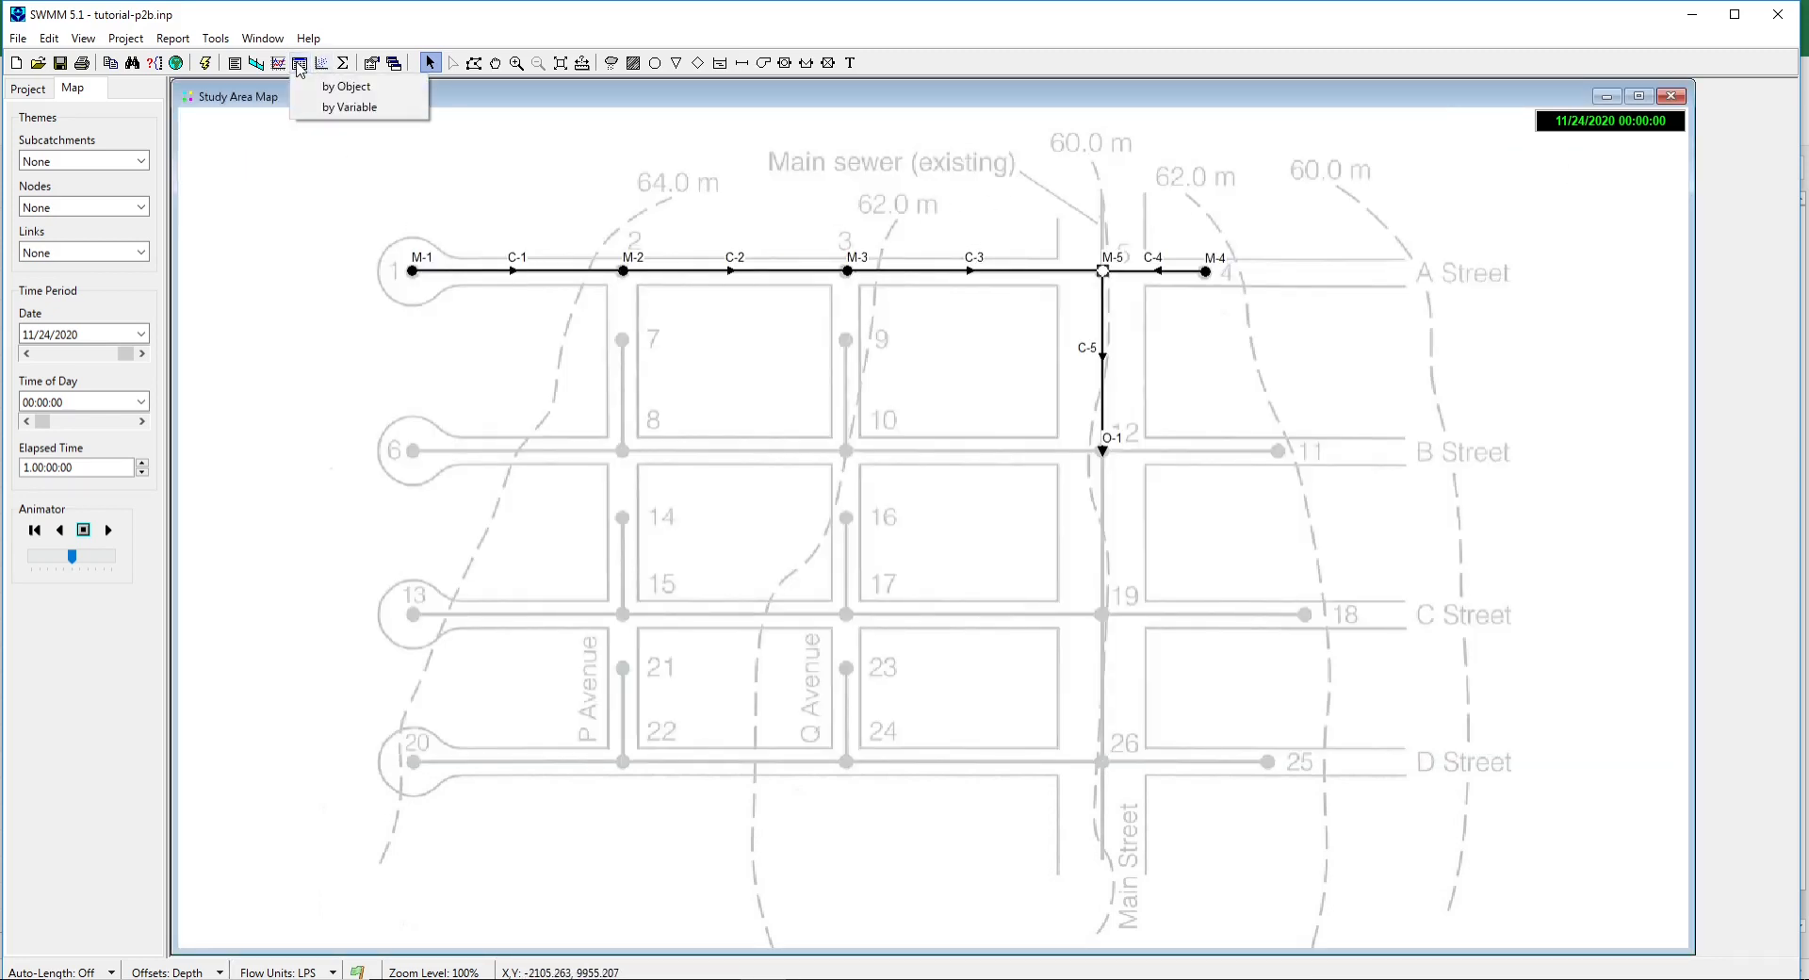
click(345, 108)
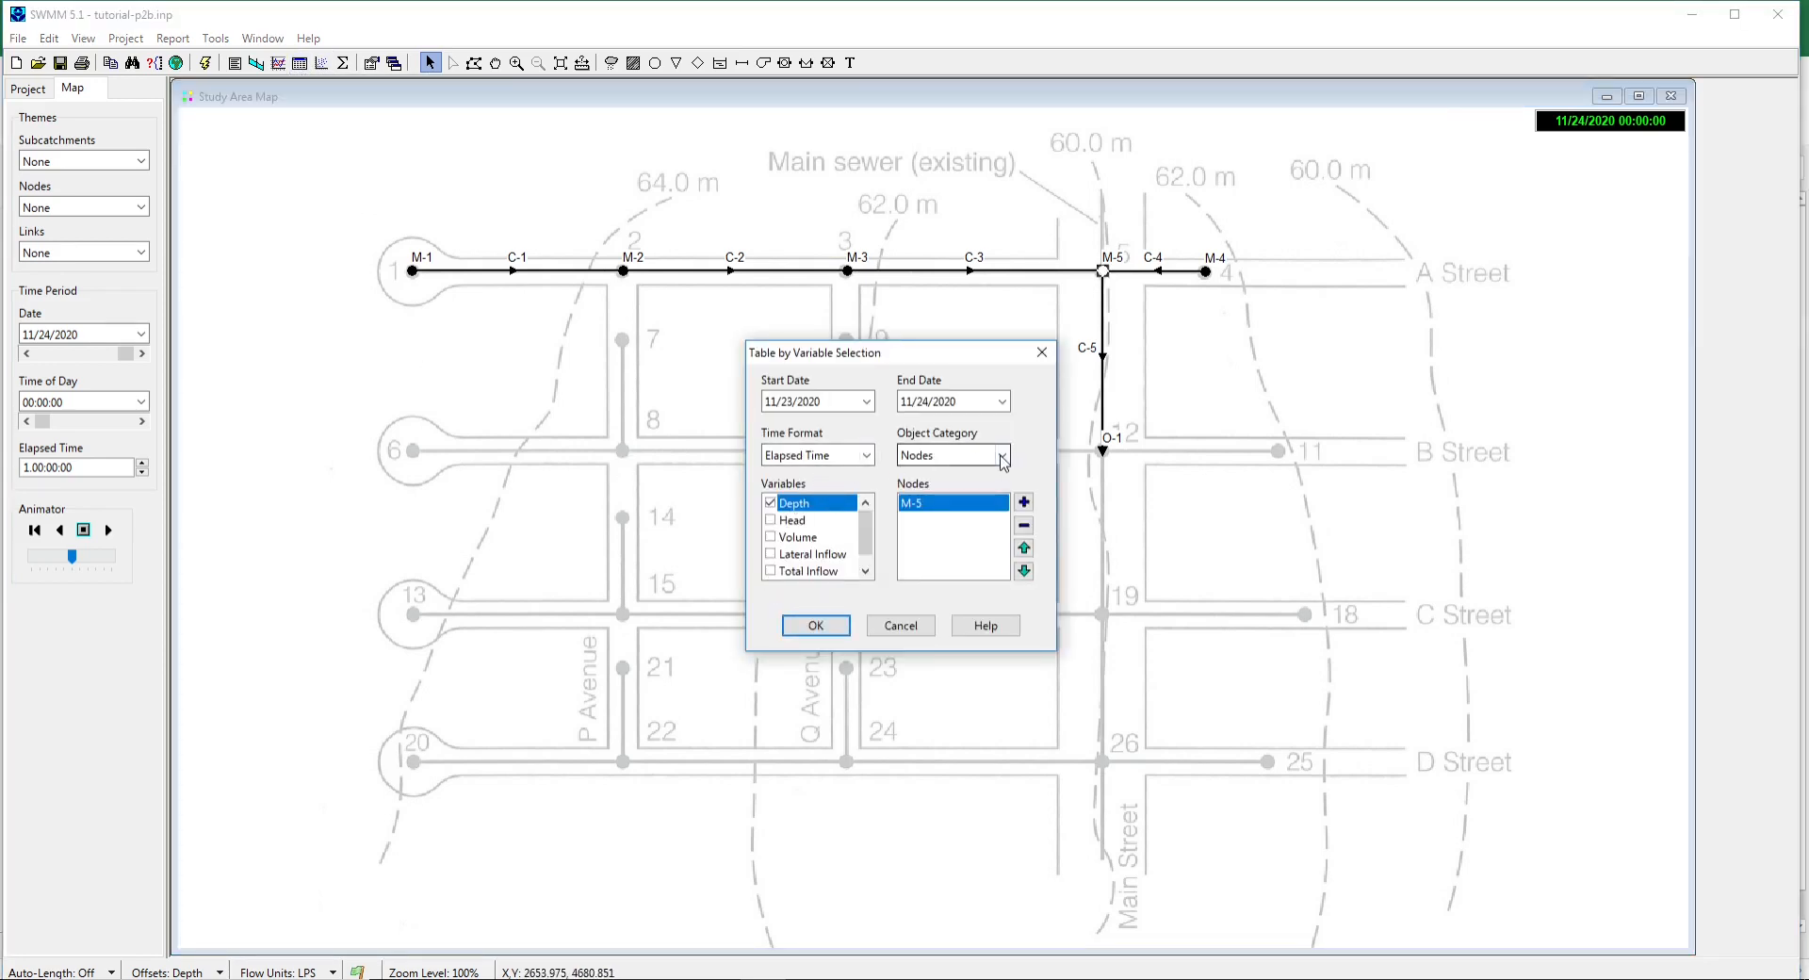
click(1002, 456)
click(928, 505)
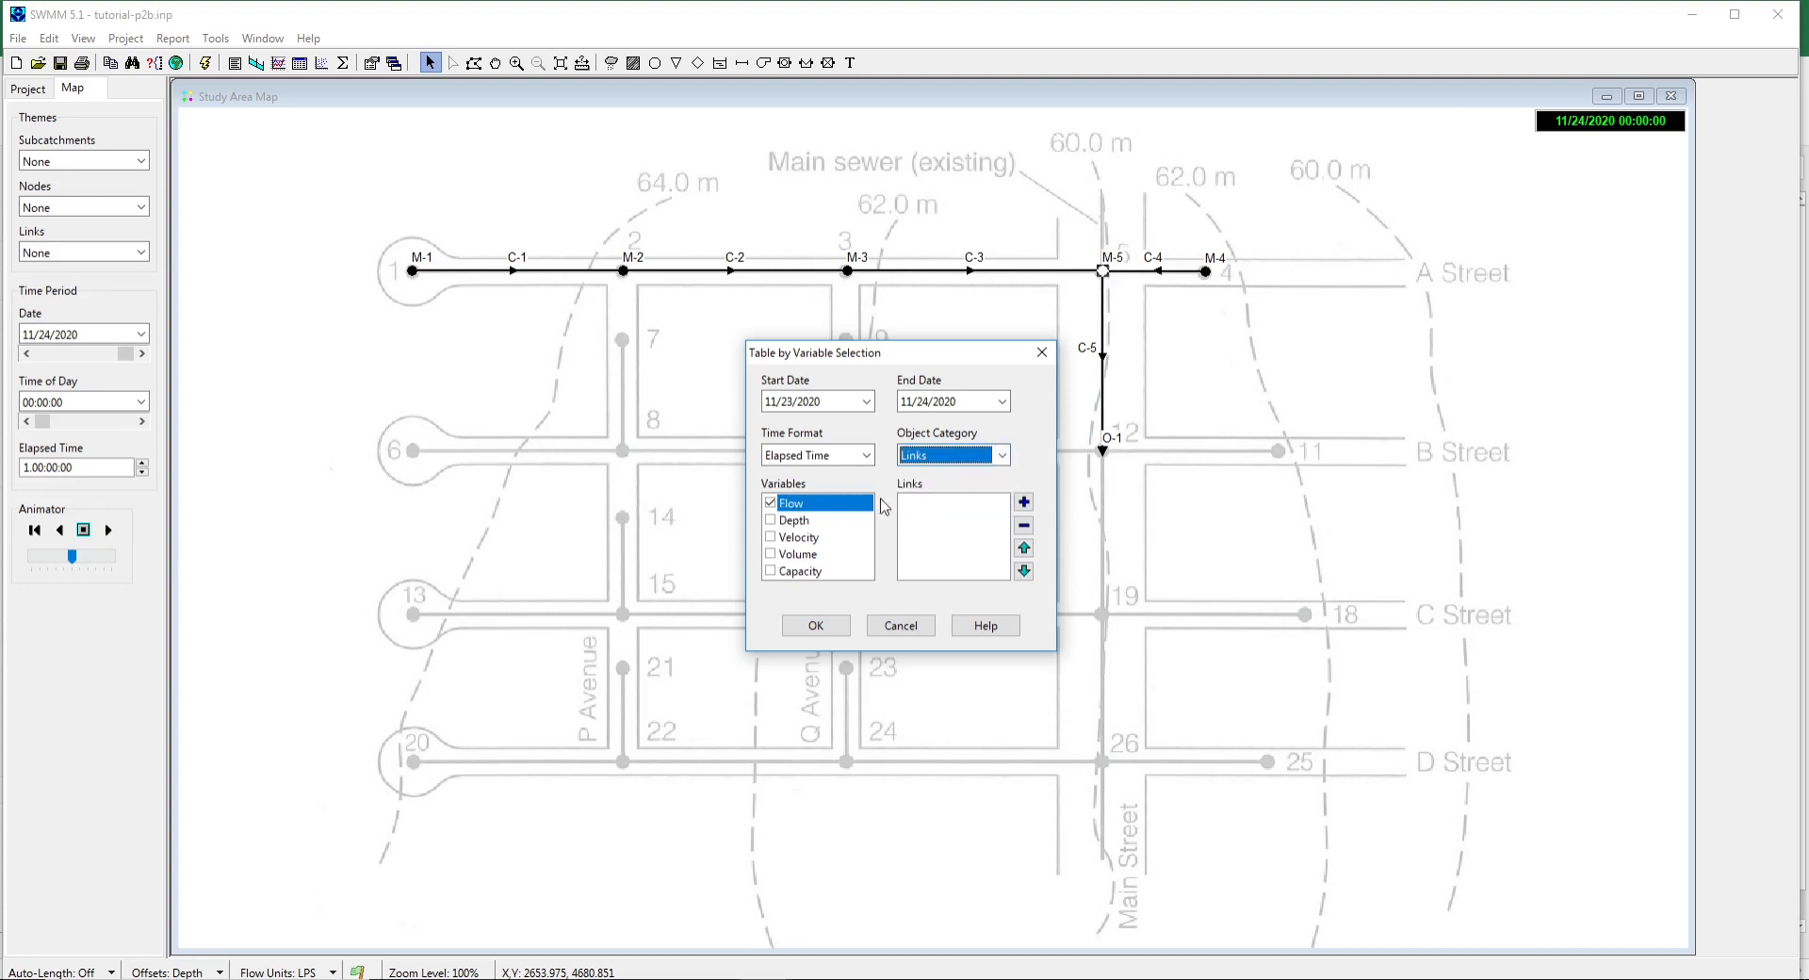
click(770, 522)
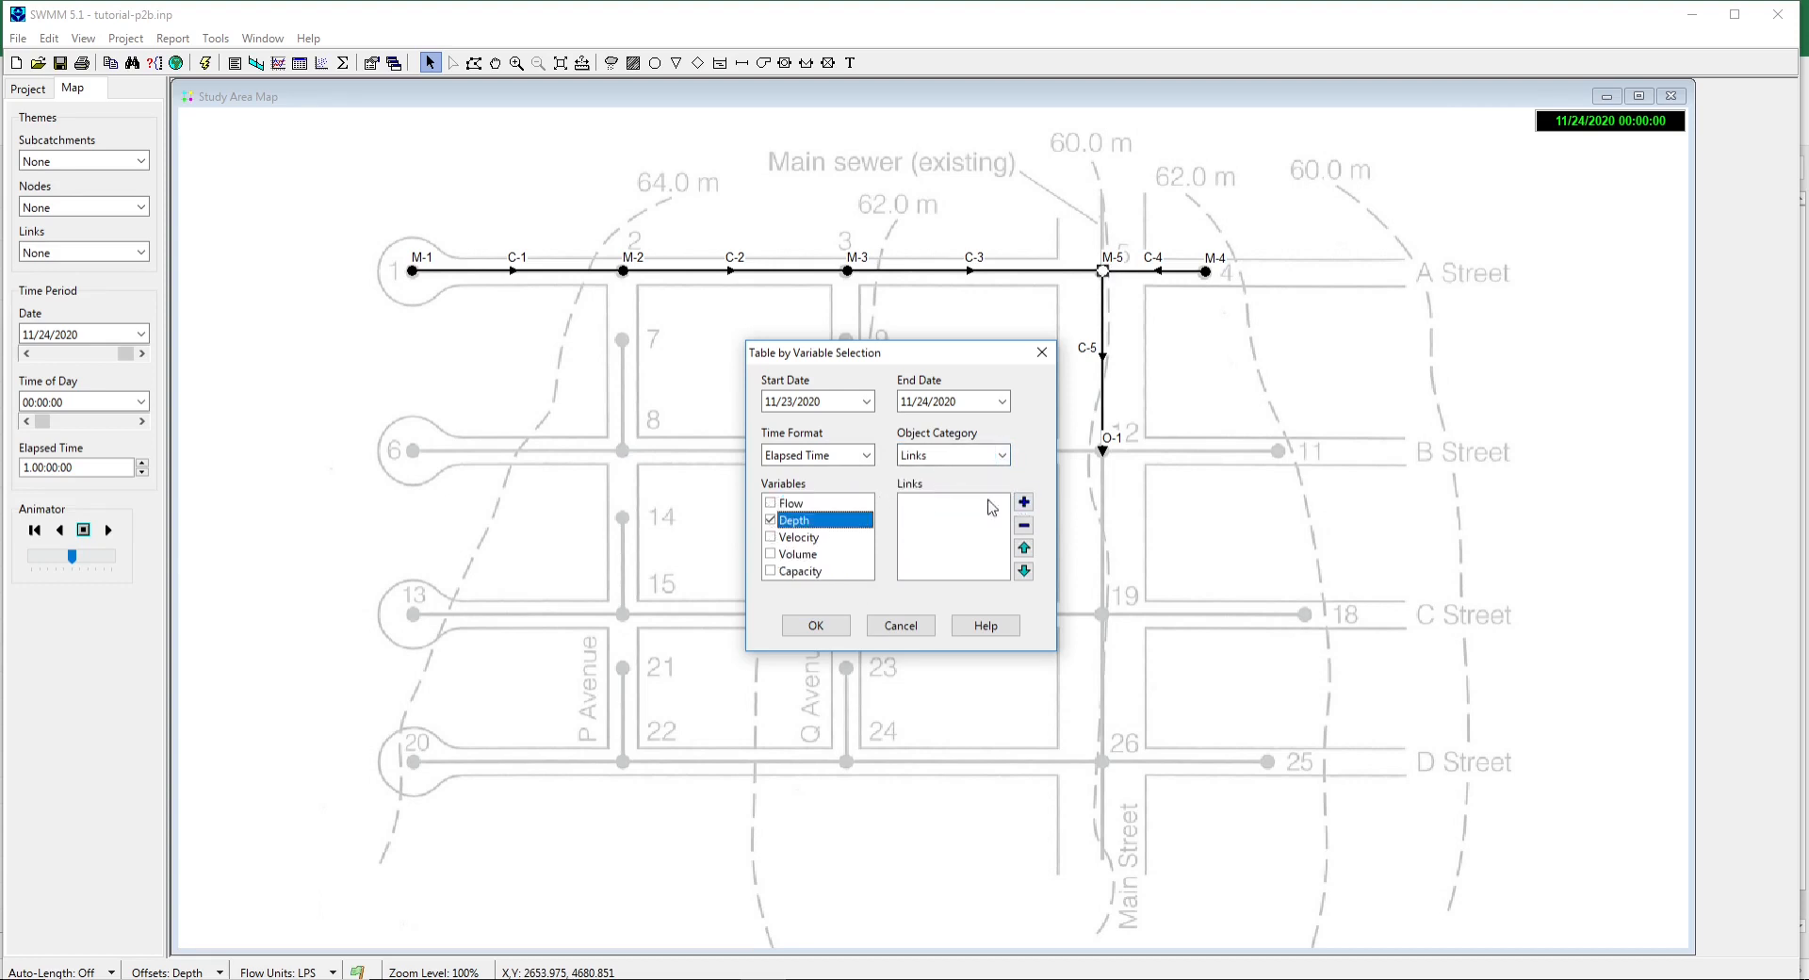
Add conduits C-1, C-2, C-3, C-4 and C-5 from the map to the table's links and generate the link depth table.
click(517, 271)
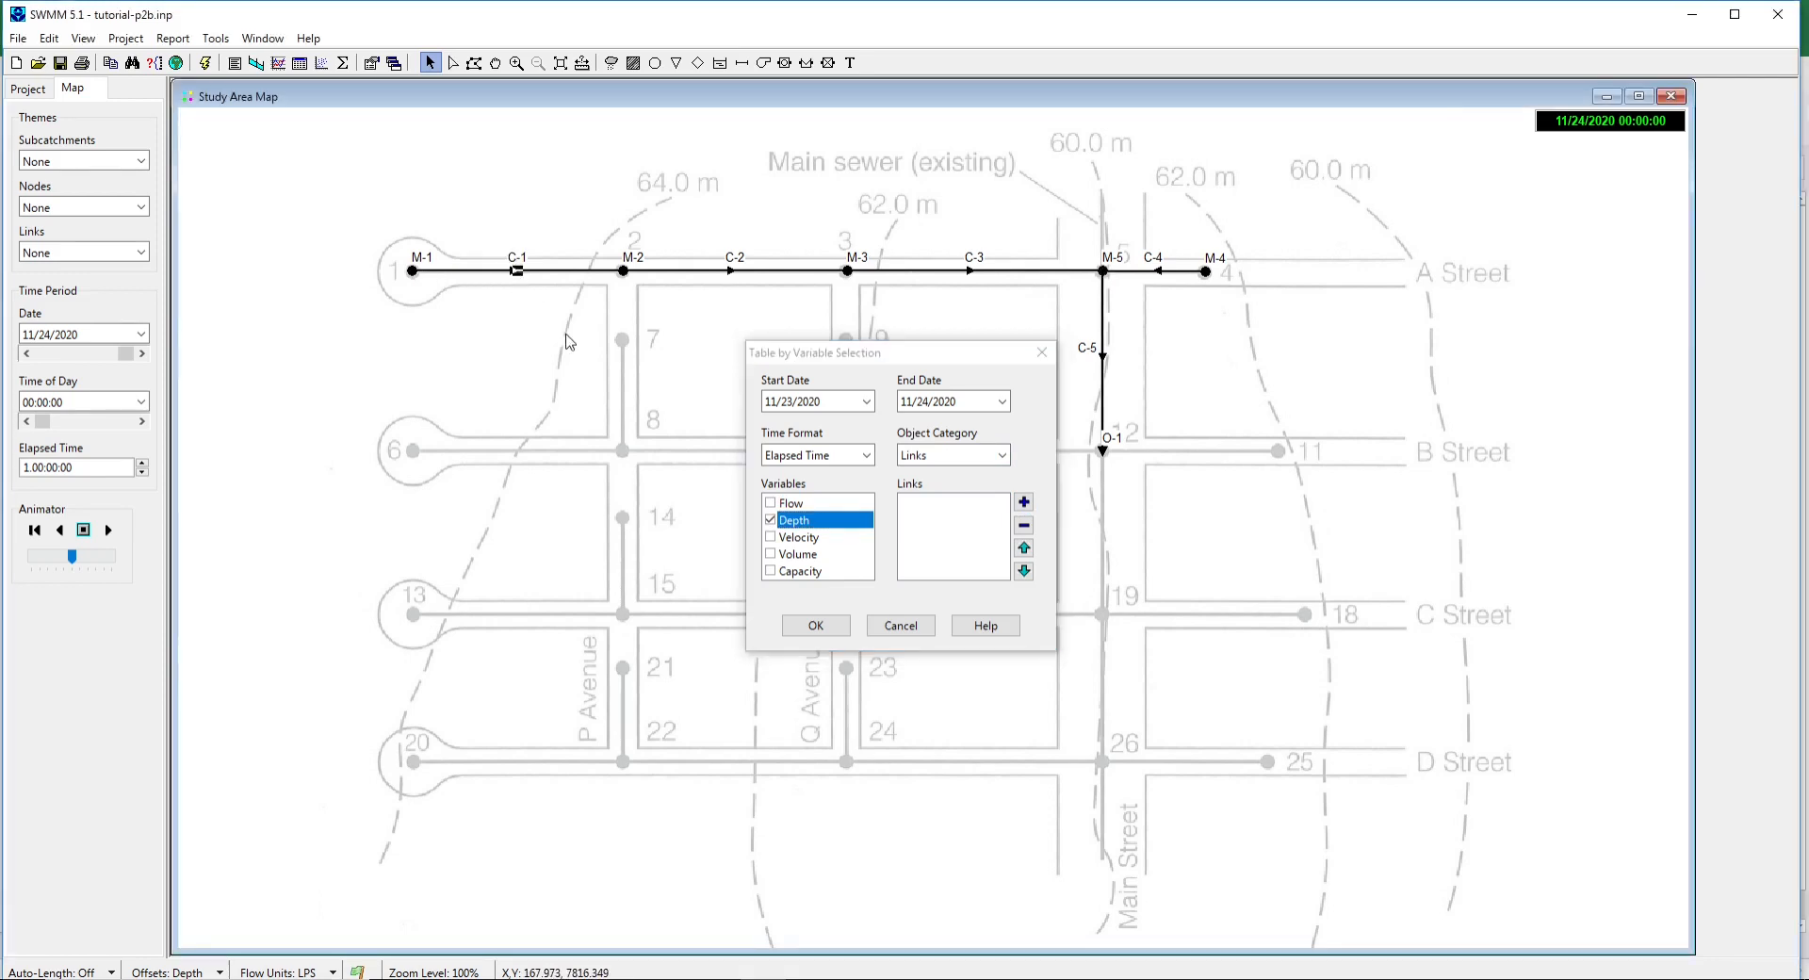
click(1023, 501)
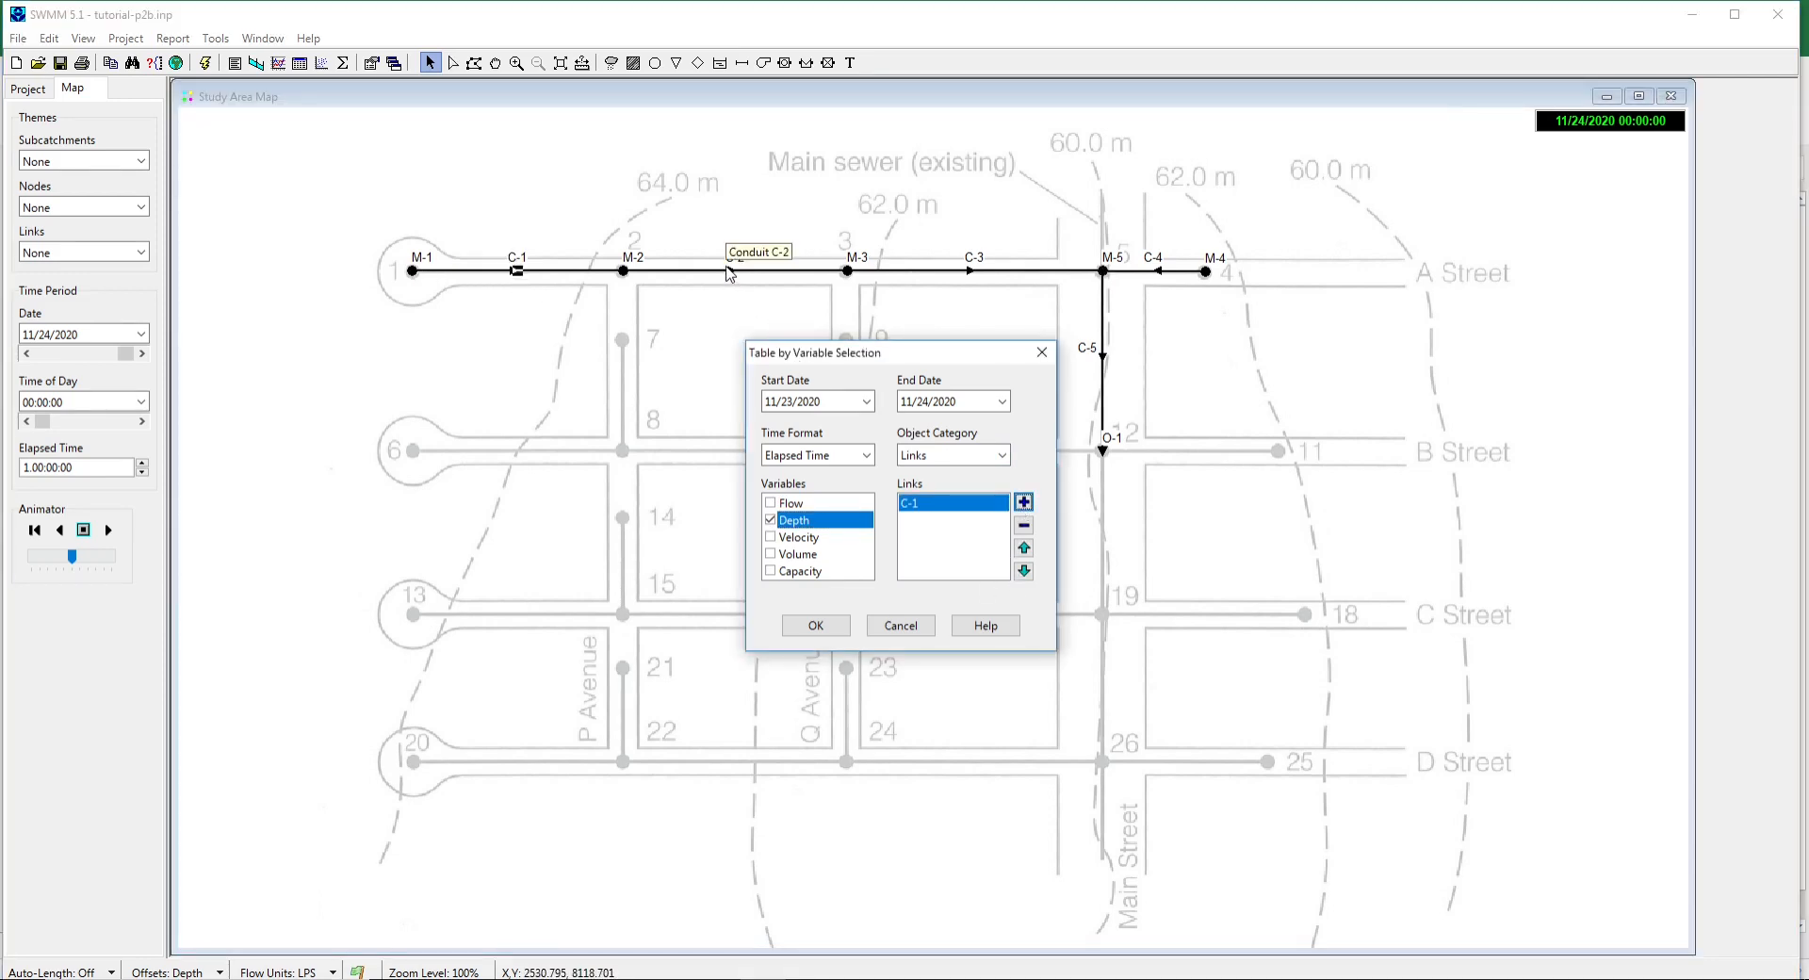
click(734, 271)
click(1025, 502)
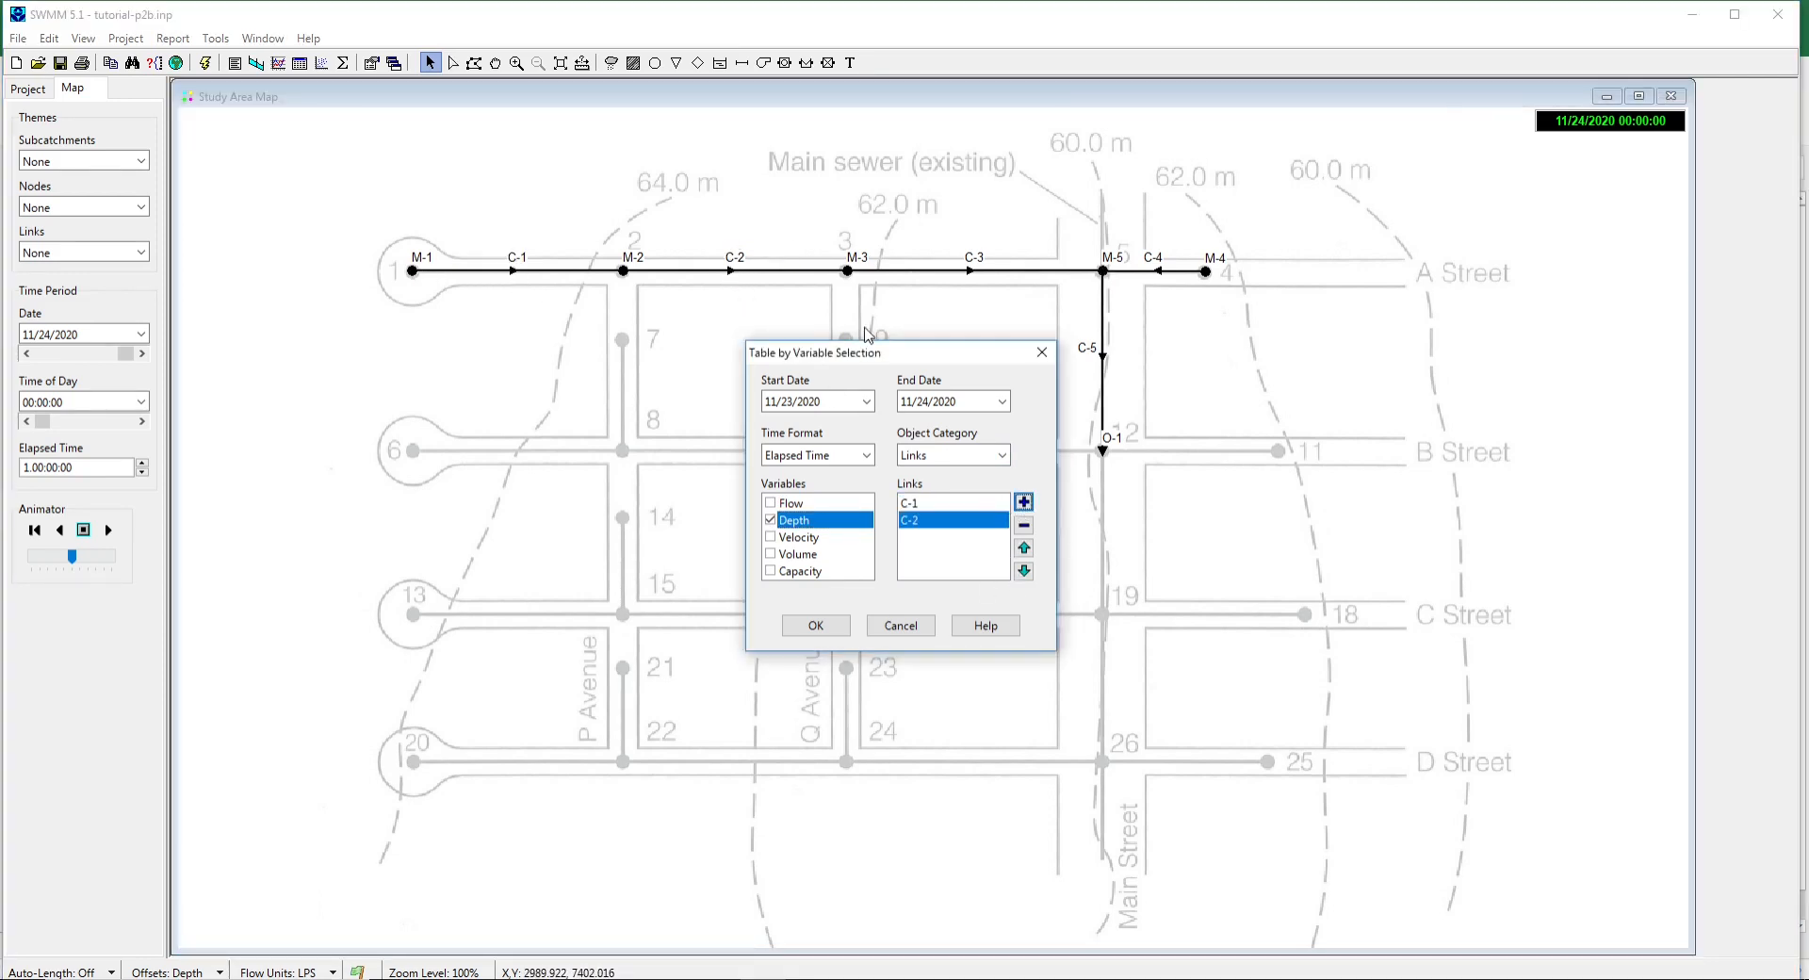
click(973, 272)
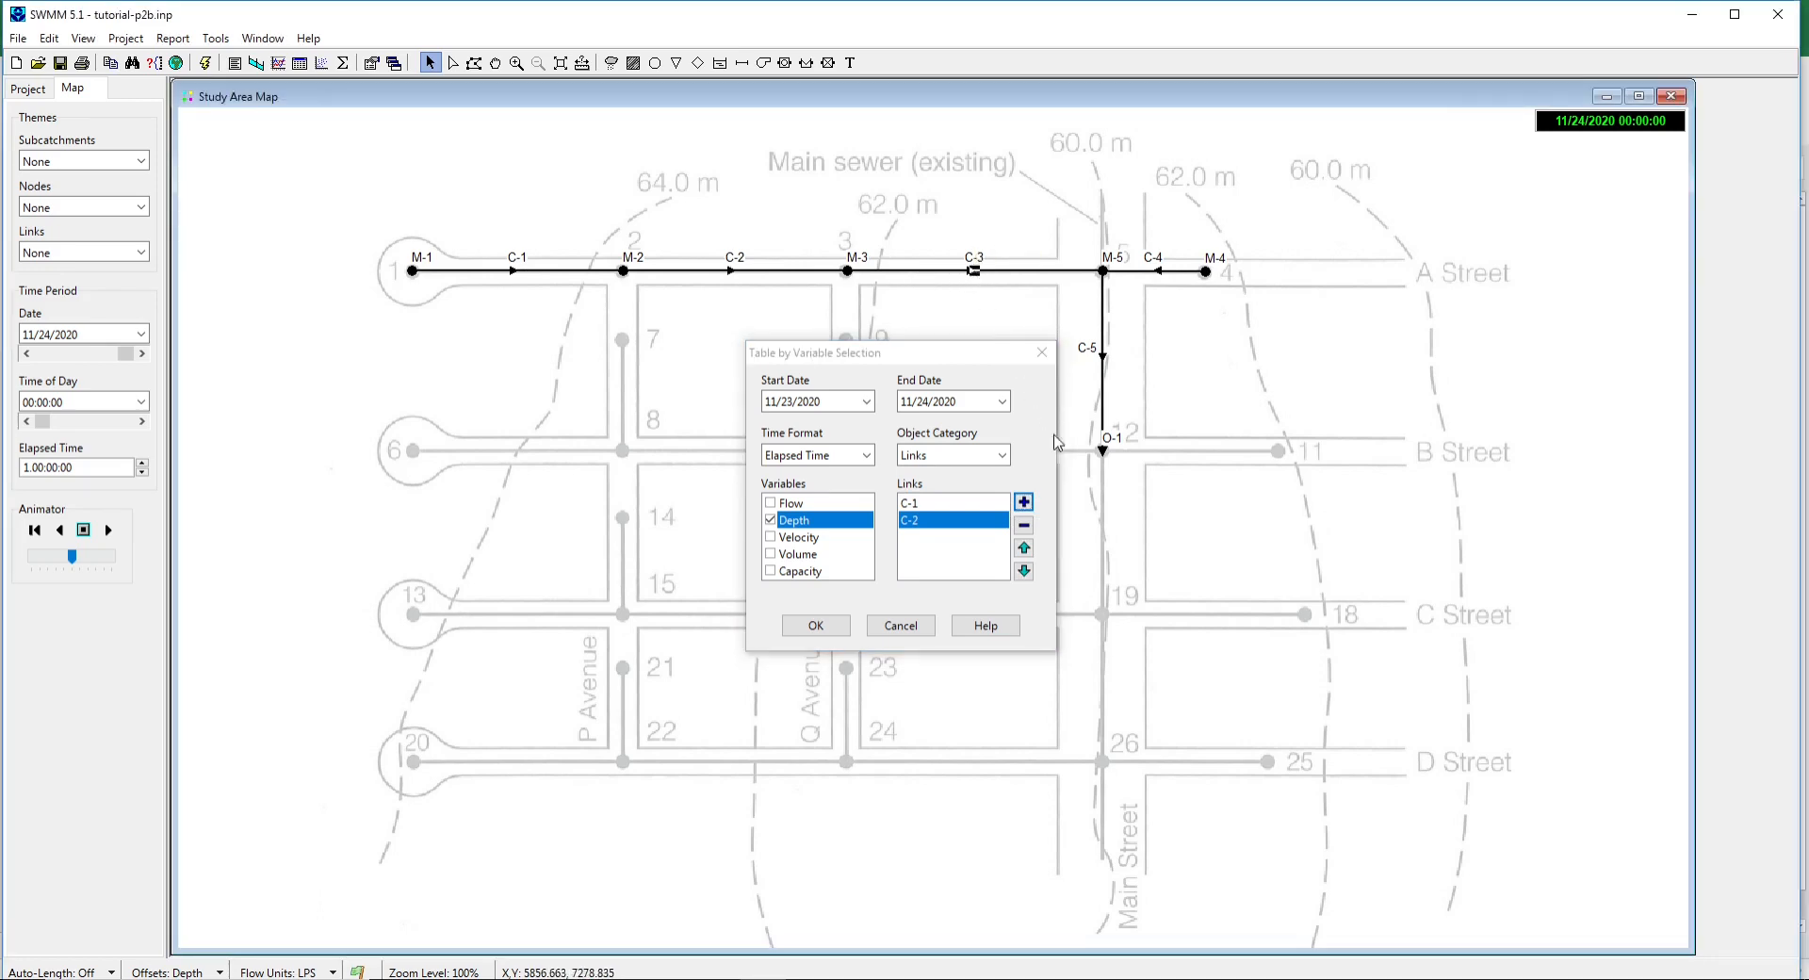
click(1024, 501)
click(1164, 274)
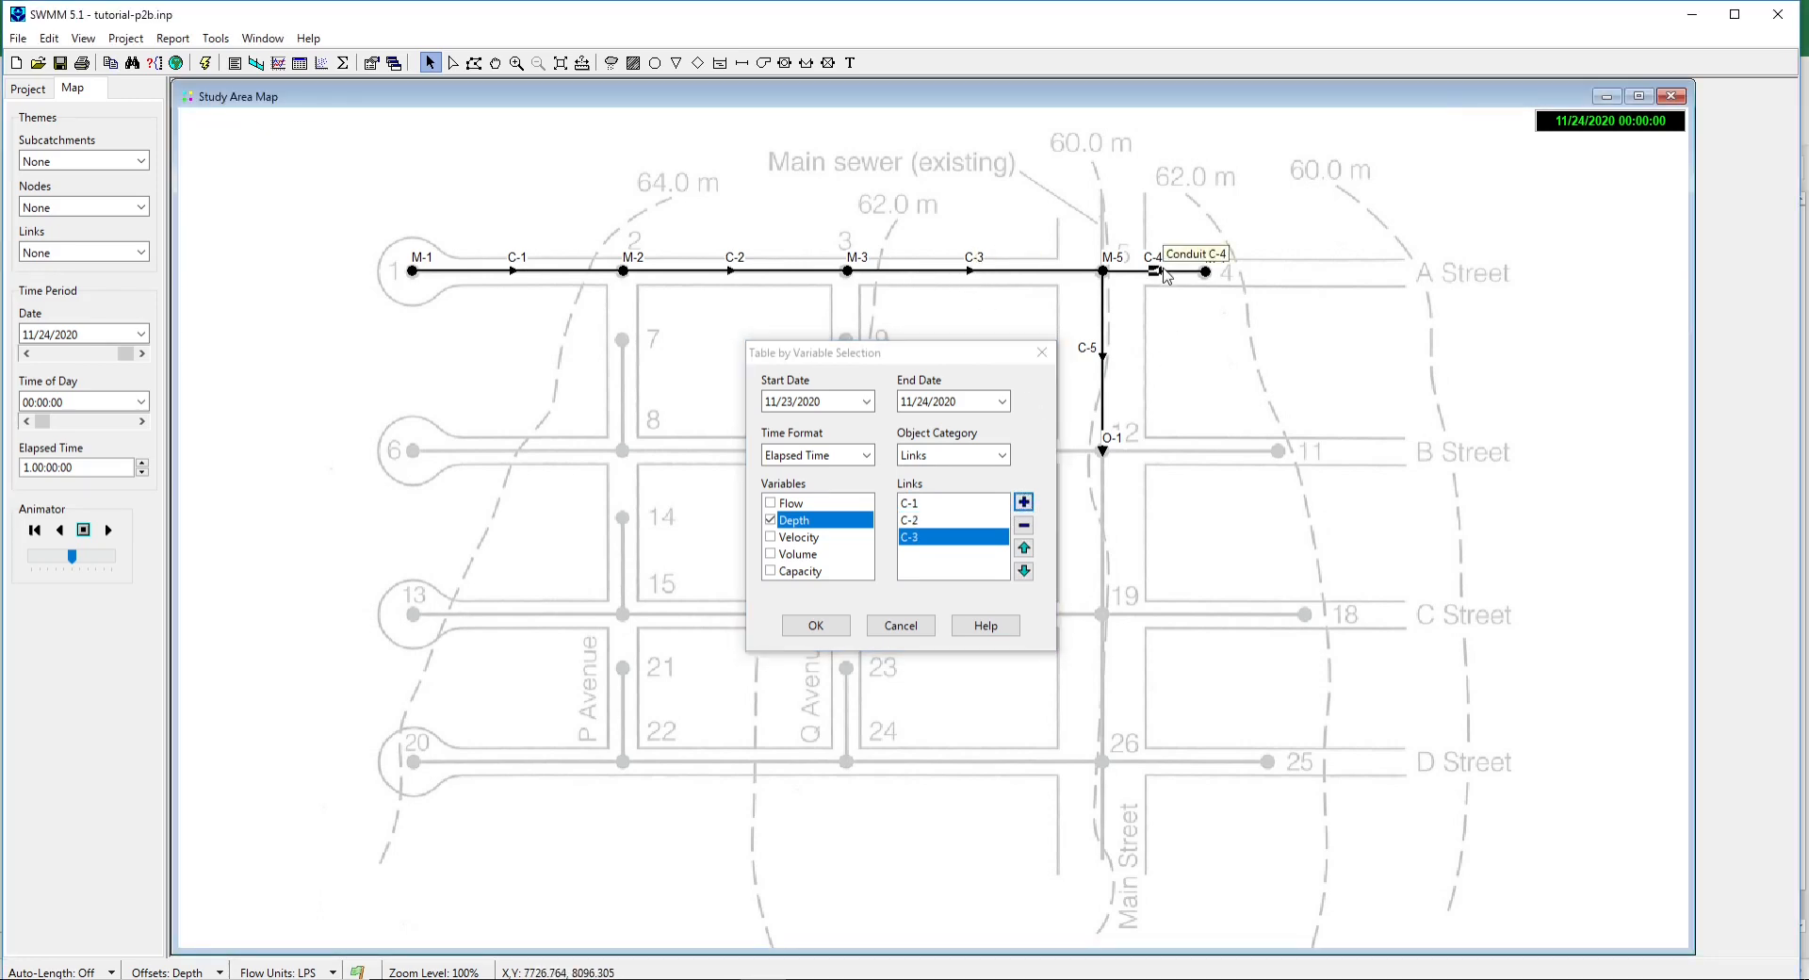
click(1024, 502)
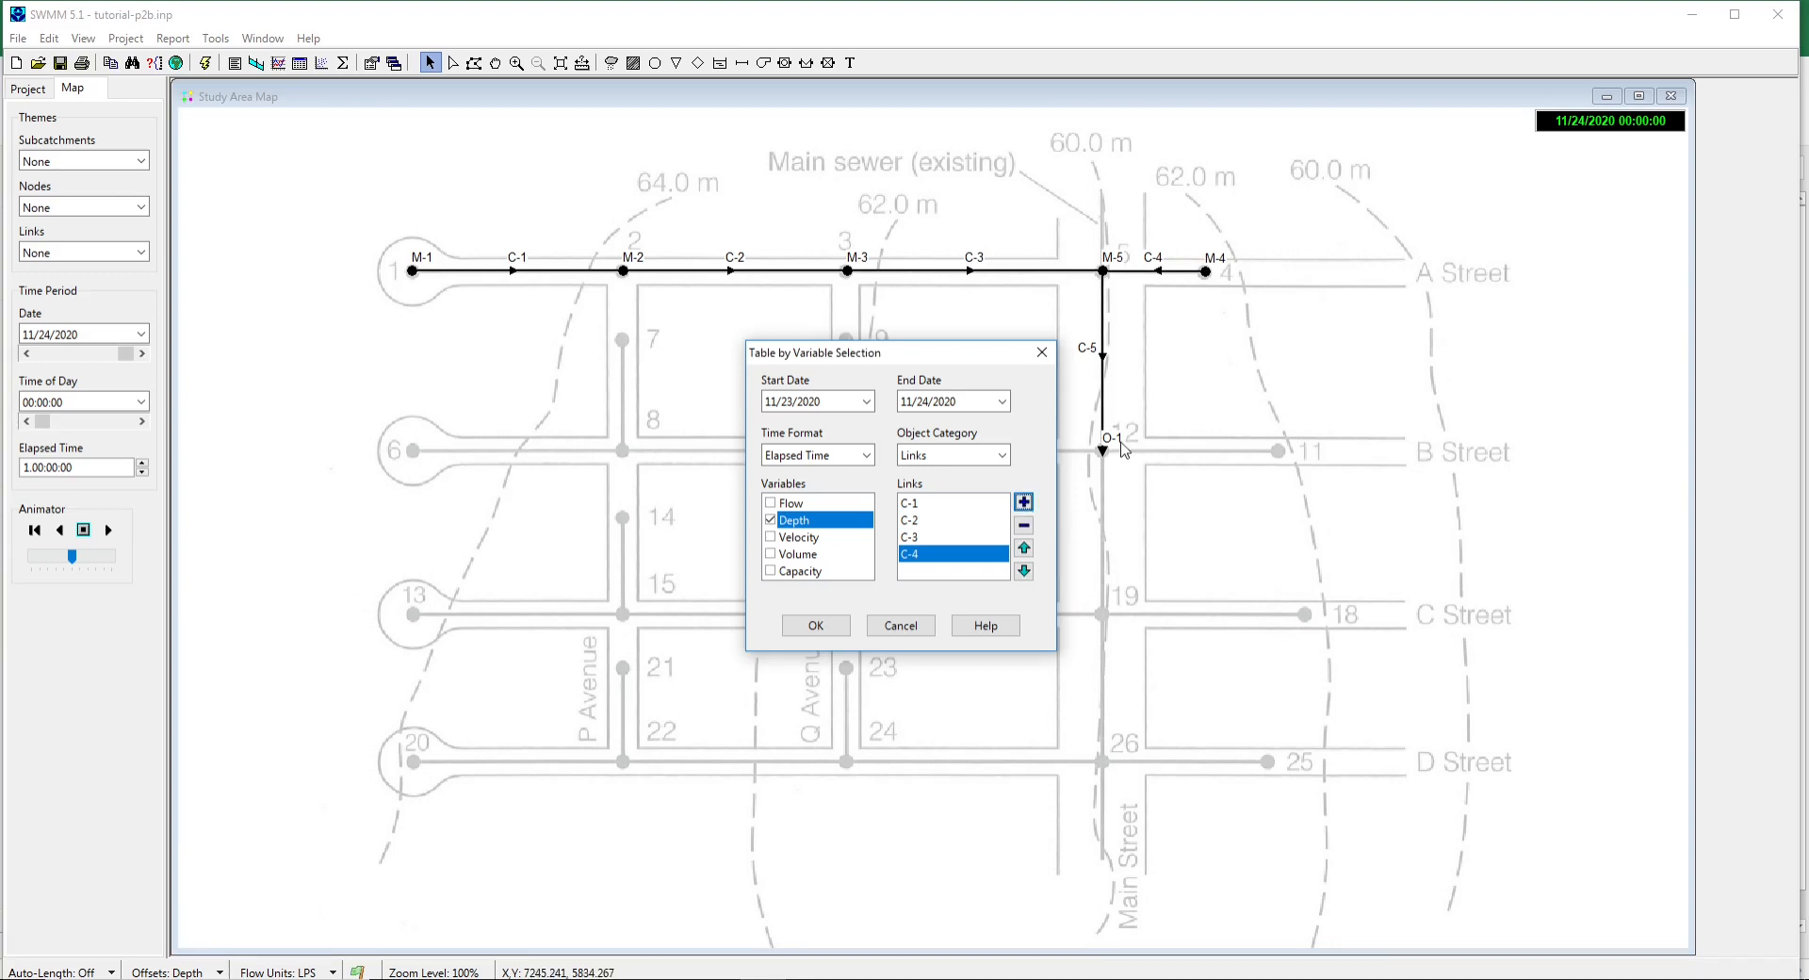
click(1102, 363)
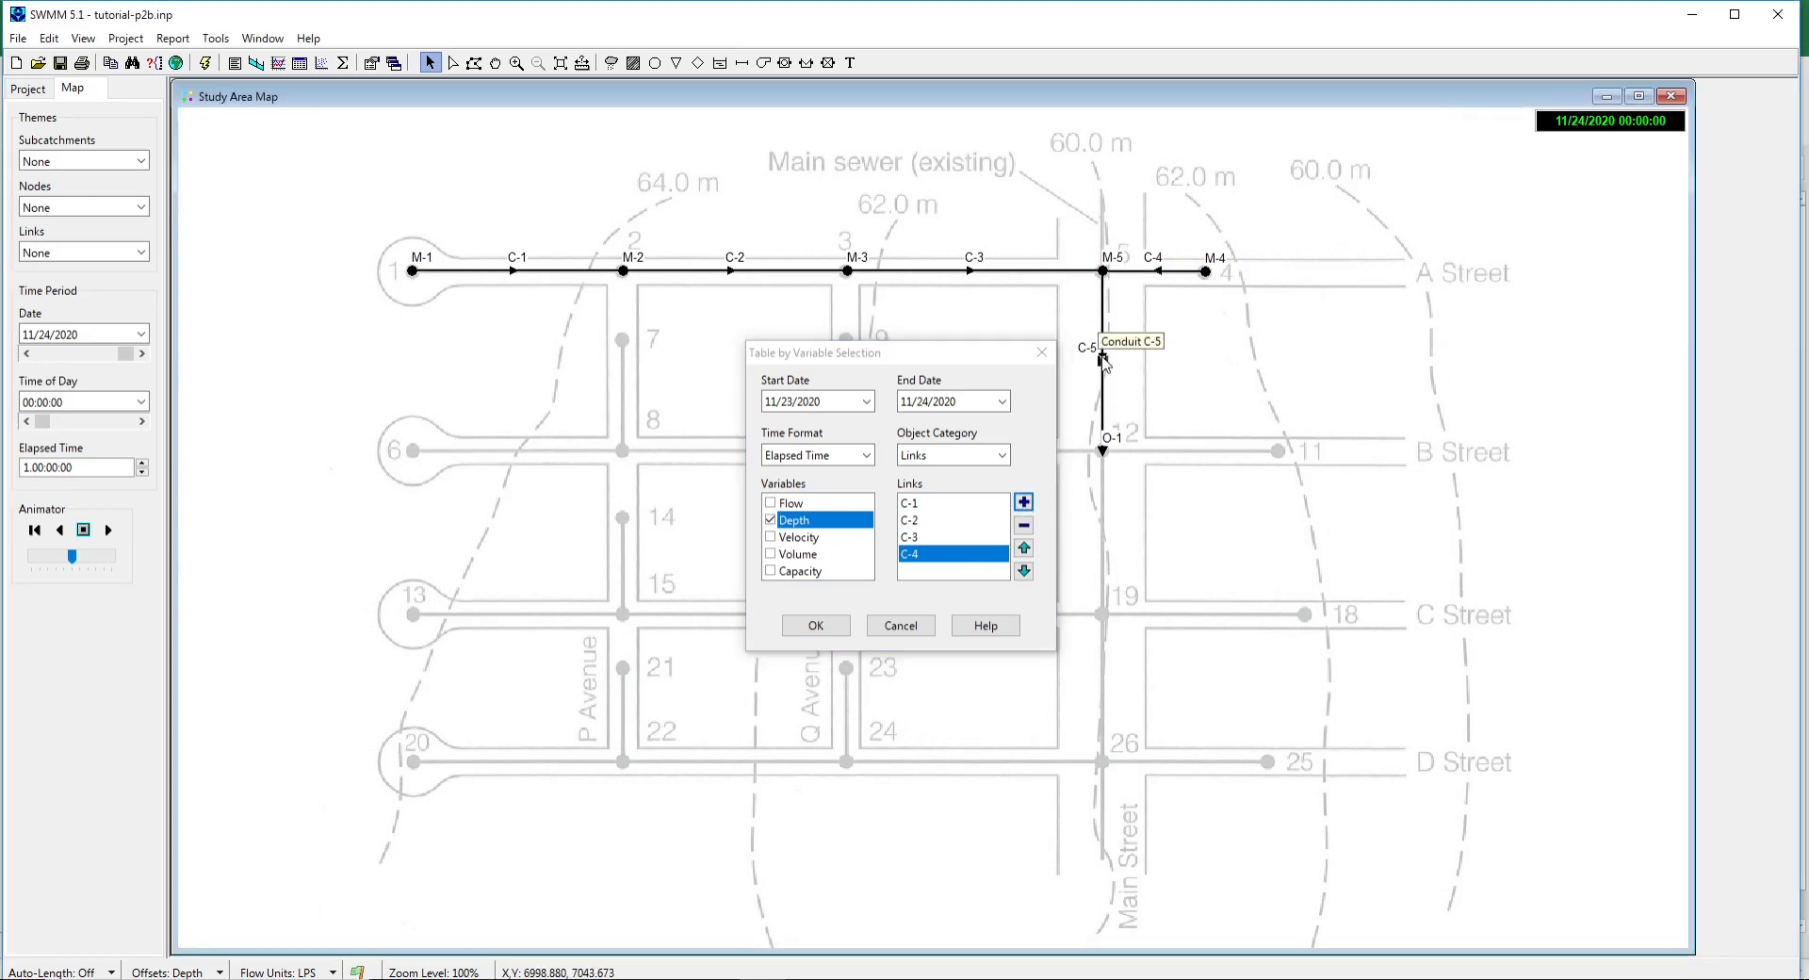
click(1024, 501)
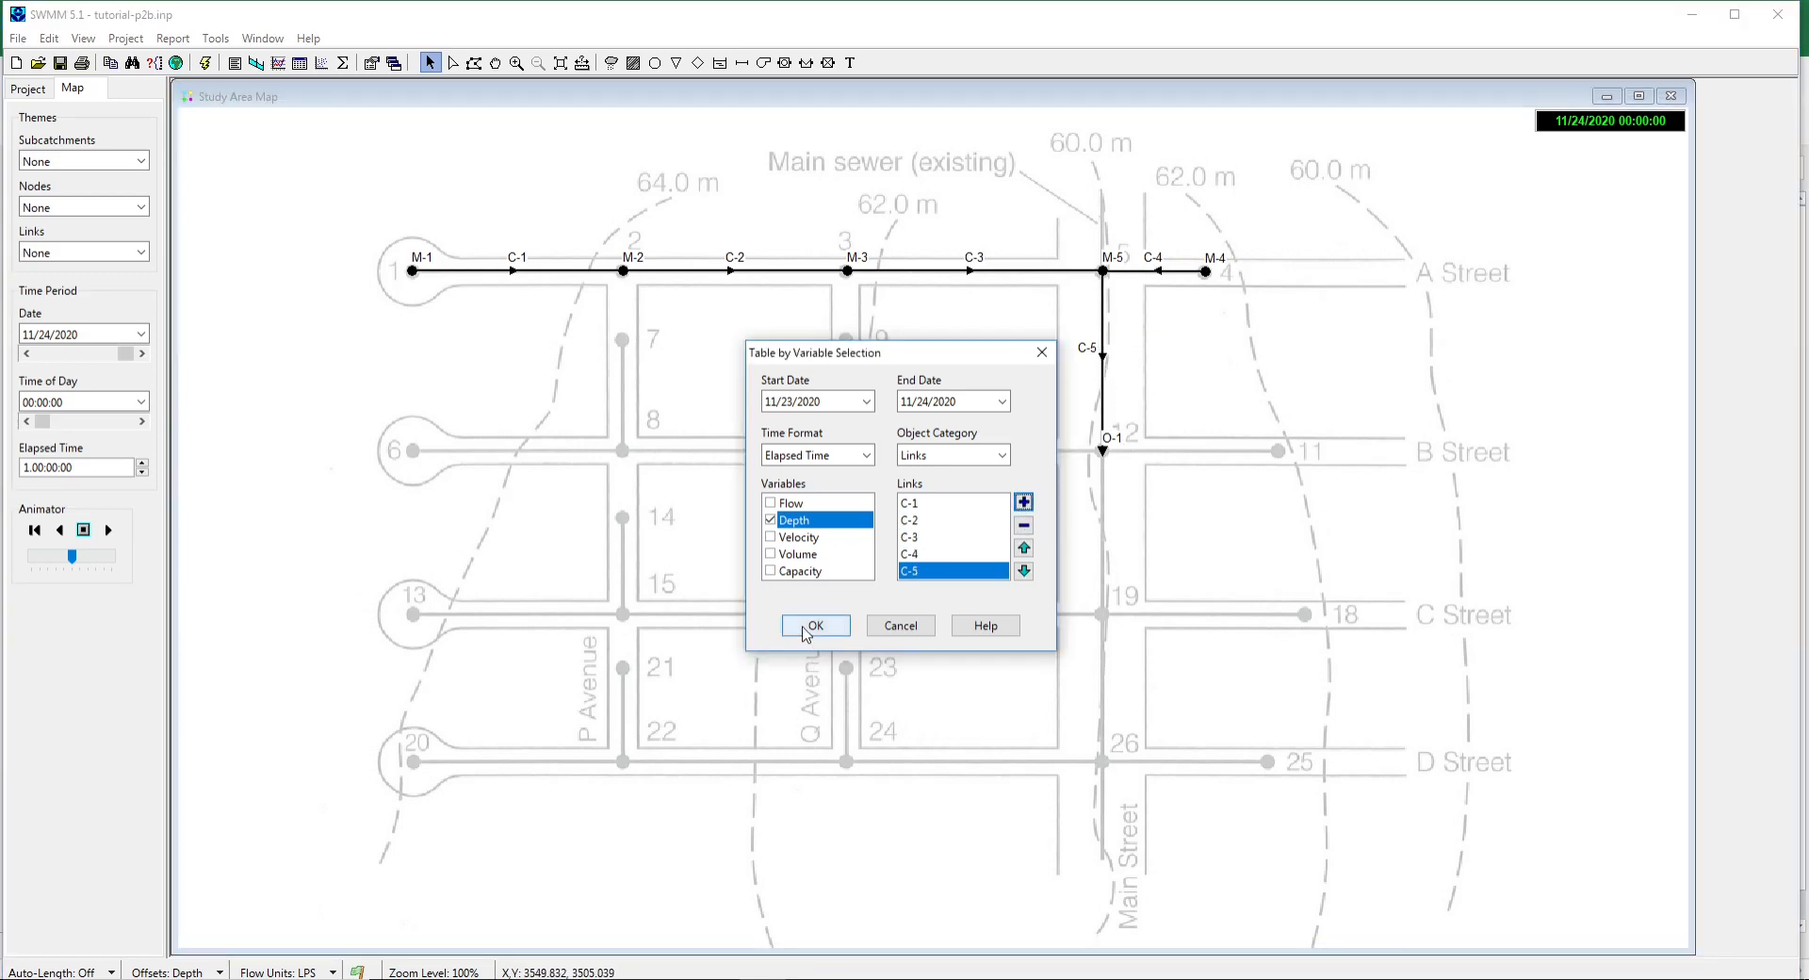
click(816, 625)
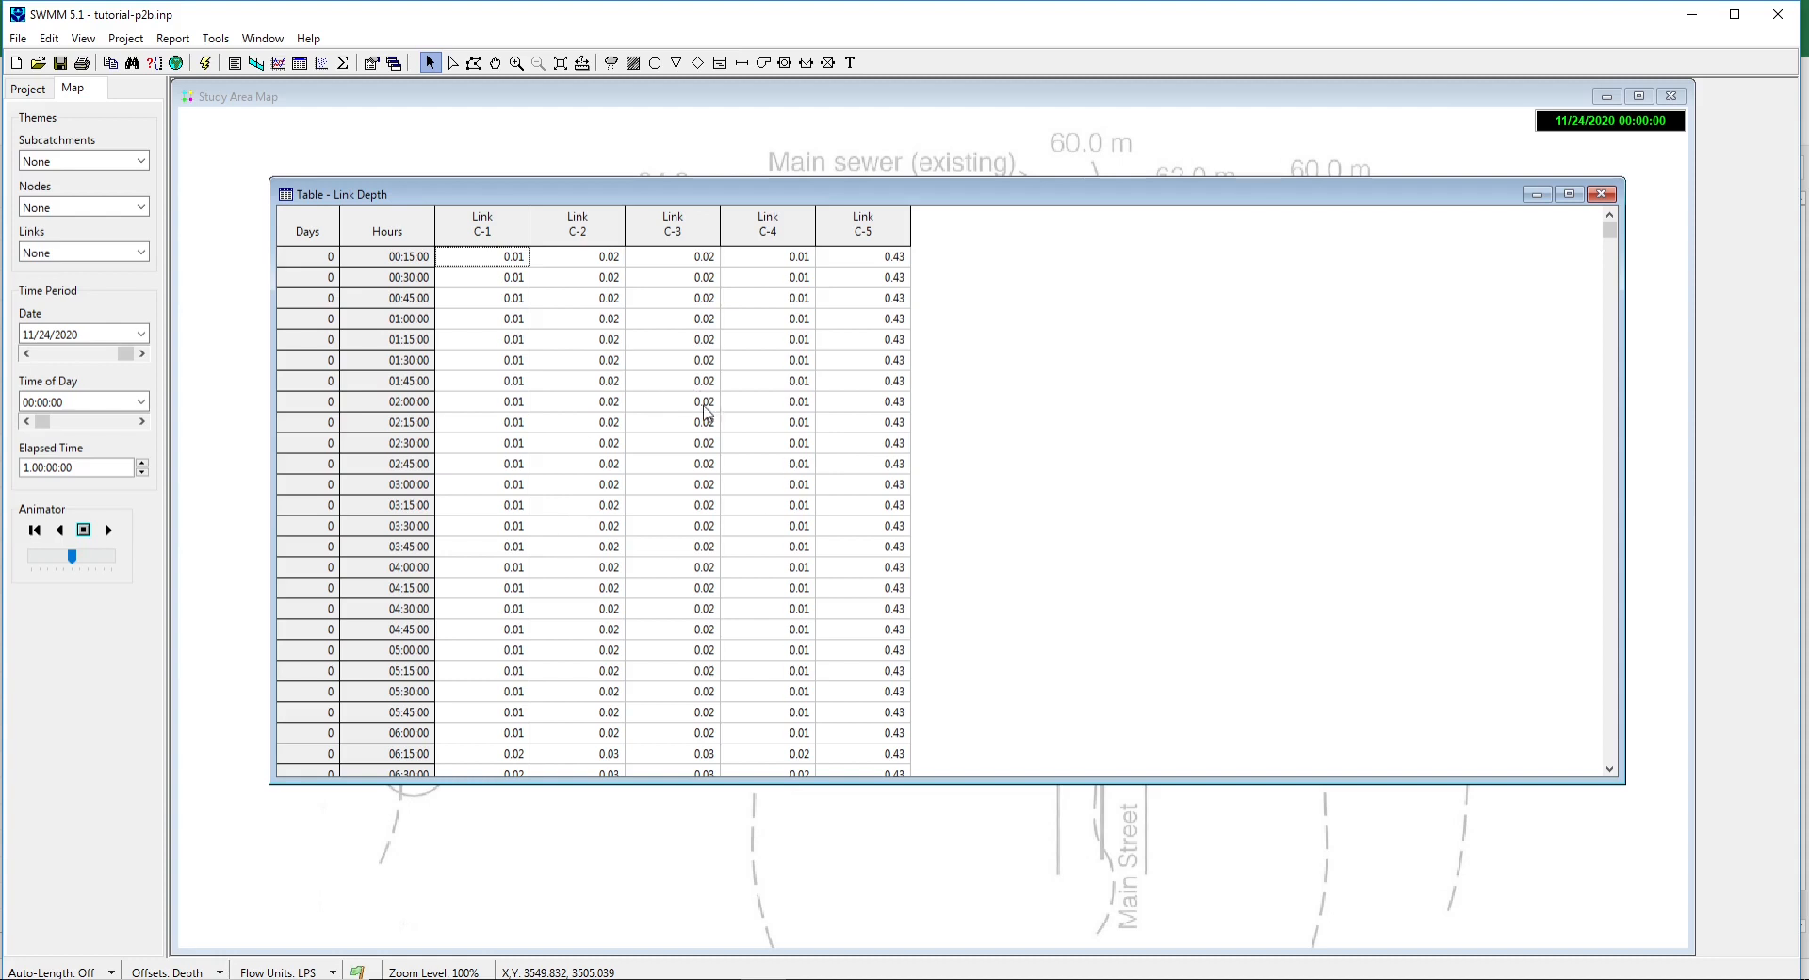
Examine the flow depths in links C-1 to C-5 through the end of the simulation period and close the table.
key(Down)
key(Down)
key(Down)
key(Down)
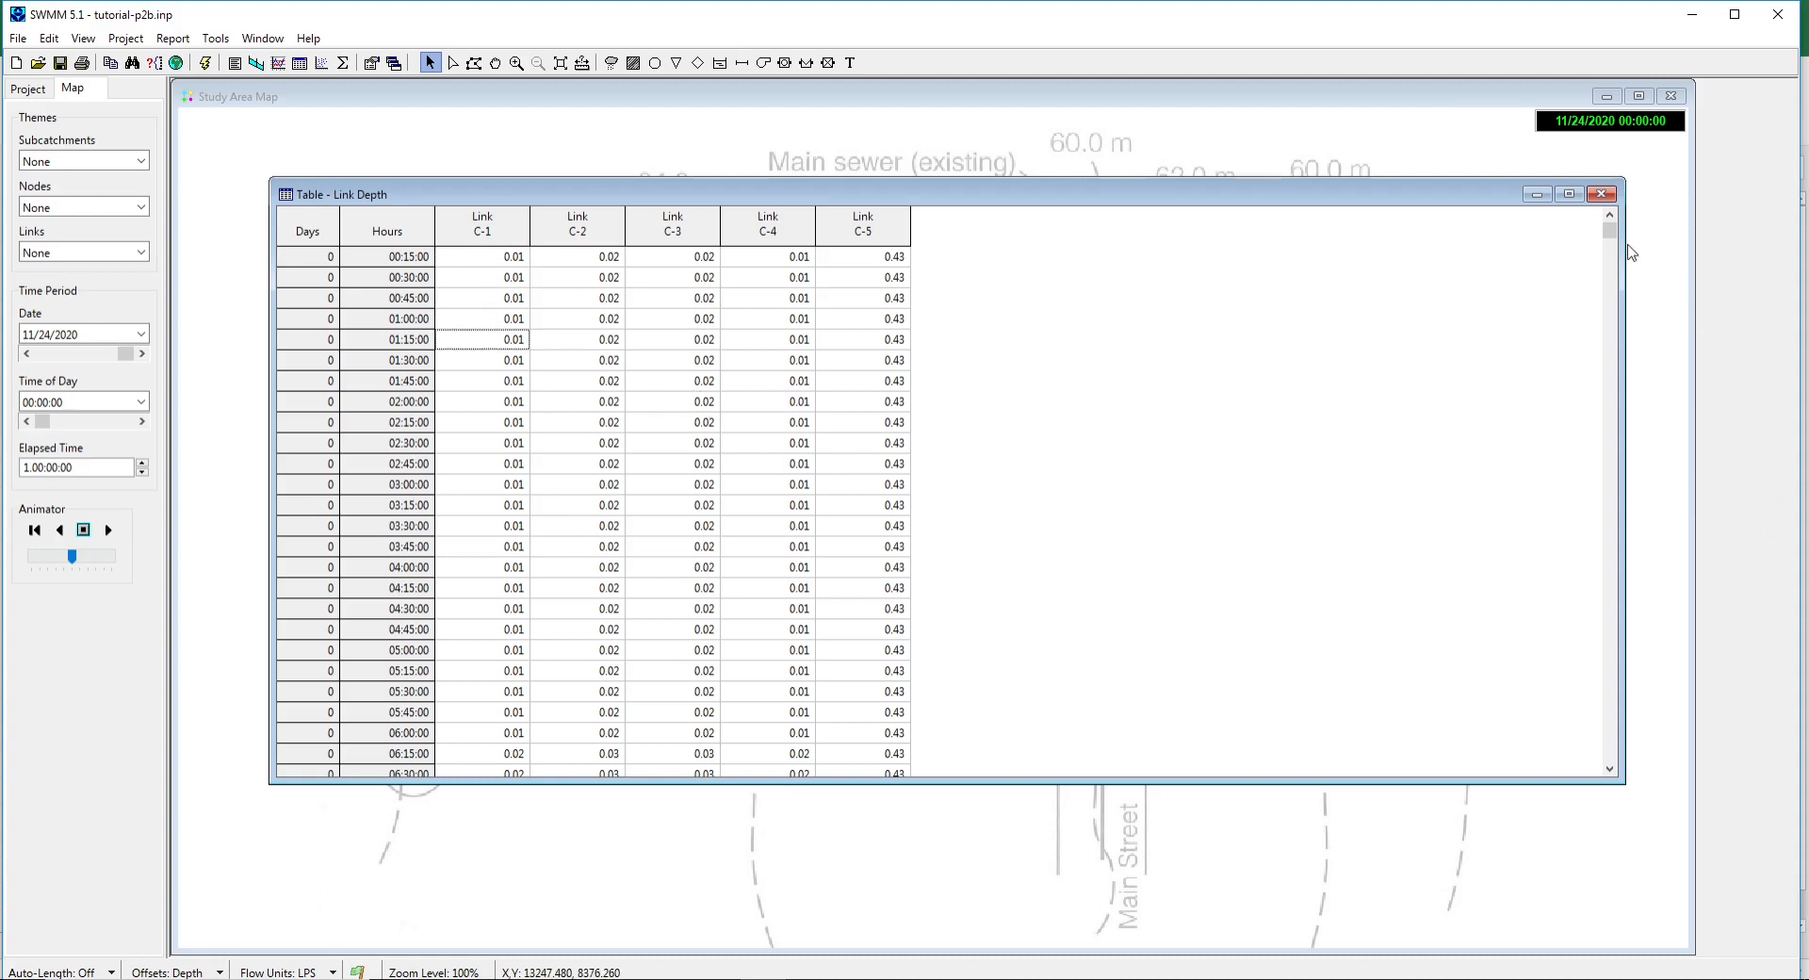
drag(1610, 235, 1610, 345)
click(1610, 749)
click(1611, 749)
click(1611, 749)
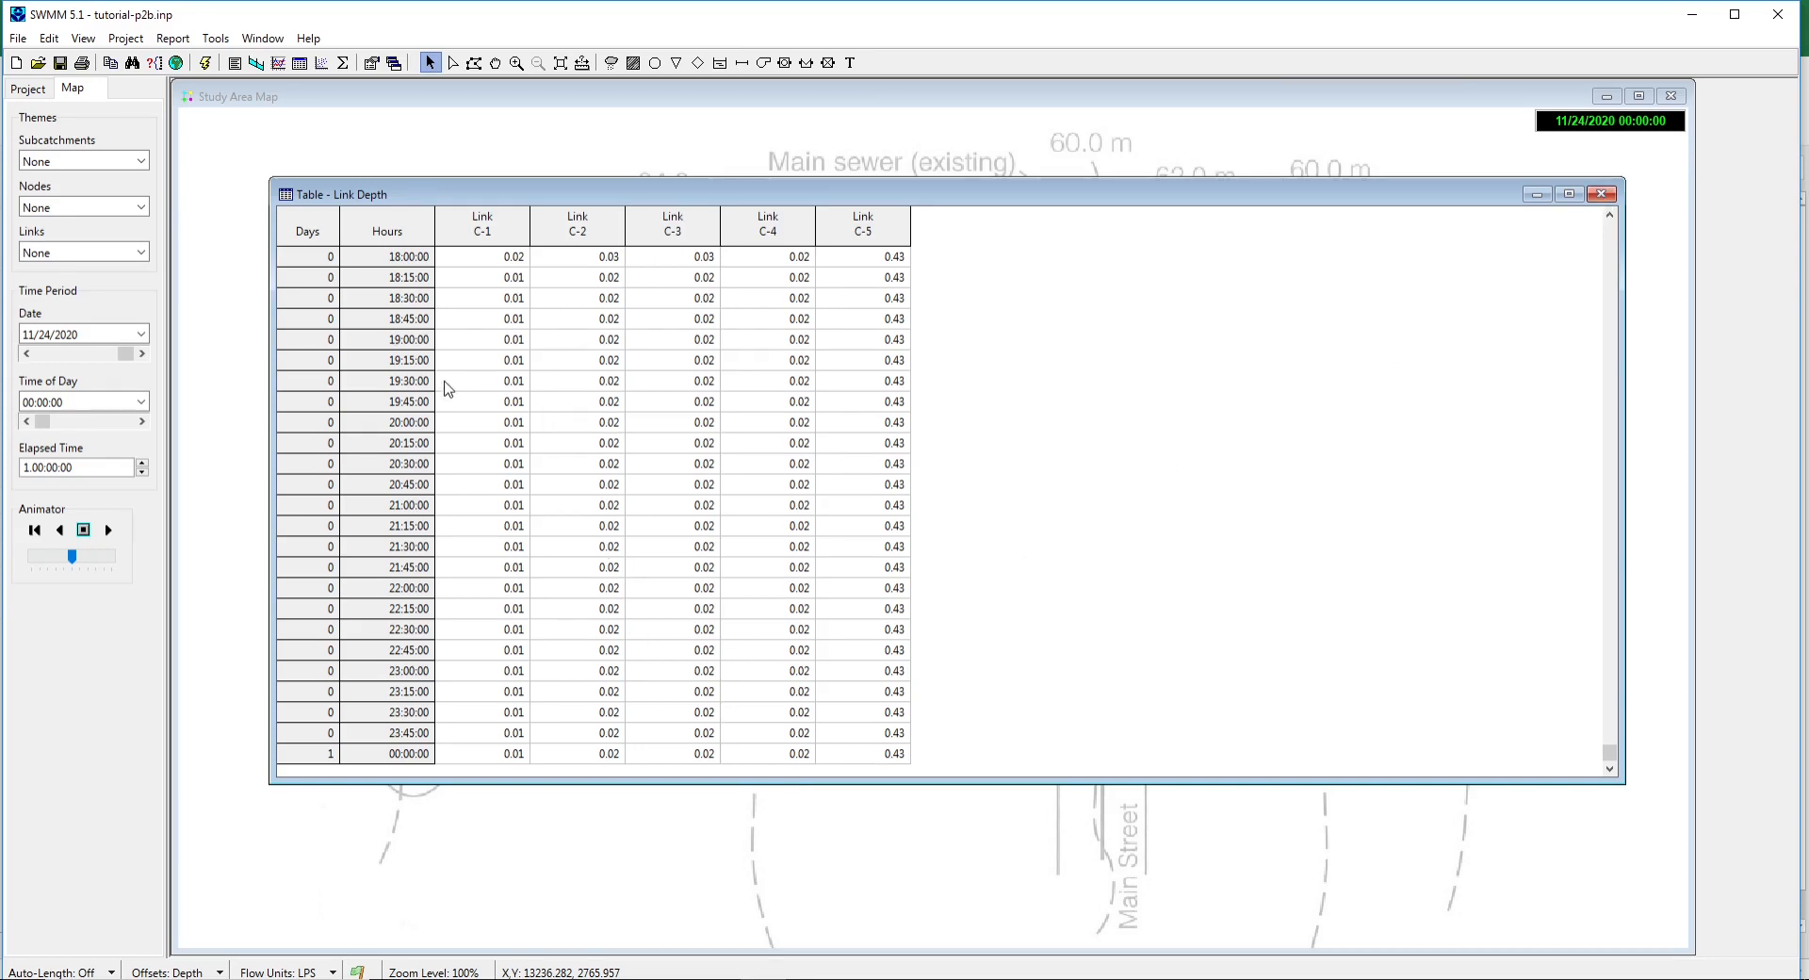
click(1601, 195)
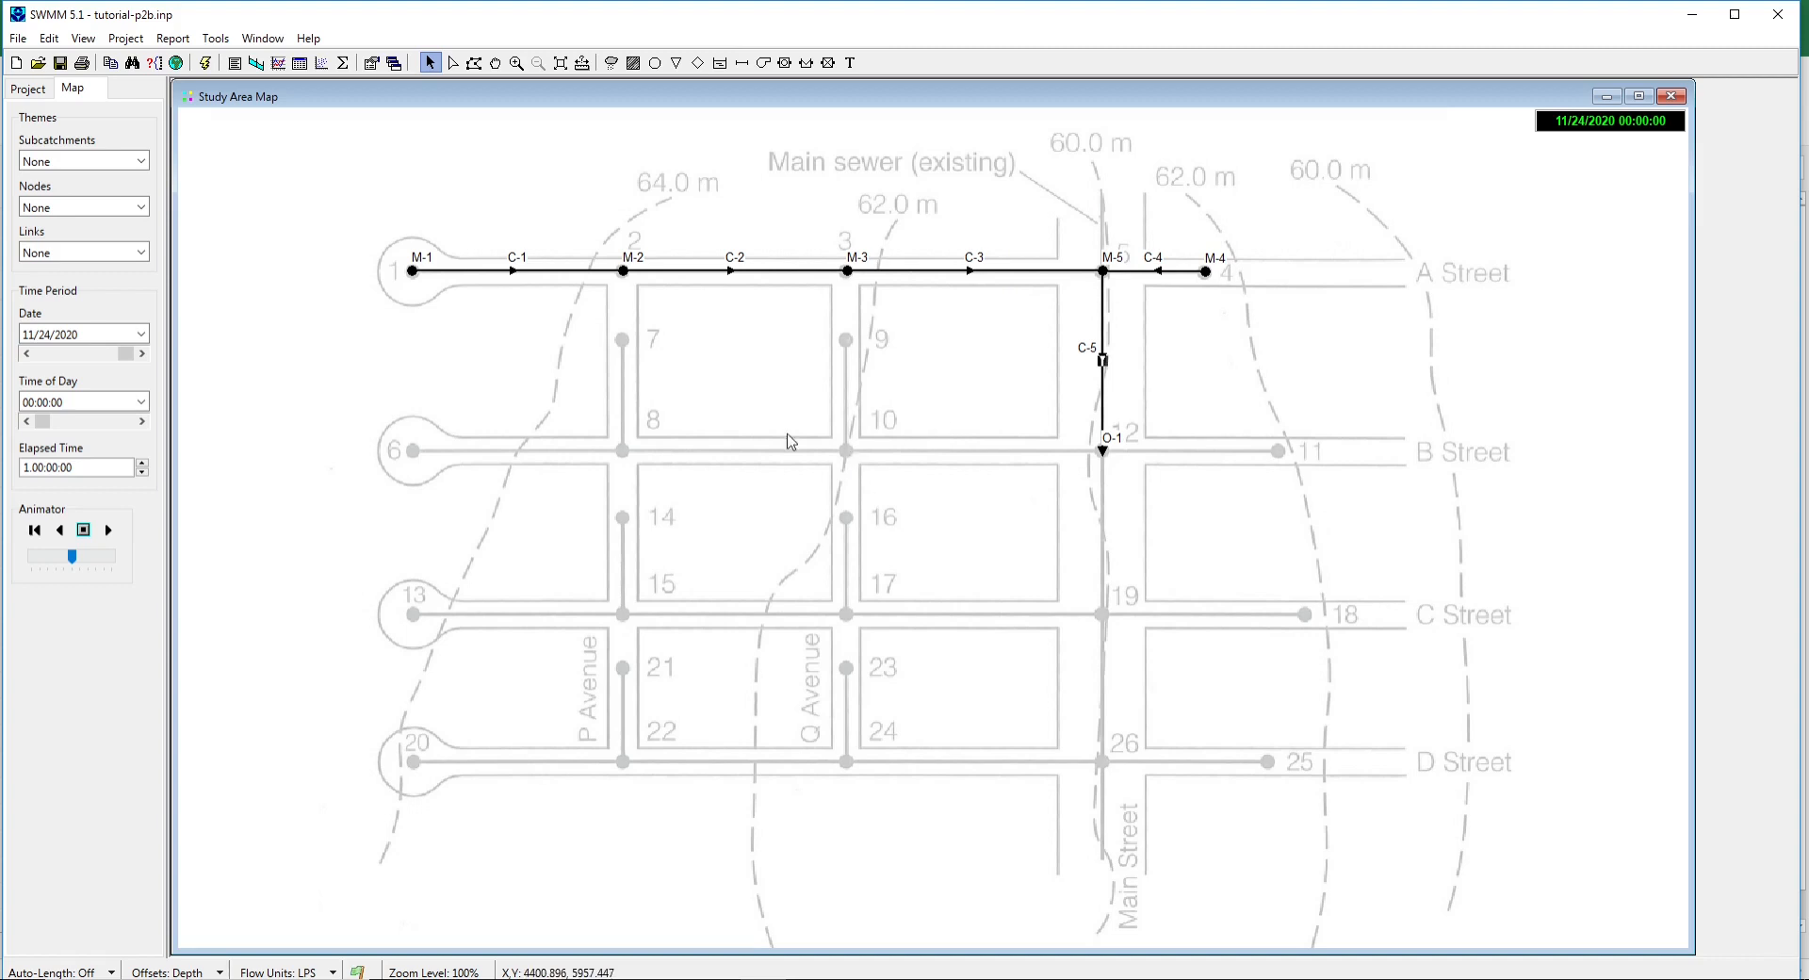
View the time series plot selection settings and dismiss them without creating a plot.
click(278, 63)
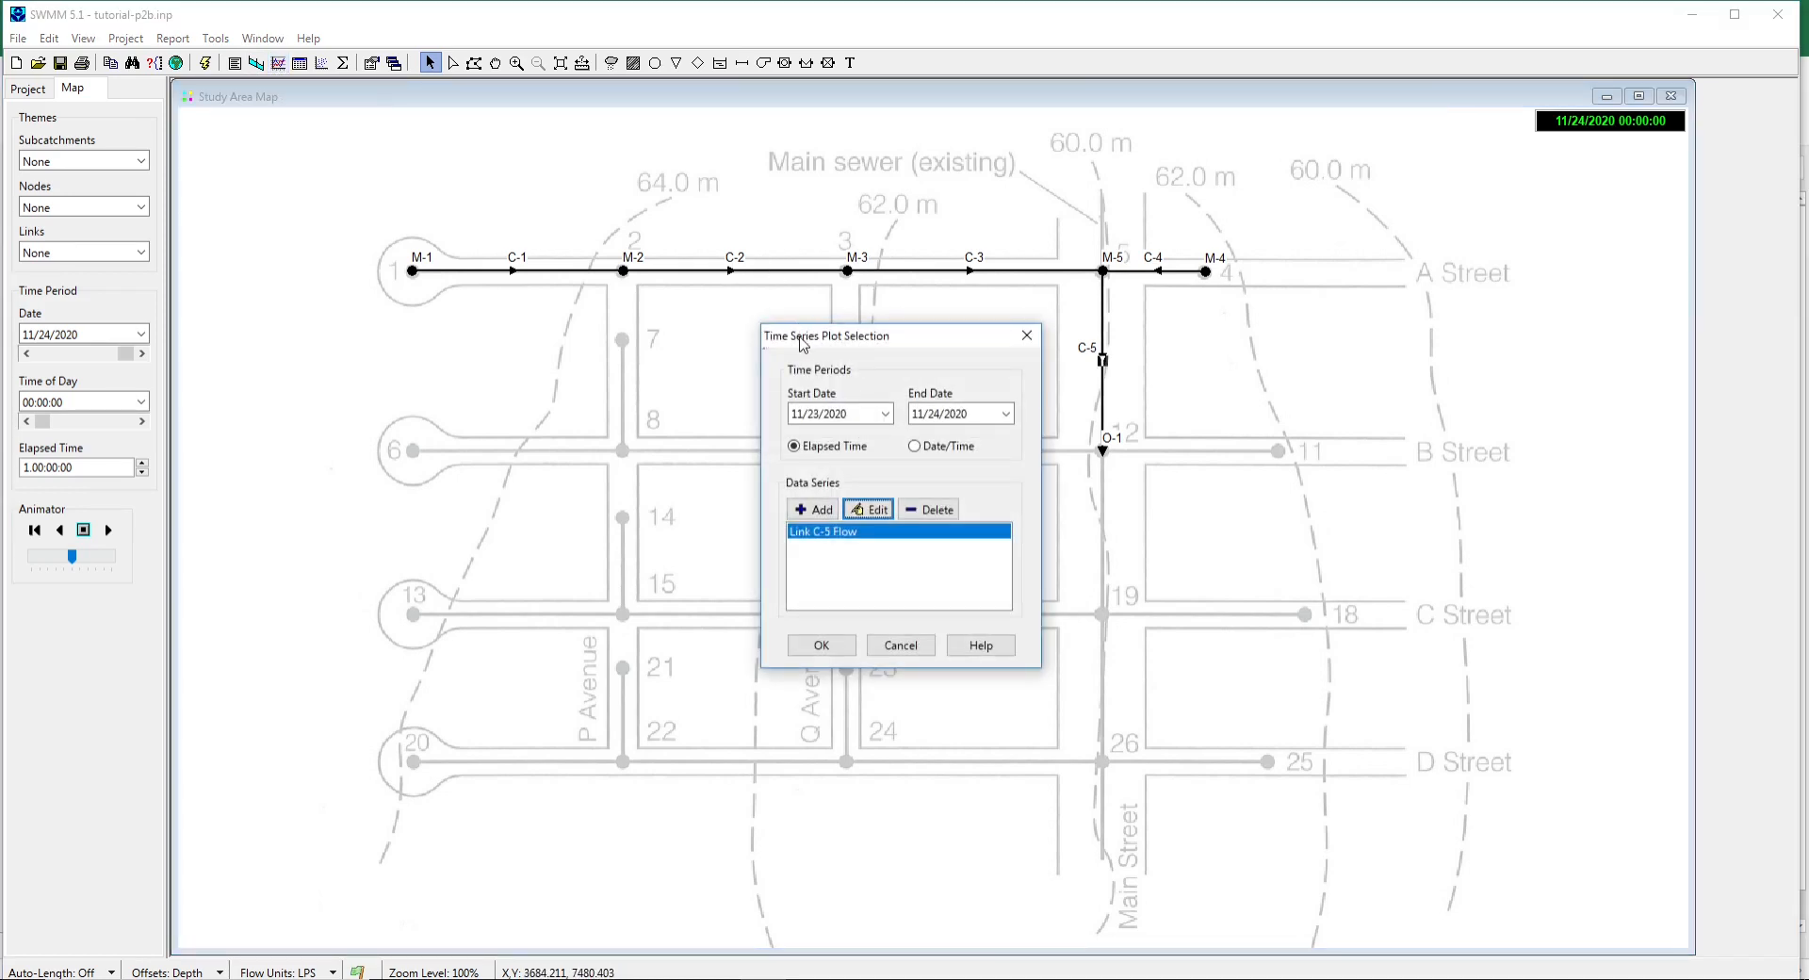
click(900, 646)
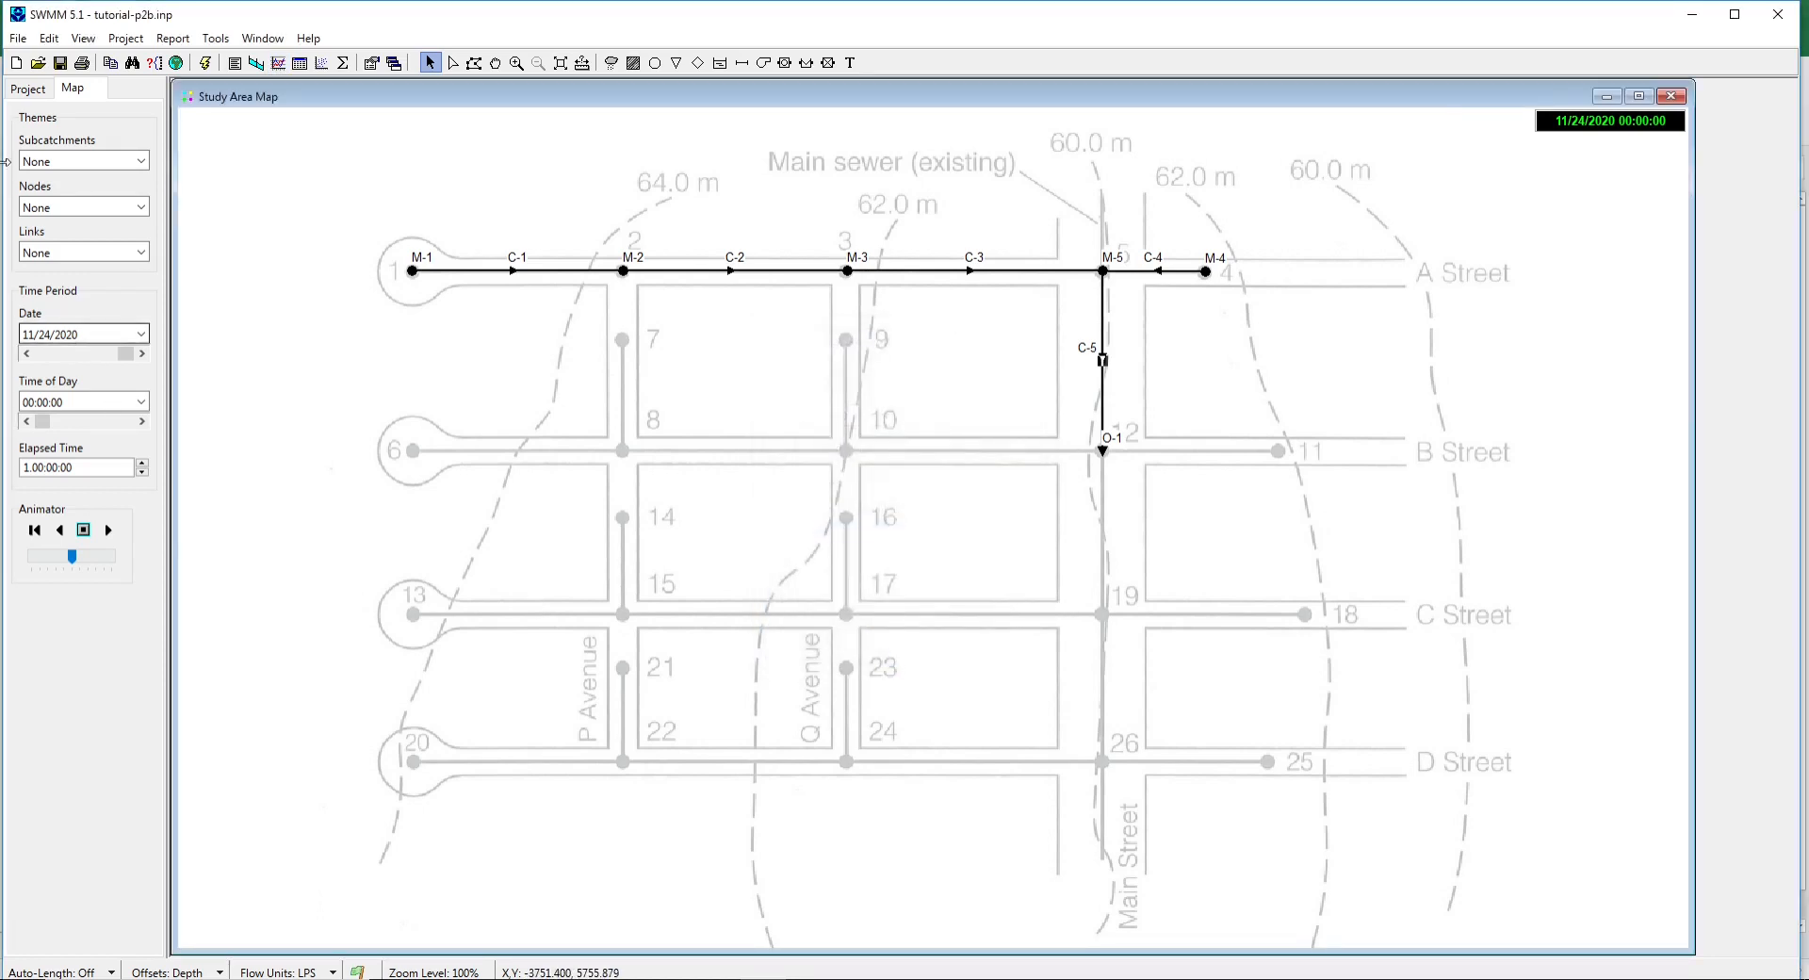